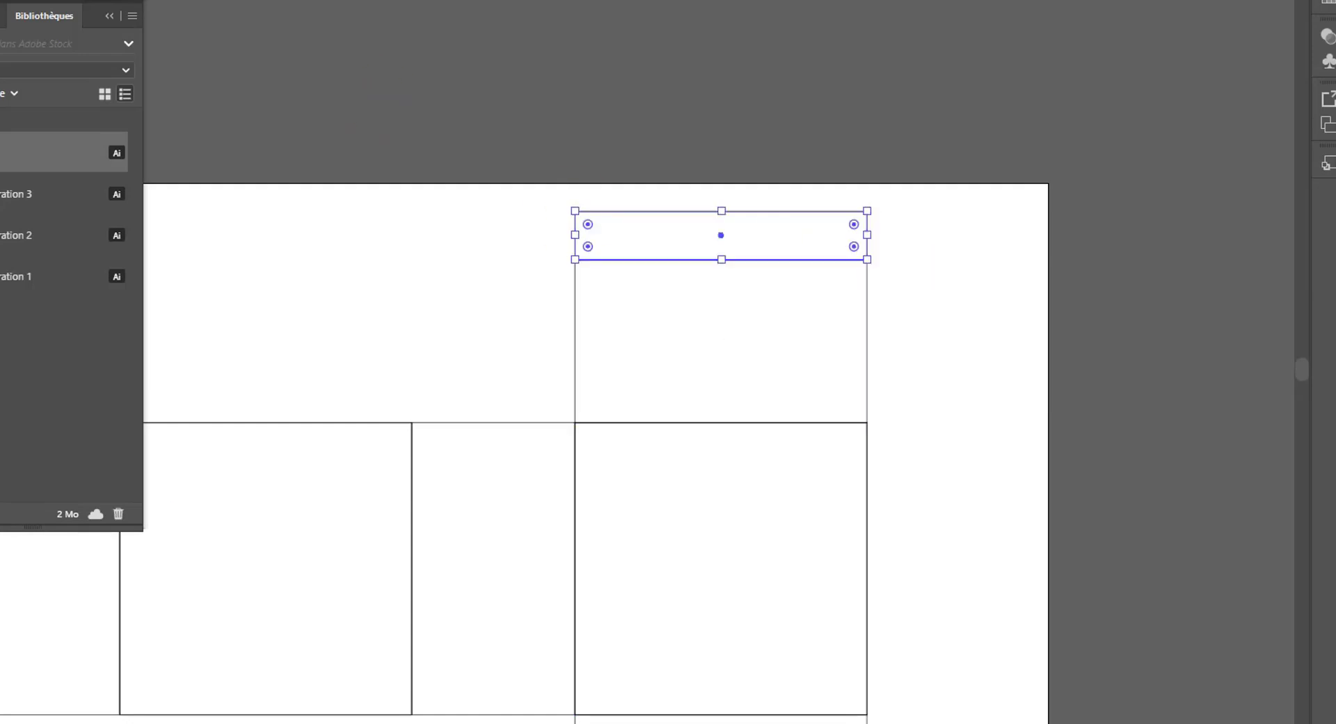
Step: Taper the top flap of the box net into a trapezoid by moving its two upper corners inward
key(a)
drag(866, 211, 824, 210)
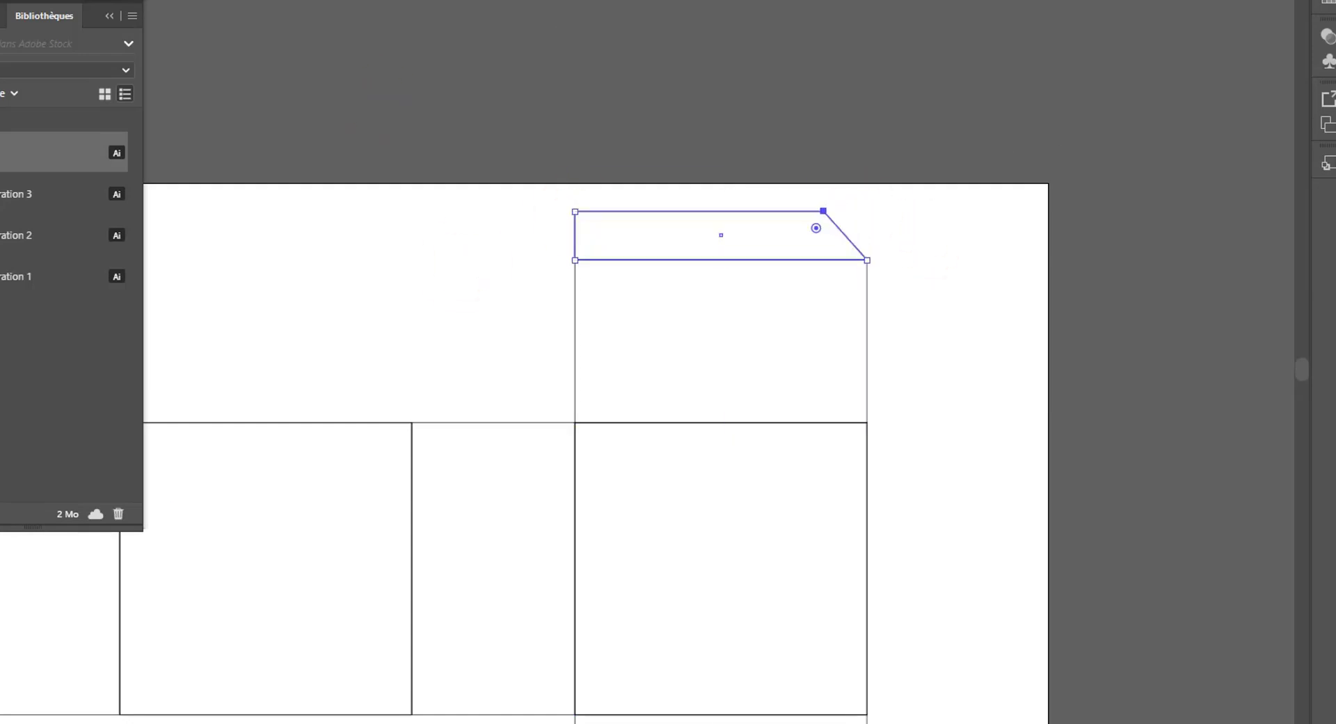
drag(574, 211, 628, 211)
click(960, 151)
Step: Copy the trapezoid flap to the lower end and the left end of the box net, rotating each copy to fit its edge
scroll(552, 319, down, 1)
key(v)
drag(849, 51, 899, 477)
drag(952, 495, 348, 515)
drag(412, 477, 318, 614)
drag(315, 608, 243, 426)
click(1029, 284)
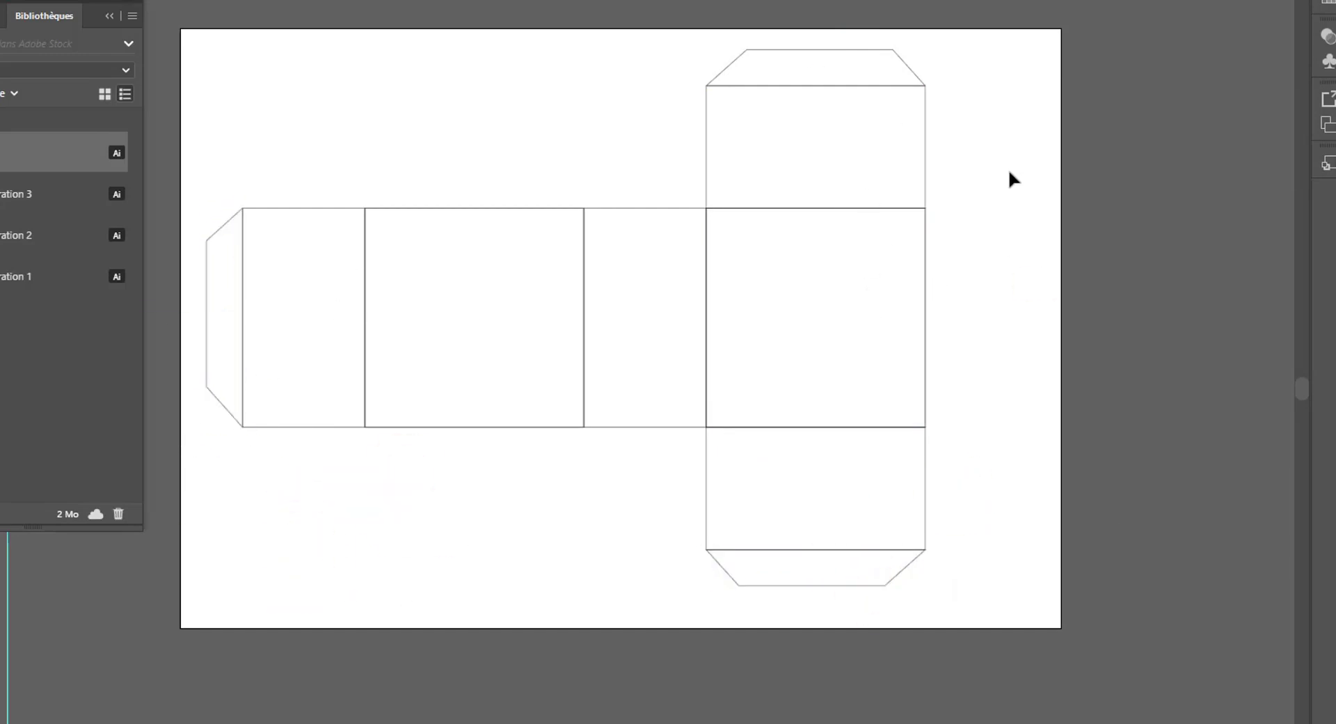
Step: Select the whole box net and duplicate it on a new layer
click(859, 343)
click(1080, 40)
drag(284, 541, 284, 541)
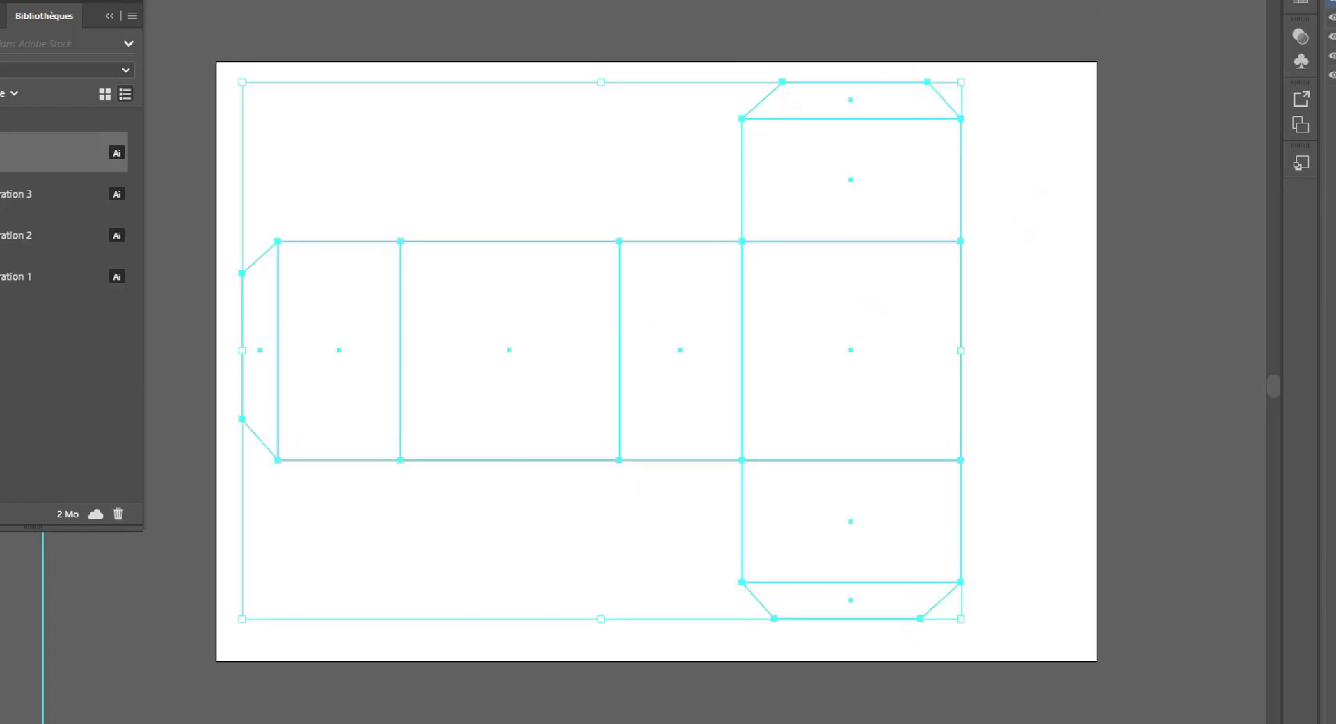
click(1334, 93)
Step: Leave the three flaps out and fill the six box panels with brown, C 26.27, M 67.06, Y 100, K 21.96
click(535, 124)
click(868, 82)
click(924, 616)
click(242, 348)
drag(1077, 191, 341, 529)
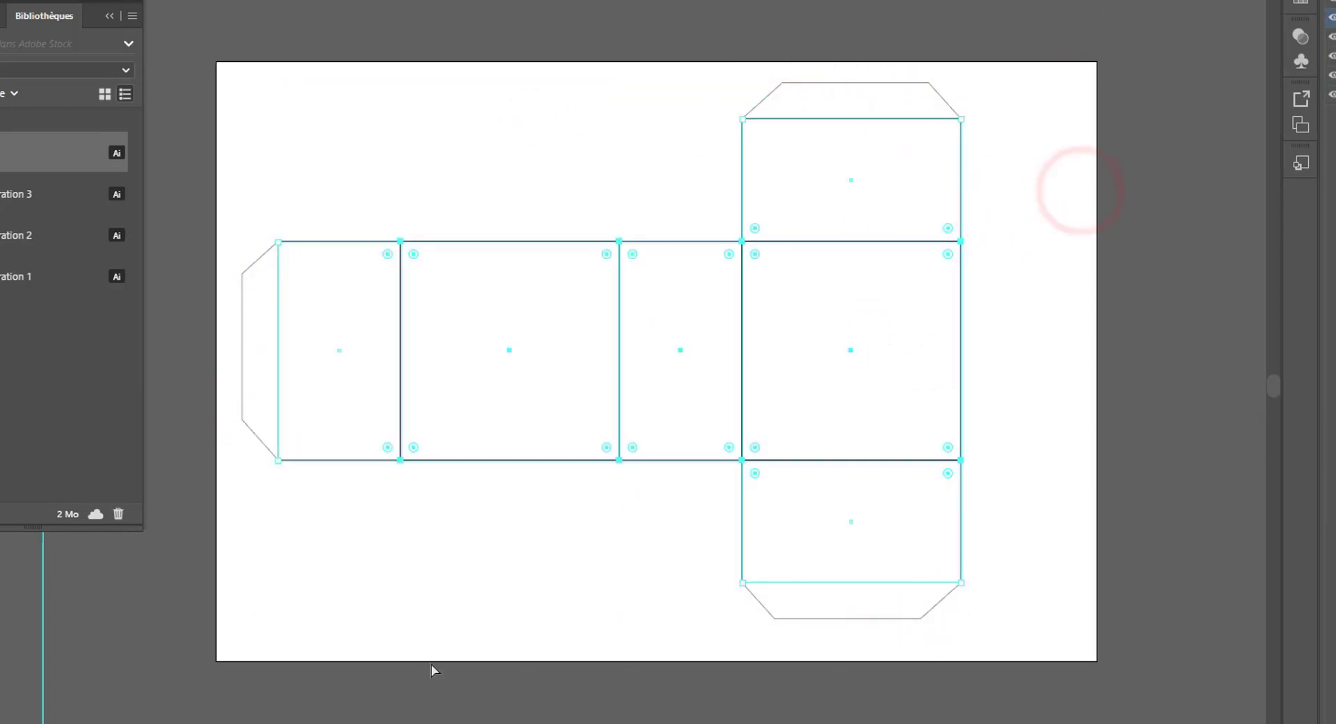
key(ctrl+shift+a)
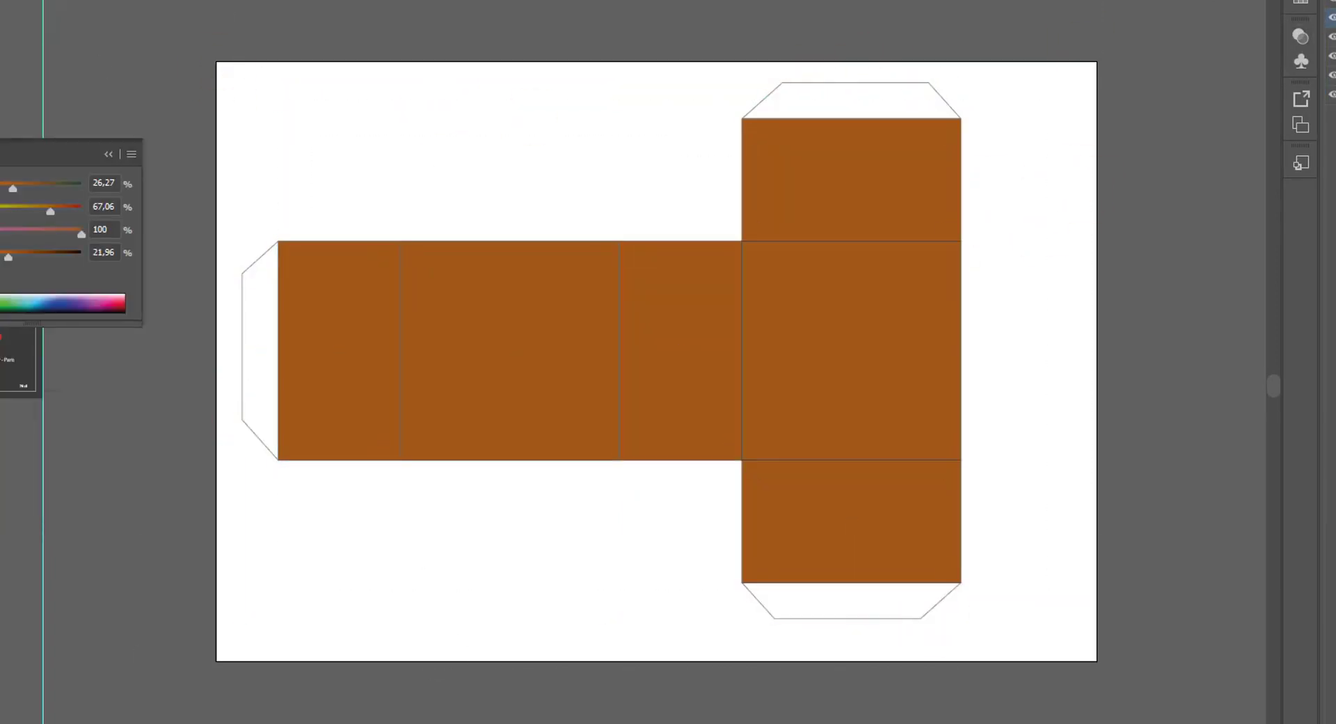
Step: Give the outlines of the brown panels a dashed stroke to mark the fold lines
key(ctrl+plus)
key(ctrl+a)
key(ctrl+minus)
click(1035, 30)
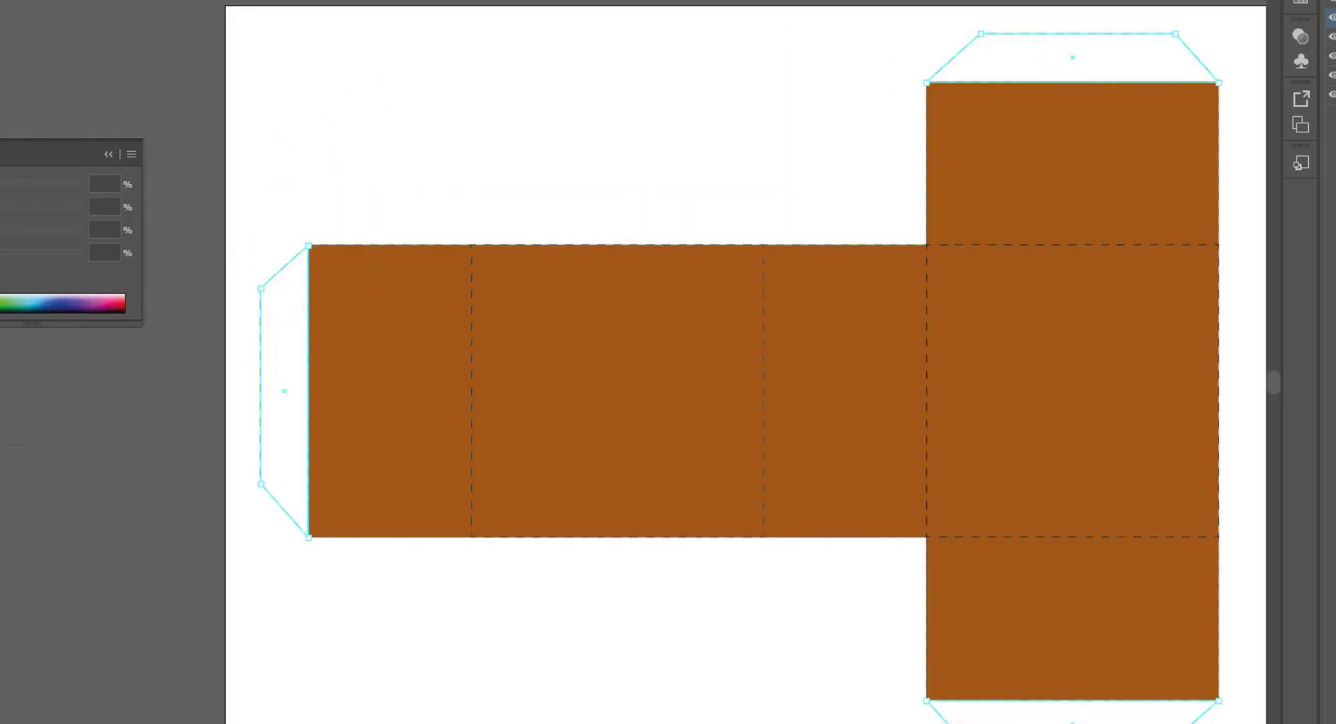
Step: Darken the brown fill of the box panels by raising its black component
click(1333, 56)
key(ctrl+minus)
key(ctrl+minus)
key(ctrl+minus)
key(ctrl+plus)
key(ctrl+plus)
key(ctrl+plus)
drag(8, 258, 42, 256)
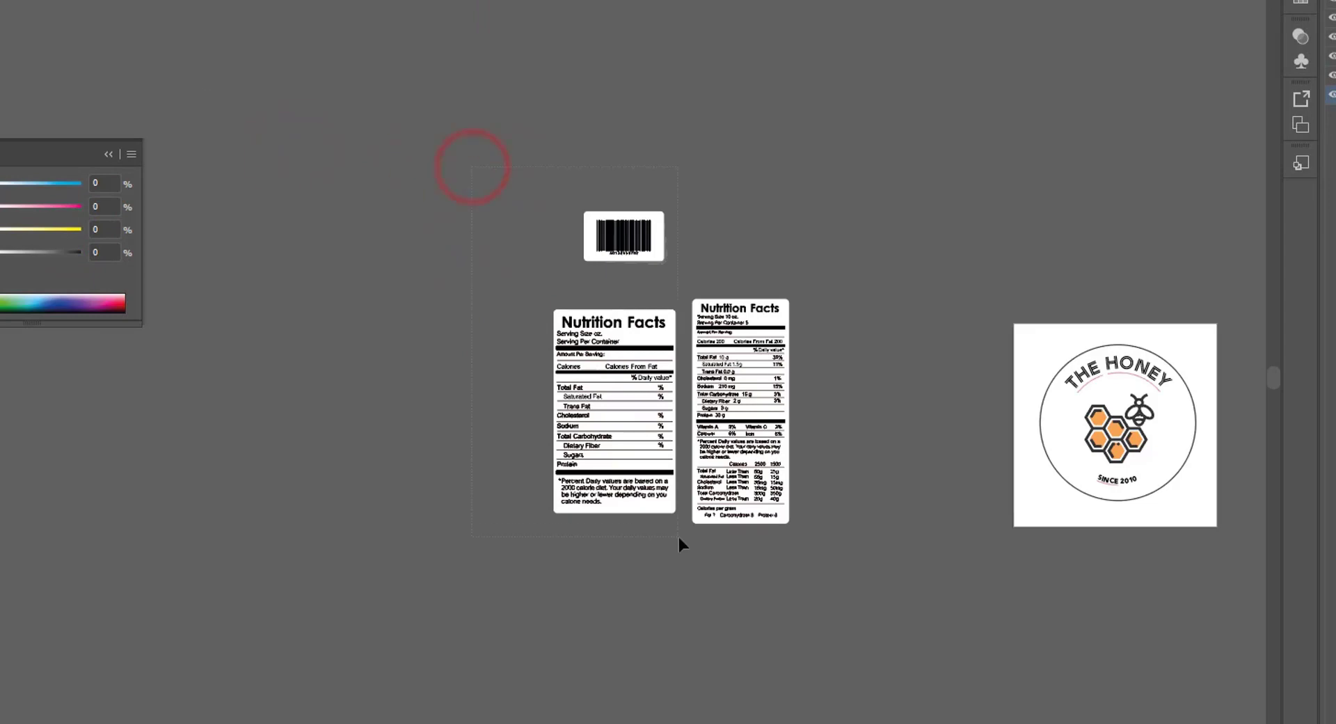
Step: Bring the barcode and the blank Nutrition Facts label onto the back panel, with the barcode small in the lower right corner
click(599, 362)
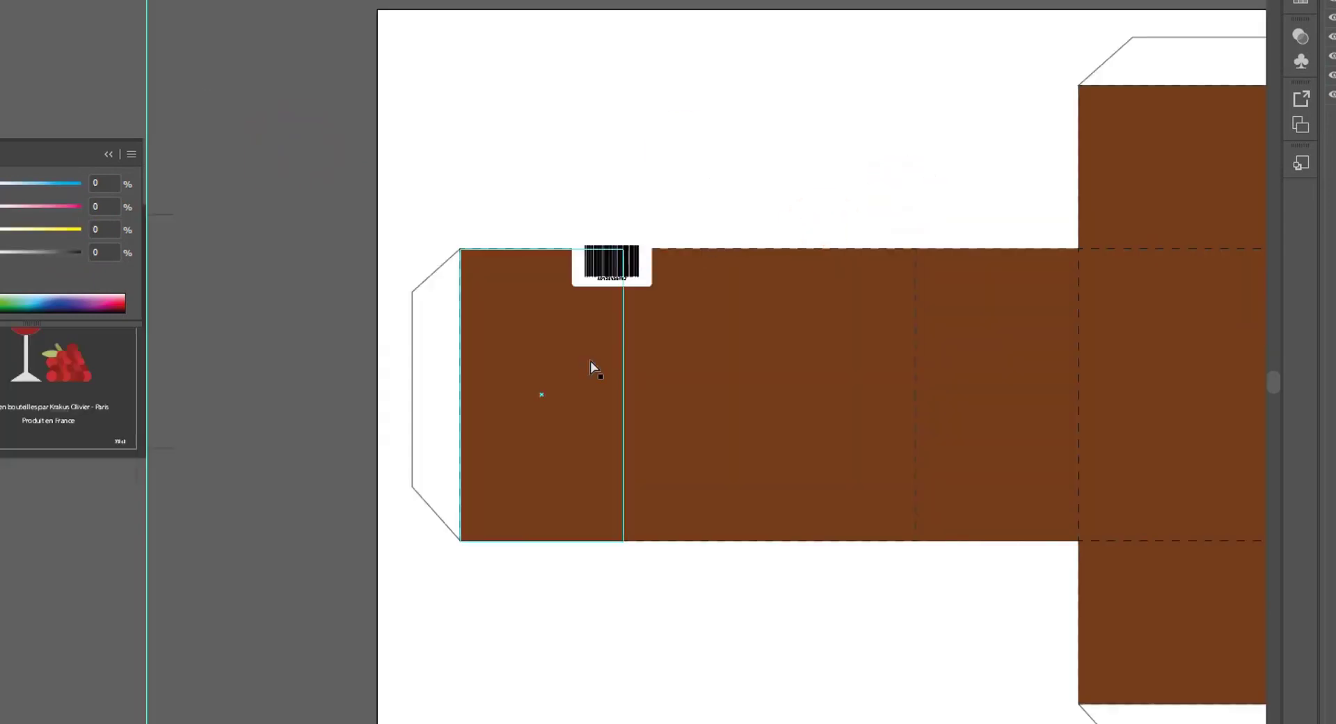
key(ctrl+v)
click(775, 84)
scroll(818, 549, up, 3)
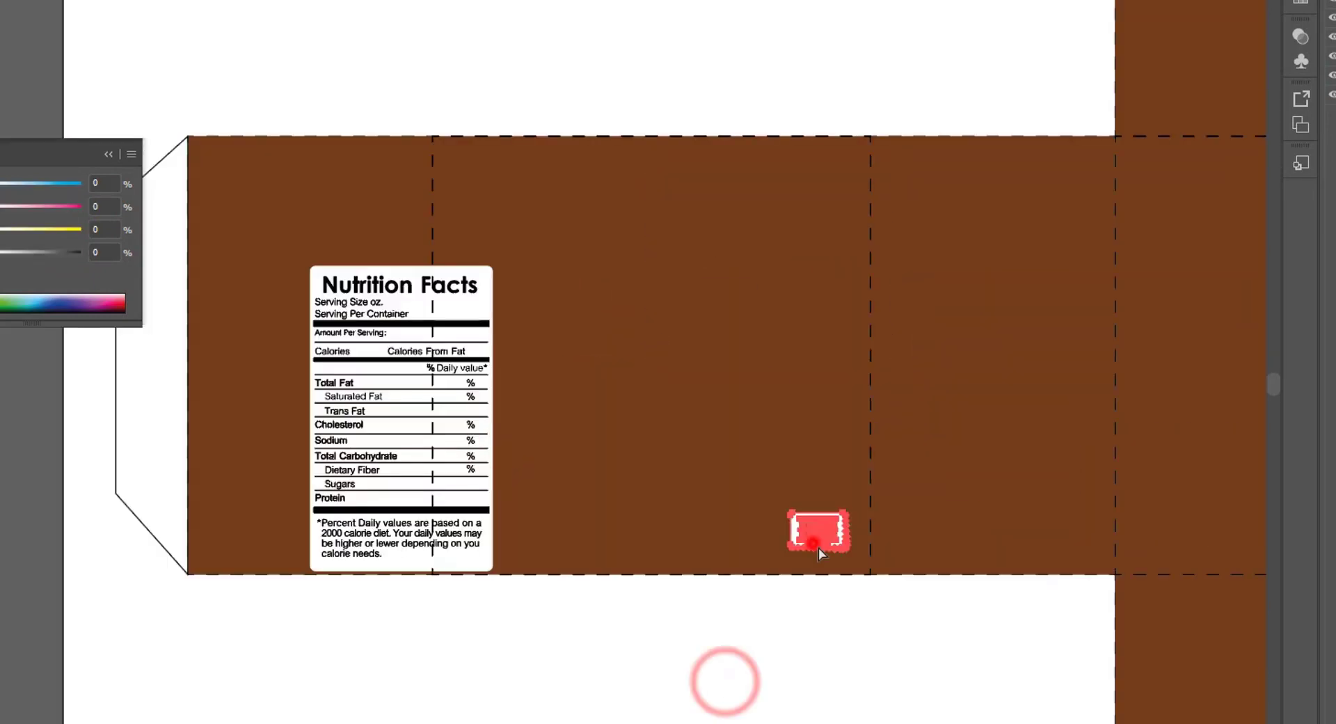
Step: Add two justified placeholder text blocks beside the Nutrition Facts label, separated by a thin horizontal line
drag(662, 164, 853, 252)
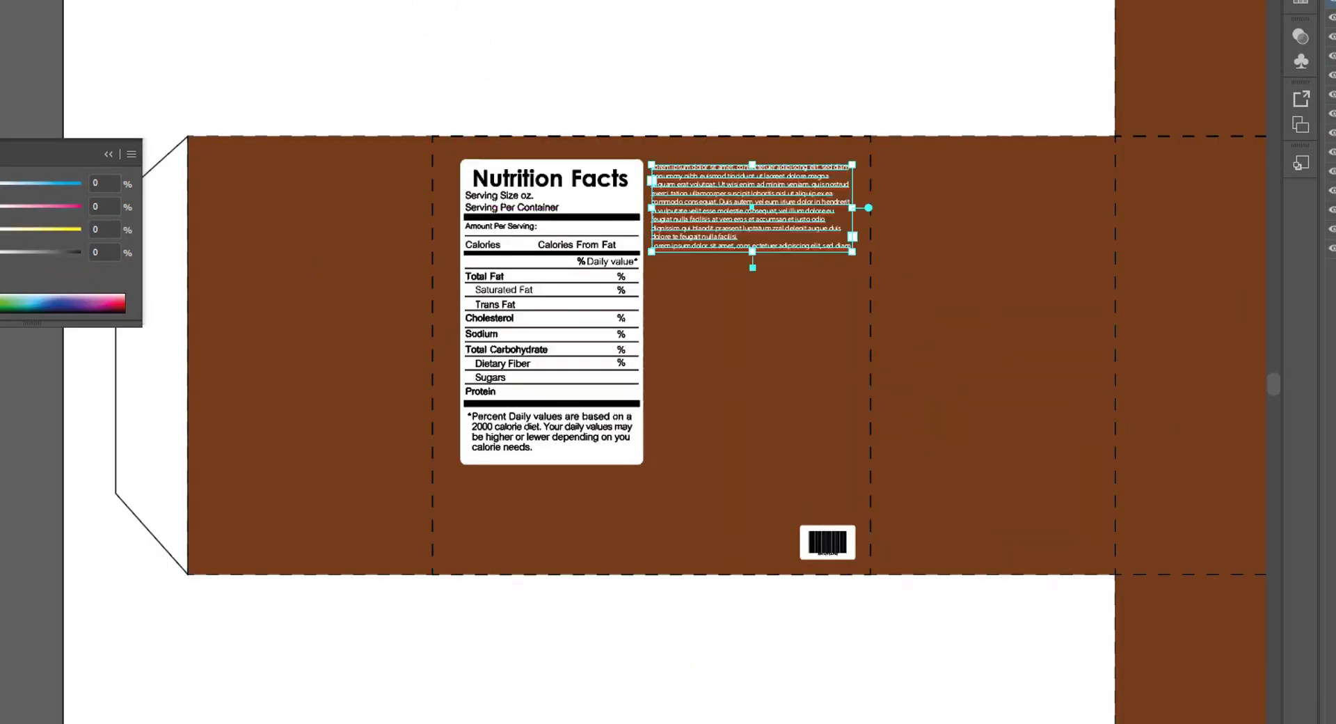
click(66, 75)
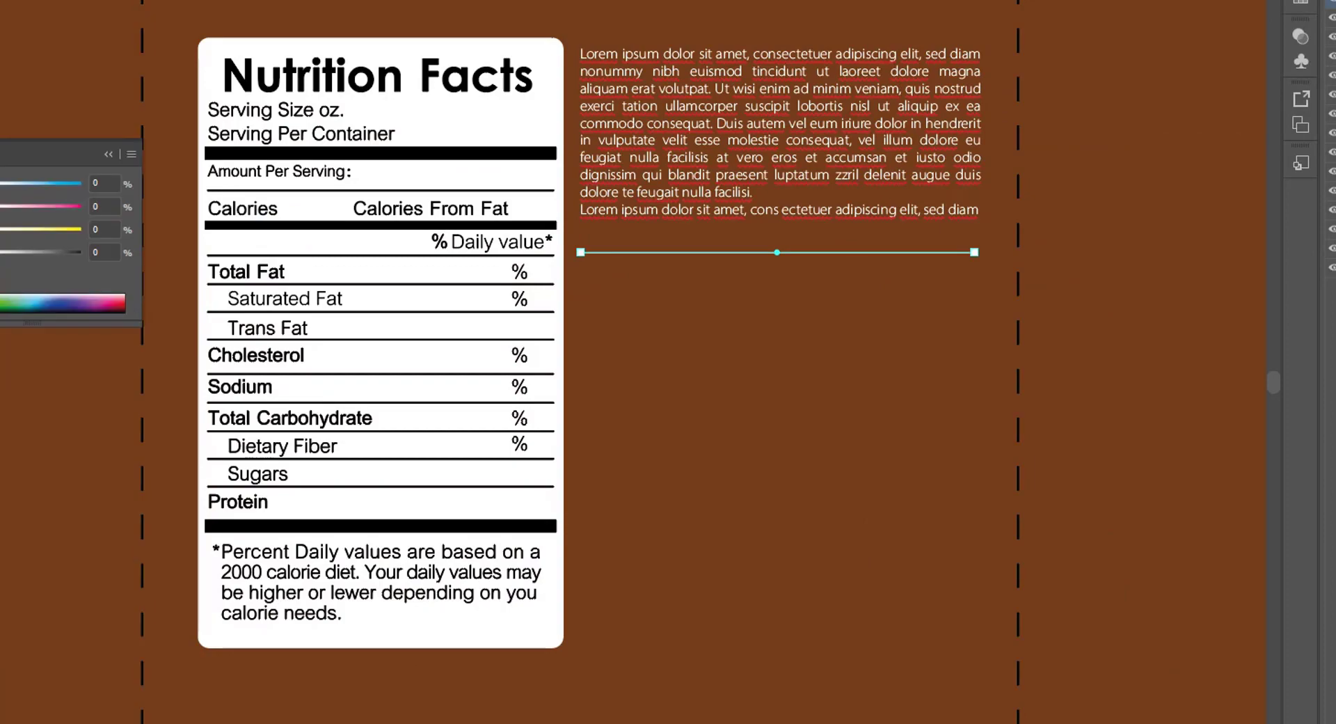
drag(582, 283, 975, 640)
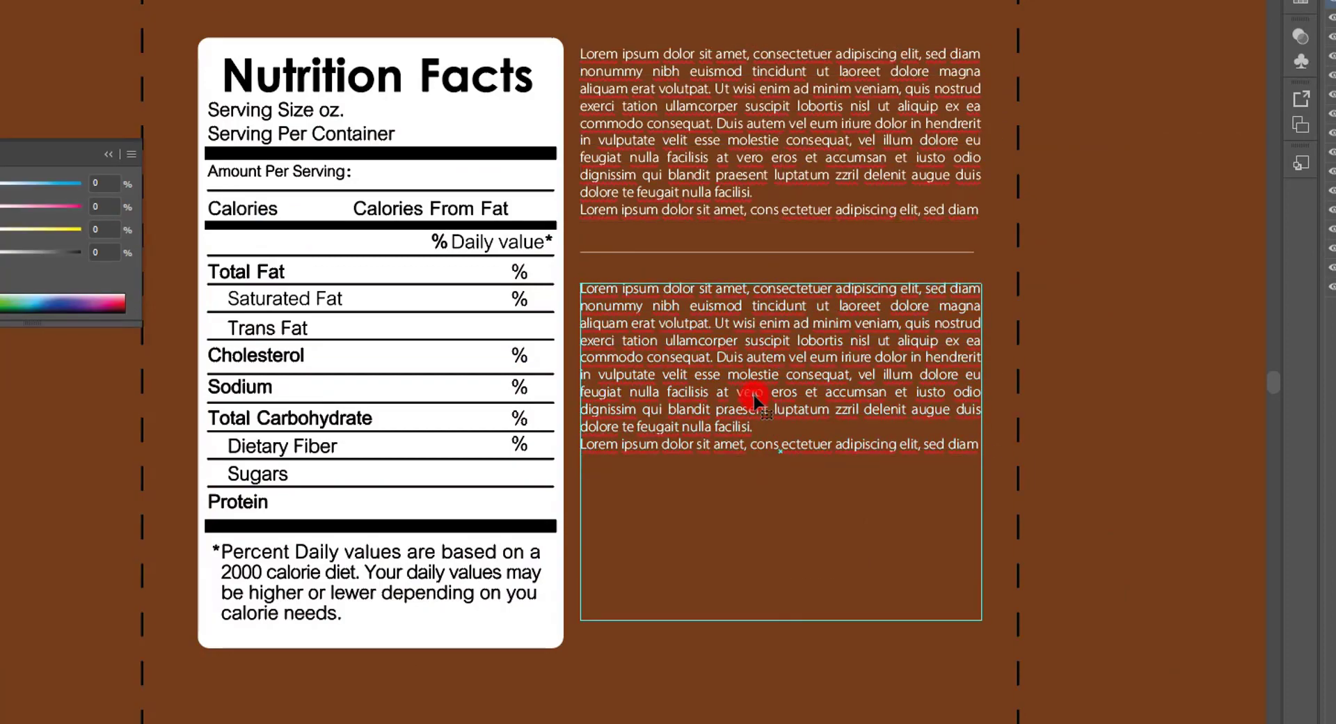
Step: Draw a small rectangle against the front panel's left edge and fill it with C 18, M 67.06, Y 85, K 20
scroll(752, 390, down, 3)
scroll(673, 403, down, 1)
scroll(835, 508, up, 1)
drag(838, 36, 534, 80)
drag(633, 197, 734, 223)
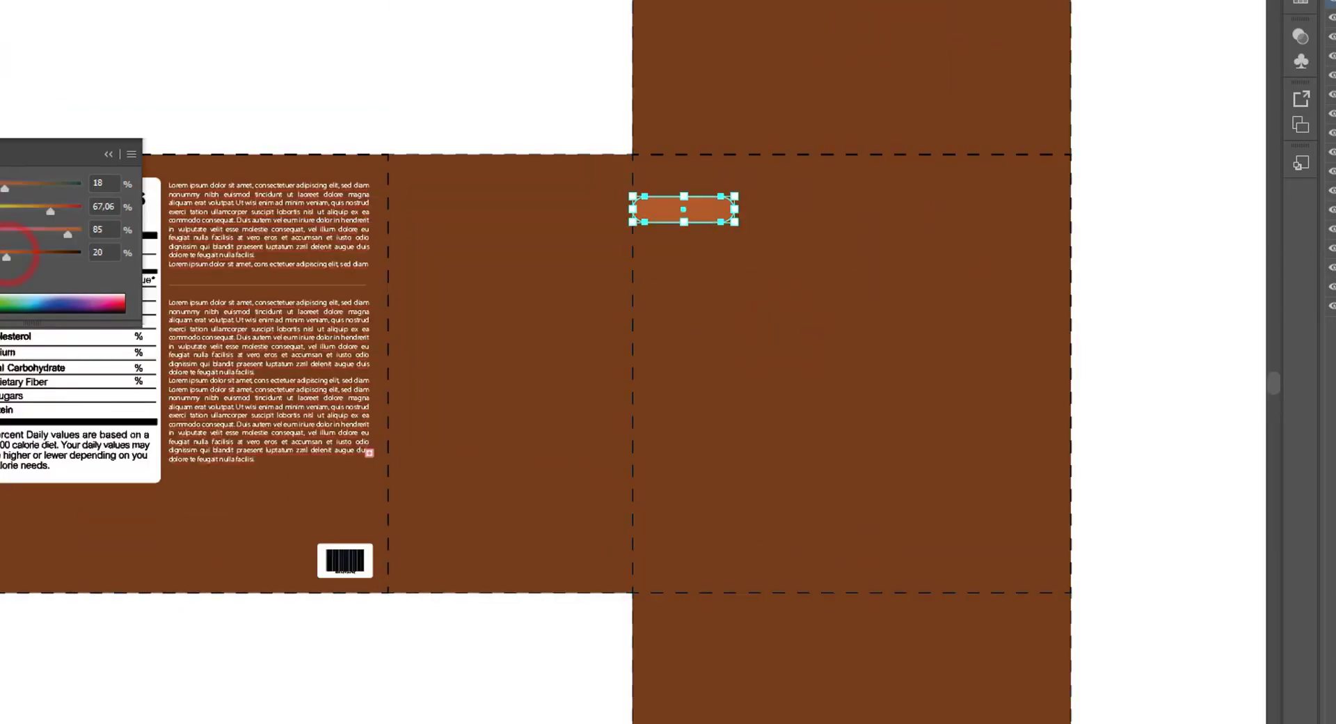
click(602, 169)
Step: Round the right-hand corners of the orange rectangle fully to form a tag
scroll(644, 169, up, 3)
click(835, 289)
drag(876, 289, 784, 273)
drag(900, 315, 863, 292)
click(284, 122)
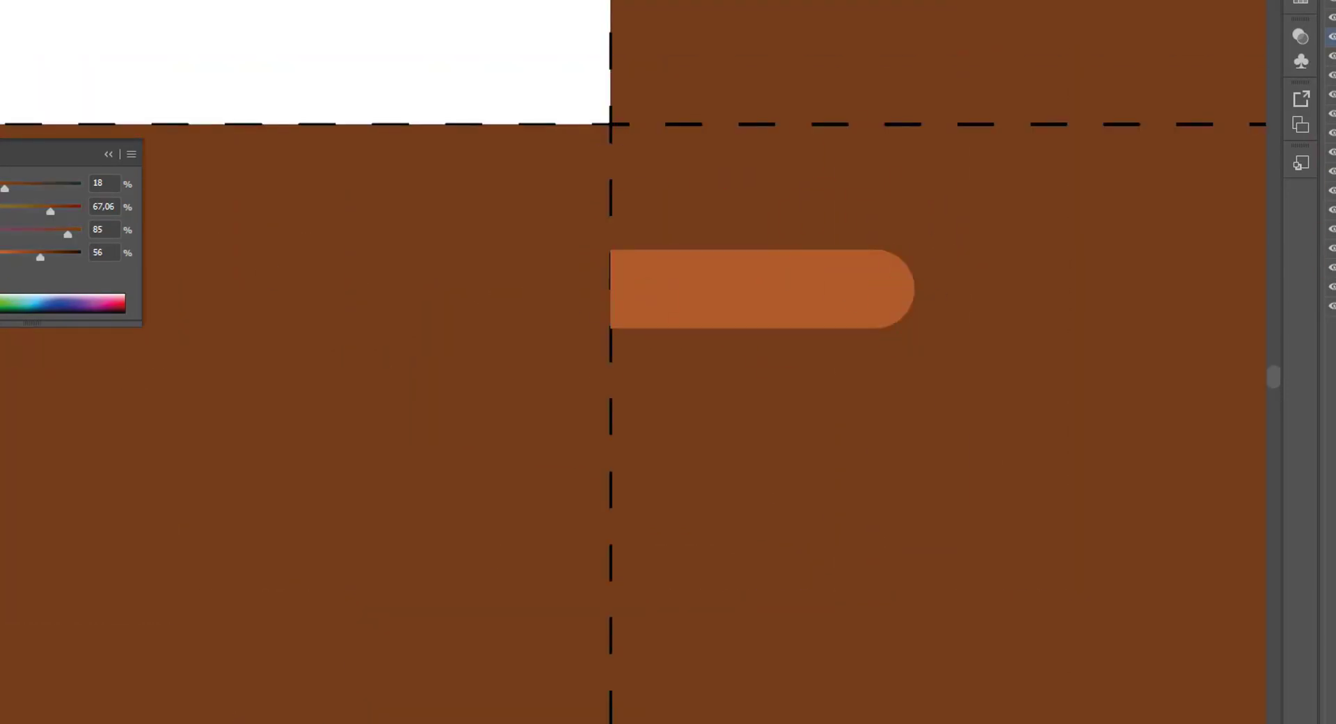
Step: Add the bold white text ILLUSTRATOR and fit it inside the orange tag
click(641, 181)
text(ILLUSTRATOR)
key(ctrl+a)
click(661, 28)
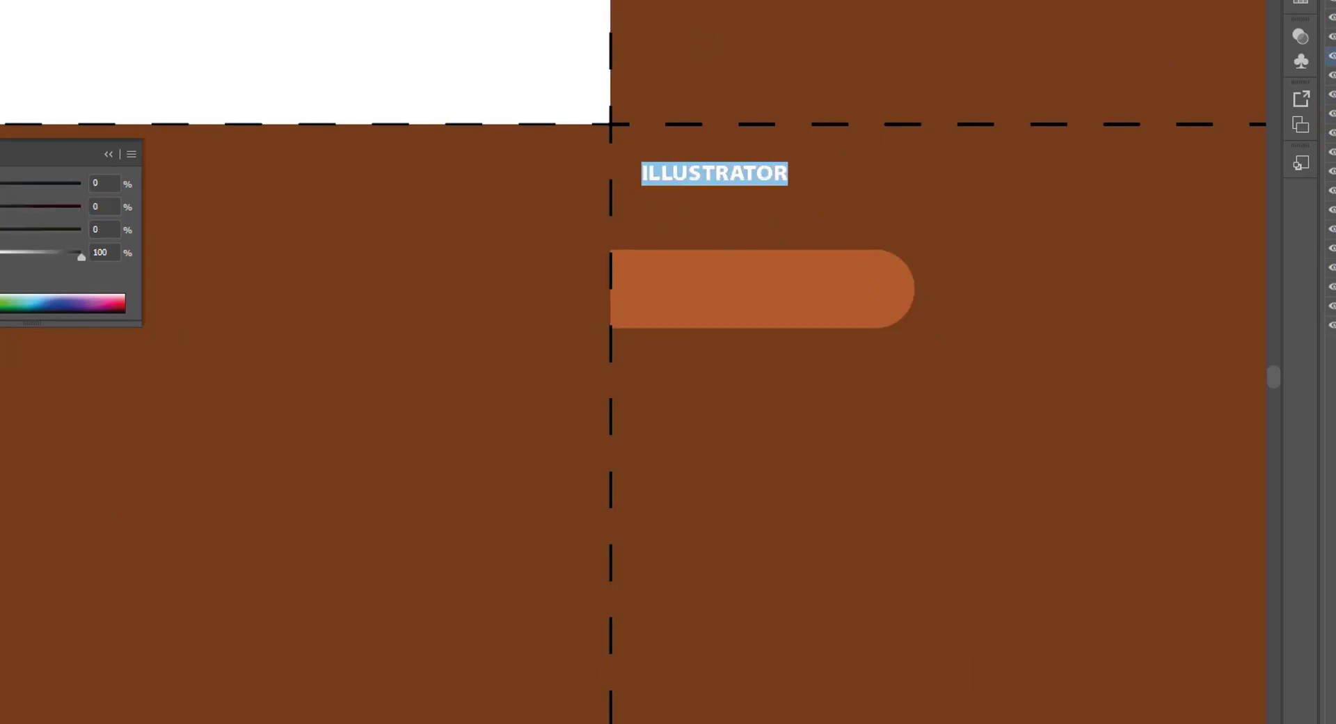
drag(769, 181, 805, 295)
drag(823, 273, 877, 263)
Step: Draw a white rectangle on the front panel and shape it into a half-round eye with square upper and fully rounded lower corners
scroll(263, 566, down, 1)
mouse_move(626, 487)
mouse_down()
mouse_move(346, 363)
mouse_move(612, 492)
mouse_up()
click(358, 468)
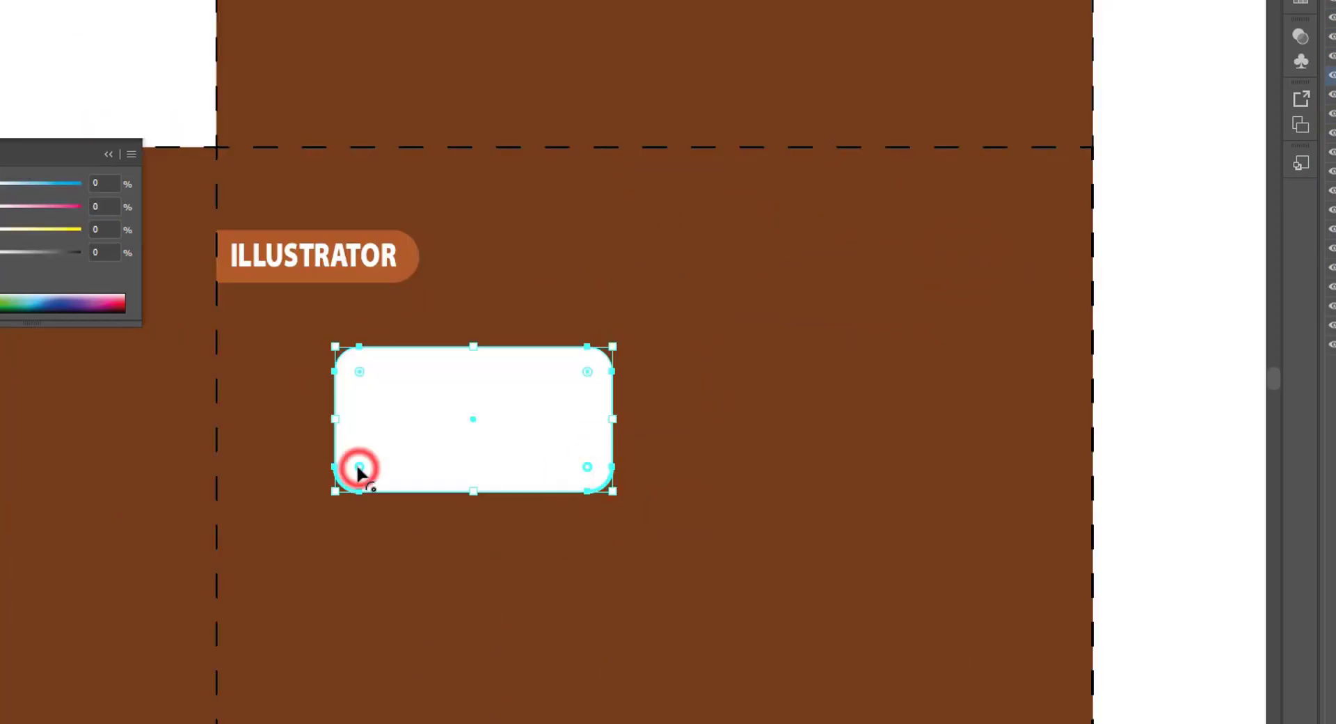
drag(358, 468, 445, 389)
drag(587, 468, 502, 389)
drag(360, 371, 290, 286)
drag(588, 370, 654, 286)
Step: Duplicate the white eye shape to the right at the same height
mouse_move(522, 459)
mouse_down()
mouse_move(948, 459)
mouse_move(904, 459)
mouse_up()
scroll(334, 311, down, 2)
click(775, 406)
click(446, 369)
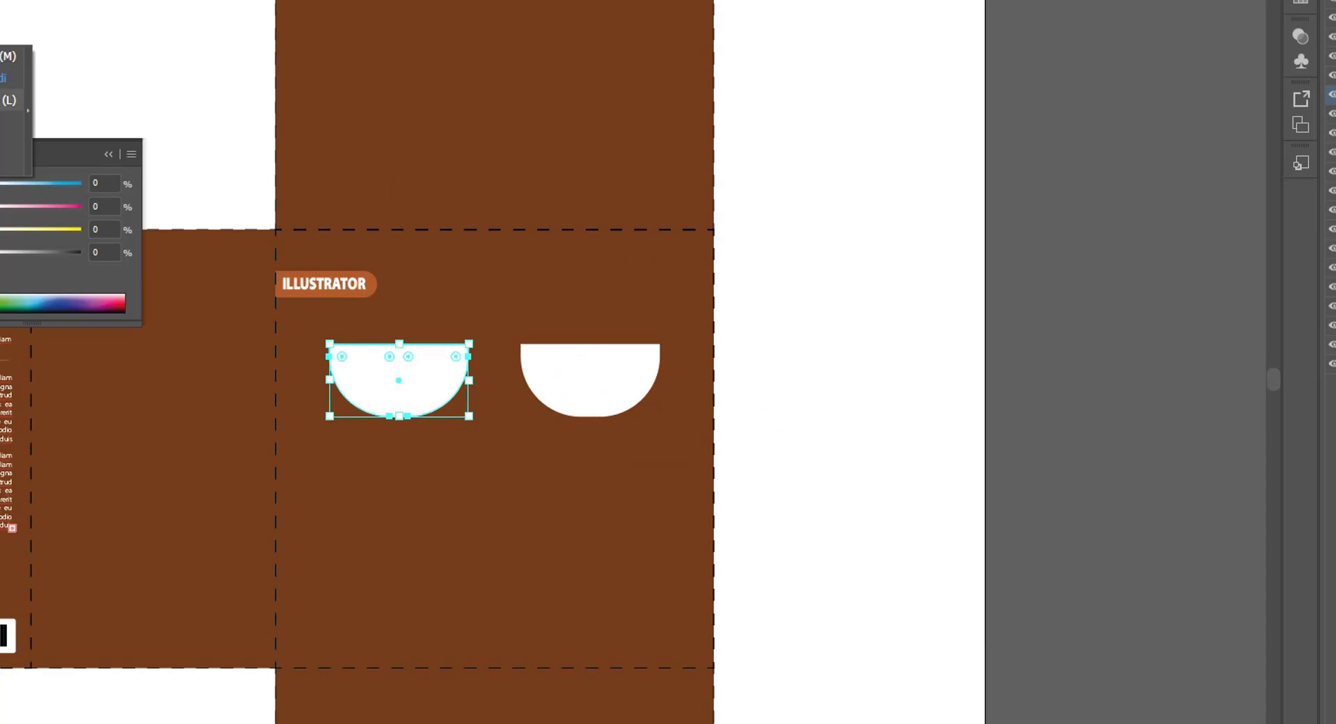
Step: Draw a black circular pupil, place it on the left eye and copy it onto the right eye
click(13, 99)
drag(202, 107, 436, 341)
click(80, 254)
drag(436, 106, 226, 318)
drag(213, 330, 398, 349)
drag(398, 348, 602, 348)
scroll(444, 374, up, 3)
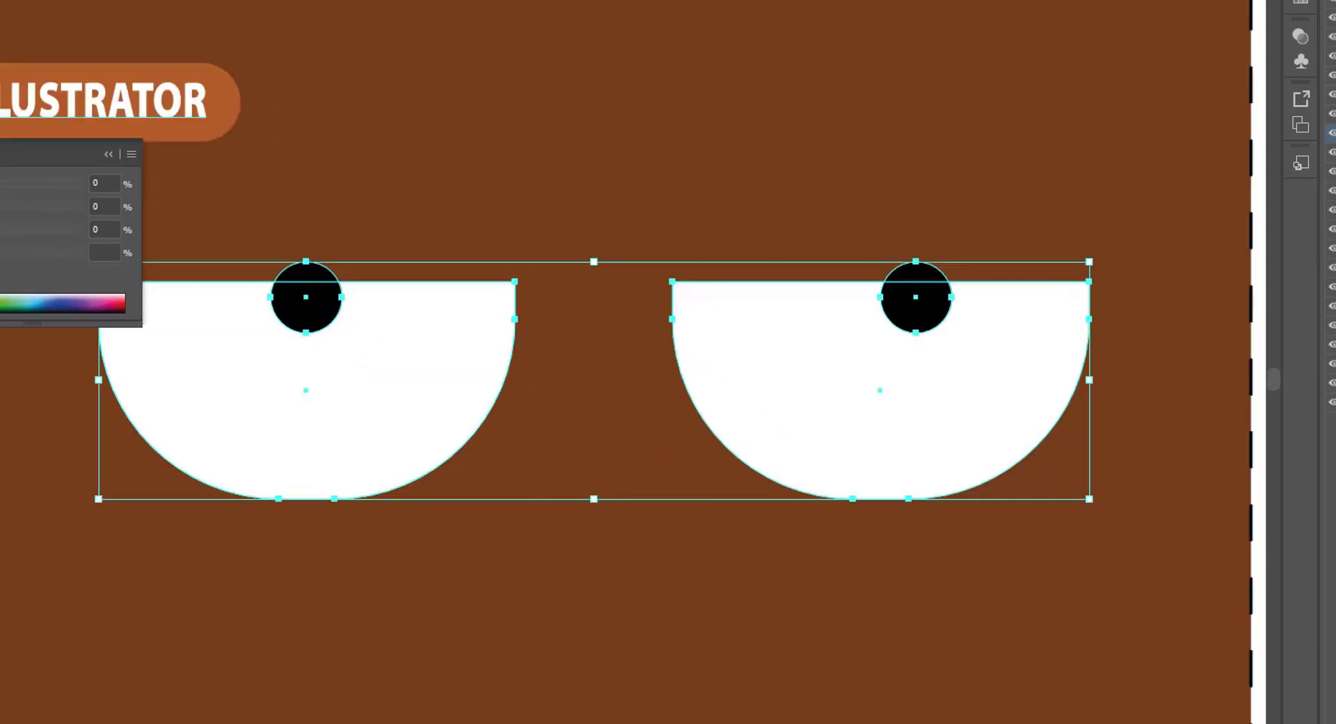
Step: Undo the last pupil edits, enlarge the left pupil and copy it onto the right eye
click(545, 94)
key(ctrl+z)
key(ctrl+z)
key(ctrl+z)
scroll(596, 384, down, 2)
drag(512, 367, 531, 387)
drag(501, 355, 693, 355)
Step: Trim both pupils flush with the flat upper edges of the eyes
drag(413, 309, 800, 418)
drag(500, 337, 692, 338)
drag(618, 564, 557, 446)
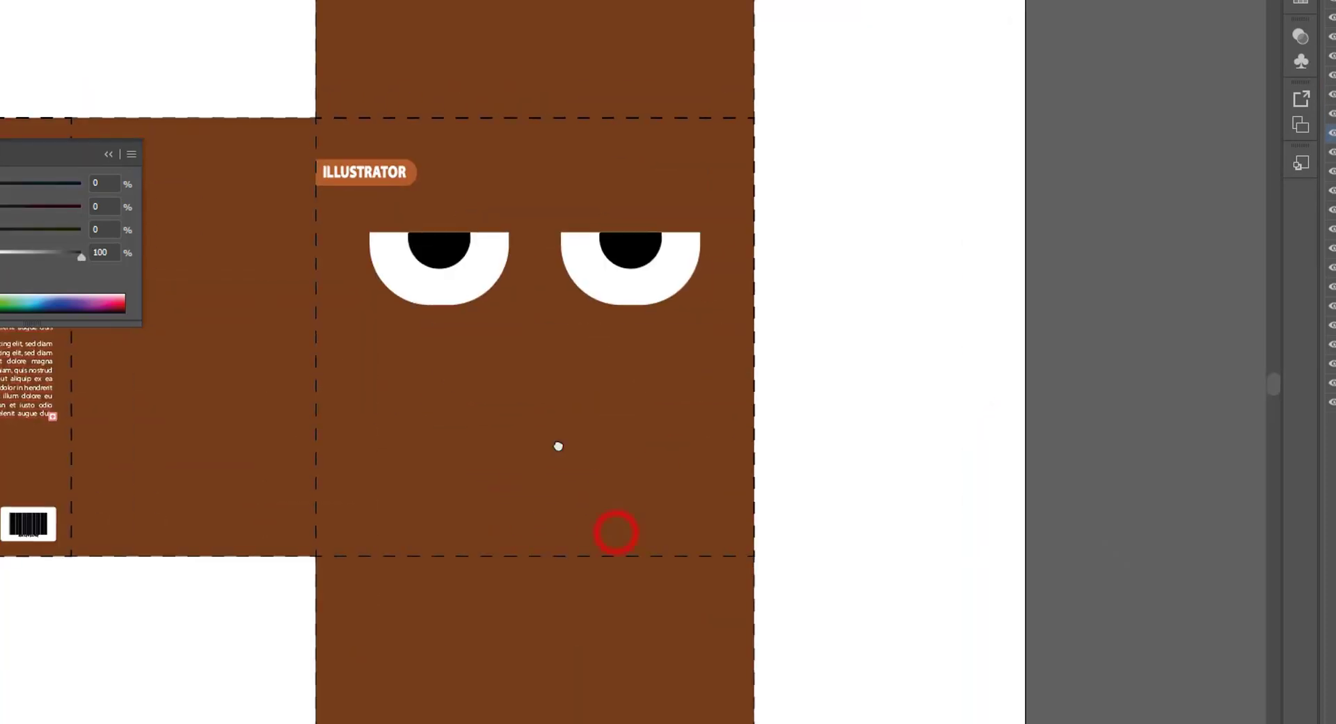
Step: Draw a black downward-pointing triangular nose with rounded corners below and between the eyes
drag(561, 373, 510, 401)
mouse_move(562, 309)
mouse_down()
mouse_move(565, 410)
mouse_move(562, 369)
mouse_up()
mouse_move(560, 363)
mouse_down()
mouse_move(535, 364)
mouse_move(534, 379)
mouse_up()
Step: Draw one half of the mouth as a thick black curve with rounded ends, running from the nose down to the right
key(p)
click(537, 370)
drag(575, 467, 634, 467)
key(v)
click(1021, 341)
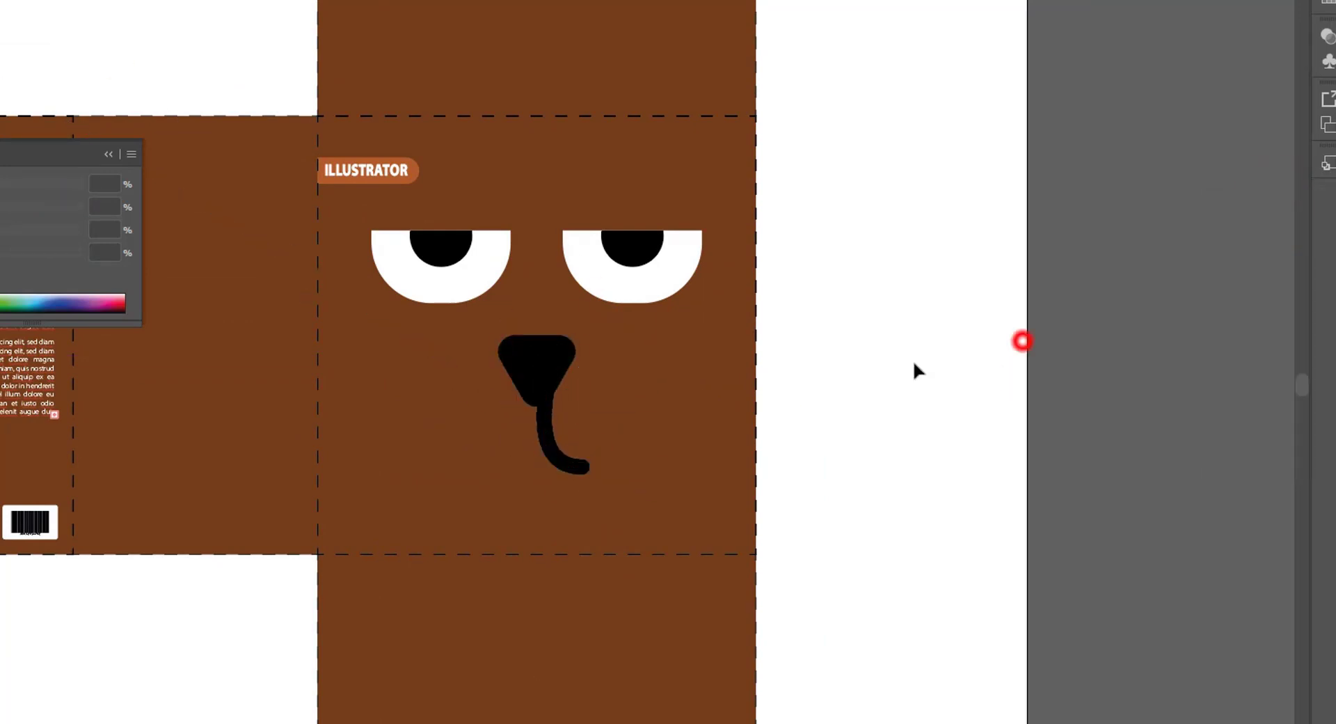
Step: Create a mirrored copy of the mouth curve on the other side of the nose
right_click(522, 434)
mouse_move(592, 320)
click(767, 387)
mouse_move(545, 424)
mouse_down()
mouse_move(519, 424)
mouse_move(503, 446)
mouse_up()
key(Return)
Step: Reshape both mouth curves into a flatter, wider mouth beneath the nose and select them together with the nose
drag(480, 369, 480, 459)
scroll(605, 380, up, 2)
click(457, 499)
scroll(606, 401, down, 2)
drag(538, 489, 538, 460)
drag(585, 425, 620, 425)
click(957, 378)
click(536, 364)
shift+click(505, 445)
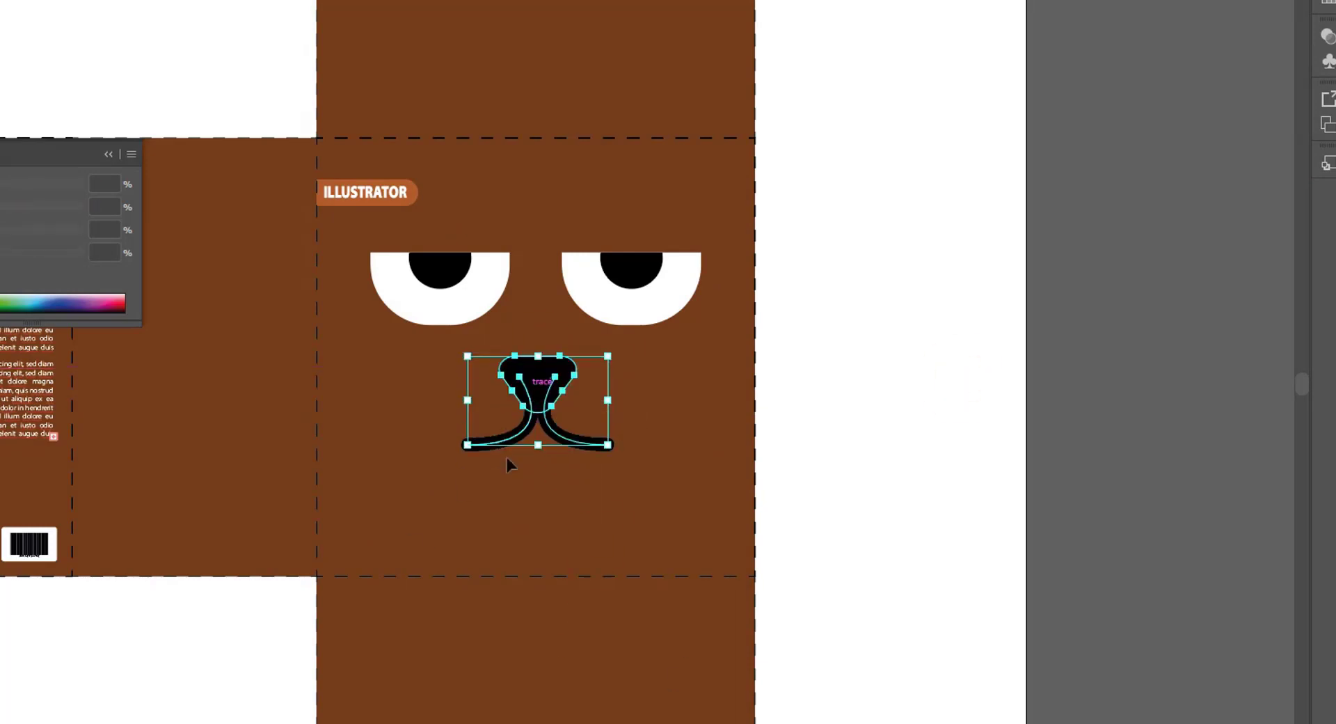
Step: Duplicate the ILLUSTRATOR tag near the front panel's lower left and change its text to 1 KG
drag(410, 192, 393, 501)
double_click(393, 501)
key(ctrl+a)
text(1 KG)
Step: Turn the 1 KG tag's background dark brown by raising its black component
click(392, 498)
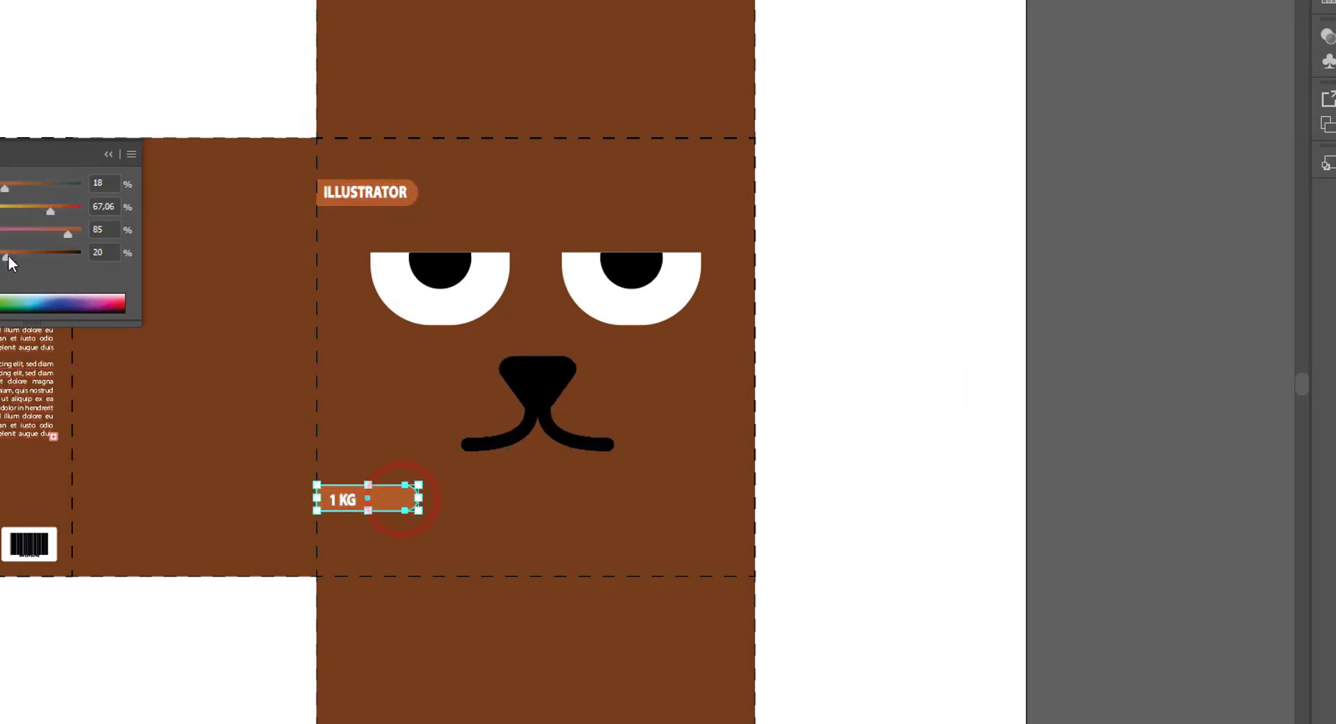
drag(6, 258, 36, 258)
click(342, 501)
shift+click(396, 498)
click(382, 473)
Step: Copy the ILLUSTRATOR text below the 1 KG tag and enlarge it into a title
drag(369, 193, 372, 530)
drag(411, 537, 497, 547)
click(744, 346)
Step: Copy the placeholder text to the front panel as a short paragraph under the title and a single line at the lower right
drag(28, 389, 696, 556)
click(881, 459)
drag(793, 536, 799, 464)
drag(799, 459, 581, 514)
key(ctrl+equal)
key(ctrl+equal)
drag(805, 384, 755, 380)
key(ctrl+minus)
key(ctrl+minus)
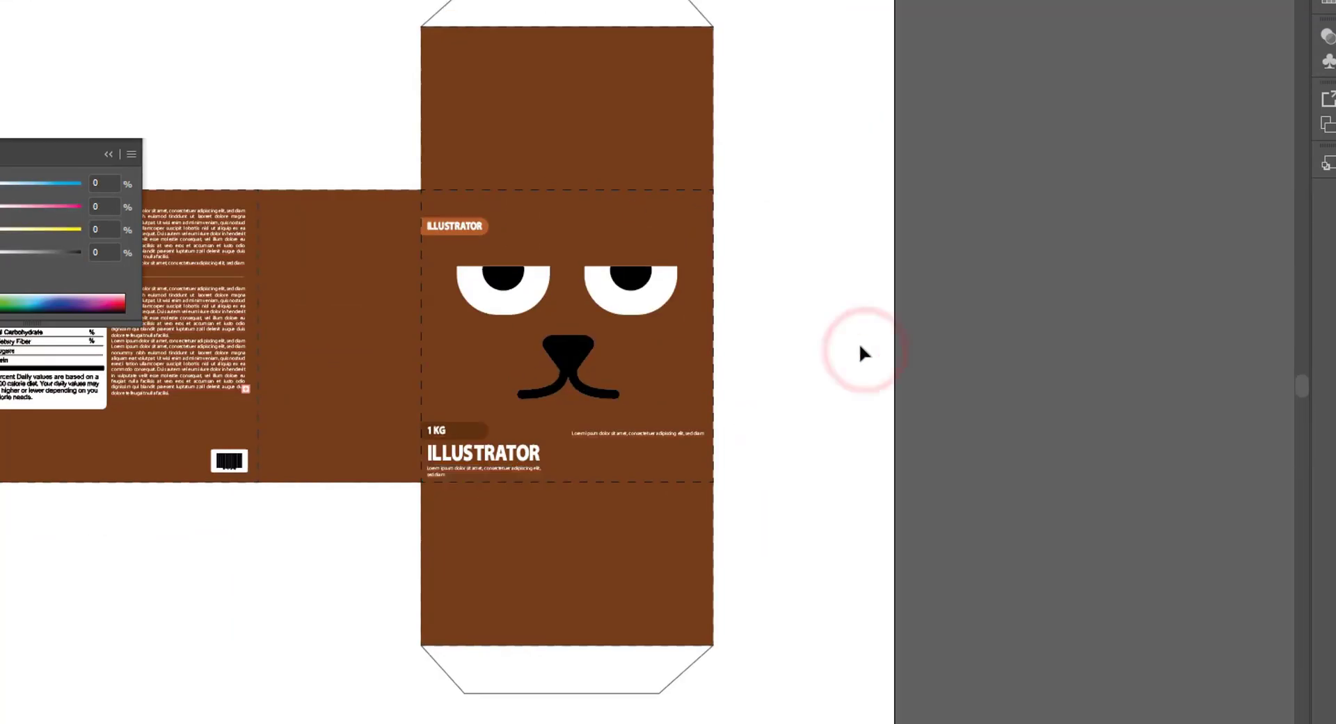
Step: Draw a black rounded triangular ear at the lower edge of the top panel and copy it to the right
click(81, 253)
drag(338, 136, 486, 162)
drag(488, 165, 659, 167)
click(483, 166)
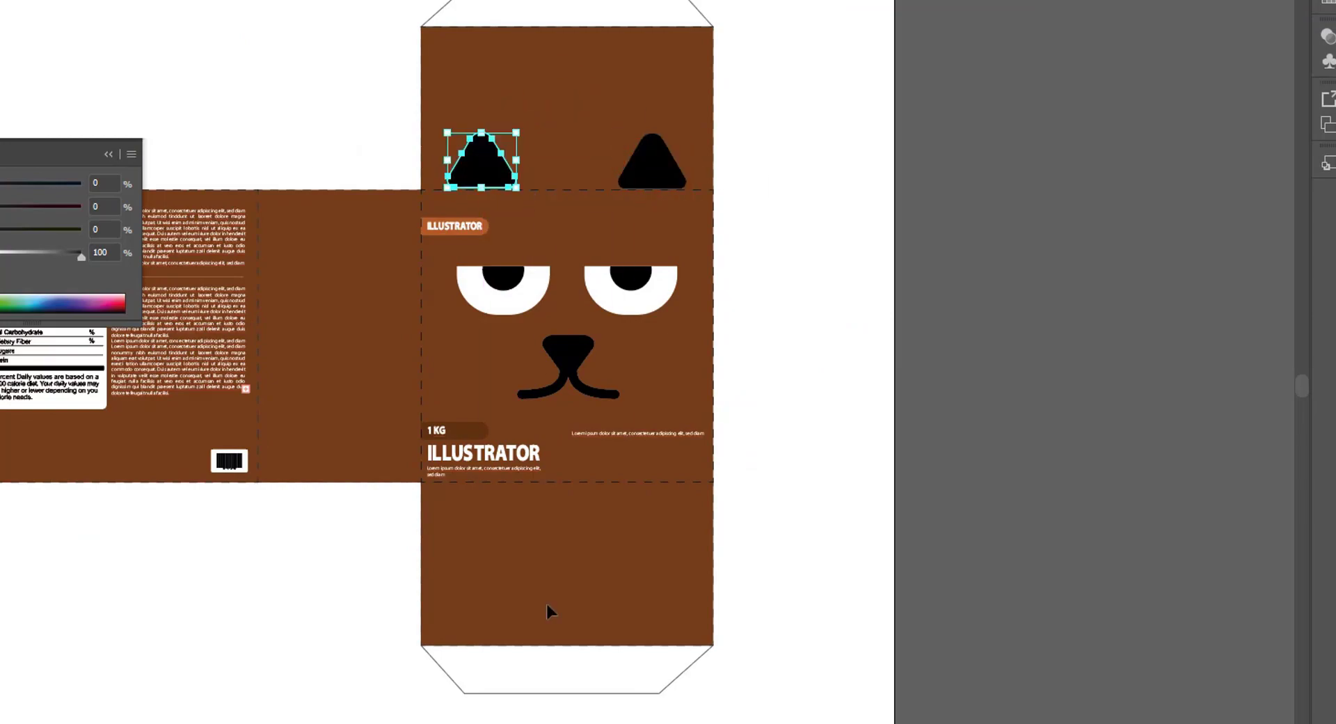
Step: Copy the eyes, nose and mouth onto the side panel beside the front and scale the copy down
click(824, 434)
drag(653, 375, 824, 381)
drag(740, 362, 500, 378)
drag(610, 287, 458, 380)
drag(441, 391, 523, 409)
Step: Draw a white-outlined square frame with slightly rounded corners above the small face on the side panel
key(m)
drag(456, 256, 573, 373)
drag(464, 266, 470, 270)
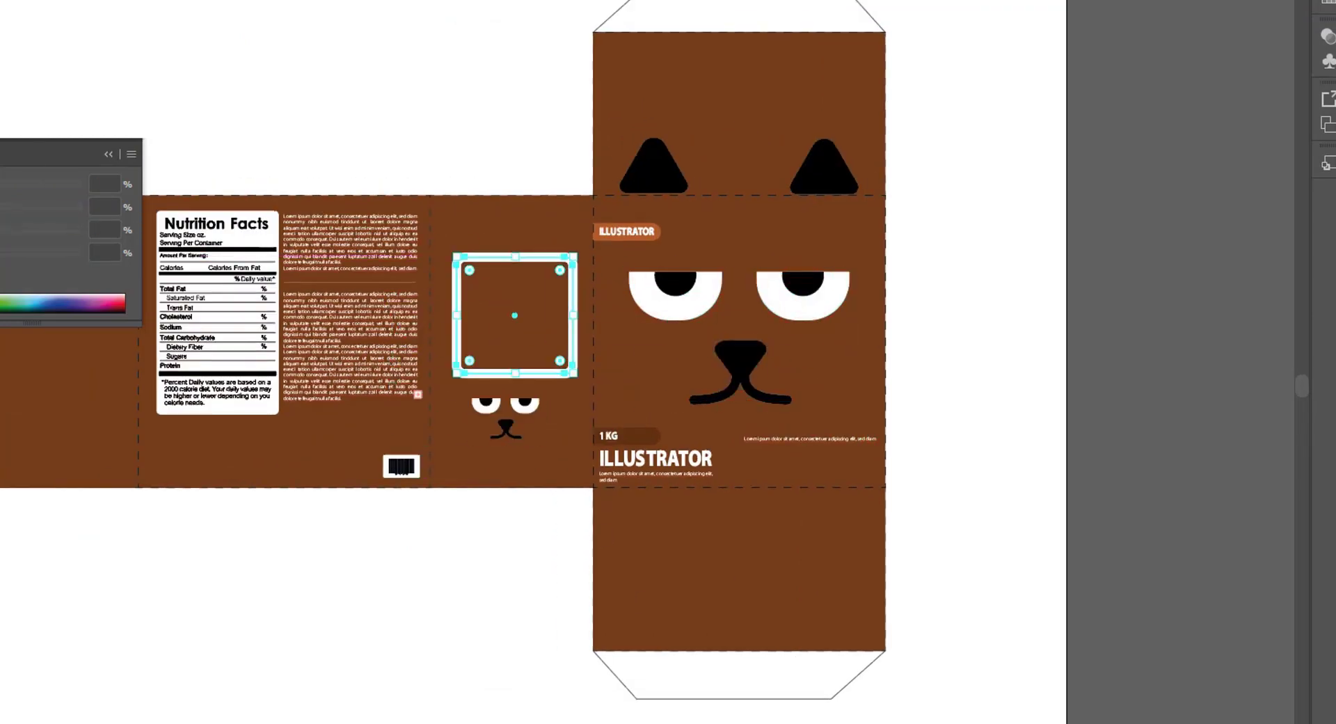
Step: Fill the side panel's frame with a placeholder paragraph and a second copy below it, shortened to fit
click(479, 173)
drag(334, 244, 506, 265)
scroll(437, 199, up, 3)
drag(597, 337, 597, 516)
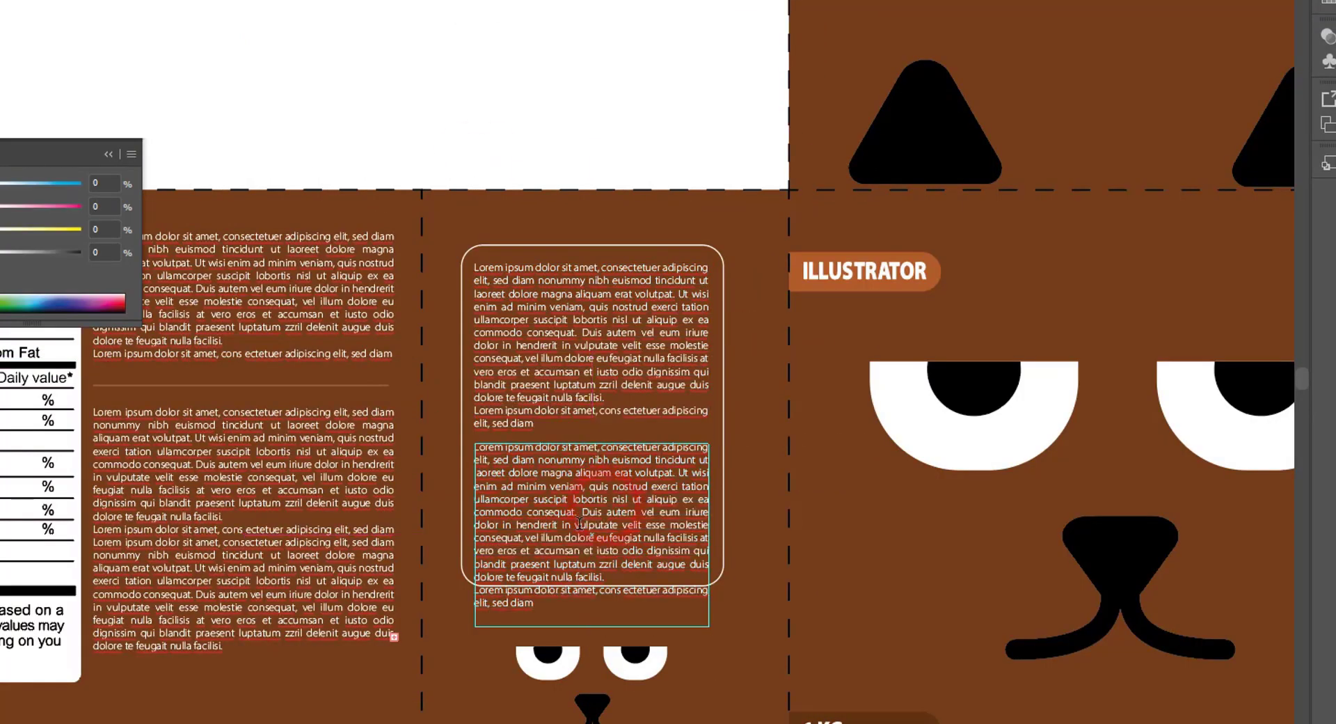
drag(592, 626, 592, 559)
Step: Move the framed text and the small face down together on the side panel
scroll(588, 577, down, 3)
click(585, 608)
scroll(586, 607, up, 2)
drag(743, 111, 478, 558)
drag(593, 417, 593, 504)
Step: Place an orange banner (C 18, M 67.06, Y 85, K 20) above the framed text, match the frame's width and round its corners
drag(857, 152, 625, 114)
drag(626, 150, 716, 185)
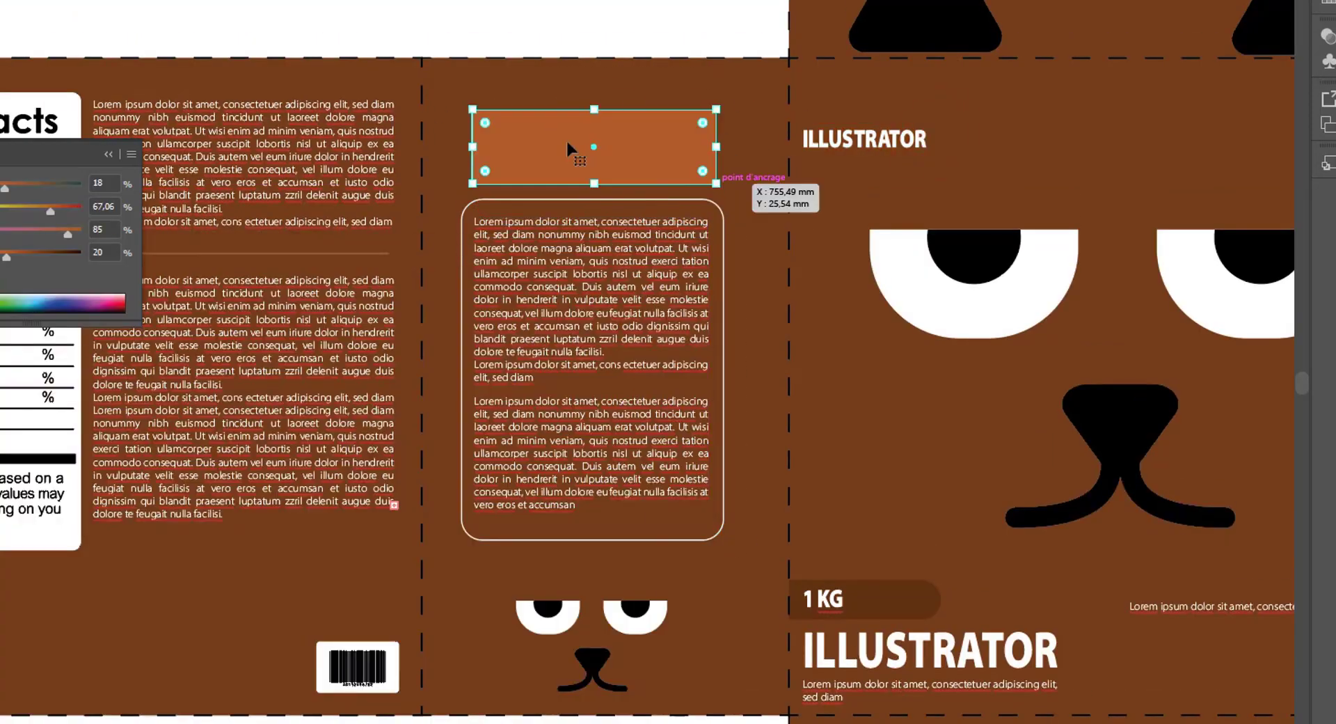
drag(475, 111, 456, 104)
drag(660, 152, 666, 147)
drag(474, 112, 480, 118)
Step: Copy the framed placeholder text into the orange banner, shortened to four lines ending in "Ut wisi enim" and set in bold
drag(606, 227, 605, 125)
double_click(605, 132)
key(ctrl+a)
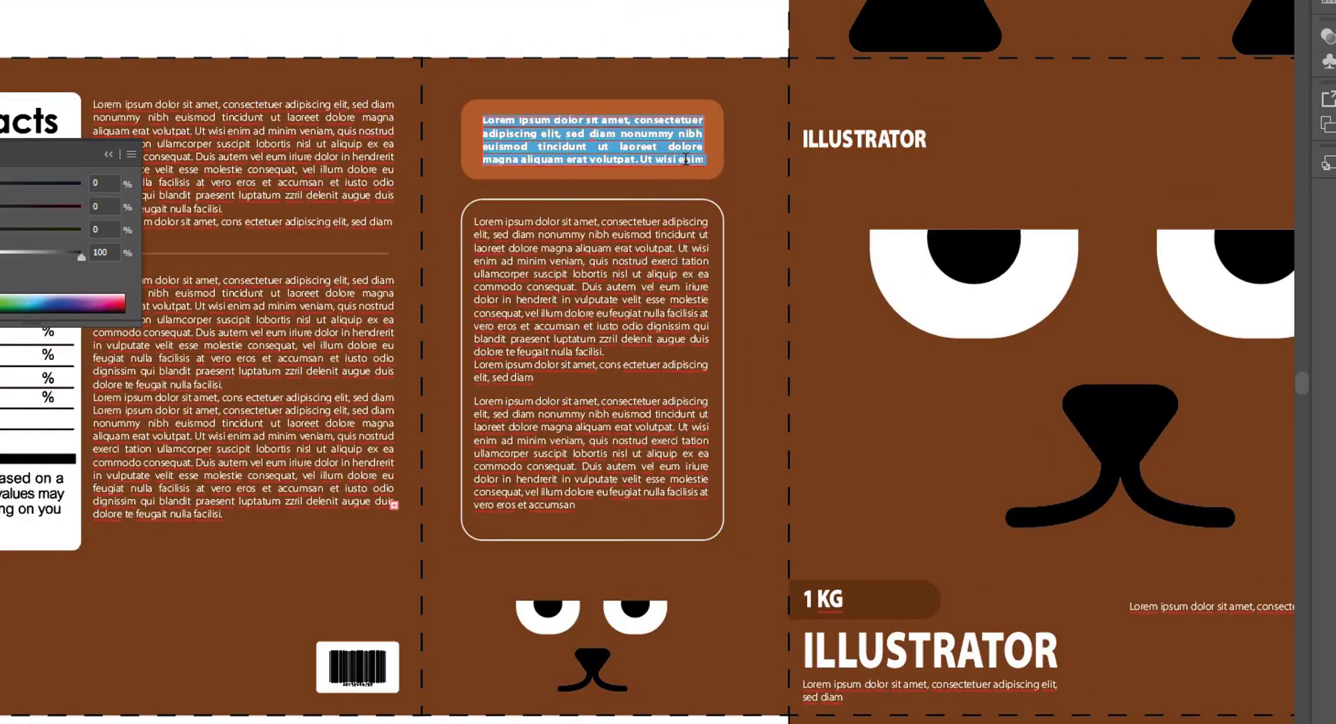
key(Escape)
scroll(624, 381, down, 2)
drag(487, 188, 630, 188)
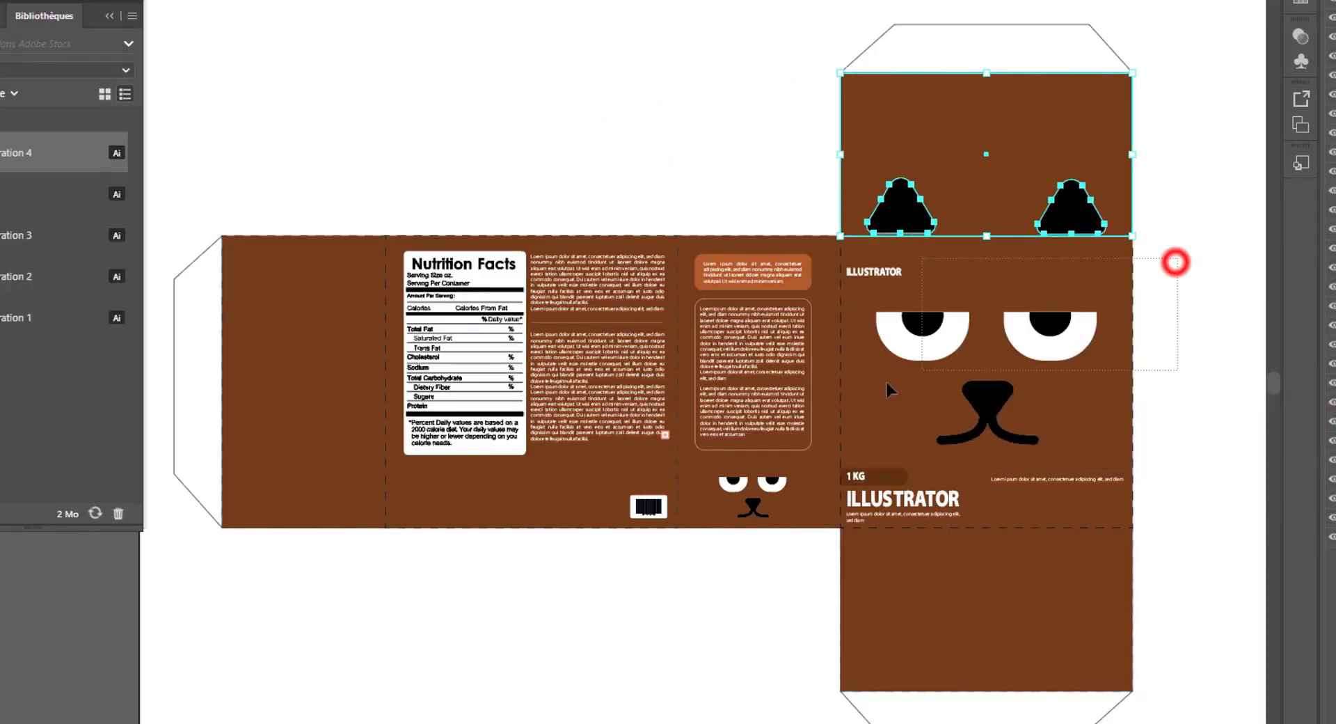
click(807, 265)
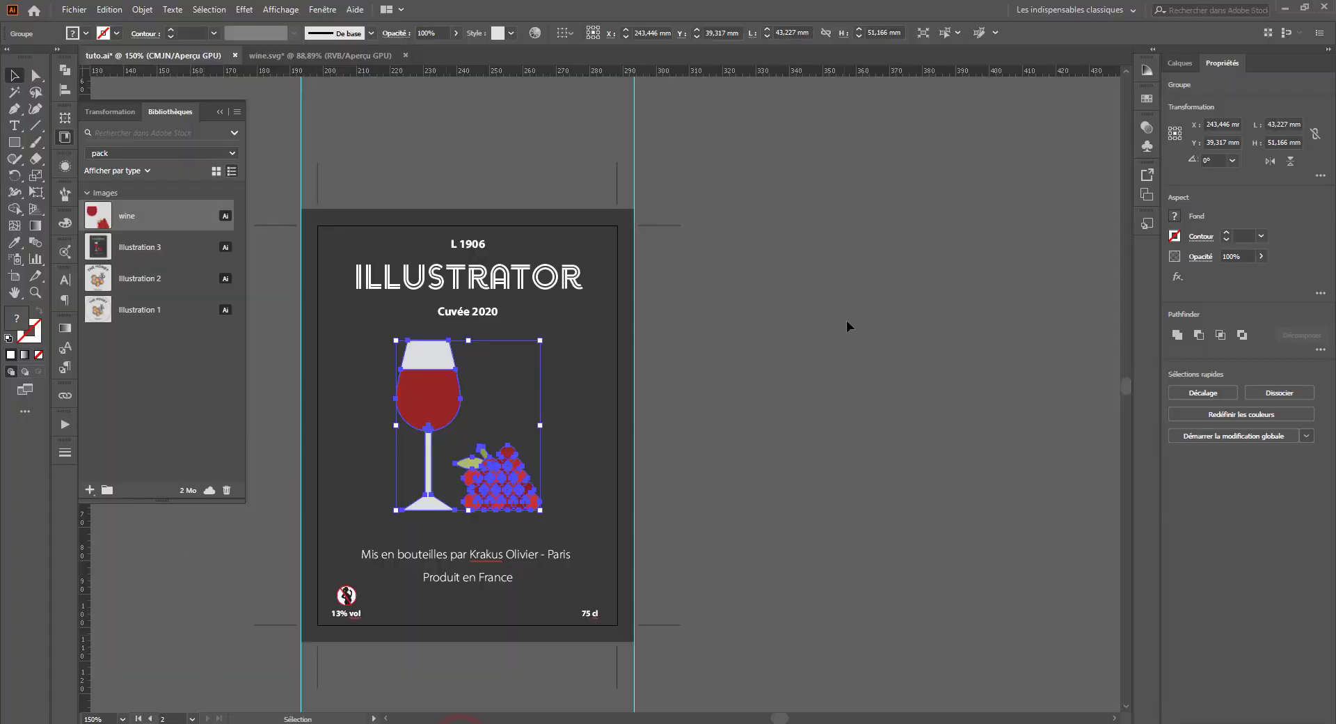
Step: Save the document and draw a new artboard about 502 by 271 mm in the empty area beside the wine label
drag(847, 326, 519, 322)
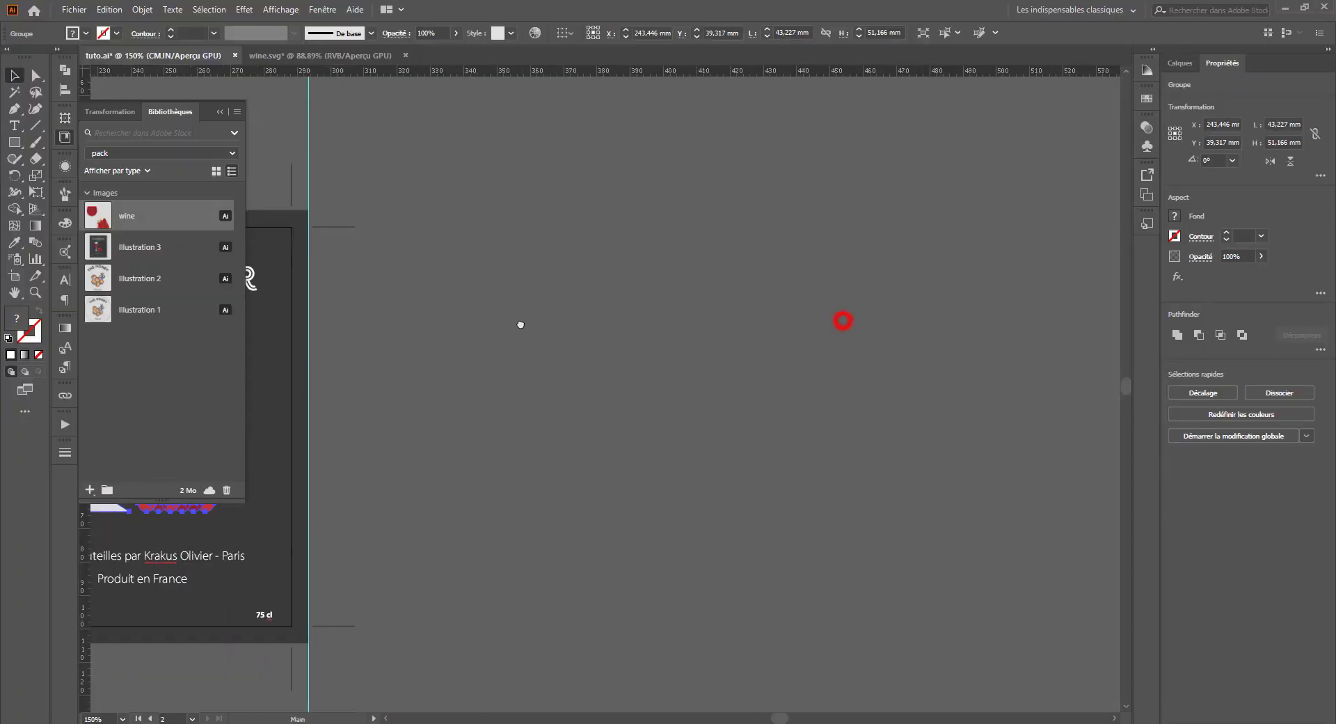
key(ctrl+minus)
key(ctrl+minus)
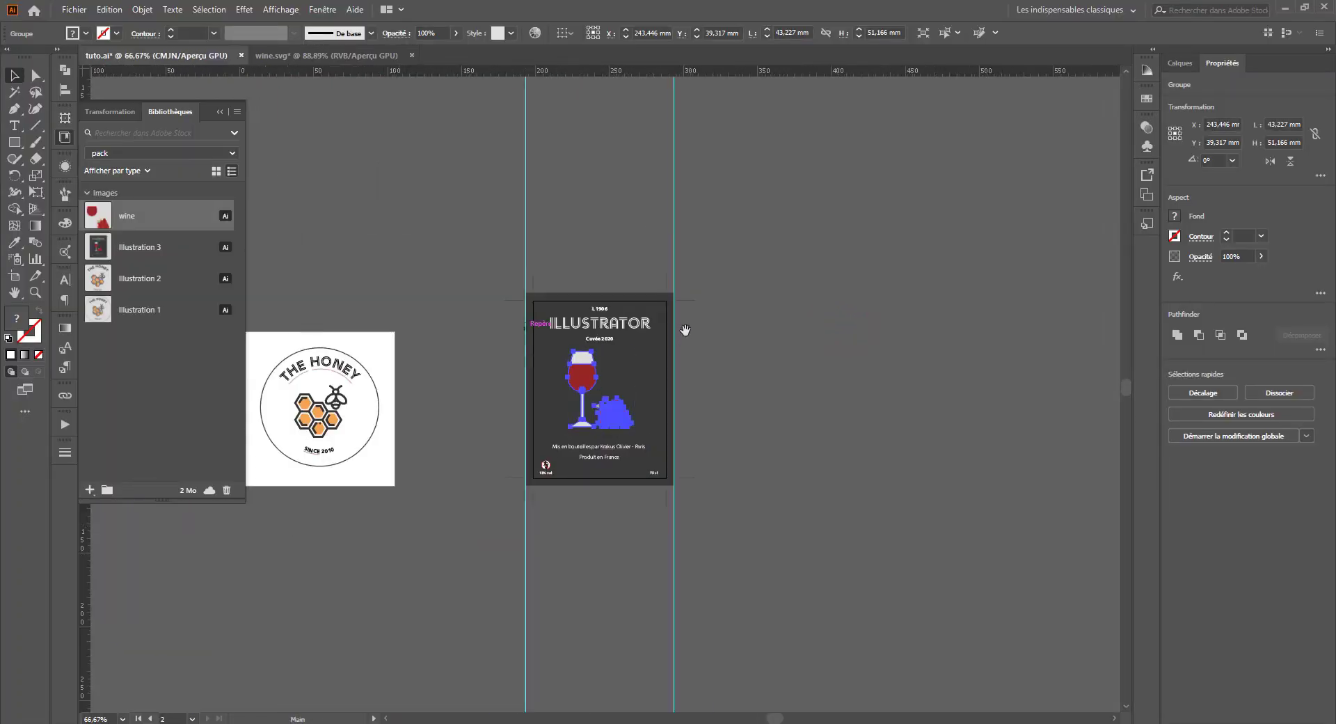
drag(691, 346, 831, 307)
drag(510, 382, 118, 369)
drag(322, 403, 246, 372)
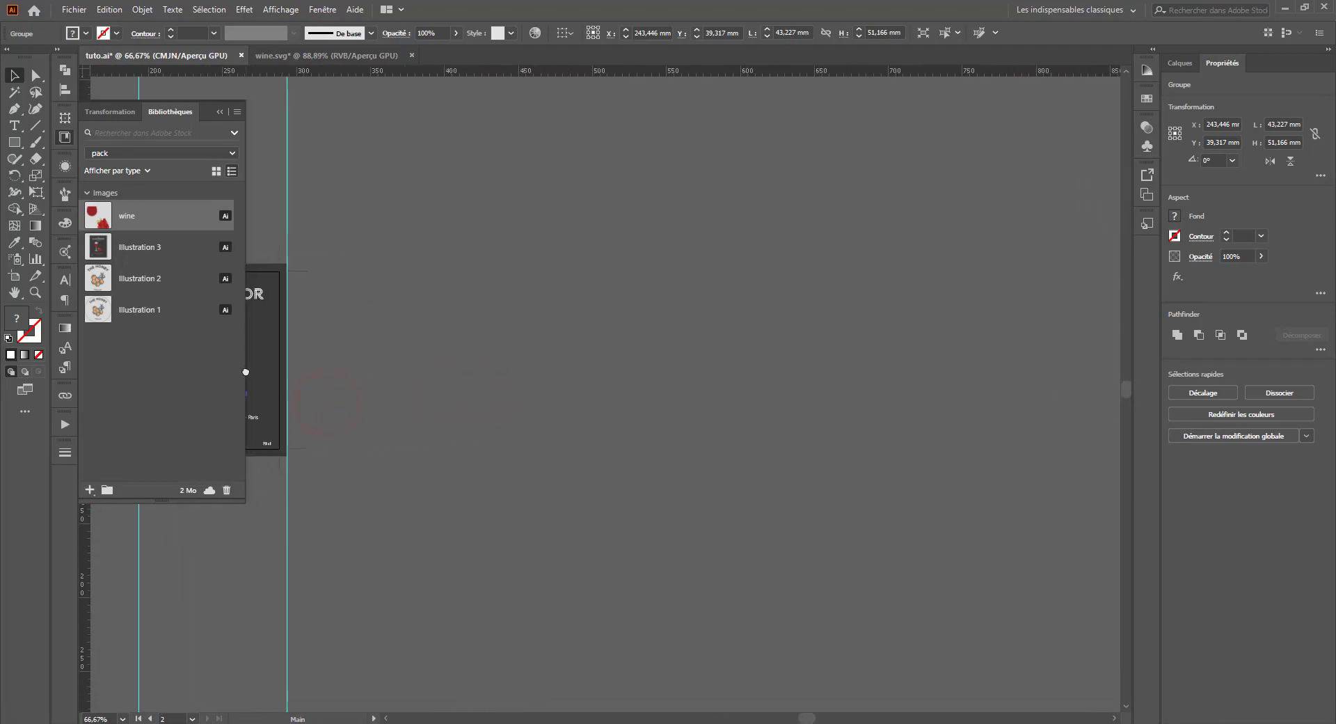
key(ctrl+s)
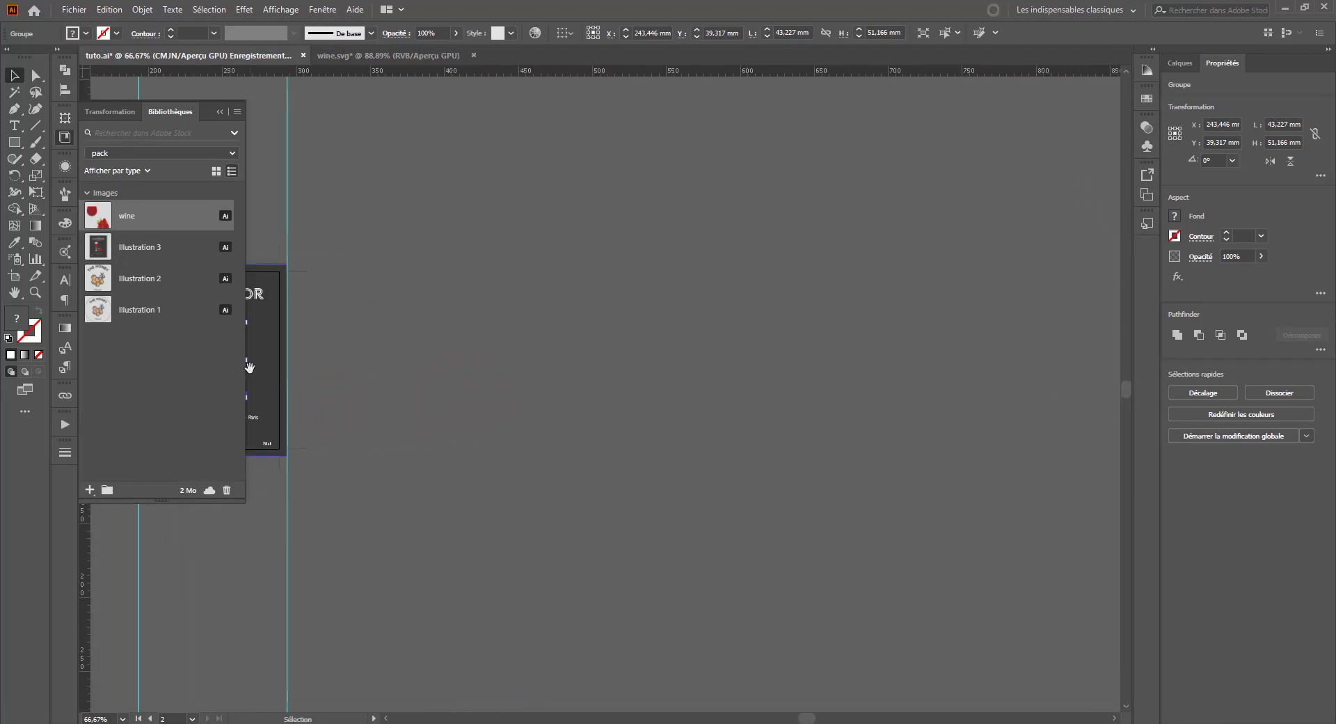
click(14, 276)
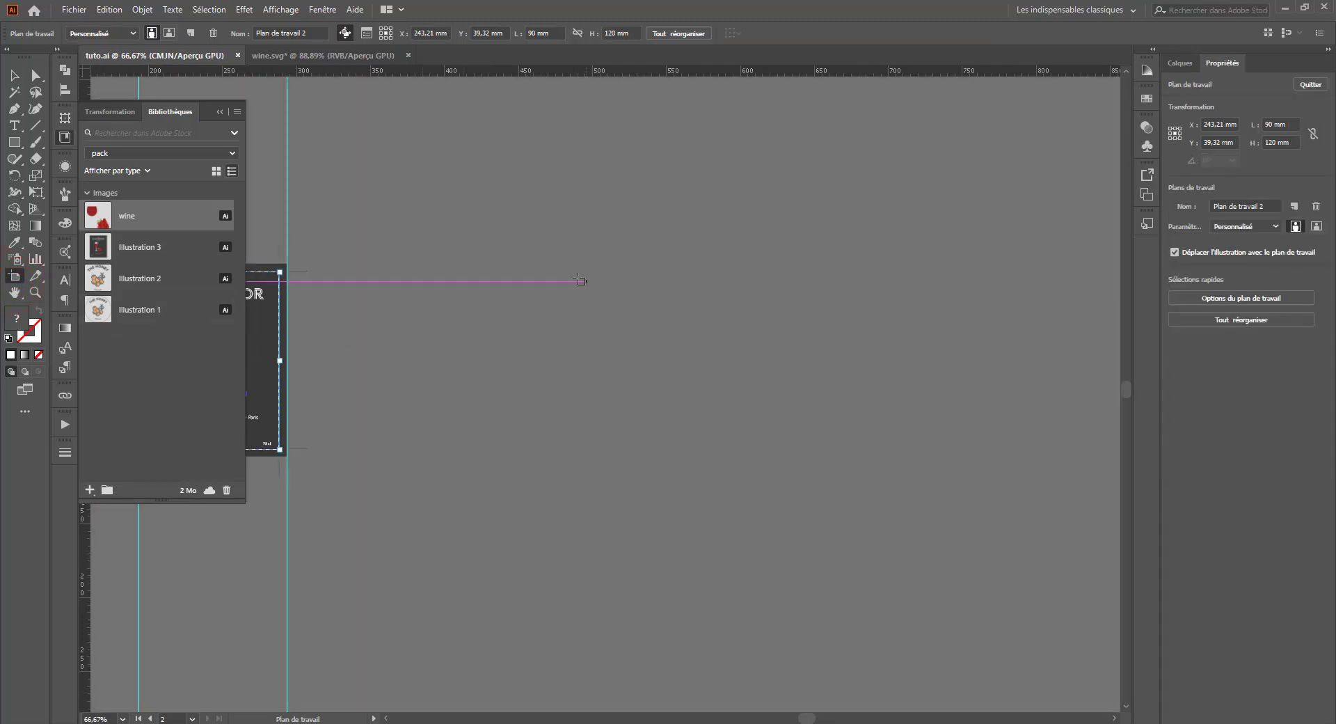
drag(418, 245, 1100, 645)
drag(847, 474, 783, 458)
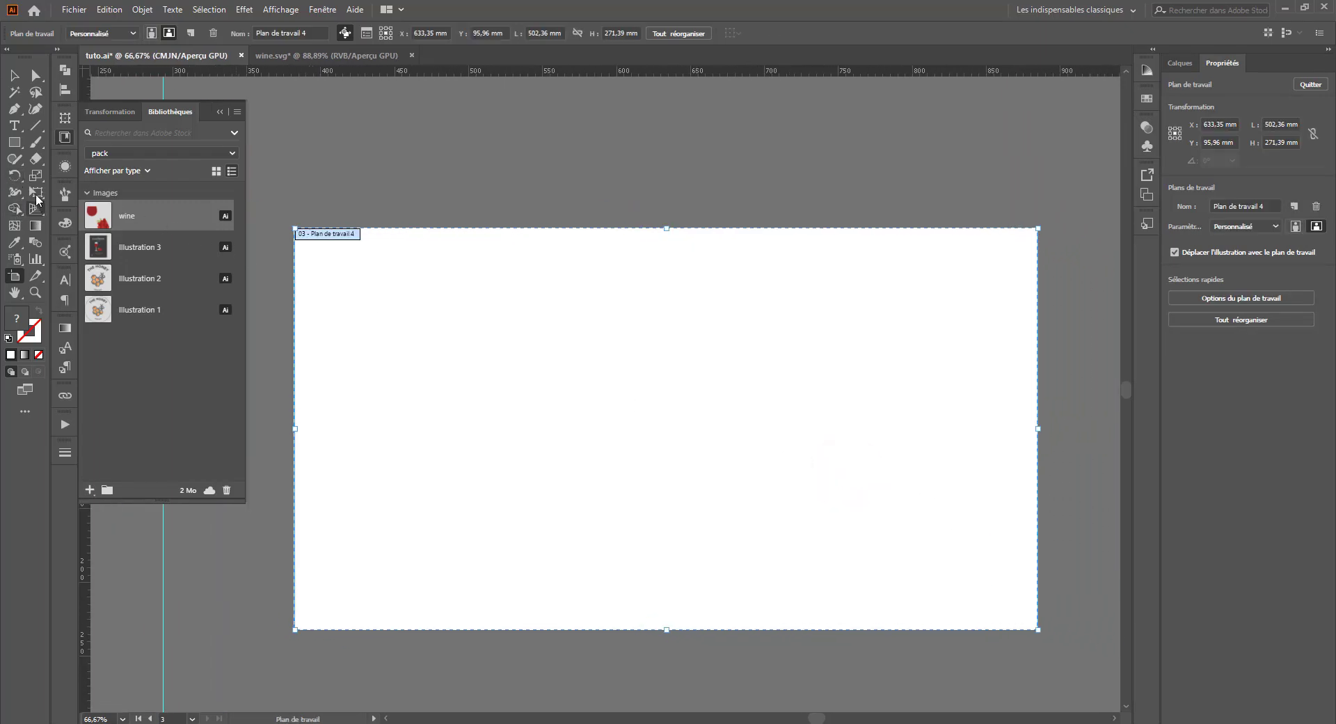
Step: Draw a rectangle 150 mm wide and 150 mm high on the new artboard
click(14, 142)
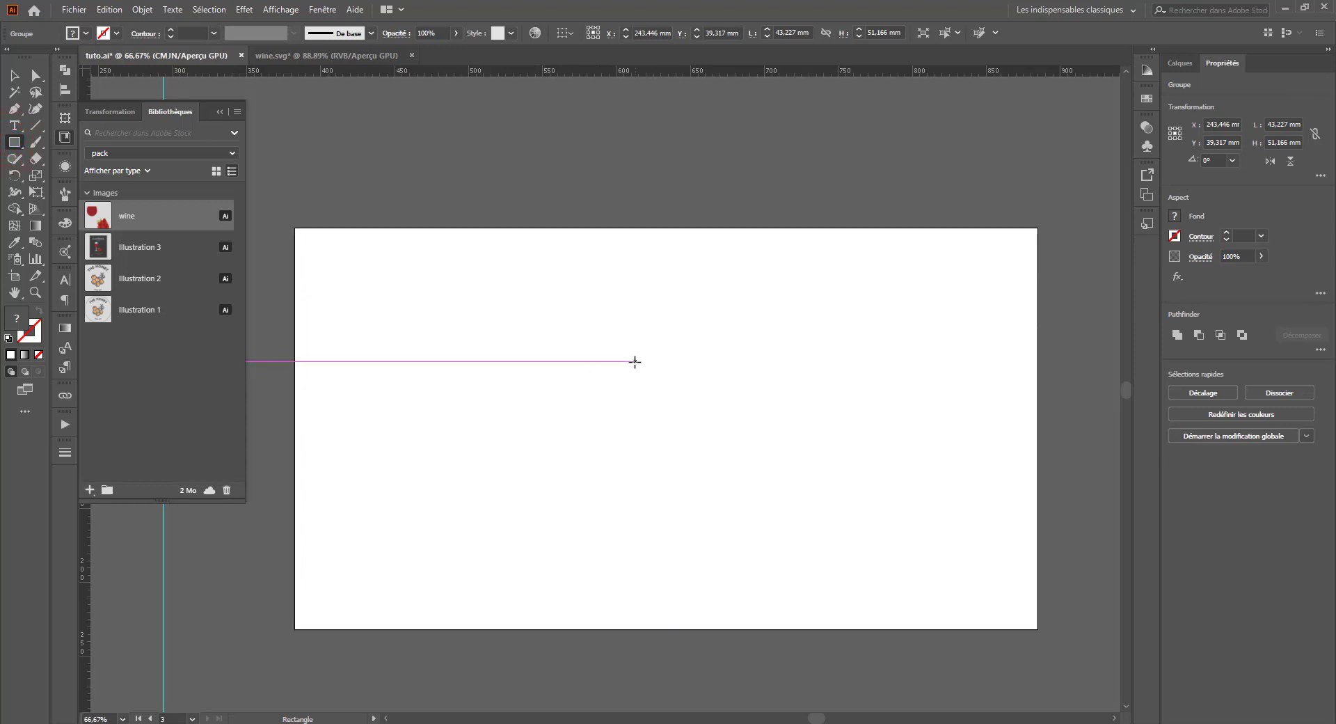
click(632, 361)
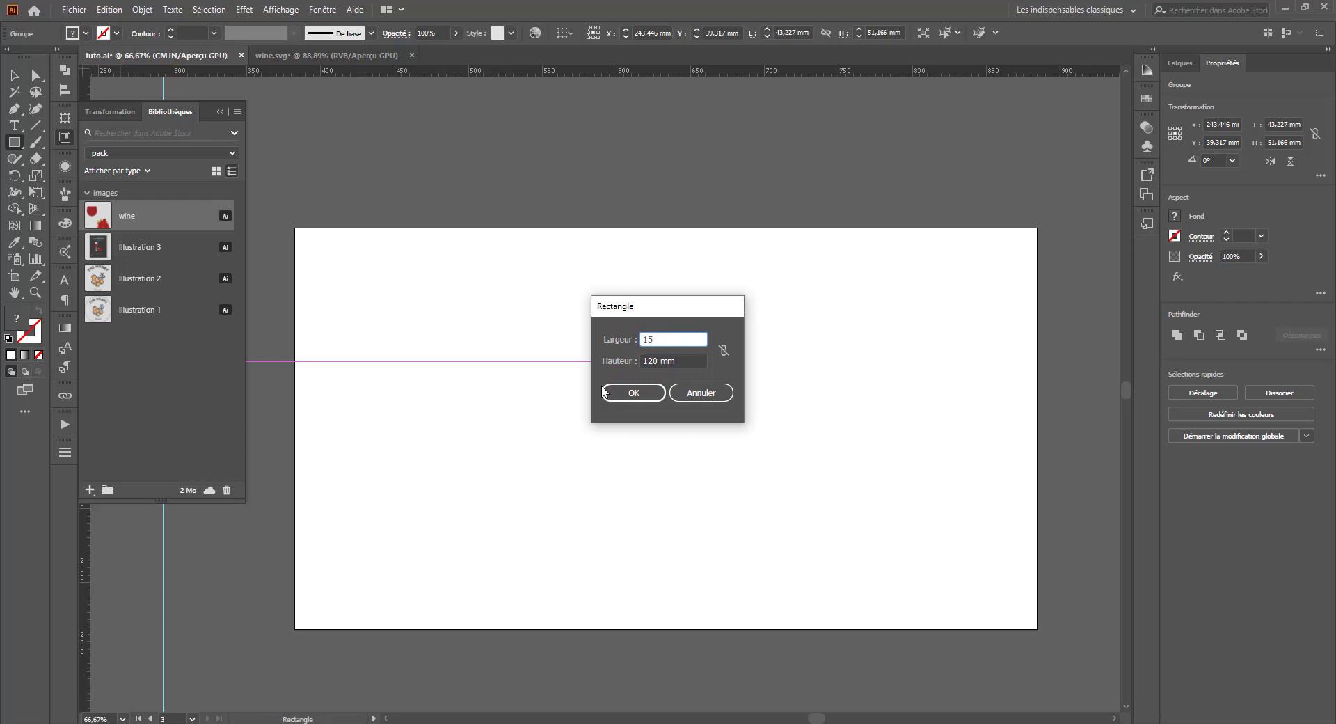
key(Tab)
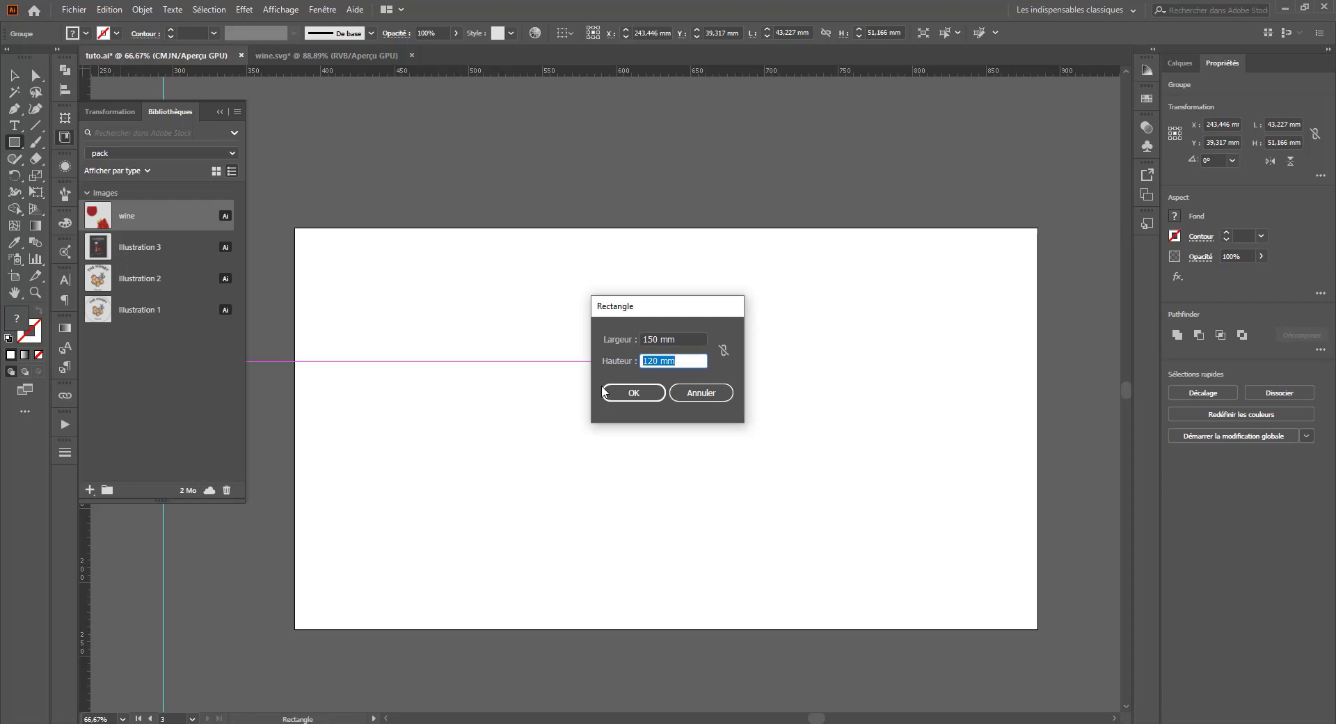
click(724, 351)
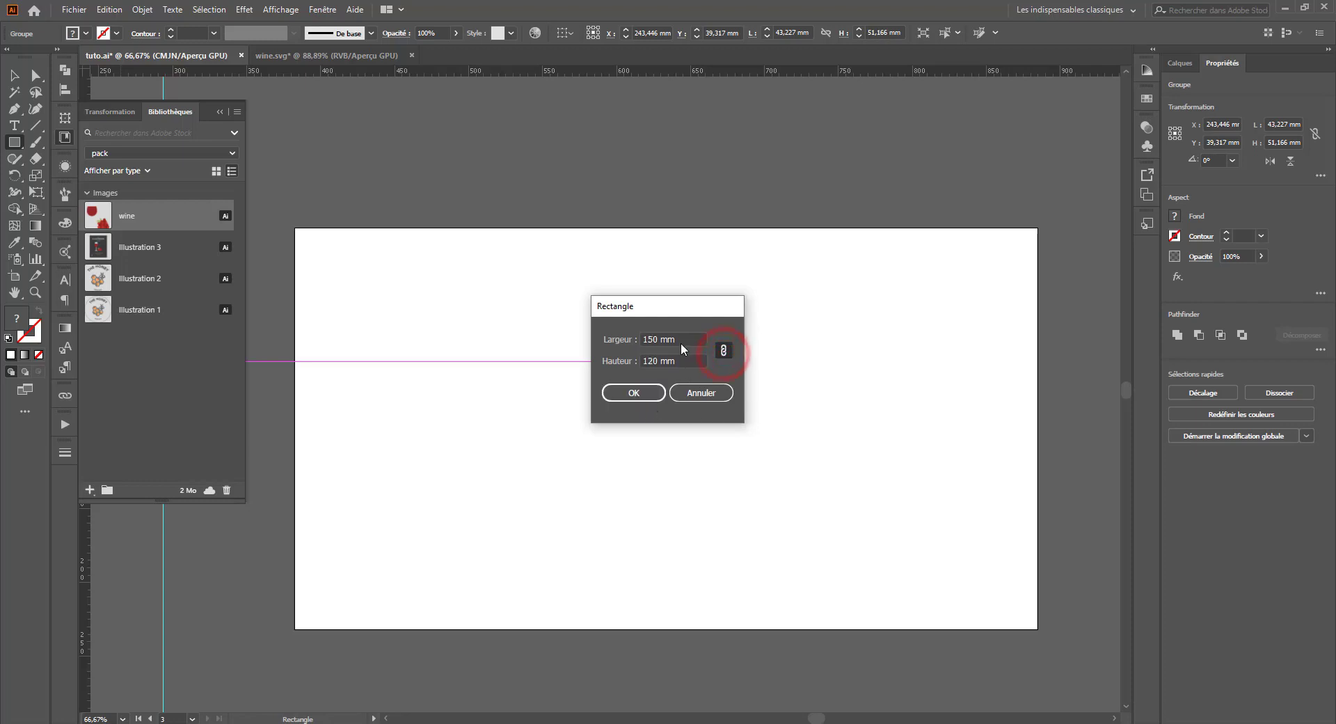
click(681, 339)
double_click(682, 361)
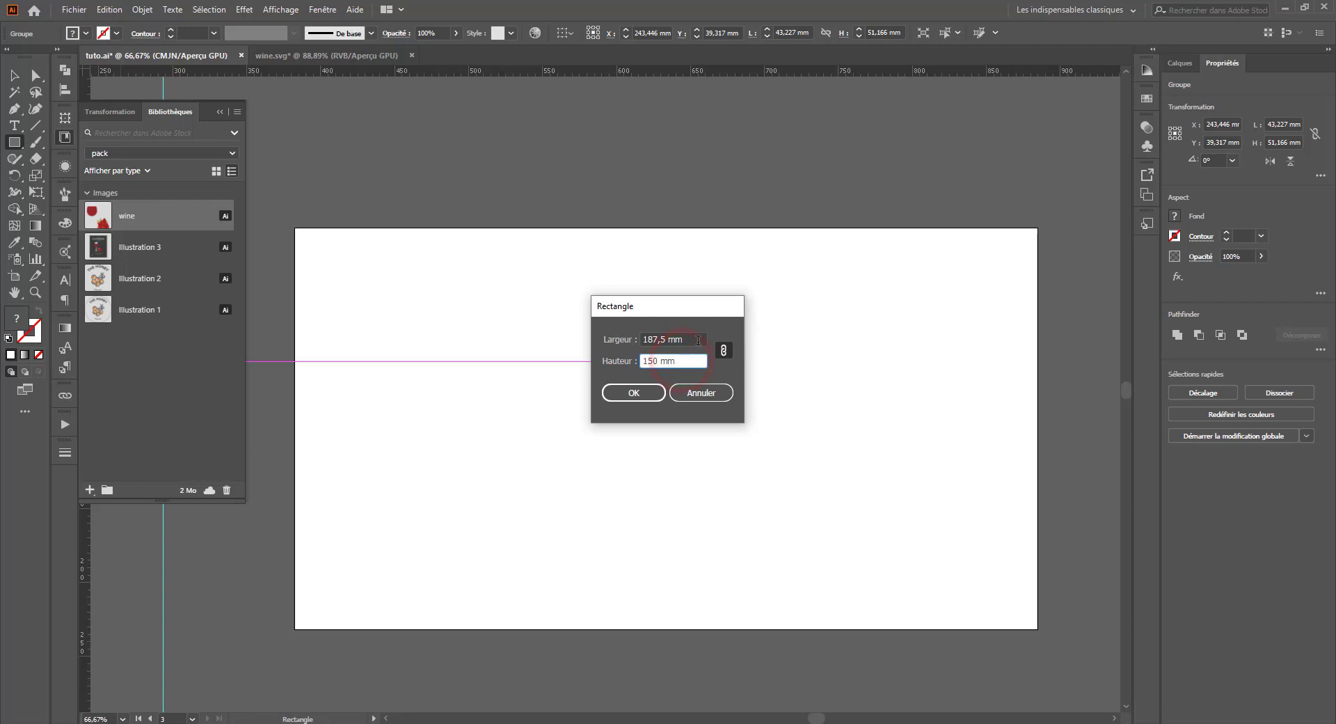
click(721, 349)
drag(702, 340, 624, 372)
text(150)
click(628, 388)
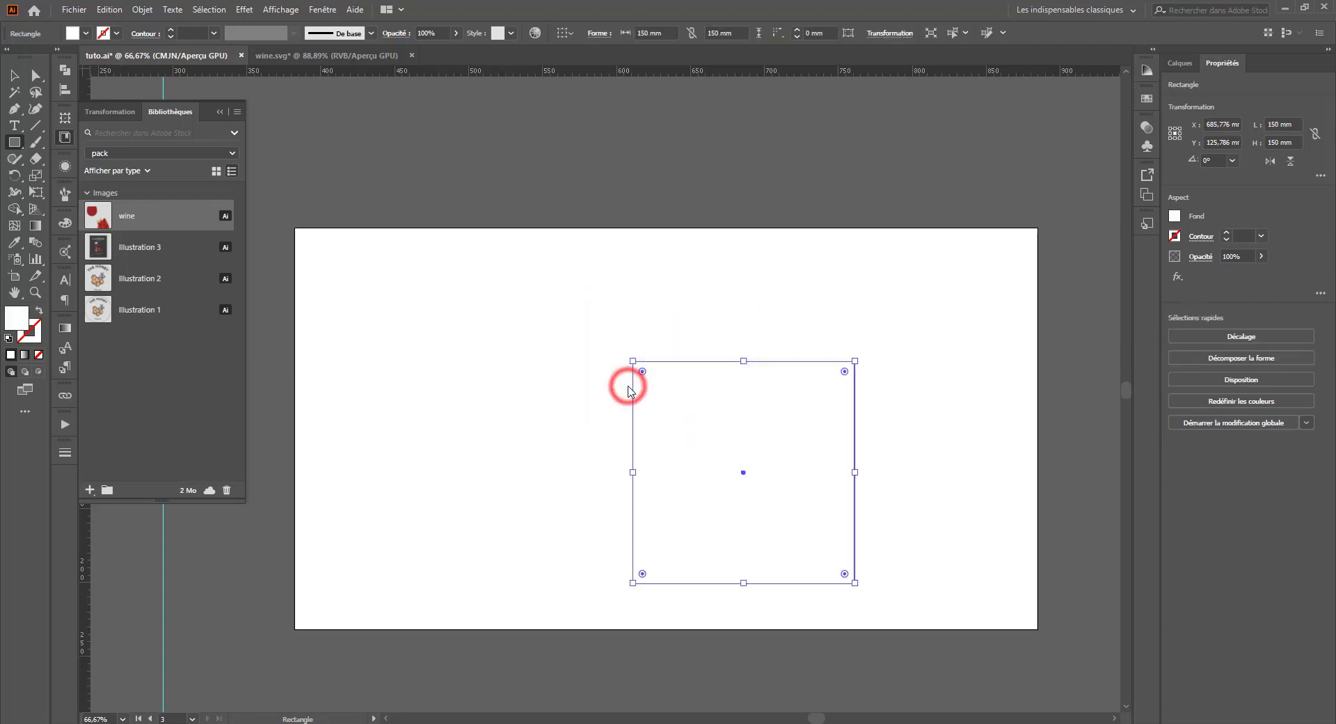
Step: Give the square a 1 pt black stroke with no fill and move it to the middle of the artboard
click(14, 75)
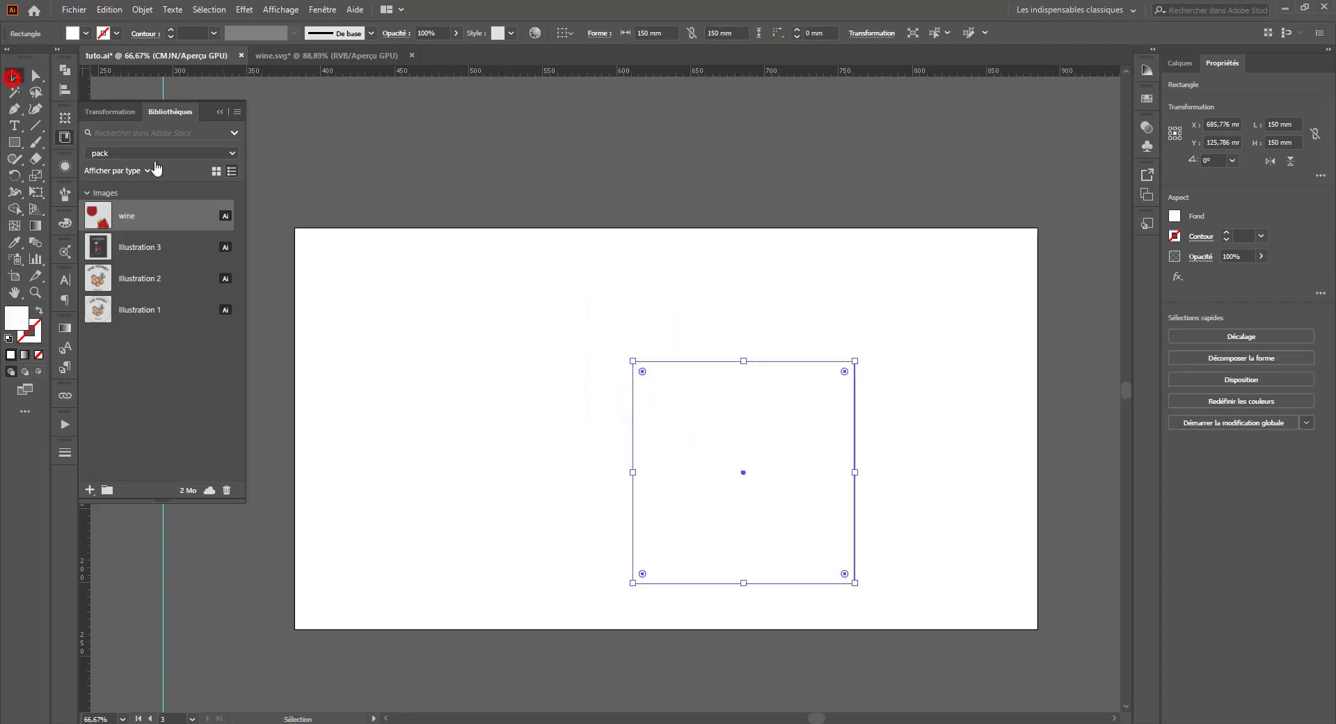
click(9, 338)
click(37, 354)
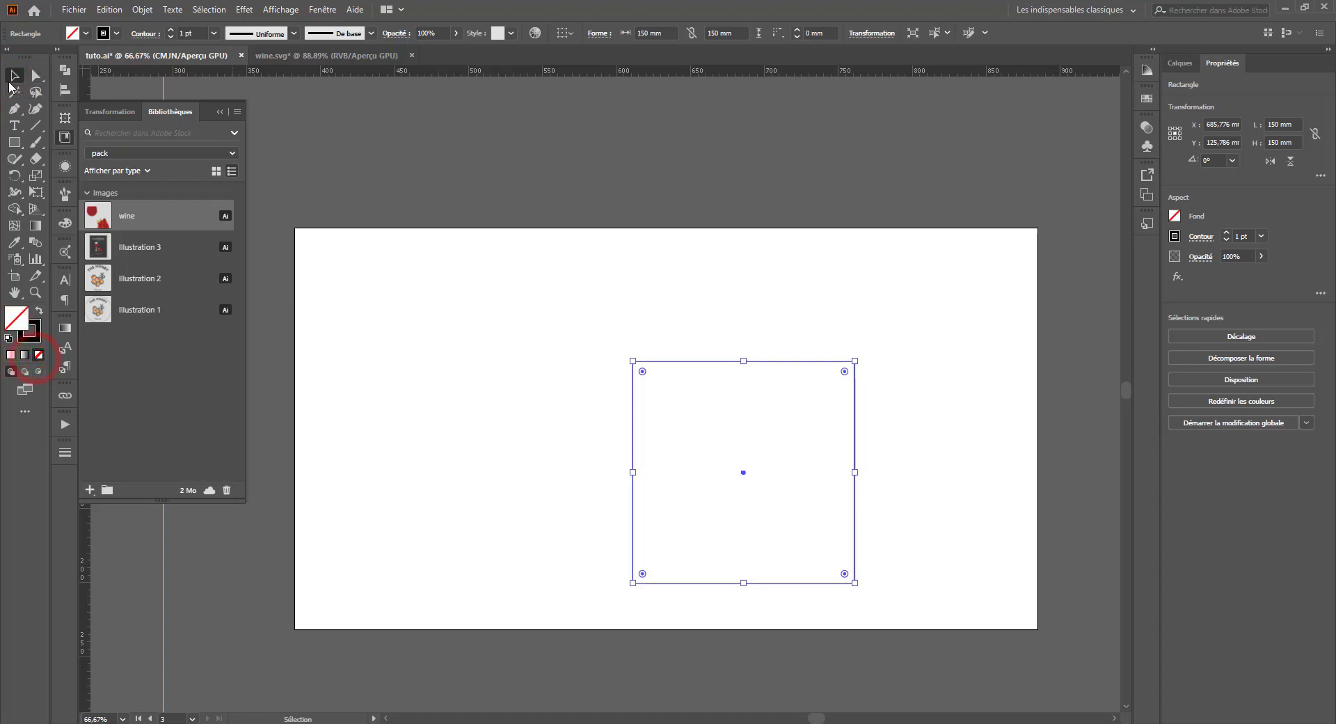
drag(717, 359, 635, 309)
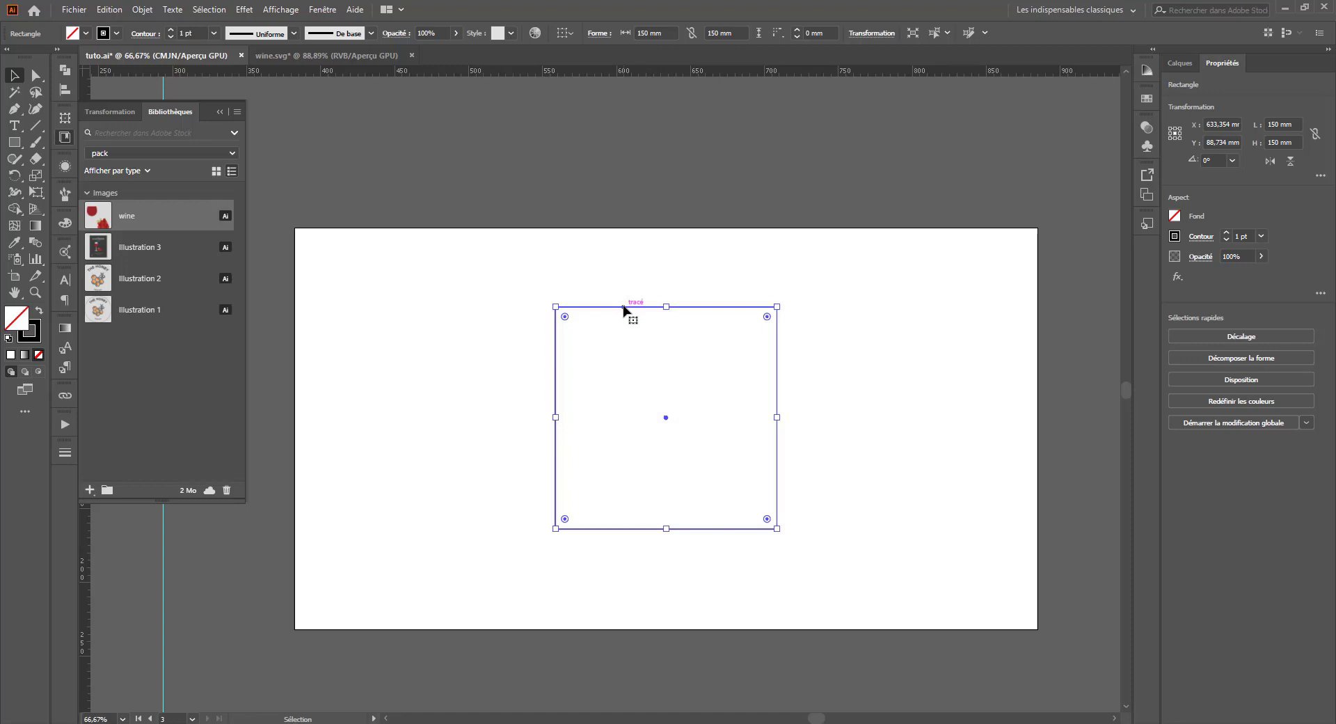
Step: Duplicate the square and space the two squares apart in one row, leaving a gap for a side panel
drag(623, 306, 467, 287)
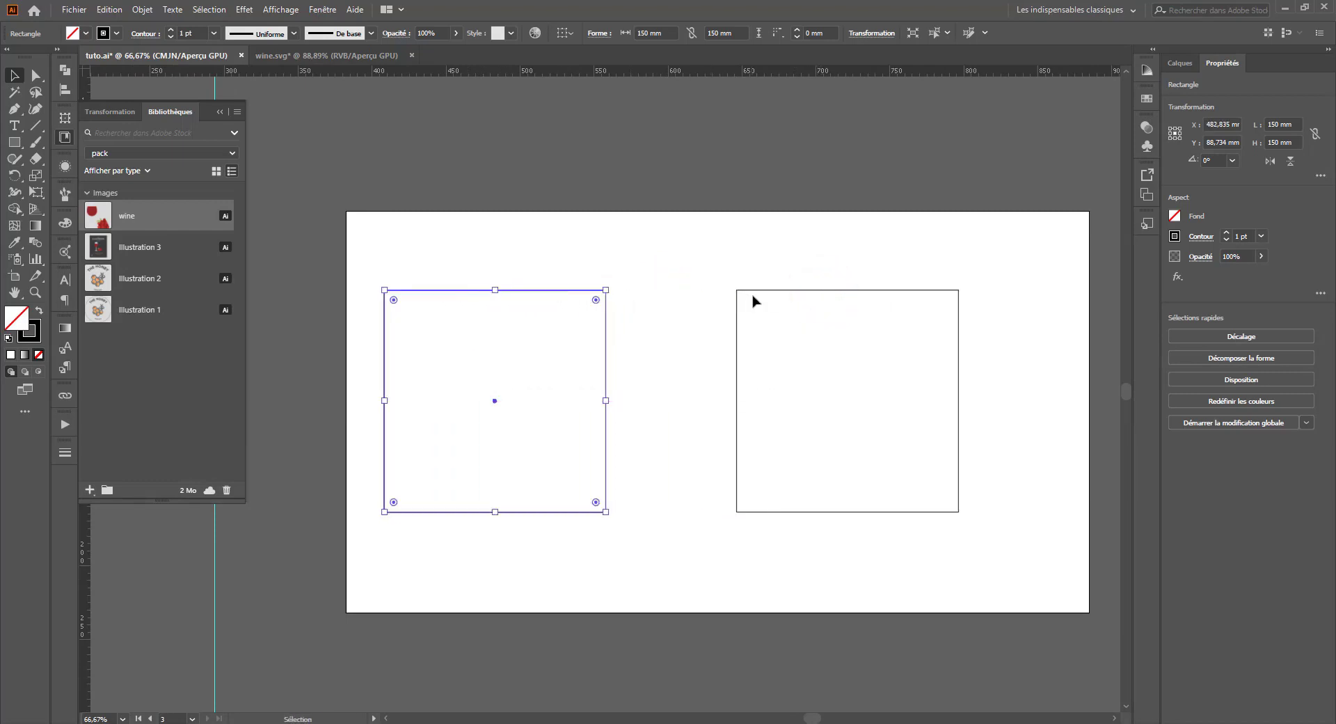
drag(768, 300, 805, 298)
drag(812, 299, 809, 298)
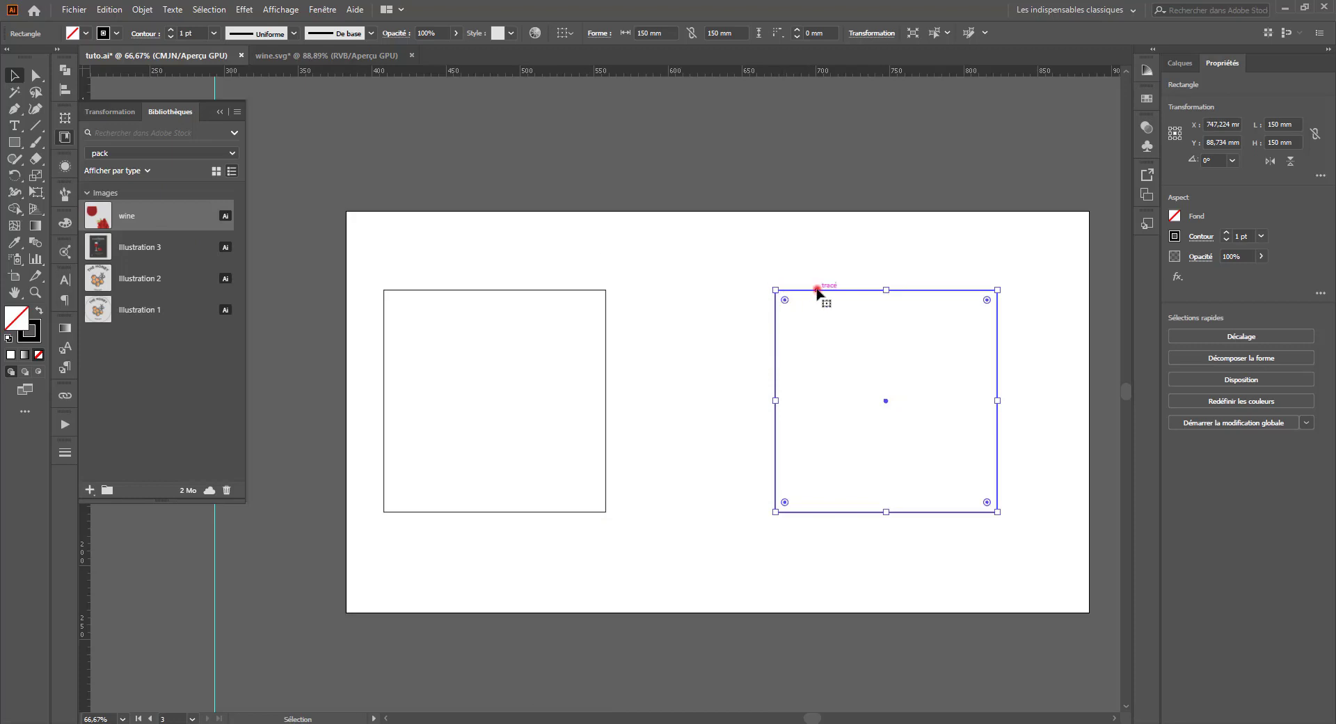
drag(817, 289, 775, 295)
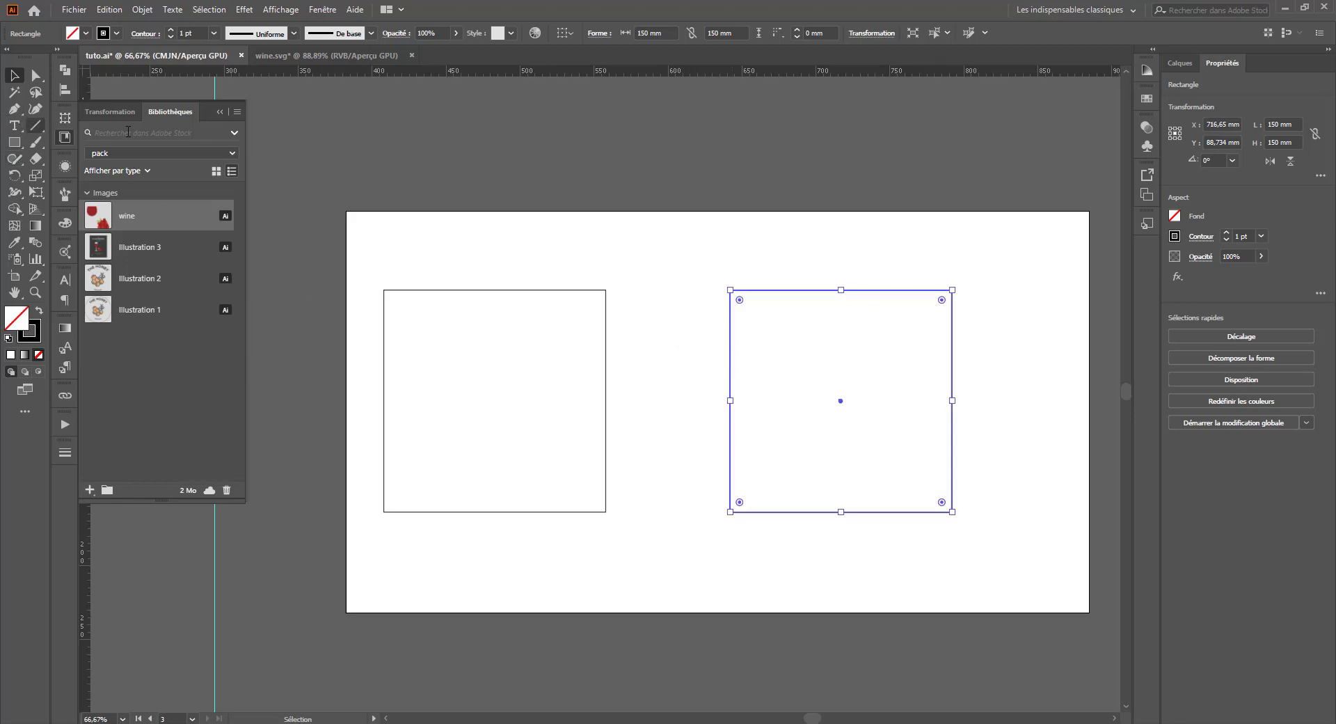
Step: Copy a square into the gap and narrow it to about 84 mm so it fits exactly between the two squares
drag(605, 332, 728, 343)
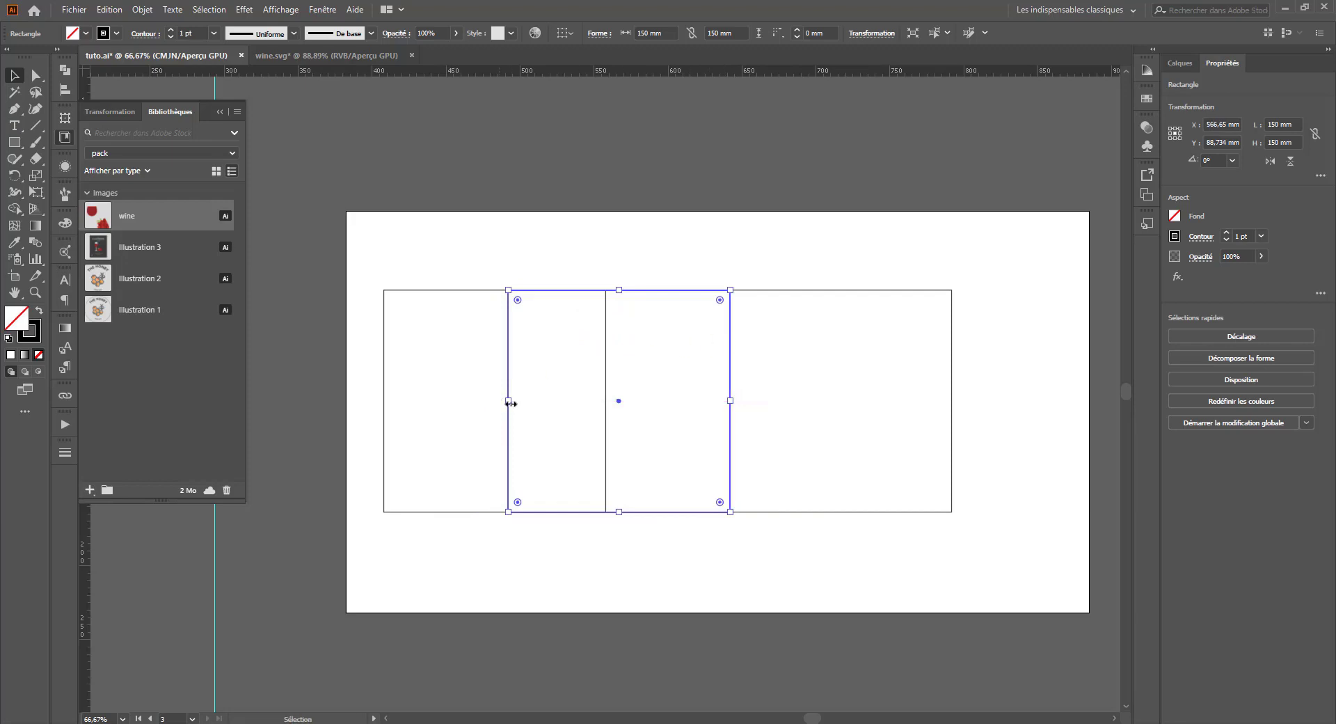
drag(509, 402, 607, 402)
click(617, 243)
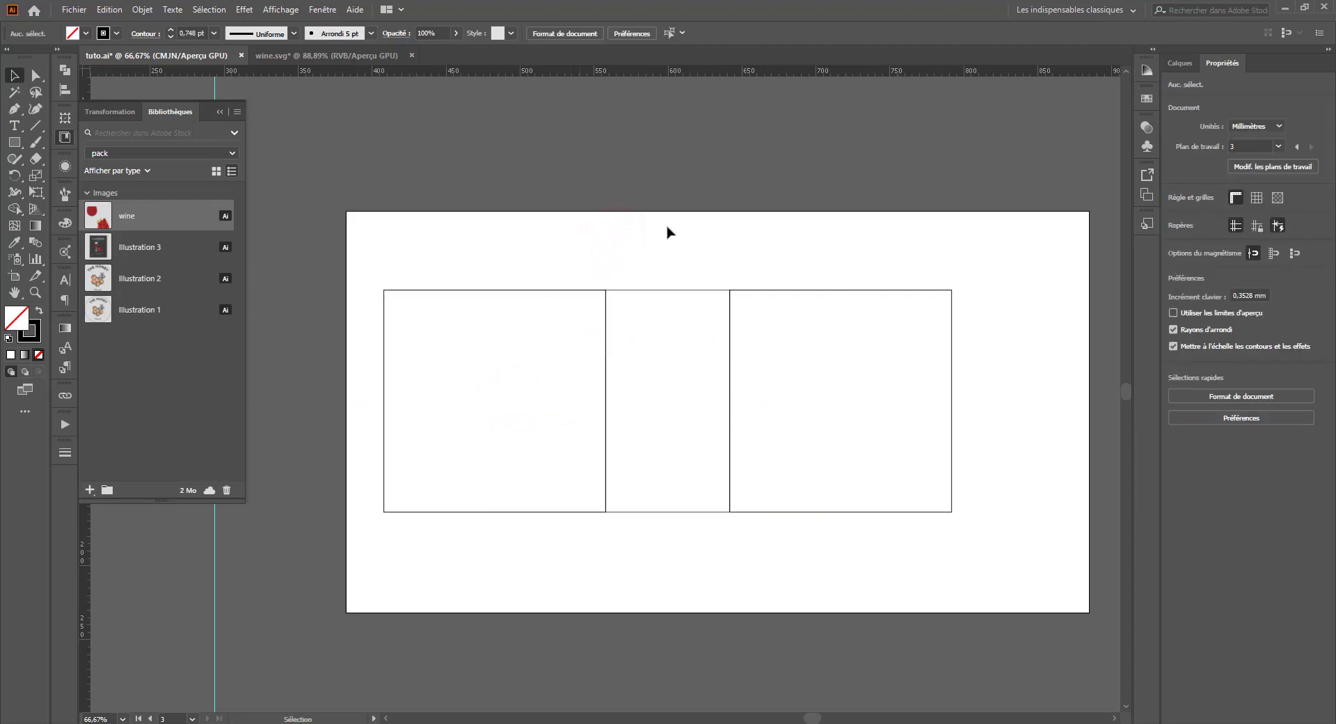
Step: Copy the narrow side panel onto the right-hand square's outer edge, try another copy beside the left-hand square and undo that copy
click(821, 290)
click(694, 290)
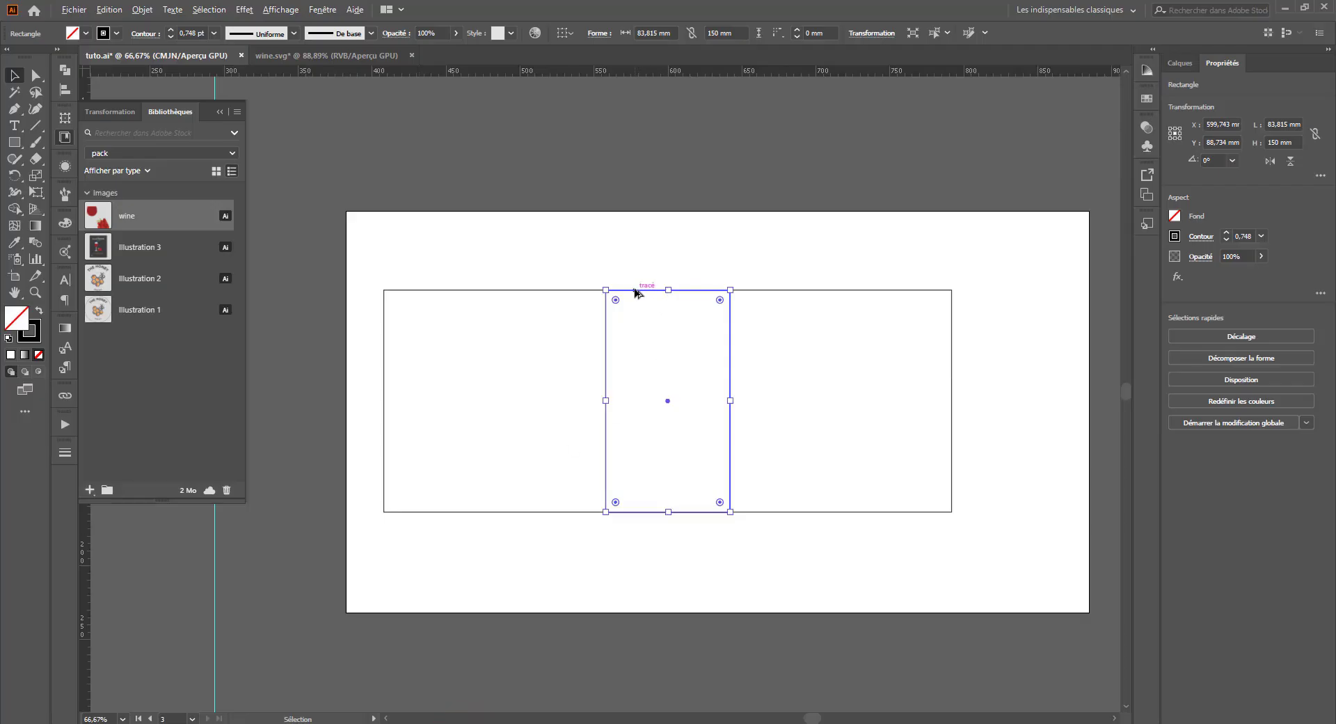
drag(635, 292, 981, 292)
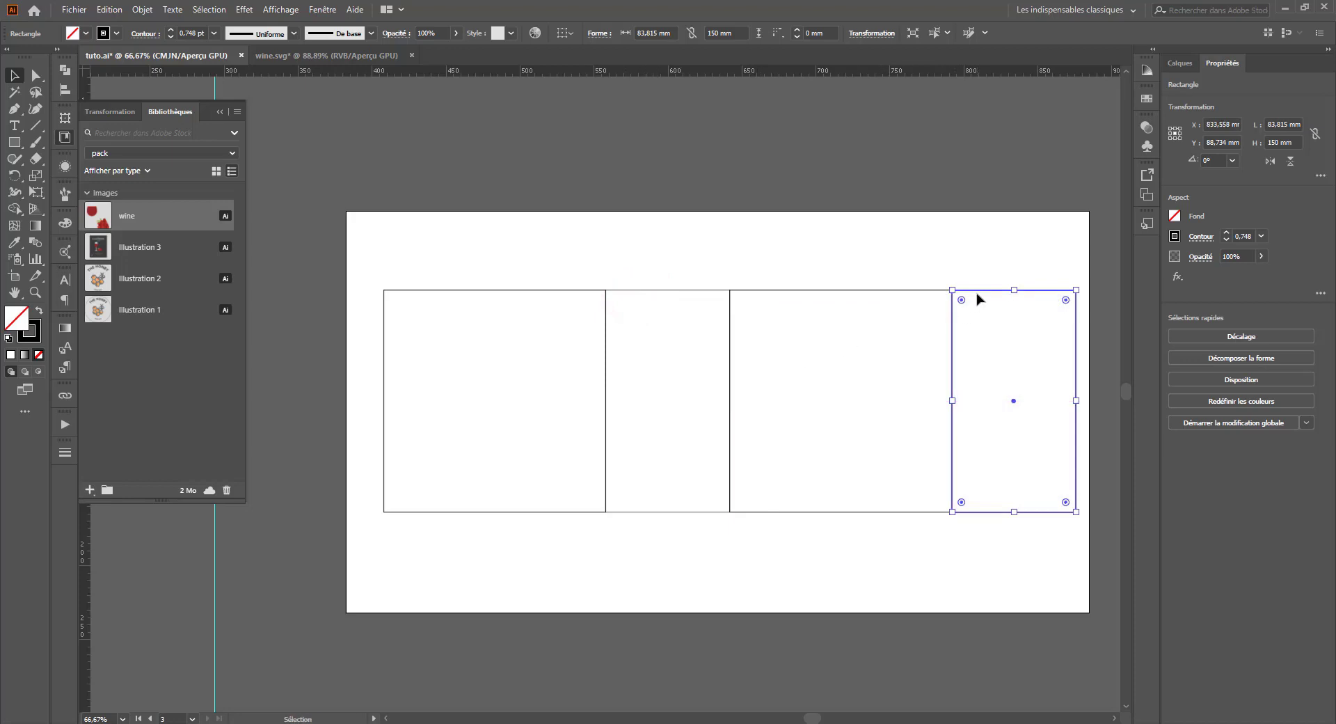
drag(988, 290, 293, 313)
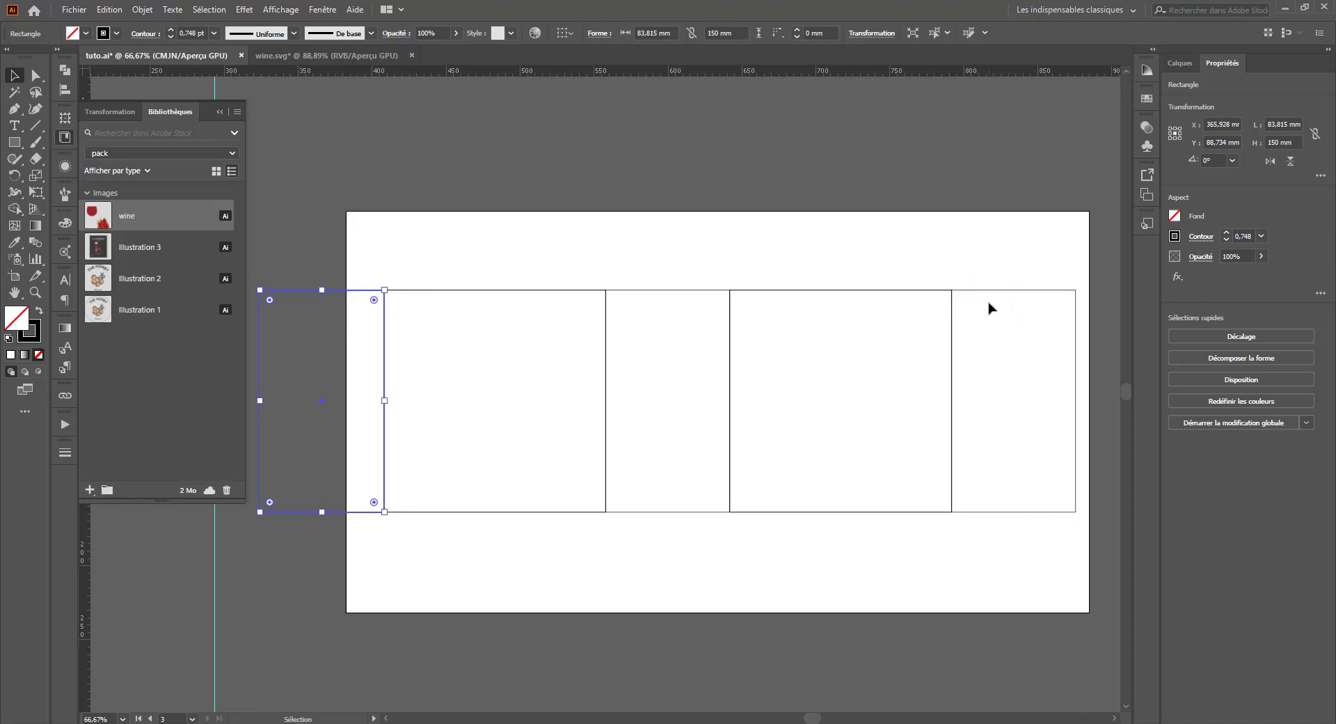
key(ctrl+z)
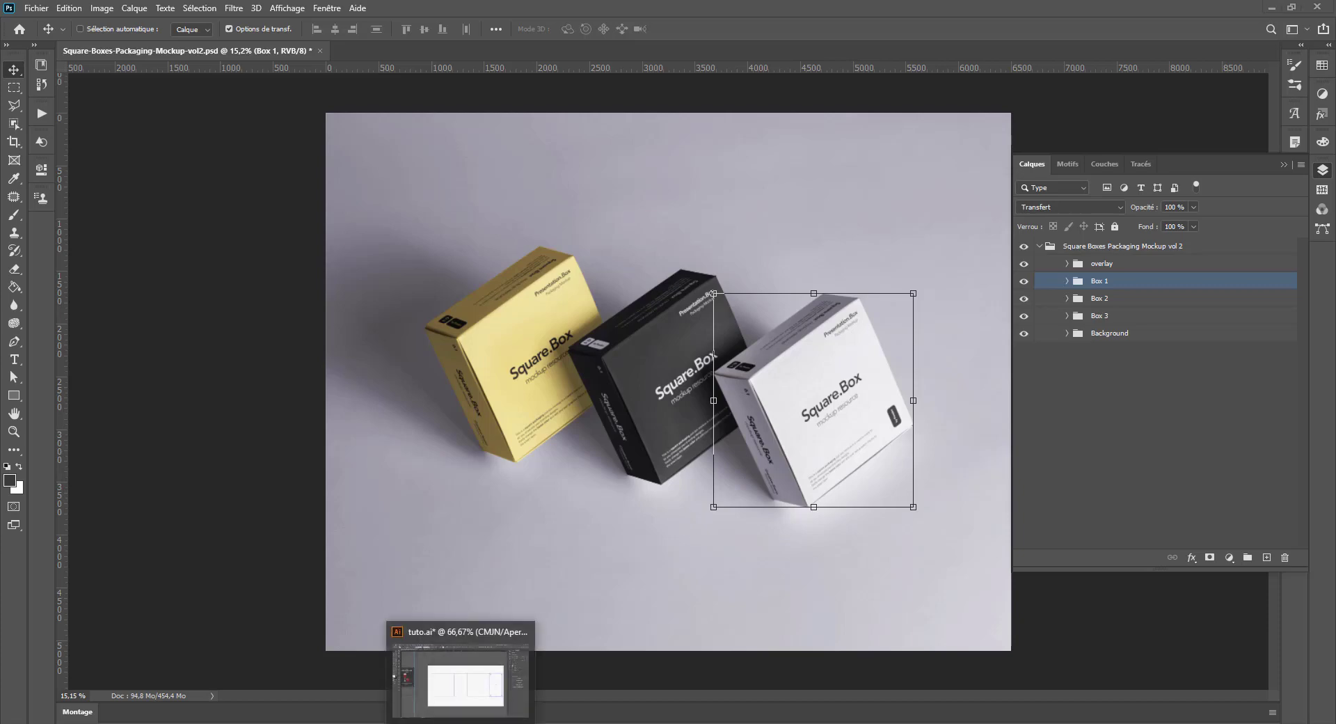
Step: Return from Photoshop to Illustrator and move the outer narrow panel to the left-hand square's free outer edge
click(462, 668)
drag(1077, 376, 384, 395)
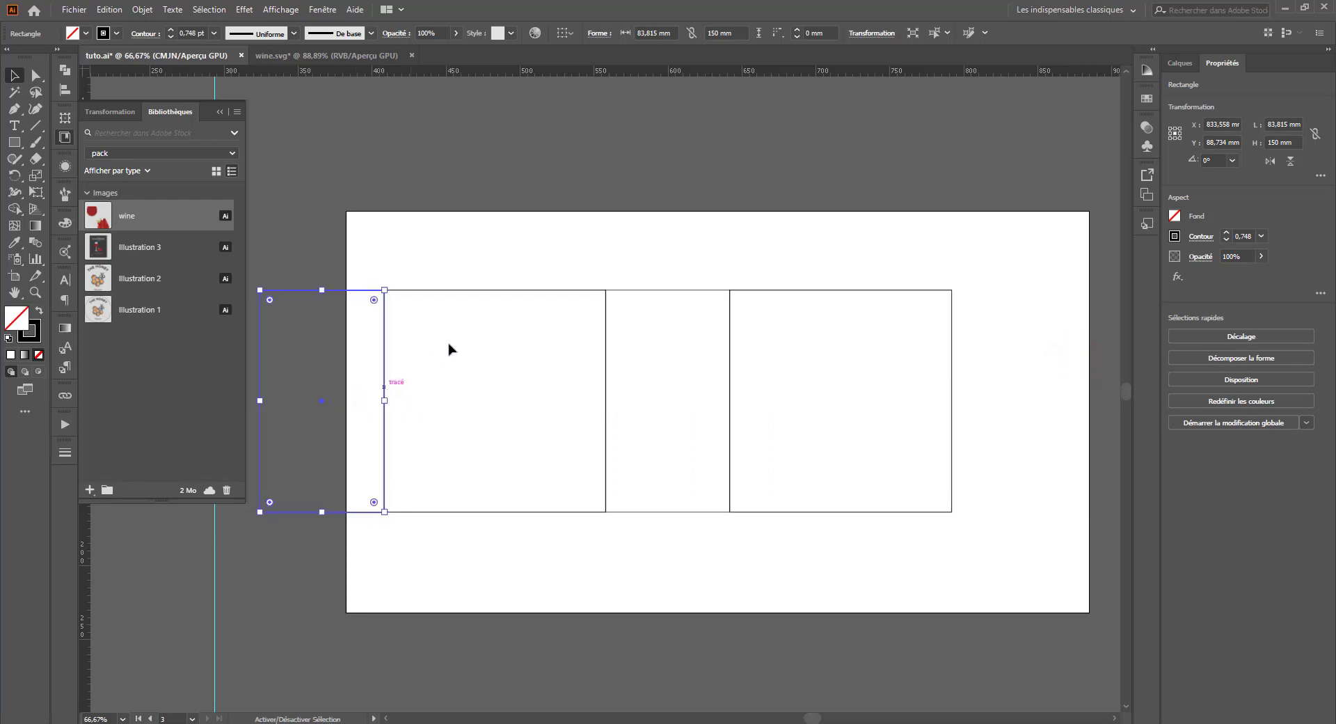
drag(572, 343, 647, 339)
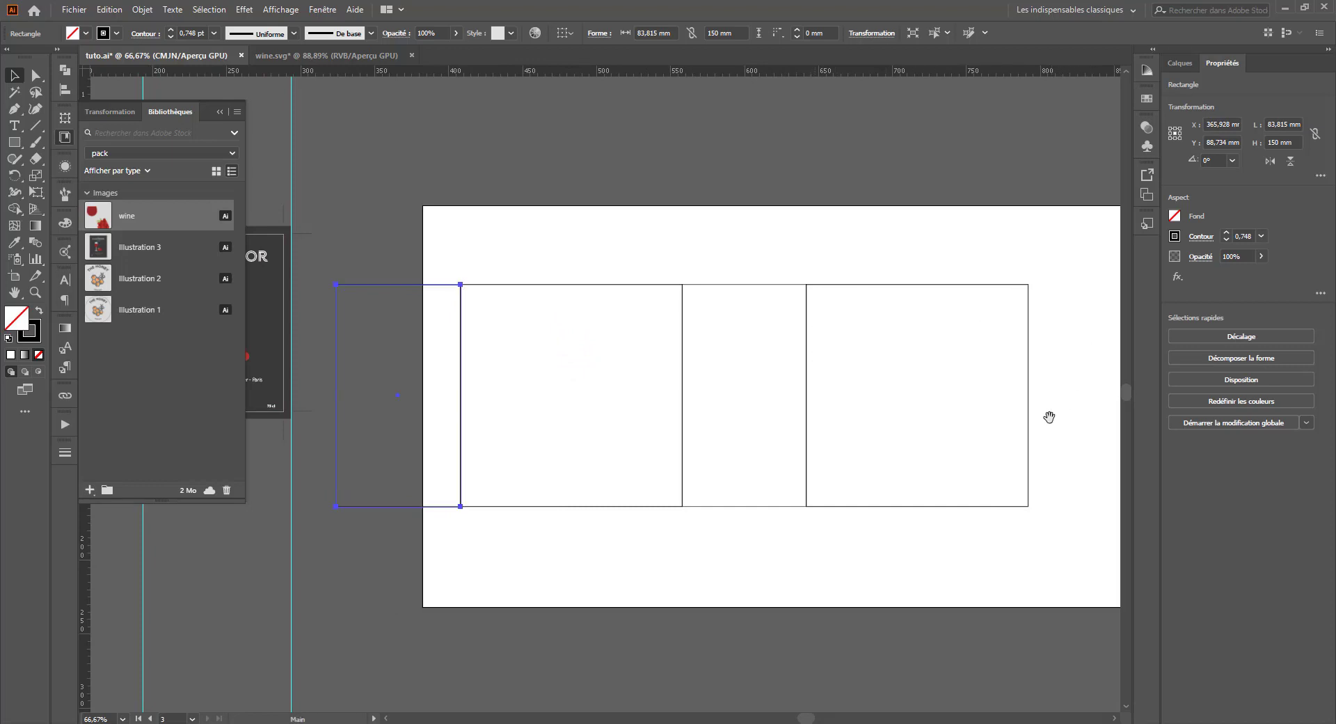
drag(1034, 413, 975, 407)
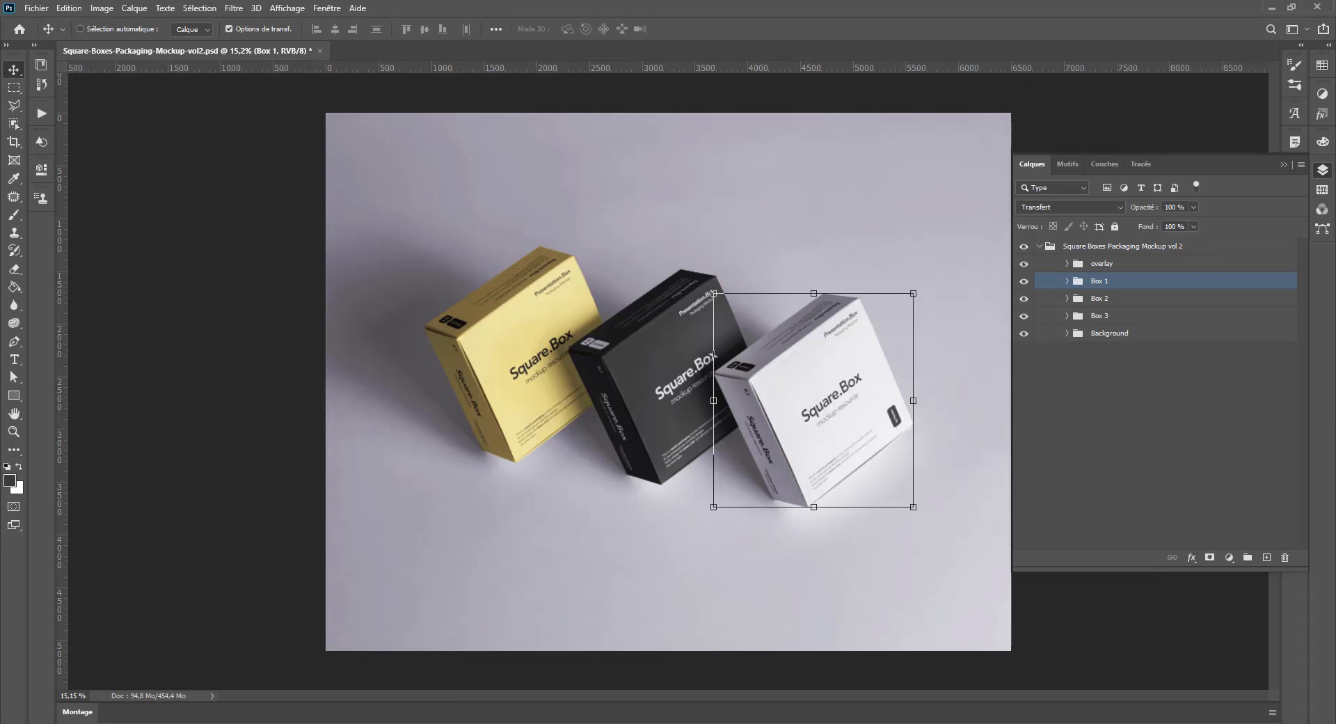
Step: Switch back to Illustrator and attach copies of the narrow panel, turned sideways, above and below the right-hand square
click(453, 722)
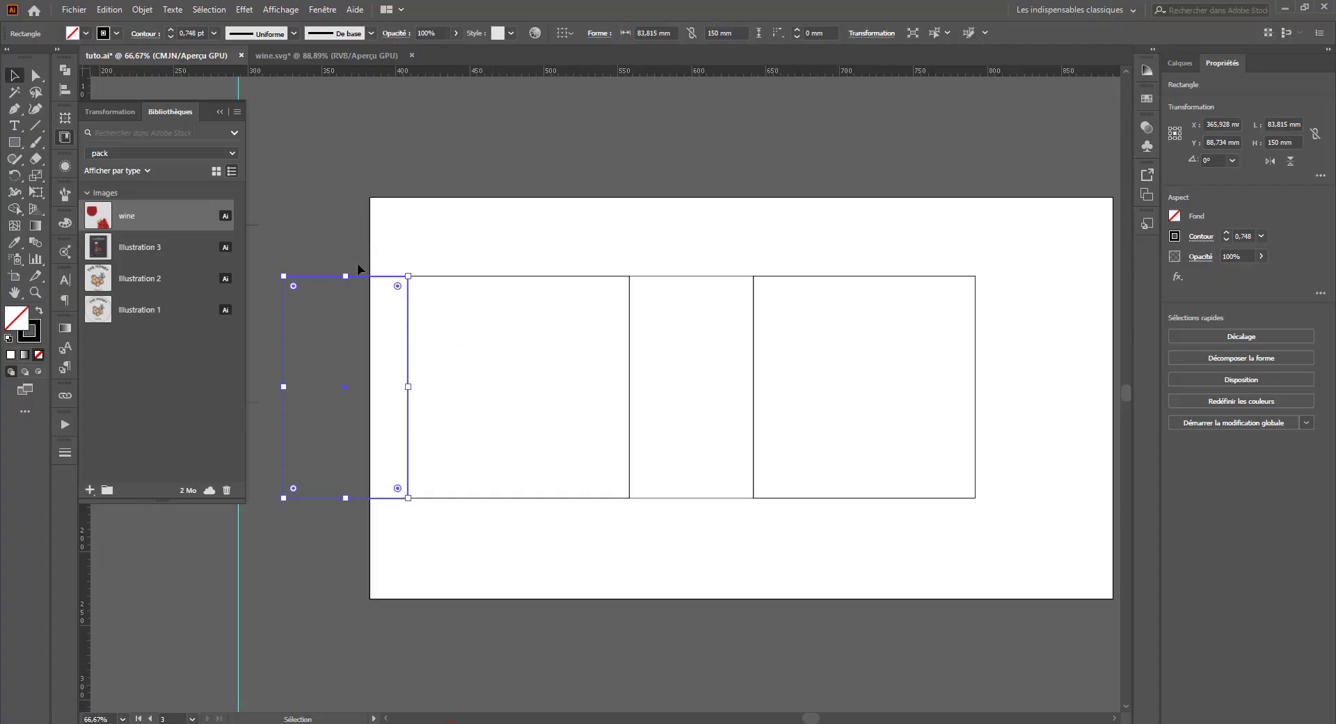
drag(373, 282, 818, 182)
drag(721, 174, 927, 501)
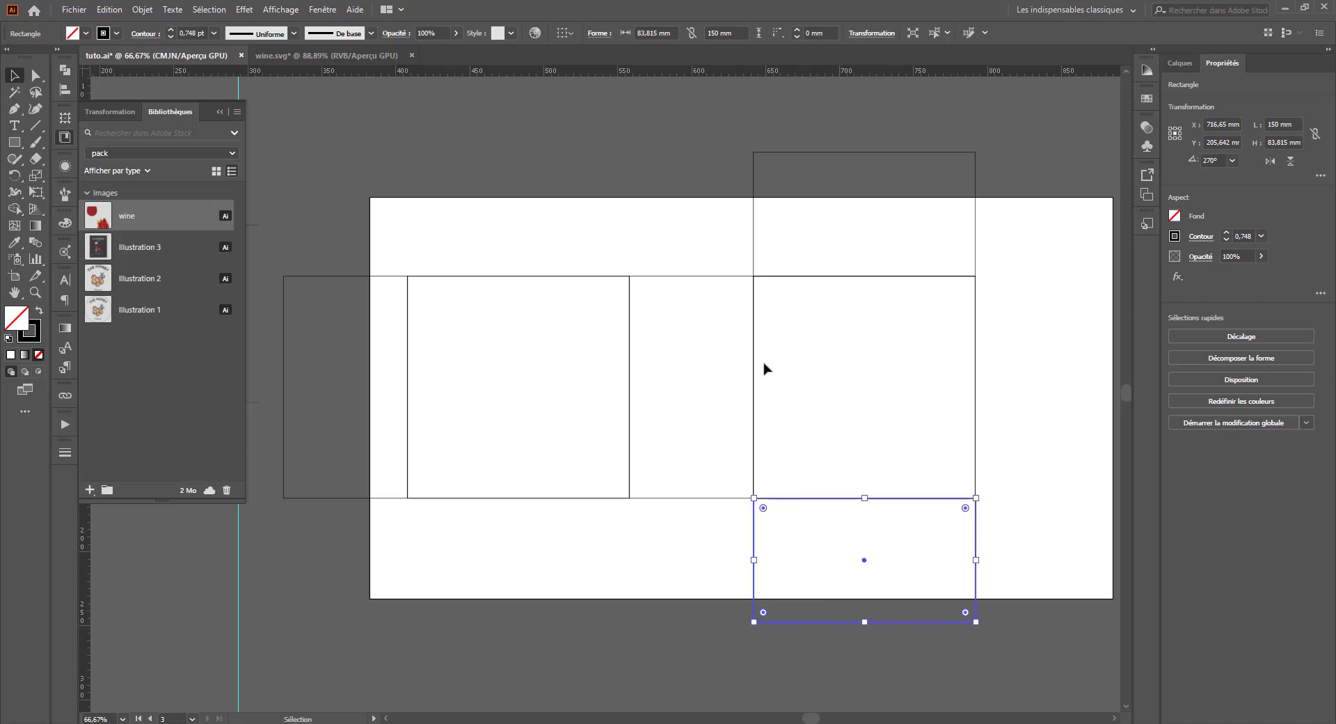
Step: Move the artboard Plan de travail 4 with its box net sideways, away from the neighbouring label artboard, to about X 764 mm
click(14, 276)
click(418, 209)
drag(567, 242, 567, 221)
key(ctrl+minus)
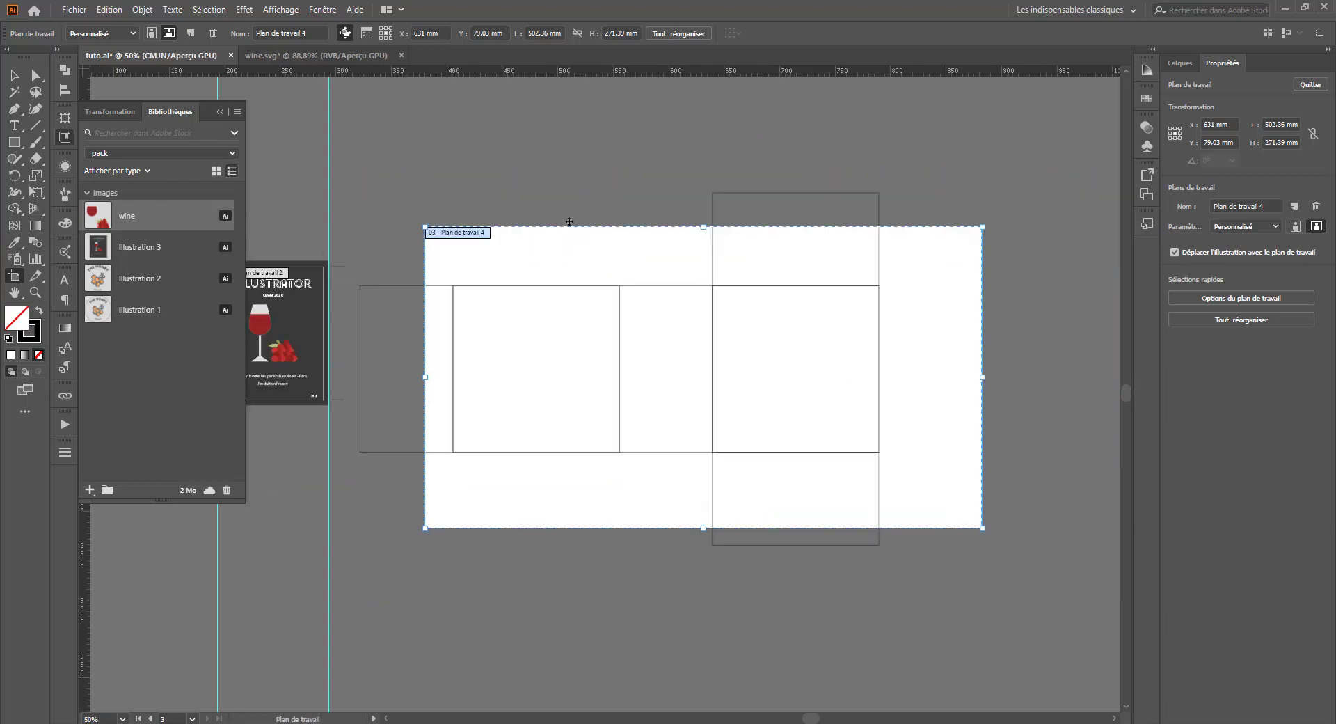
drag(933, 312, 1006, 333)
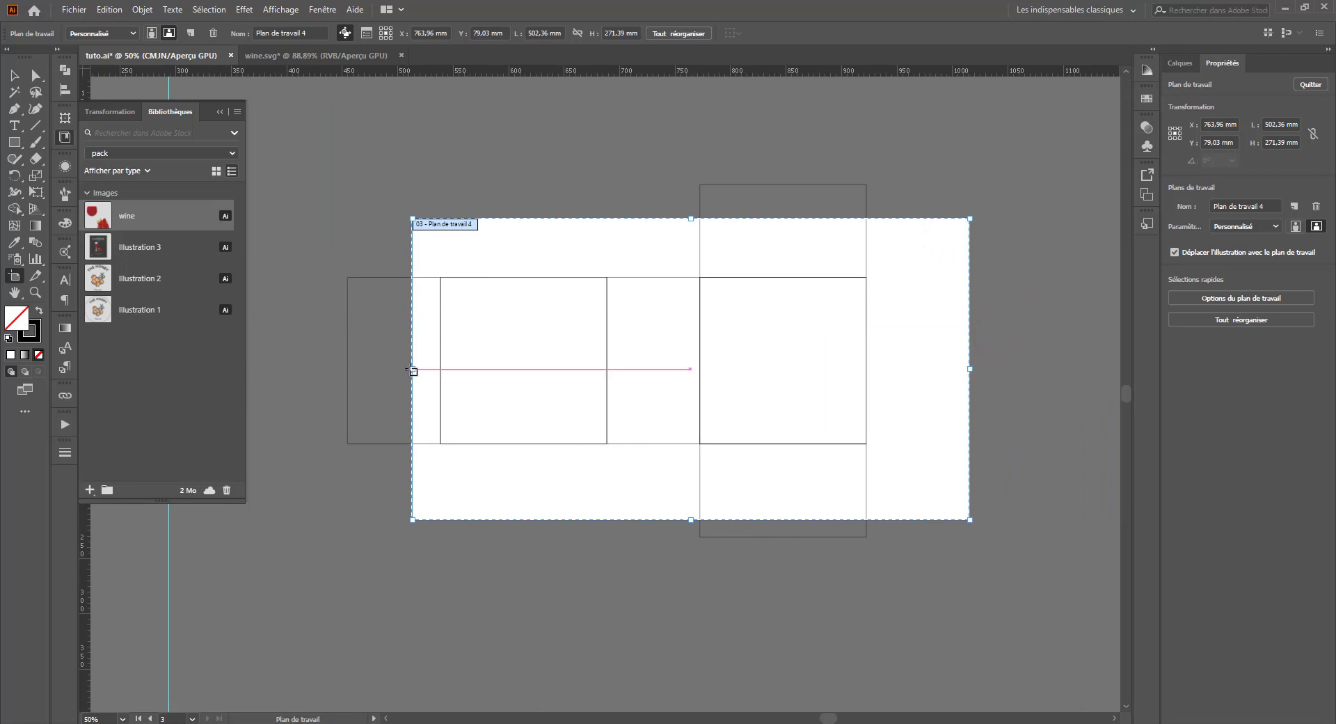
Step: Widen the artboard to about 603 mm on the left and raise its upper edge so it contains the whole box net
drag(413, 370, 294, 376)
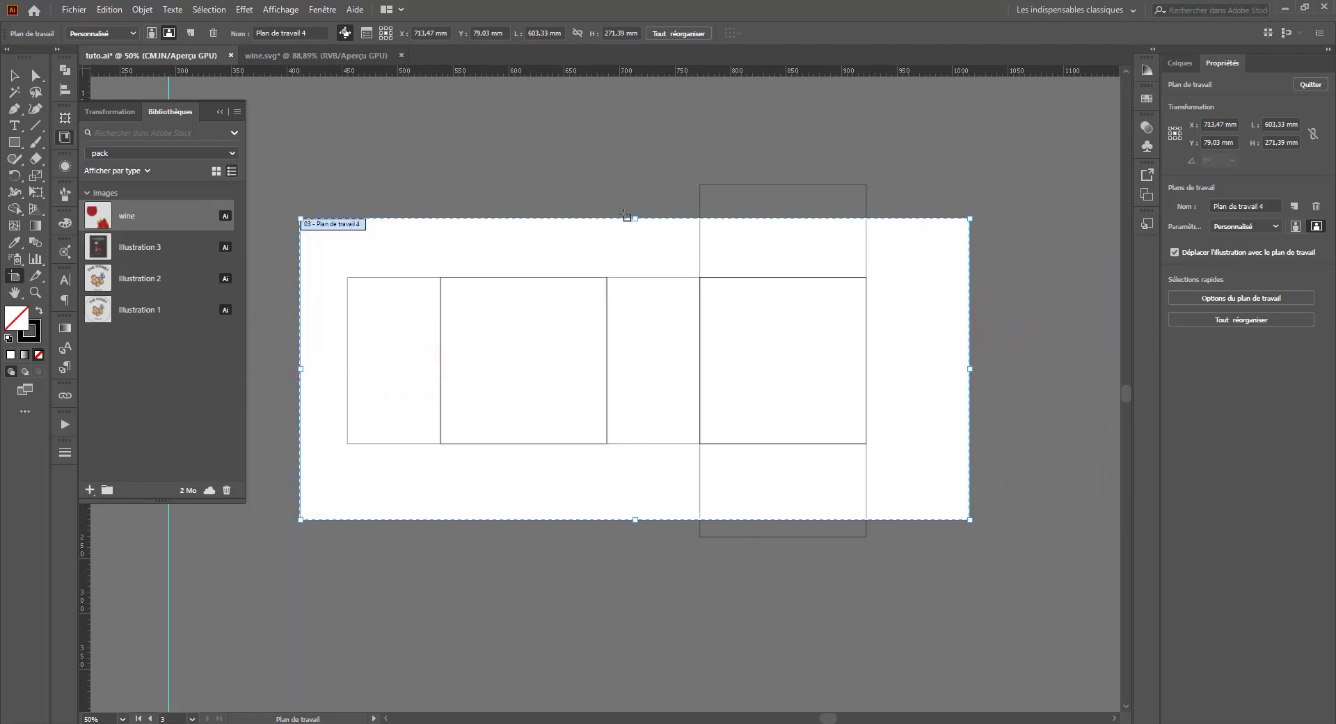
drag(636, 218, 635, 141)
click(14, 75)
click(432, 209)
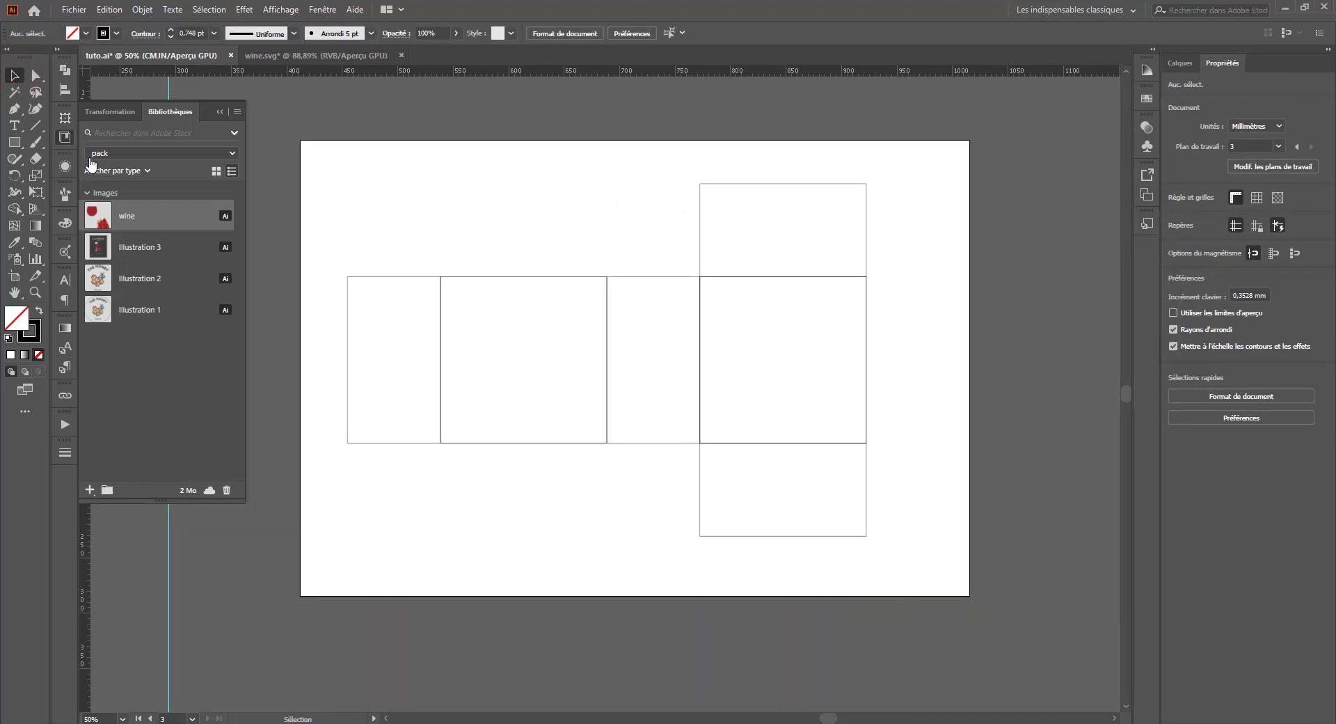
Step: Switch to Photoshop and examine the sides and edges of the square box mockup up close
key(ctrl+plus)
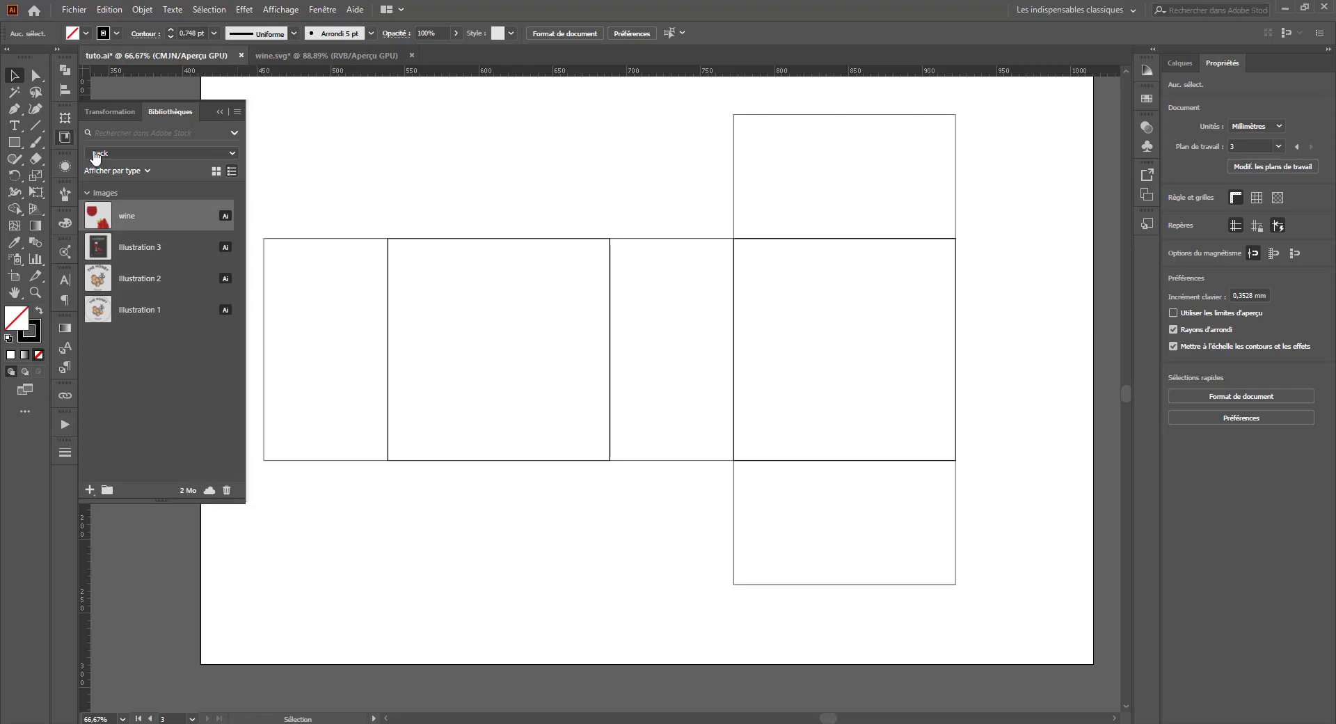
scroll(480, 410, up, 1)
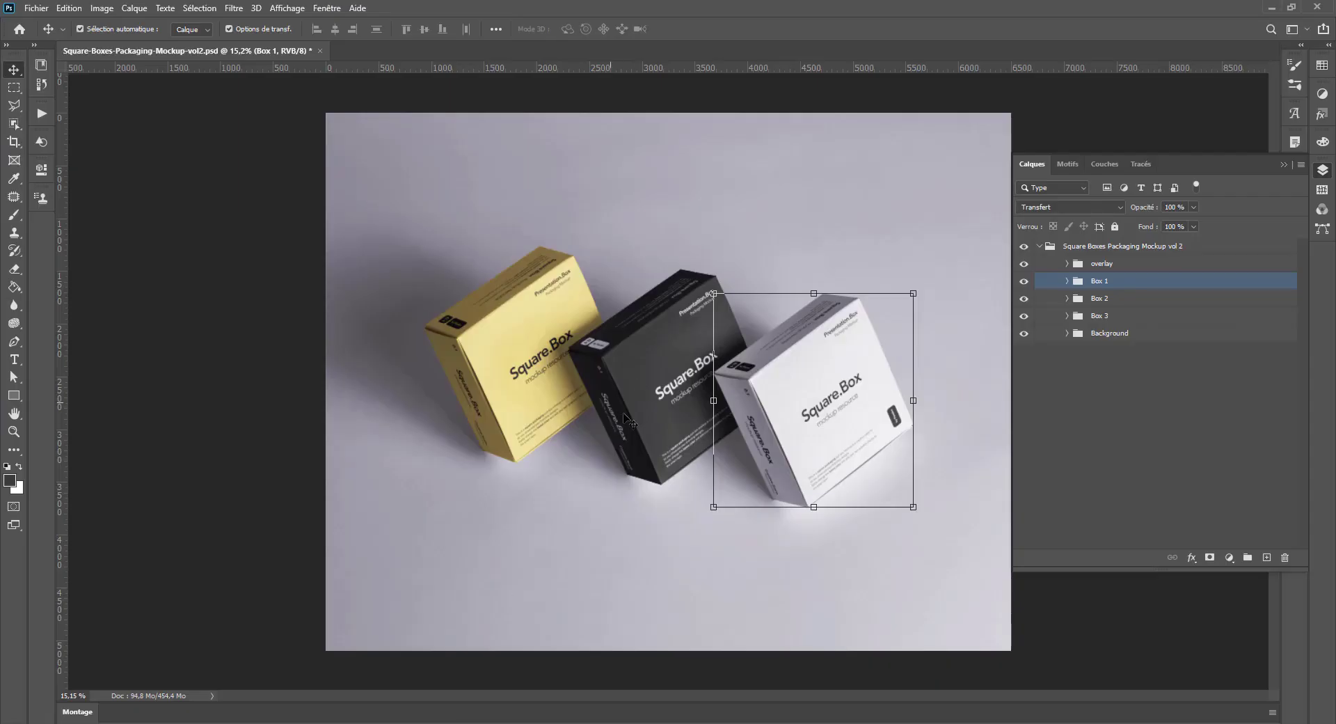
scroll(711, 373, up, 3)
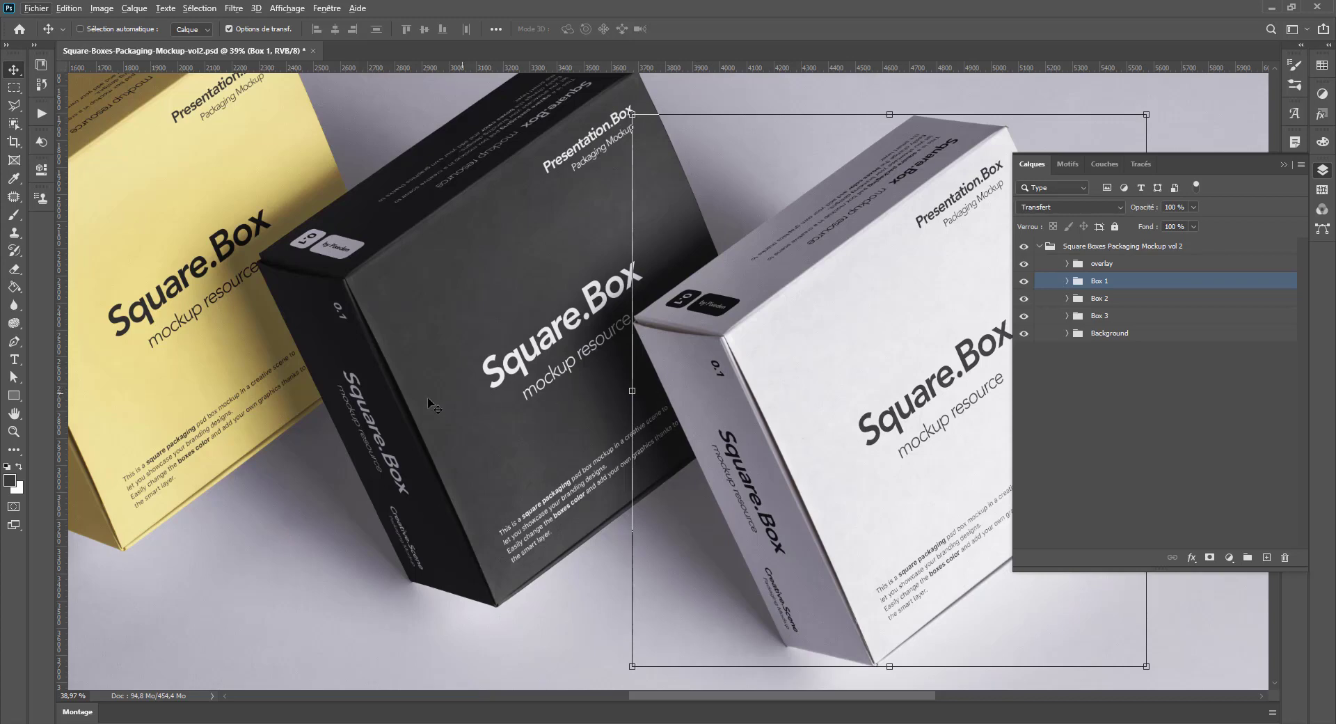
drag(170, 499, 14, 443)
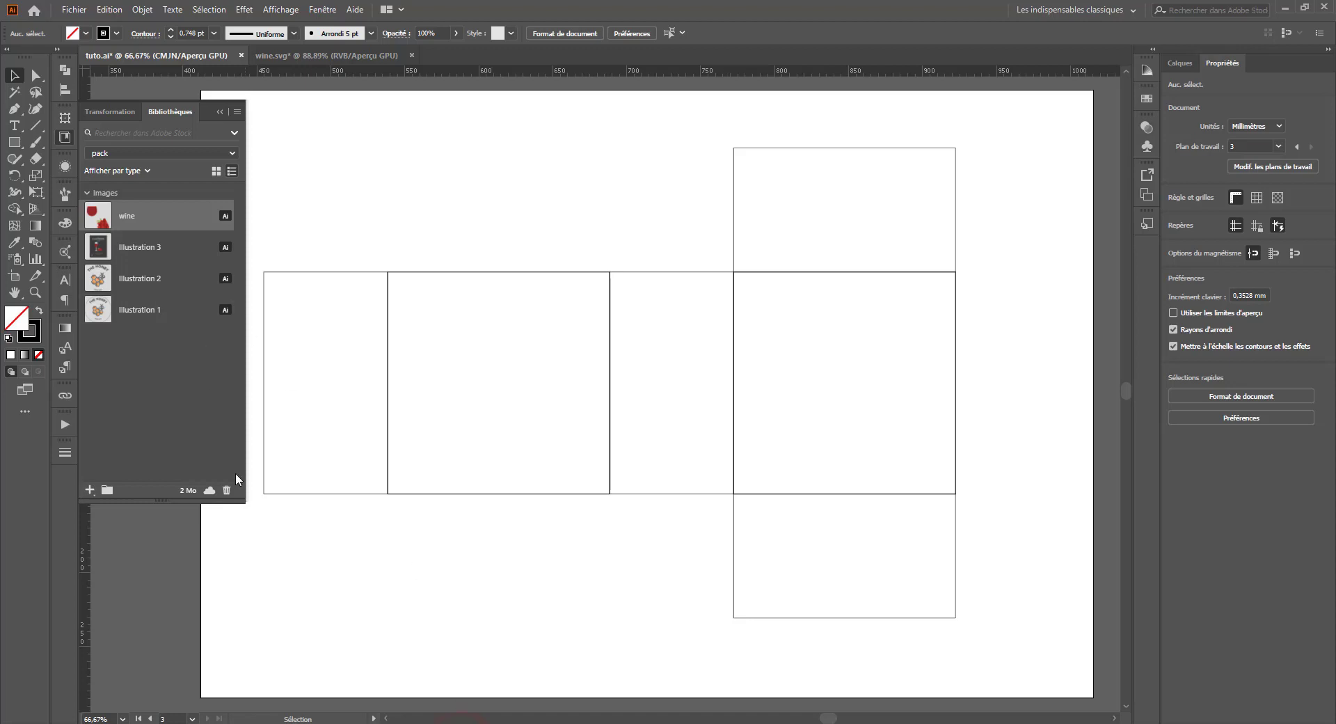
Step: Switch back to Illustrator and draw a flap rectangle about 150 × 24.7 mm along the upper edge of the topmost panel
scroll(331, 301, up, 2)
scroll(340, 364, down, 3)
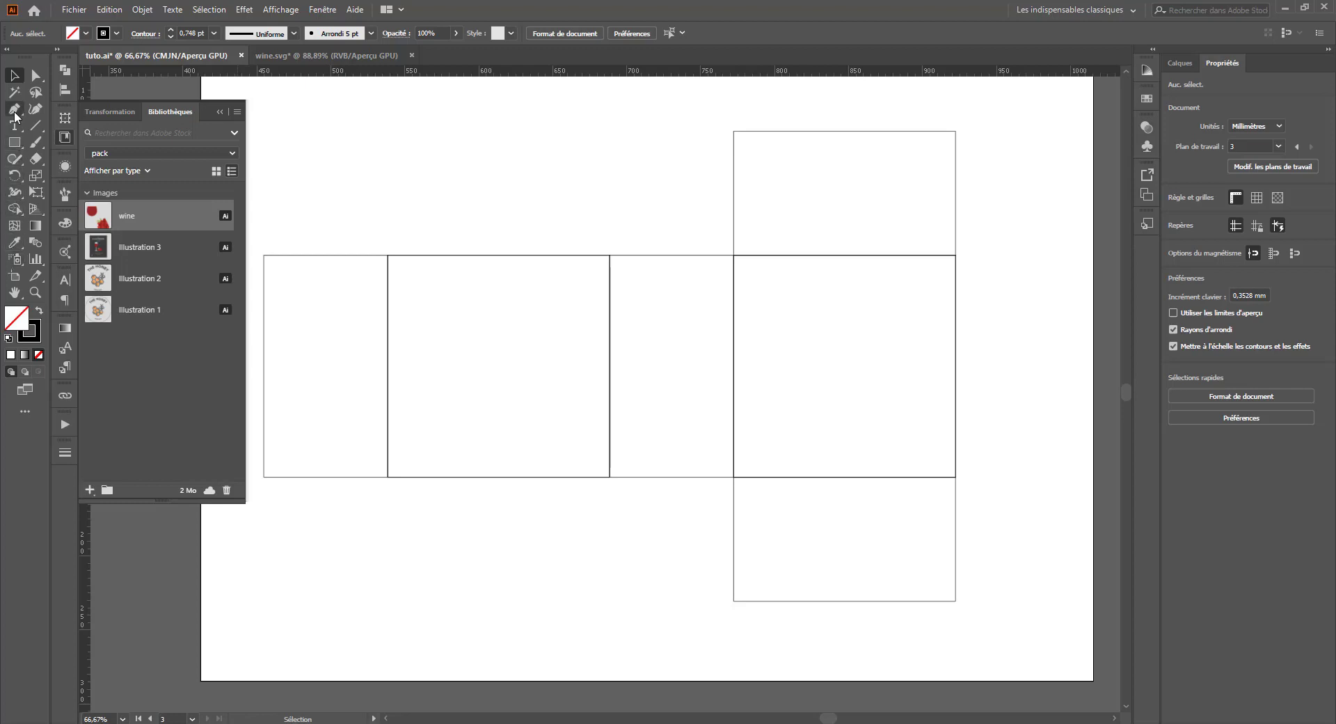
click(14, 142)
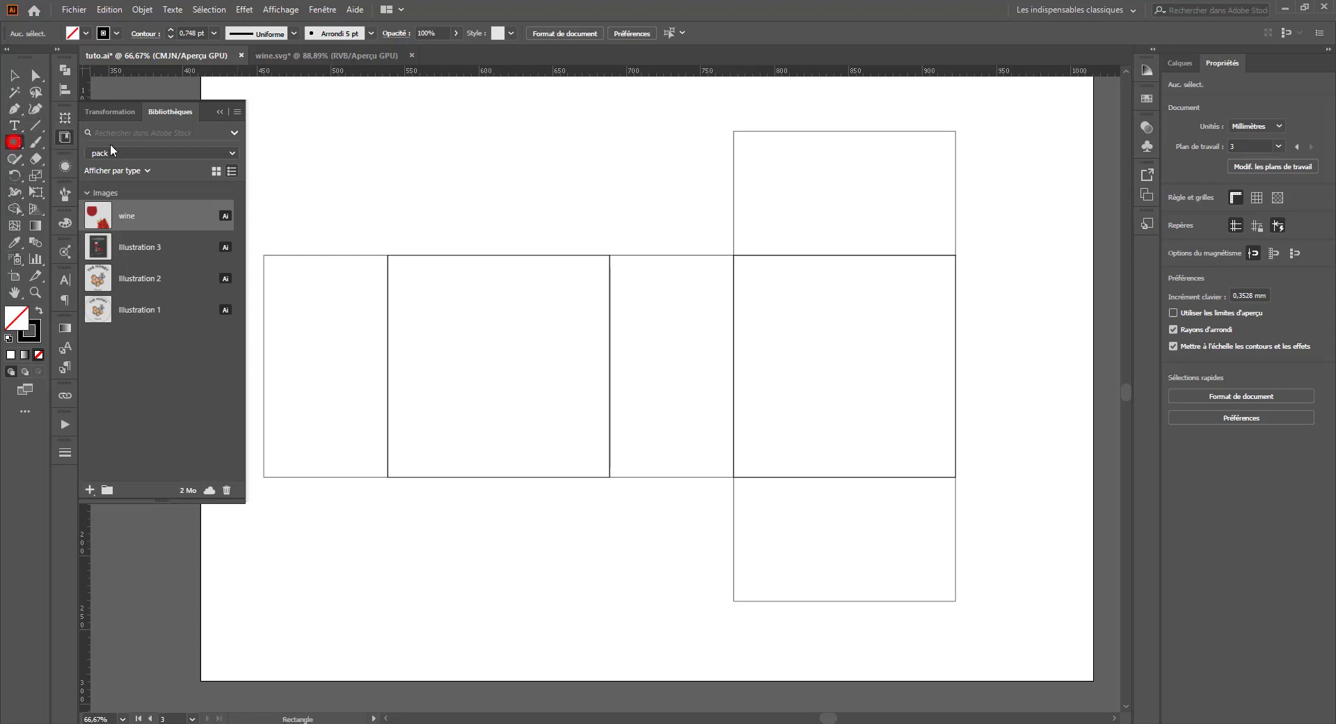
drag(426, 170, 269, 332)
drag(573, 261, 794, 297)
Step: Try to pull the flap's upper right corner inward freehand with Direct Selection, and undo the attempt
click(36, 75)
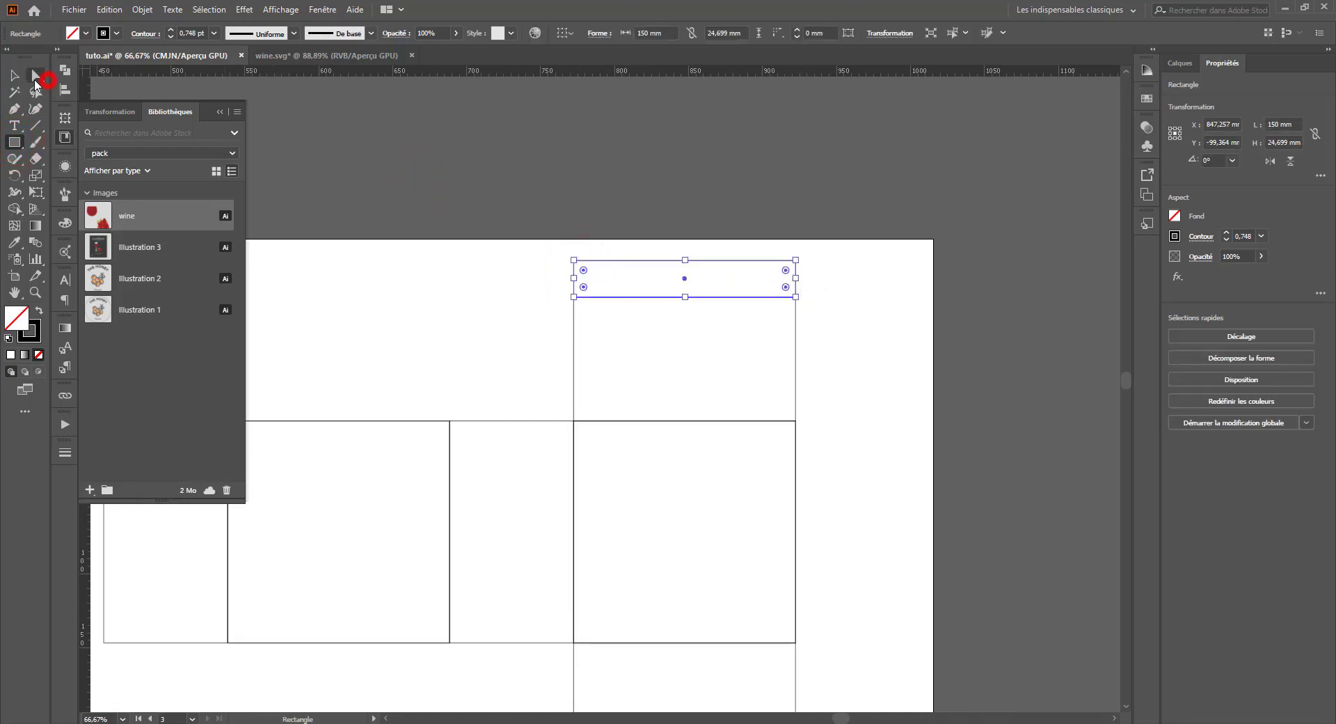
click(490, 304)
click(574, 261)
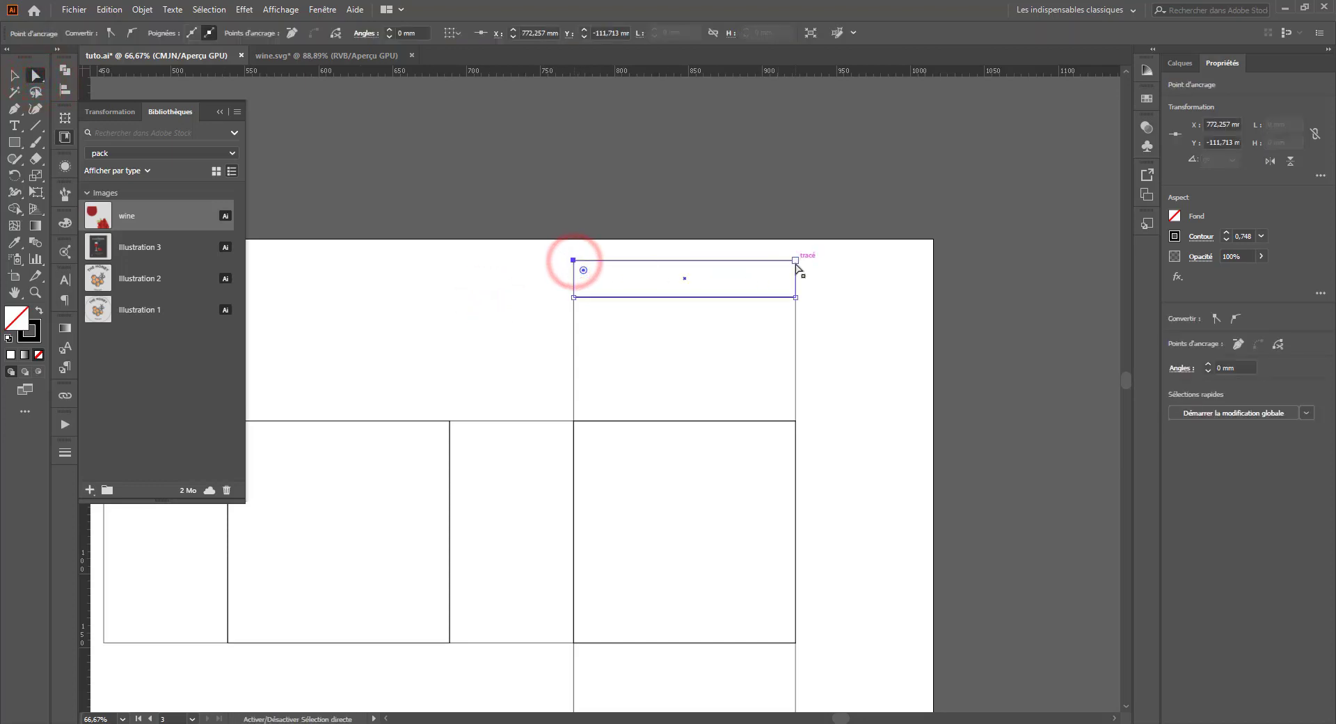
shift+click(796, 261)
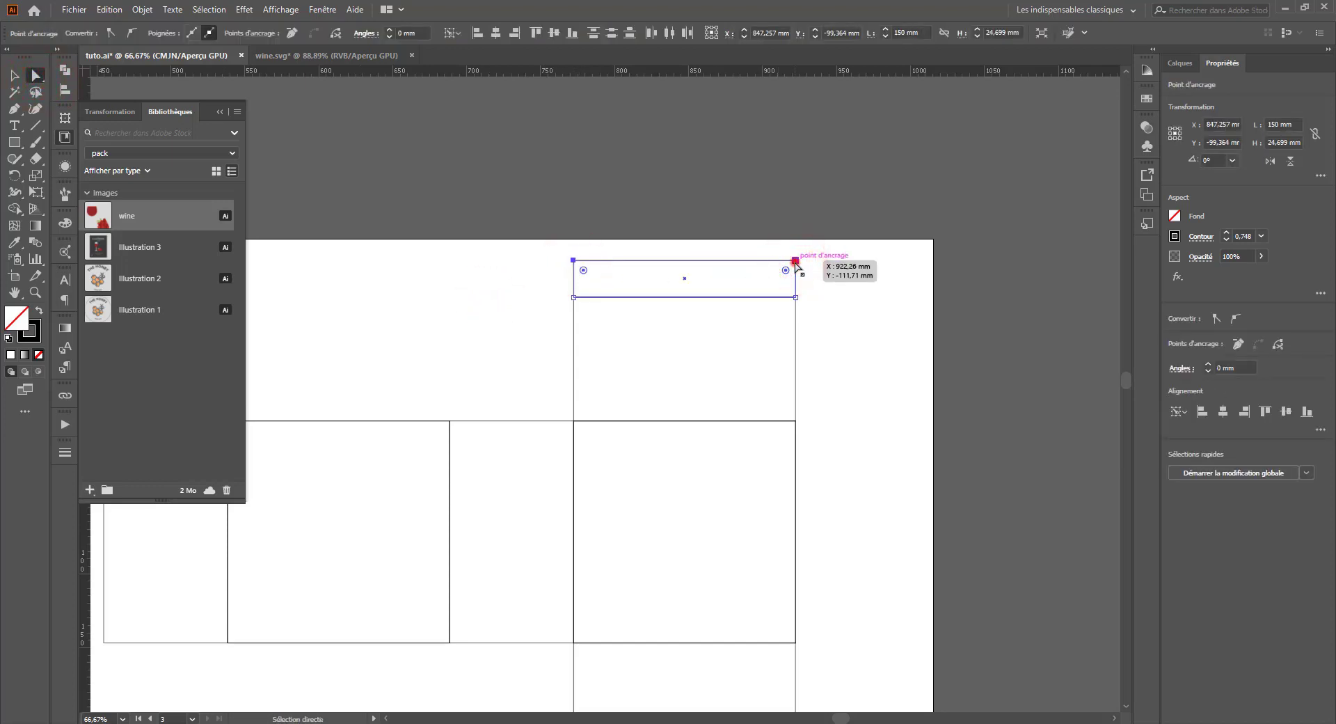
mouse_move(795, 262)
mouse_down()
mouse_move(751, 263)
mouse_move(771, 267)
mouse_up()
click(800, 262)
click(796, 262)
key(ctrl+z)
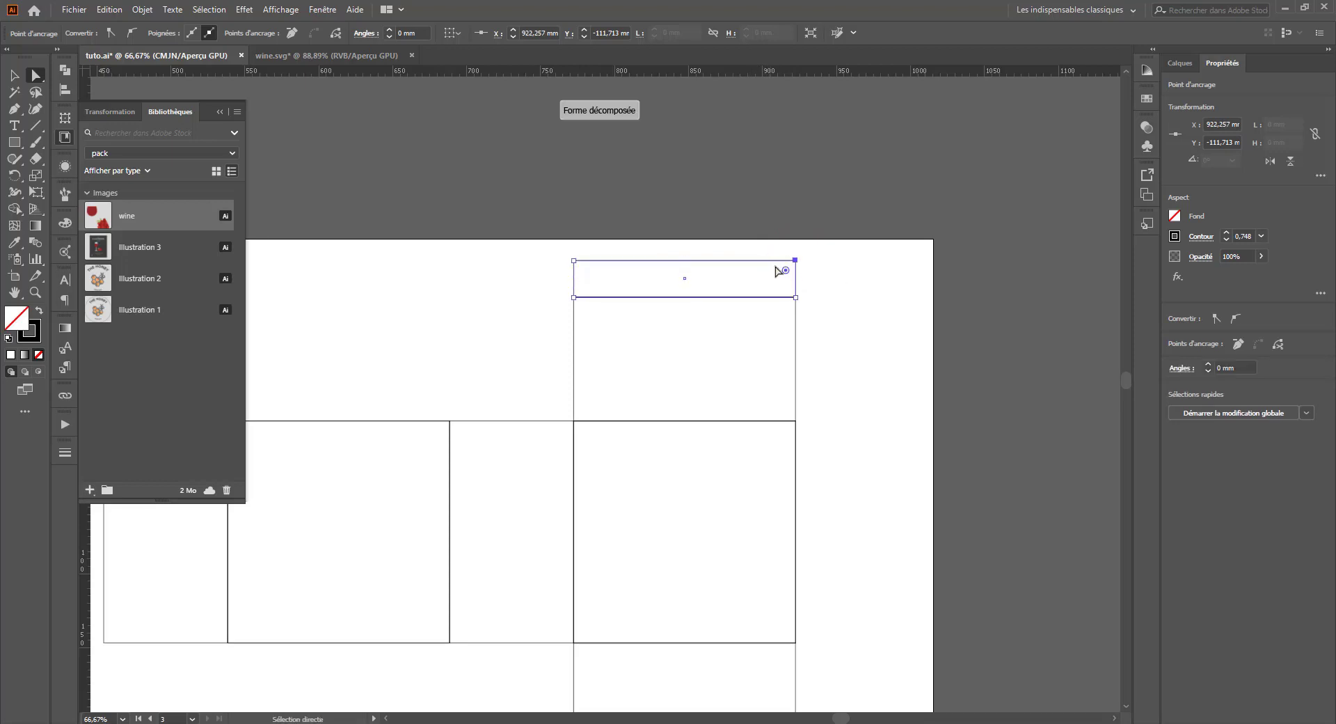
Step: Try lowering the flap's upper right corner by setting its Y position to -110 mm
click(795, 261)
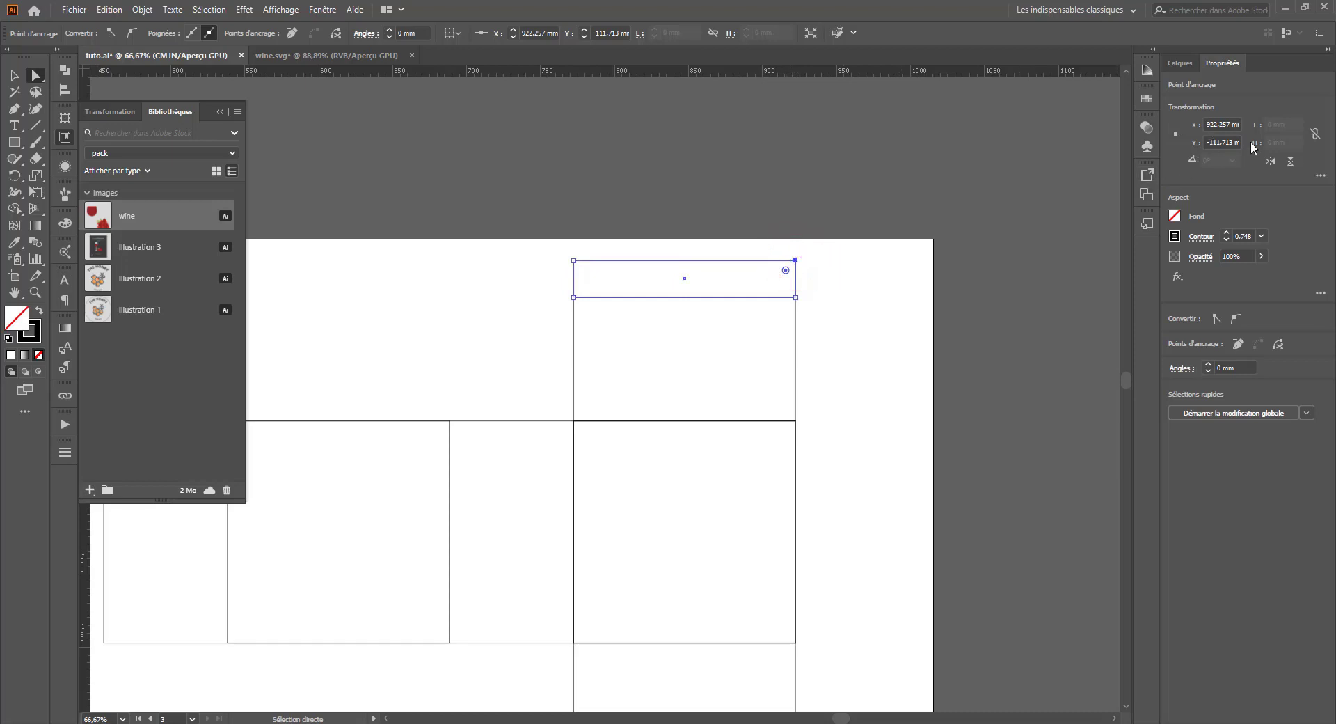
click(1221, 142)
key(shift+Down)
key(shift+Down)
key(shift+Up)
key(shift+Up)
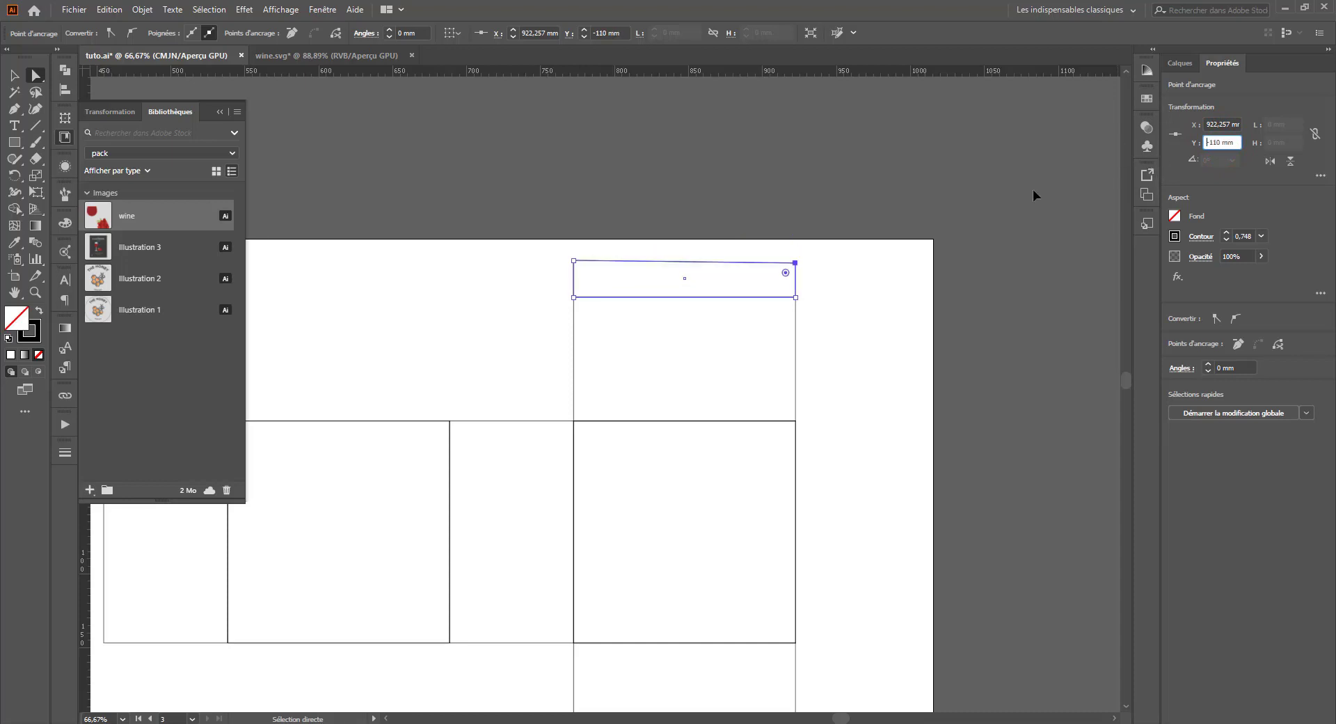
click(1222, 124)
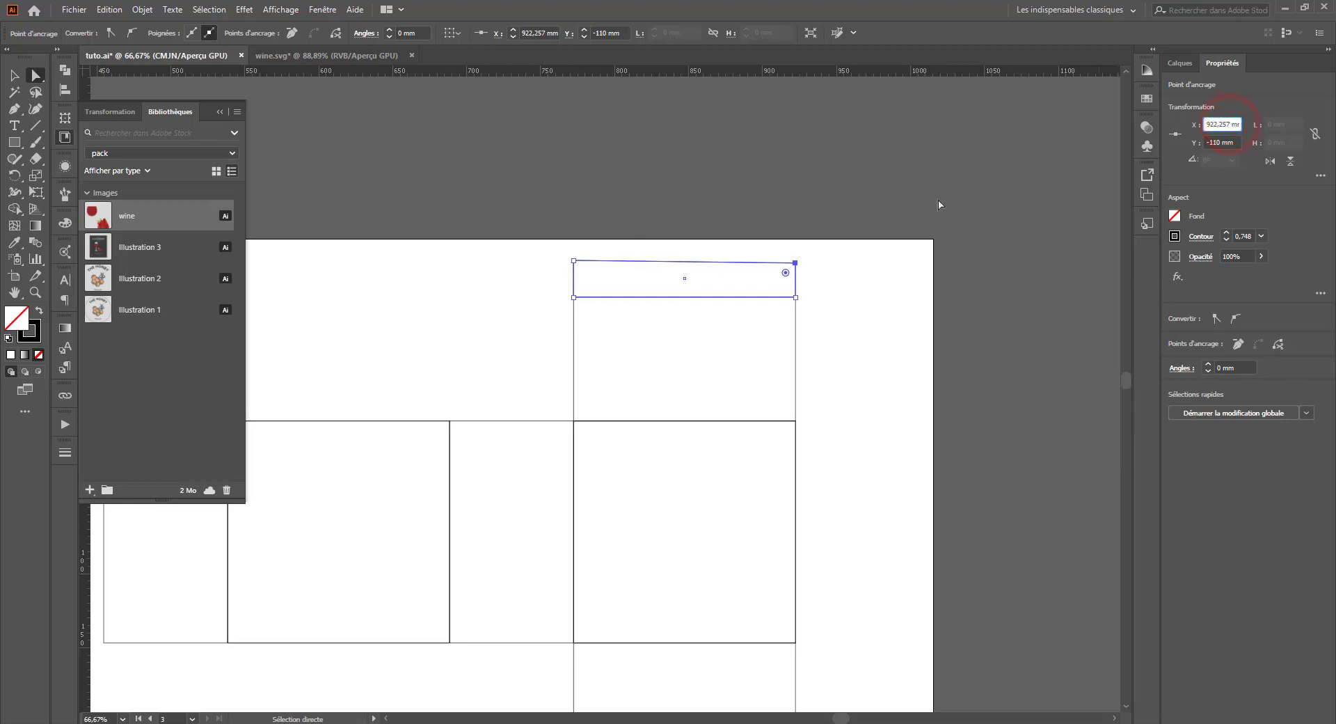
key(v)
click(844, 285)
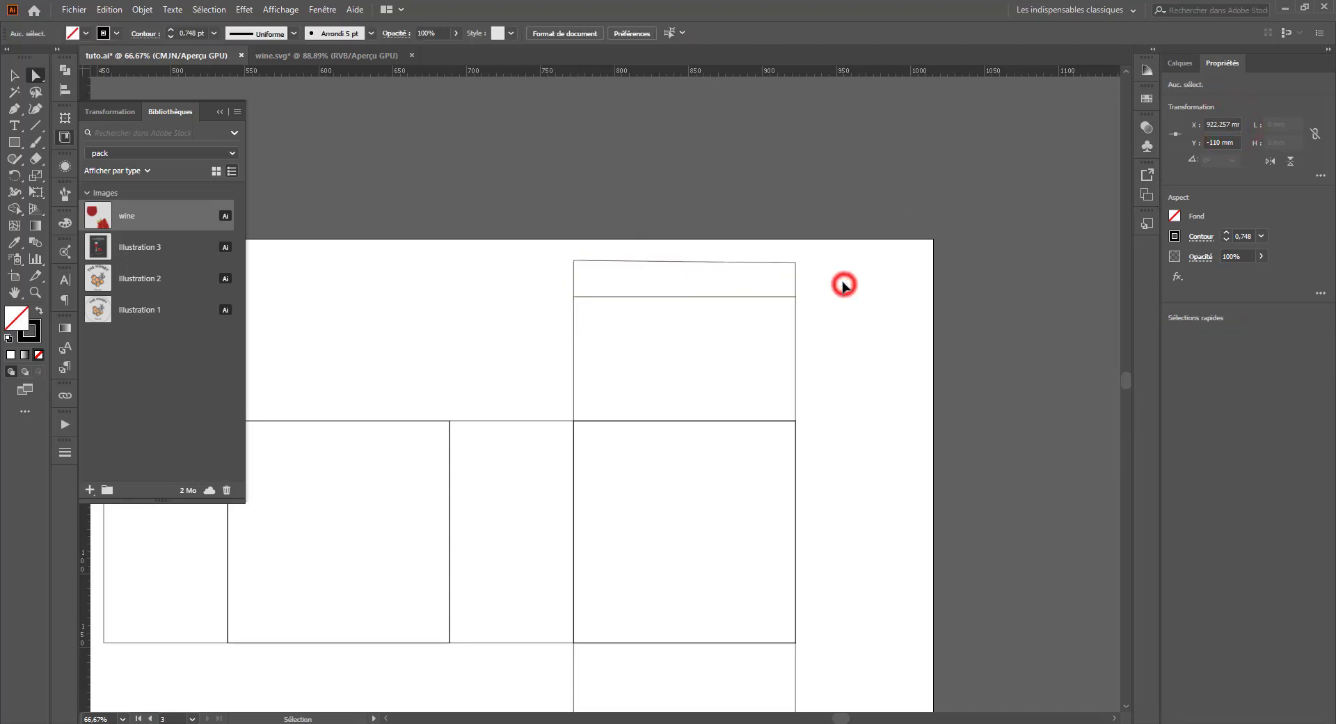
Step: Undo the vertical shift of the flap's upper right corner
key(ctrl+z)
key(ctrl+z)
key(ctrl+z)
key(ctrl+z)
key(ctrl+z)
Step: Slant the flap's right side by setting its upper right corner's X position to 900 mm
key(a)
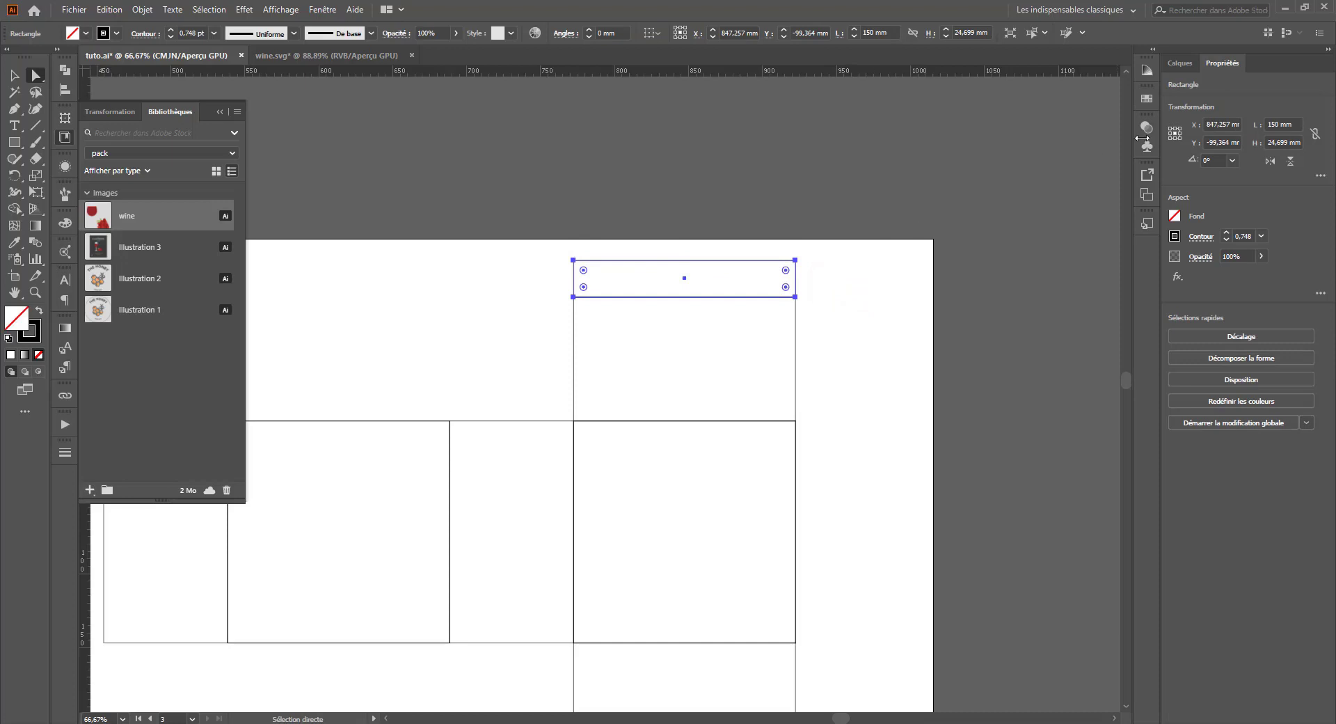
click(795, 260)
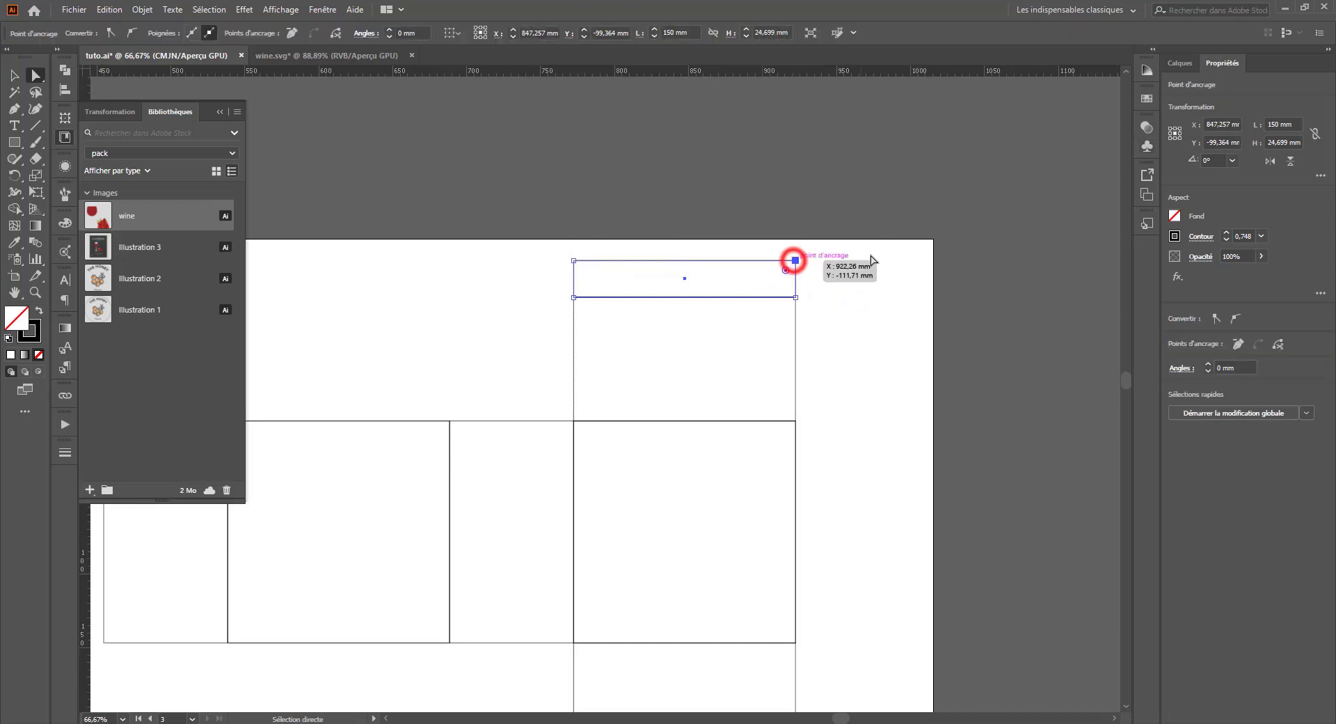
click(1222, 123)
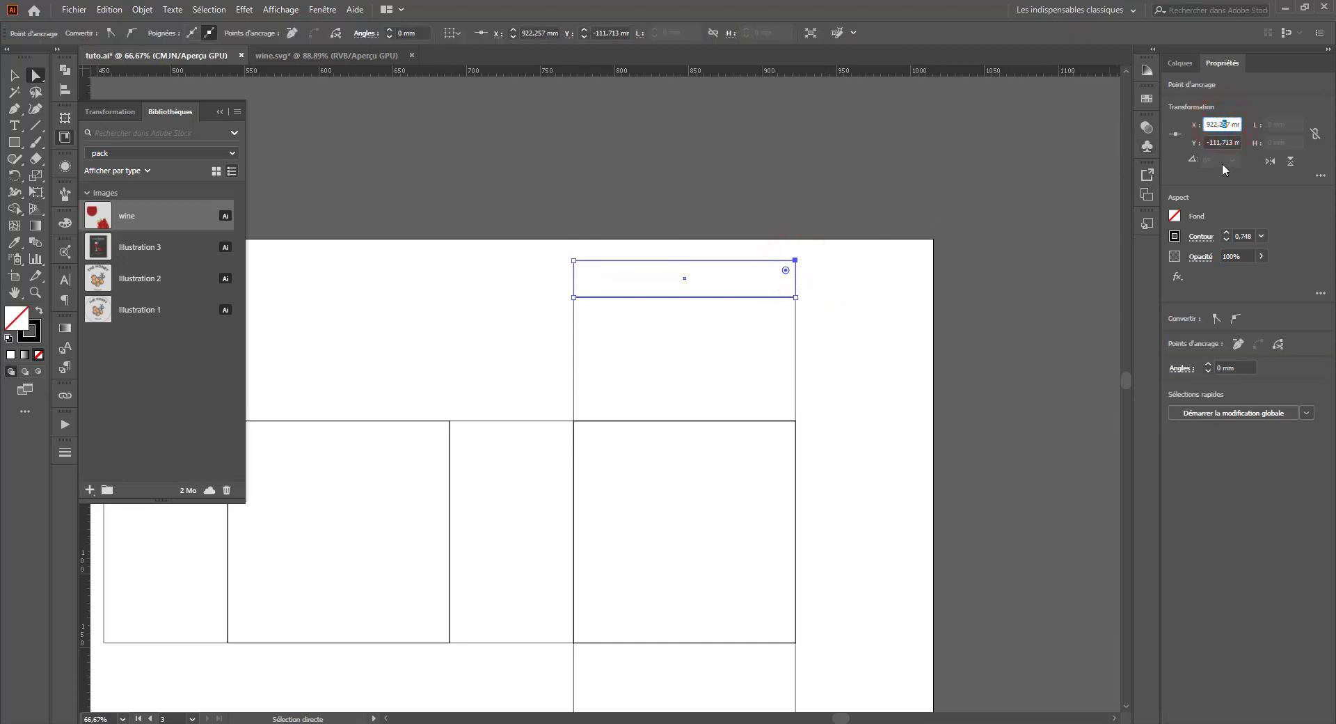
key(ctrl+a)
text(920)
key(Return)
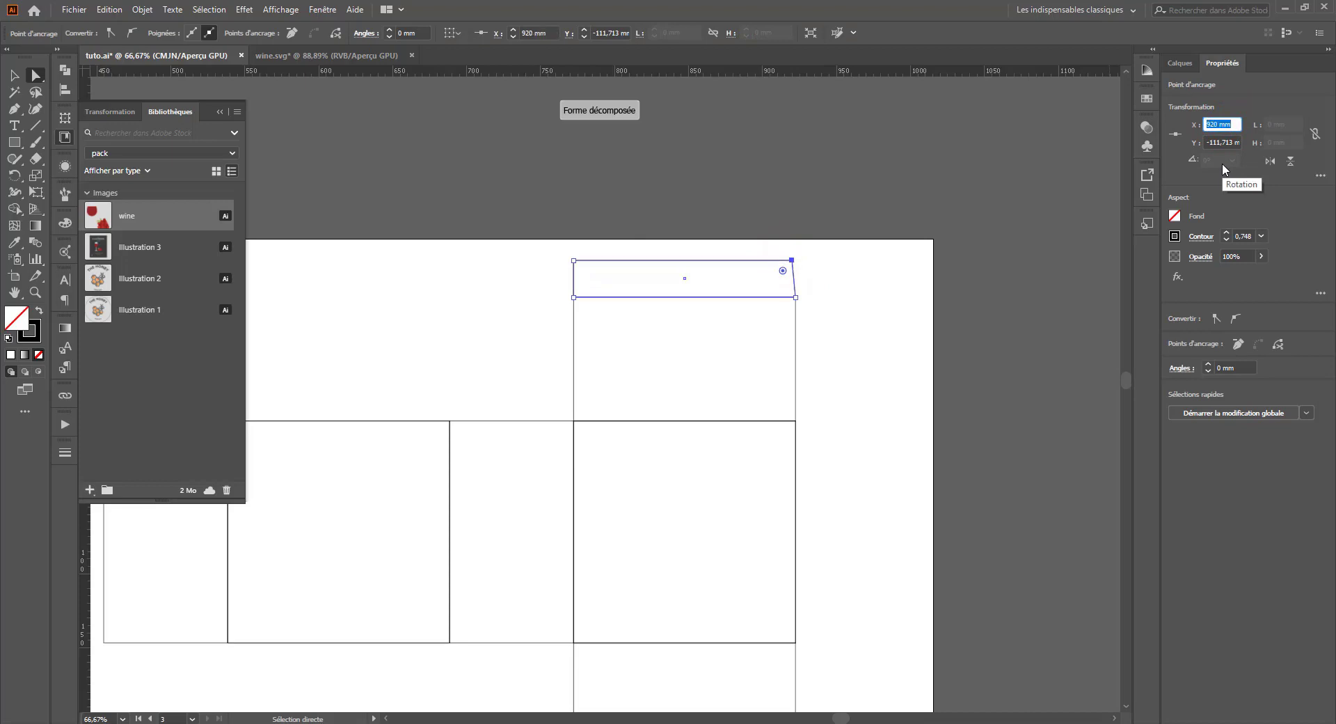
text(910)
key(Return)
text(900)
key(Return)
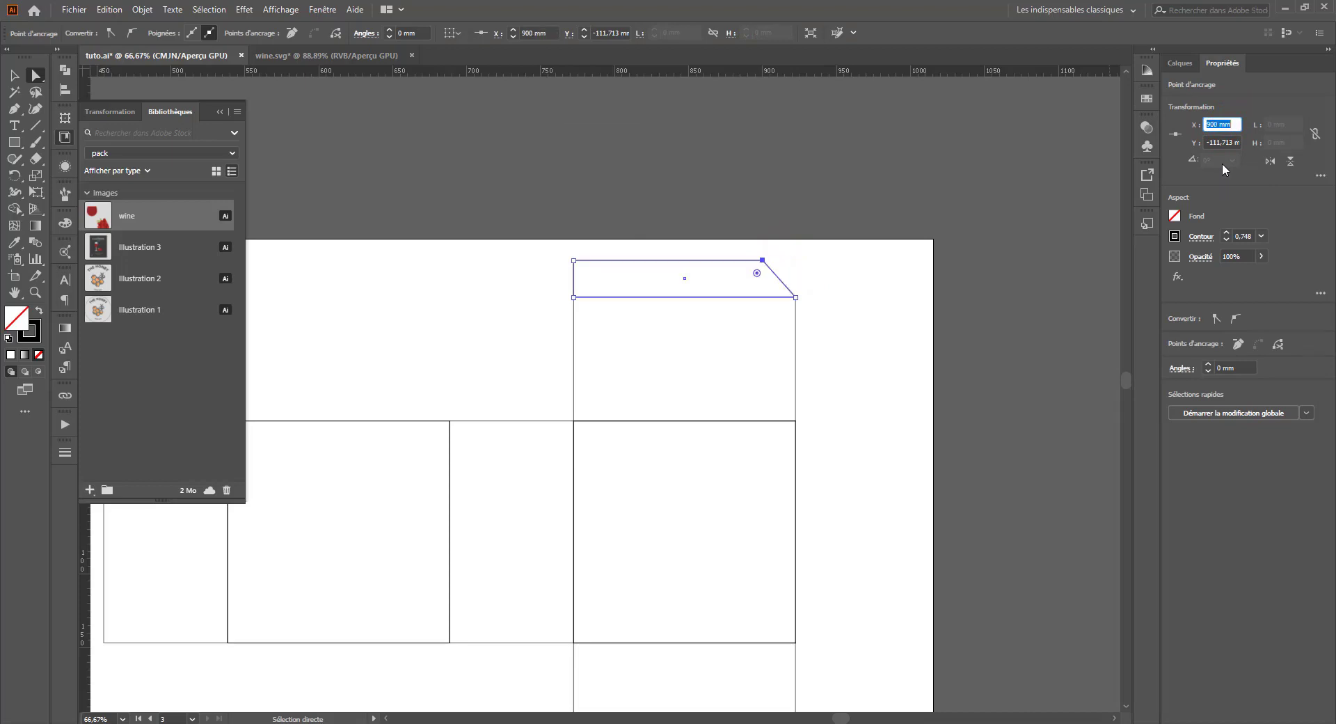
Step: Undo the last shifts of the flap's upper right corner and redo them
key(ctrl+z)
key(ctrl+z)
key(ctrl+z)
key(ctrl+shift+z)
key(ctrl+shift+z)
key(ctrl+shift+z)
Step: Slant the flap's left side by setting its upper left corner's X position to 800 mm
click(573, 260)
click(1222, 126)
key(shift+Up)
key(shift+Up)
key(shift+Up)
click(863, 212)
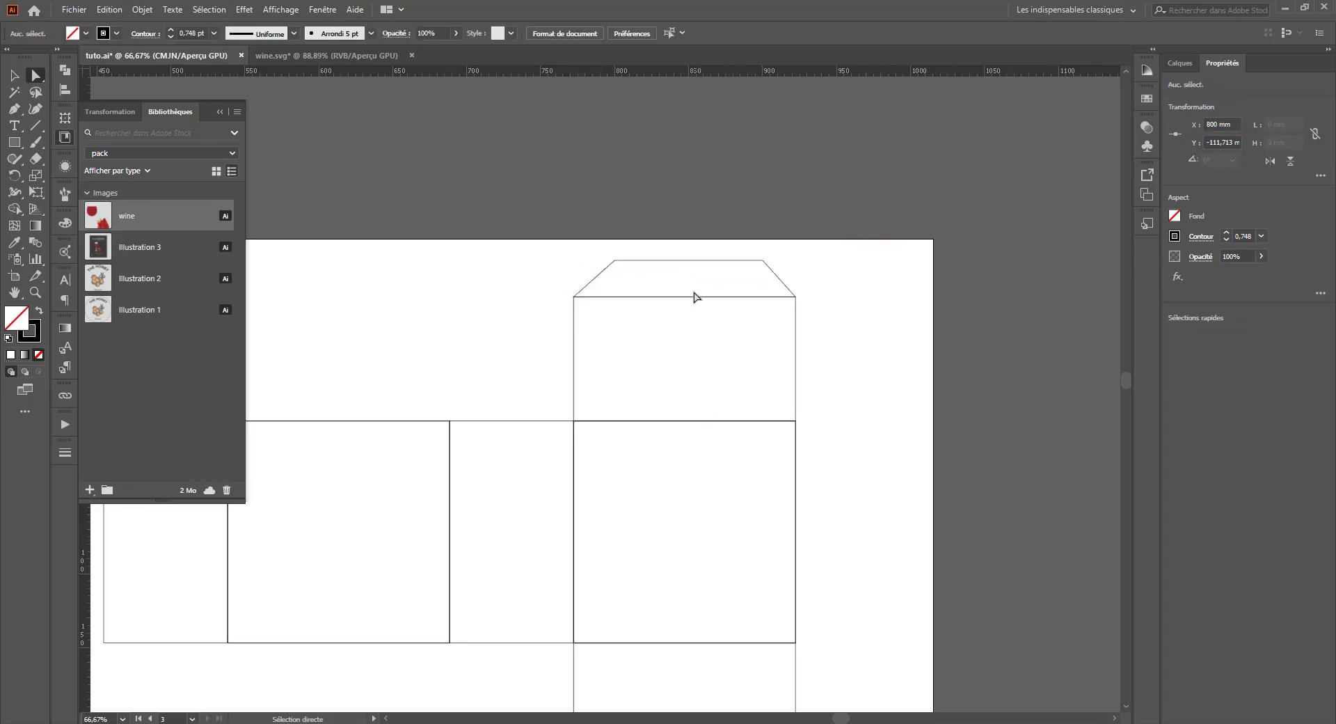
Step: Copy the trapezoid flap, rotate the copy 180° and attach it to the lower edge of the bottommost panel
scroll(695, 296, down, 5)
key(ctrl+minus)
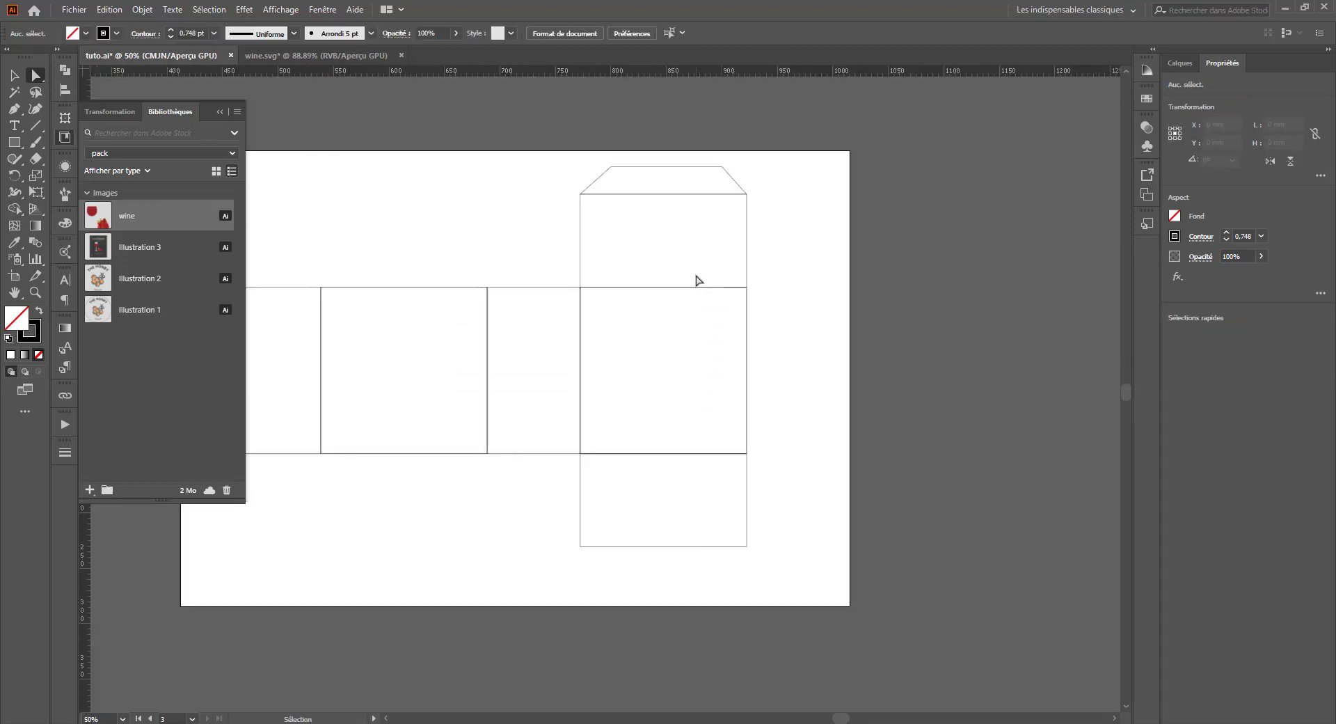
drag(851, 257, 945, 228)
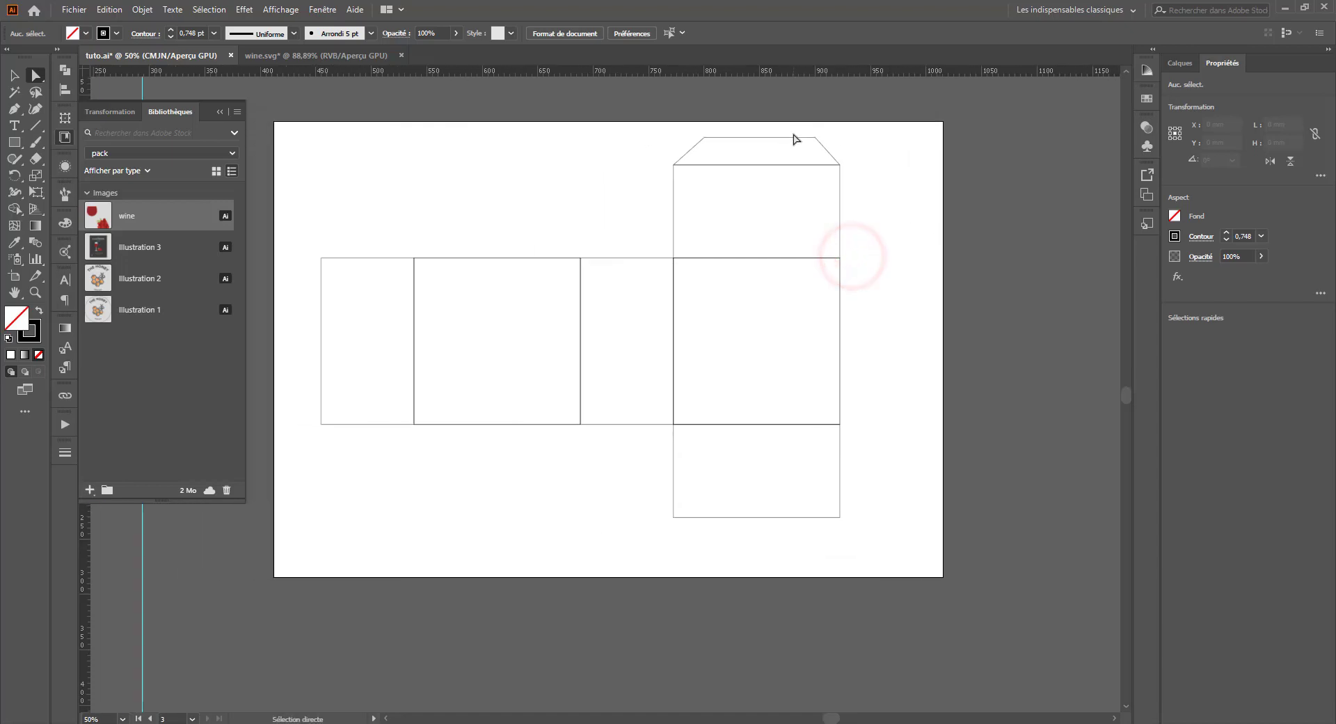
drag(789, 137, 819, 465)
click(13, 77)
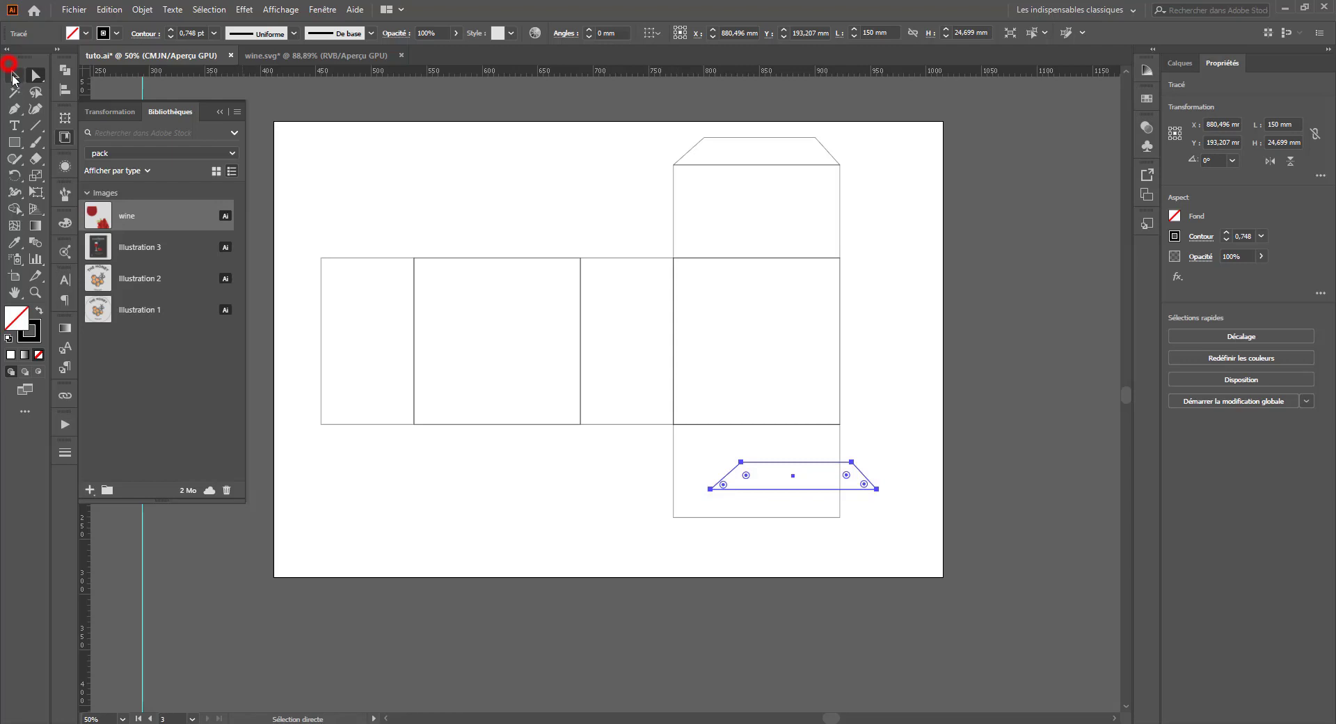
drag(706, 454, 823, 537)
click(877, 533)
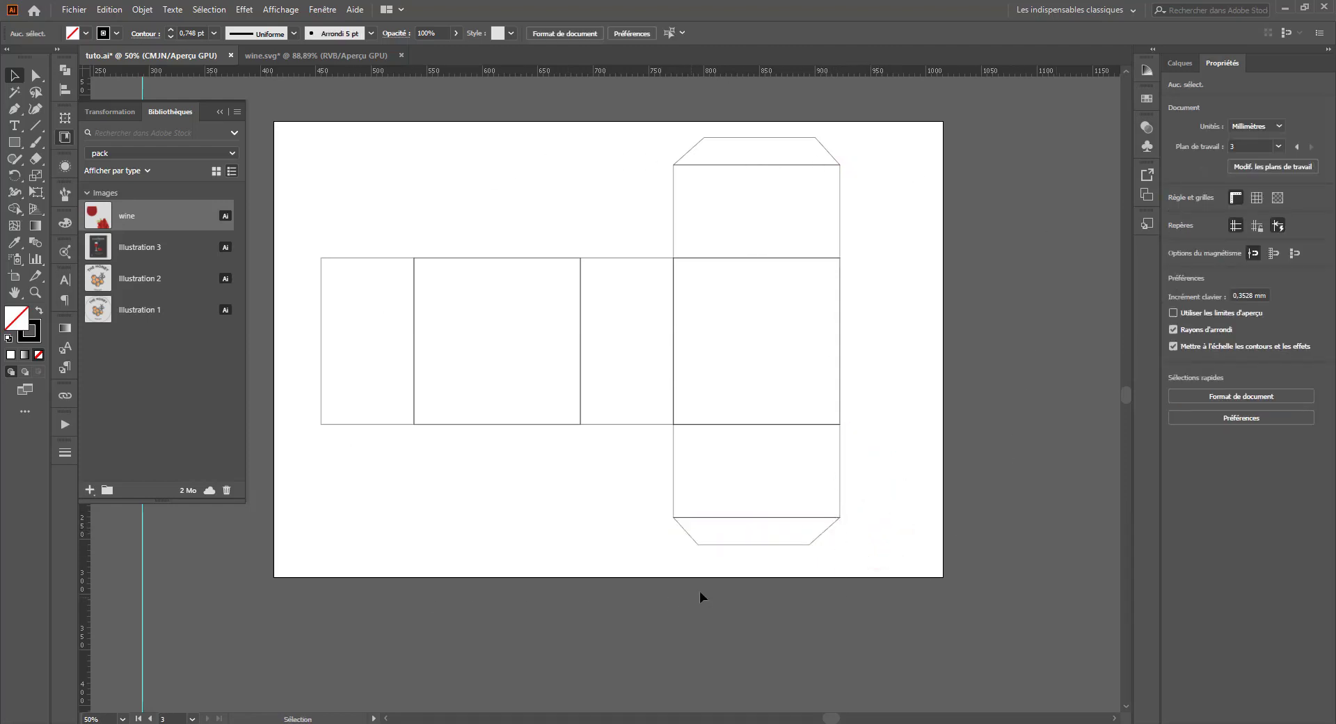
Step: Attach another copy of the flap, turned 90°, to the outer narrow panel's free left edge, and save the document
drag(800, 546, 394, 557)
drag(370, 514, 337, 373)
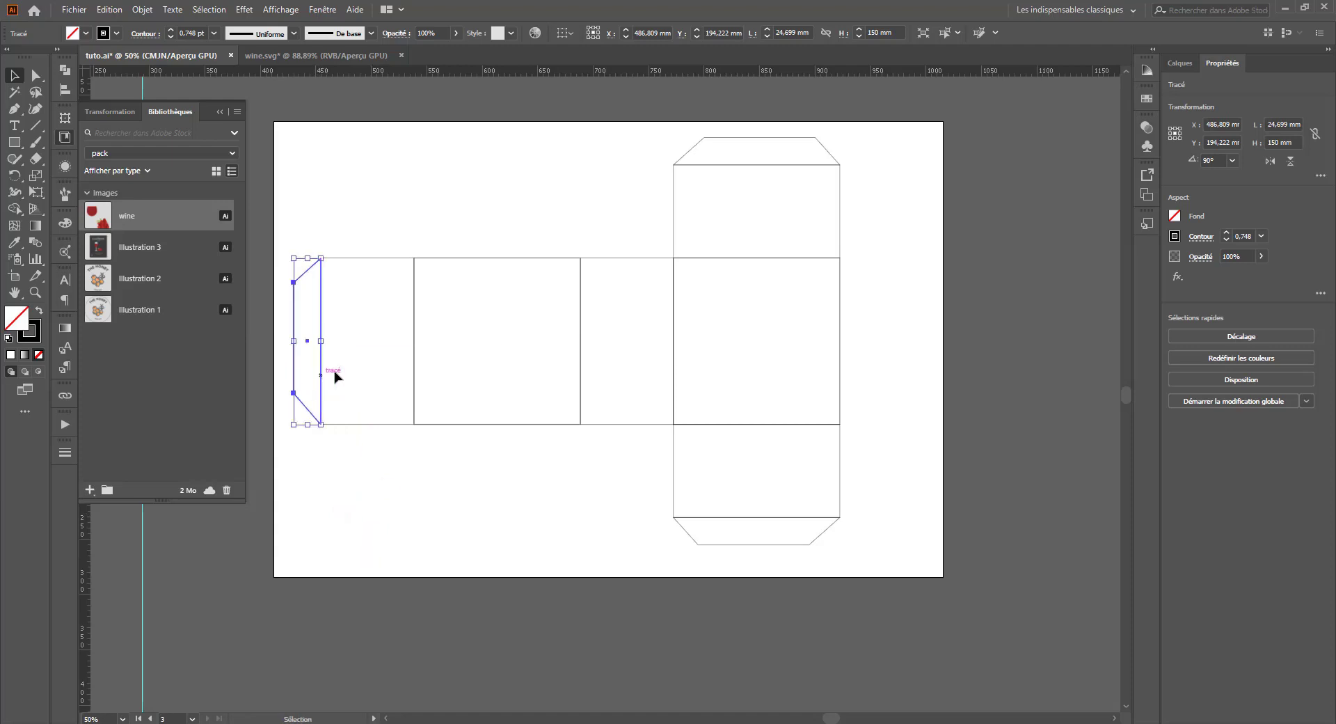
click(917, 315)
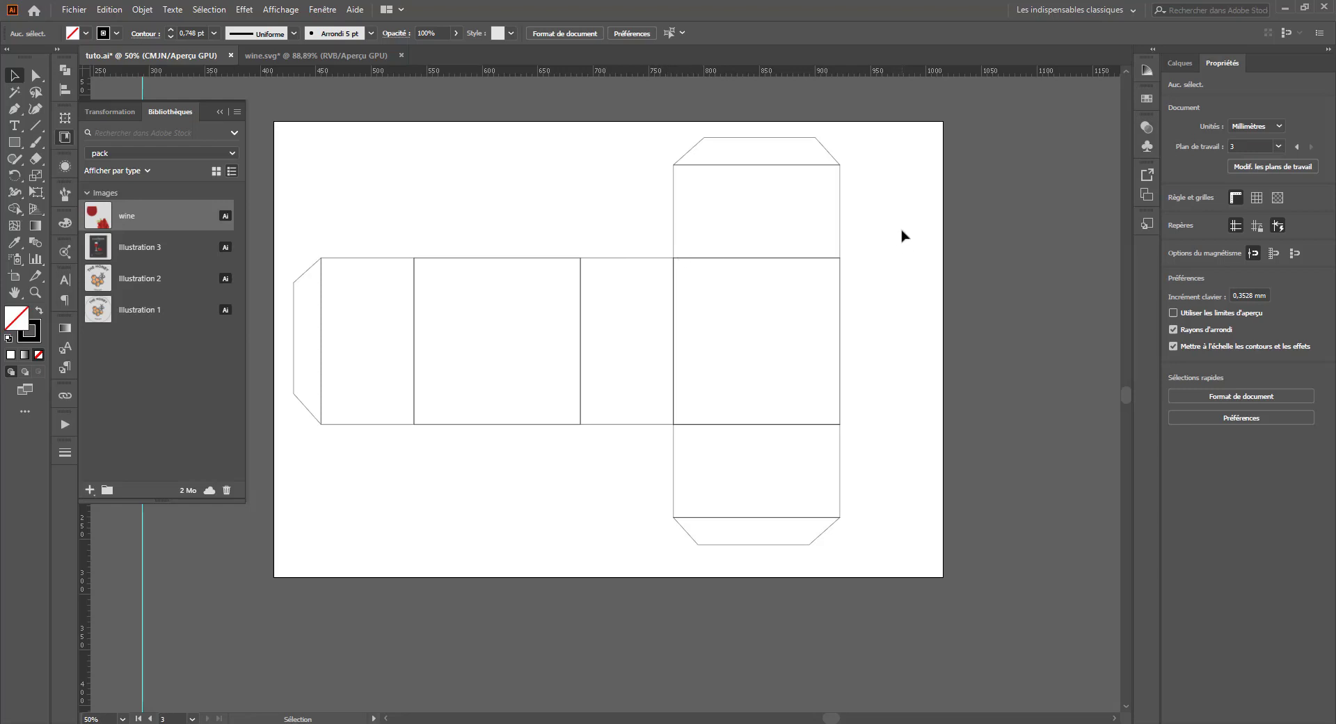
key(a)
key(v)
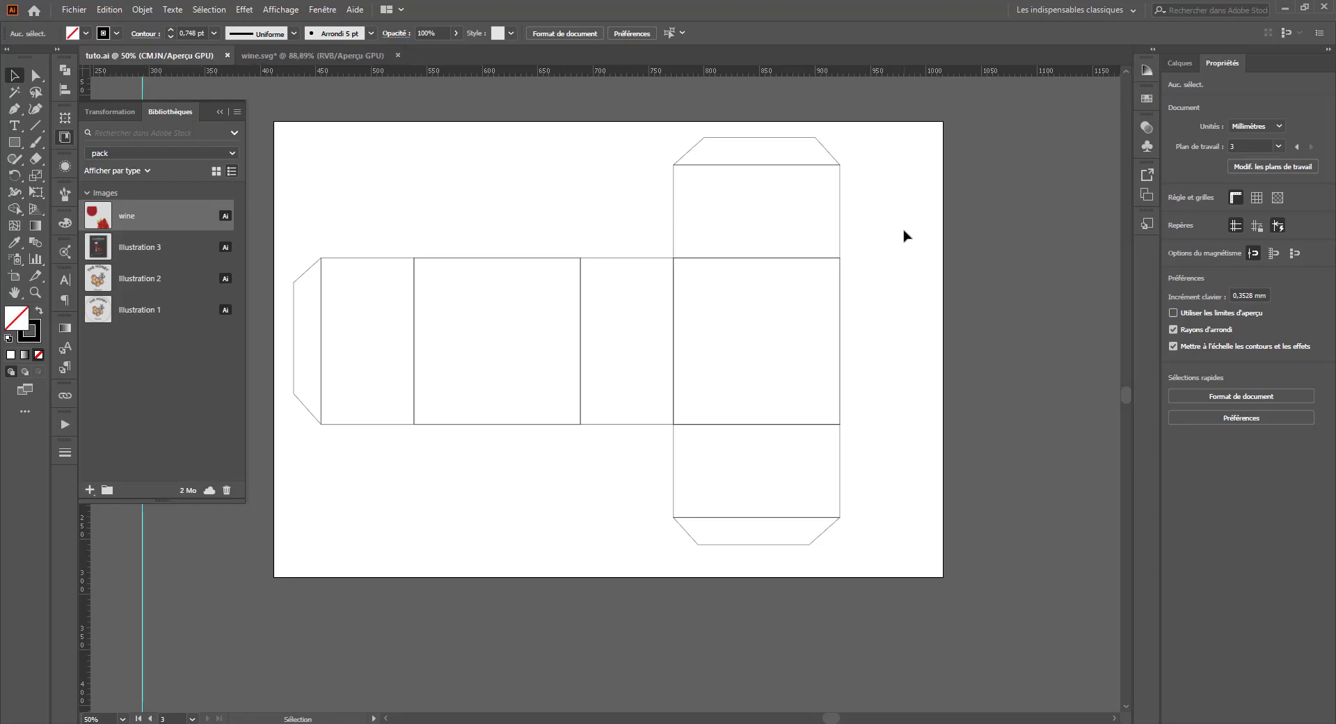
Step: Select the whole box net, move it from the Etiquette layer onto a new layer above it and collapse the Etiquette layer
drag(916, 124, 273, 558)
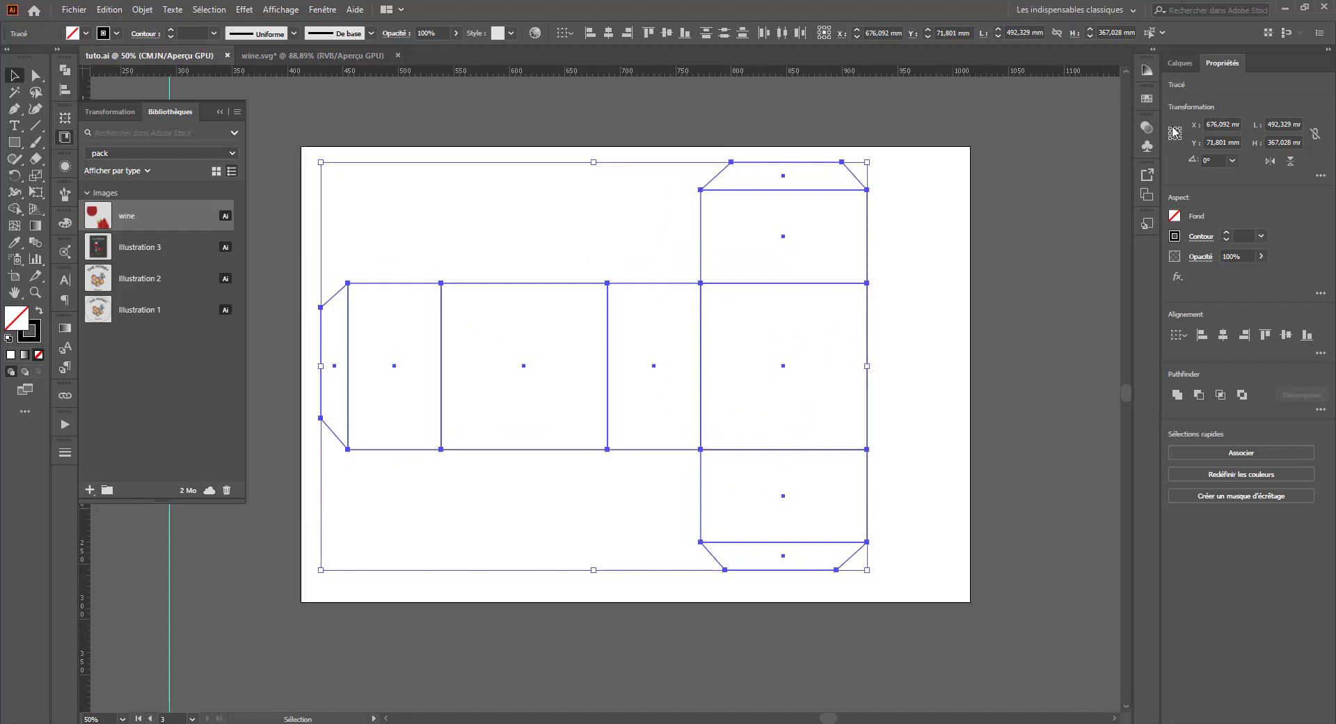
click(1179, 62)
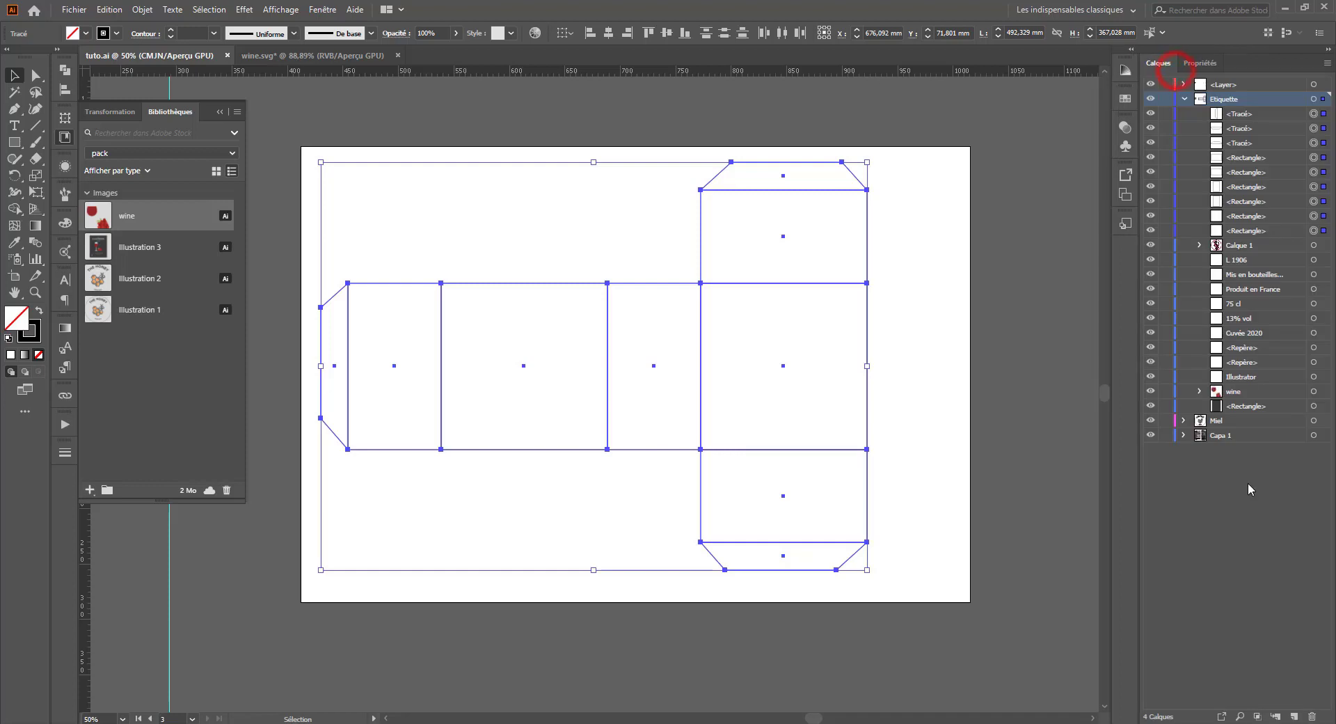
click(1295, 715)
drag(1324, 101, 1324, 99)
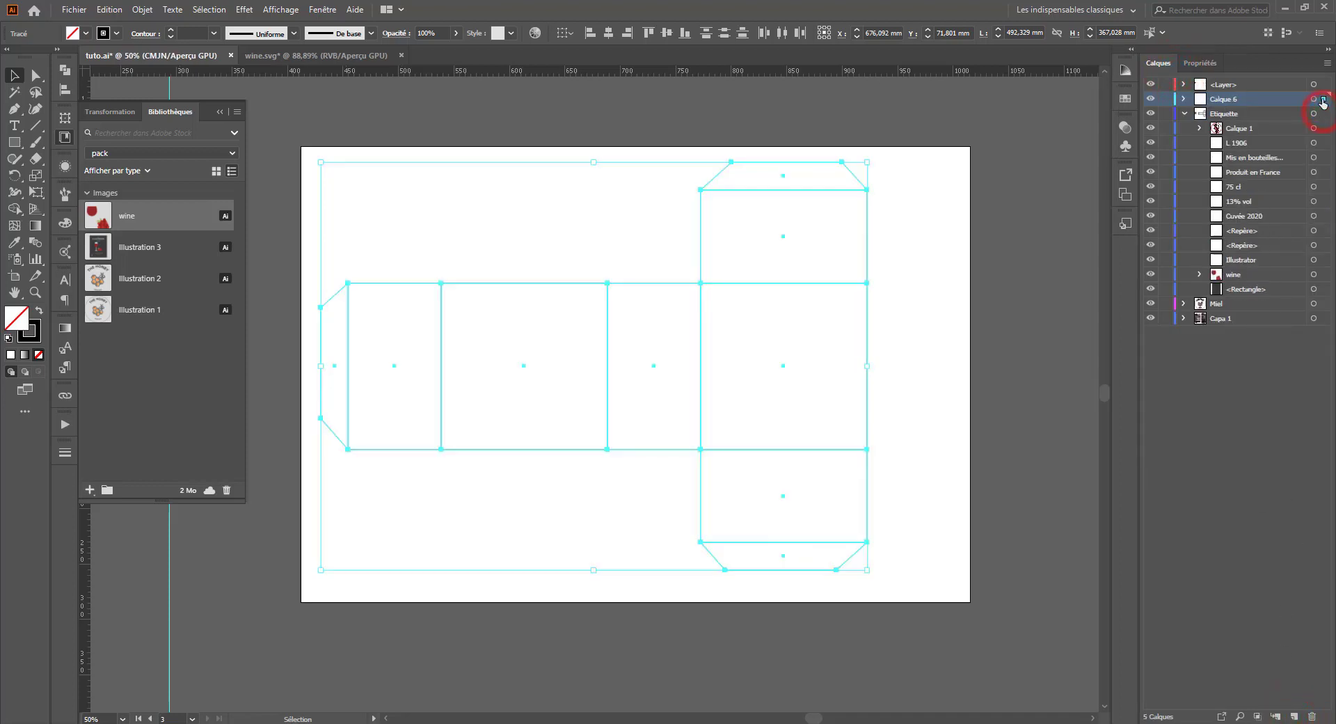
click(1184, 114)
click(935, 267)
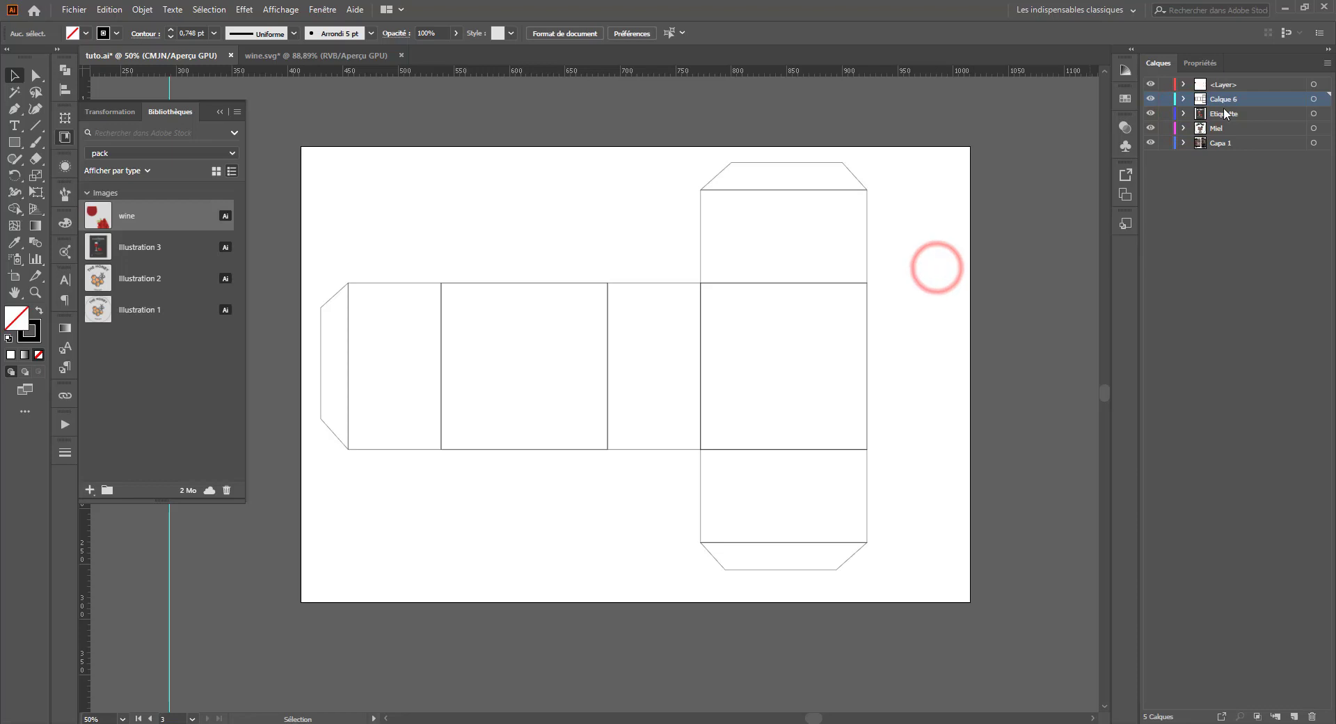
Step: Select all panels and glue flaps of the box net and group them
drag(957, 130, 248, 661)
shift+click(835, 570)
drag(331, 169, 331, 168)
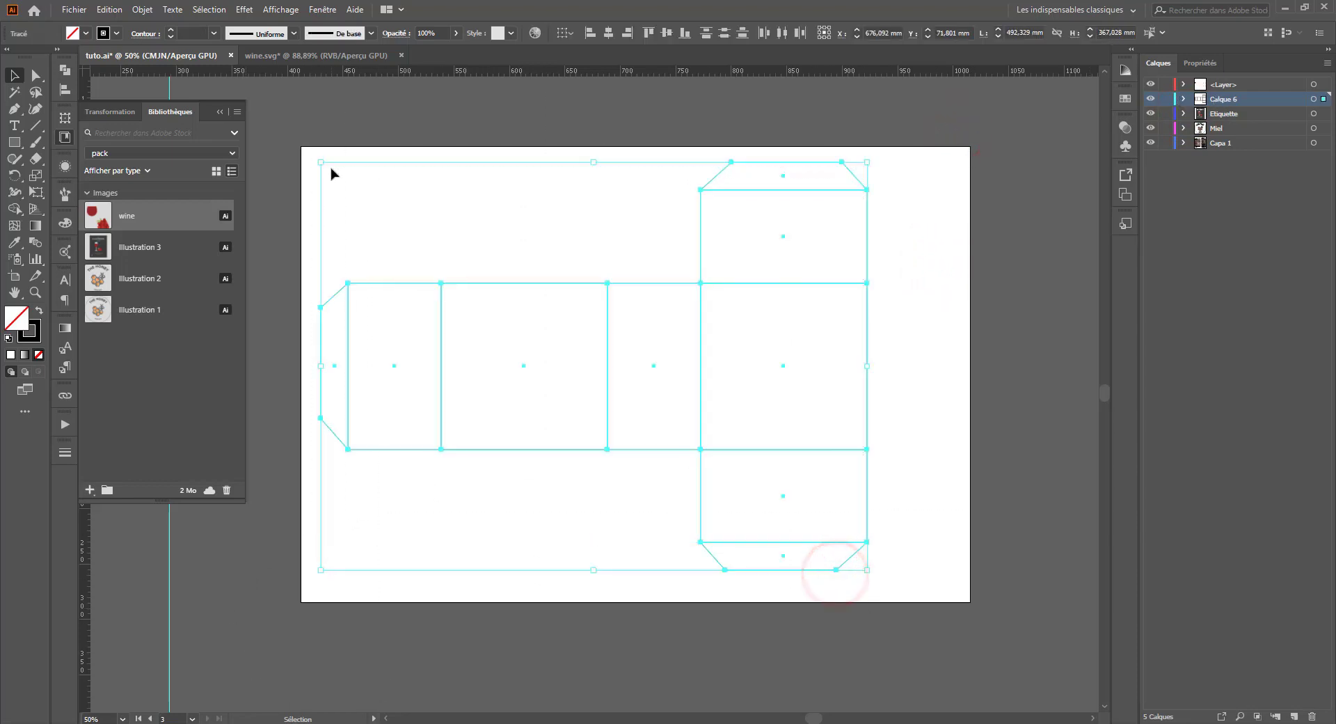
key(ctrl+g)
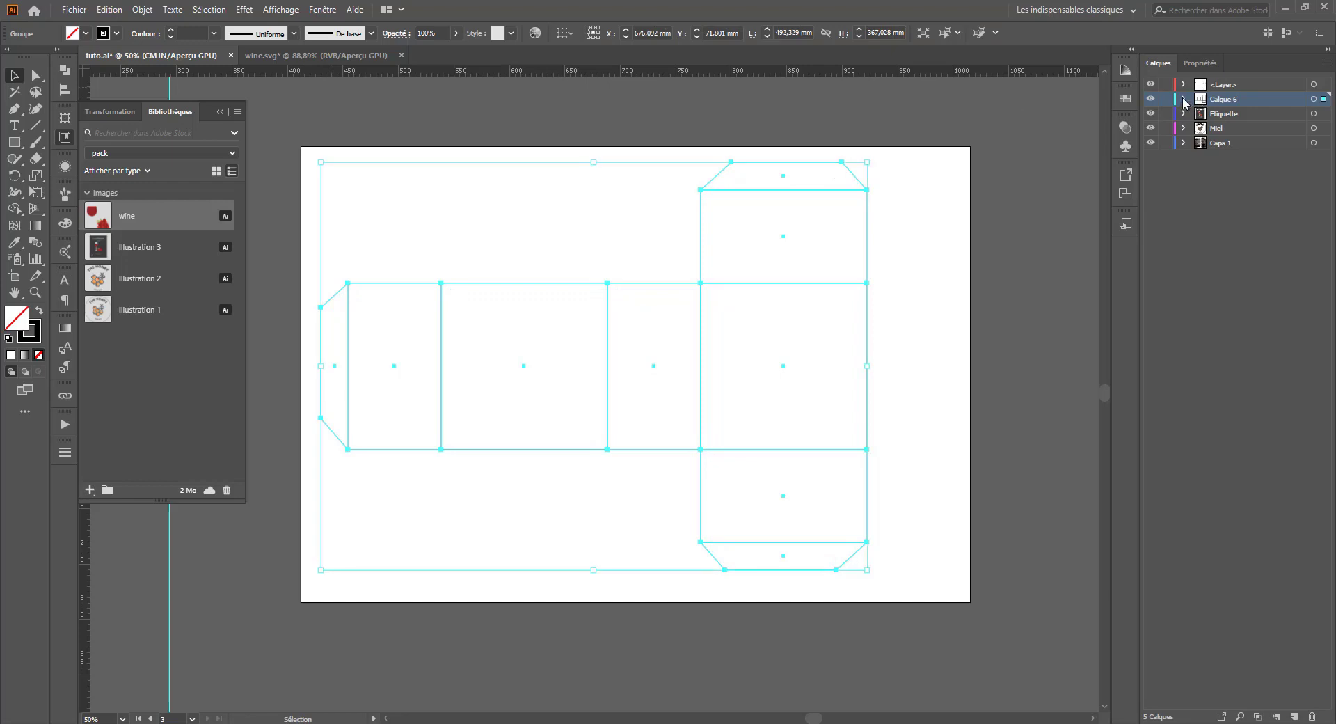
Step: Rename the new layer as boite and the group inside it as gabarit
click(1184, 100)
double_click(1223, 99)
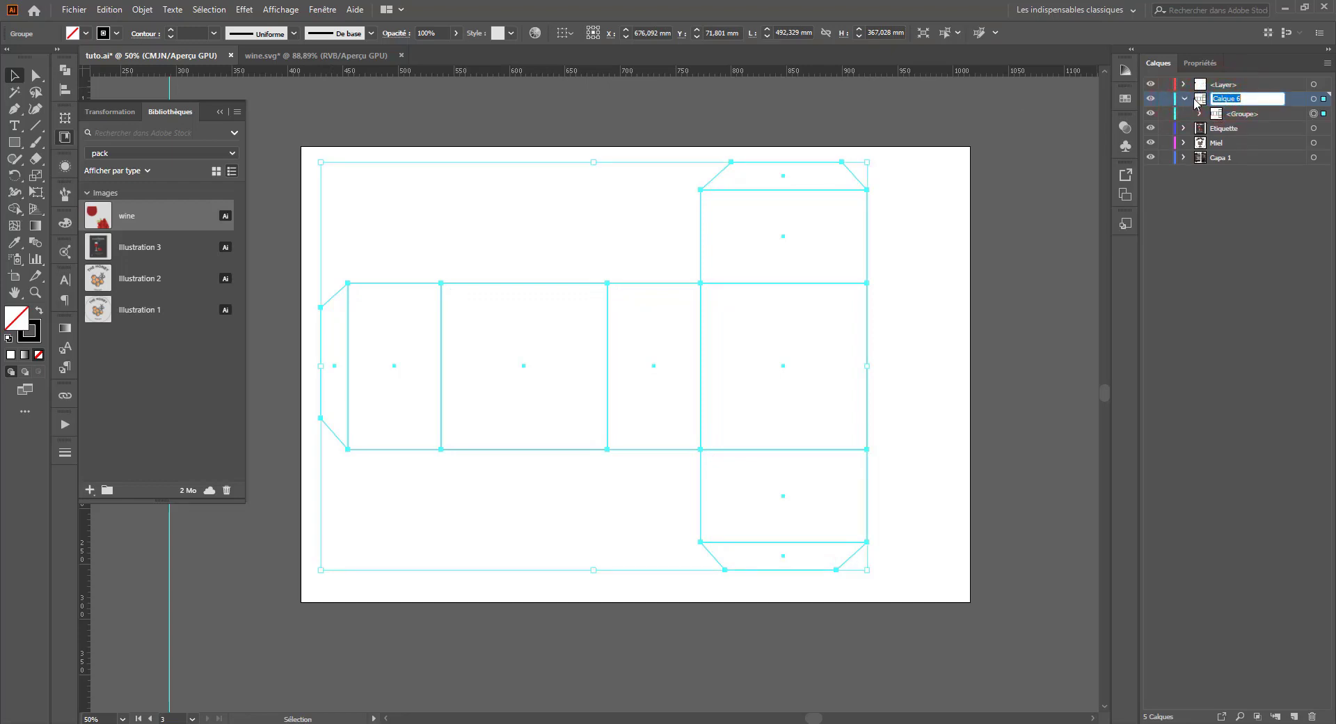
text(boite)
key(Return)
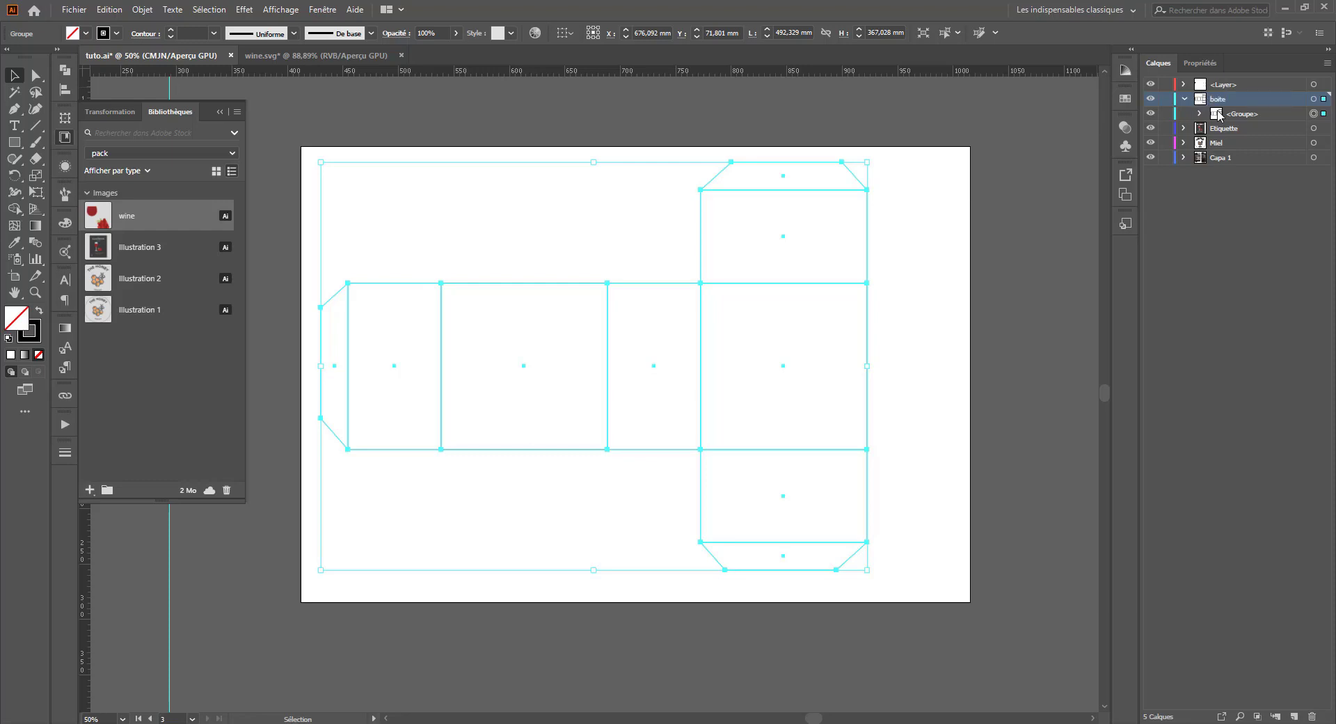
double_click(1243, 113)
text(gabarit)
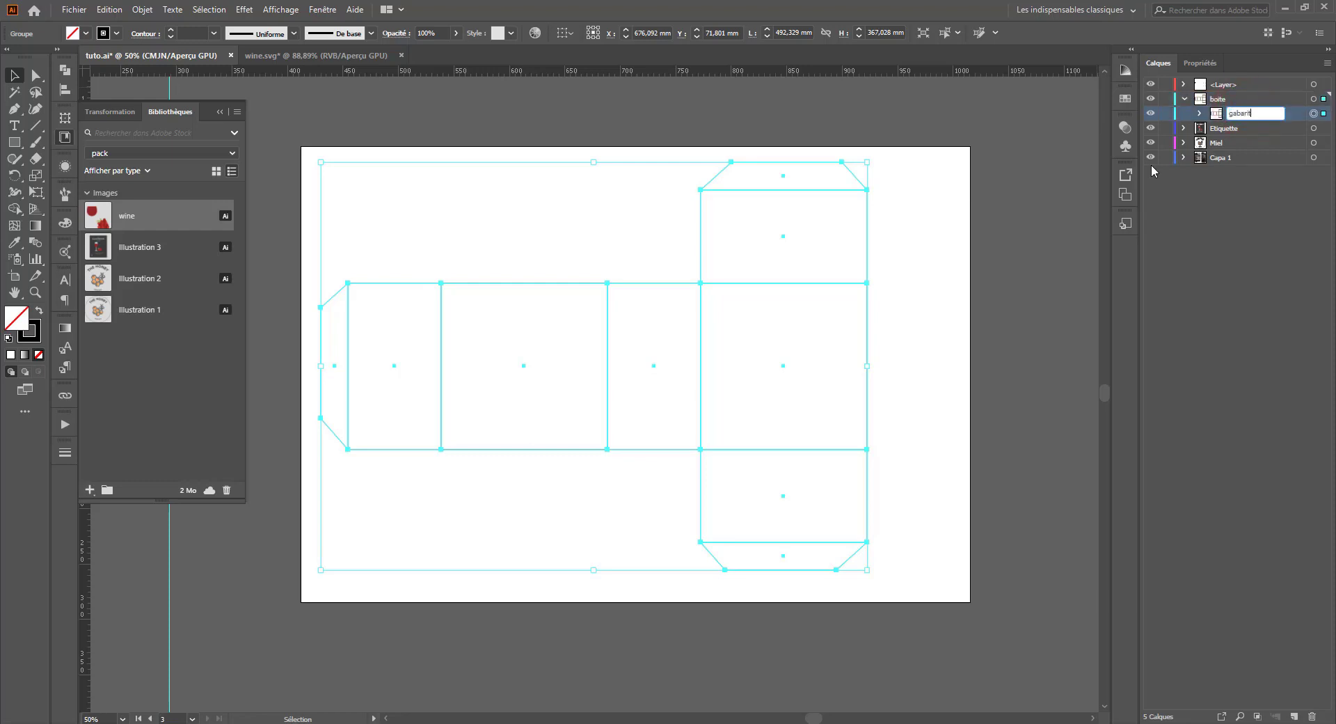
key(Return)
Step: Duplicate the gabarit group within the boite layer and lock the upper copy
drag(1244, 114, 1294, 716)
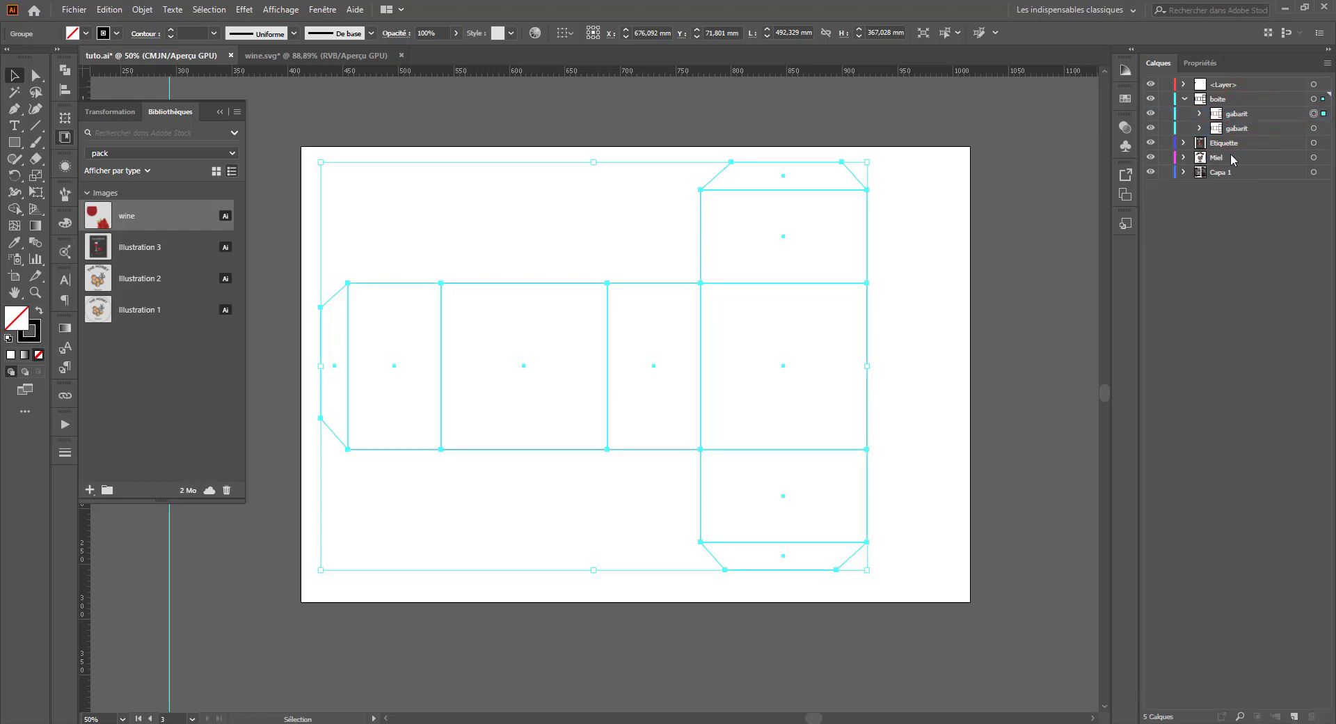
click(1165, 113)
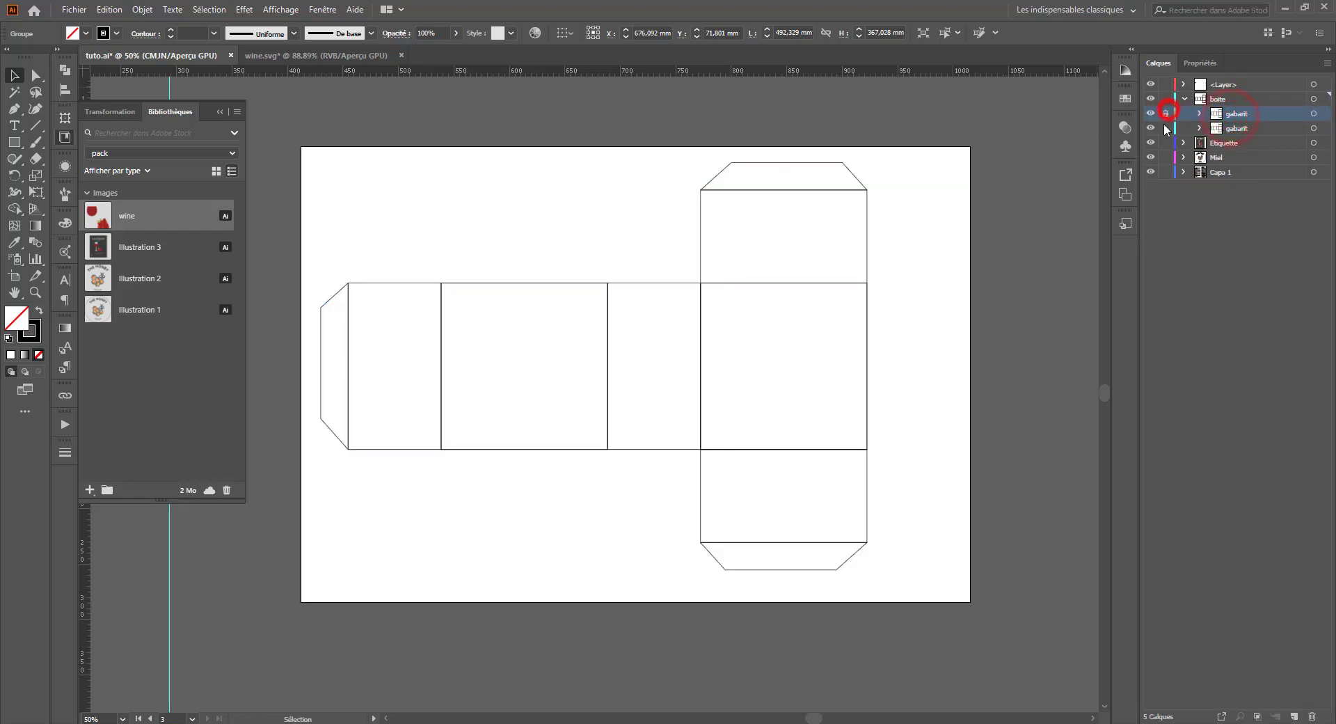
click(784, 163)
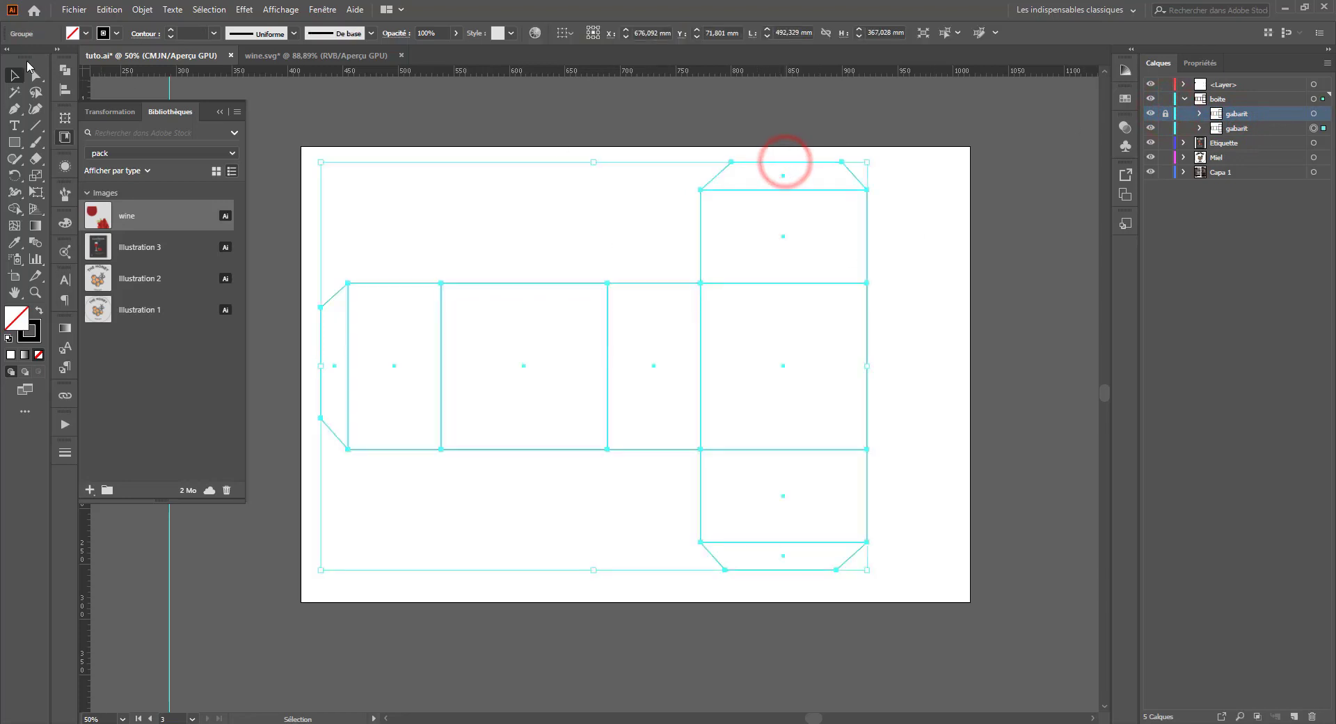
Step: Delete the three trapezoid glue flaps from the unlocked gabarit copy with Direct Selection
key(a)
click(543, 195)
click(757, 162)
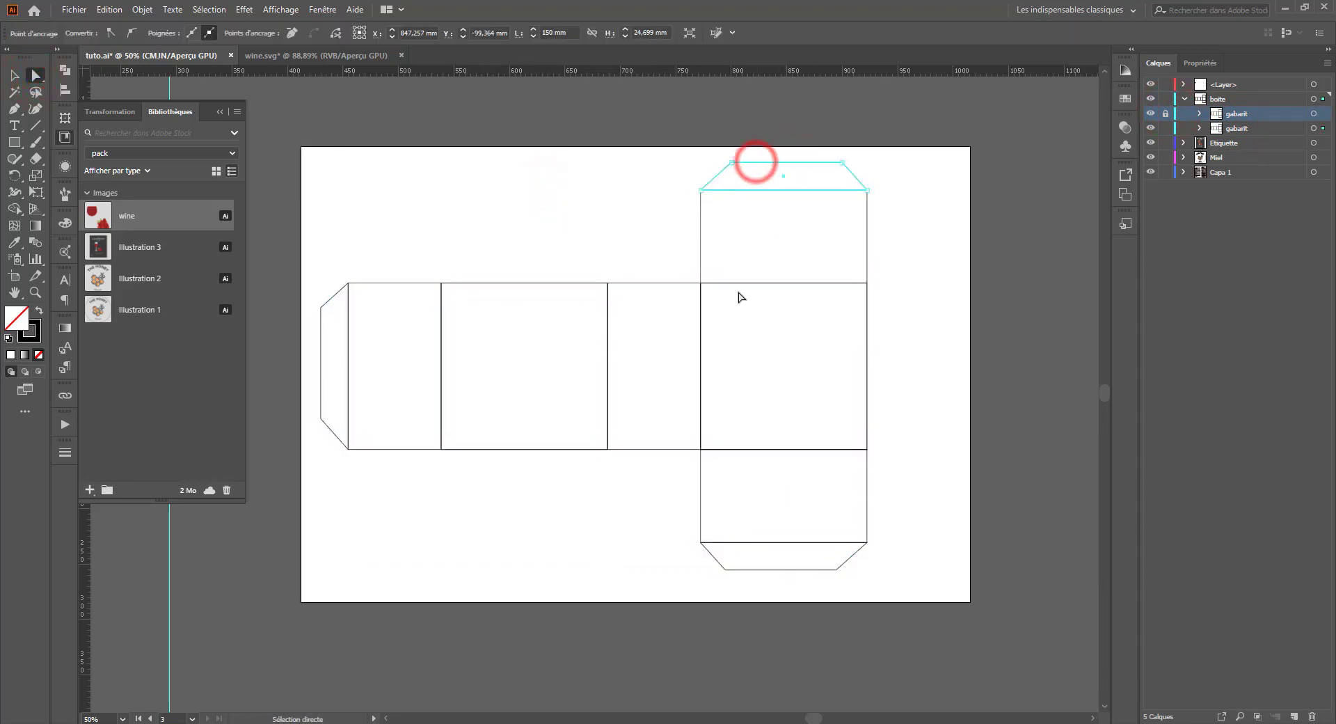
key(Delete)
click(824, 186)
click(801, 157)
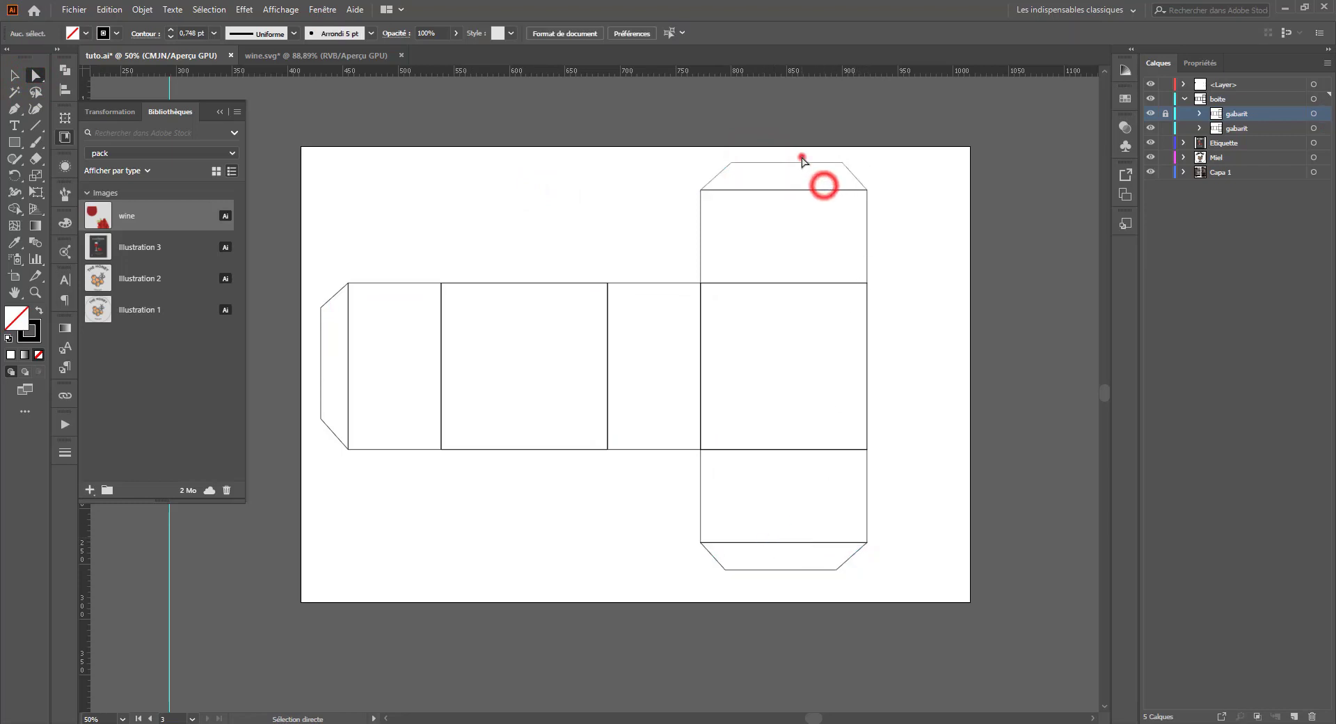
click(797, 162)
click(842, 569)
key(Delete)
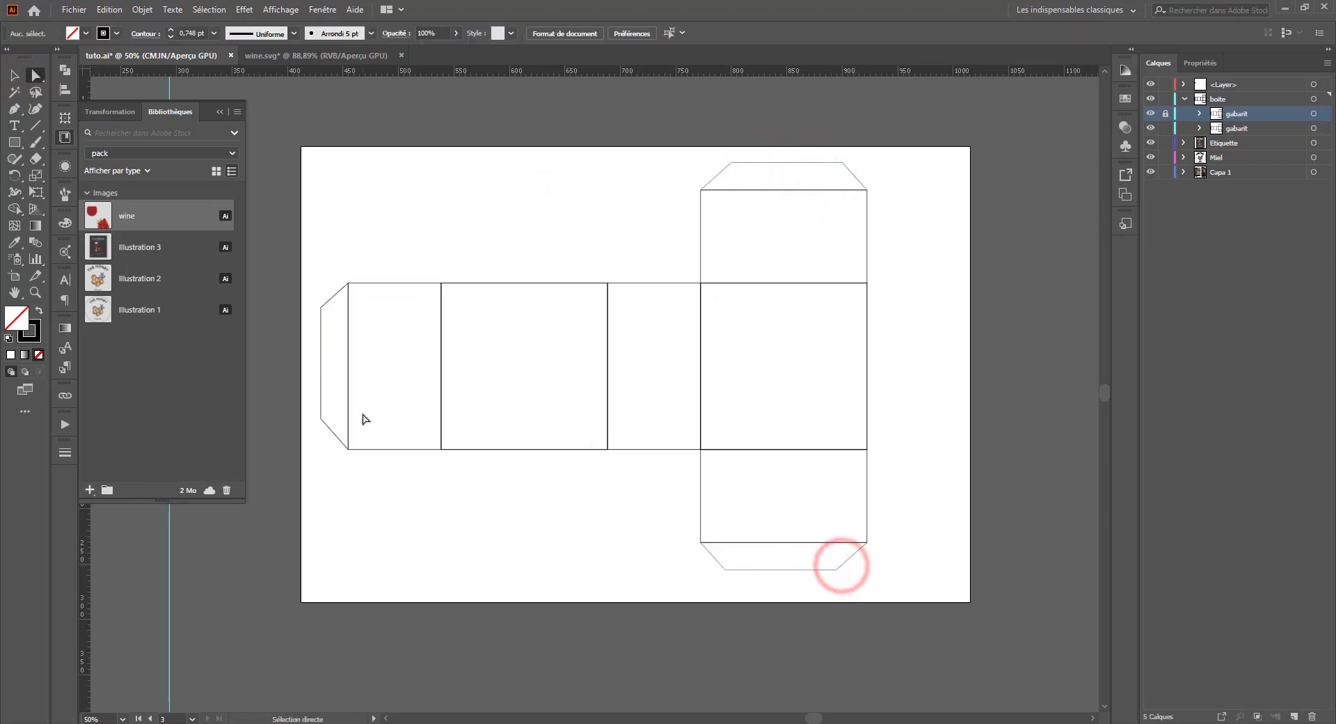
click(319, 416)
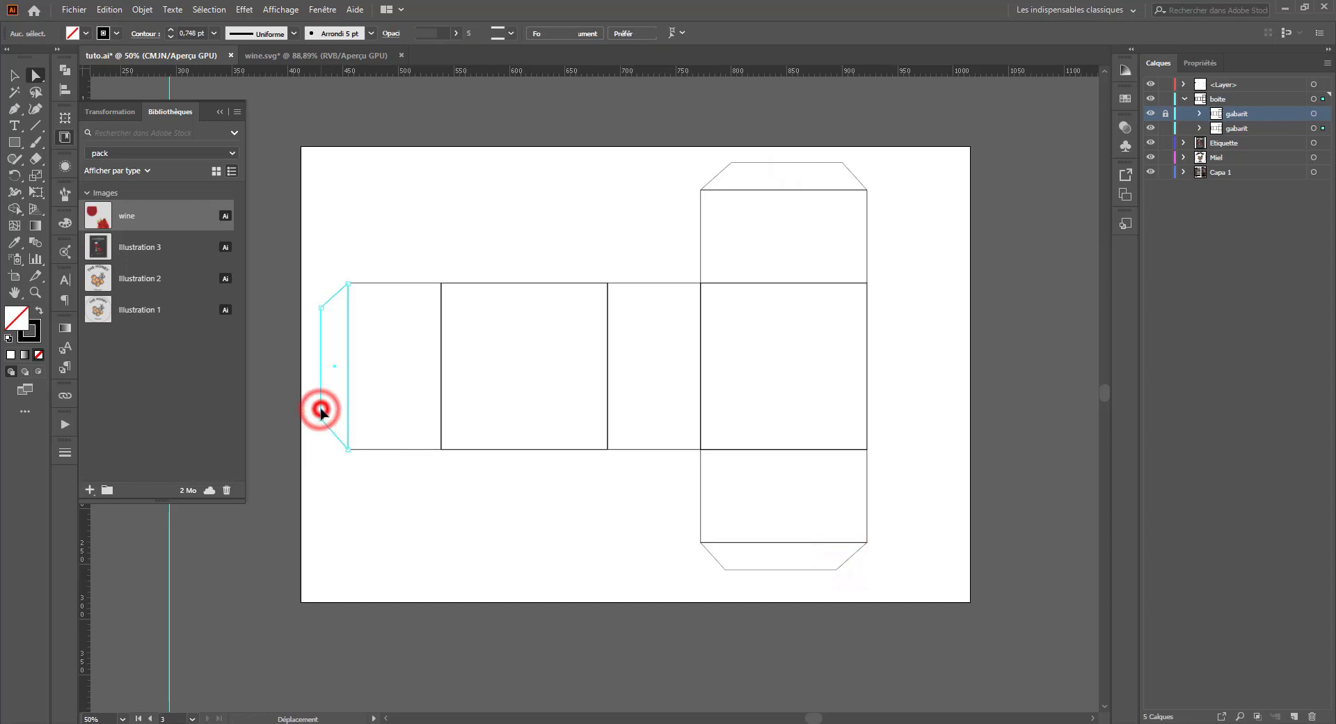
key(Delete)
Step: Select all panels of the unlocked gabarit copy, remove their stroke and fill them with brown (C 26.27, M 67.06, J 100, N 21.96)
drag(831, 373, 530, 343)
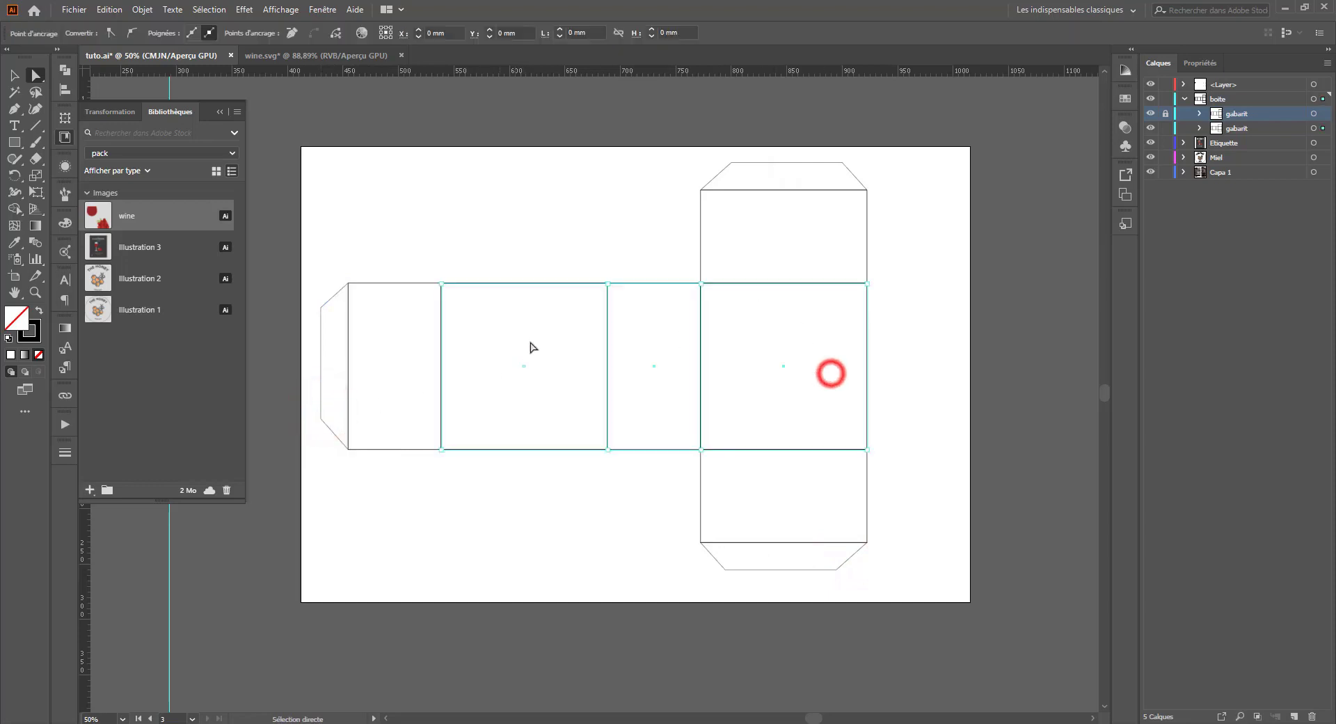
click(893, 253)
drag(965, 235, 358, 517)
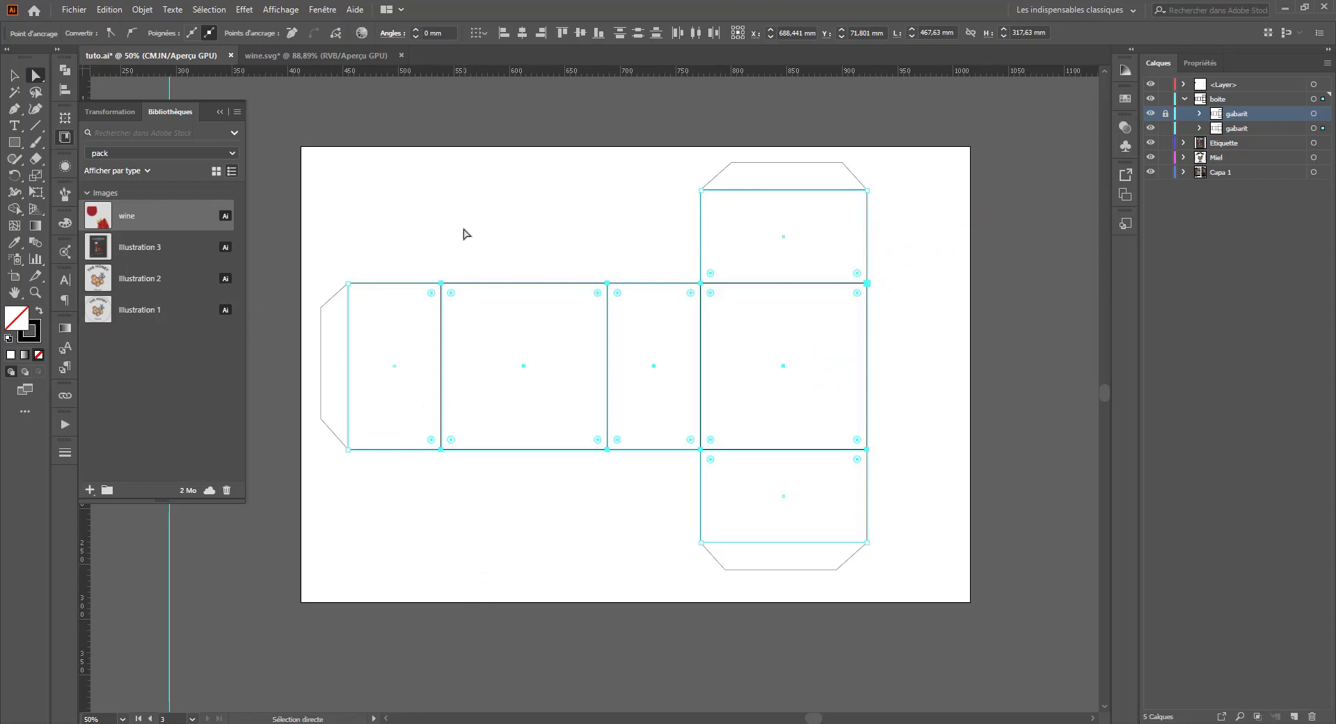
click(470, 182)
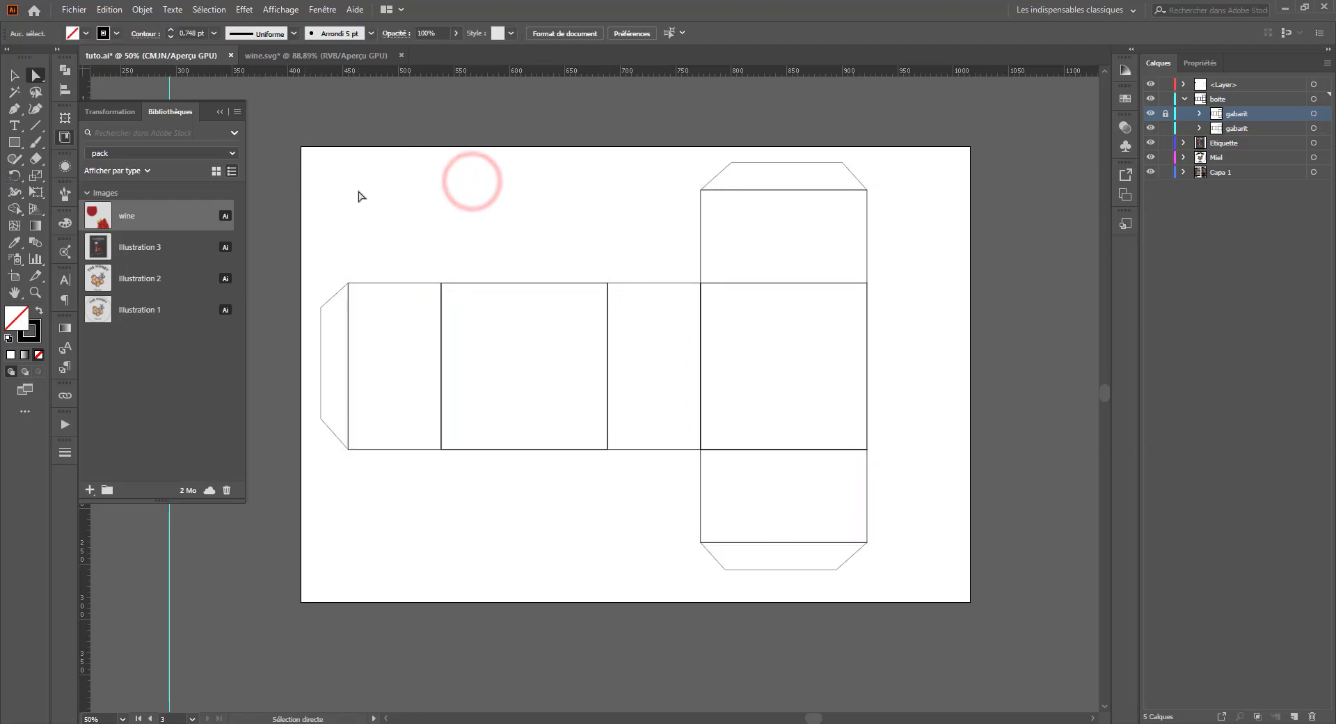
drag(349, 178, 889, 539)
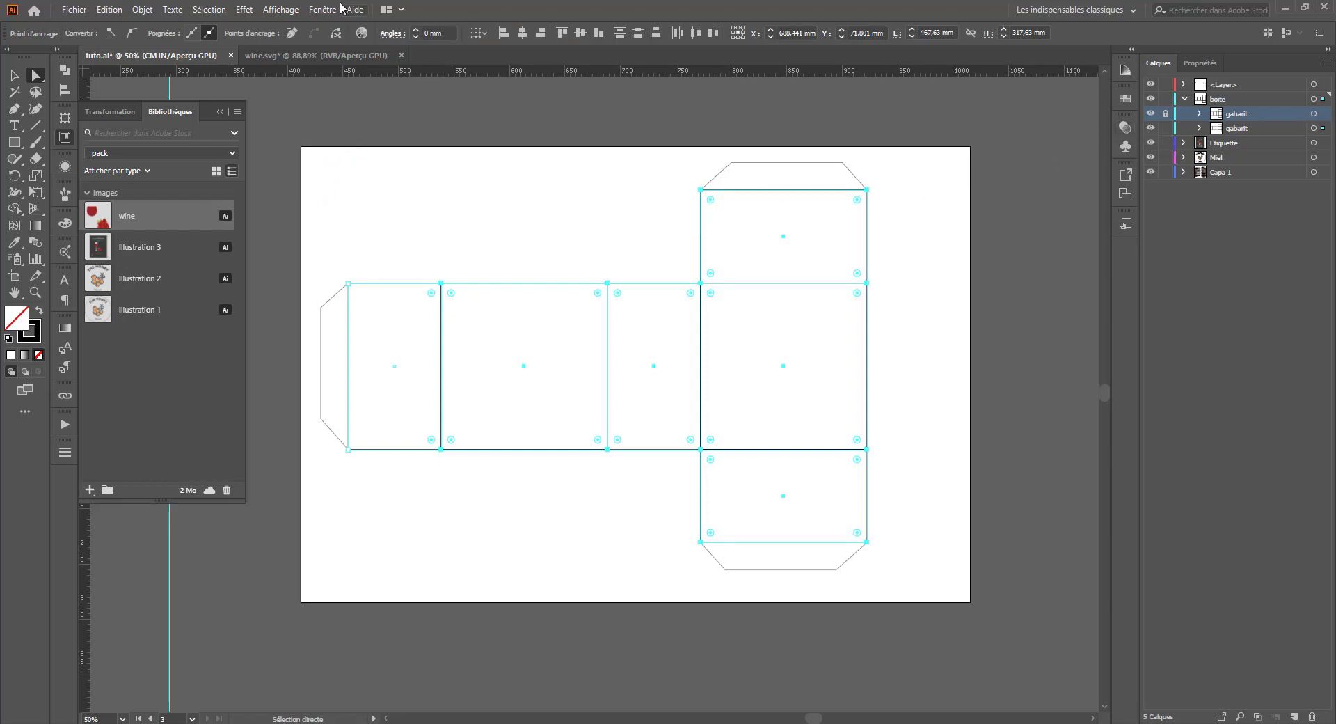
click(65, 223)
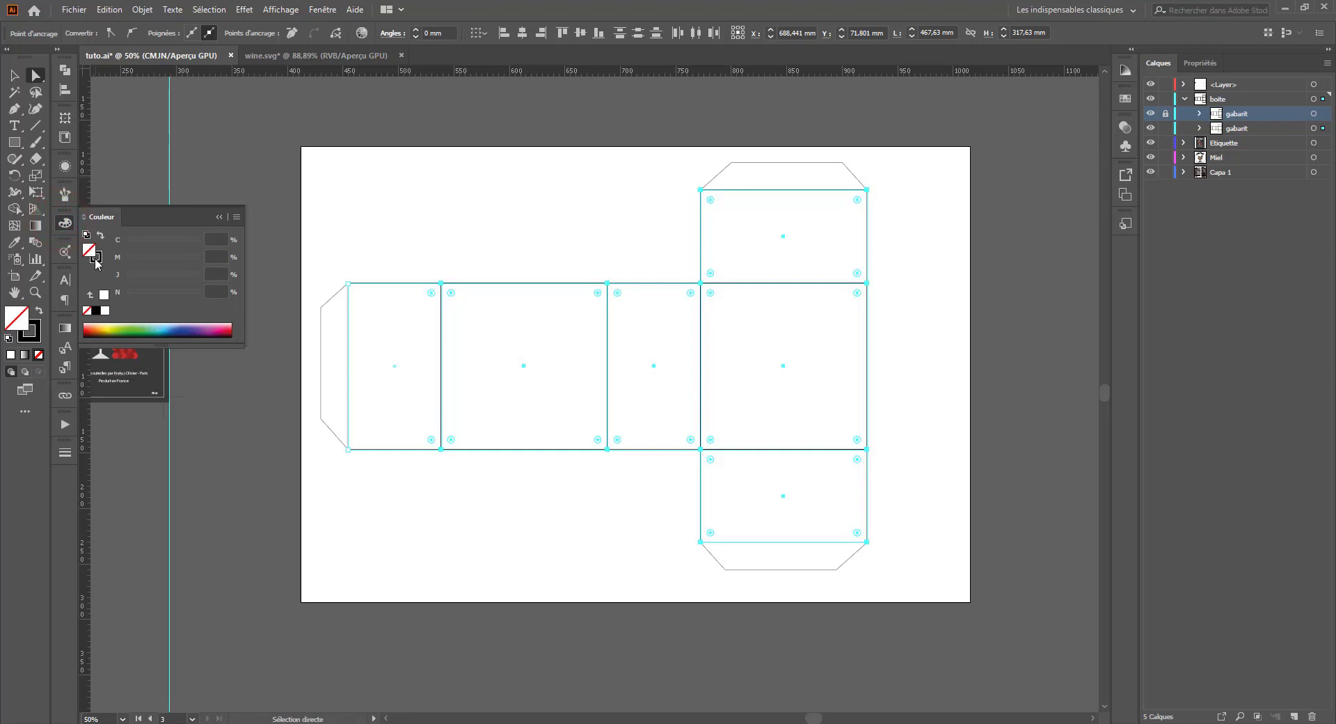
click(97, 259)
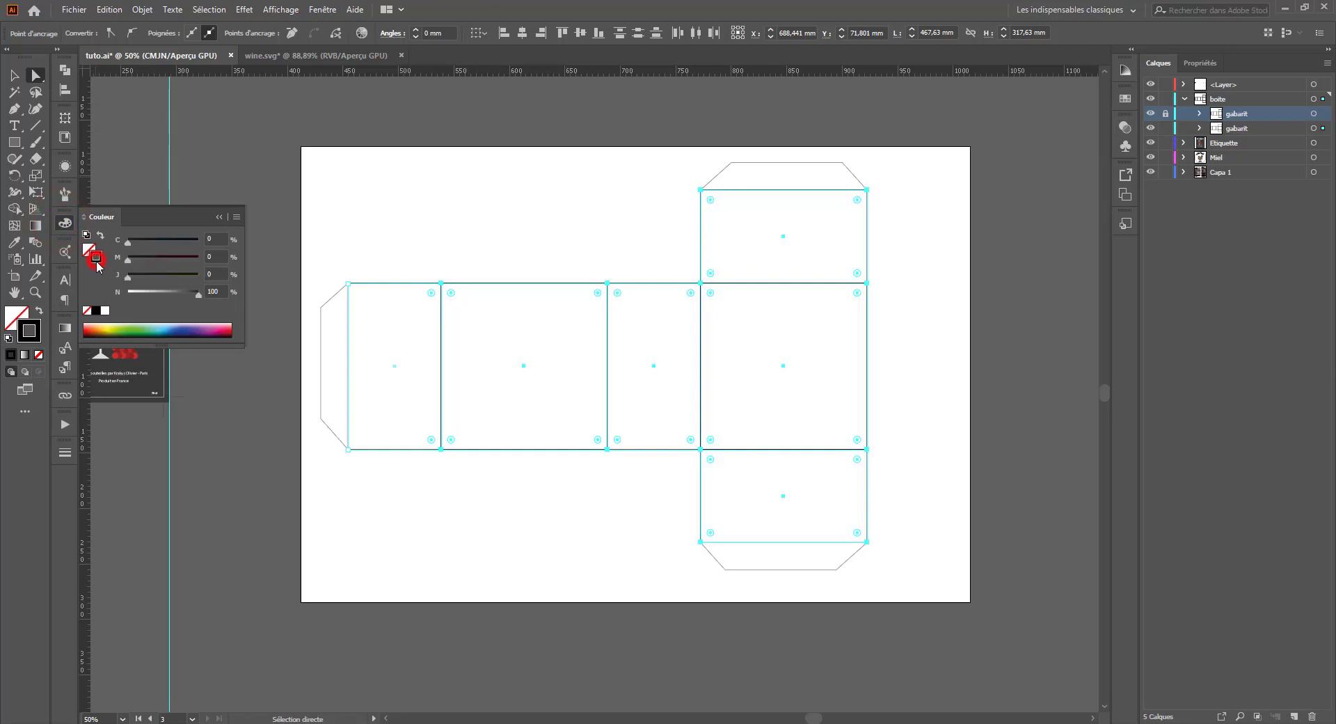
click(85, 310)
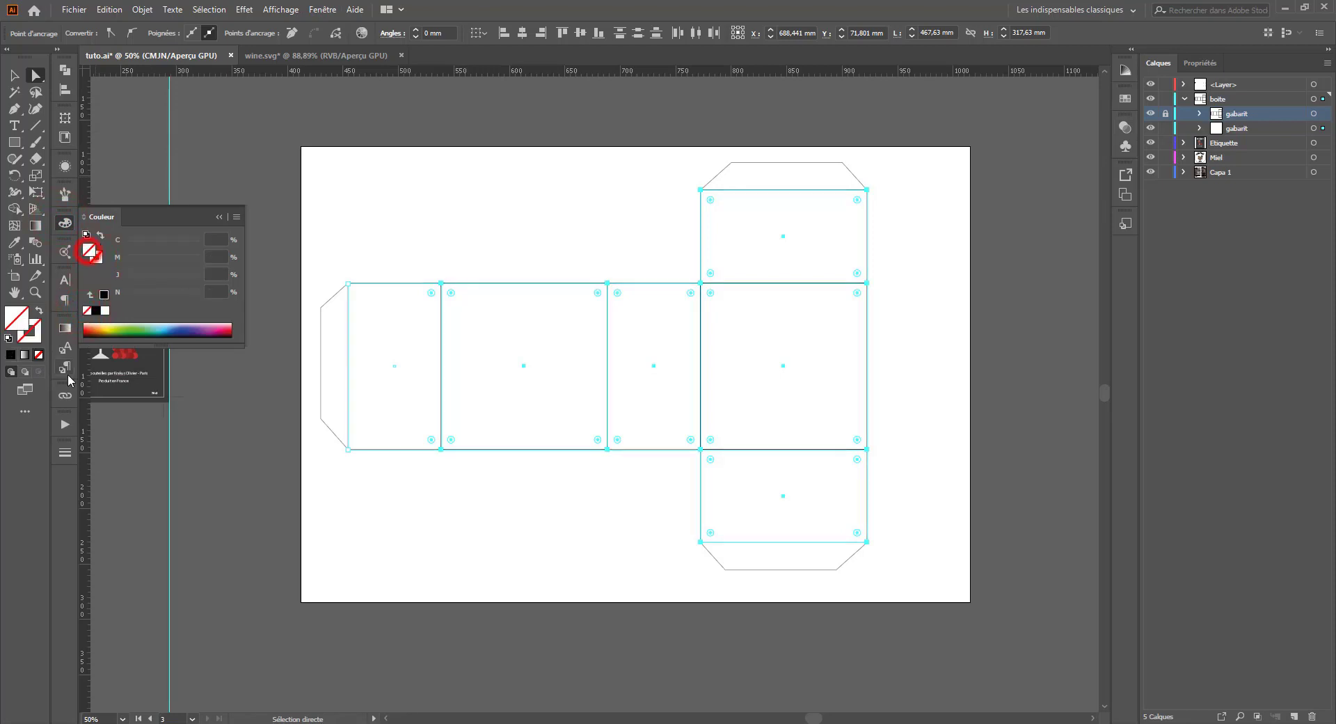
click(95, 330)
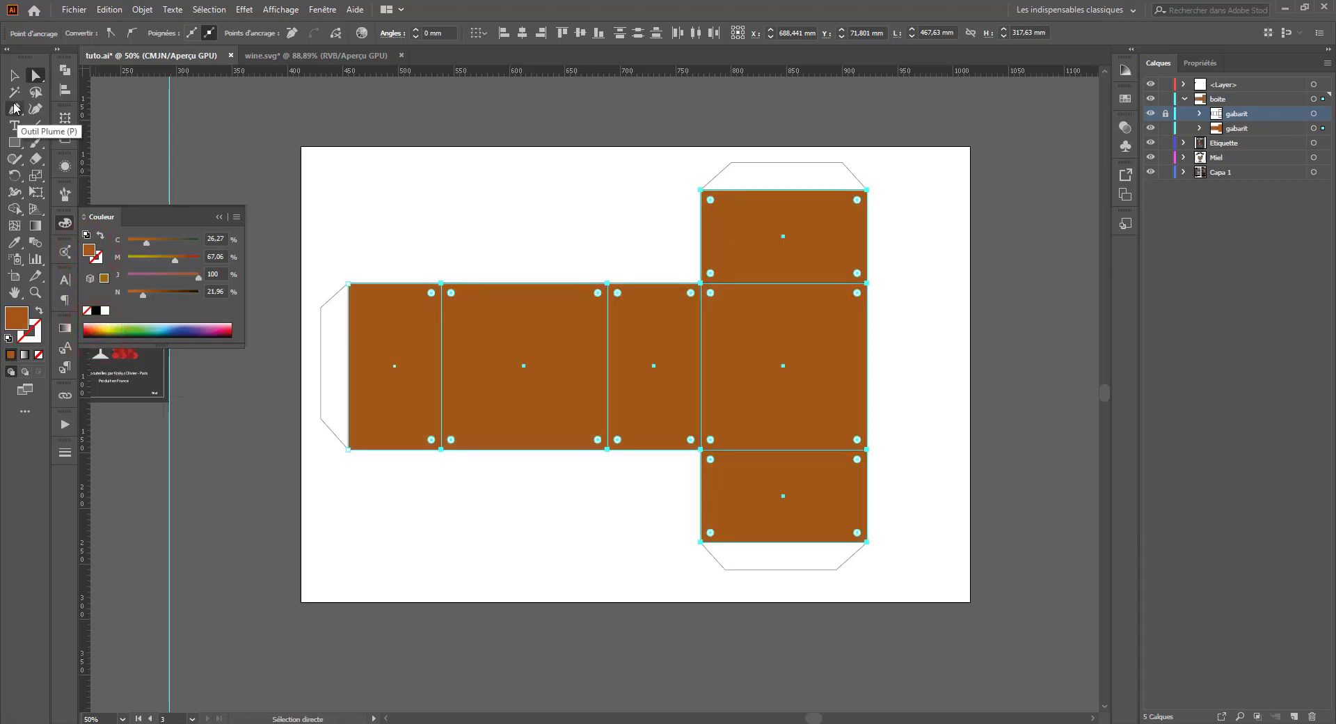
click(13, 75)
click(310, 151)
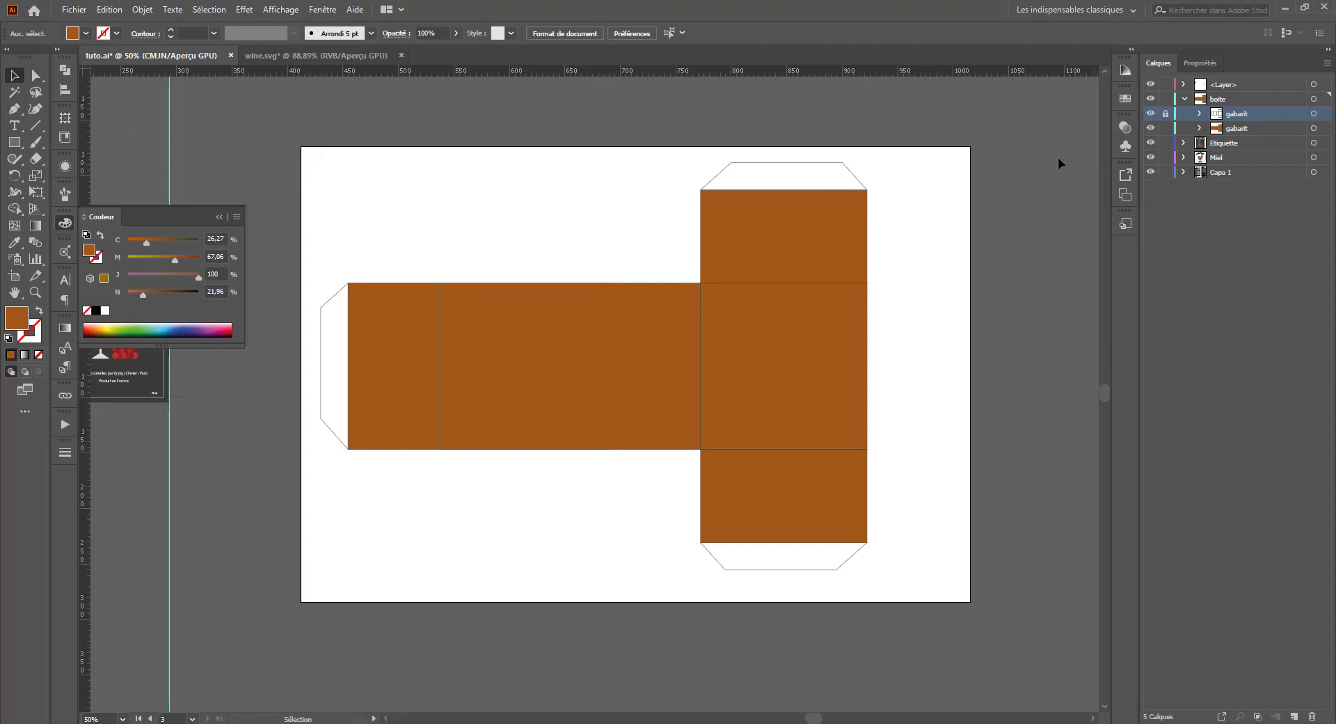
Step: Unlock the upper gabarit group and give its outlines a dashed stroke with 12 pt dashes
key(ctrl+plus)
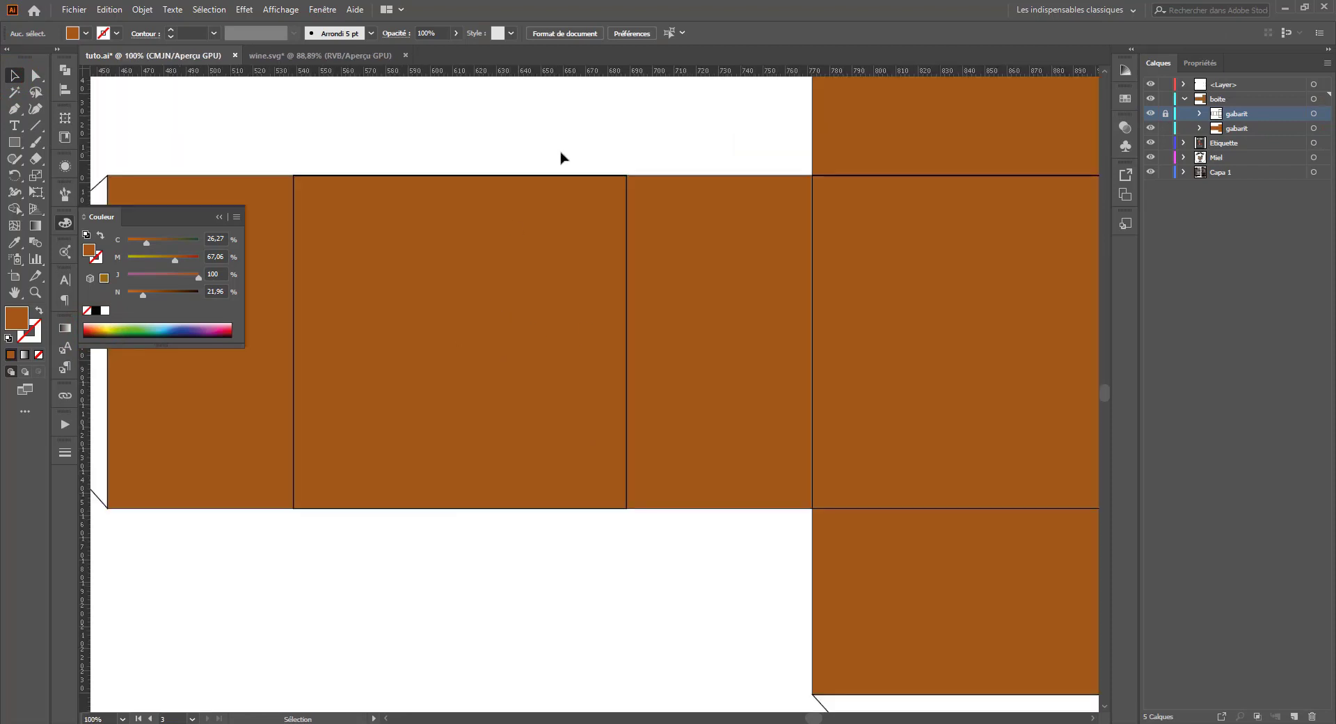
click(569, 135)
key(ctrl+minus)
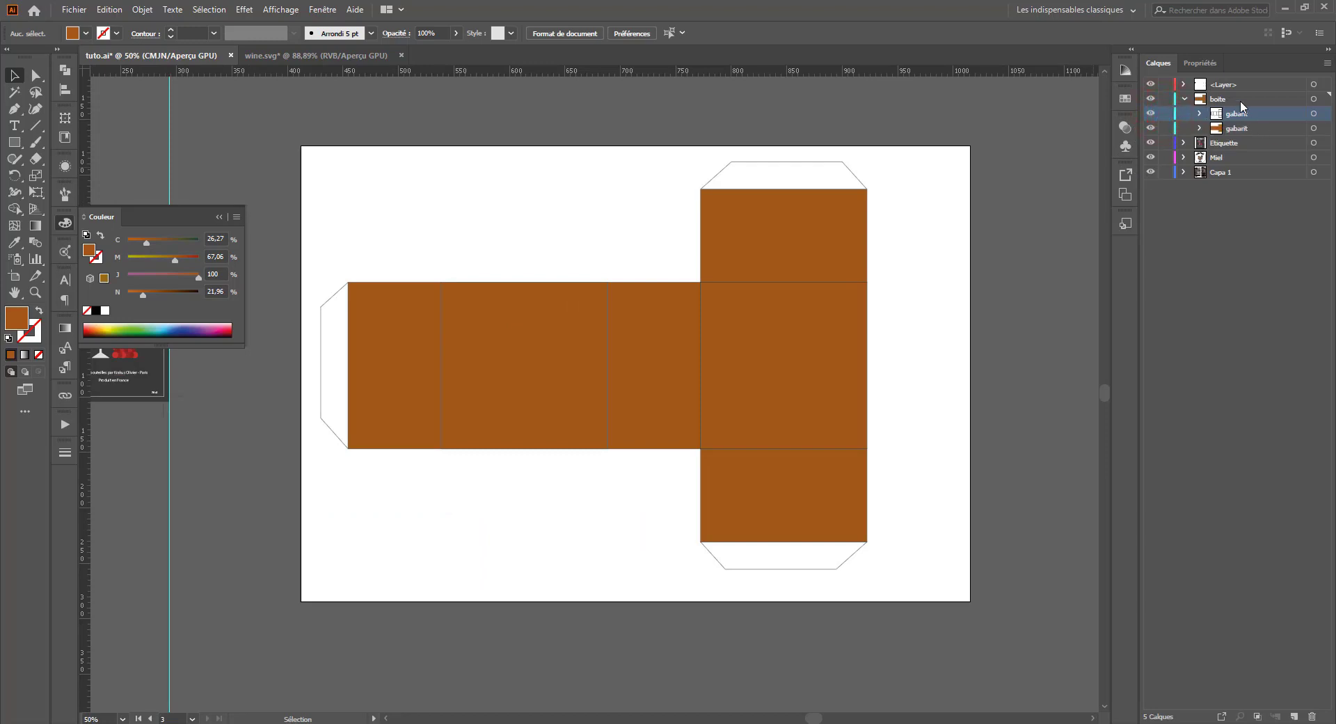
key(ctrl+plus)
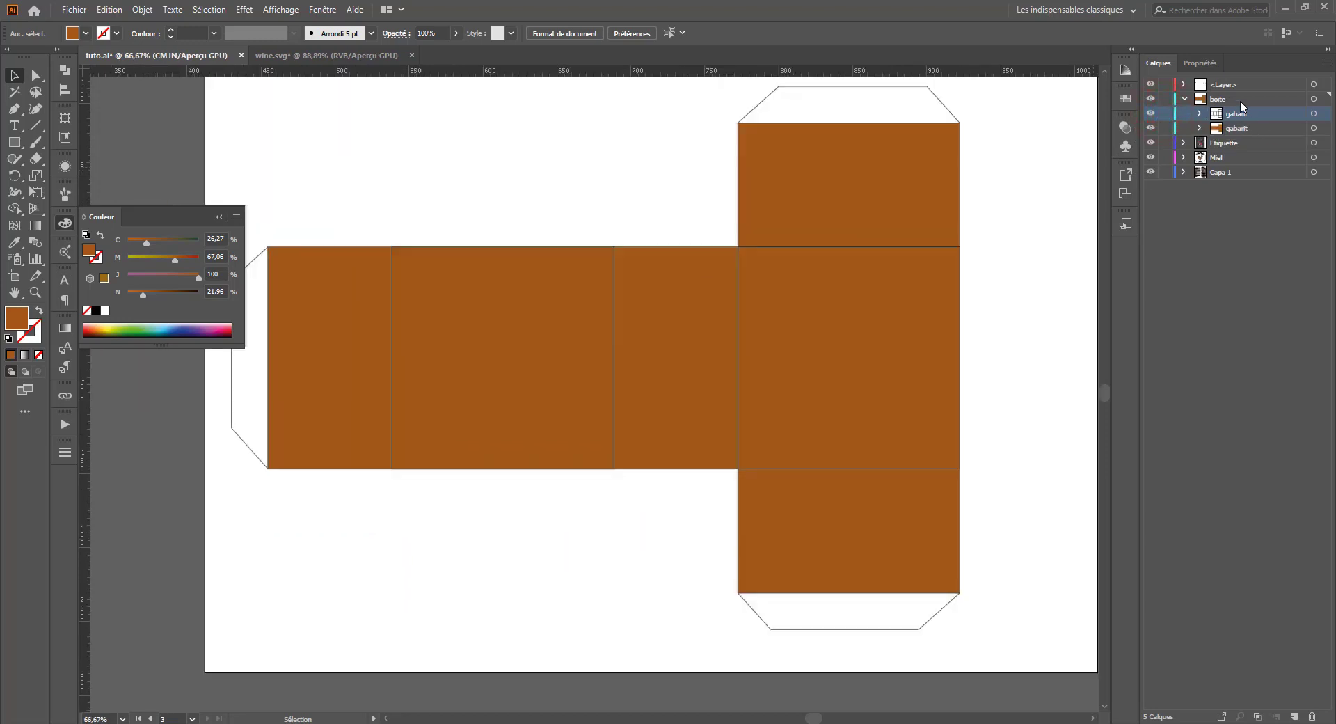
click(1313, 113)
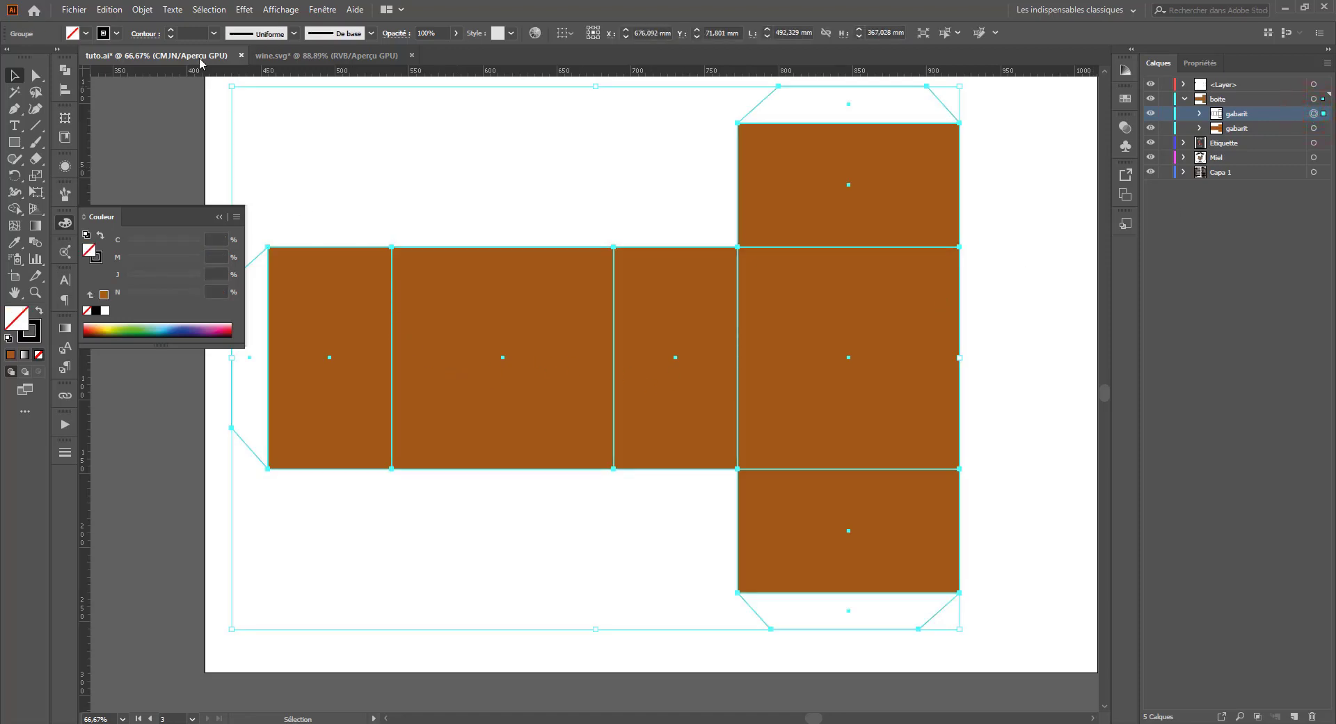
click(144, 33)
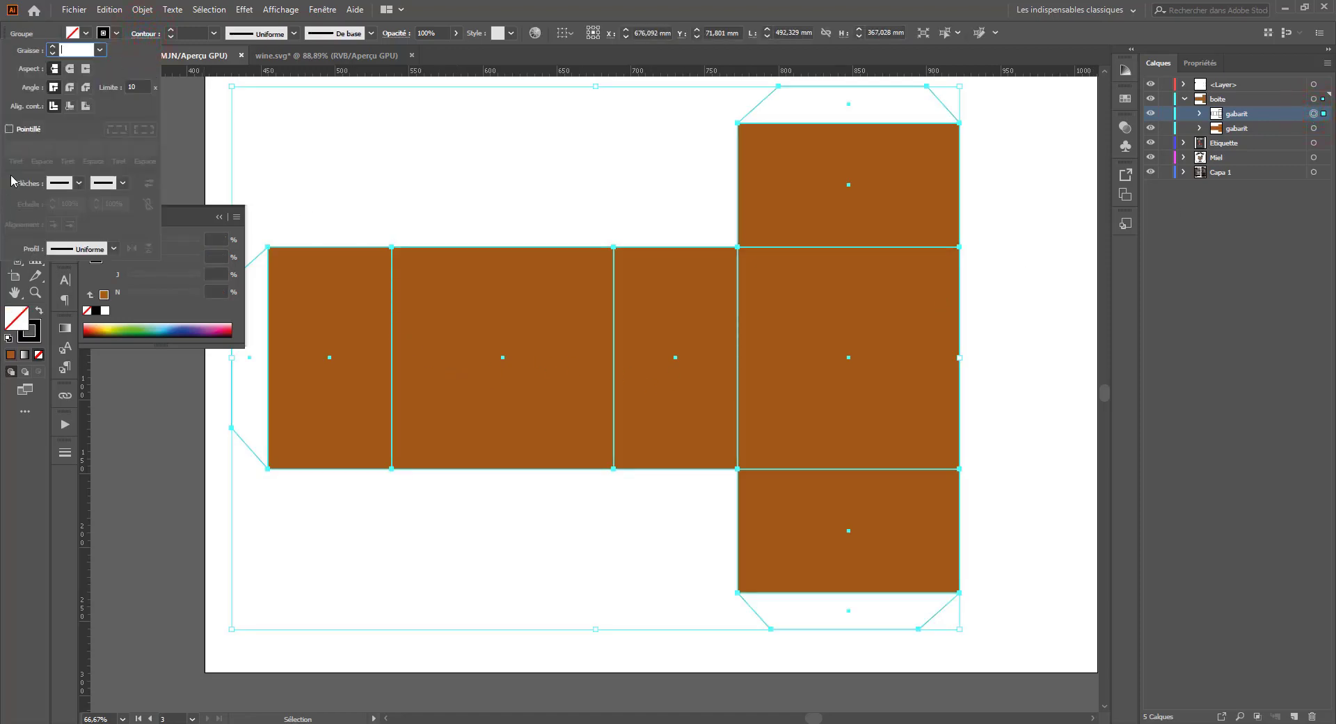
click(9, 128)
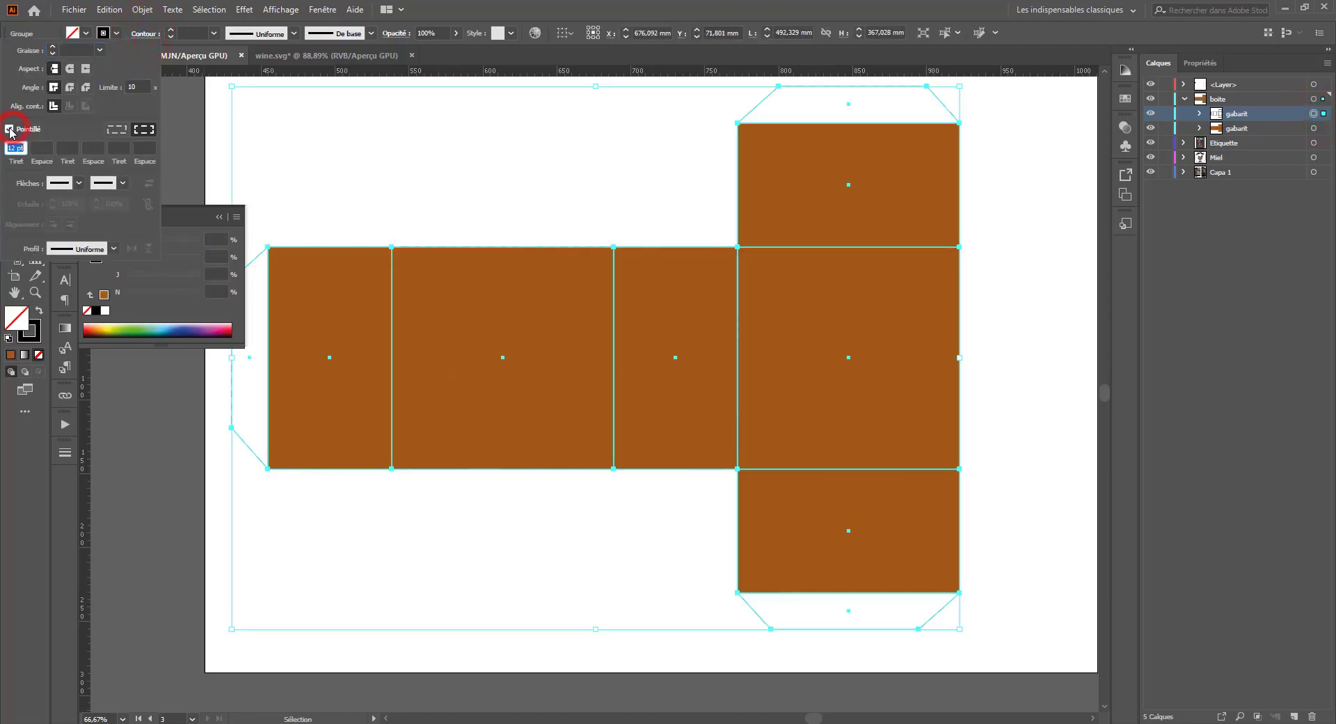
click(355, 200)
click(357, 202)
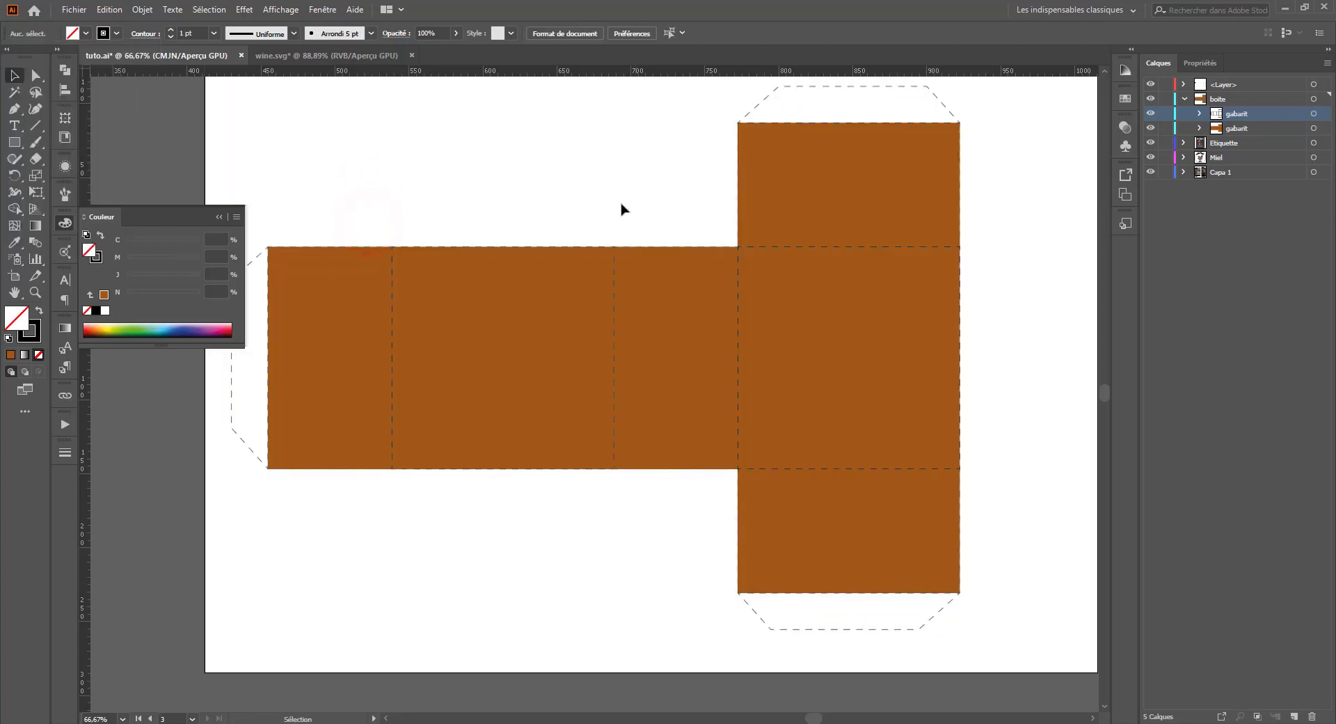
Step: Select the three glue flaps of the upper gabarit group and turn their dashed stroke into a solid line
drag(387, 163, 490, 191)
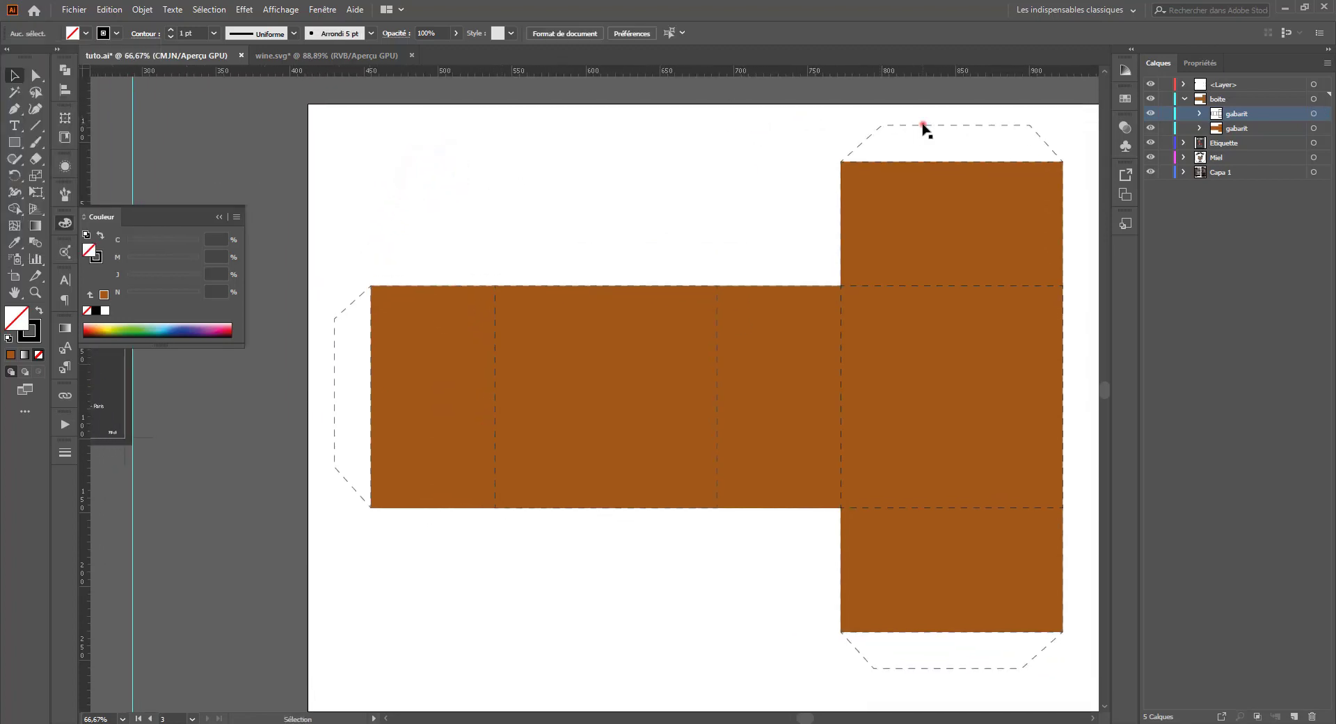
click(922, 125)
click(34, 75)
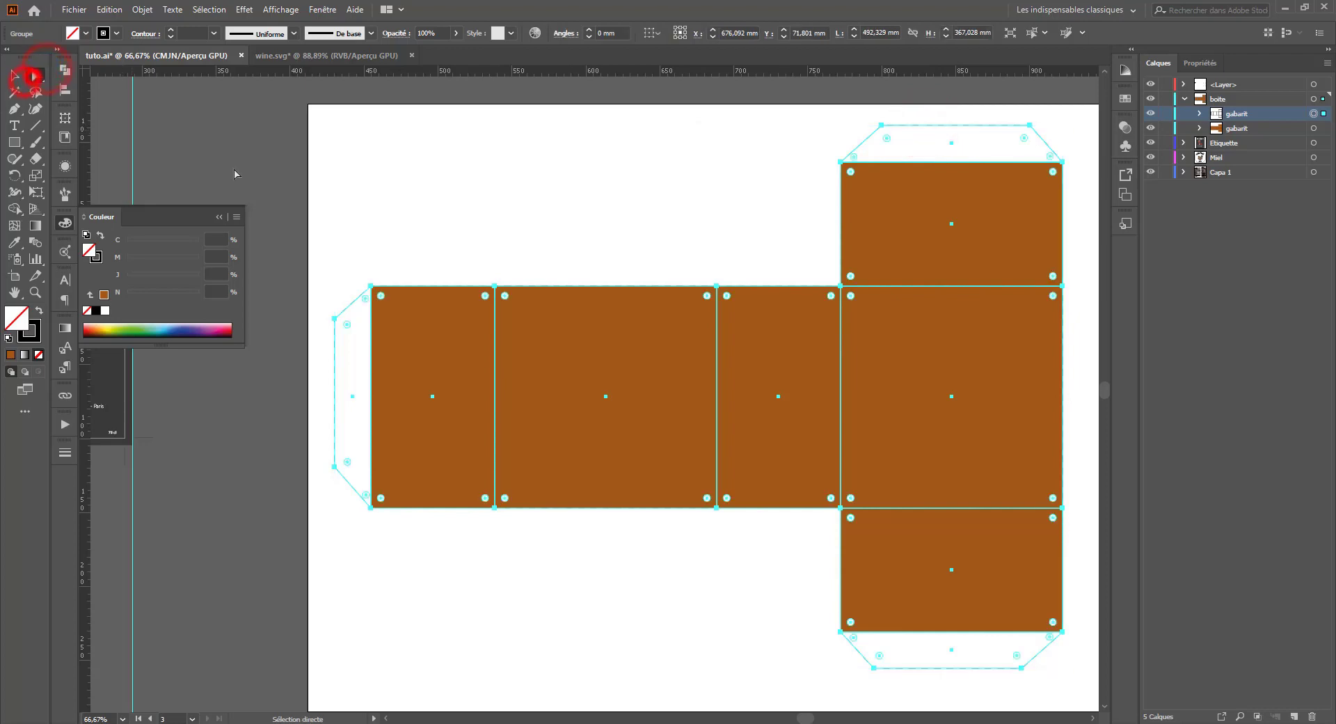
click(282, 183)
click(344, 307)
shift+click(901, 124)
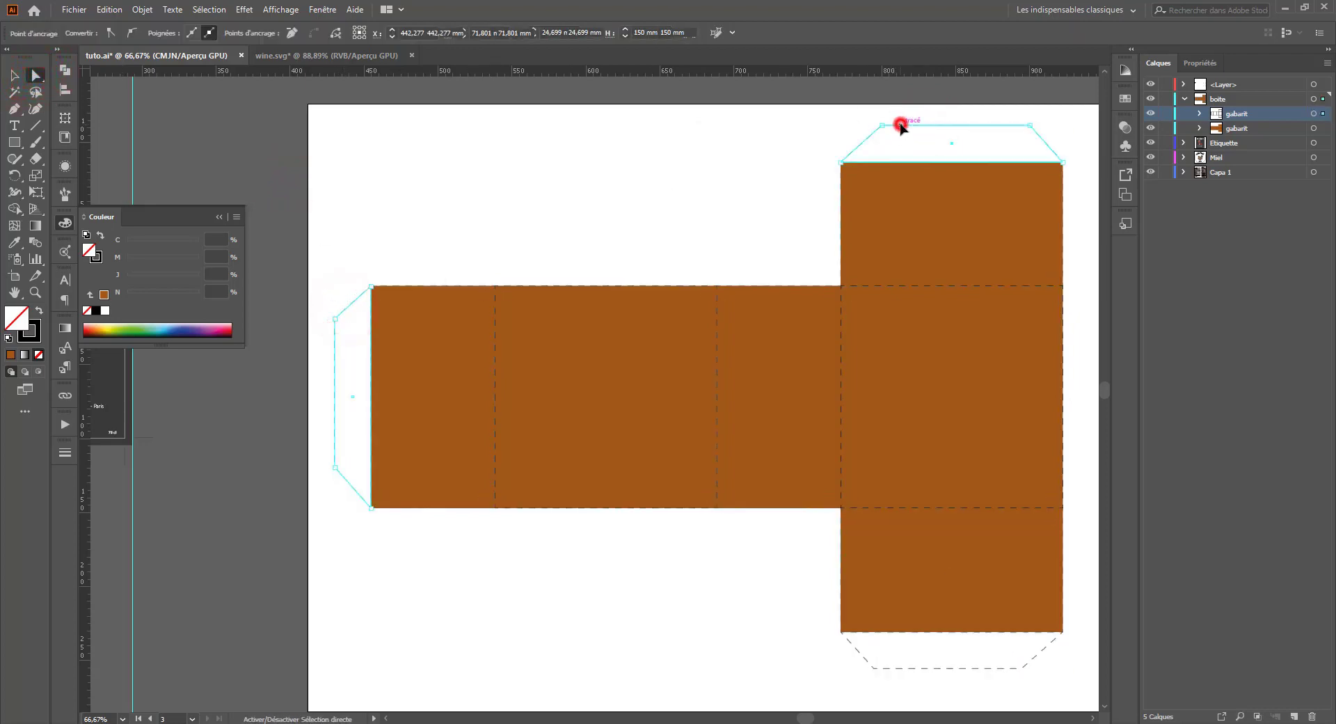
shift+click(878, 667)
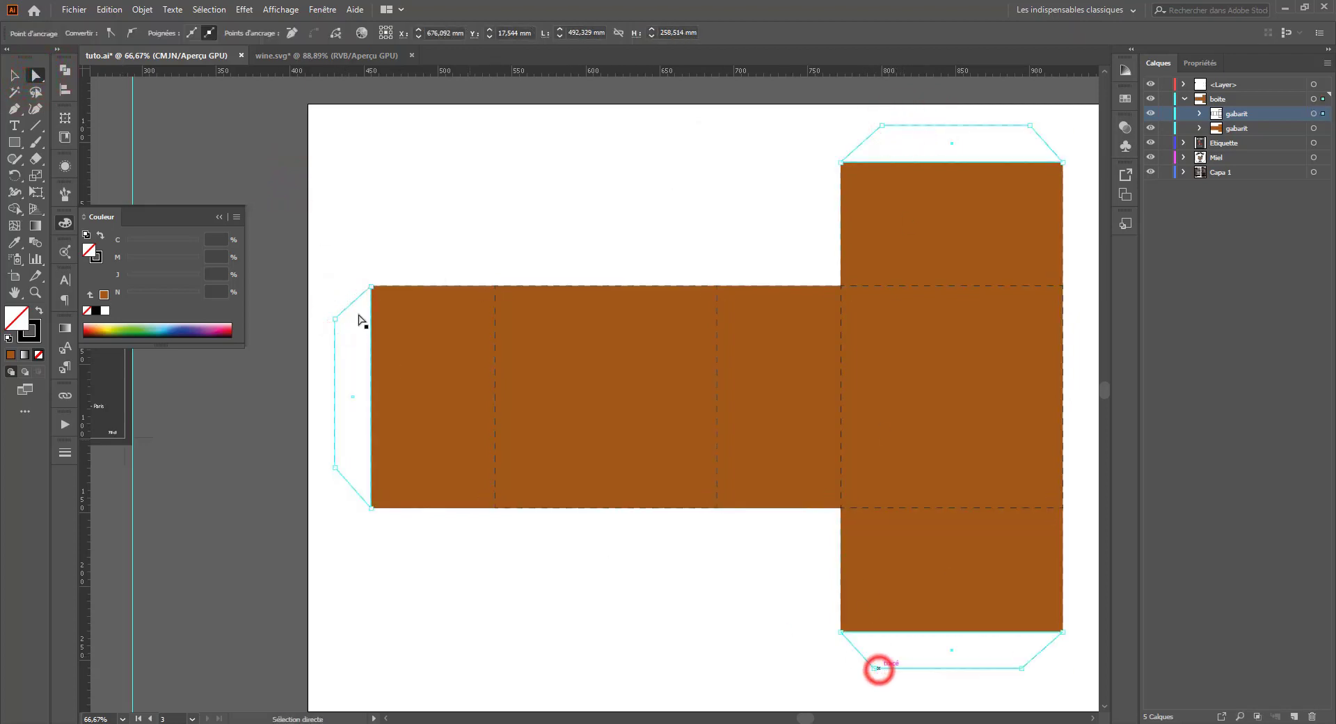
click(1212, 63)
click(1200, 237)
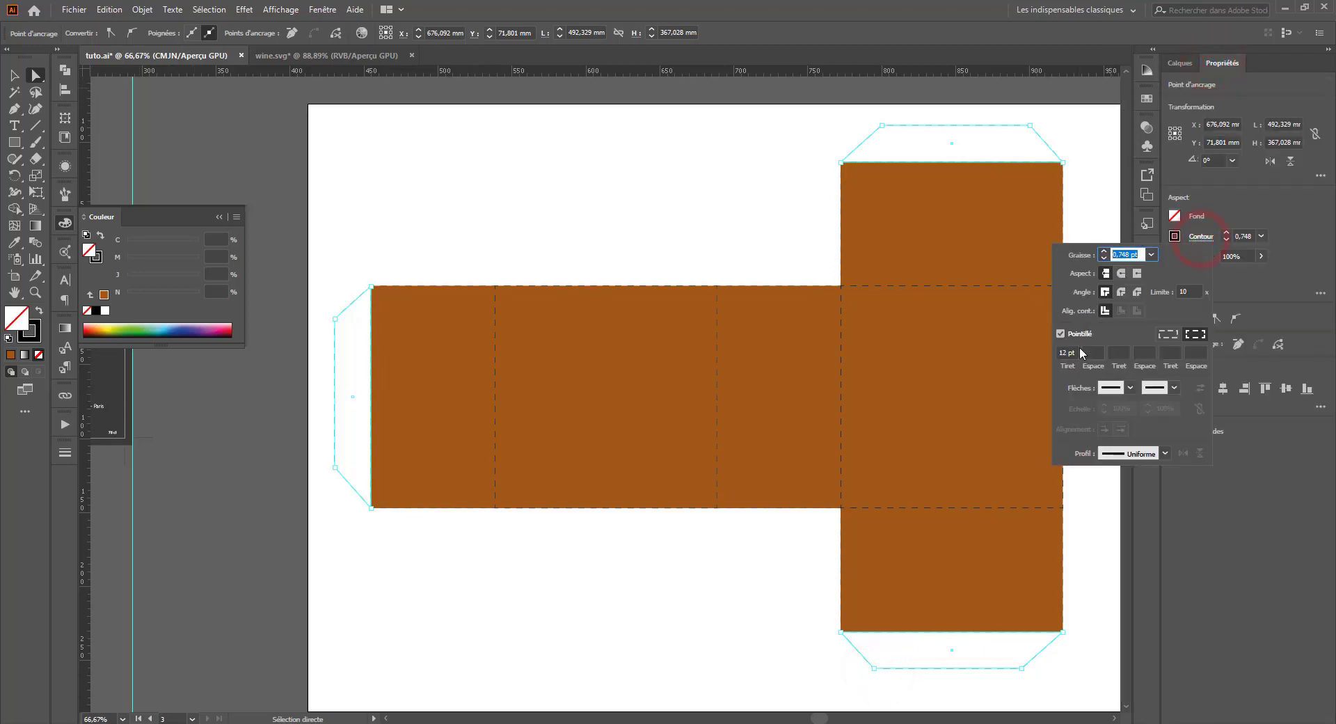
click(635, 206)
click(466, 223)
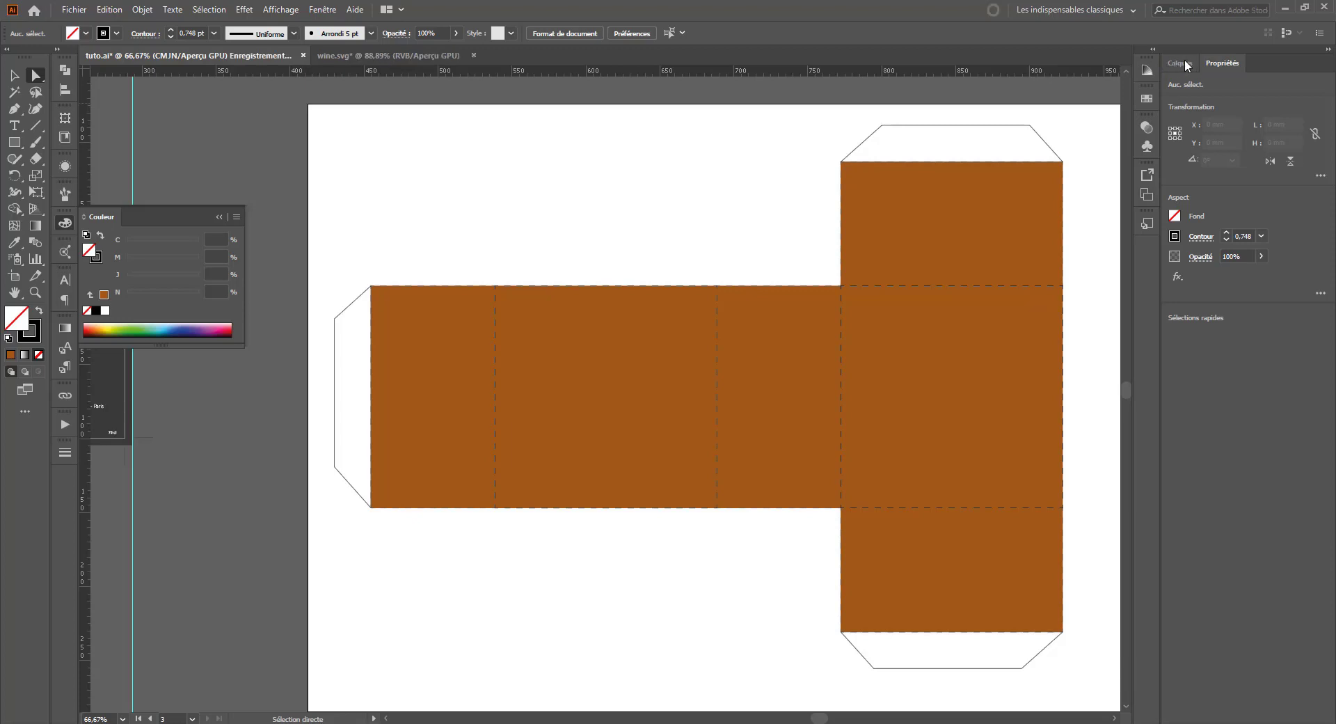
Step: Lock the upper gabarit group again and save the document
click(1181, 61)
key(ctrl+s)
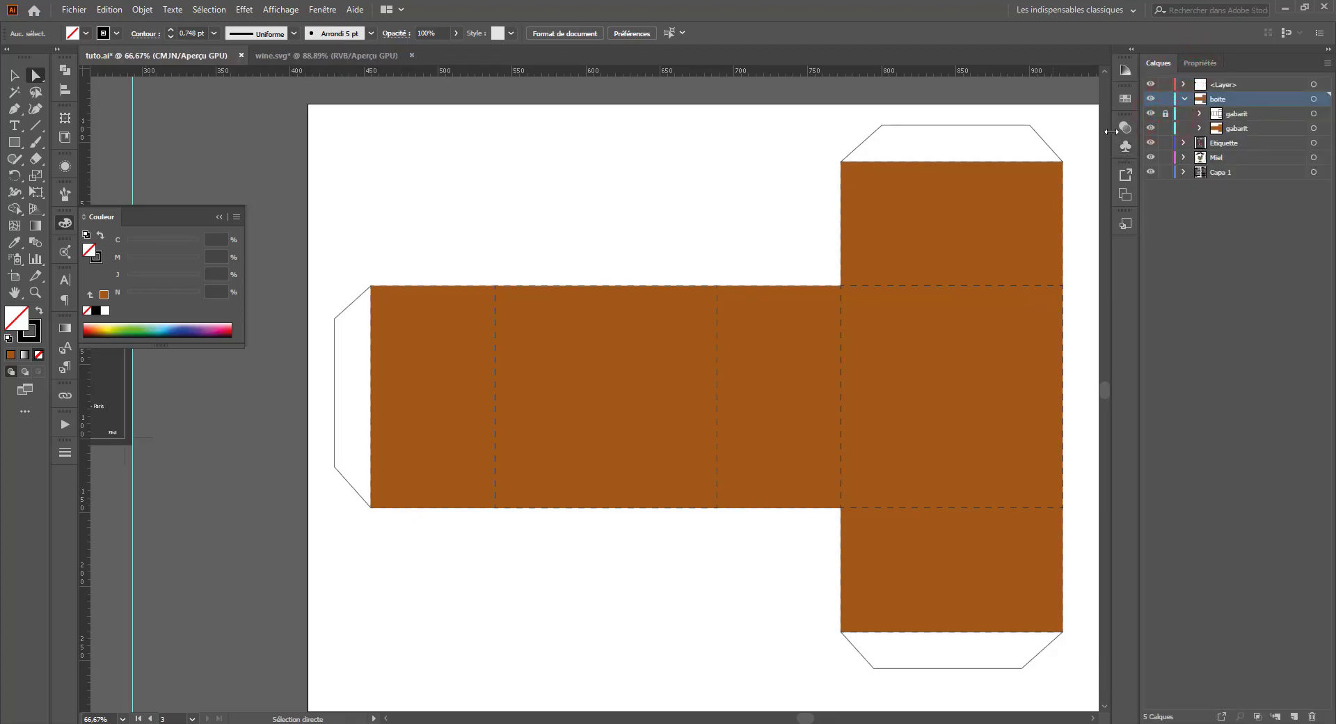
Step: Lock the <Layer>, Etiquette, Miel and Capa 1 layers so that only the boite layer stays editable, and clear the selection
key(ctrl+a)
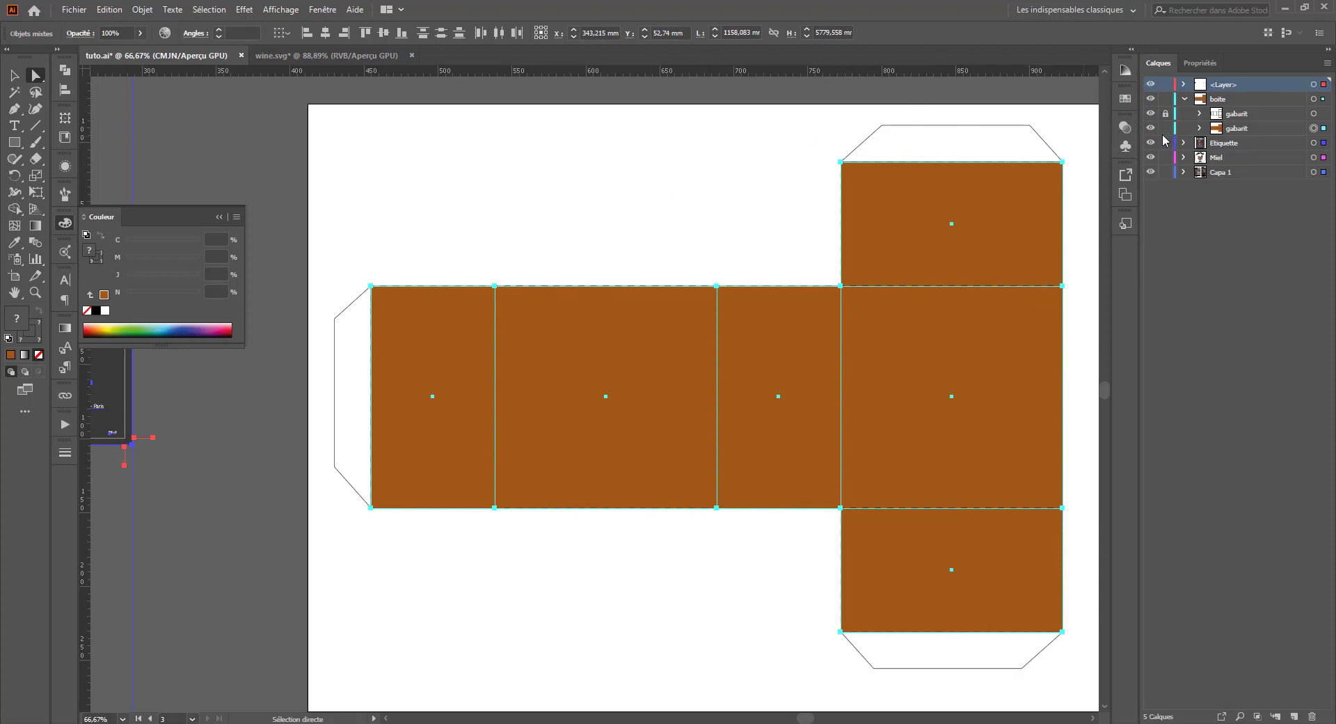
drag(1164, 146, 1165, 172)
click(1164, 84)
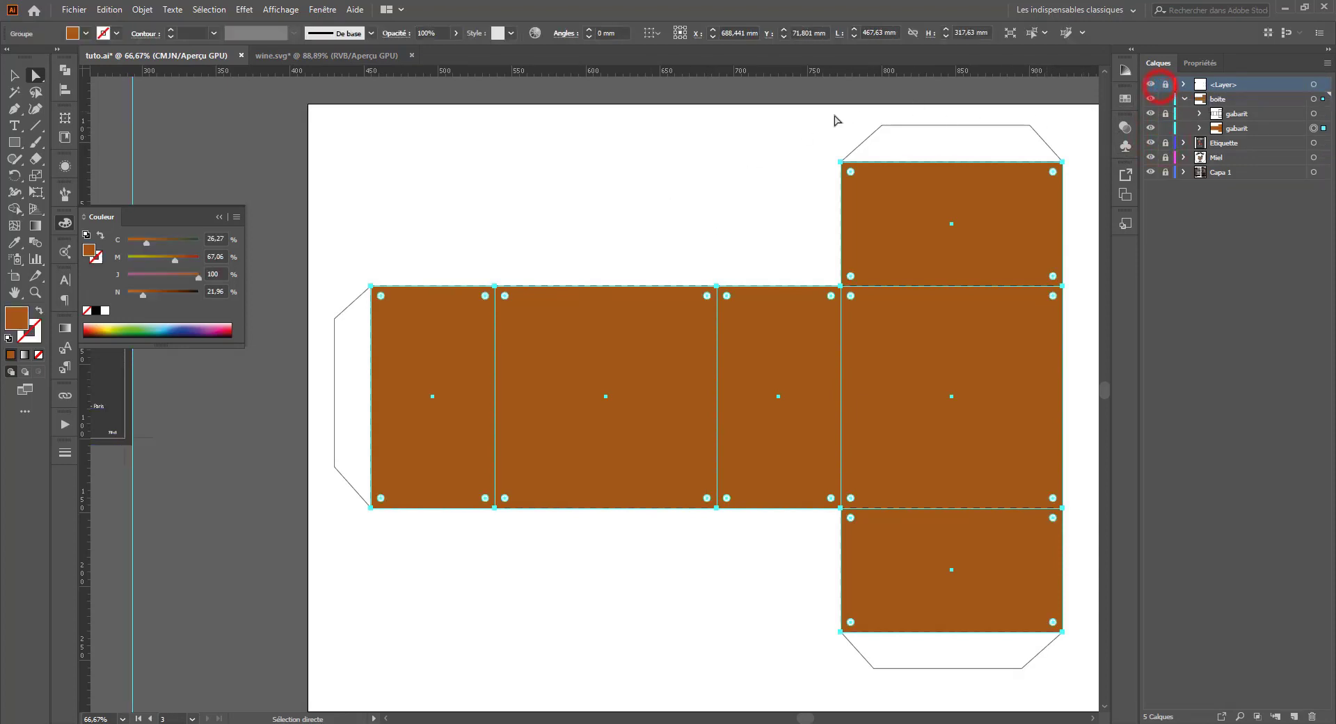
click(692, 208)
Step: Select all panels of the box net and darken their brown fill to C 18, M 67.06, J 85, N 56
drag(477, 235, 904, 349)
key(ctrl+minus)
key(ctrl+minus)
key(ctrl+minus)
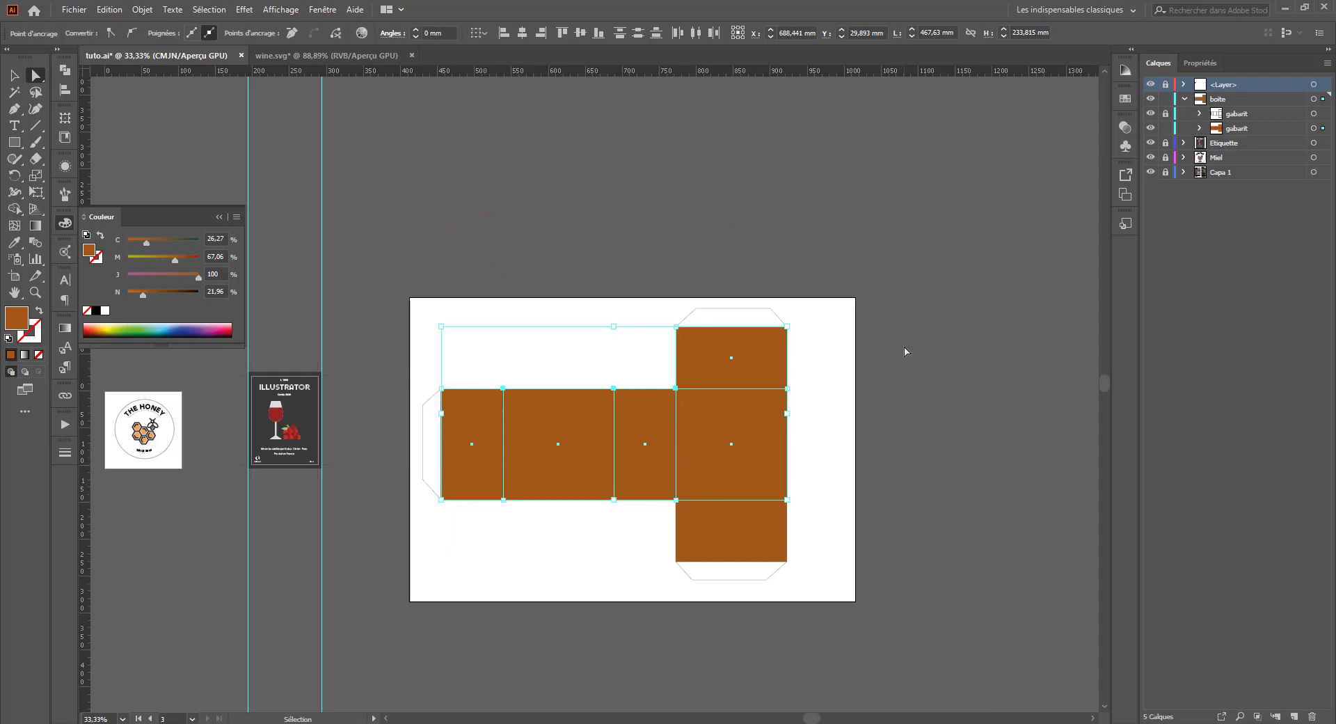
key(ctrl+plus)
key(ctrl+plus)
key(ctrl+plus)
key(ctrl+plus)
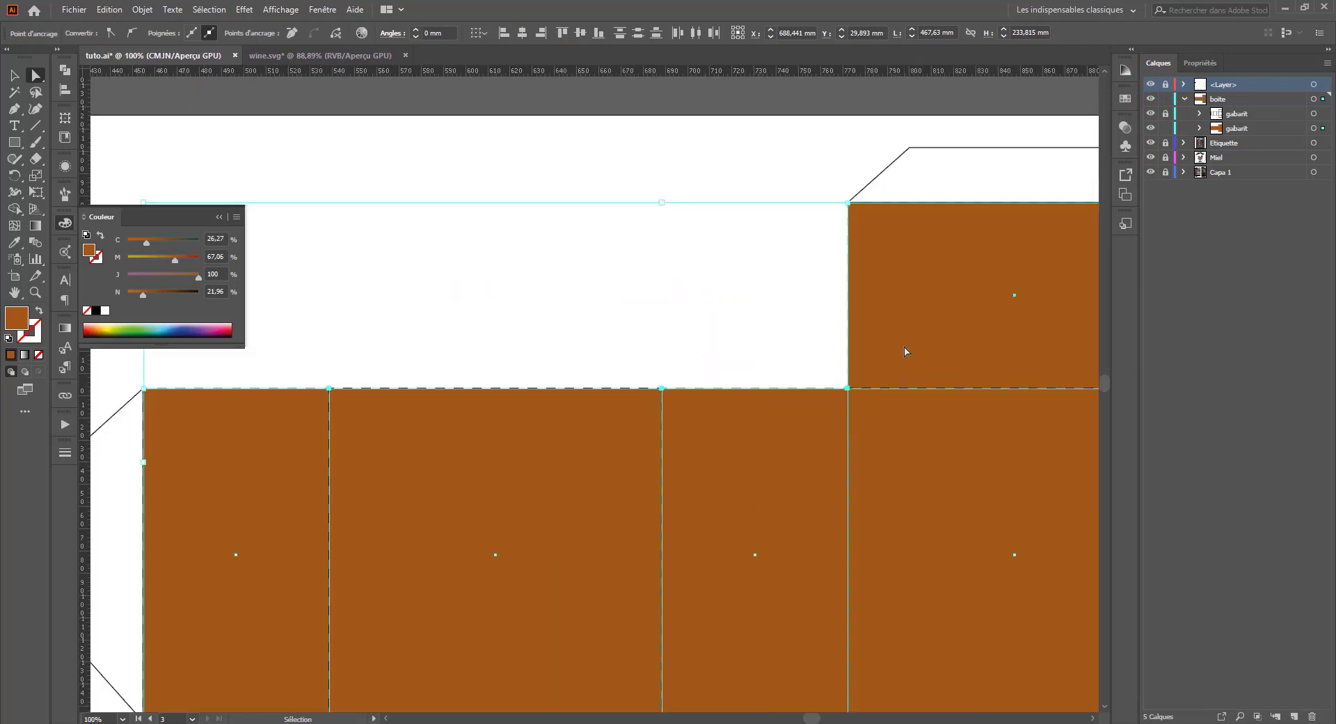
key(ctrl+minus)
drag(828, 382, 734, 286)
click(416, 221)
drag(278, 225, 803, 606)
drag(143, 294, 167, 297)
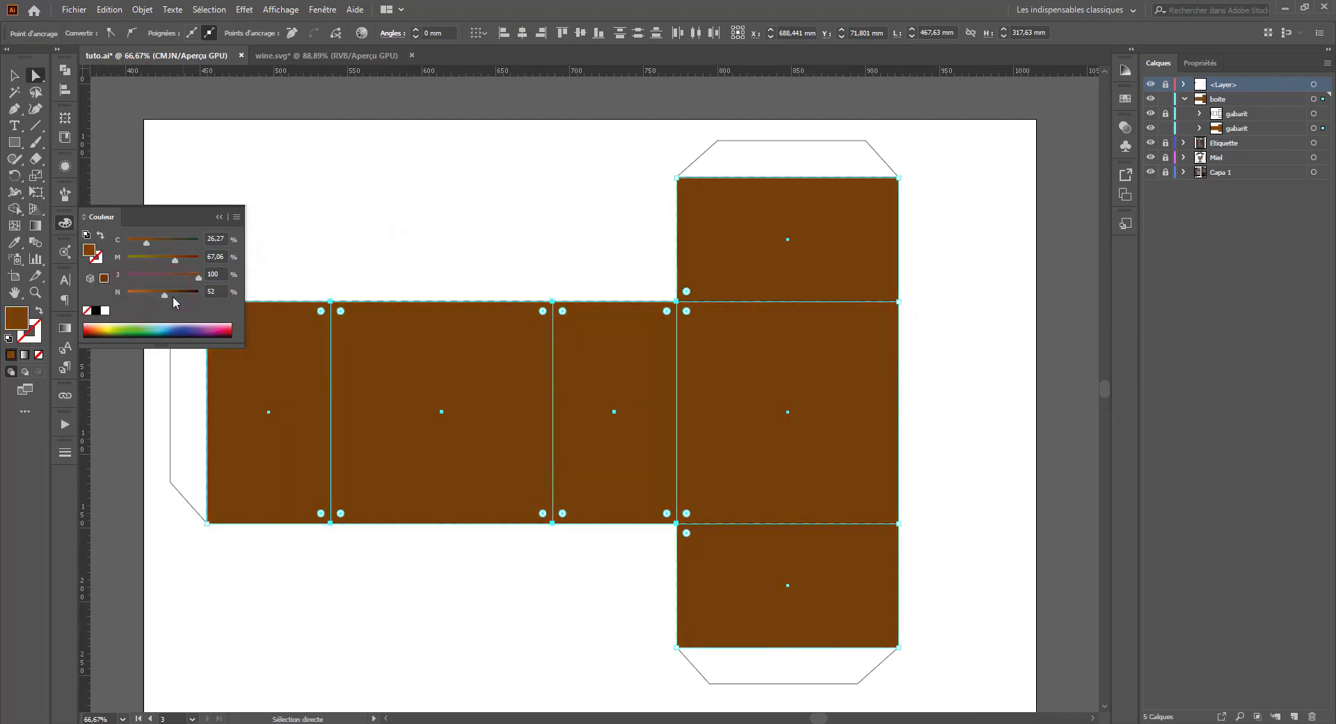
click(167, 295)
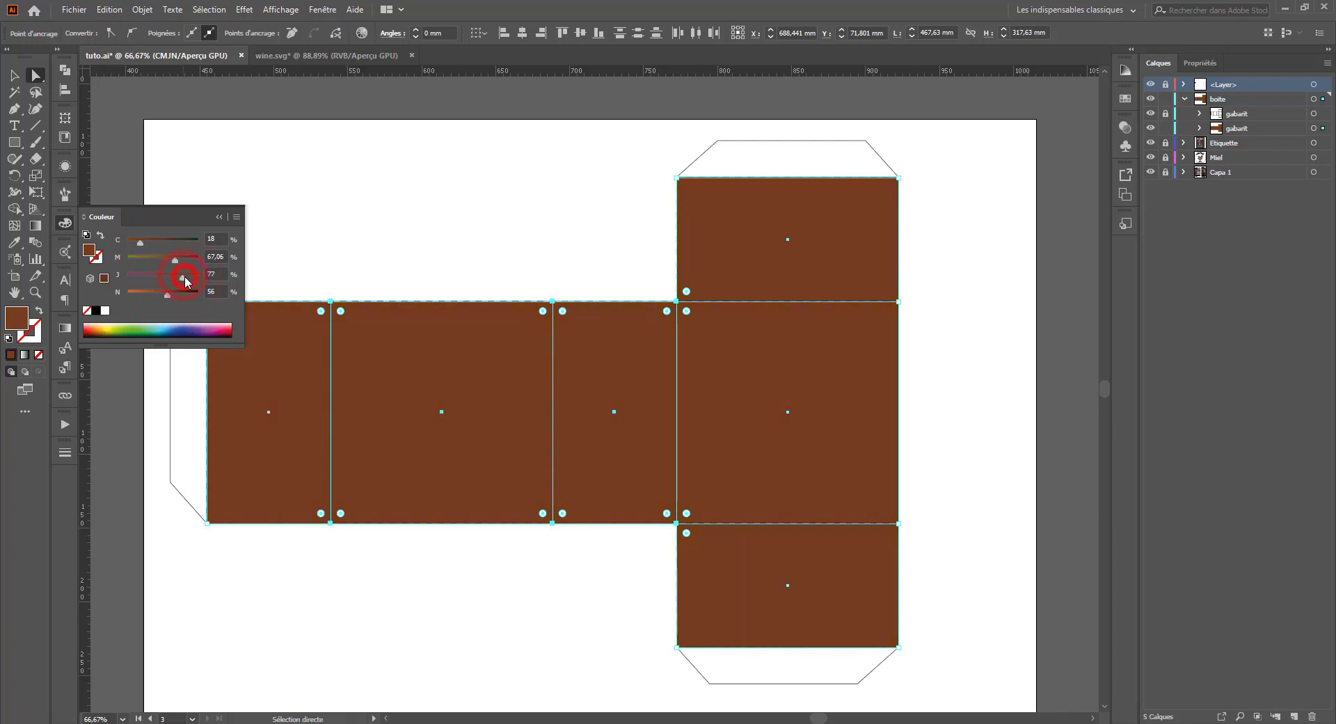
click(306, 219)
Step: Unlock the Capa 1 layer that holds the two nutrition labels outside the artboards
click(780, 351)
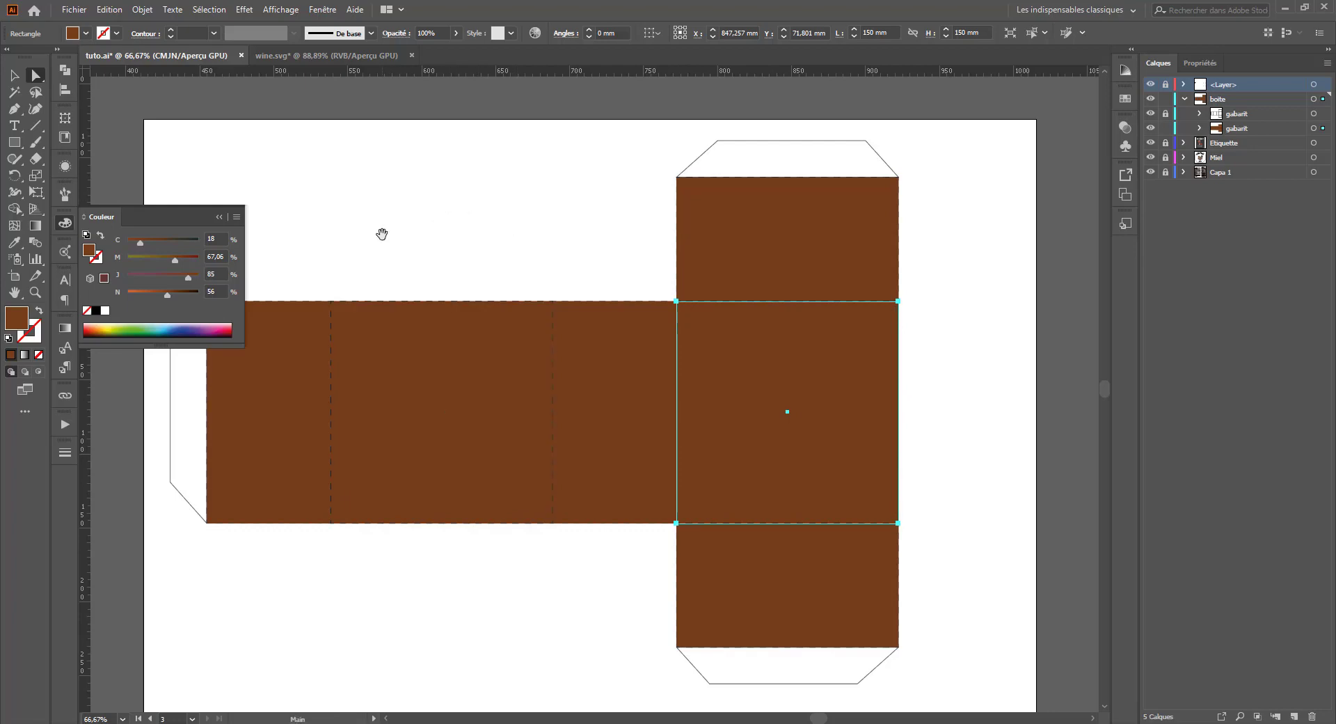
drag(382, 234, 513, 239)
drag(417, 237, 706, 248)
drag(436, 251, 1092, 250)
drag(522, 265, 772, 283)
click(529, 361)
click(599, 371)
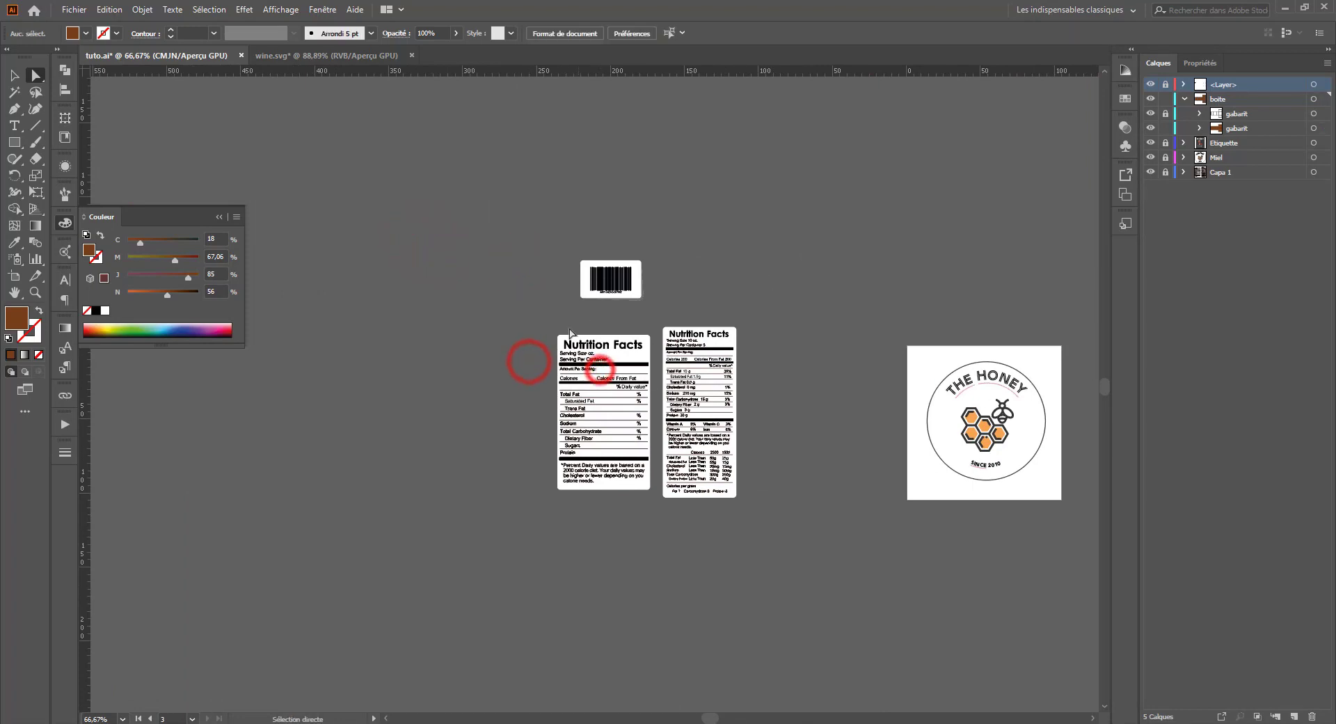
click(1166, 174)
click(606, 399)
click(492, 292)
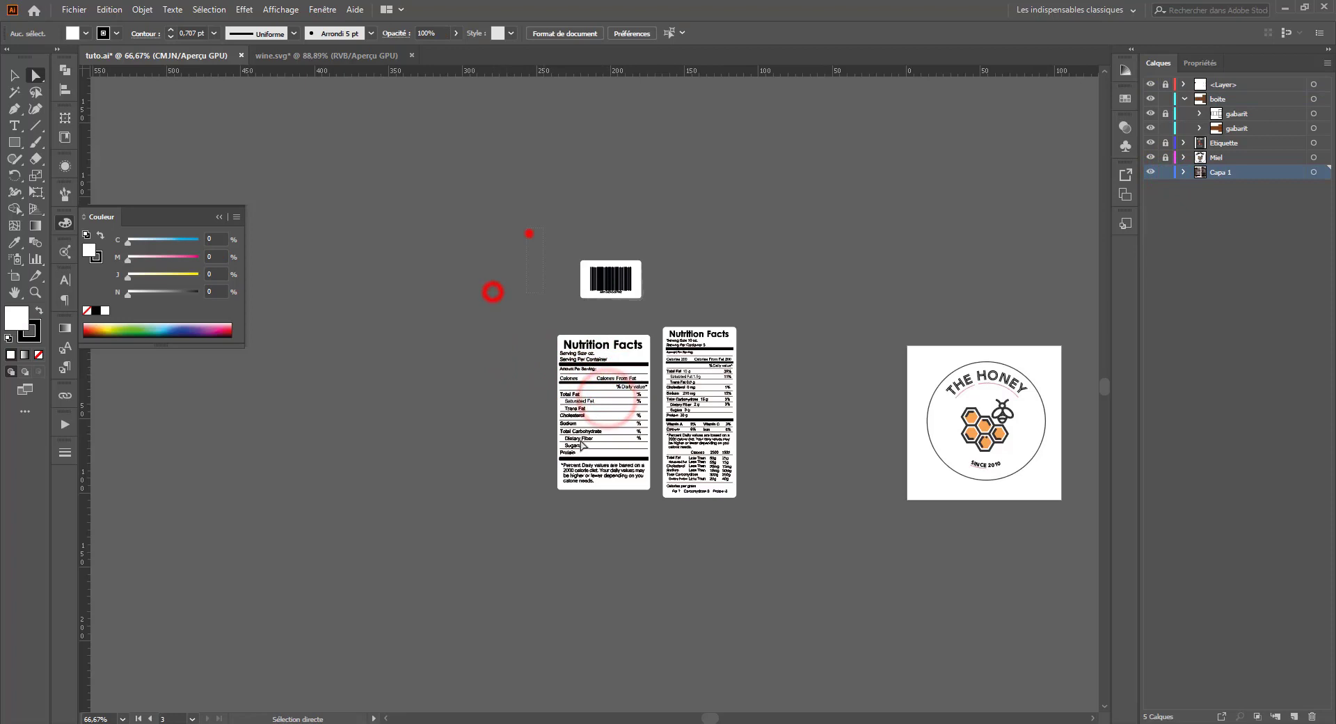
Step: Ungroup the two nutrition labels so that each can be selected on its own
drag(529, 233, 657, 508)
click(358, 213)
click(14, 75)
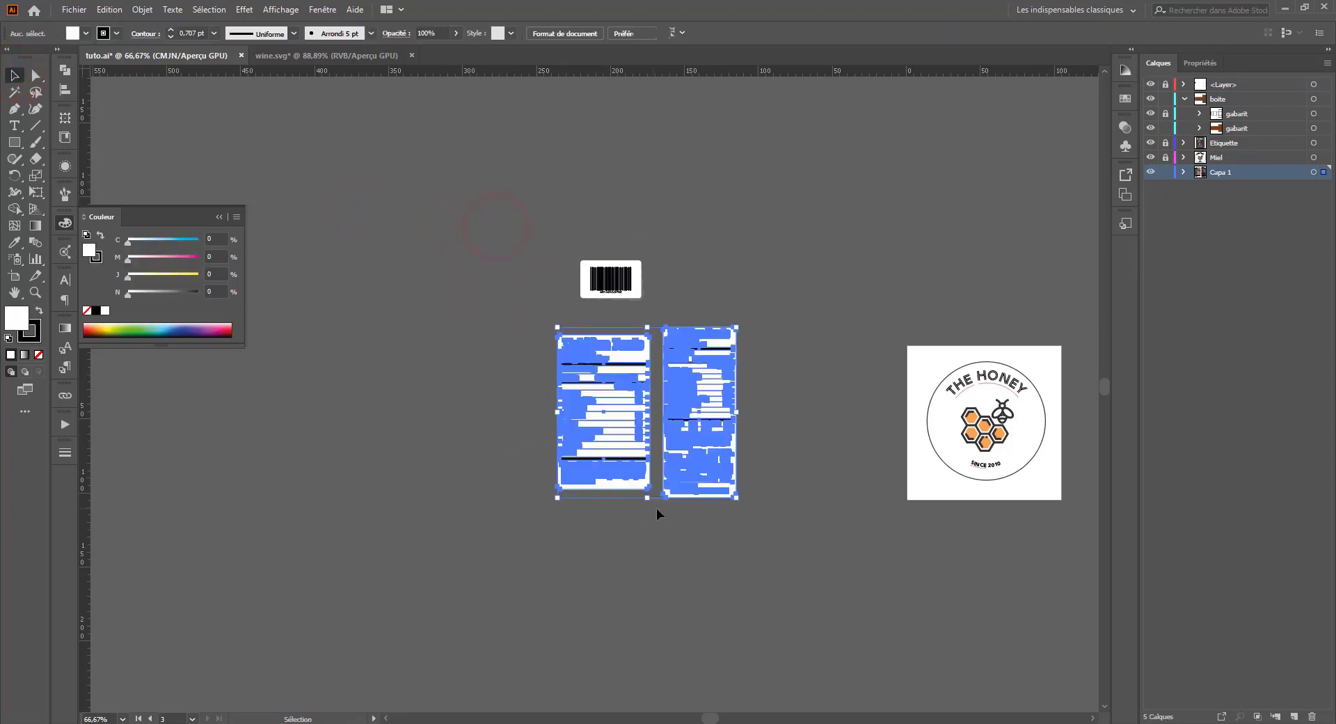
click(579, 322)
click(626, 402)
right_click(626, 396)
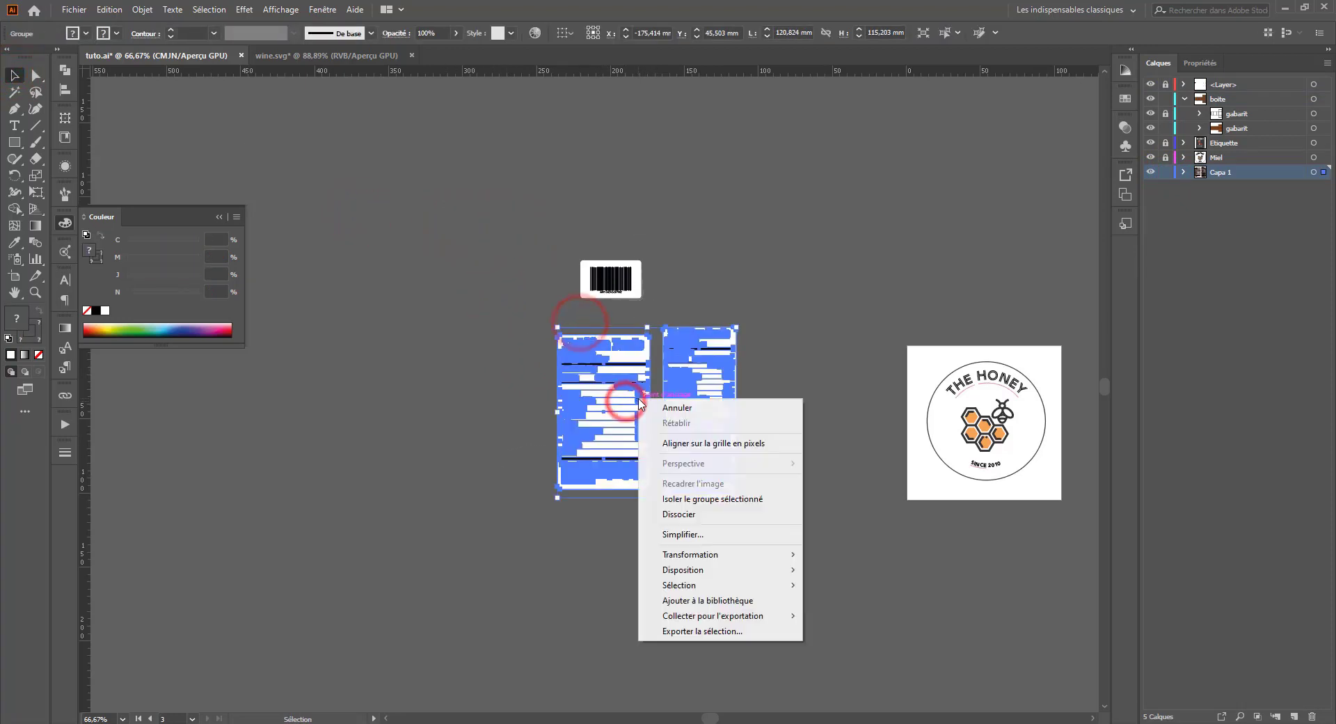
click(686, 514)
click(488, 497)
Step: Unlock <Layer> and cut the wider nutrition label together with the barcode
drag(531, 199, 625, 466)
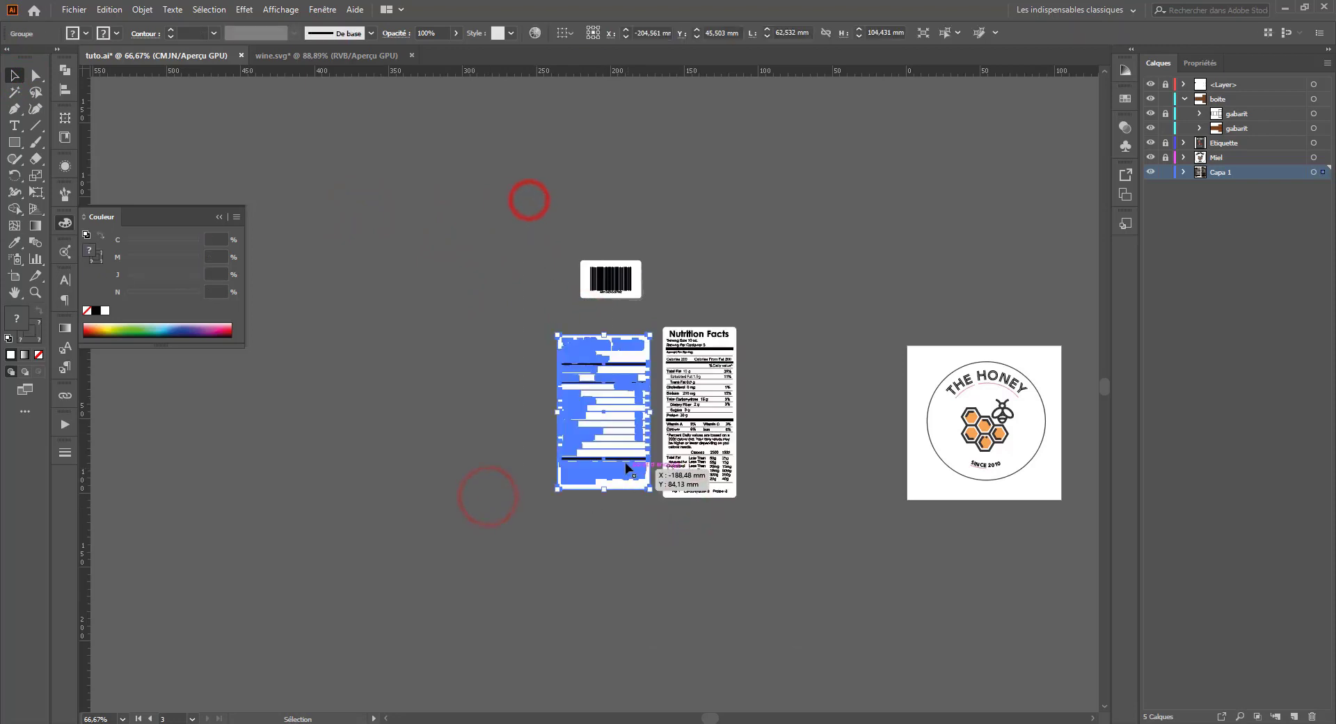
shift+click(611, 300)
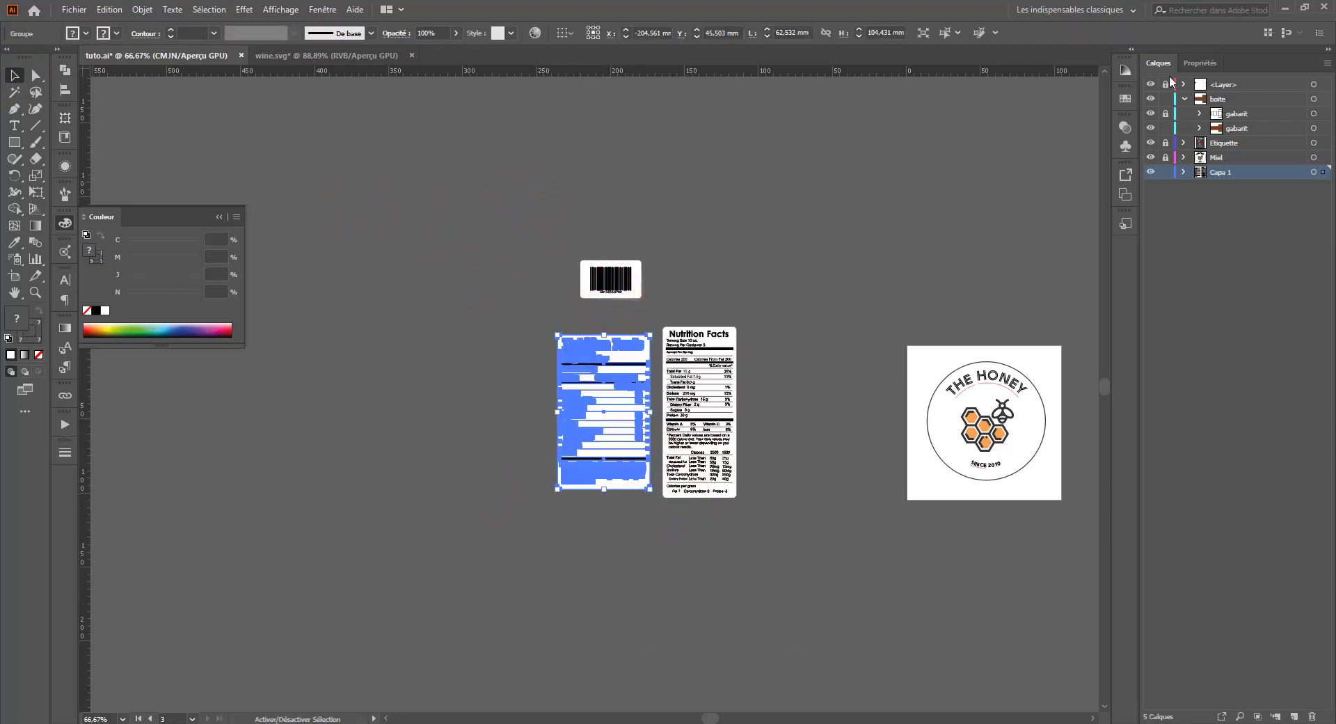
shift+click(607, 280)
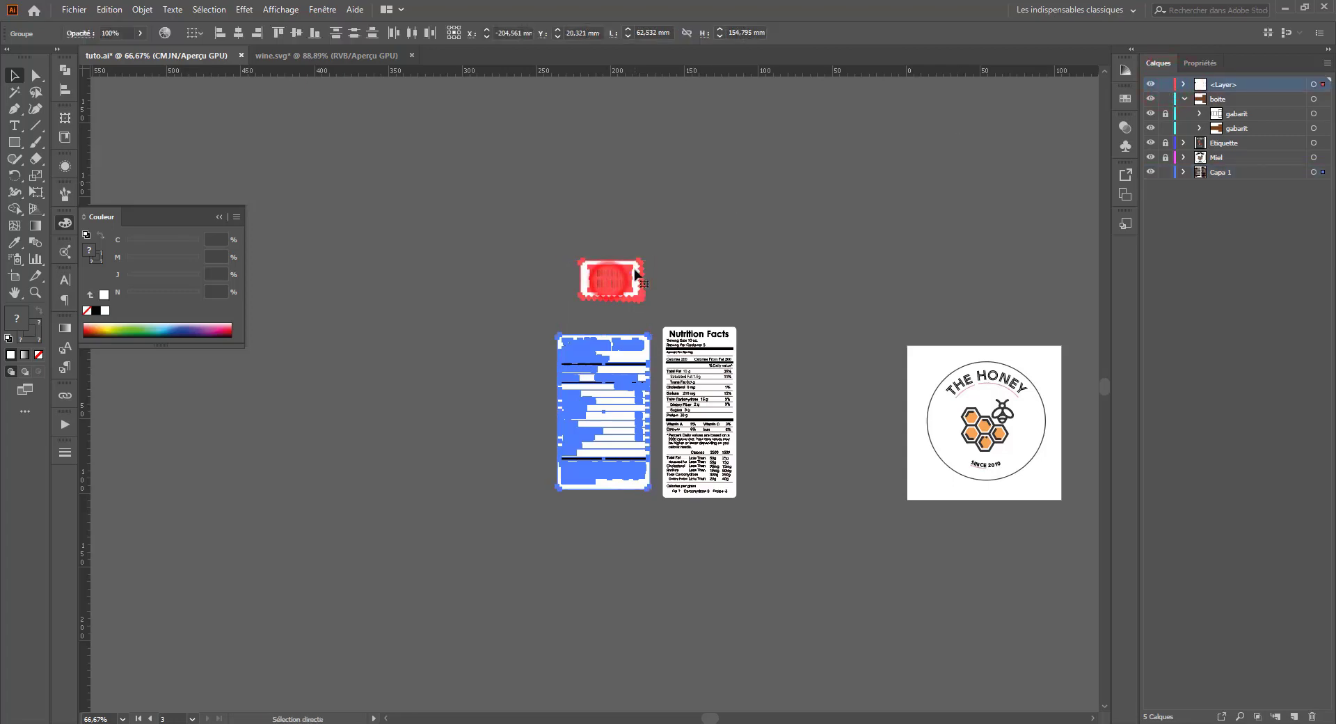
key(Delete)
Step: Paste the nutrition label and barcode onto the box net and move the label into the unlocked gabarit group
scroll(821, 251, right, 10)
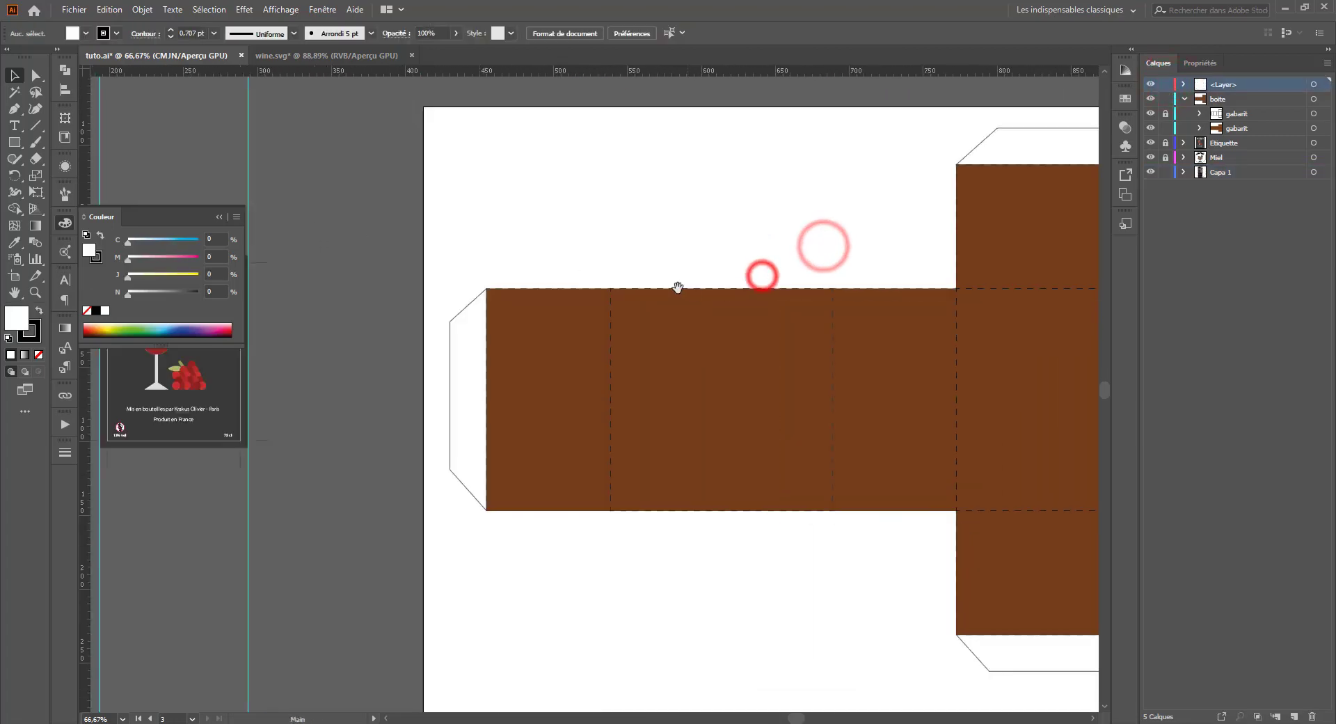
key(ctrl+z)
click(656, 215)
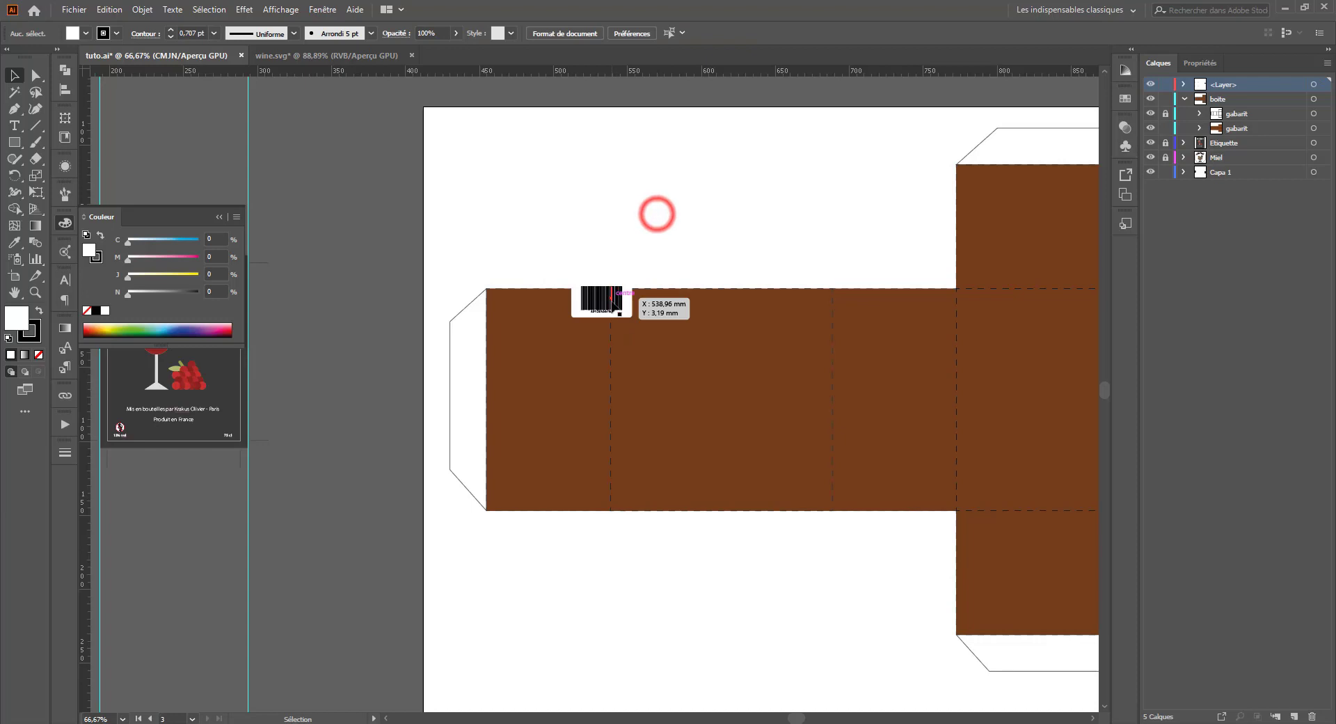
key(ctrl+z)
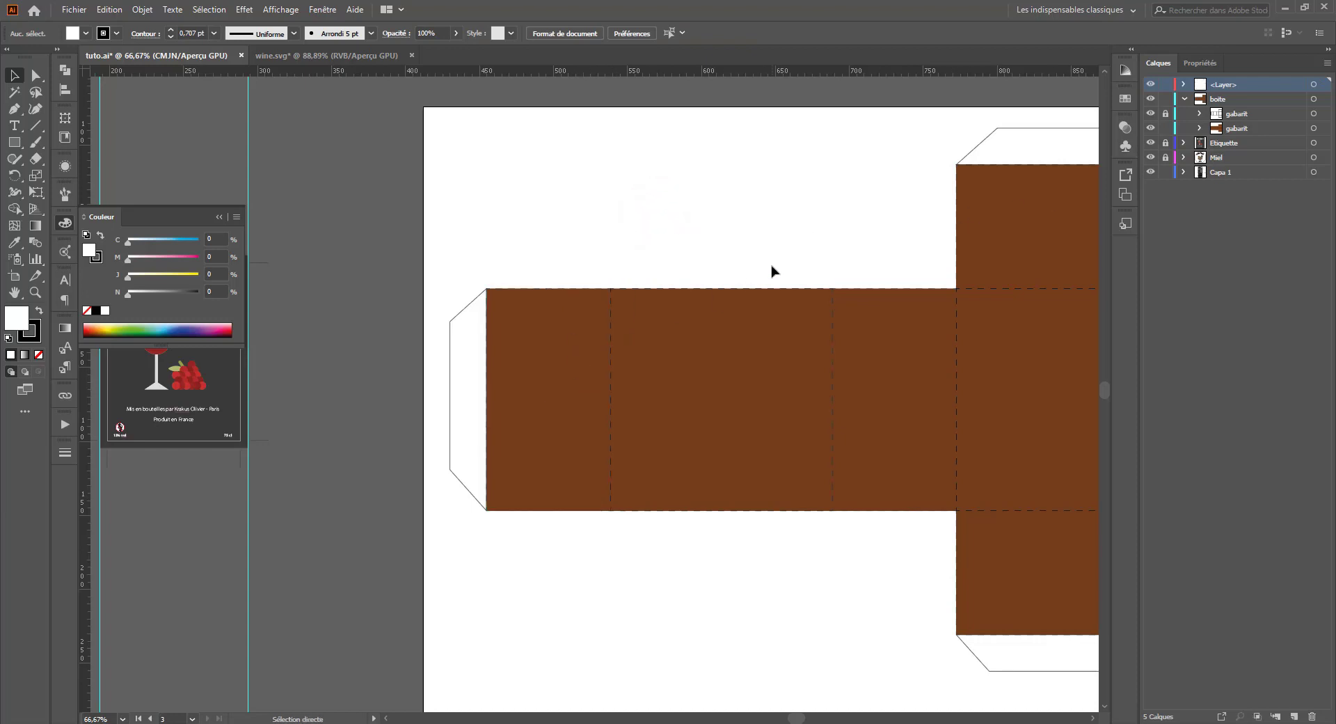
key(ctrl+v)
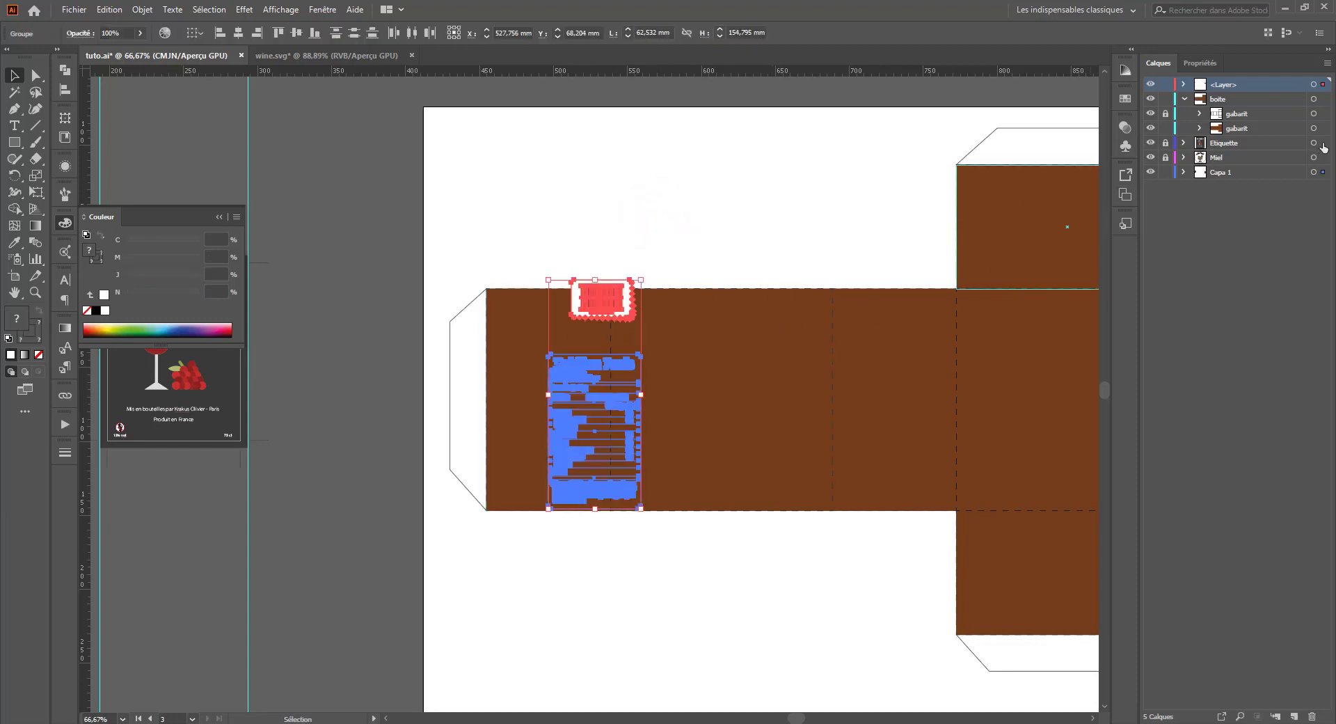
drag(1321, 173, 1323, 128)
click(725, 164)
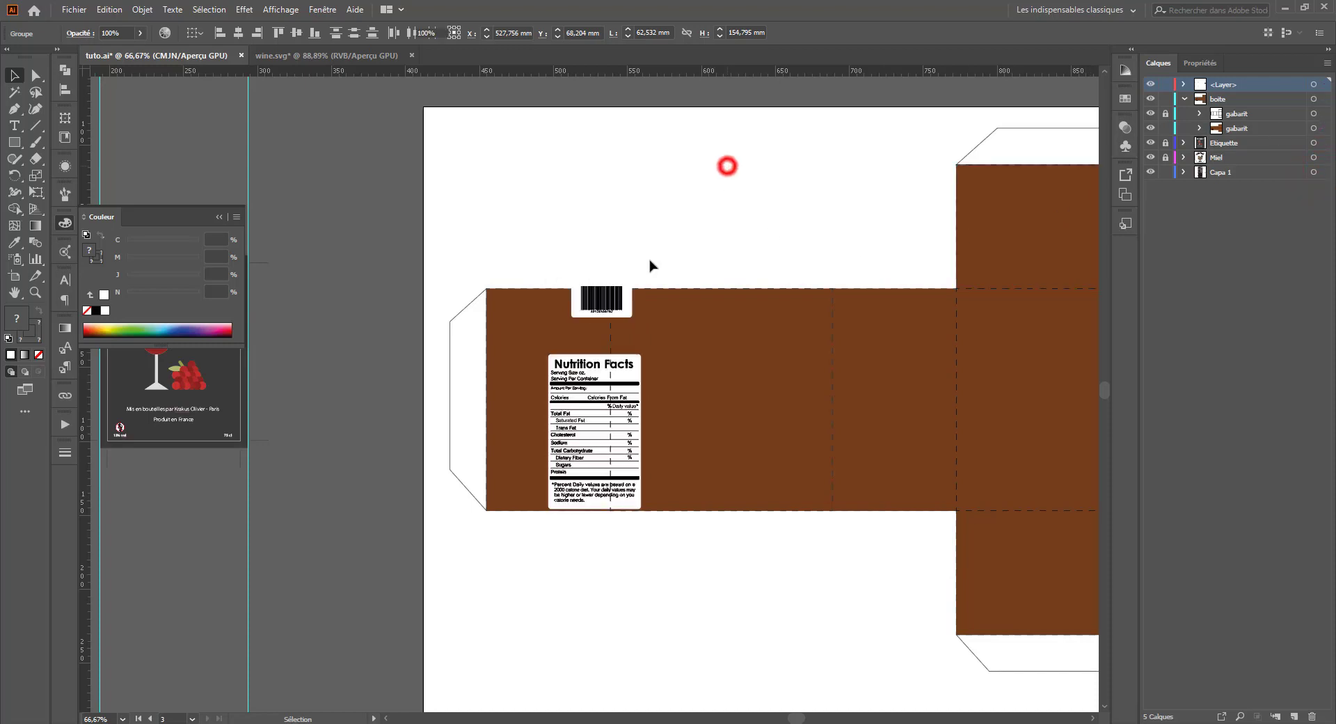
Step: Shrink the barcode to about 19.5 × 12.4 mm and place it in the lower-right corner of the net's wide second panel
click(587, 301)
drag(612, 304, 782, 480)
key(ctrl+plus)
scroll(686, 546, up, 2)
scroll(686, 545, left, 3)
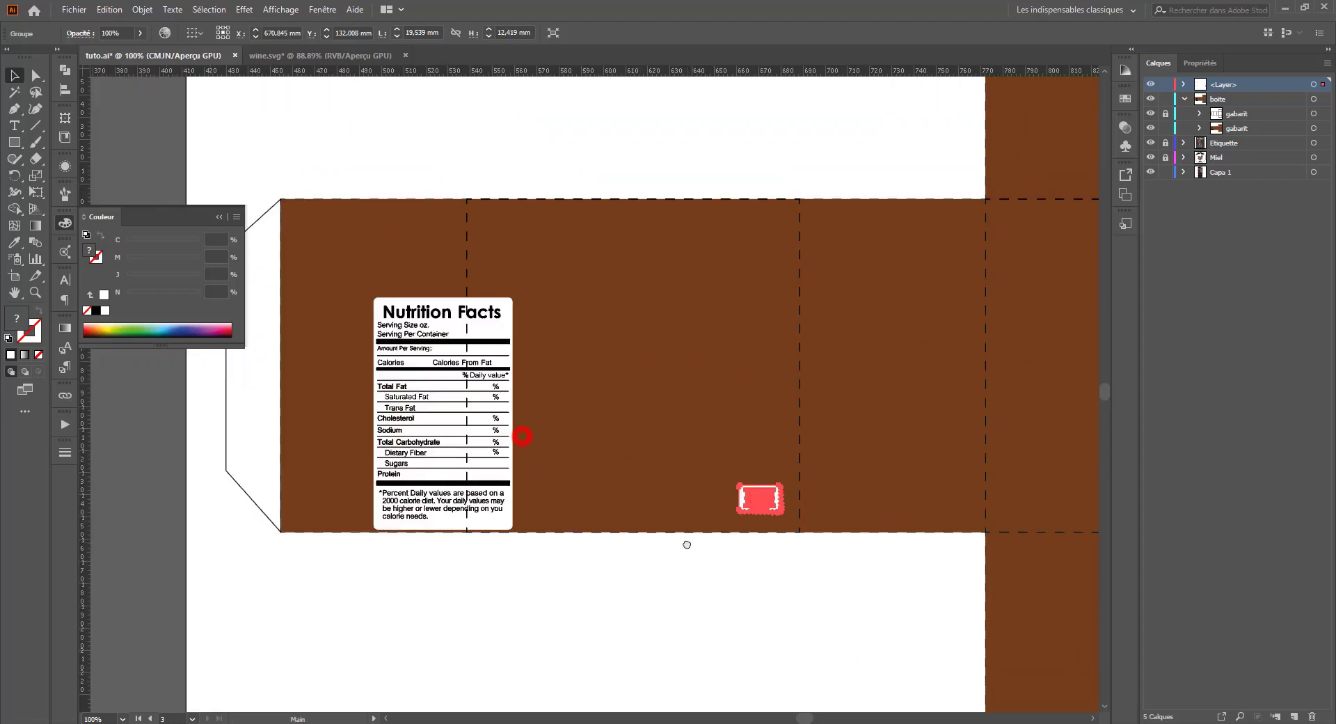
click(687, 617)
drag(755, 518, 763, 527)
click(698, 564)
Step: Select only the nutrition label's group inside gabarit and place it in the upper-left part of the wide second panel
click(476, 466)
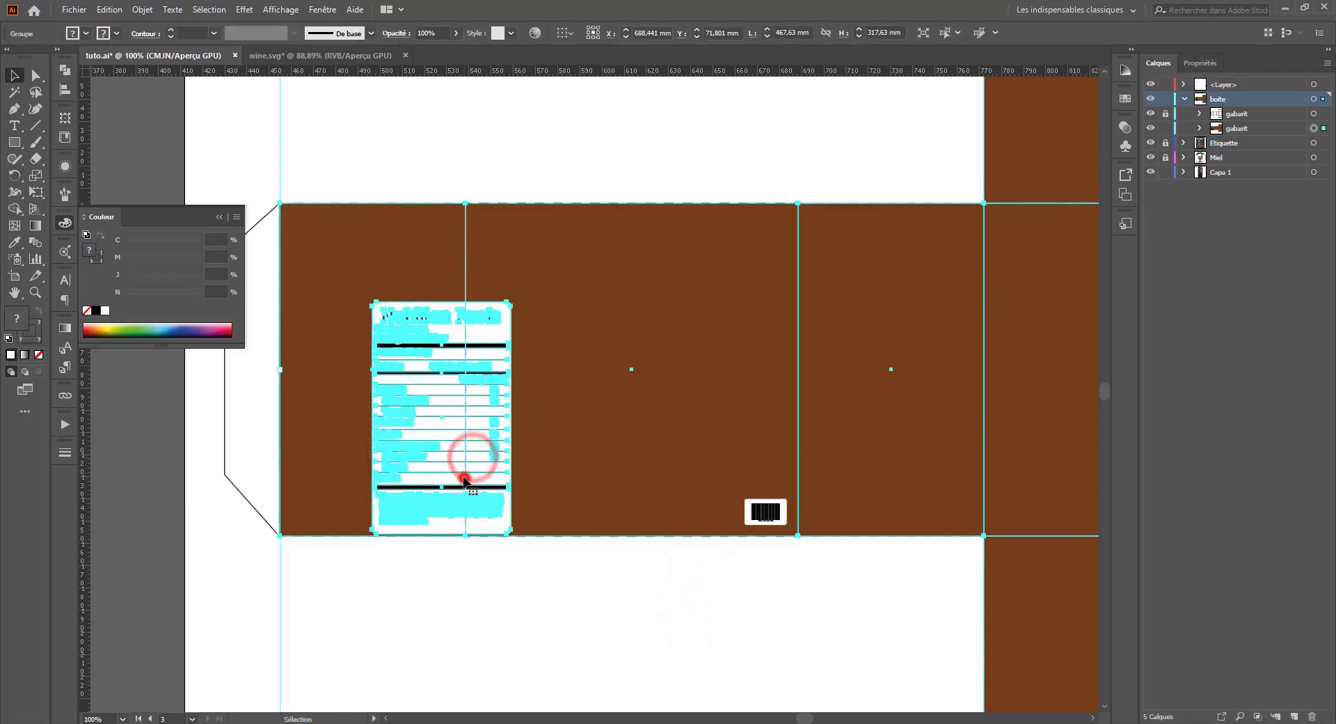
click(490, 141)
click(469, 430)
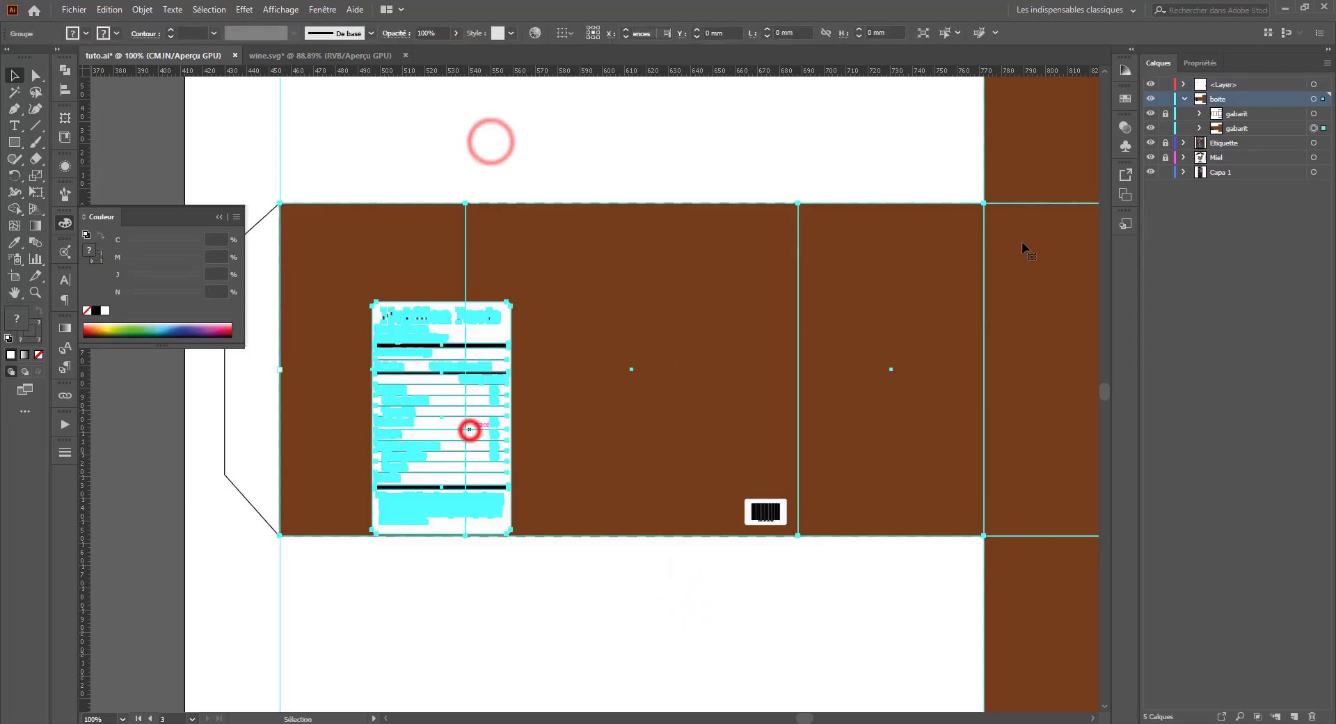
click(1199, 128)
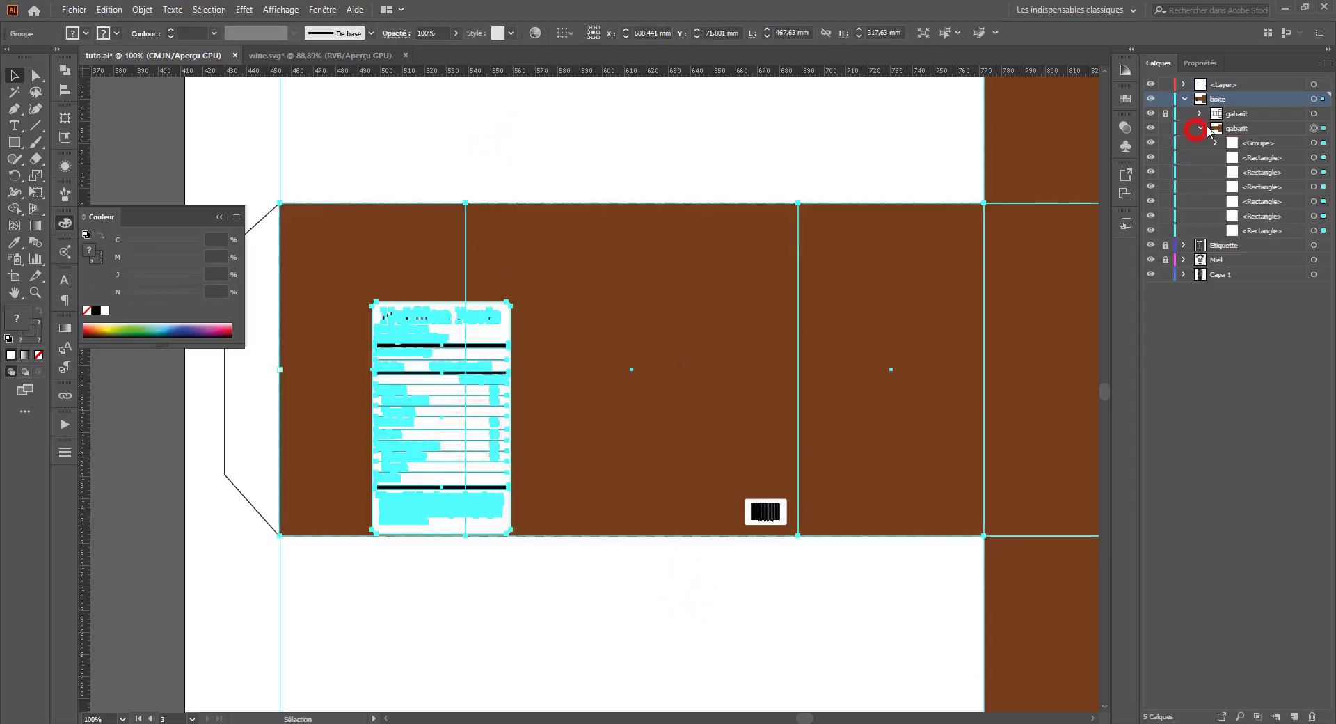
click(1314, 143)
drag(465, 418, 580, 331)
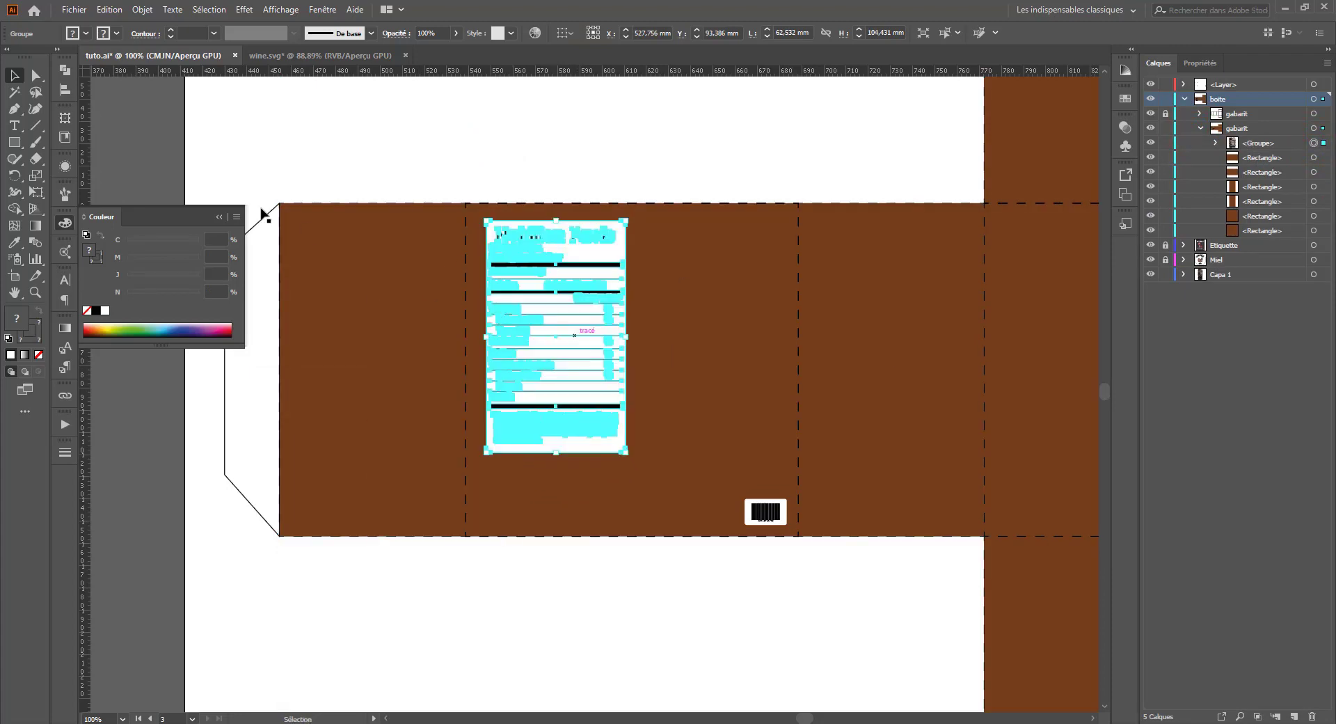
Step: Create an area text box of about 68.7 × 29.8 mm with lorem ipsum placeholder text beside the nutrition label
click(14, 125)
drag(636, 226, 790, 292)
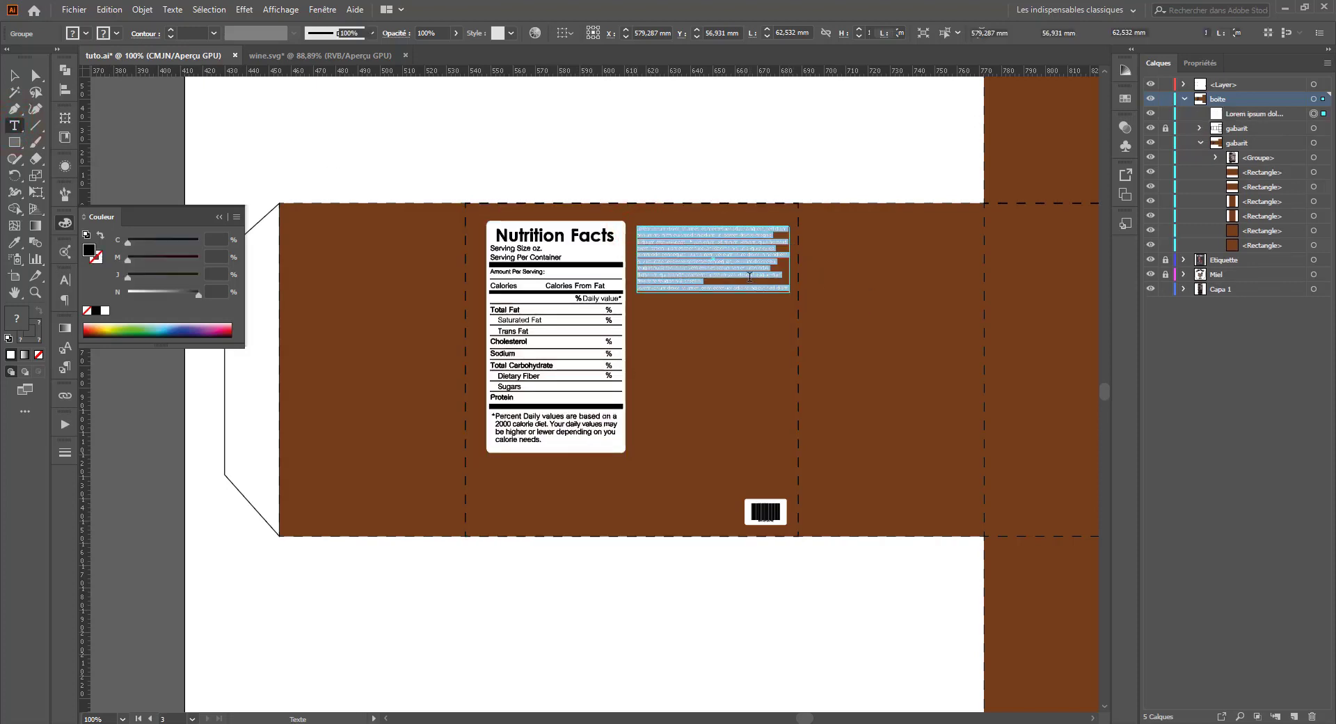
click(550, 33)
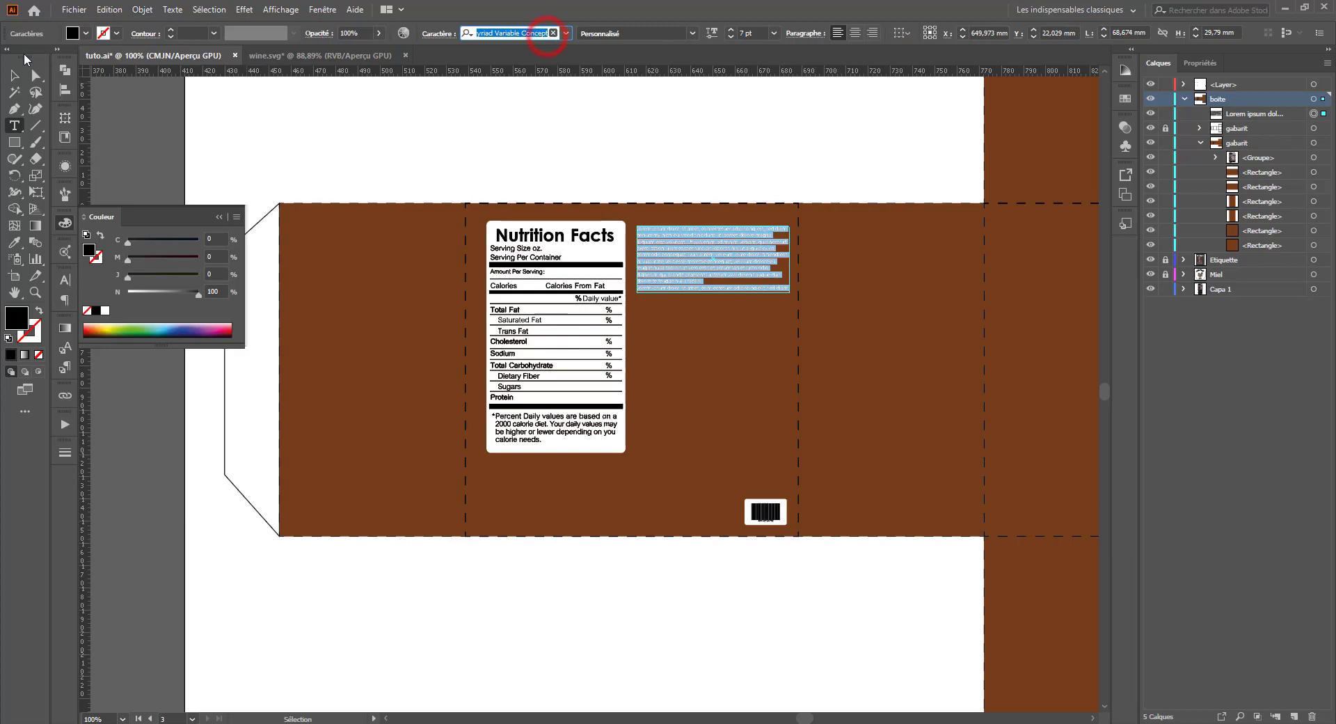
click(14, 75)
click(459, 98)
Step: Fill all of the placeholder text with white and shift its box slightly closer to the nutrition label
click(713, 260)
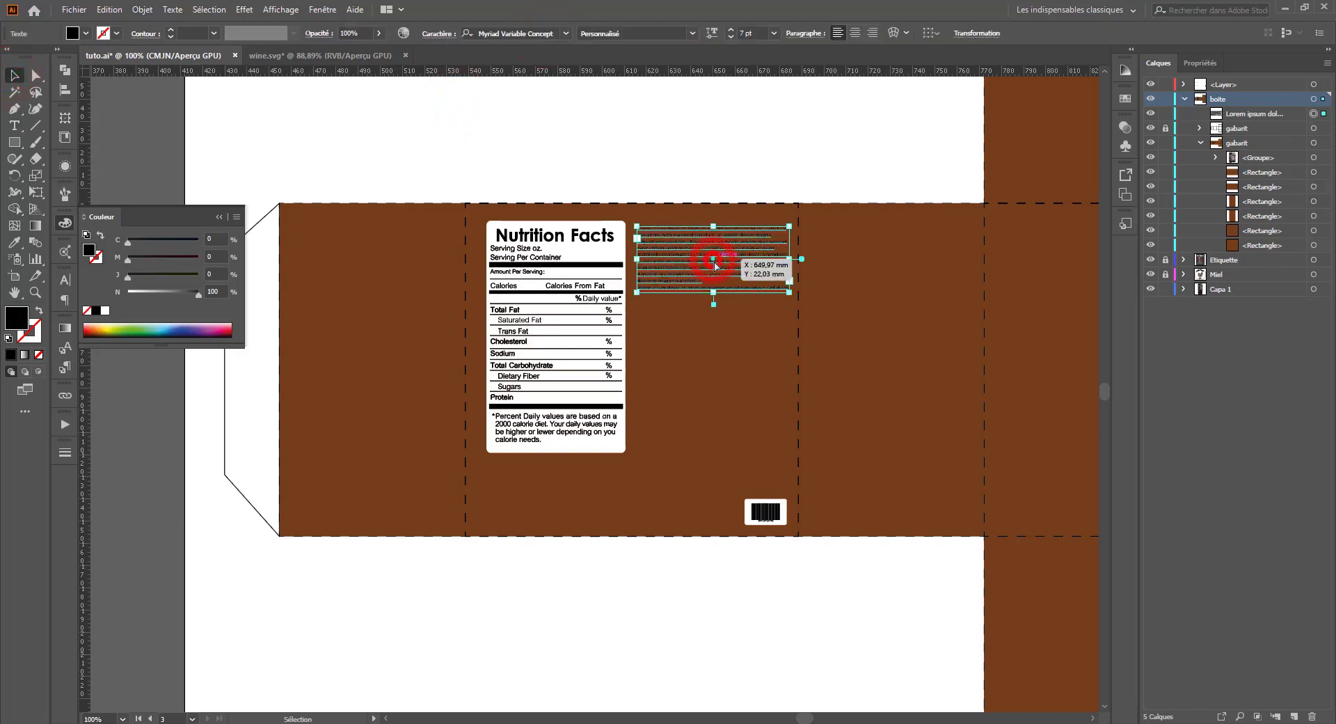
triple_click(714, 264)
key(ctrl+a)
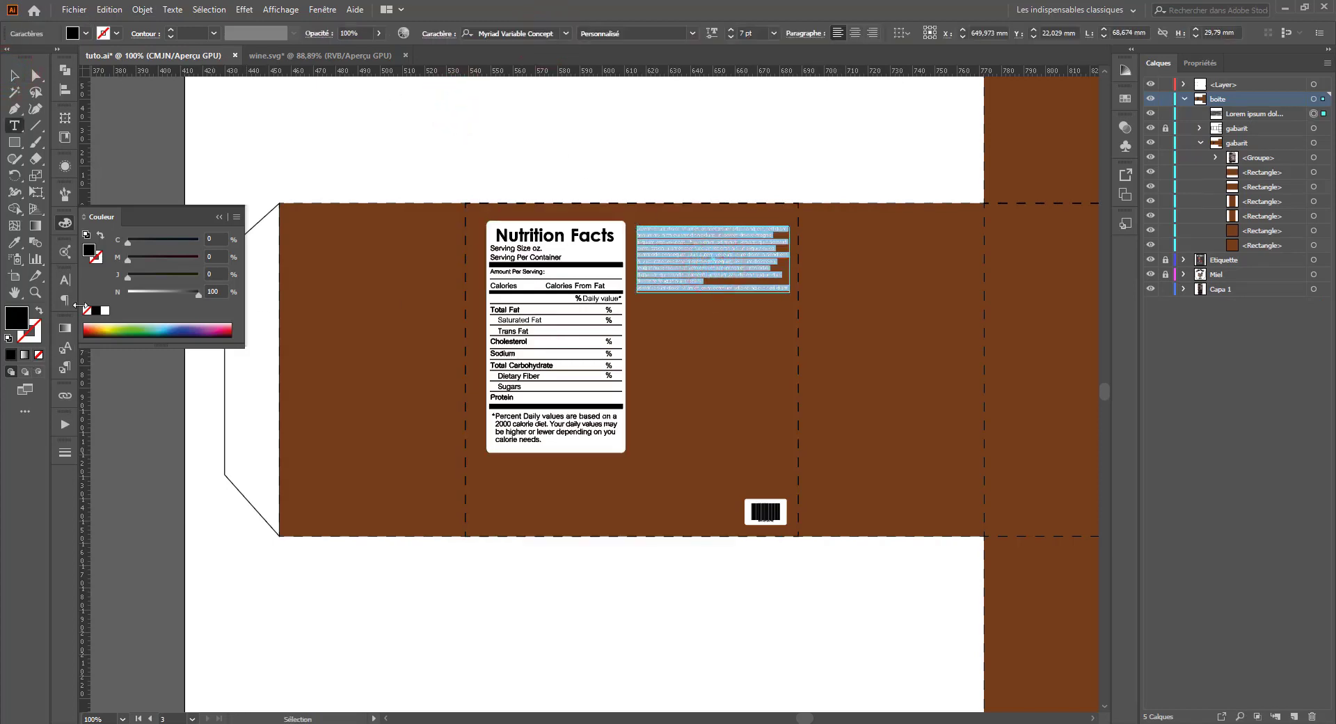
click(106, 313)
click(13, 74)
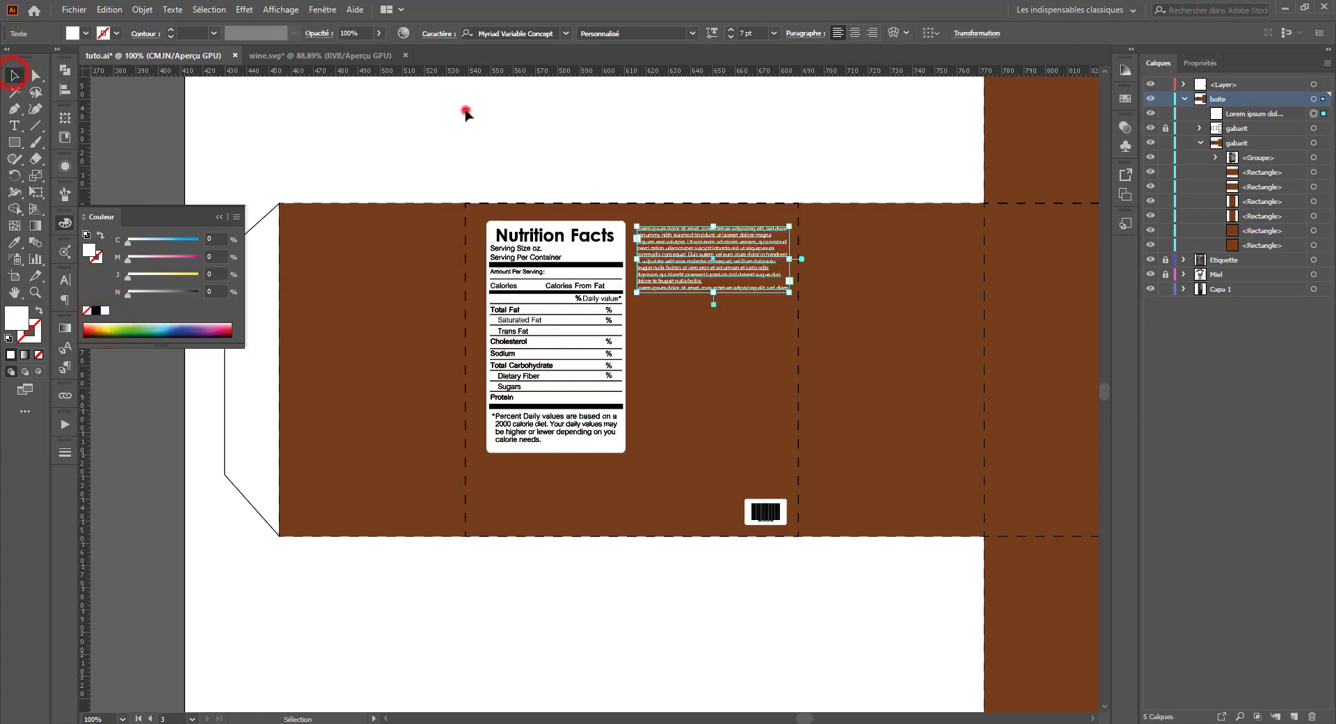
click(466, 110)
drag(707, 264, 703, 261)
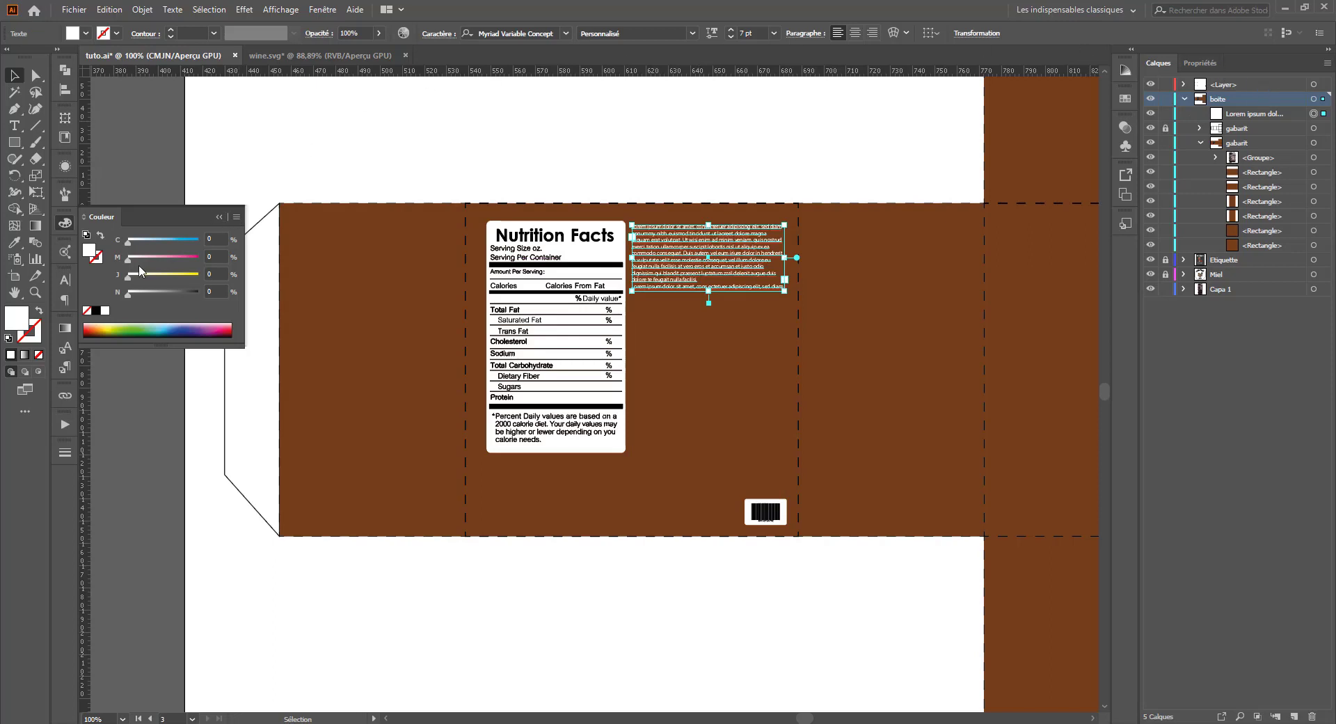
Step: Justify the placeholder paragraph with its last line aligned left, and clear the selection
click(64, 300)
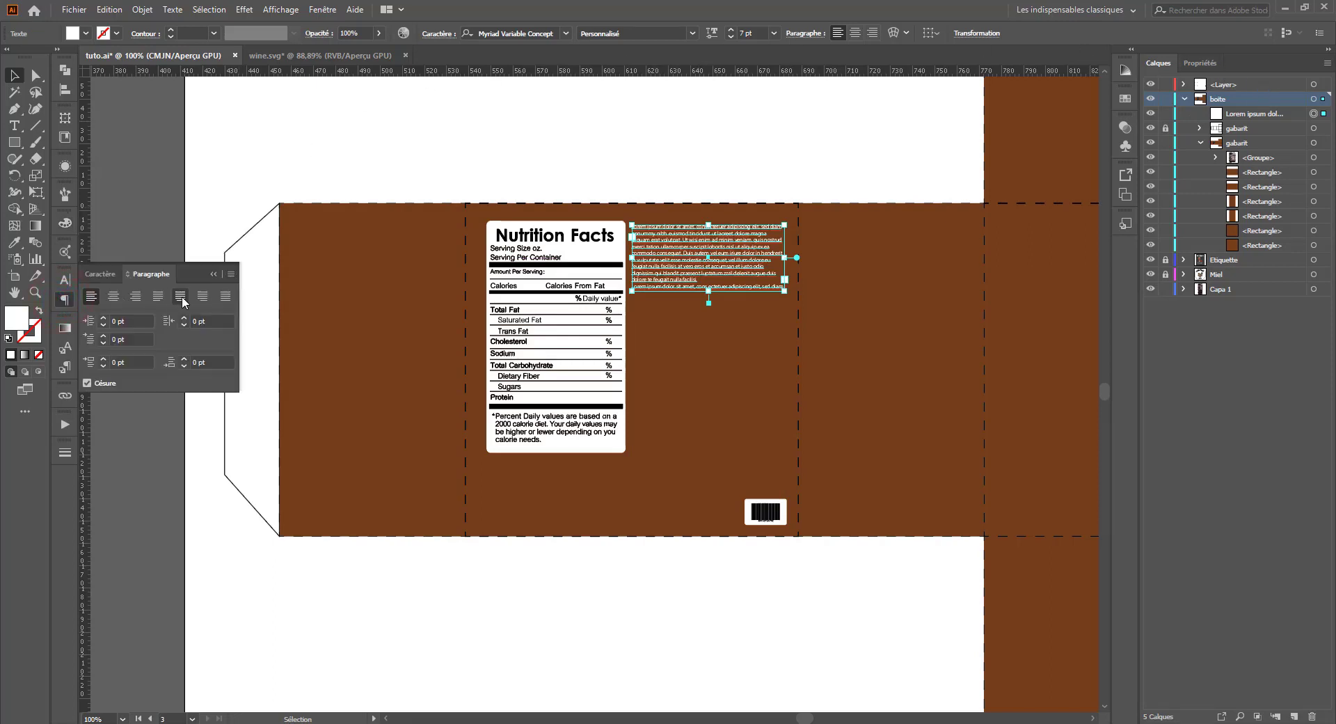
click(154, 301)
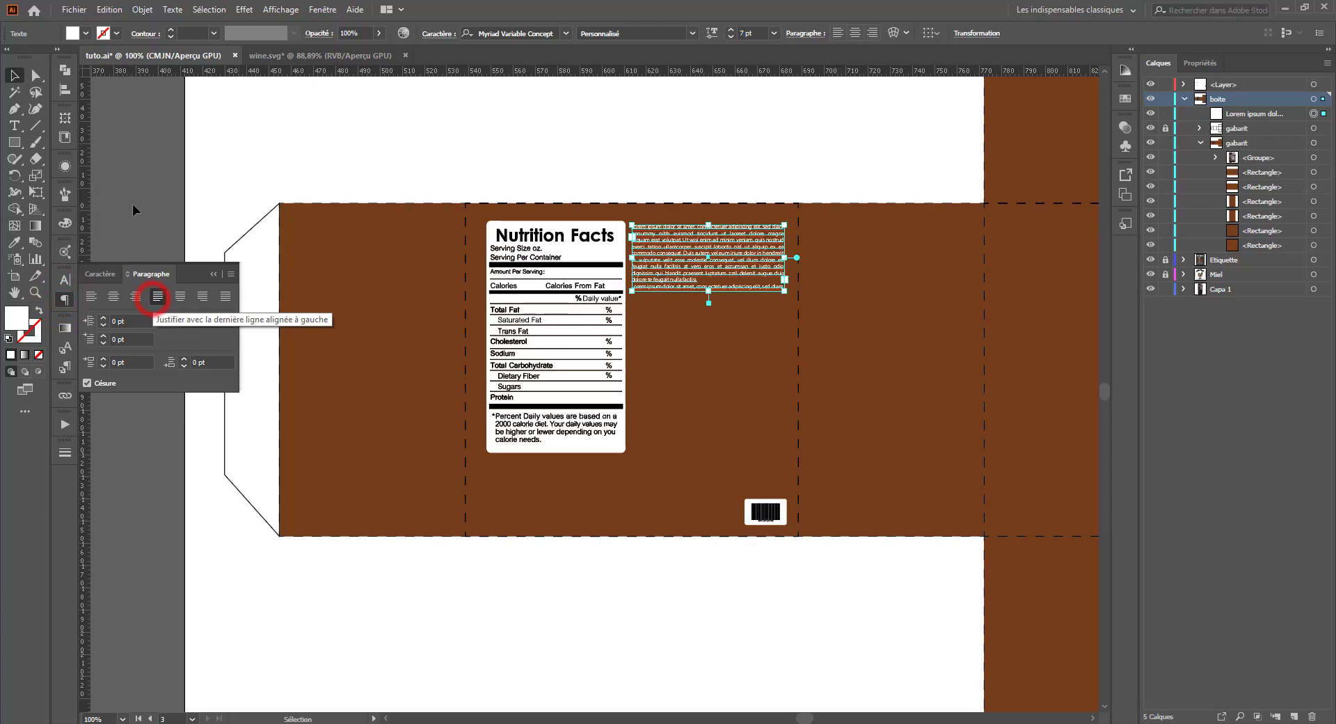
click(188, 158)
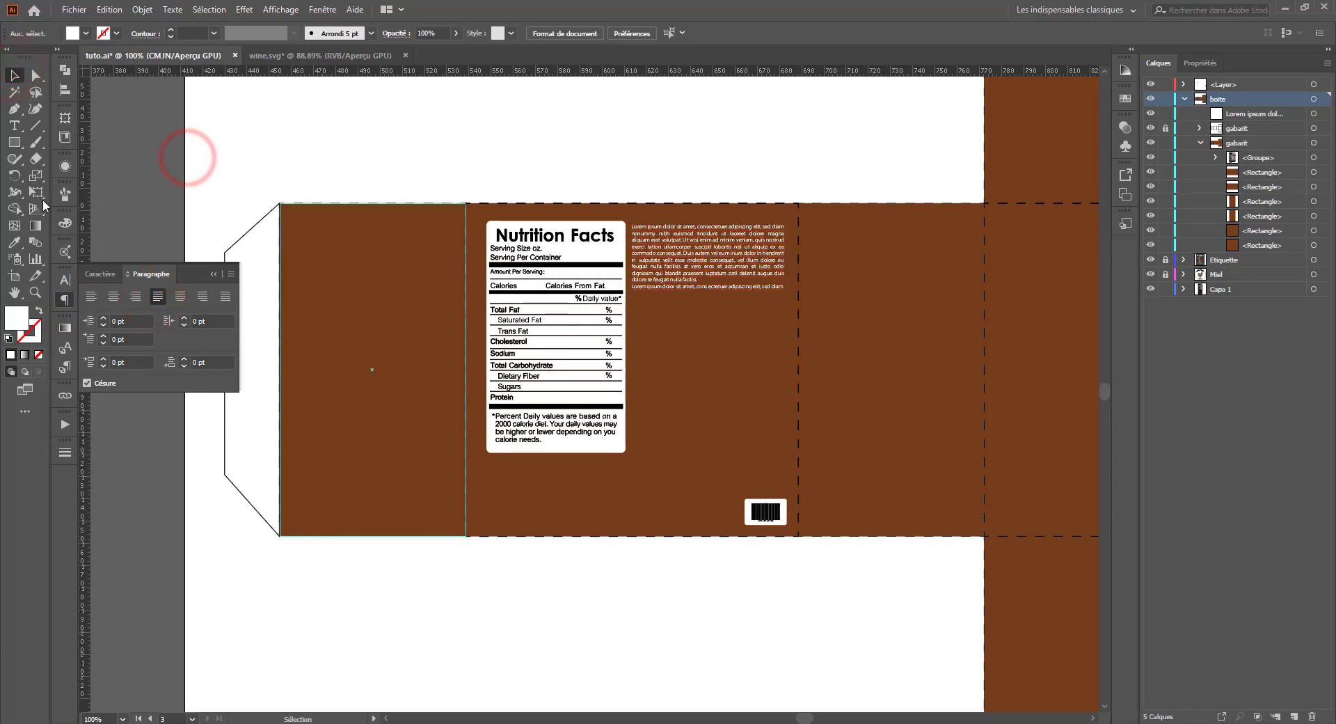
Step: Draw a horizontal line about 67.4 mm long just below the placeholder paragraph, spanning roughly the paragraph's width
click(32, 128)
key(ctrl+plus)
key(ctrl+plus)
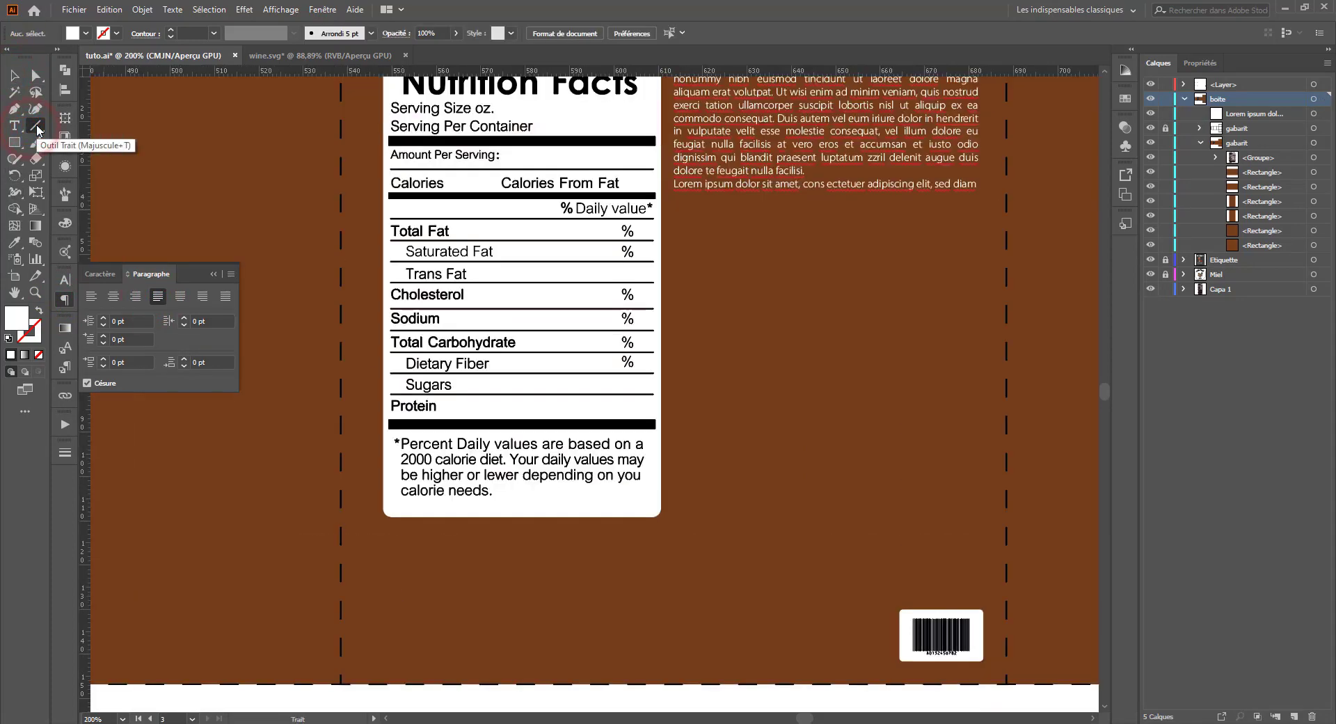
drag(353, 277, 264, 356)
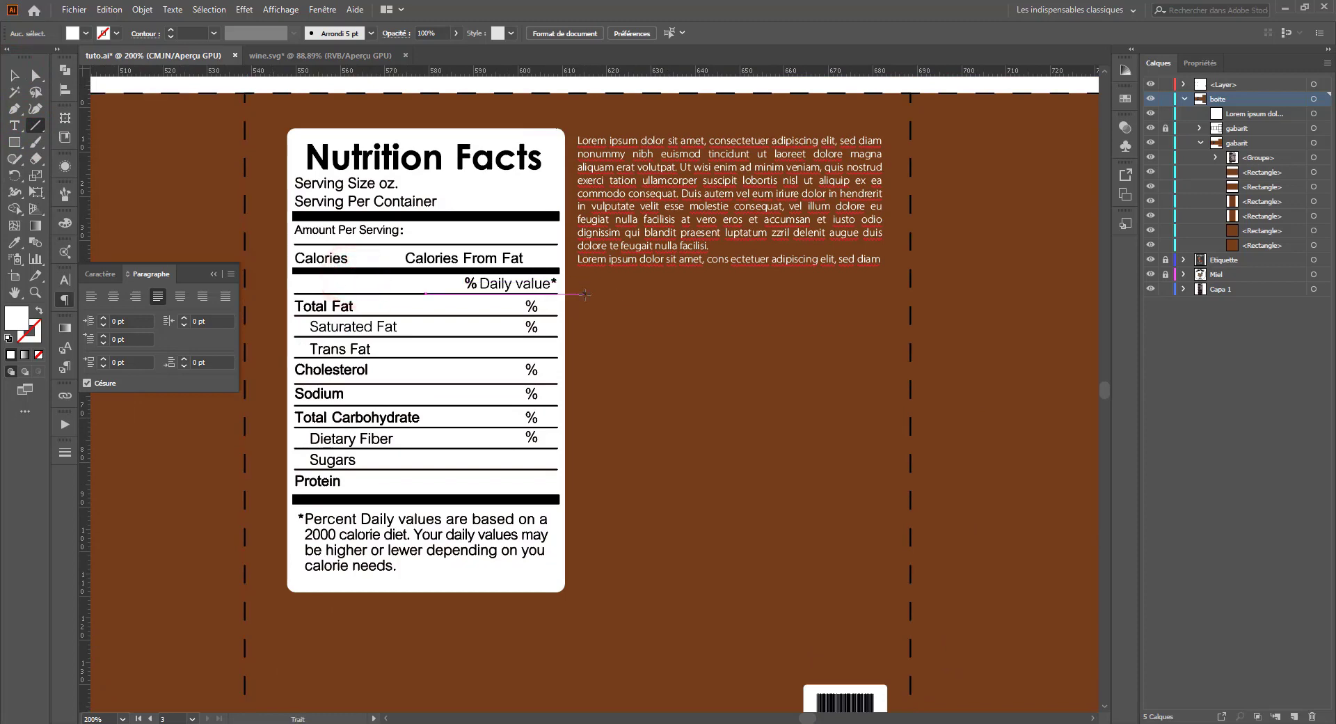
drag(579, 291, 877, 291)
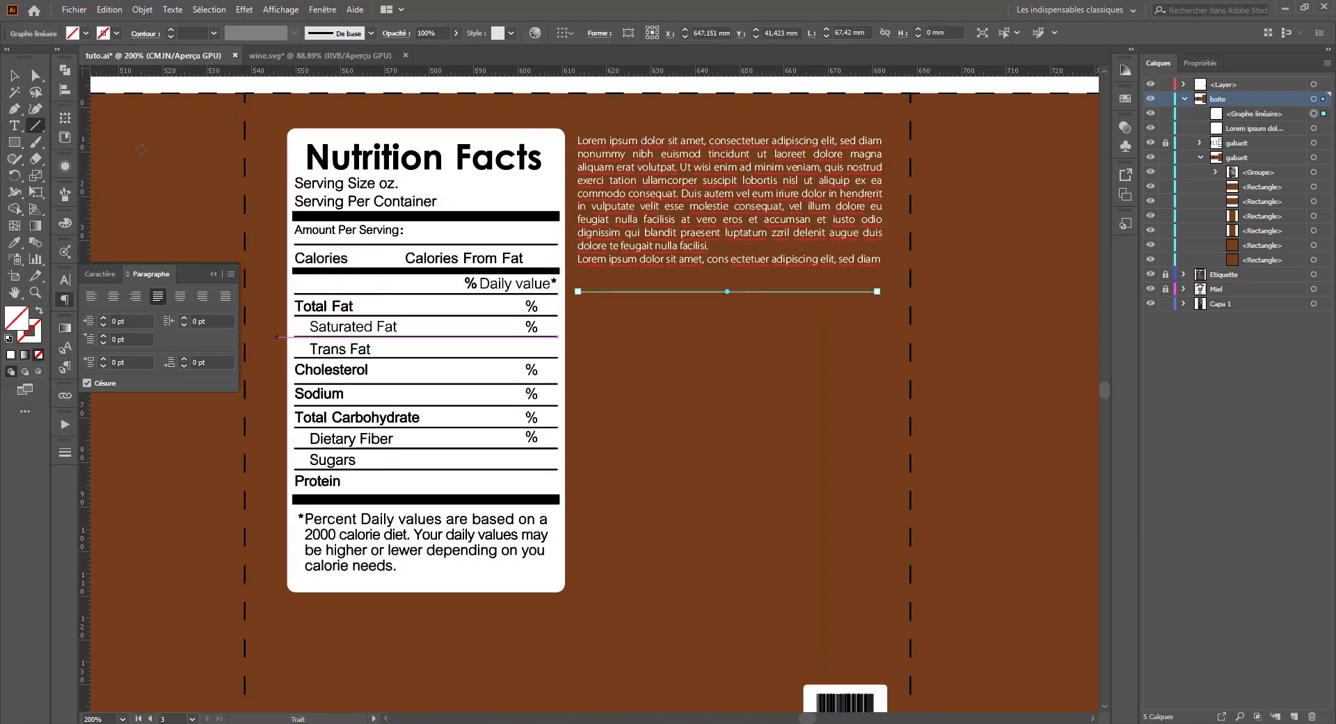
Step: Give the new line a 0.25 pt white stroke
click(171, 29)
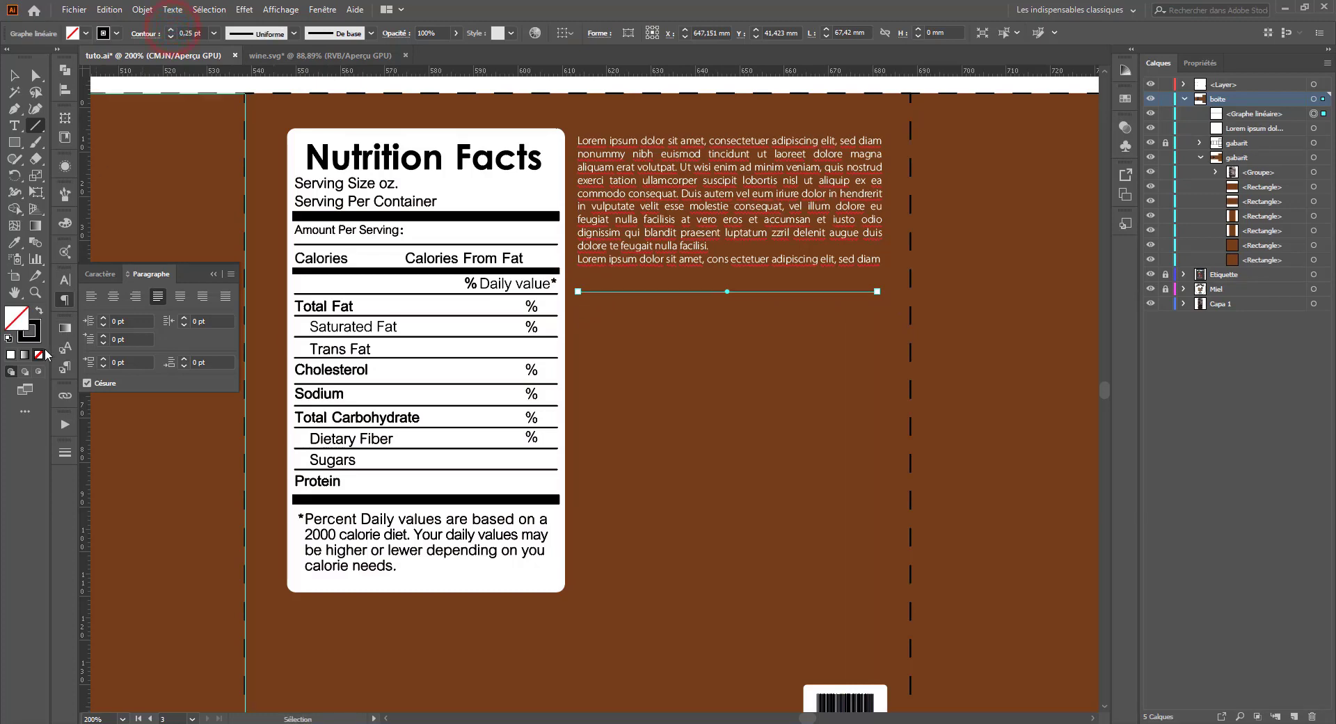
click(37, 333)
click(105, 310)
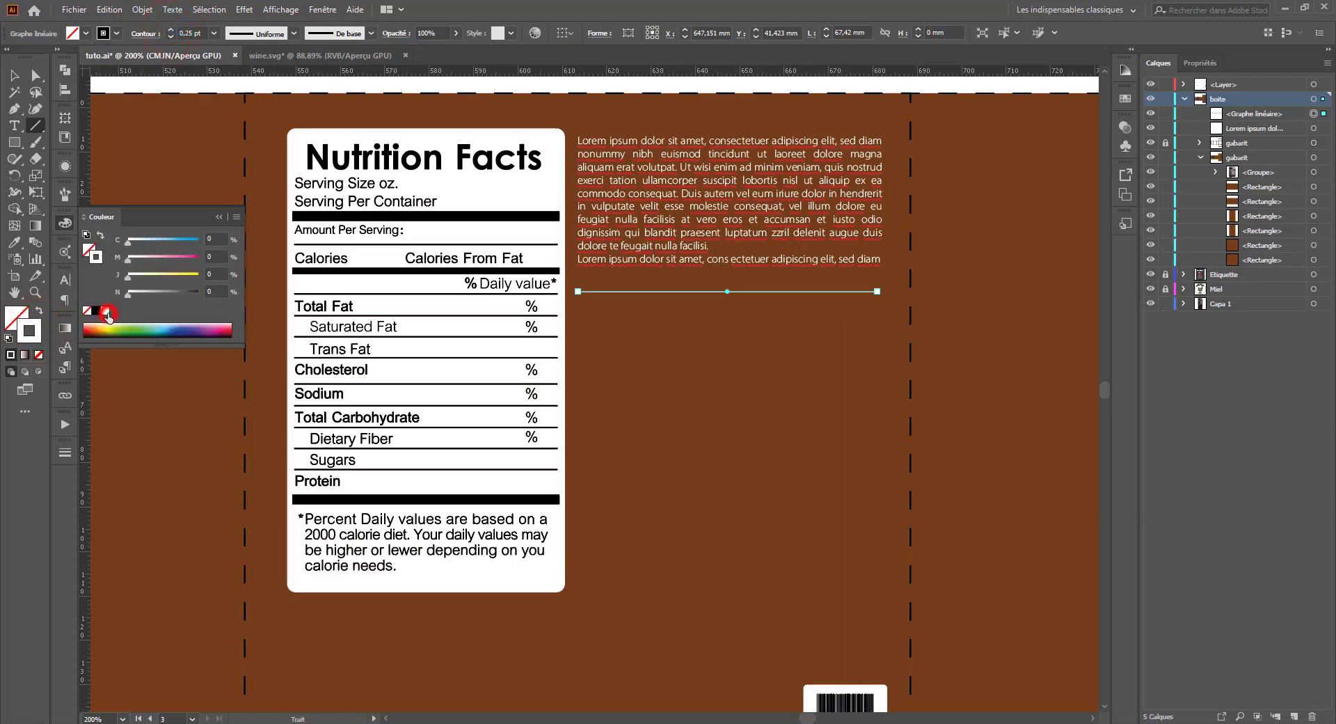
click(14, 74)
click(301, 80)
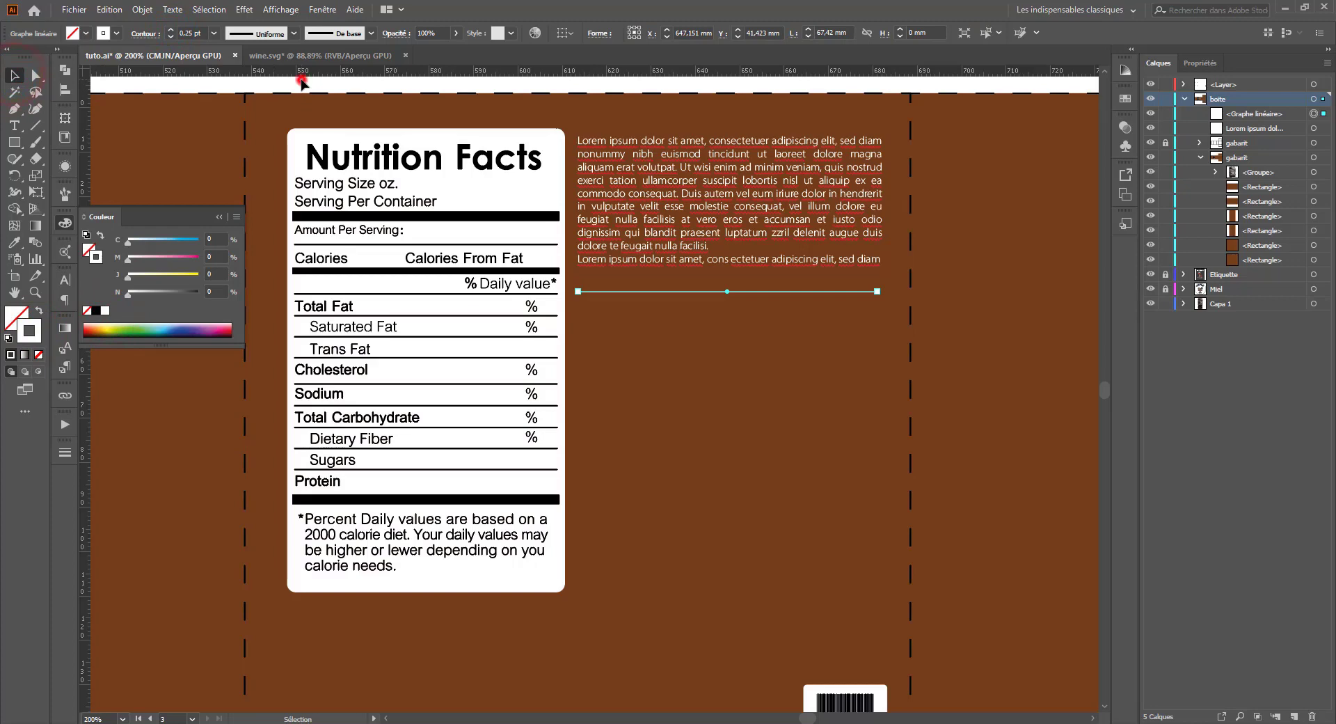
Step: Duplicate the placeholder paragraph below the line and extend the copy's text box to about 57.7 mm high
click(734, 189)
drag(734, 189, 806, 361)
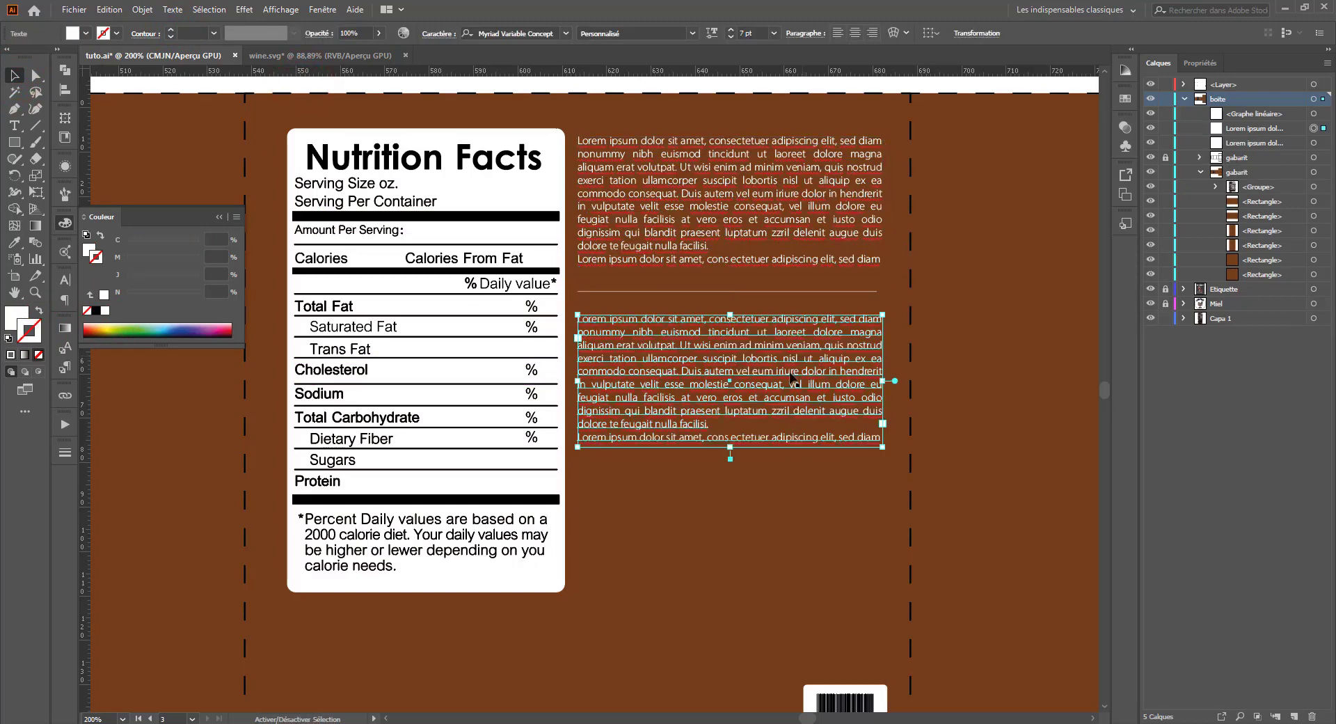
drag(730, 446, 730, 571)
Step: Add more lorem ipsum placeholder text to the end of the copied paragraph to fill its enlarged box, and clear the selection
double_click(710, 402)
key(ctrl+a)
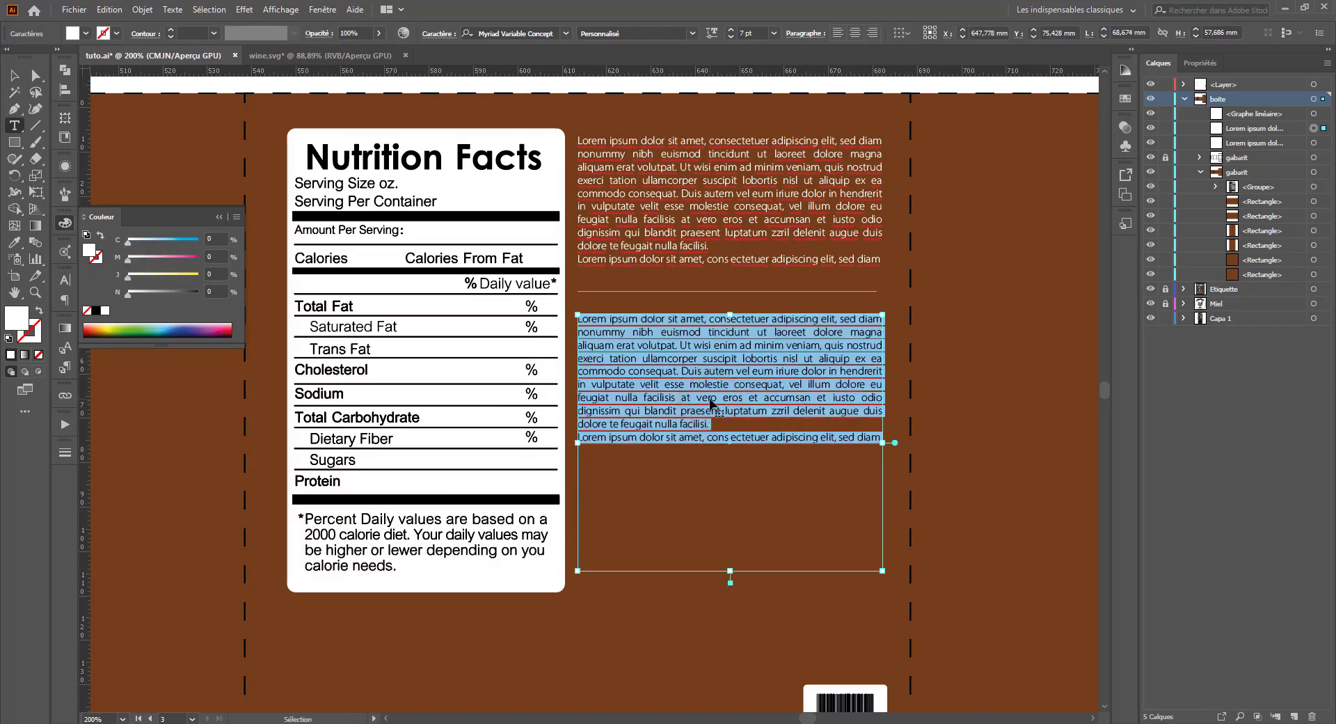
click(735, 429)
text(Lorem ipsum dolor sit amet, consectetuer adipiscing elit, sed diam nonummy nibh euismod tincidunt ut laoreet dolore magna aliquam erat volutpat. Ut wisi enim ad minim veniam, quis nostrud exerci tation ullamcorper suscipit lobortis nisl ut aliquip ex ea commodo consequat. Duis autem vel eum iriure dolor in hendrerit in vulputate velit esse molestie consequat, vel illum dolore eu feugiat nulla facilisis at vero eros et accumsan et iusto odio dignissim qui blandit praesent luptatum zzril delenit augue duis dolore te feugait nulla facilisis.)
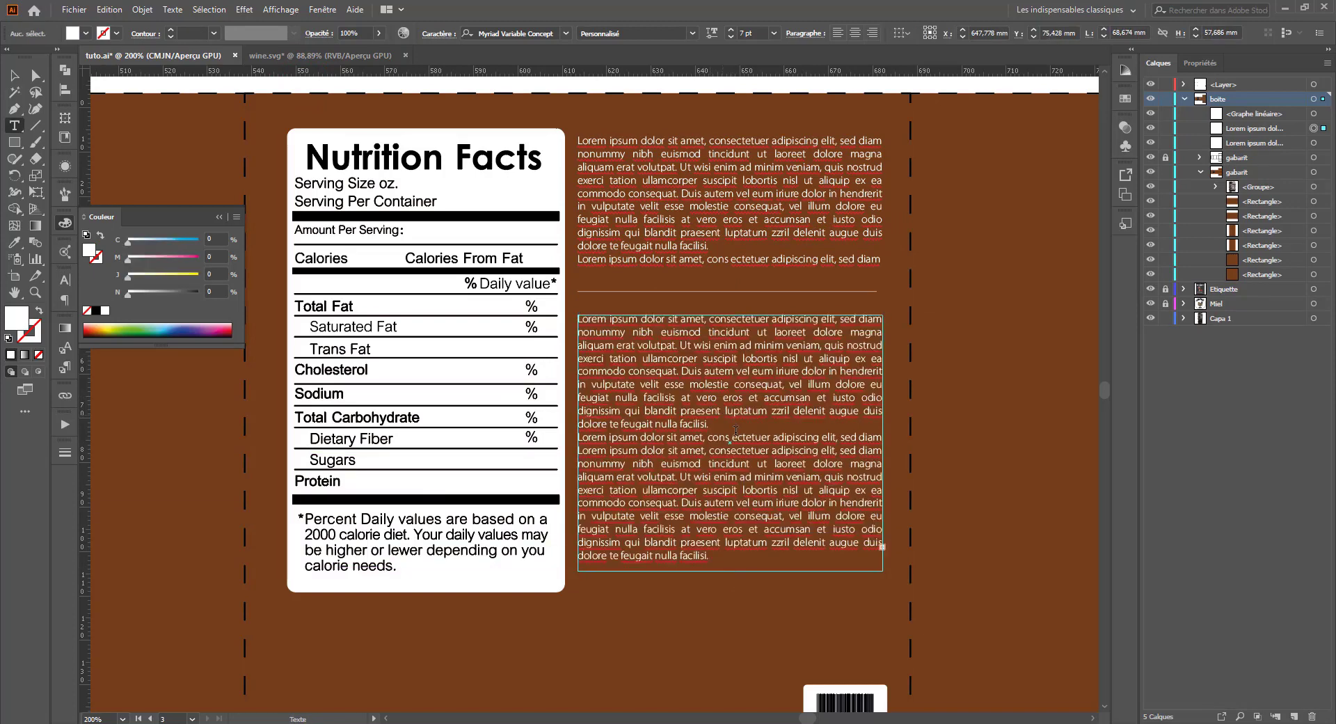
click(15, 77)
click(309, 90)
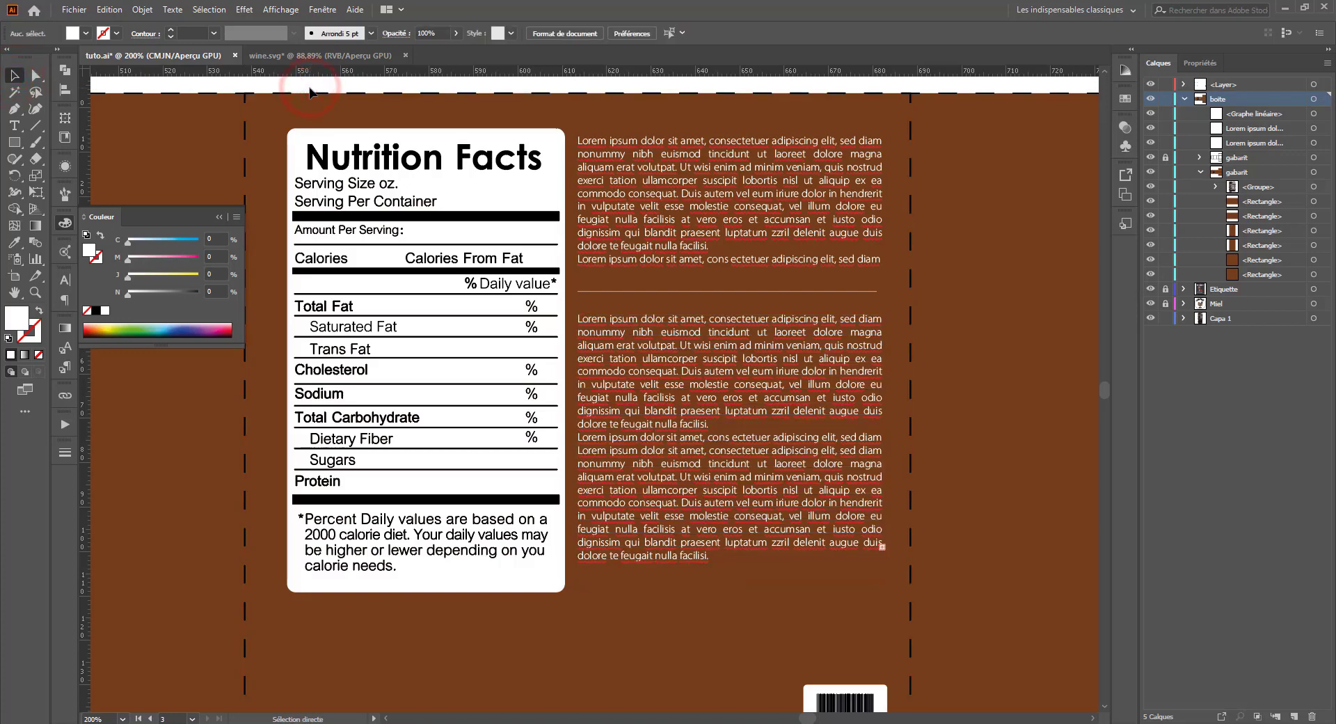
Step: Draw a rounded rectangle about 34.7 × 8.9 mm in the upper part of the last wide panel, starting at its left fold line
key(ctrl+minus)
key(ctrl+minus)
click(642, 402)
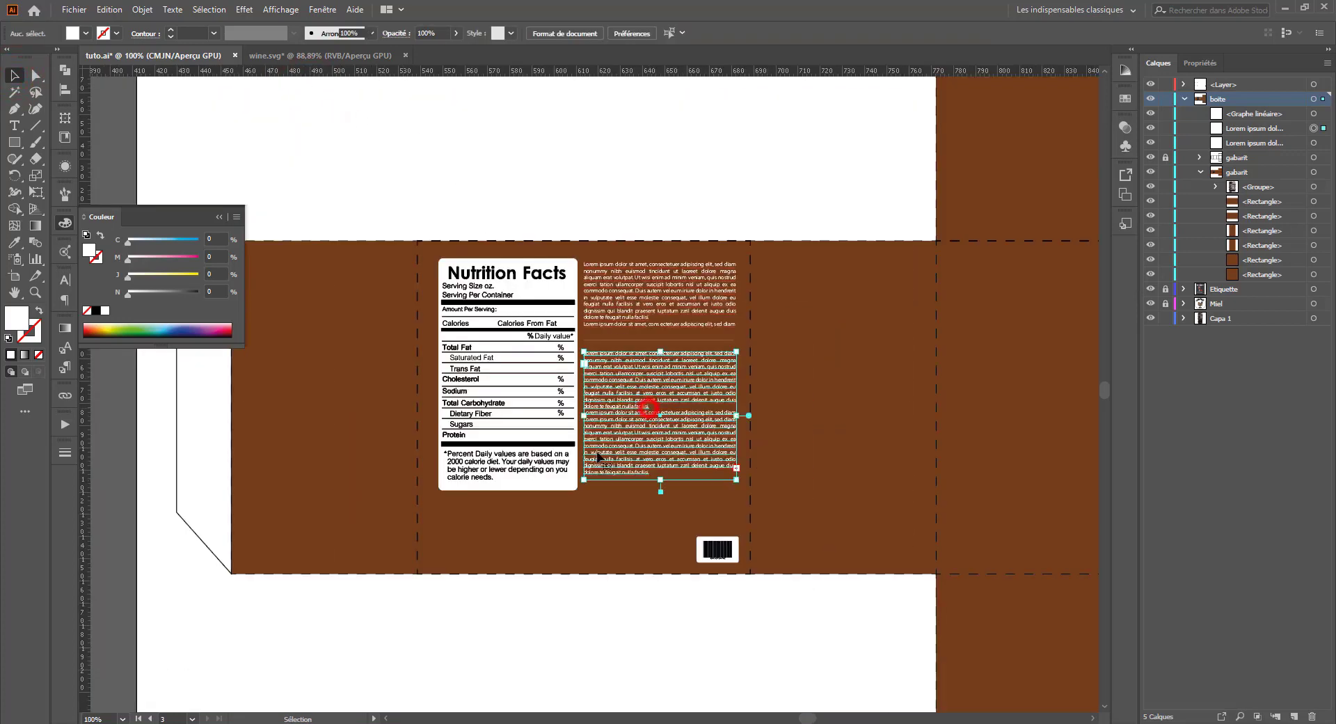
click(473, 549)
click(614, 195)
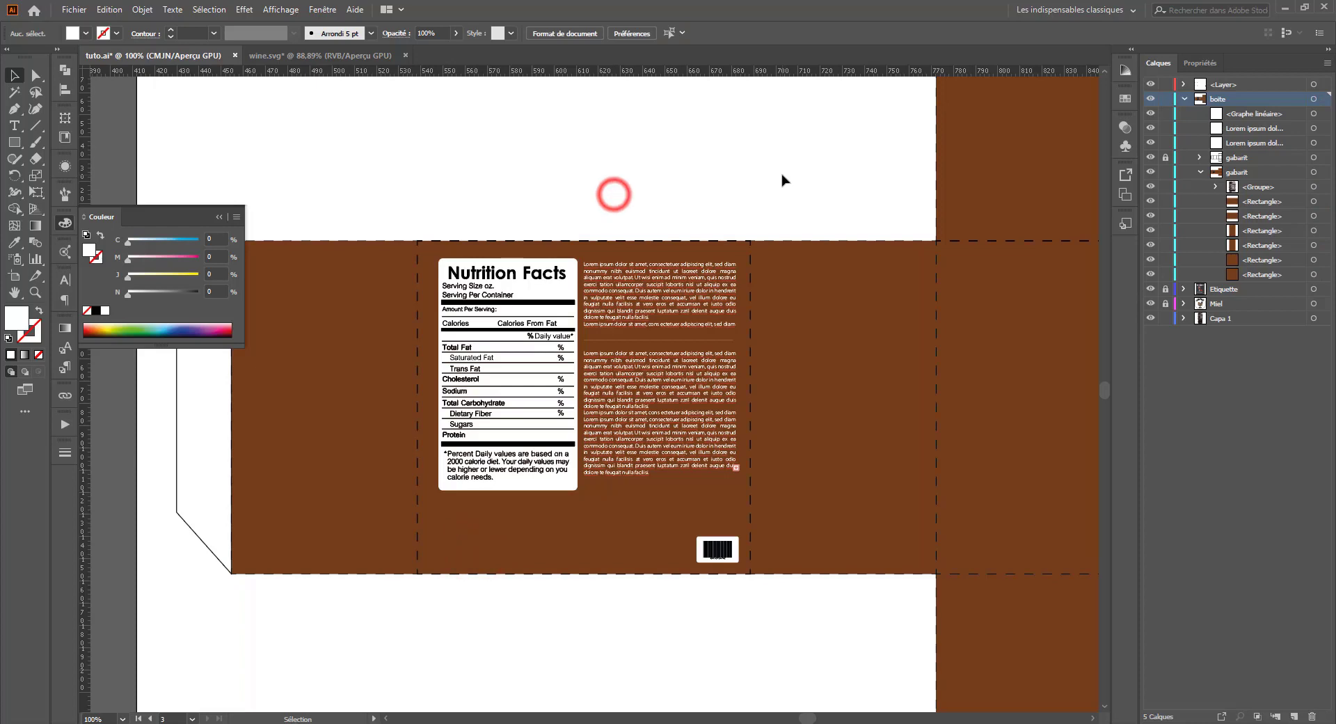
key(space)
drag(770, 176, 726, 131)
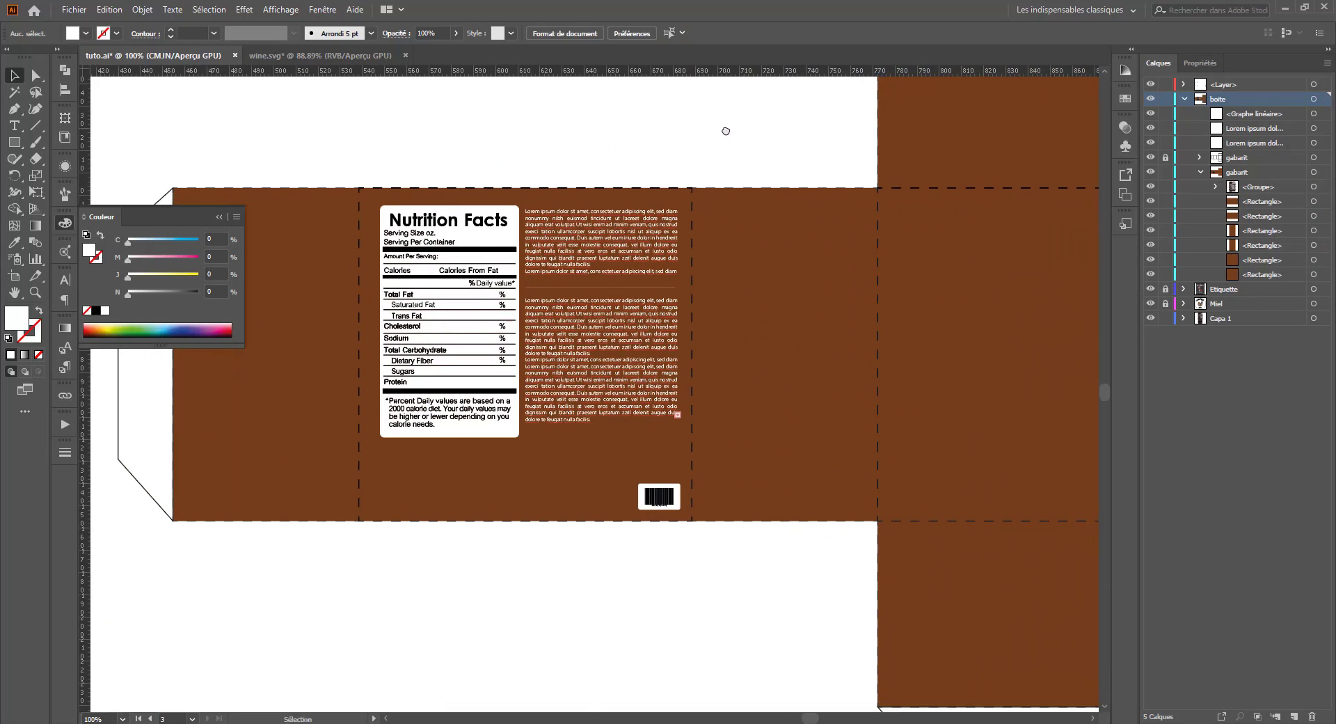
drag(820, 130, 564, 132)
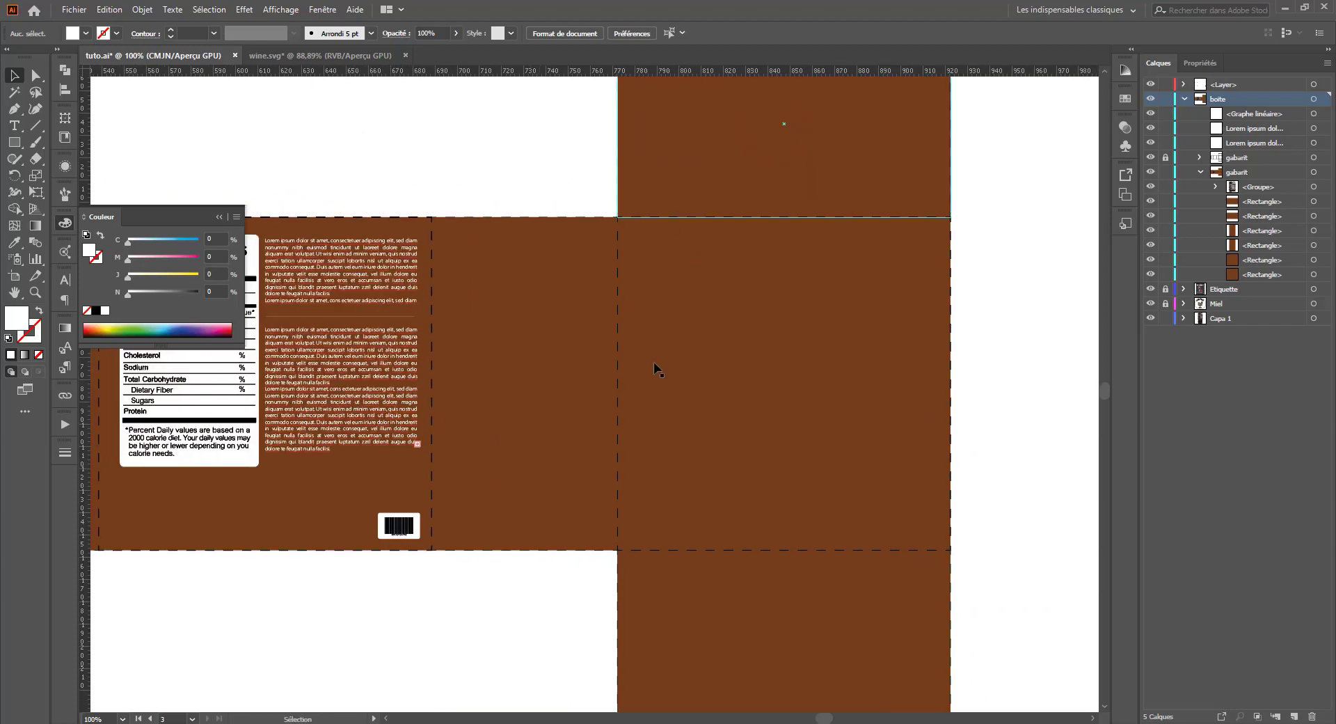
click(15, 143)
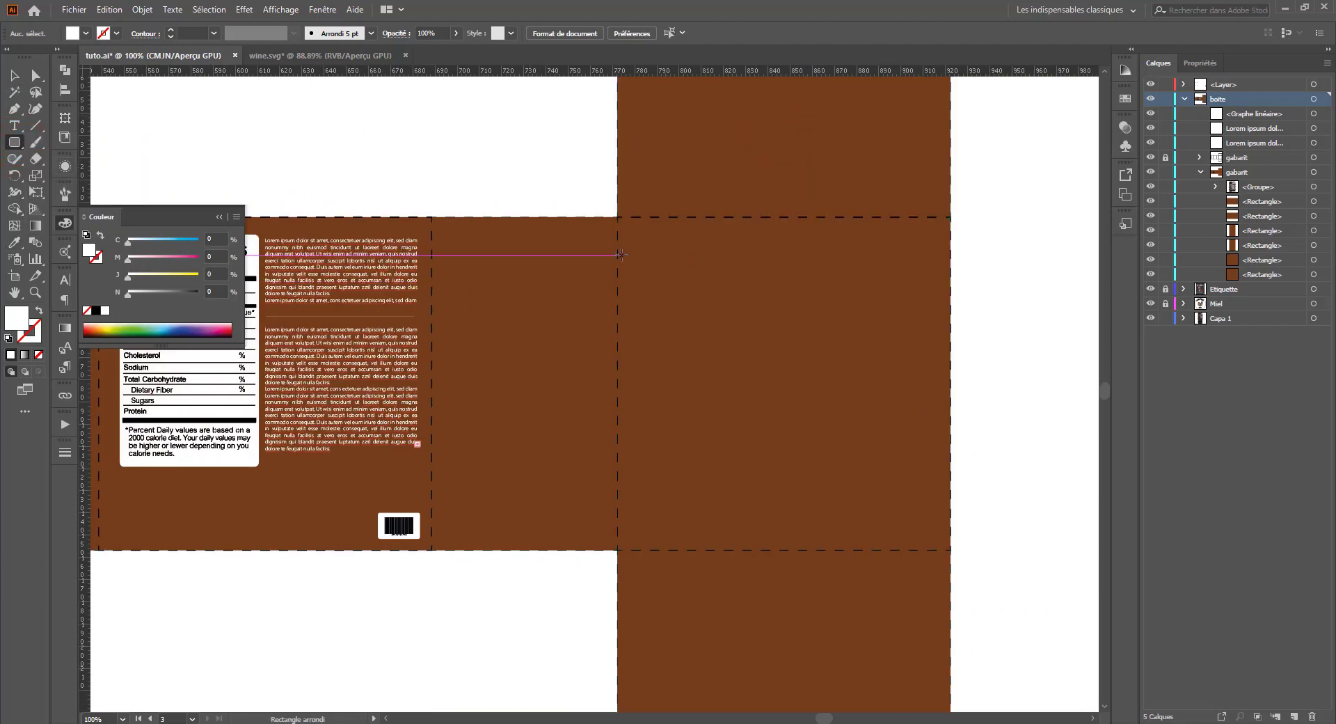
drag(617, 250, 697, 269)
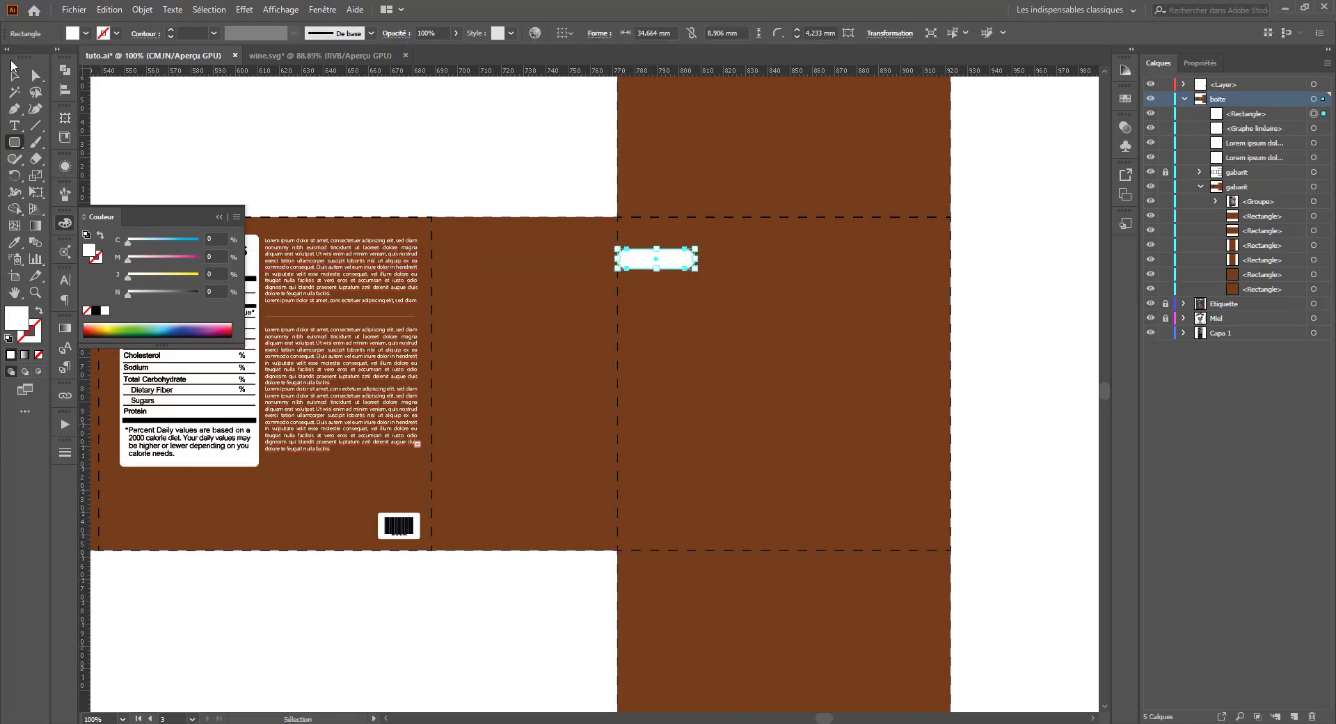
Step: Sample the box's brown as the rounded rectangle's fill and lower its black component to 20%
click(16, 242)
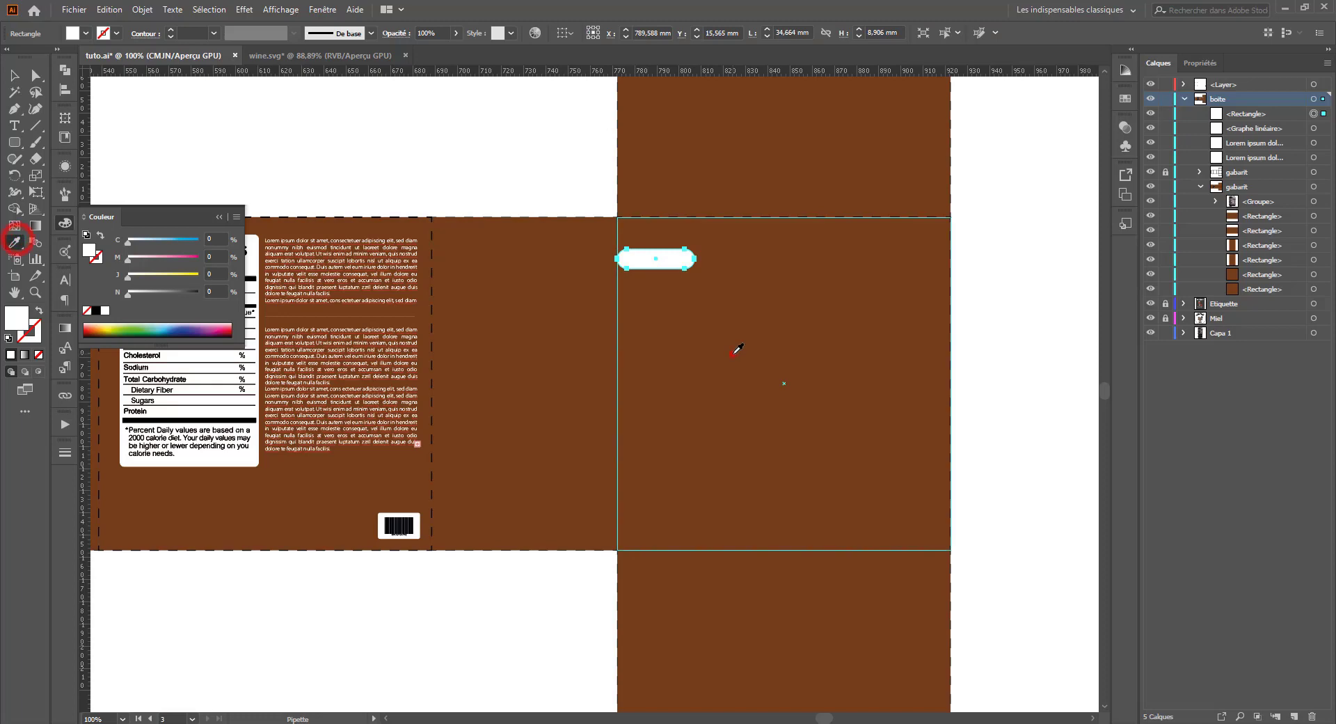
click(734, 354)
click(139, 291)
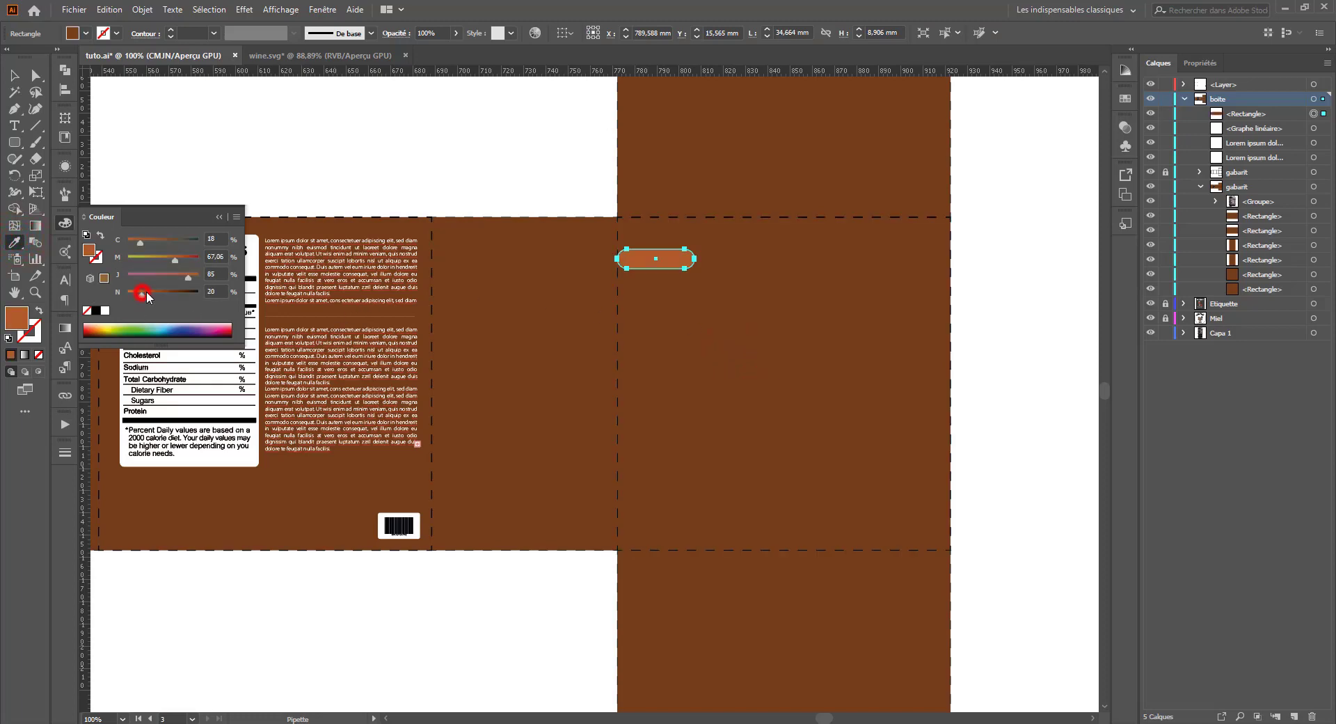
click(34, 75)
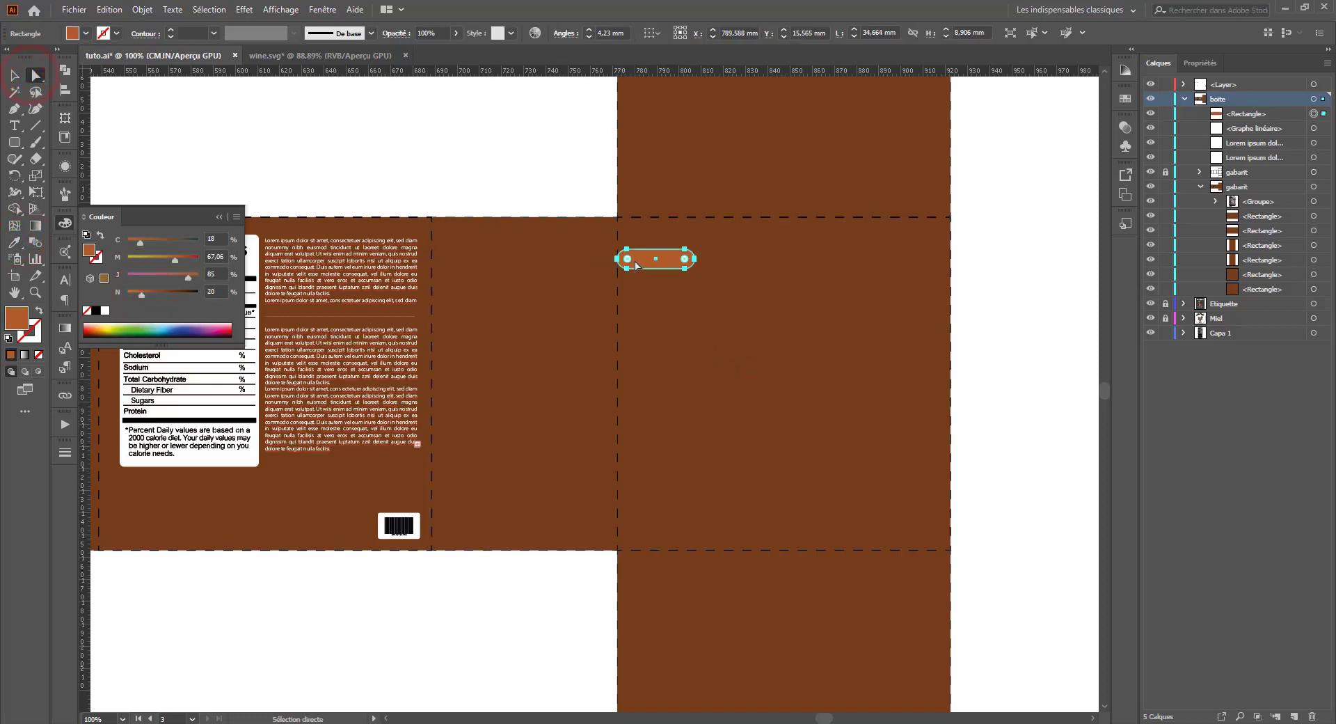
drag(628, 263, 604, 296)
drag(603, 264, 590, 236)
key(ctrl+z)
Step: Reset the rounded rectangle's corners to 0 mm, then round only its two right corners to 4.45 mm
key(ctrl+plus)
key(ctrl+plus)
key(ctrl+plus)
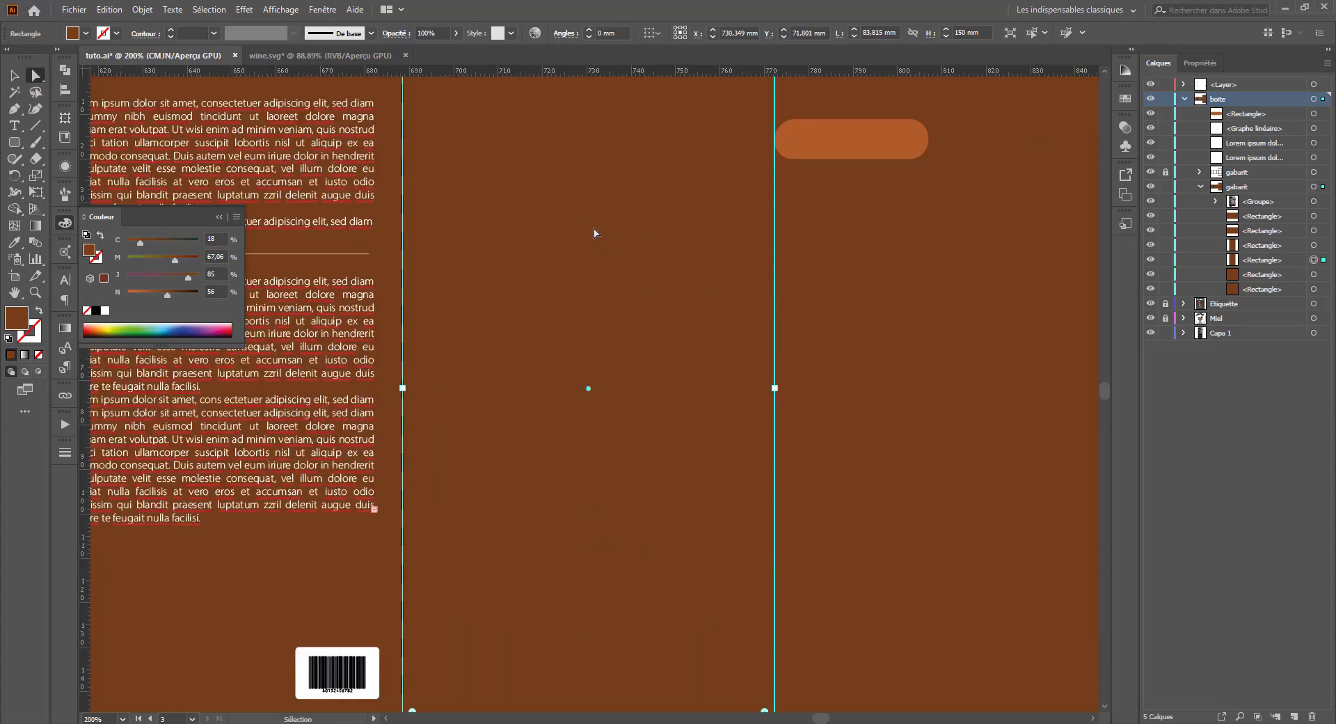
key(space)
drag(786, 217, 522, 519)
click(644, 333)
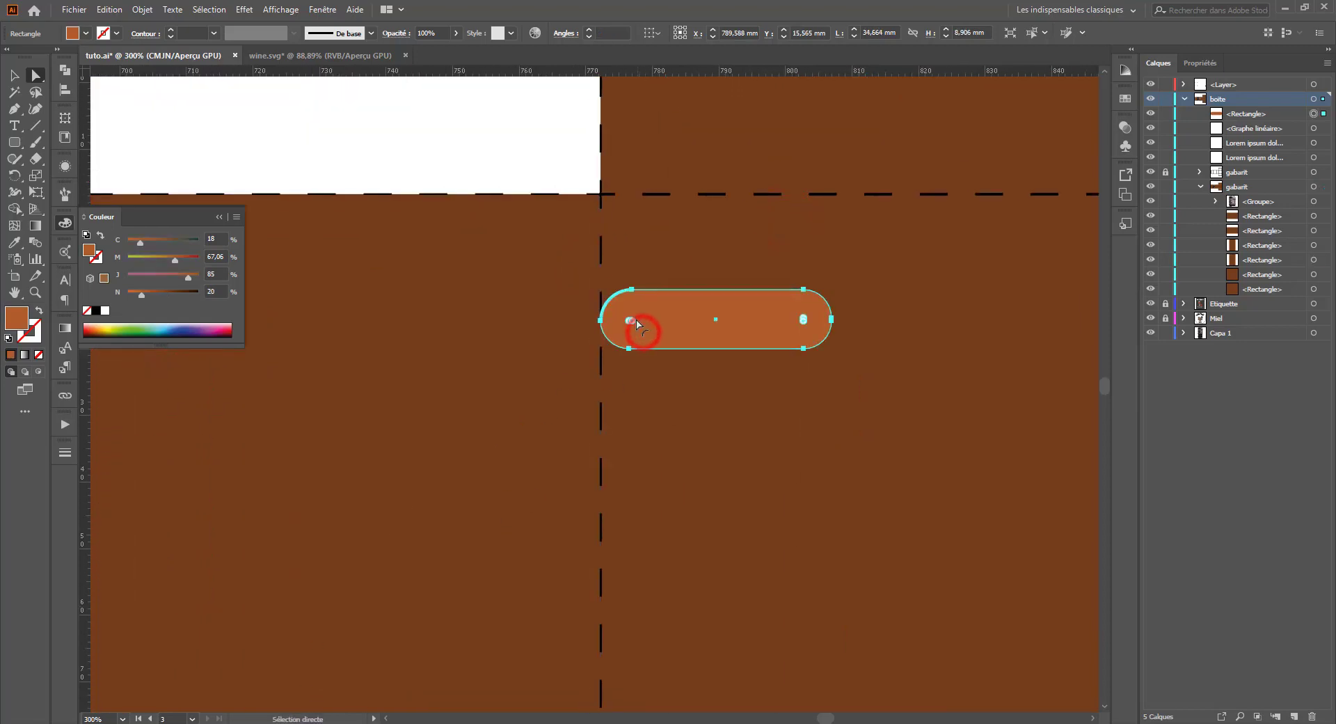
drag(628, 320, 469, 337)
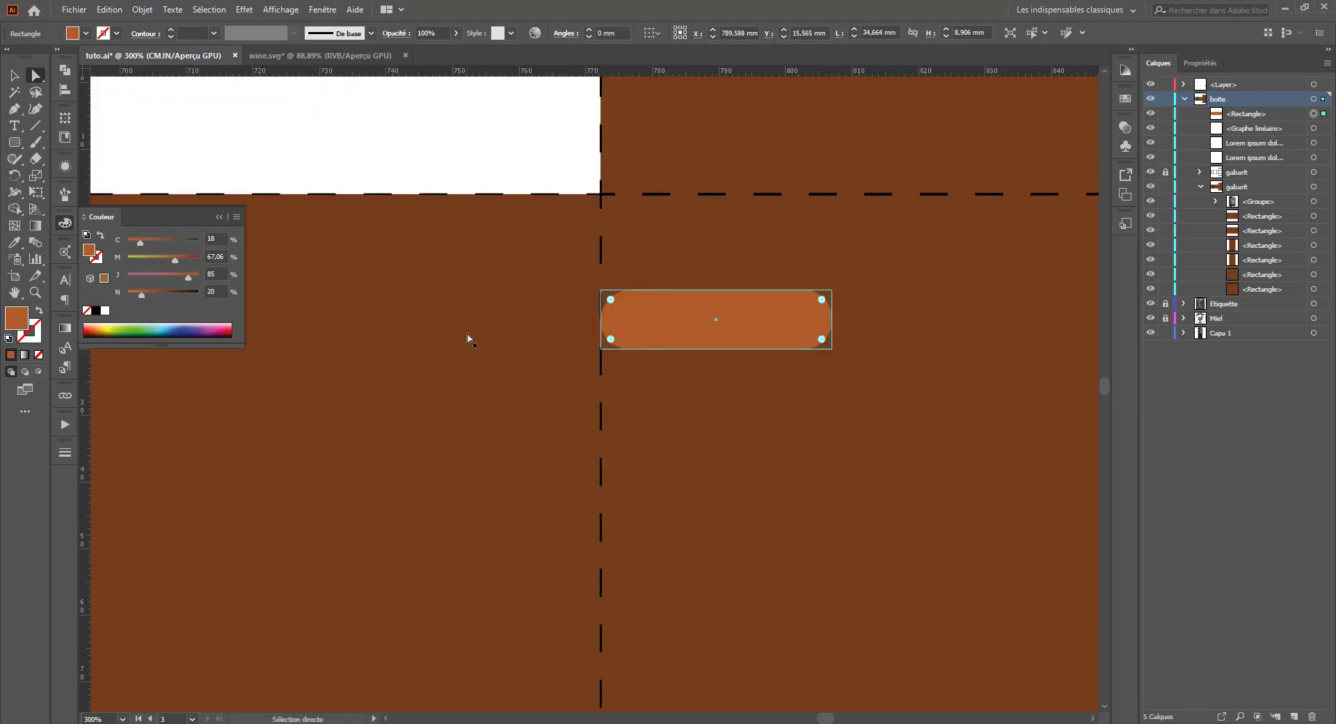
shift+click(821, 301)
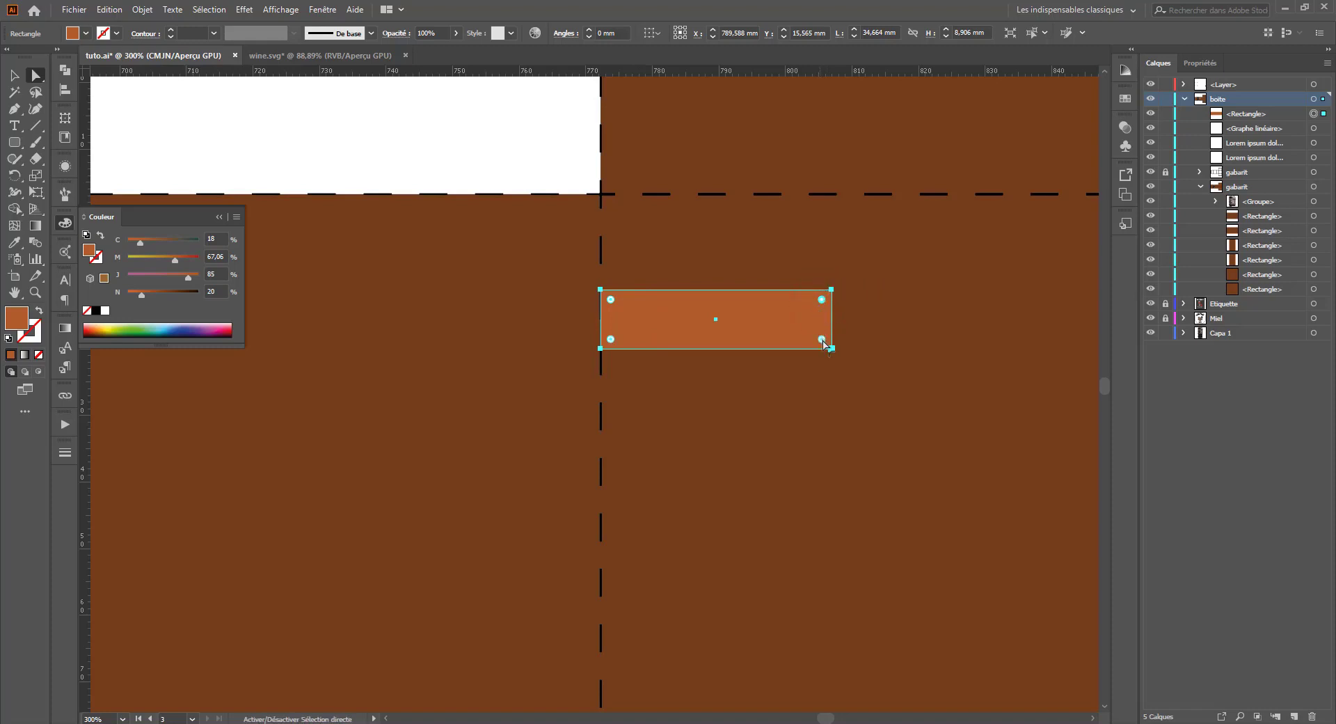
drag(821, 339, 800, 317)
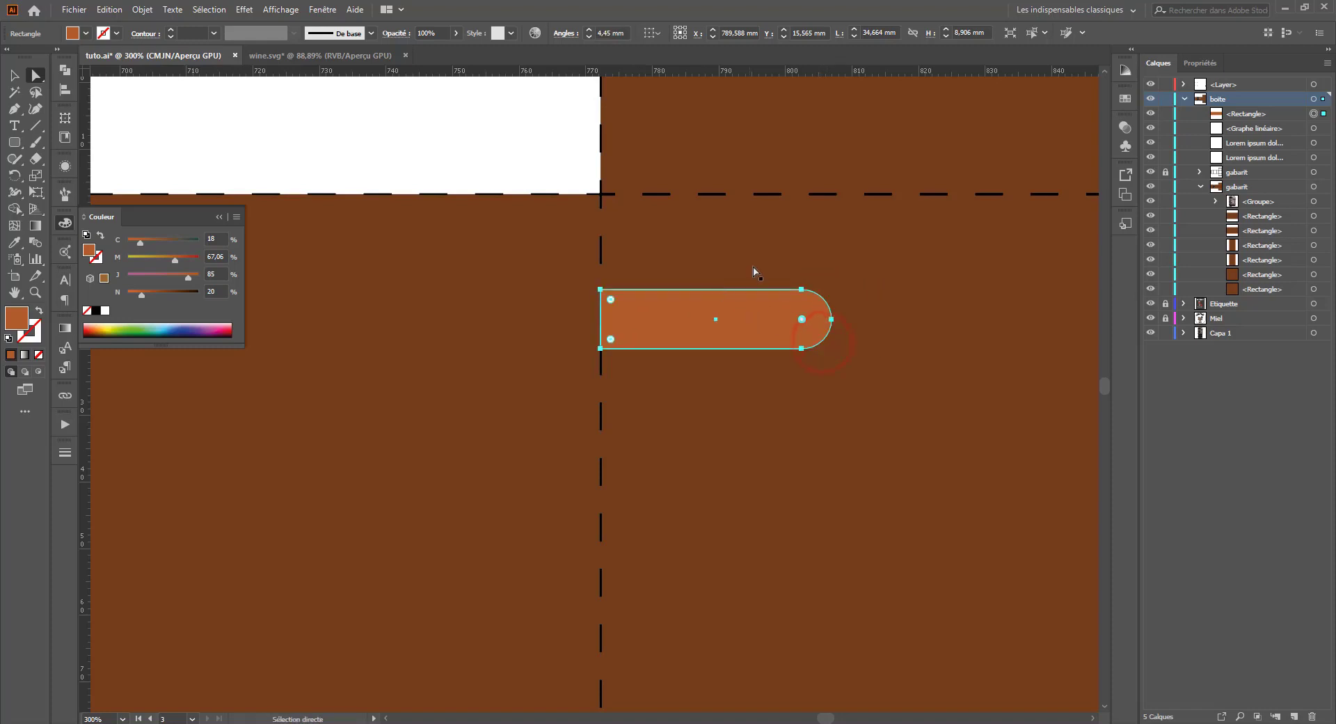
click(752, 266)
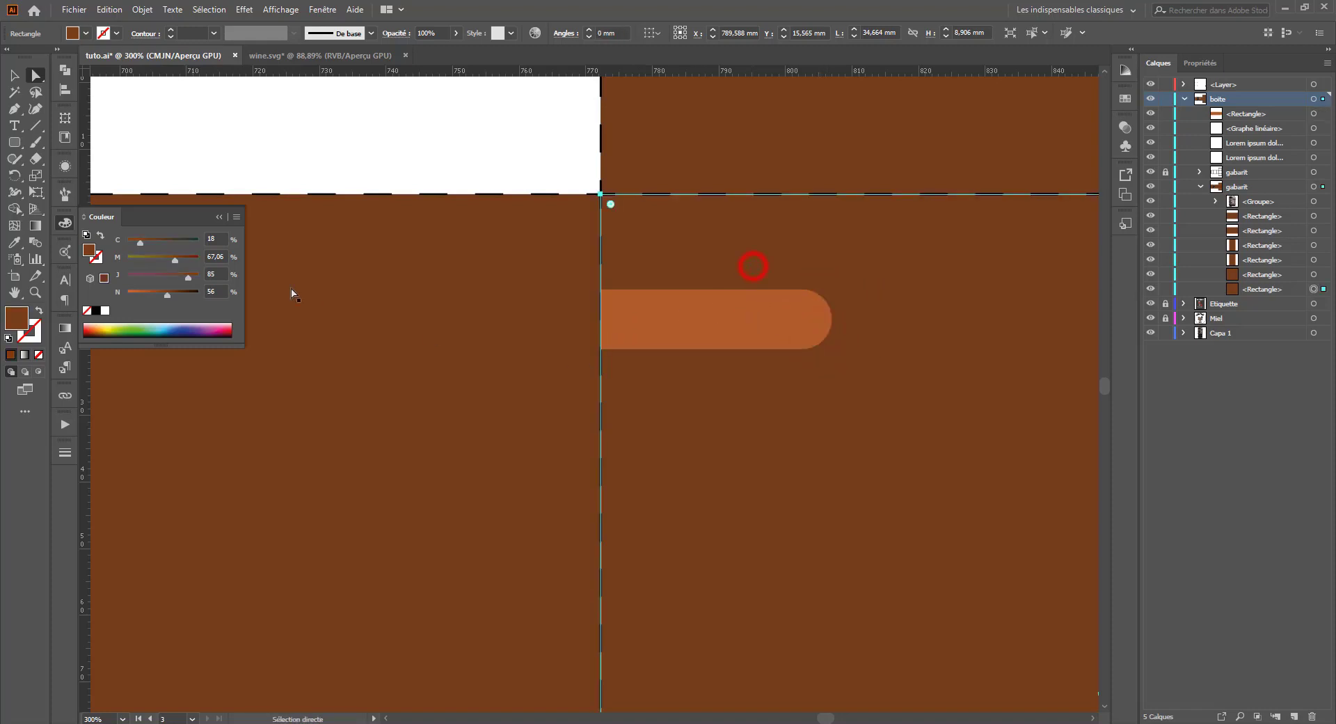
Step: Move the fold-line gabarit group to the top of the boite layer, and lock both gabarit groups and the brown panel rectangles
click(15, 124)
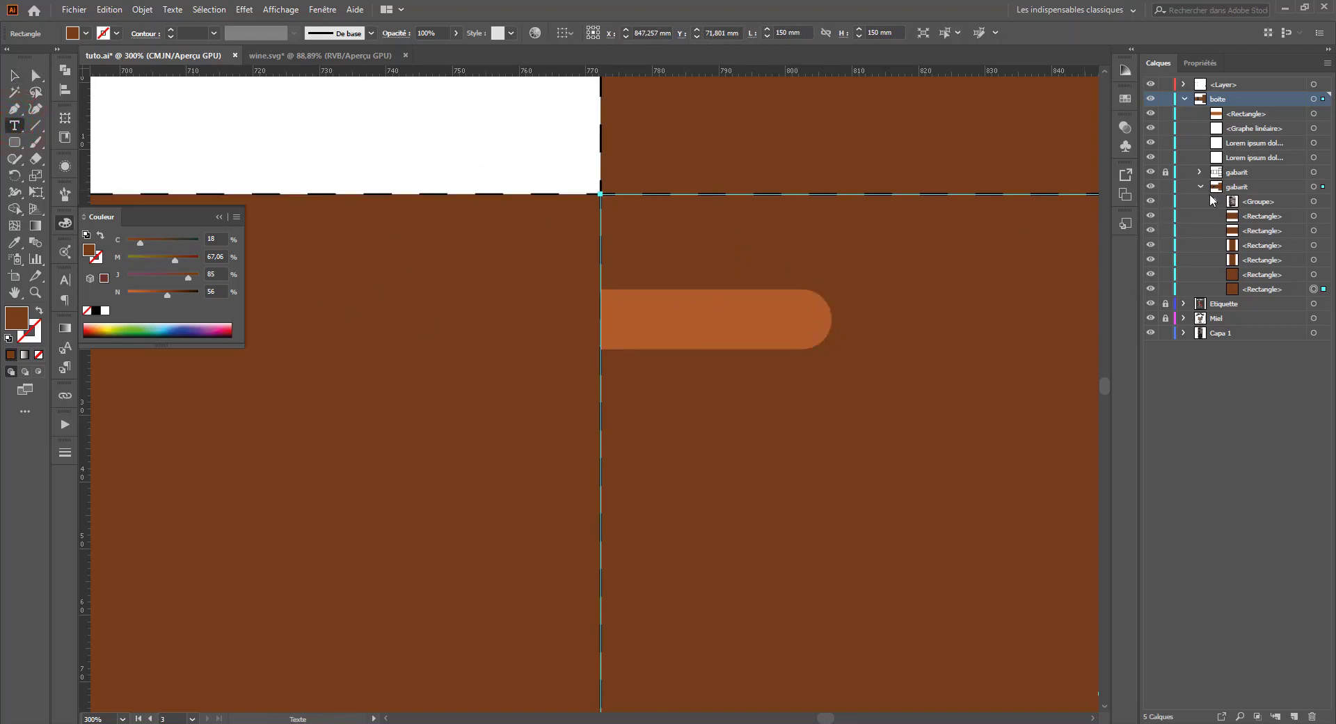
click(1163, 220)
click(1238, 114)
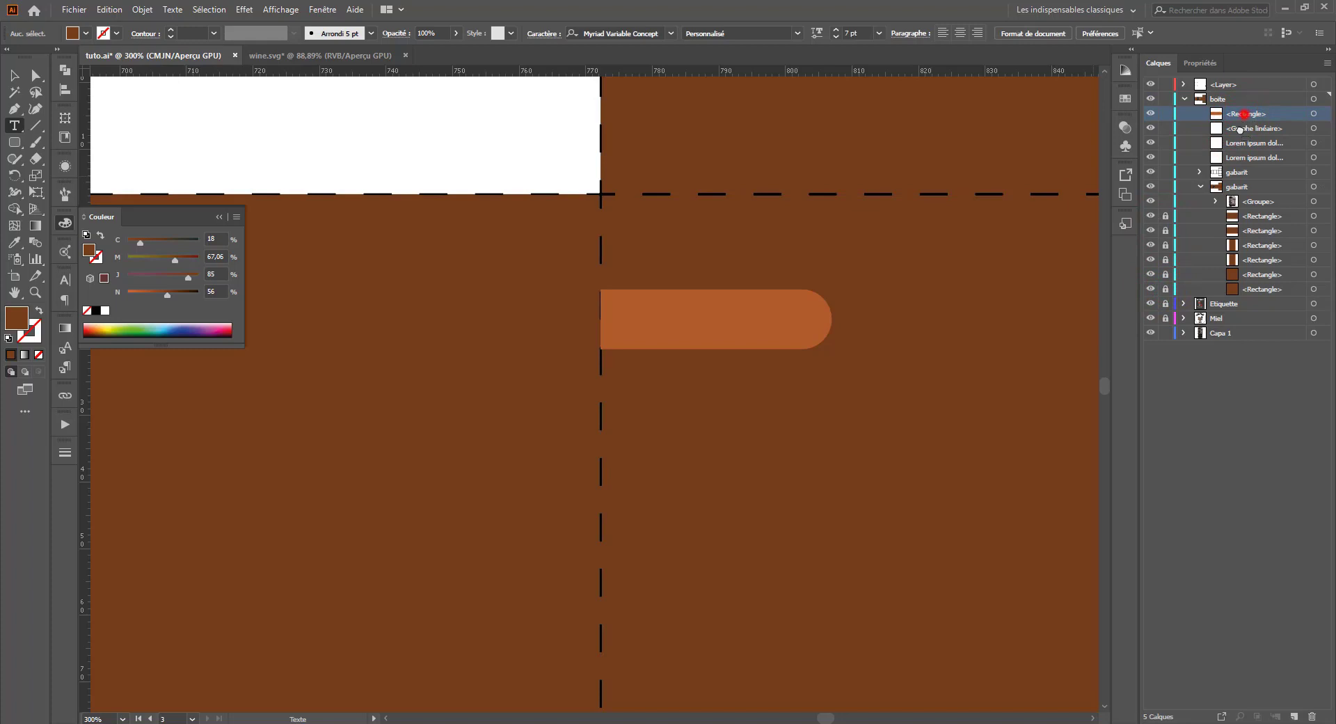
drag(1230, 172, 1227, 114)
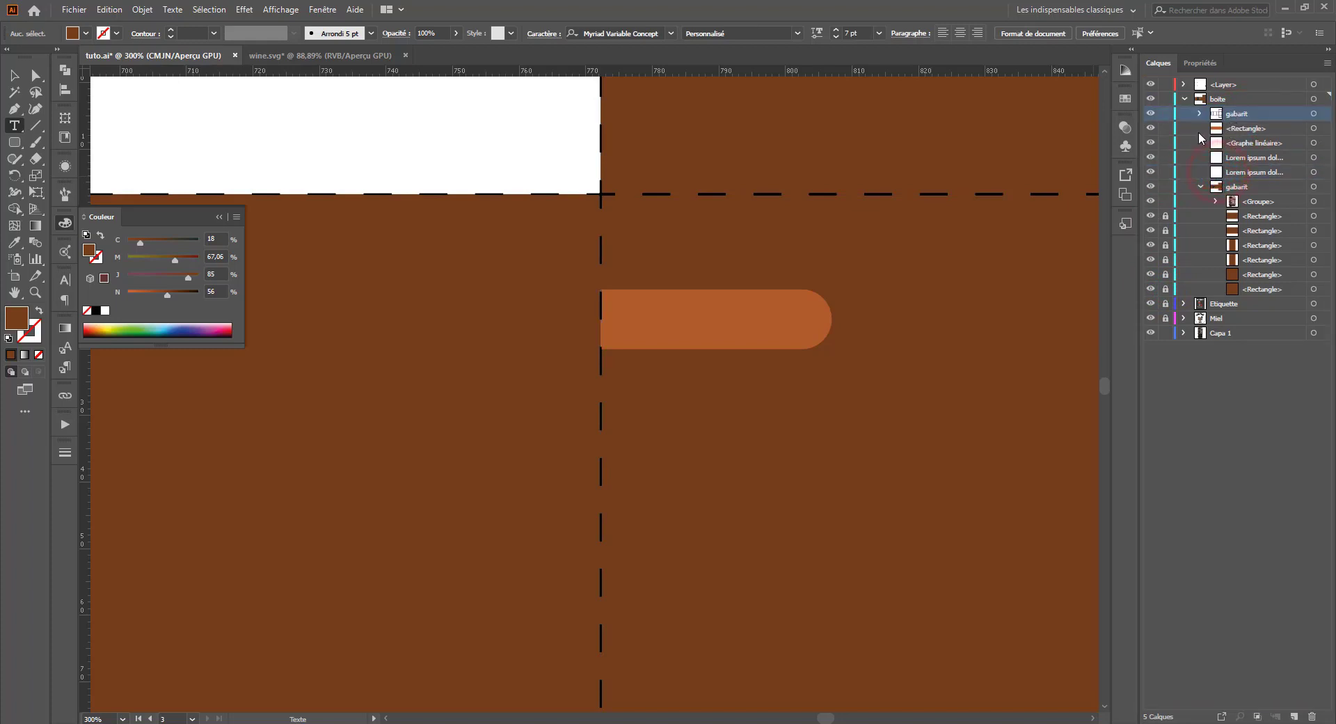
click(1233, 186)
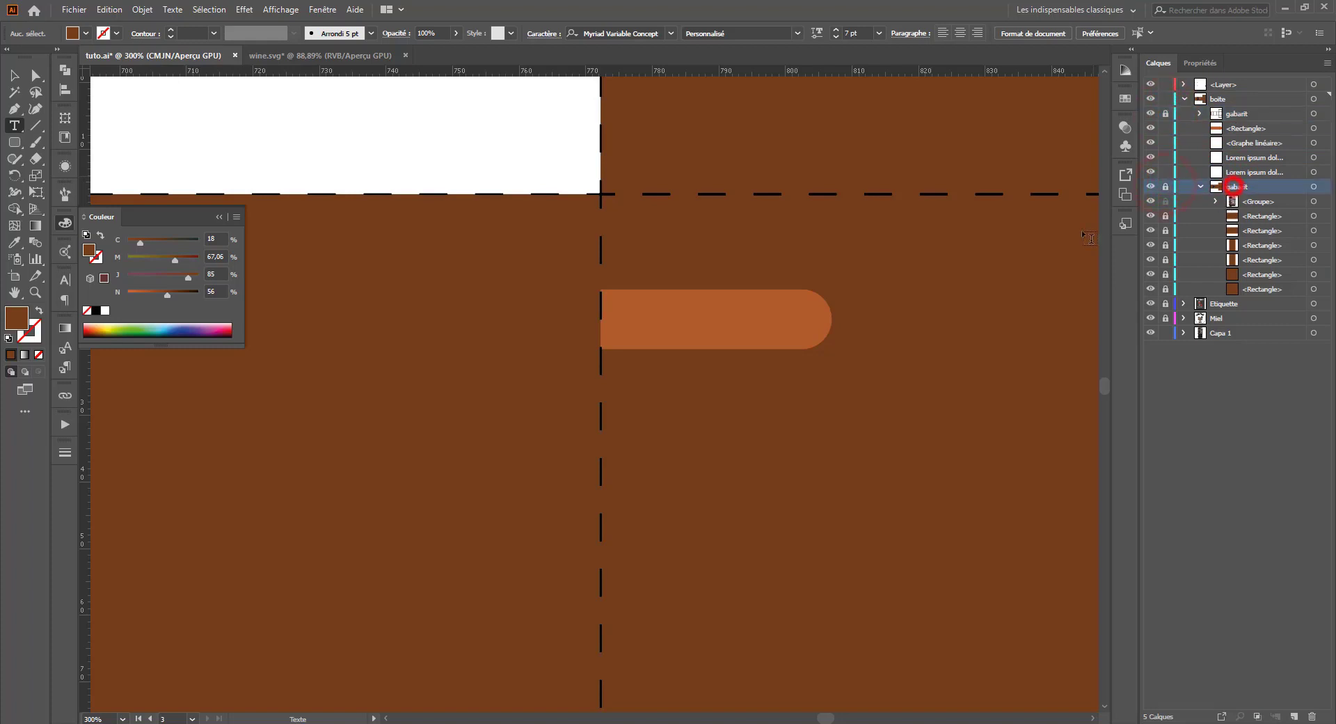
Step: Add the text ILLUSTRATOR at 7 pt on the panel just above the light brown shape
click(1247, 126)
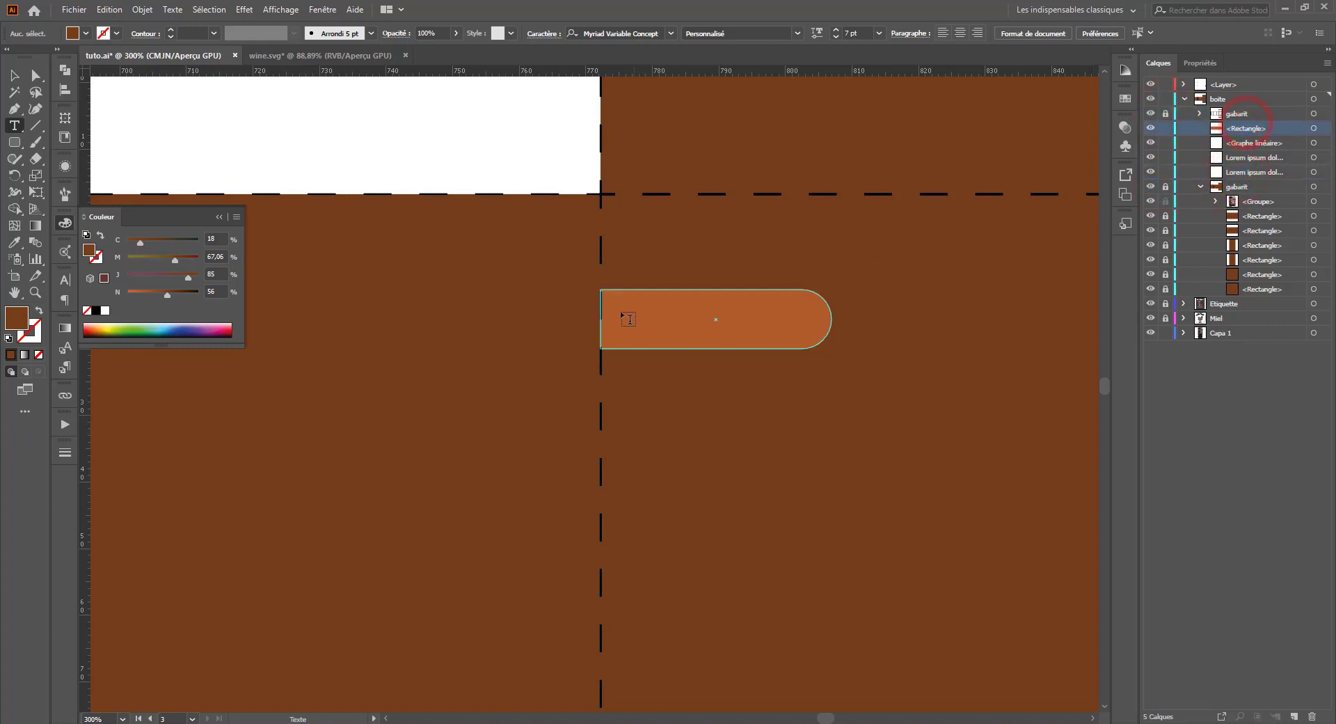
click(627, 234)
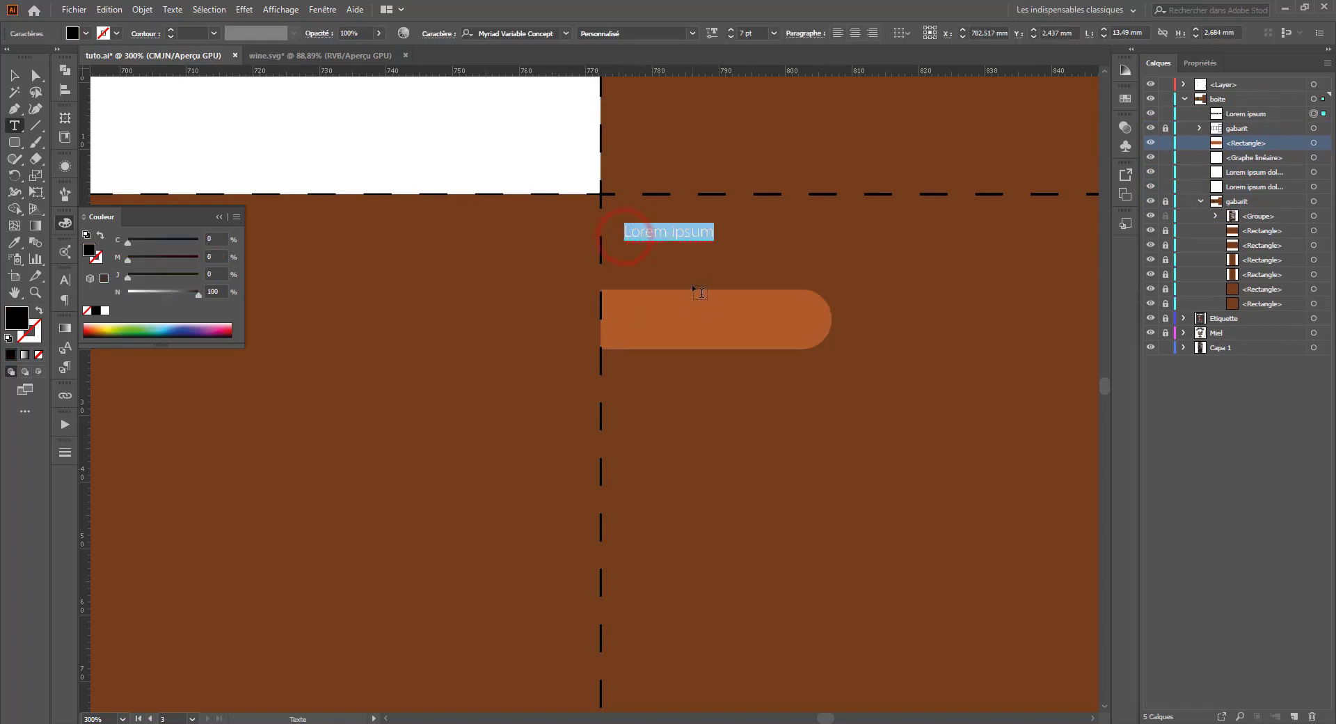
key(BackSpace)
text(ILLUSTRA)
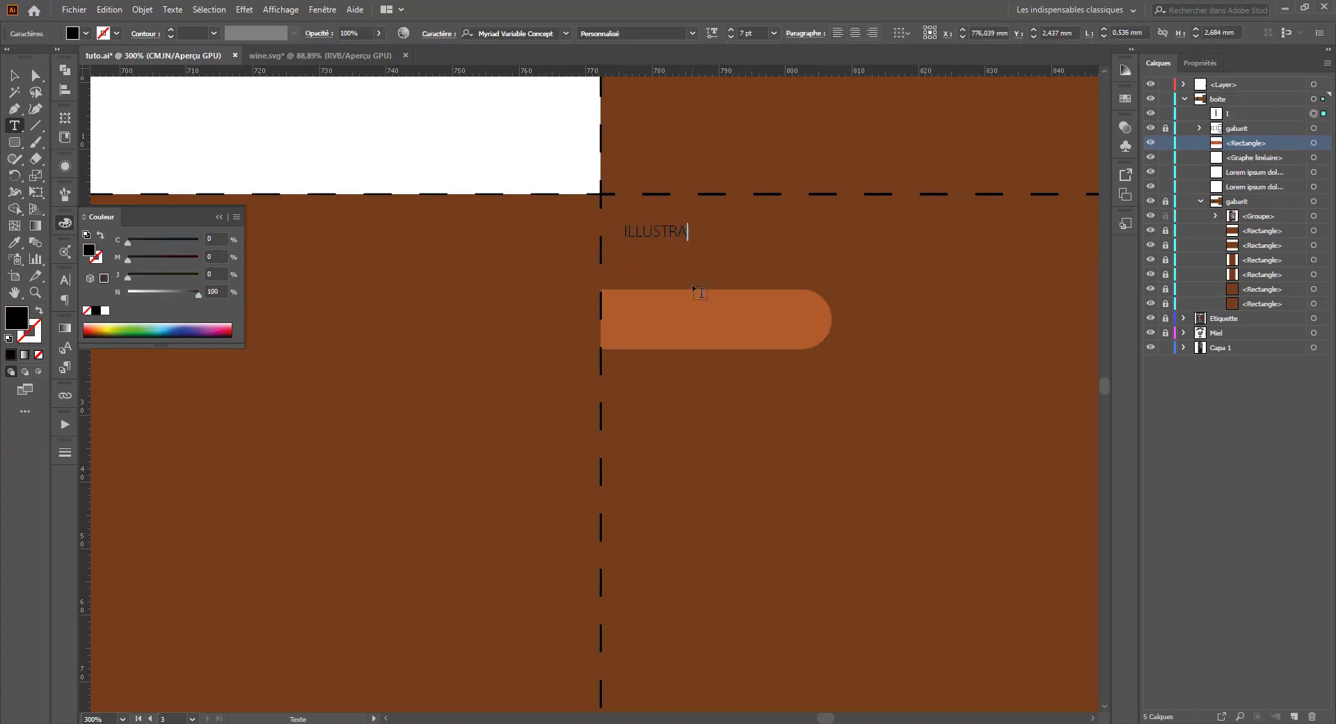
text(TOE)
key(BackSpace)
text(R)
Step: Set the whole ILLUSTRATOR text's variable font weight to 900 and its width to 110
key(ctrl+a)
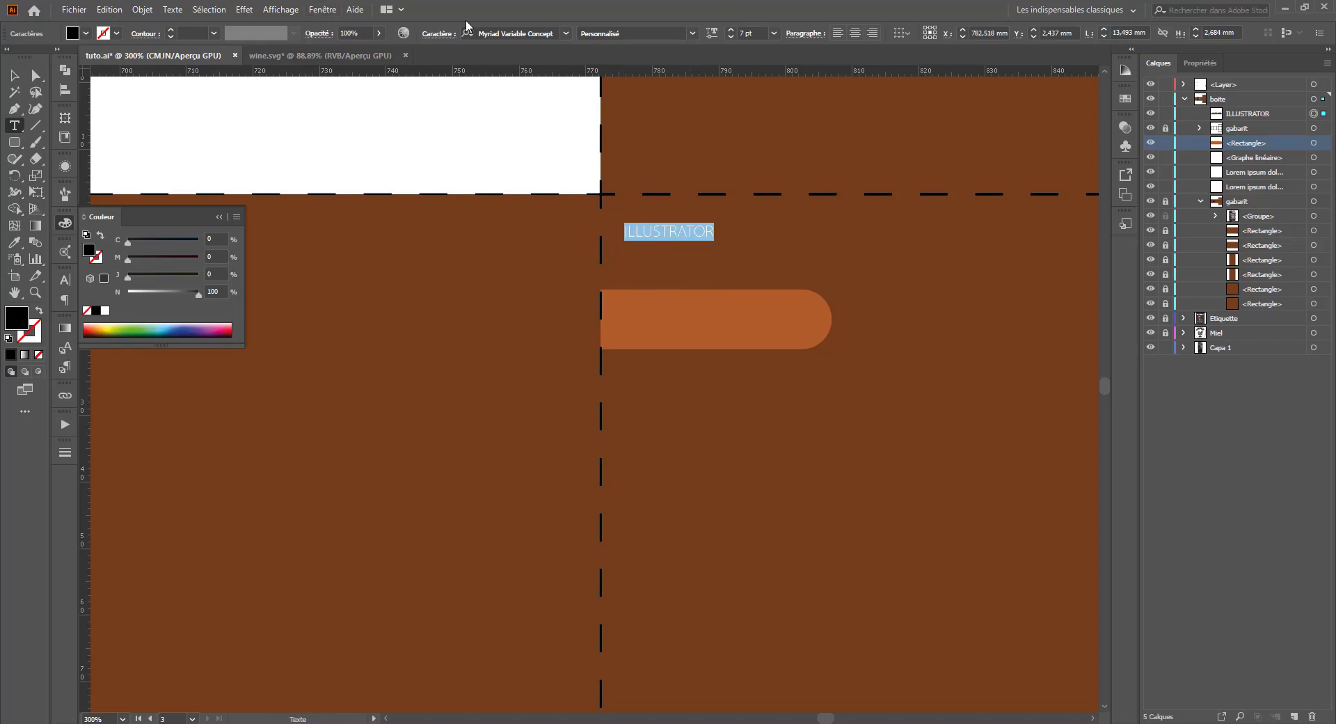
click(710, 33)
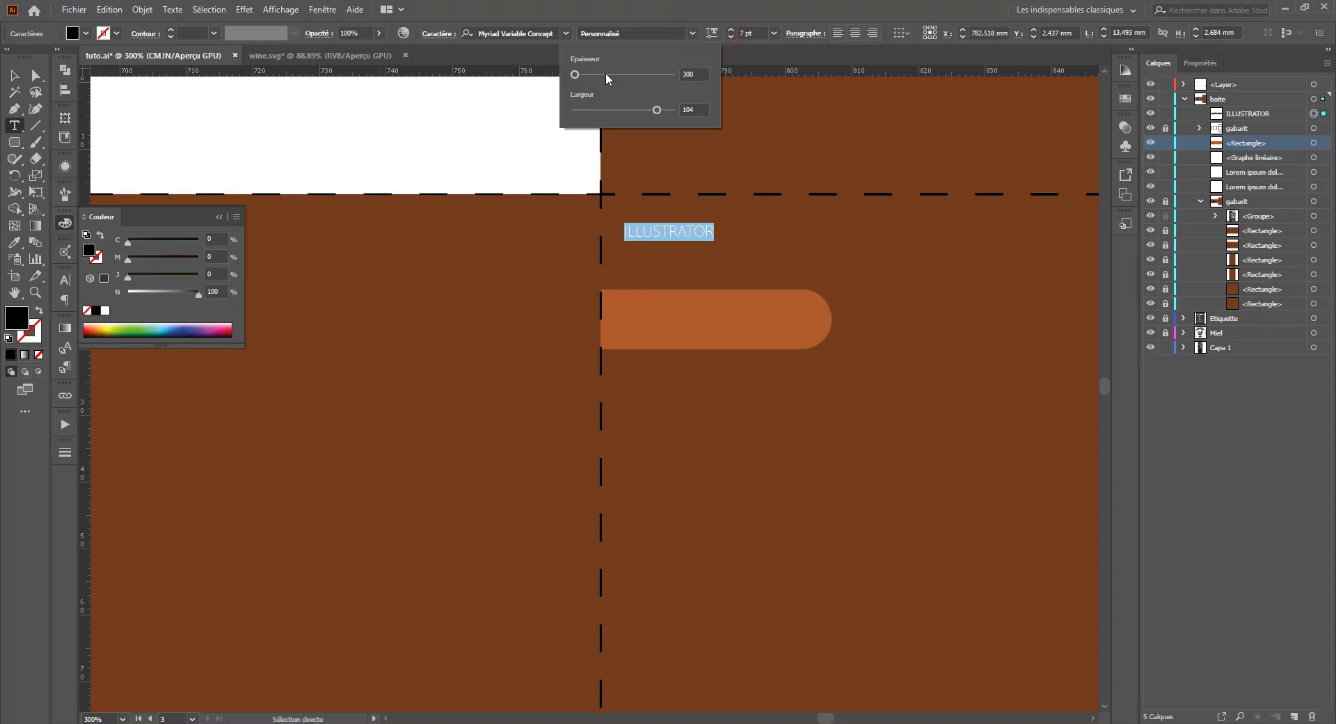
drag(605, 74, 672, 110)
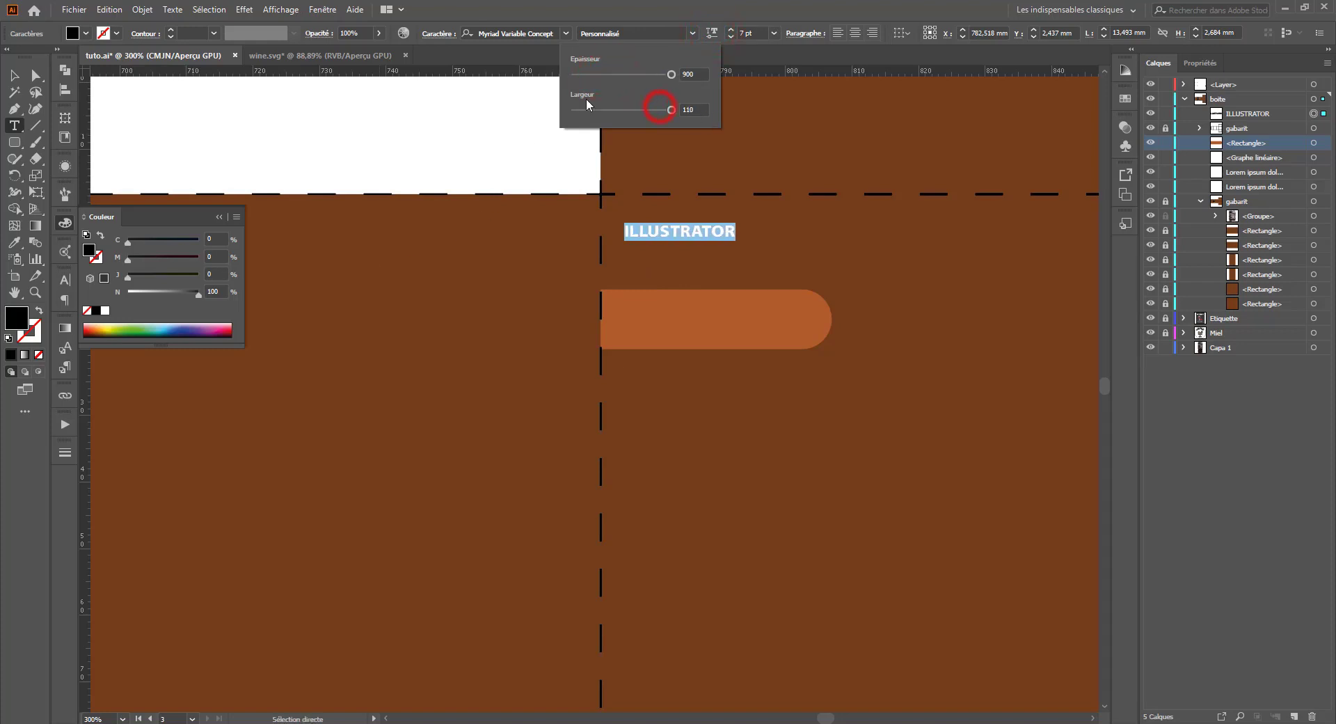
Step: Fill the ILLUSTRATOR text with white, move it onto the light brown shape and enlarge it to about 16.39 pt
click(12, 72)
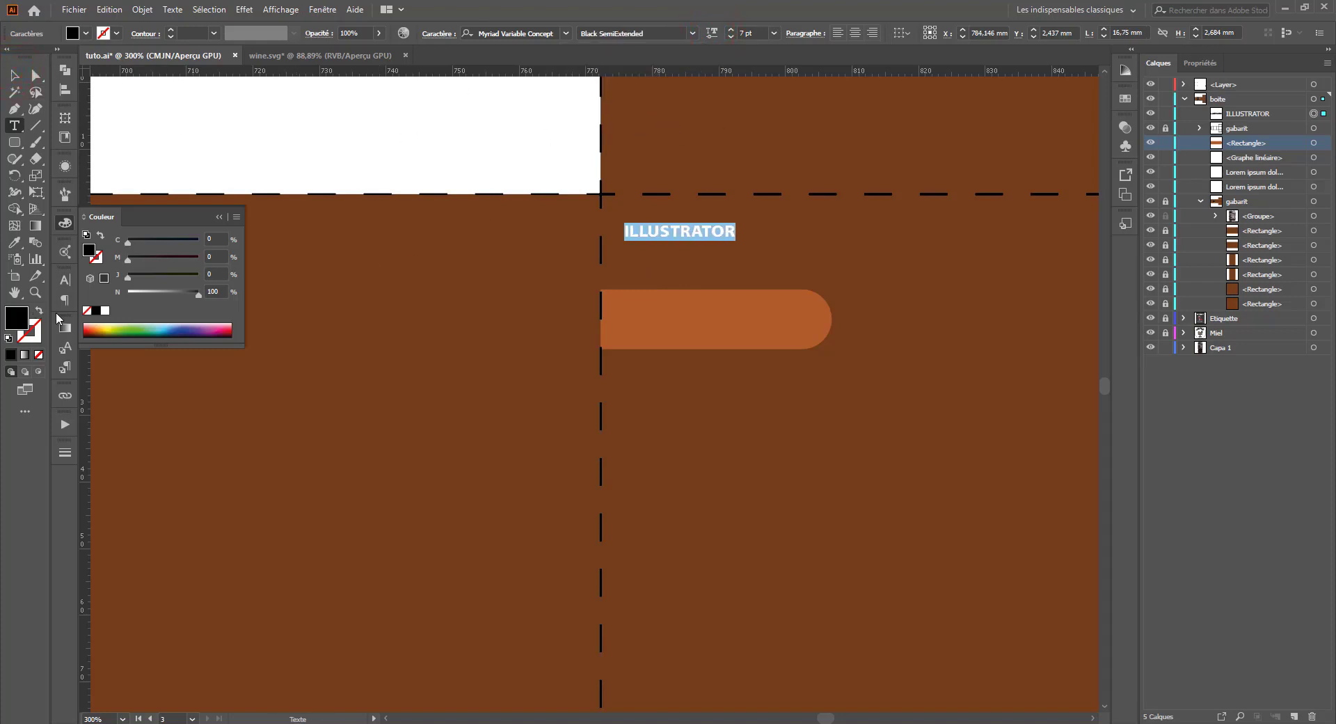
click(105, 312)
click(12, 73)
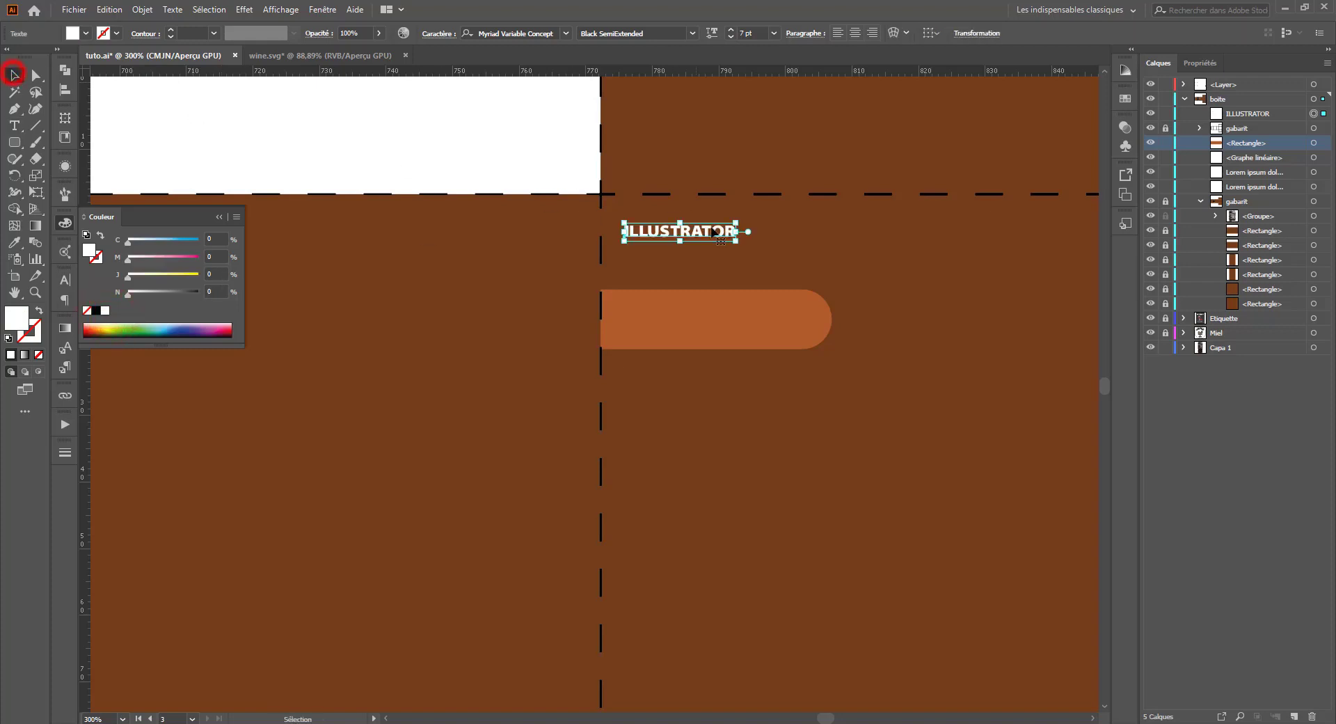
drag(727, 231, 779, 318)
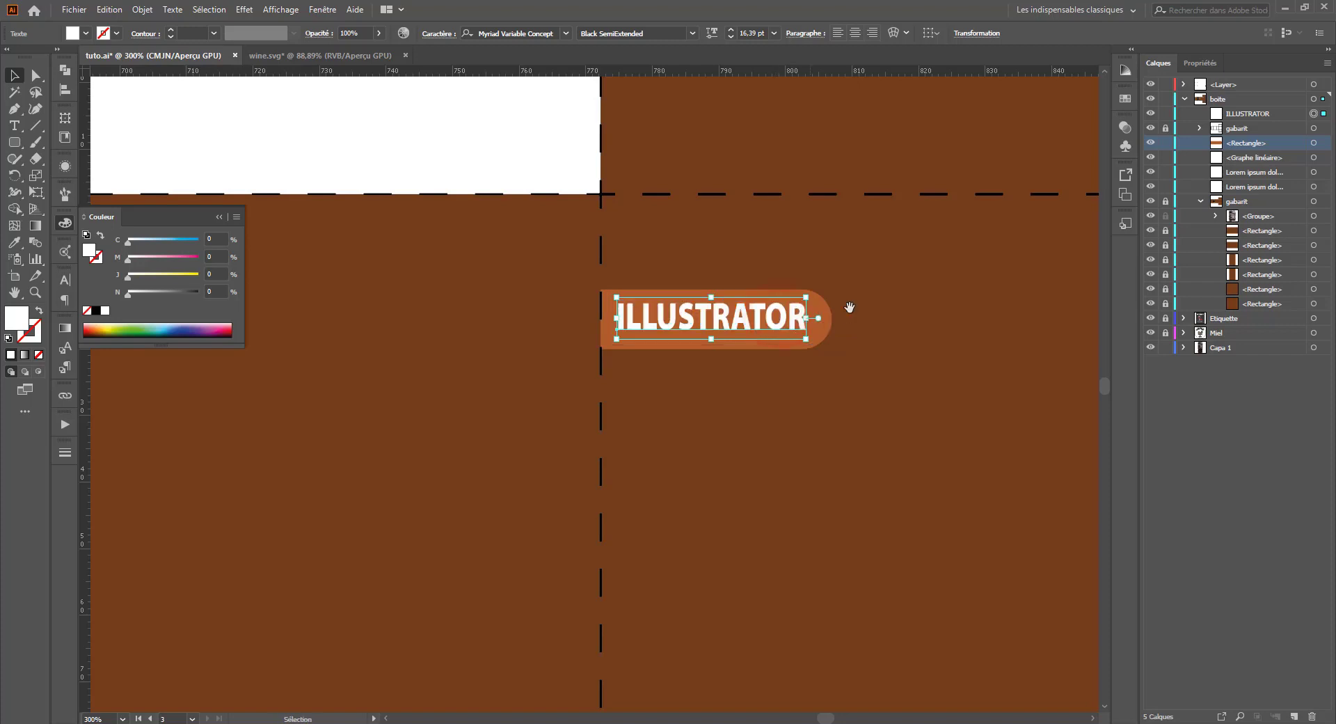
Step: Centre the ILLUSTRATOR text and the light brown shape vertically on each other
drag(869, 297, 730, 291)
key(ctrl+minus)
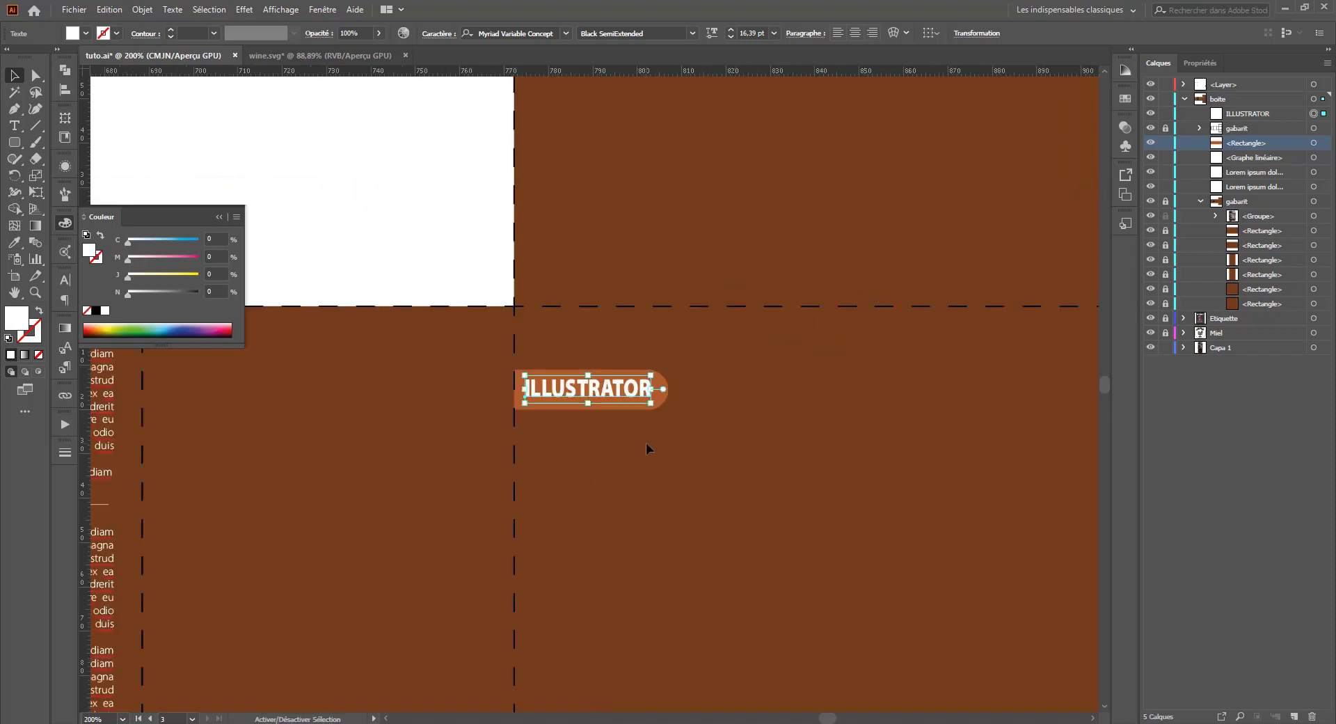
shift+click(660, 402)
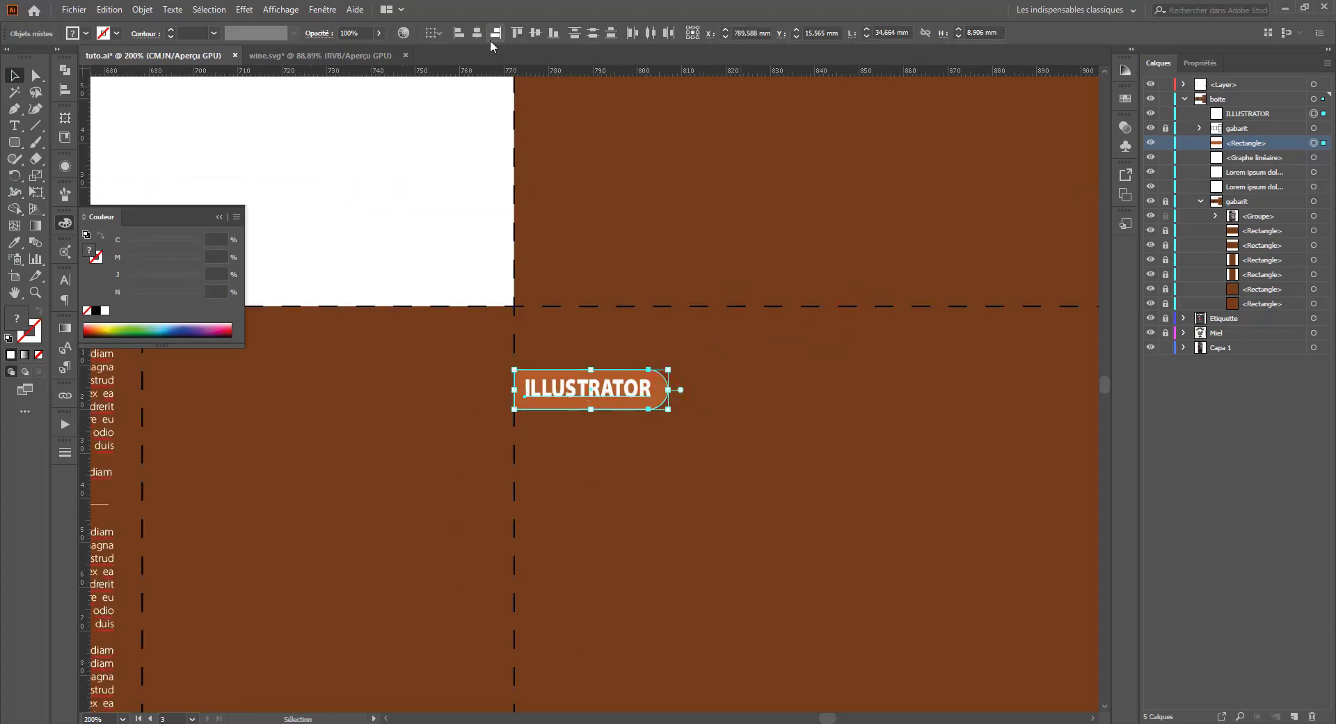
click(535, 36)
click(445, 230)
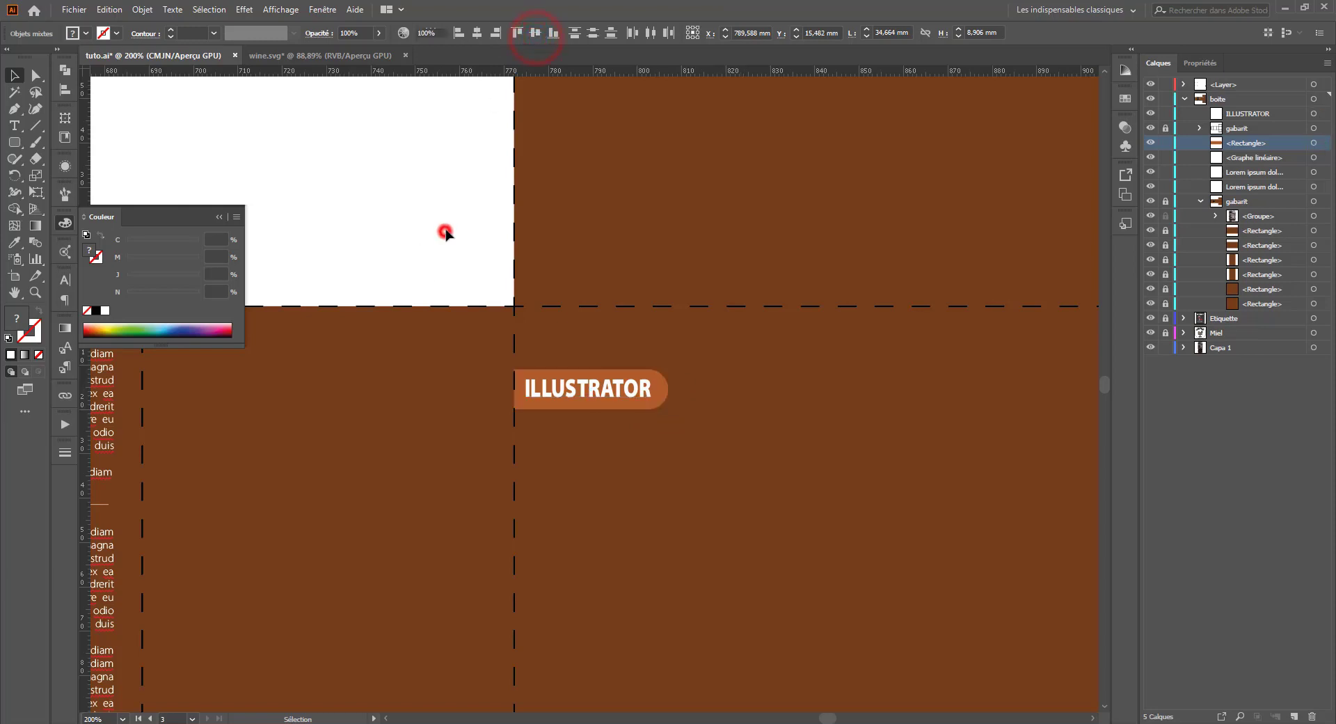
Step: Draw a white rounded rectangle about 47.5 mm wide and 24.8 mm high on the panel below the ILLUSTRATOR tag
drag(798, 305, 591, 221)
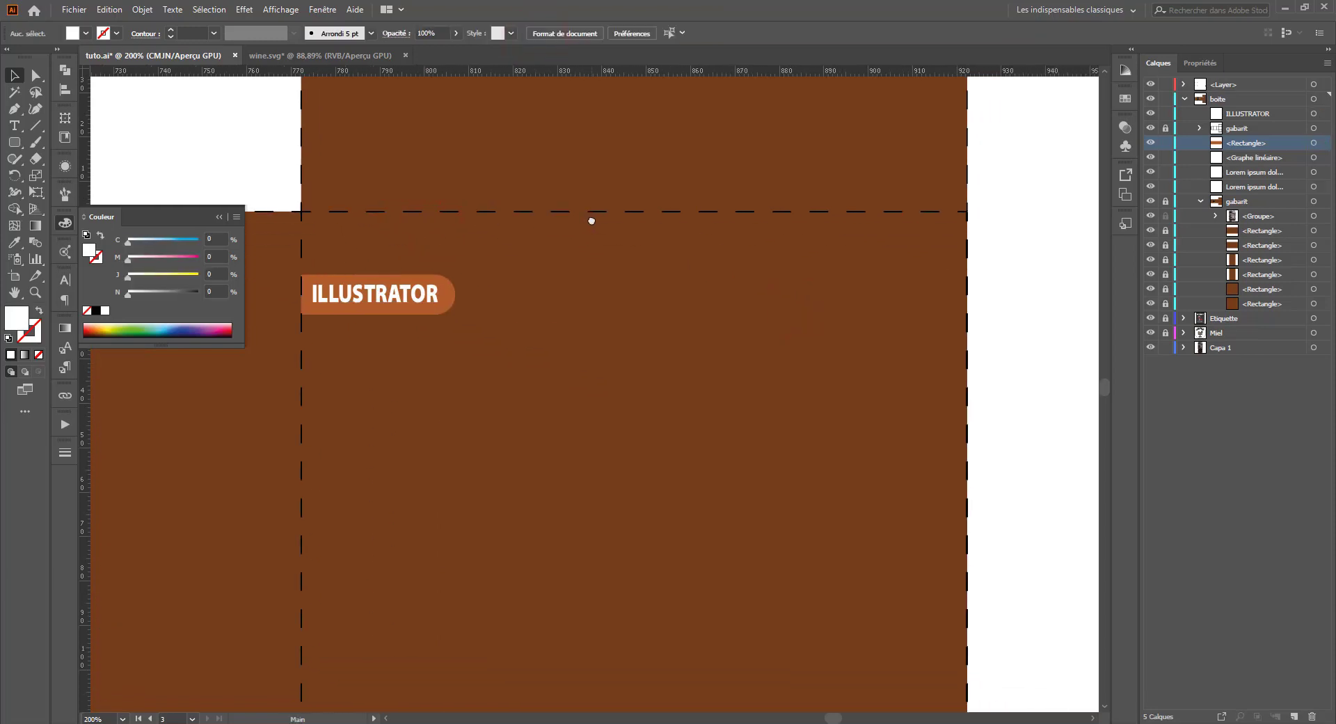
click(13, 148)
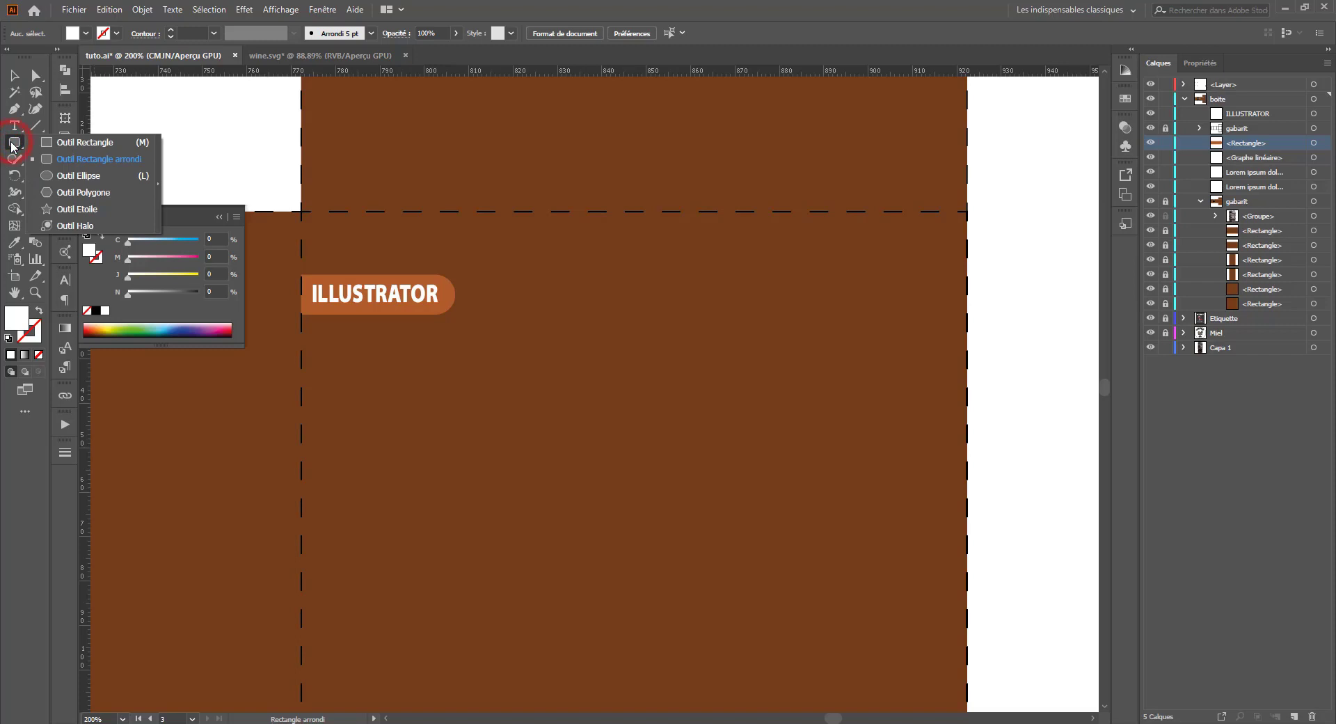
click(57, 159)
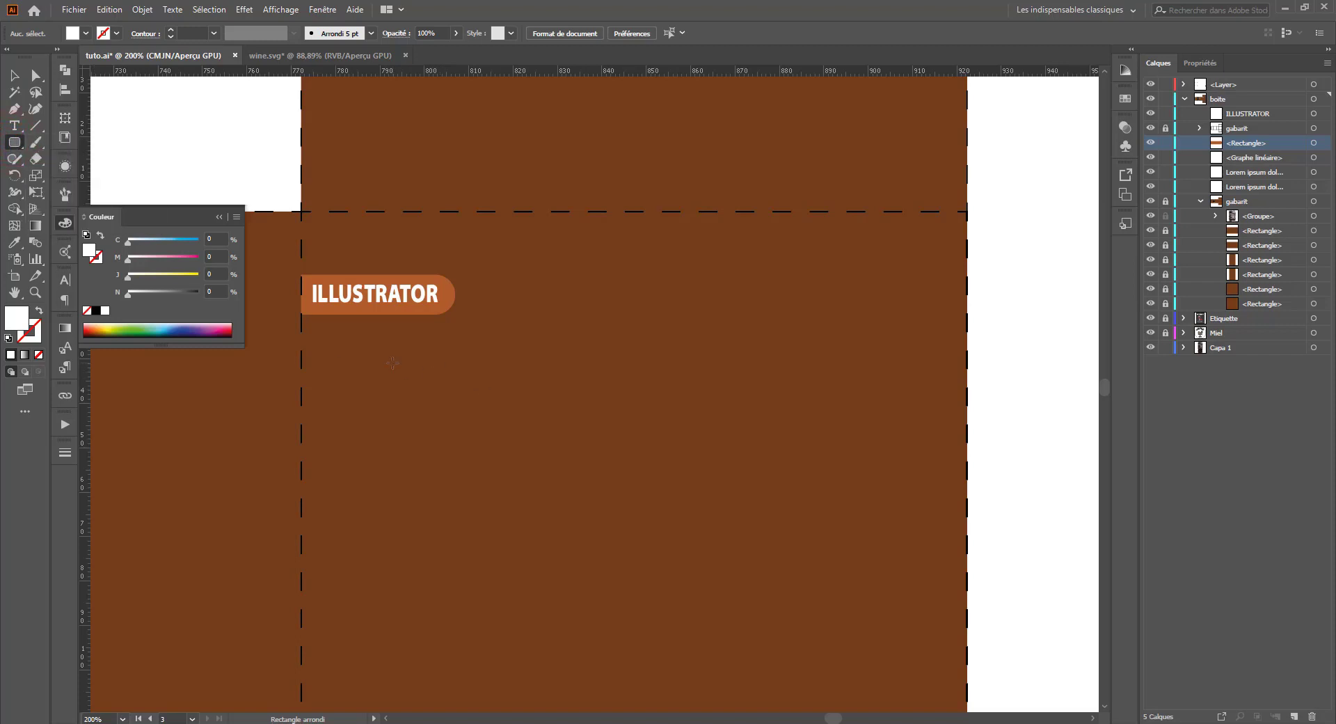
drag(392, 362, 603, 473)
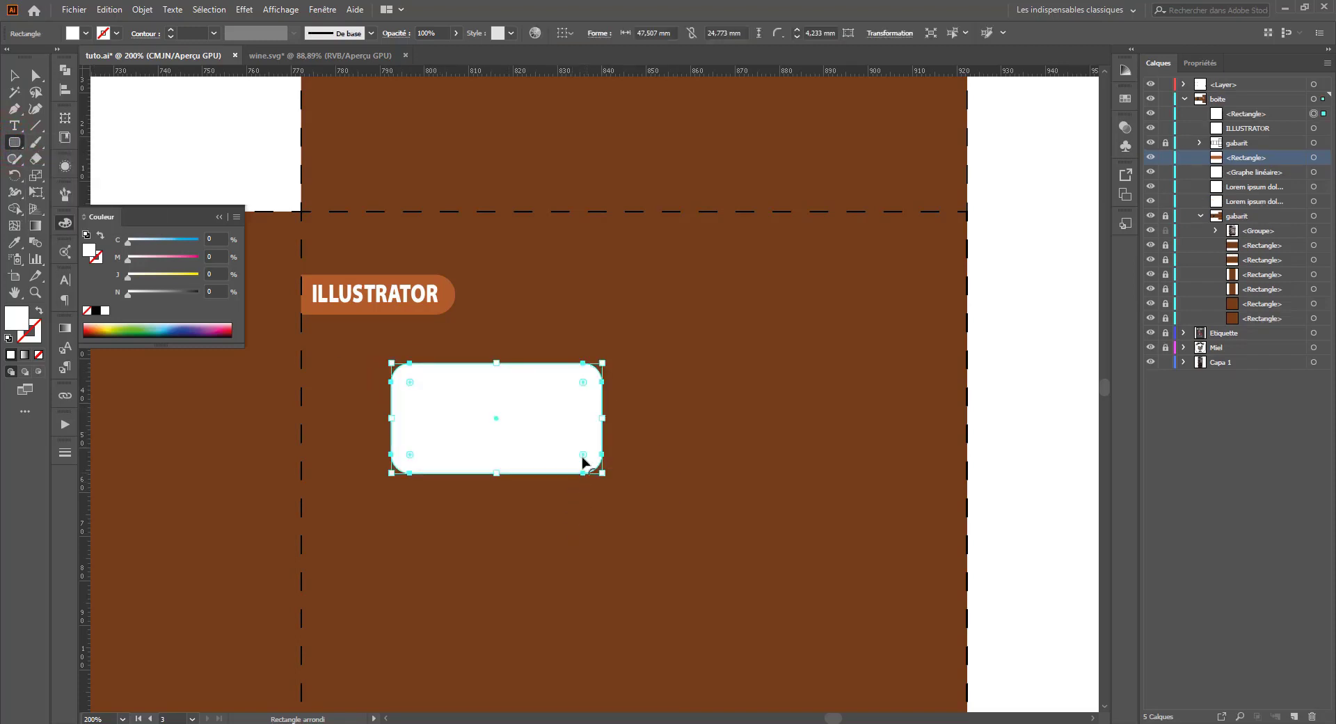
Step: Round the white rectangle's two bottom corners to the maximum and make its two top corners square
click(584, 455)
drag(409, 454, 492, 329)
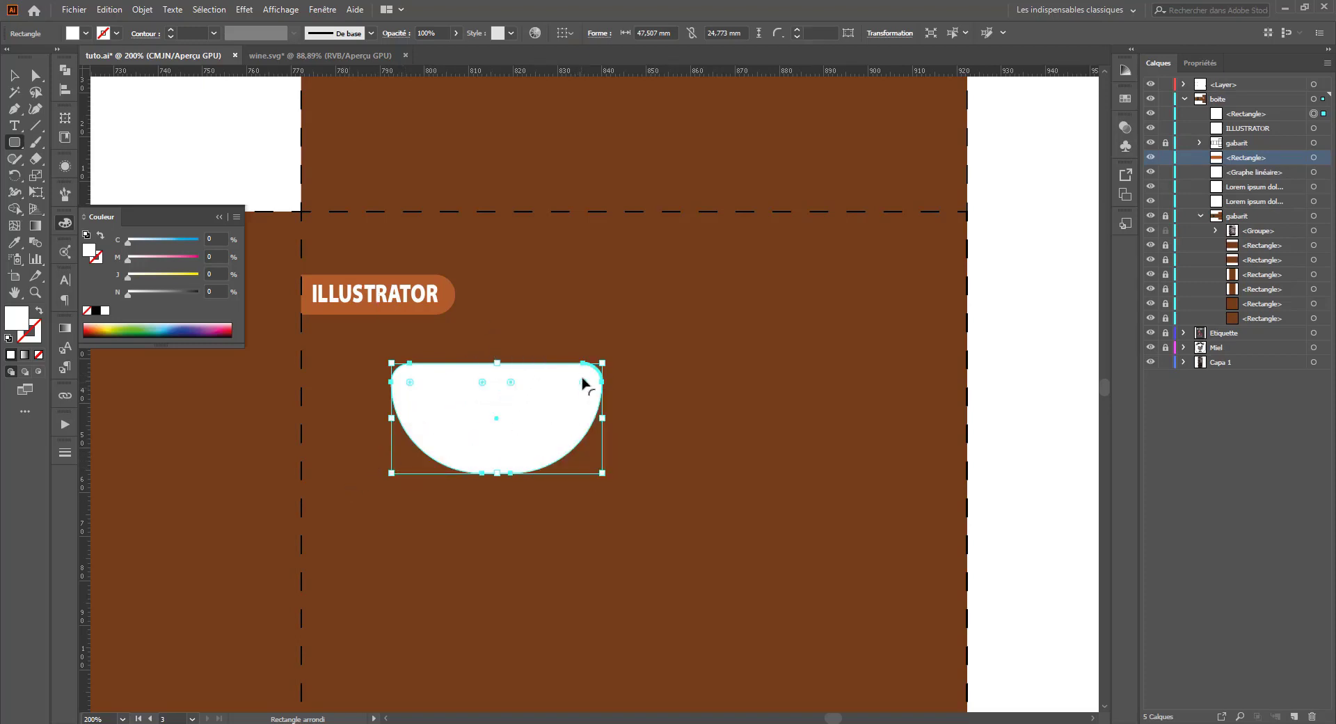
drag(409, 380, 336, 306)
click(13, 74)
click(633, 299)
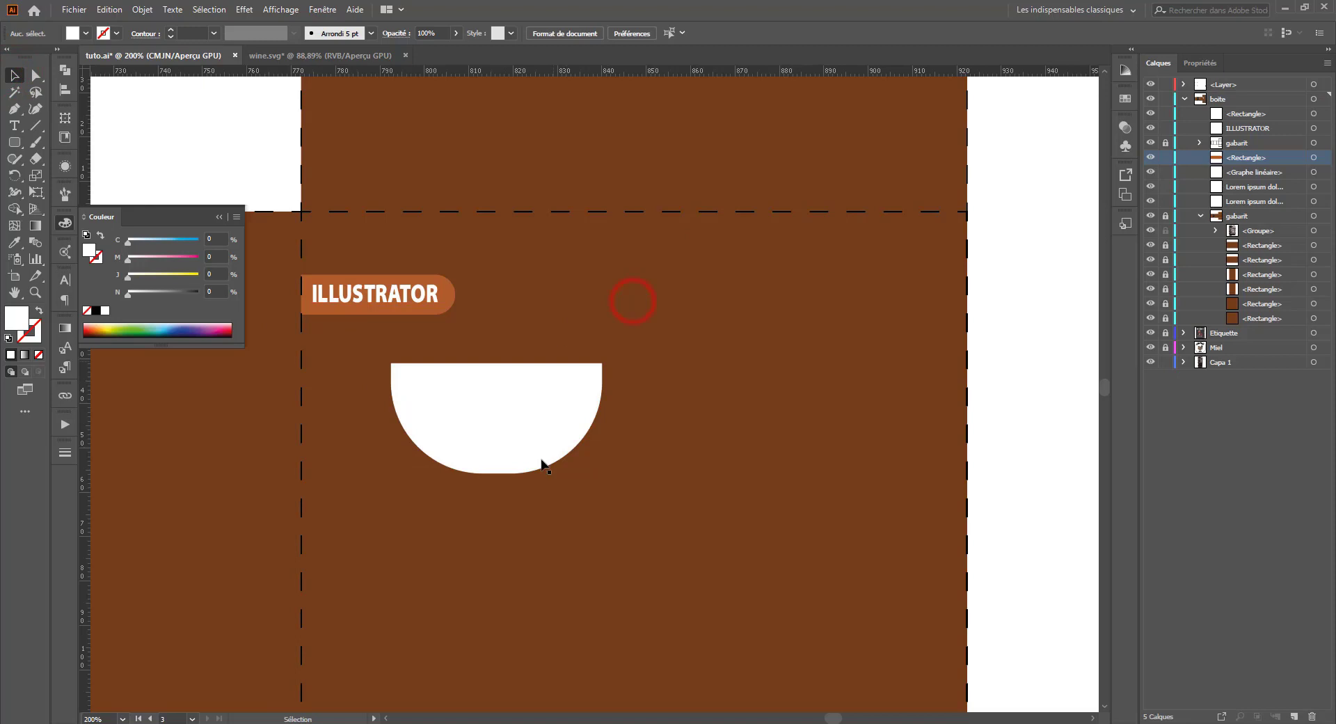
Step: Duplicate the white eye shape to its right at the same height, and shift both eyes slightly left on the panel
drag(546, 431, 821, 447)
key(ctrl+minus)
key(ctrl+minus)
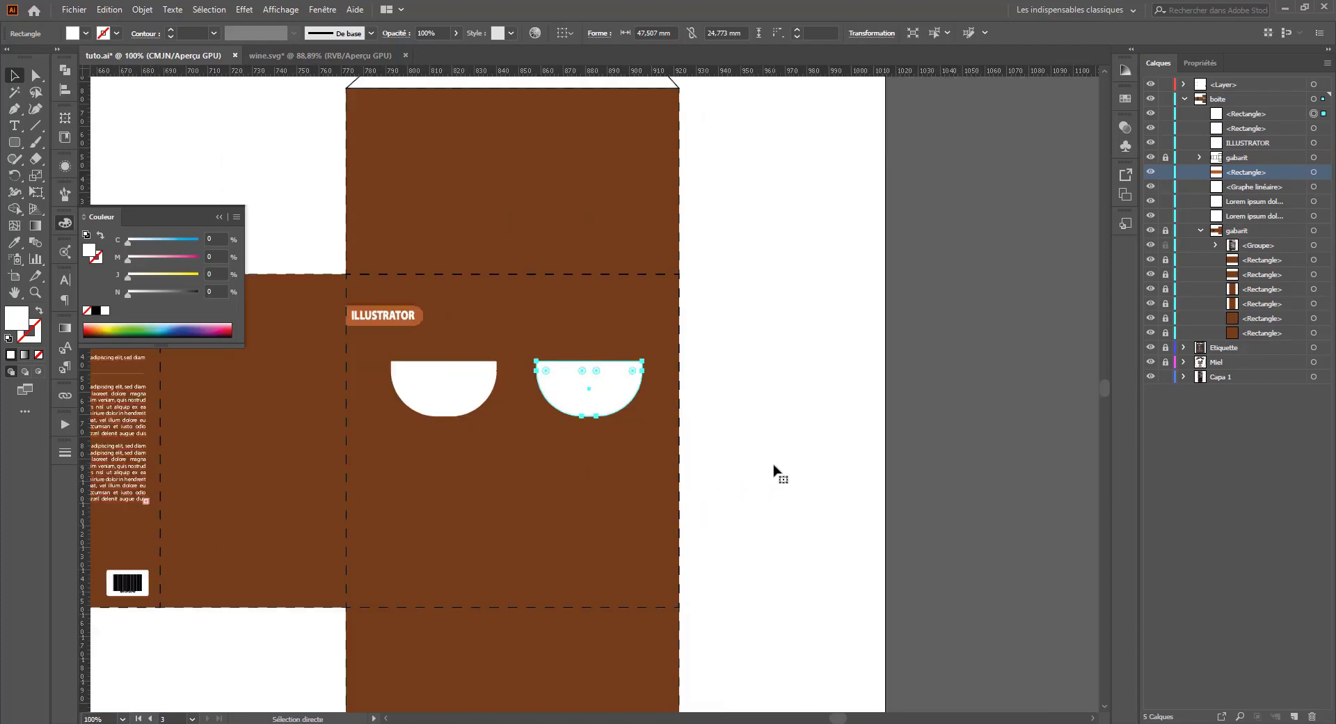
shift+click(472, 407)
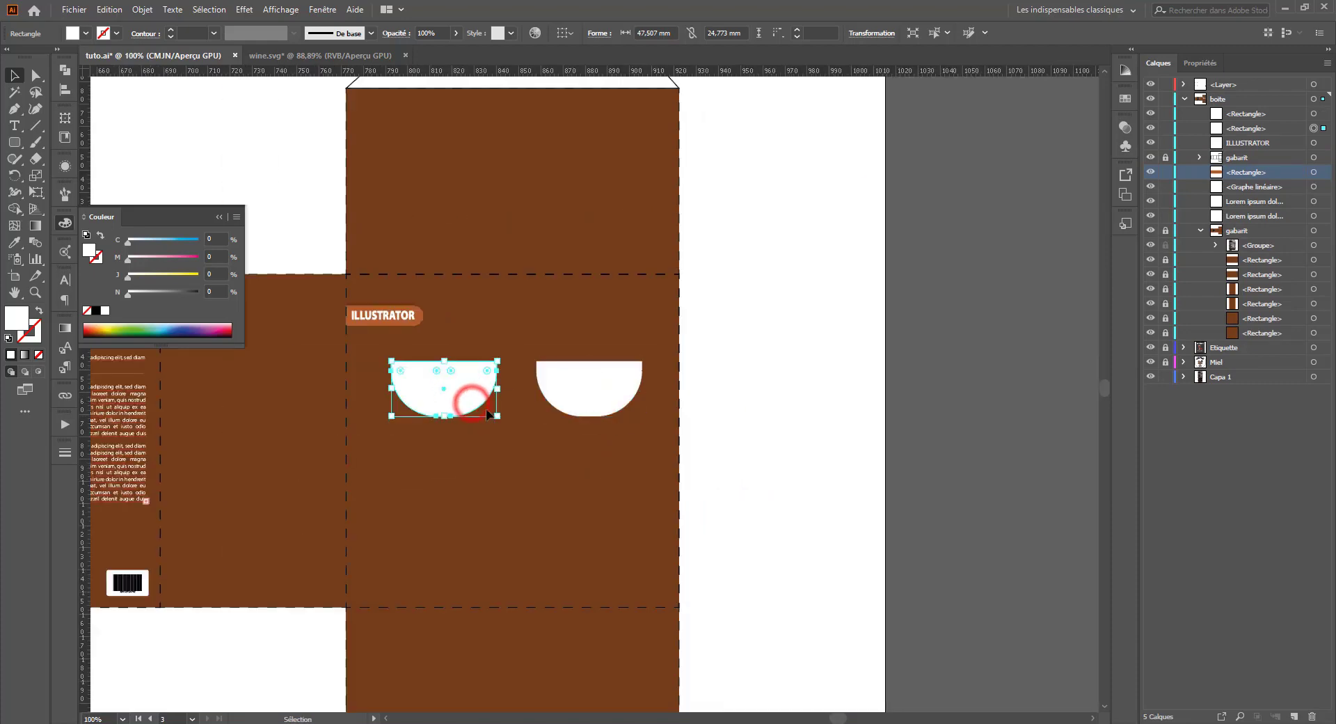
drag(551, 382, 579, 398)
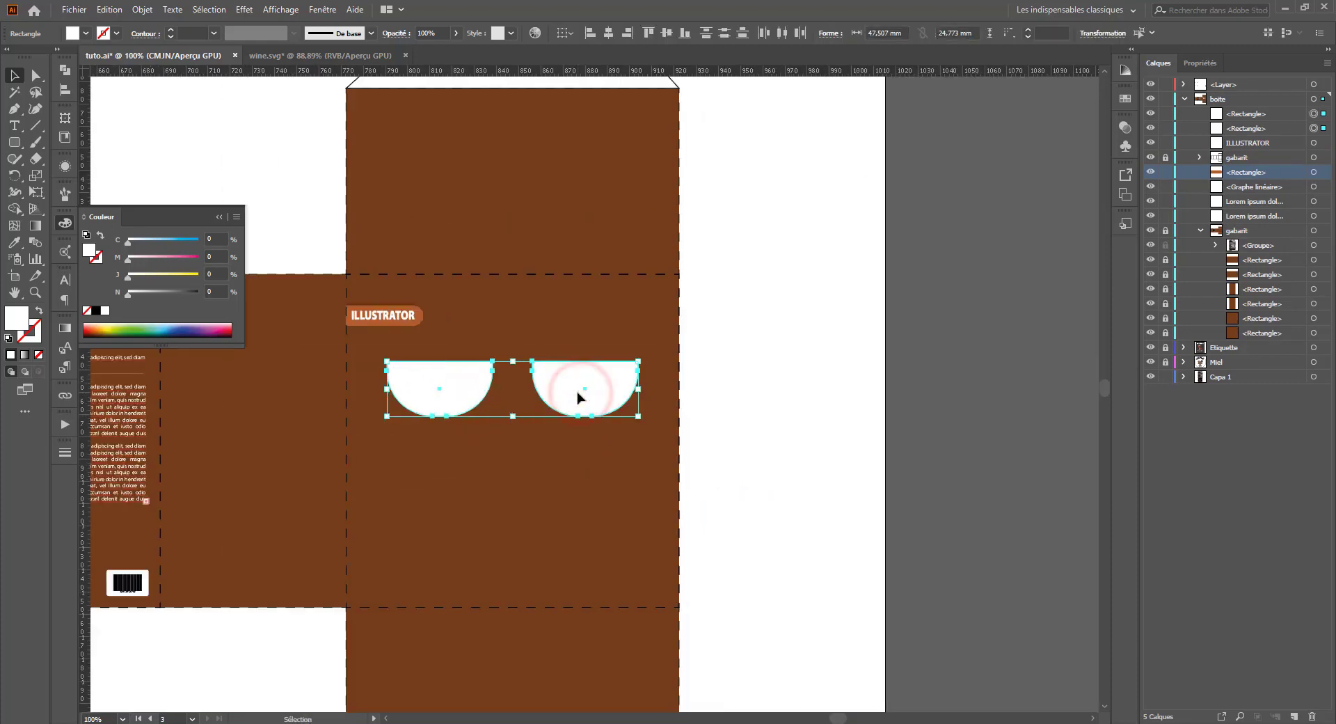
click(724, 408)
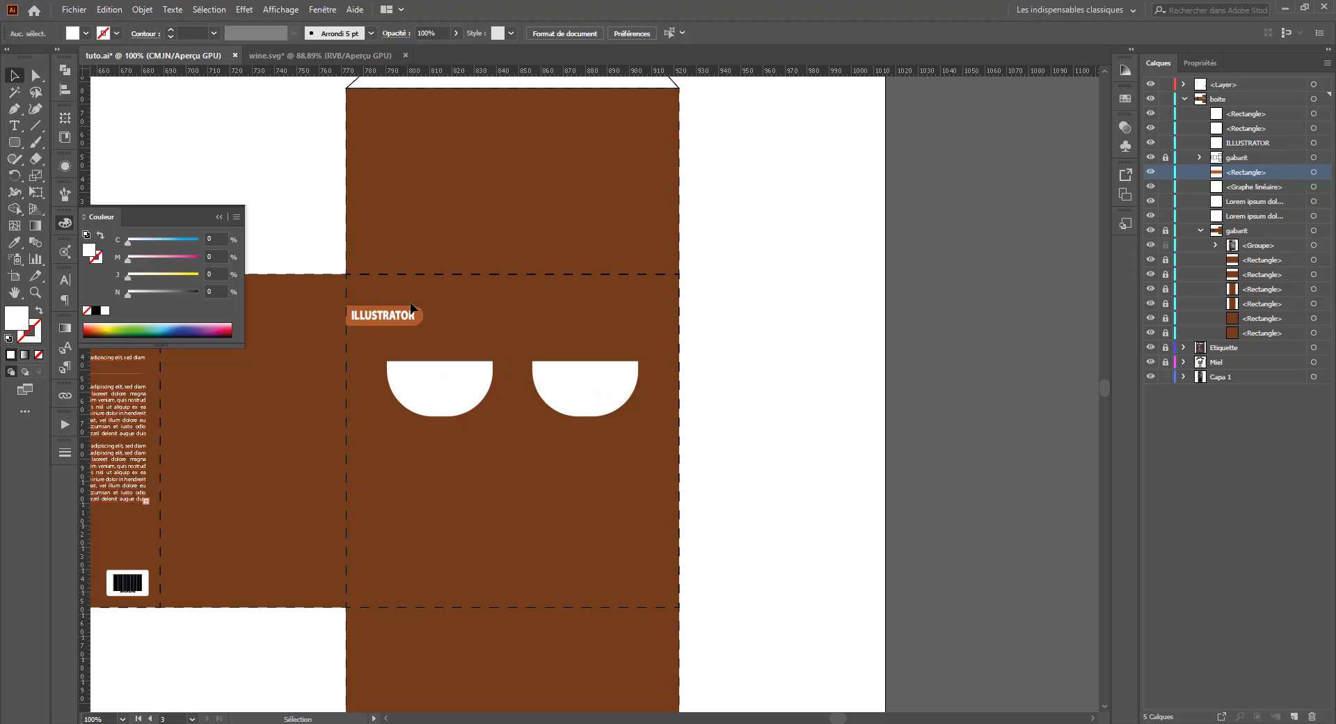
Step: Create an 80 mm by 80 mm circle with the Ellipse tool and fill it black
click(464, 416)
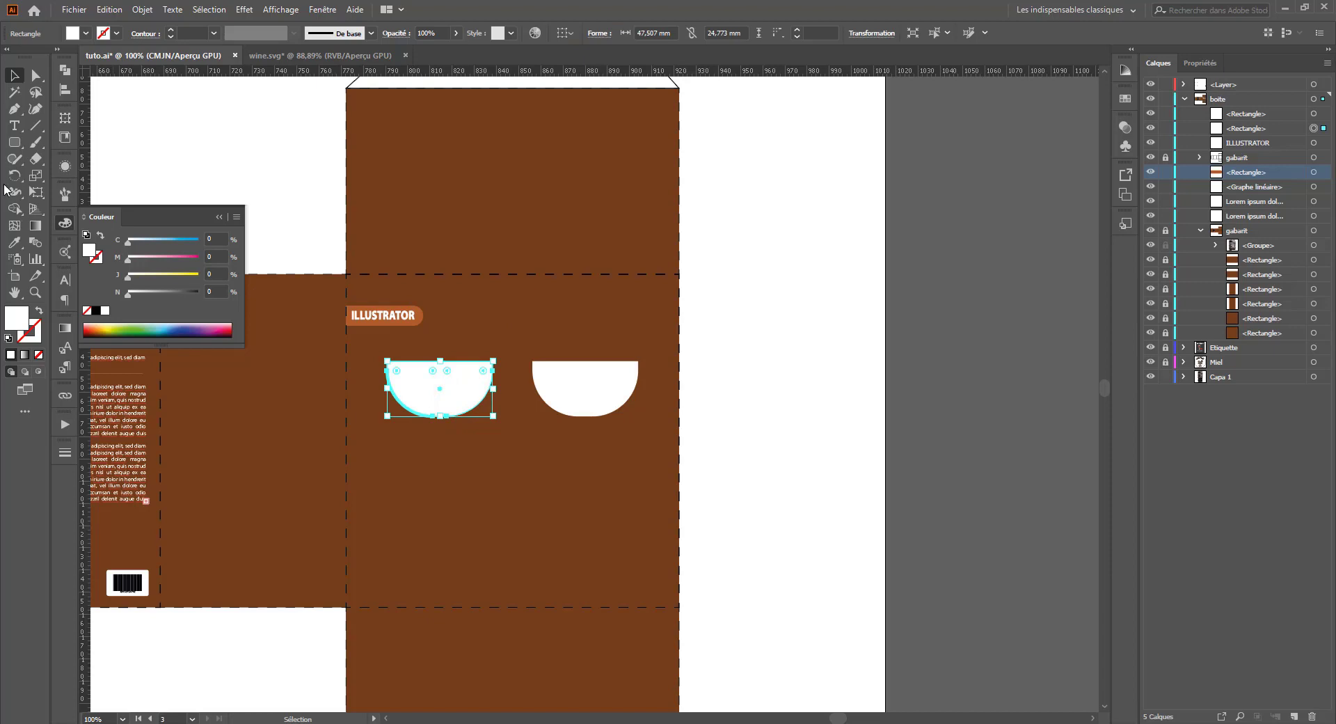
drag(14, 148, 47, 177)
click(97, 310)
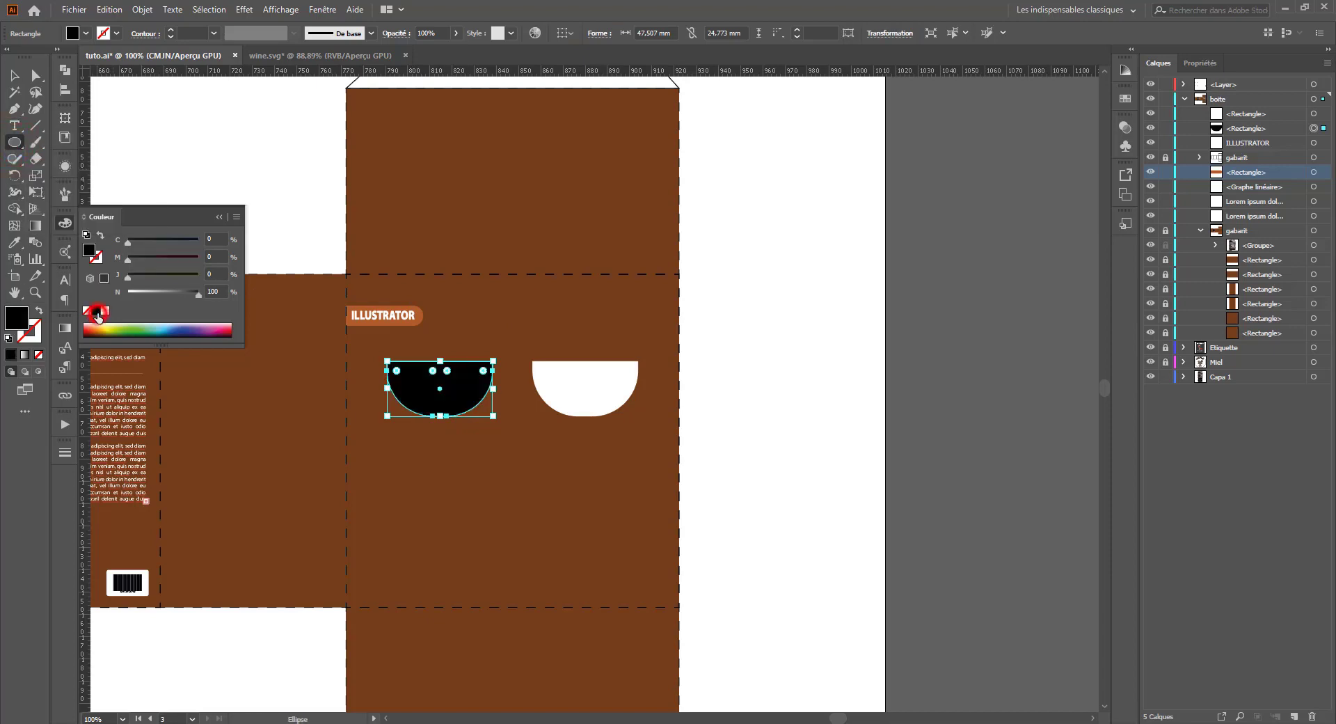
click(105, 311)
click(289, 181)
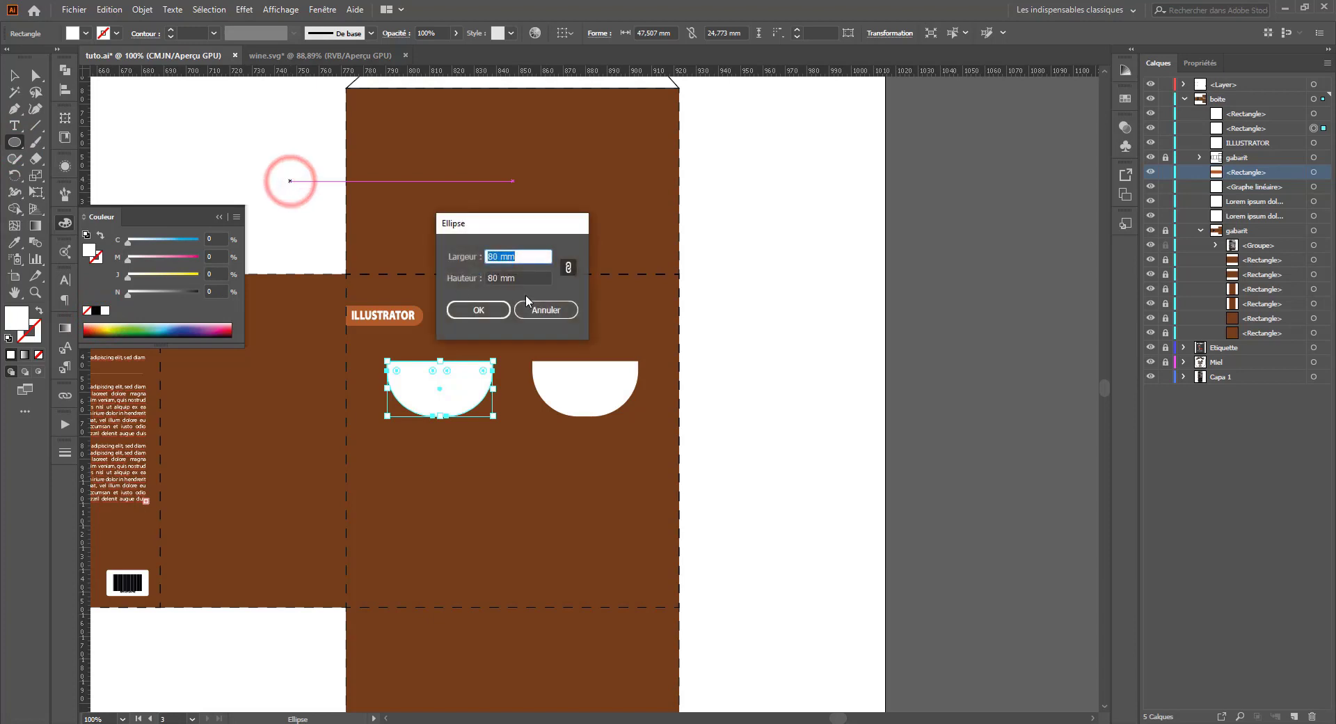
click(498, 309)
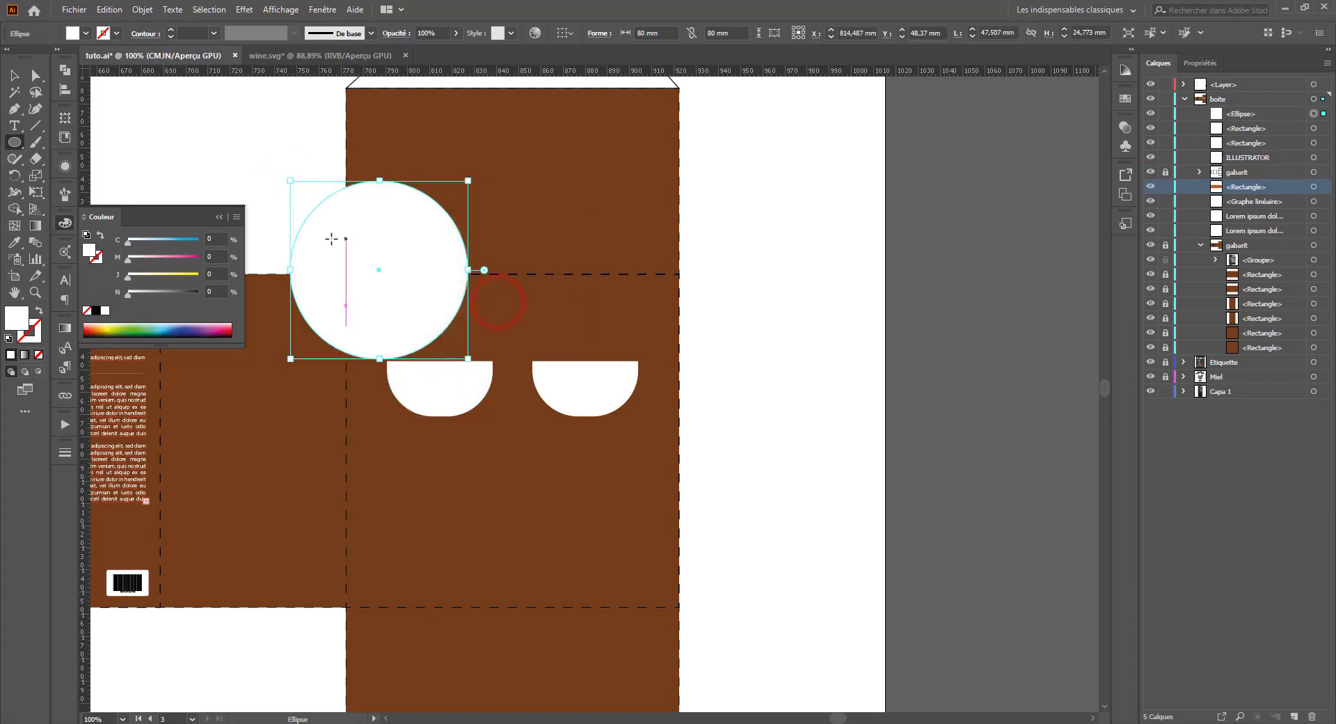
click(96, 311)
Step: Shrink the black circle to a small pupil at the left eye's top edge and centre it horizontally on that eye
click(14, 75)
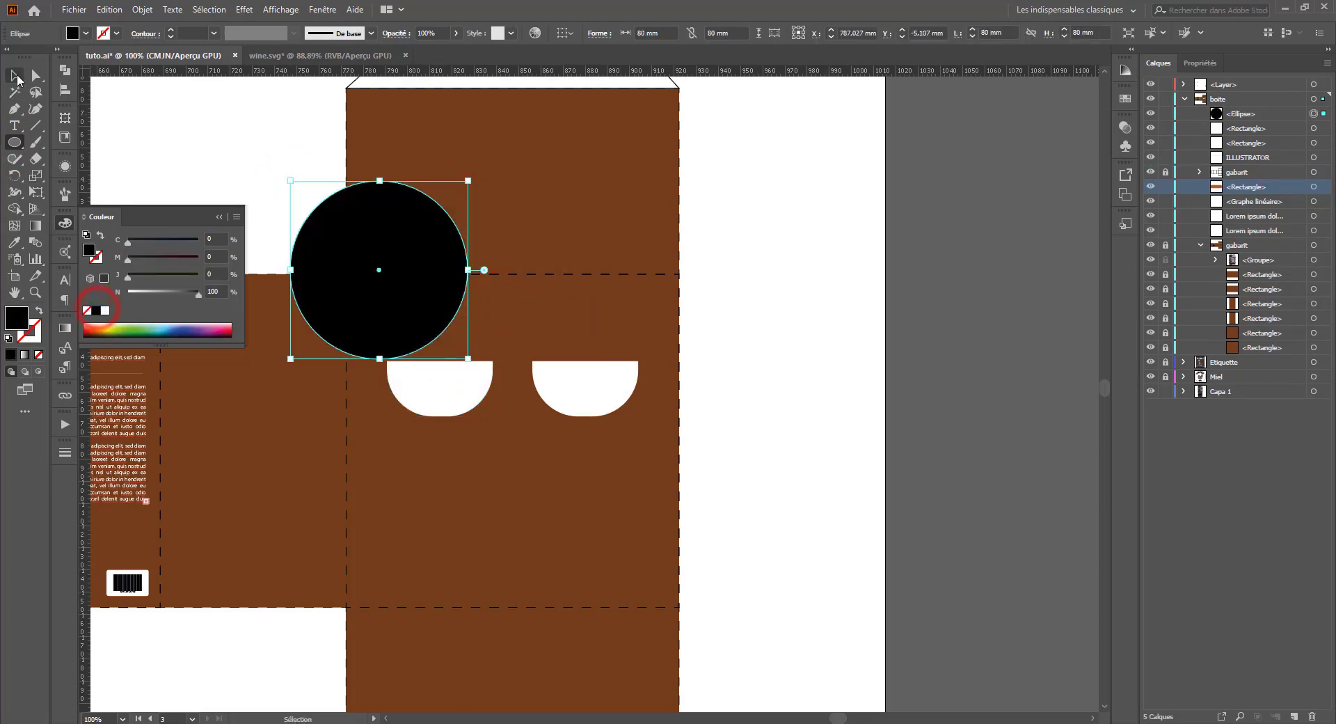
drag(466, 180, 440, 369)
shift+click(469, 384)
click(607, 34)
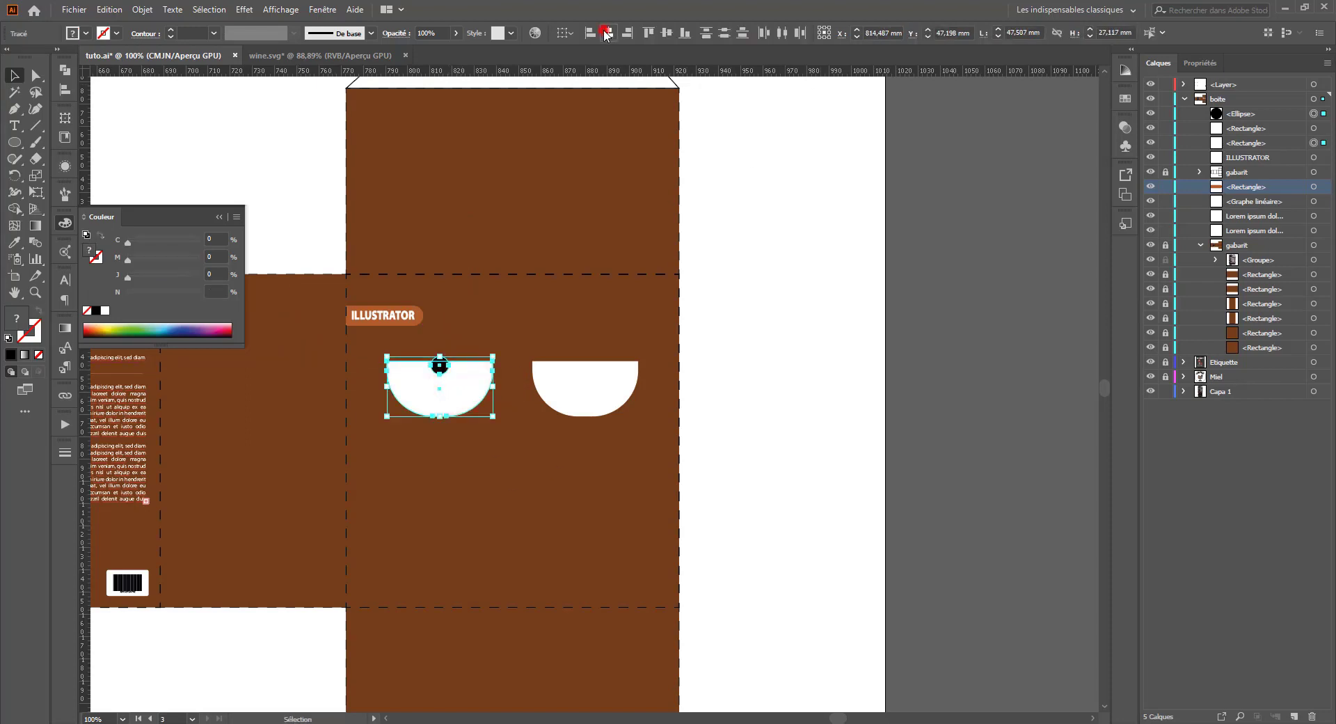
Step: Duplicate the black pupil onto the top edge of the right white eye
click(479, 348)
drag(439, 365, 593, 369)
click(612, 340)
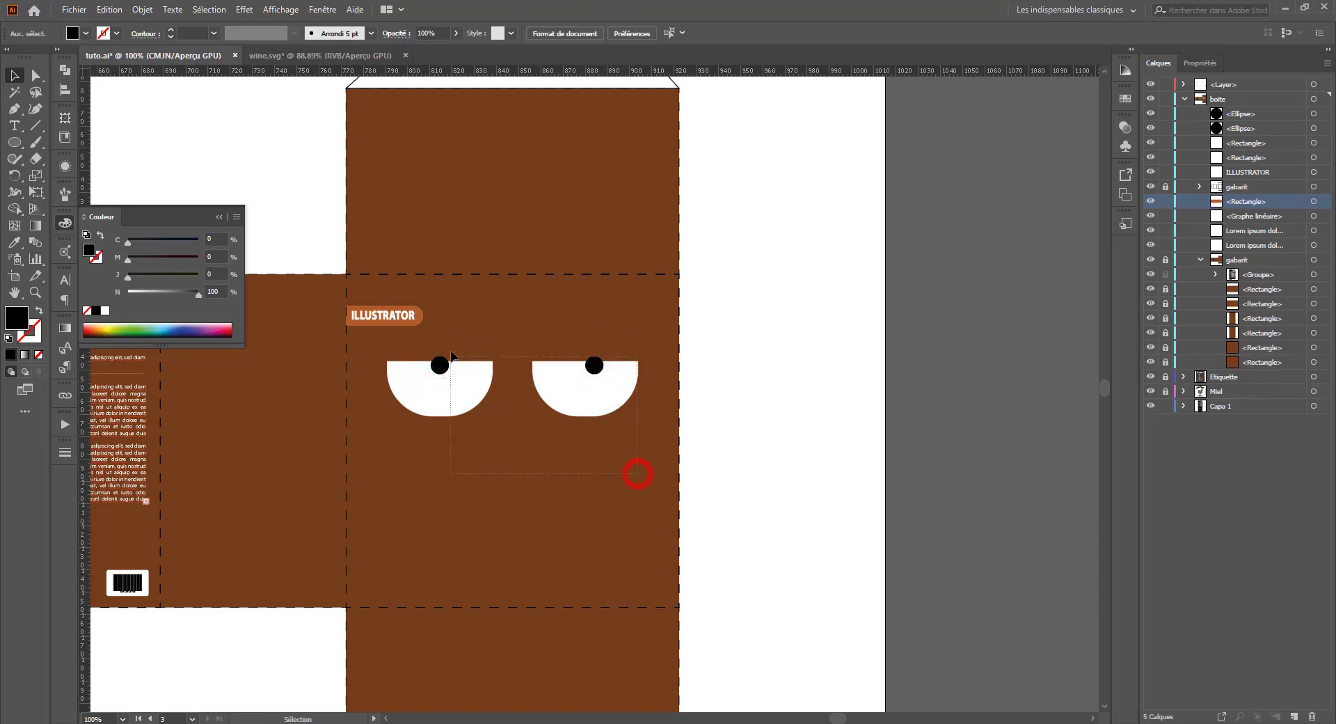
Step: Try to trim the parts of both small pupils that extend above the white eyes with the Shape Builder
drag(451, 355, 450, 357)
key(ctrl+plus)
key(ctrl+plus)
key(ctrl+plus)
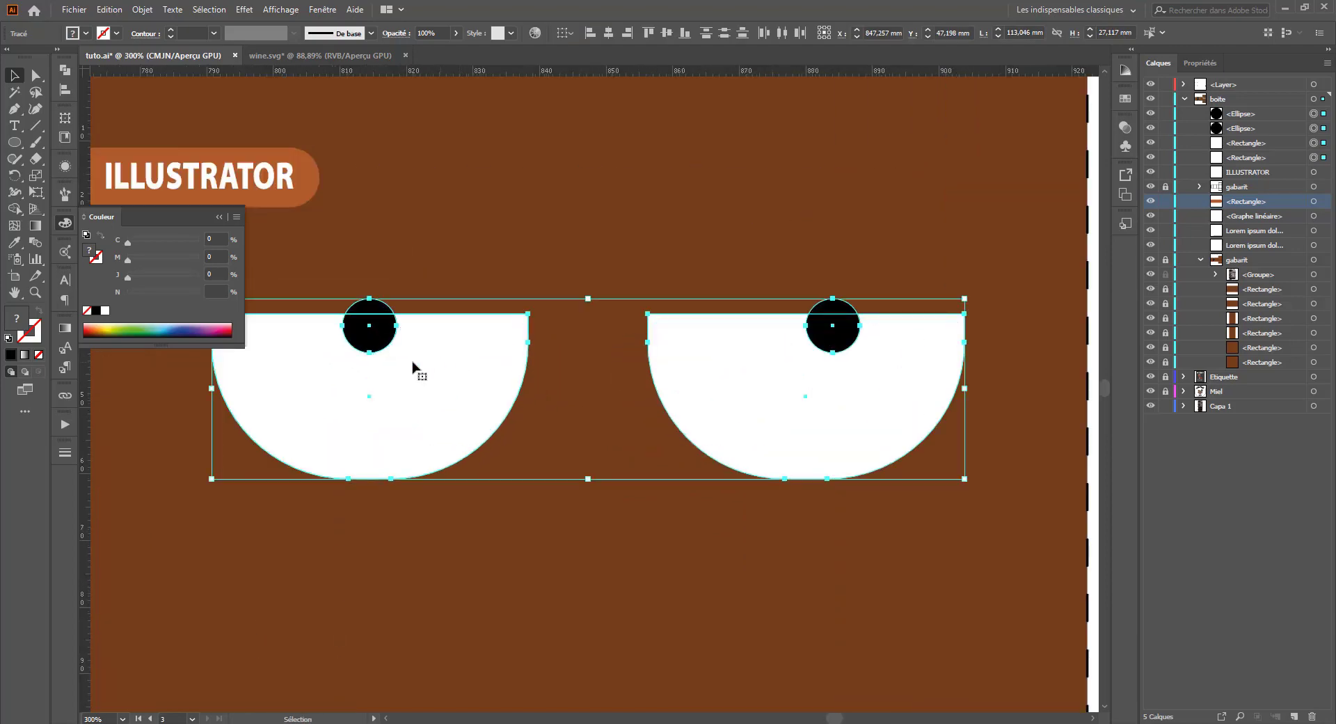
click(14, 208)
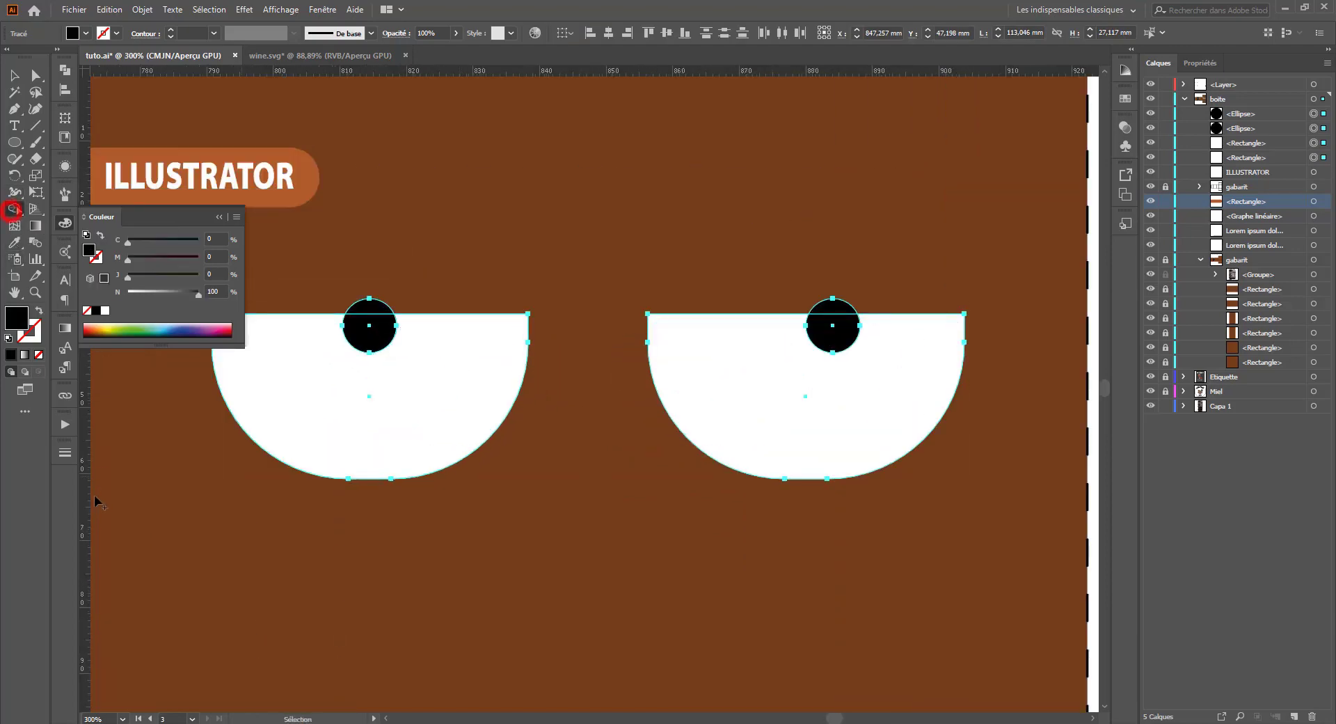
alt+click(376, 307)
alt+click(828, 307)
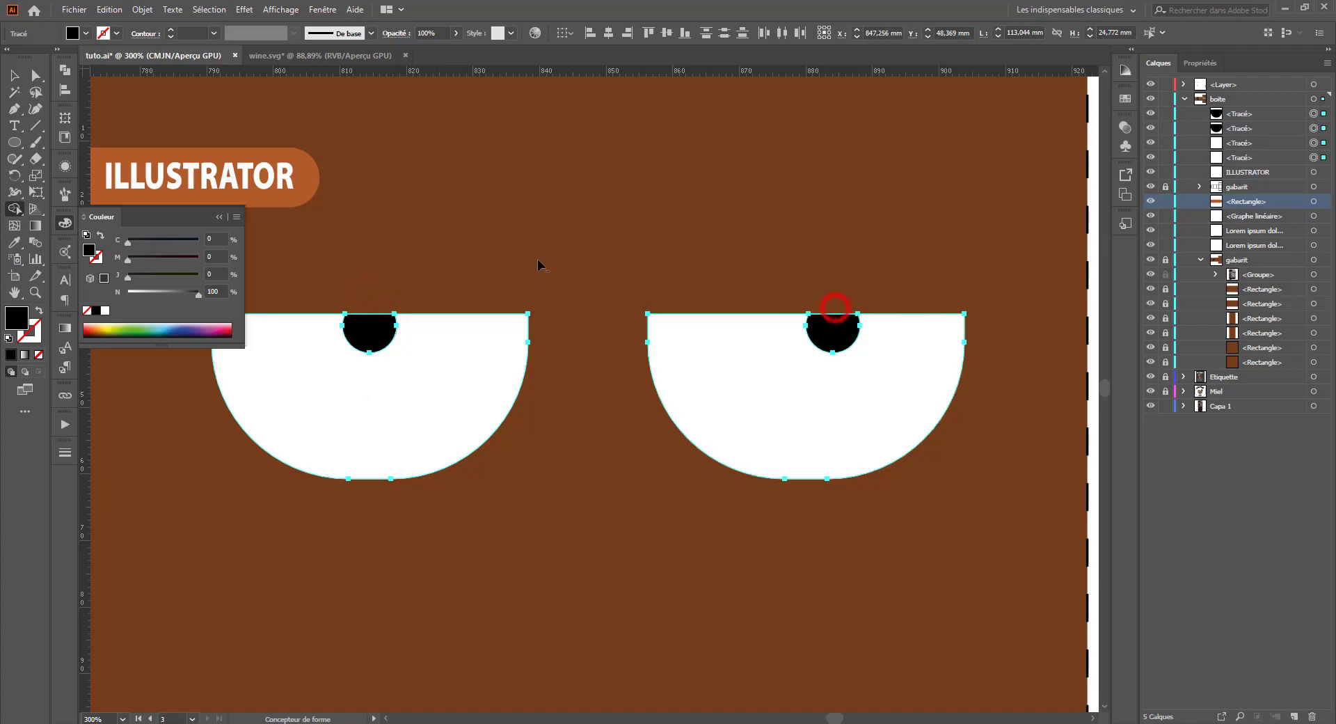
click(14, 75)
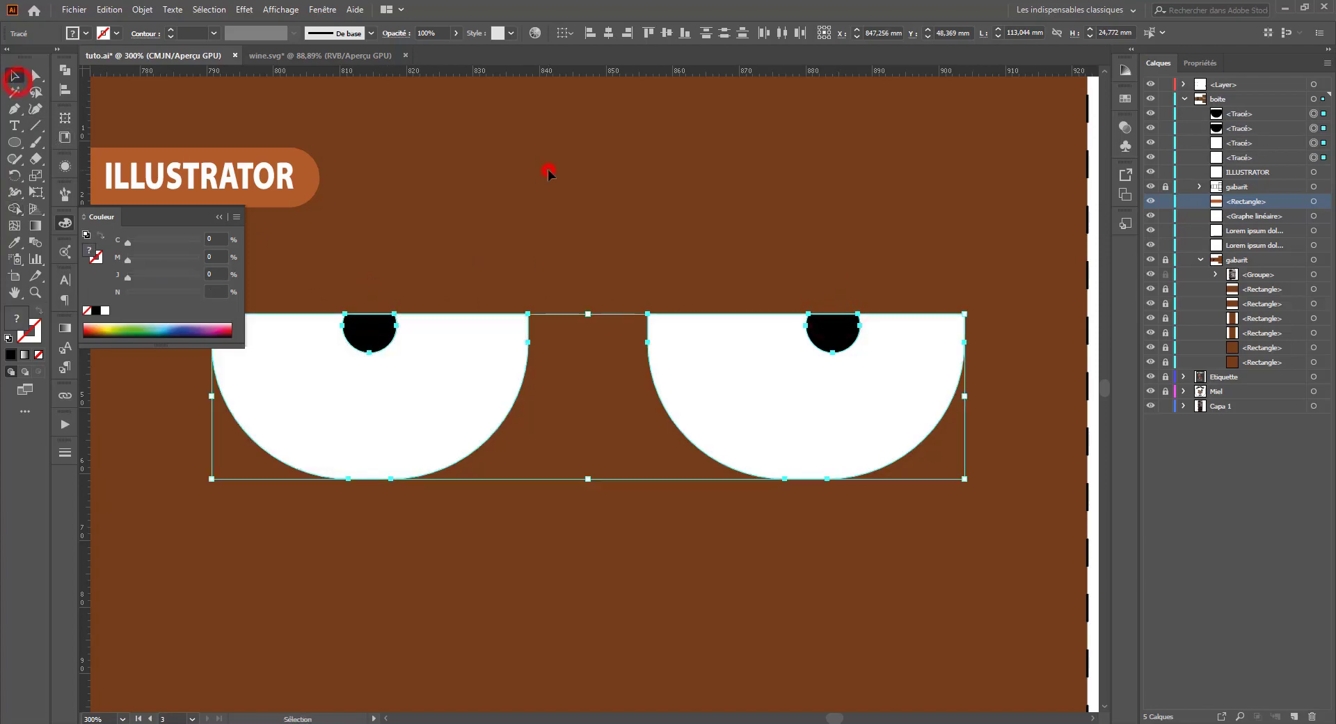
click(548, 171)
key(ctrl+1)
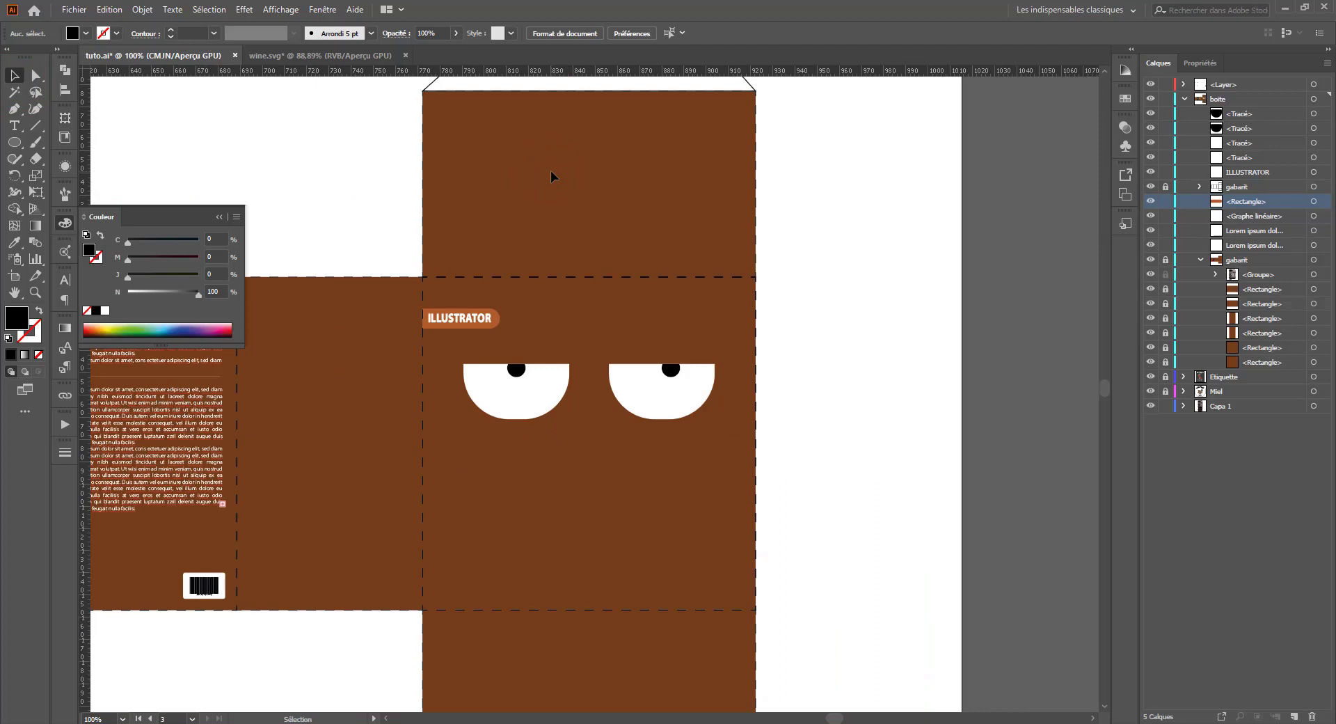
Step: Undo the trimming of both pupils and the duplication of the small pupil
key(ctrl+z)
key(ctrl+z)
key(ctrl+z)
key(ctrl+z)
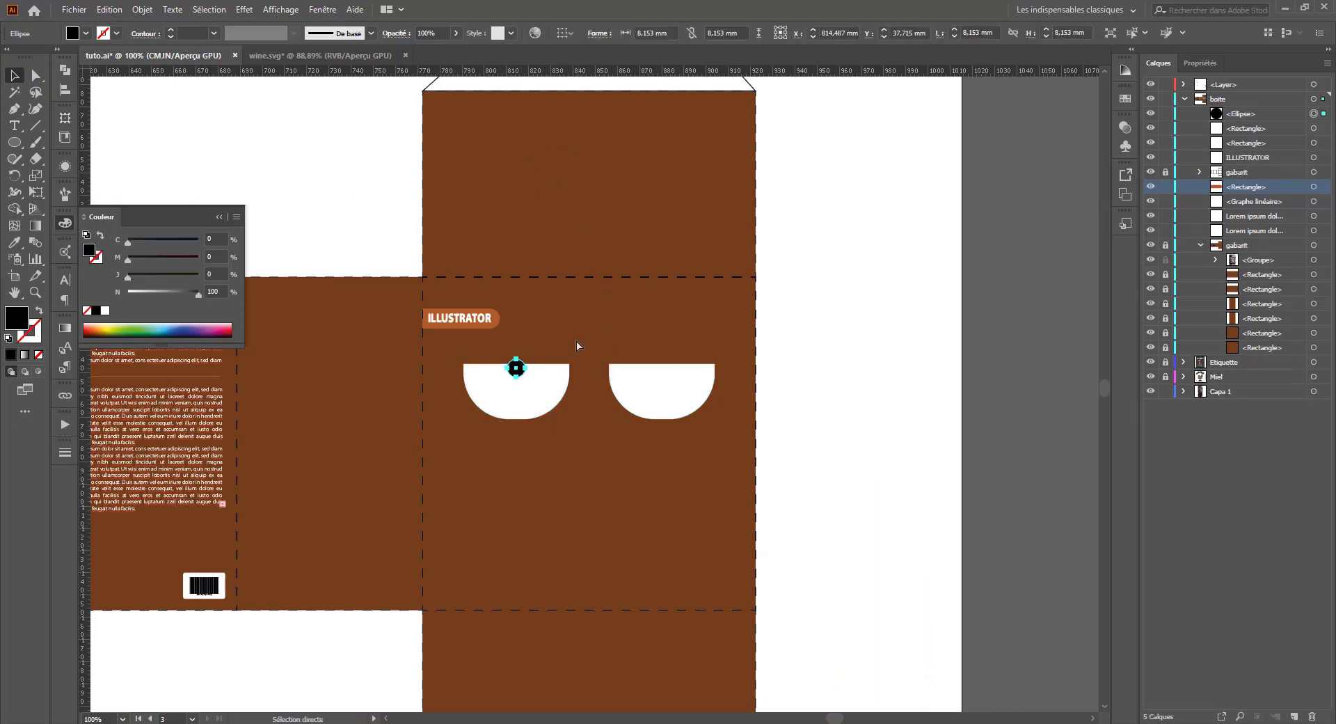
Step: Enlarge the black pupil to about 21.3 mm in diameter and copy it horizontally onto the other white eye
click(534, 320)
click(516, 368)
drag(523, 377, 663, 387)
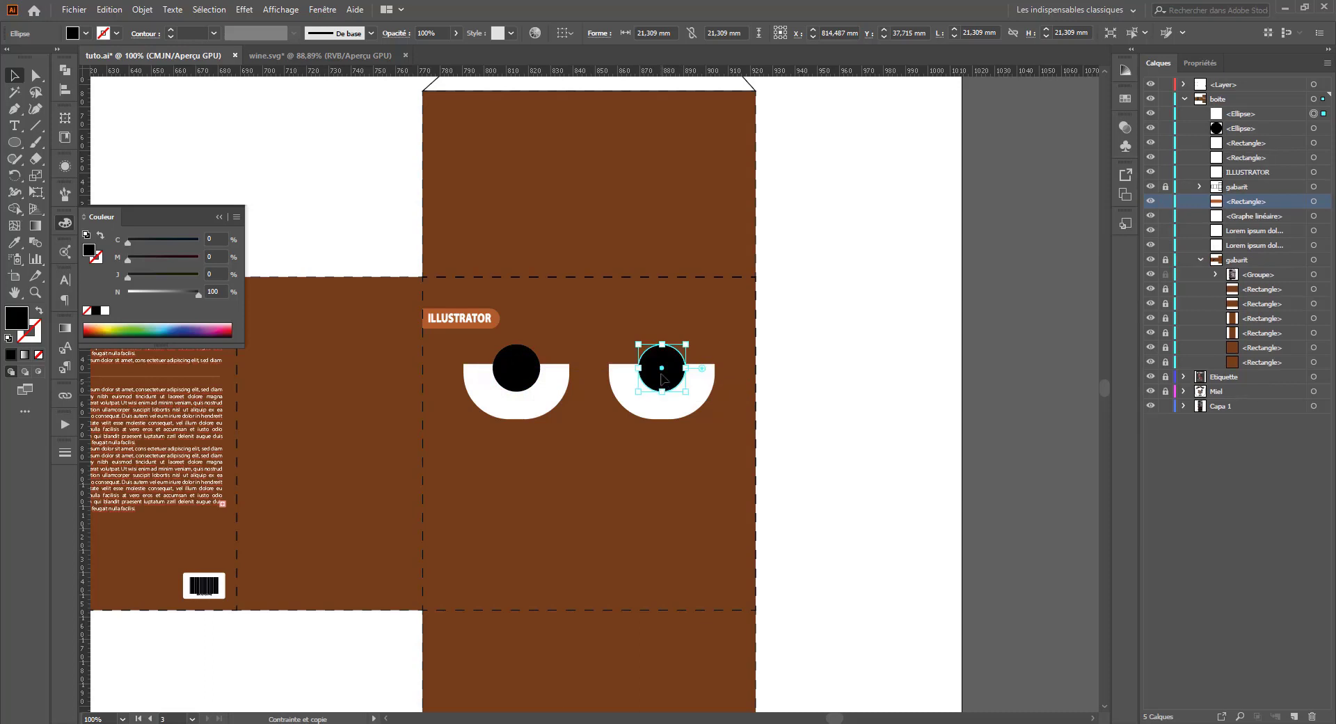
Step: Trim off the parts of both enlarged pupils that extend above the white half-eyes with the Shape Builder
drag(517, 401, 515, 409)
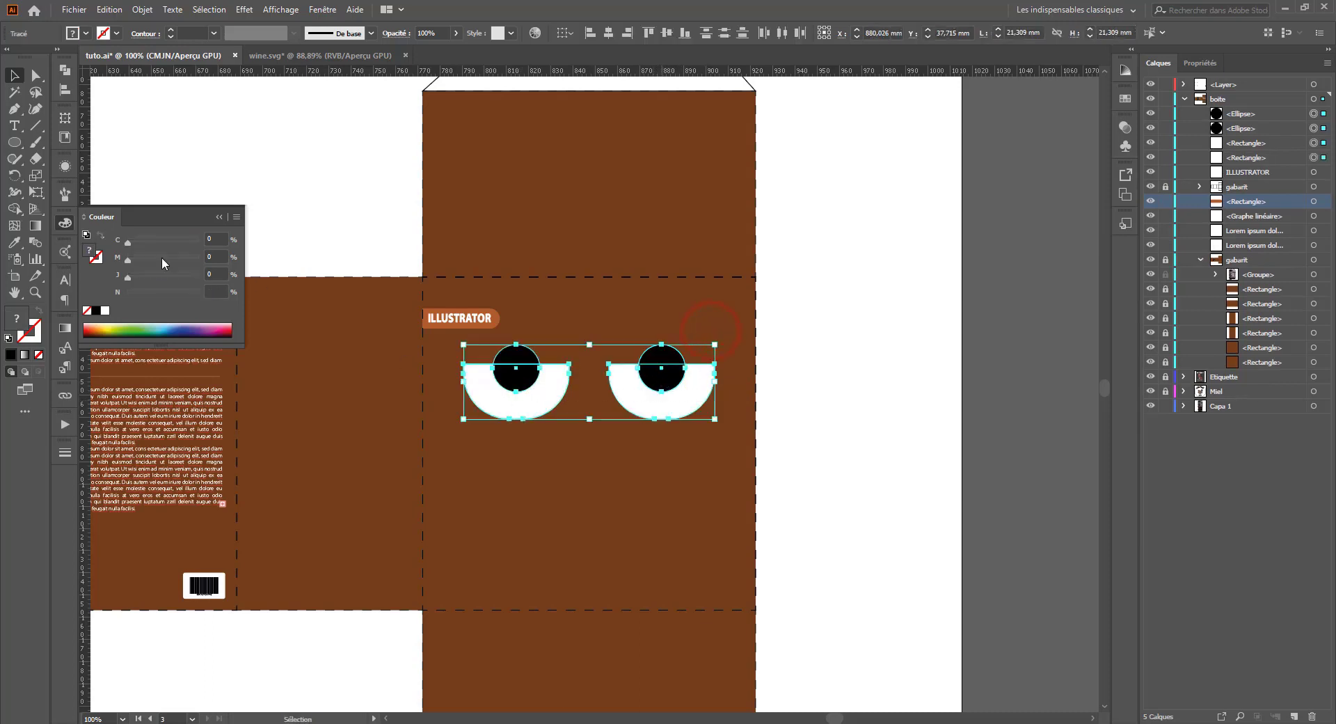
click(14, 208)
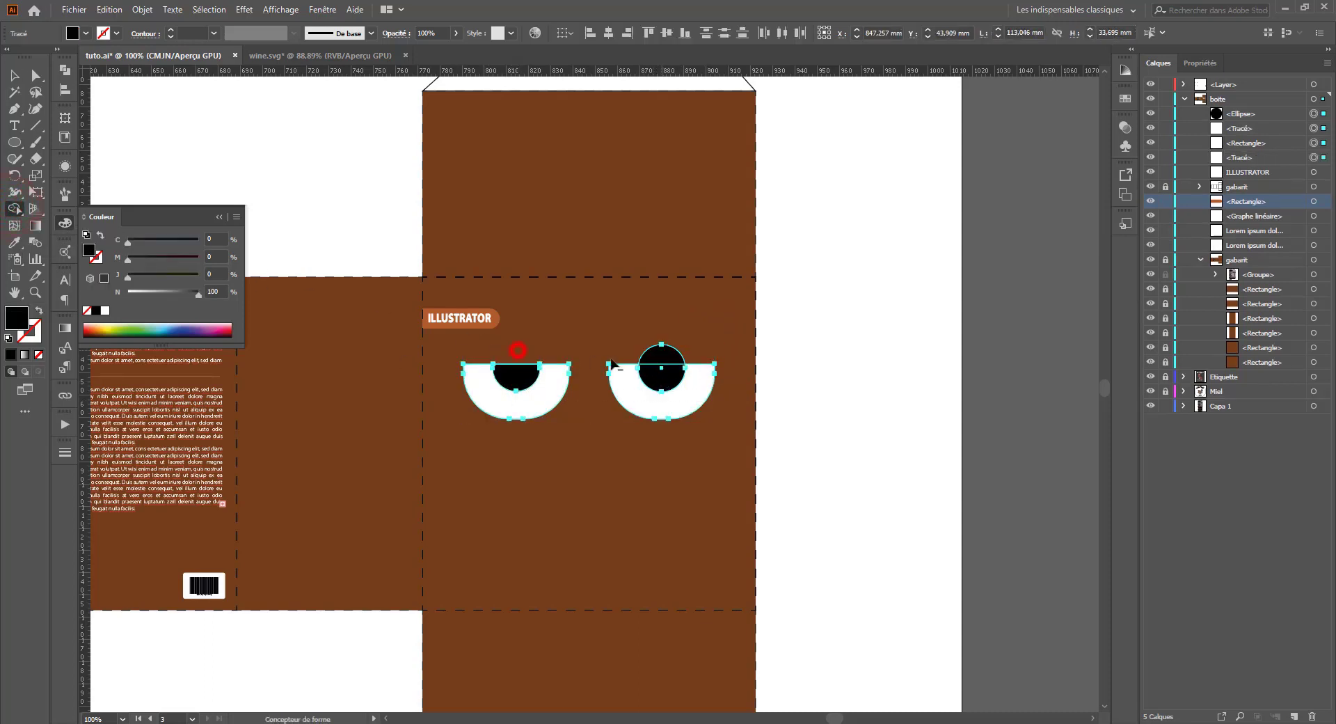
alt+click(515, 351)
alt+click(663, 354)
click(14, 75)
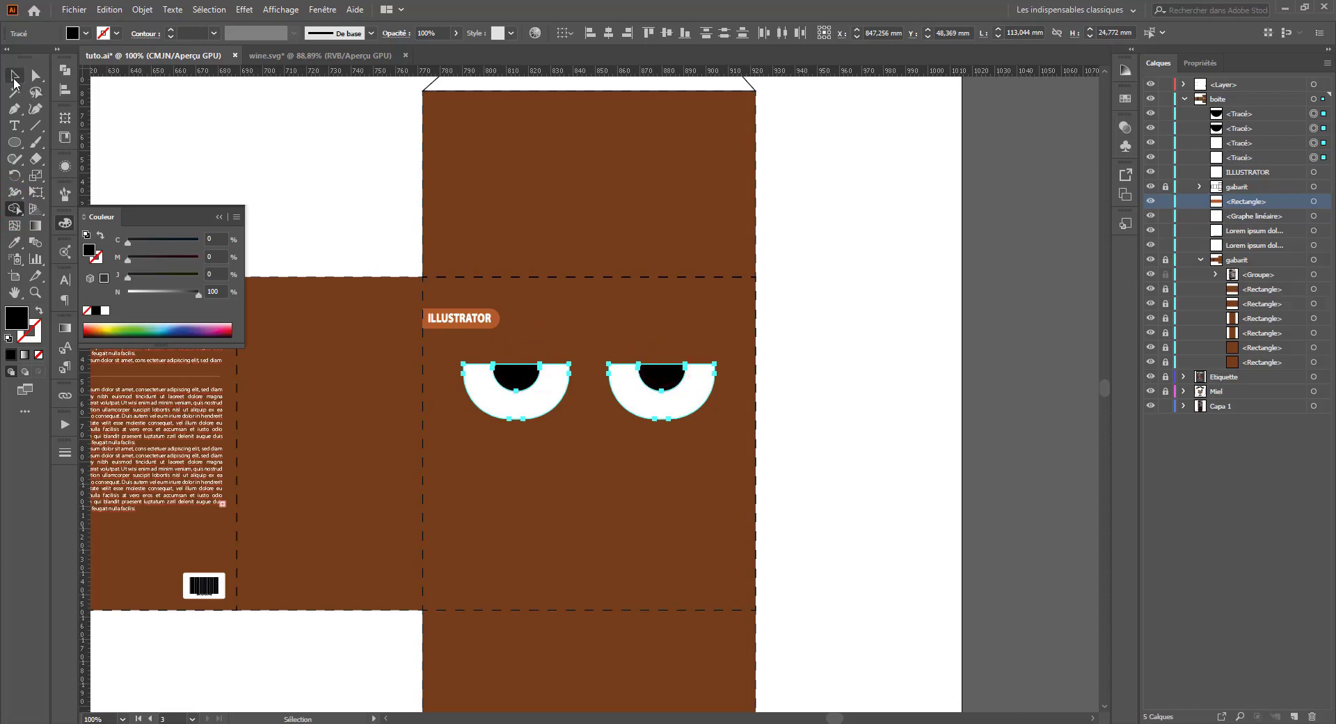
click(537, 495)
Step: Draw a black triangle about 35 by 30 mm below the eyes and rotate it to point downward
scroll(541, 490, down, 1)
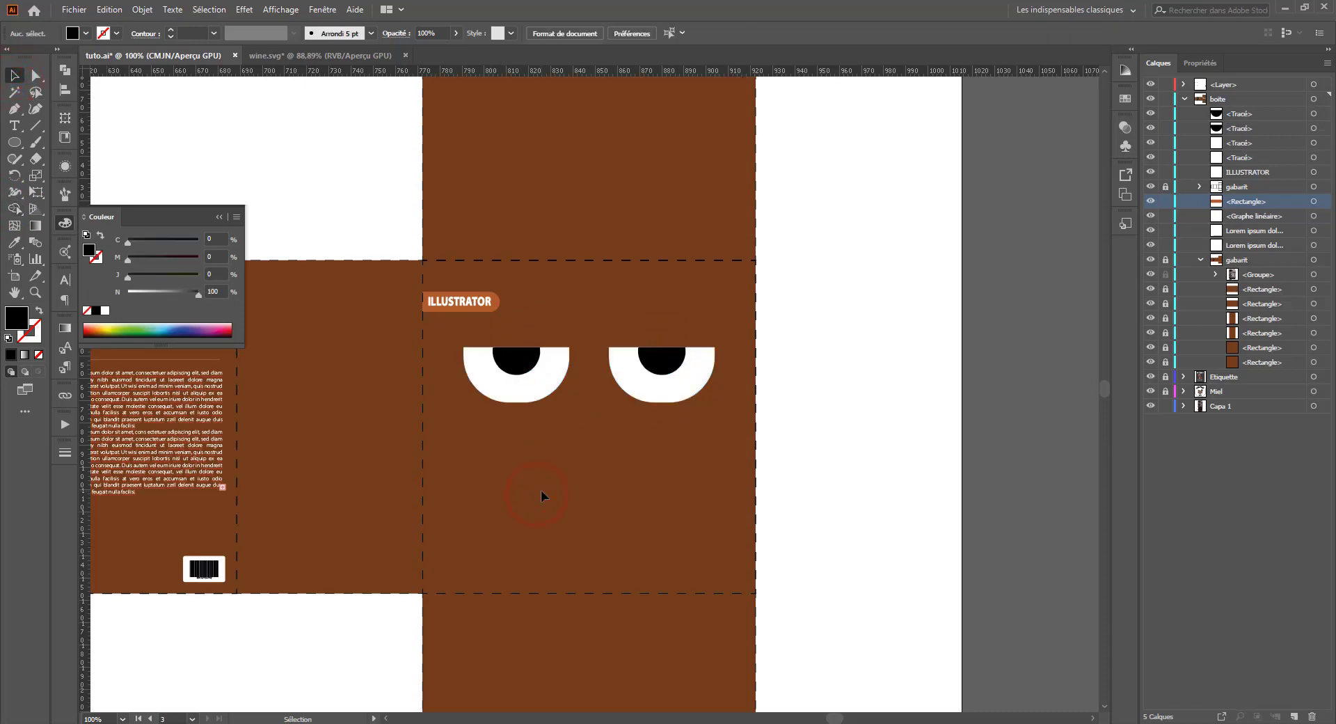
drag(584, 483, 561, 438)
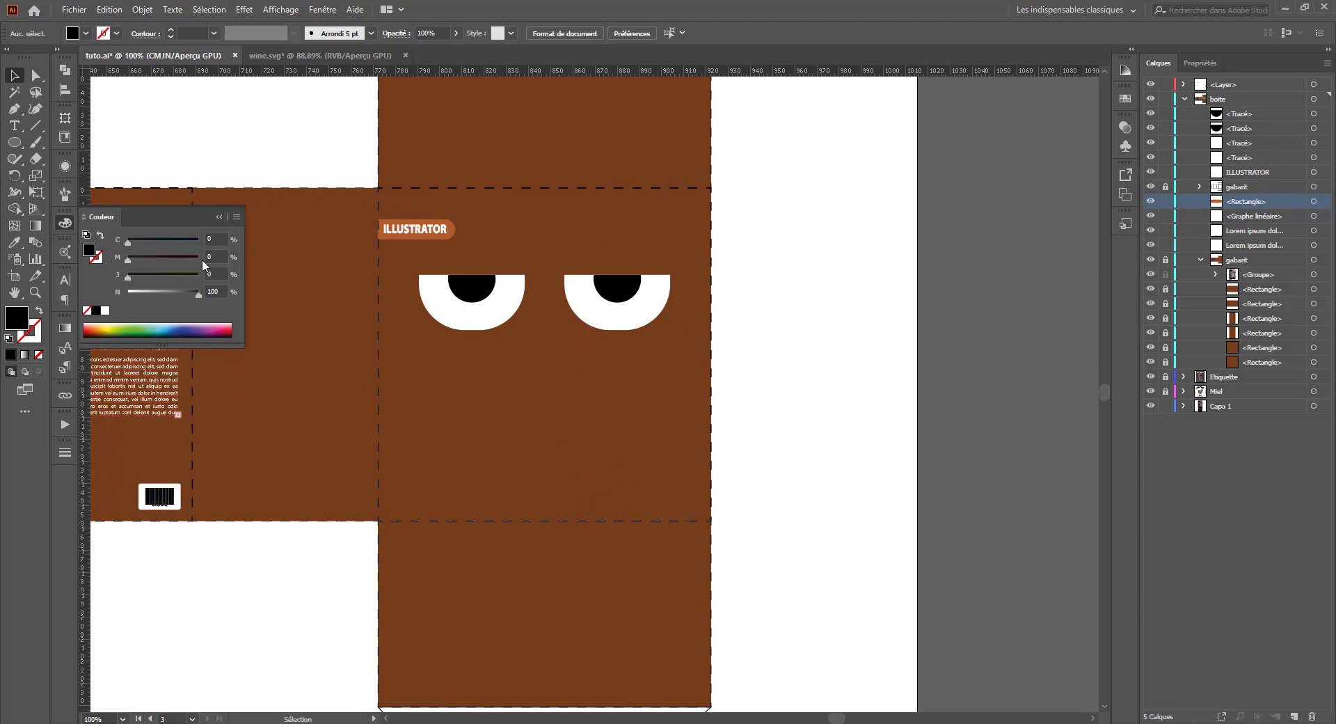
click(14, 142)
click(80, 209)
drag(564, 384, 523, 405)
key(Down)
key(Down)
key(v)
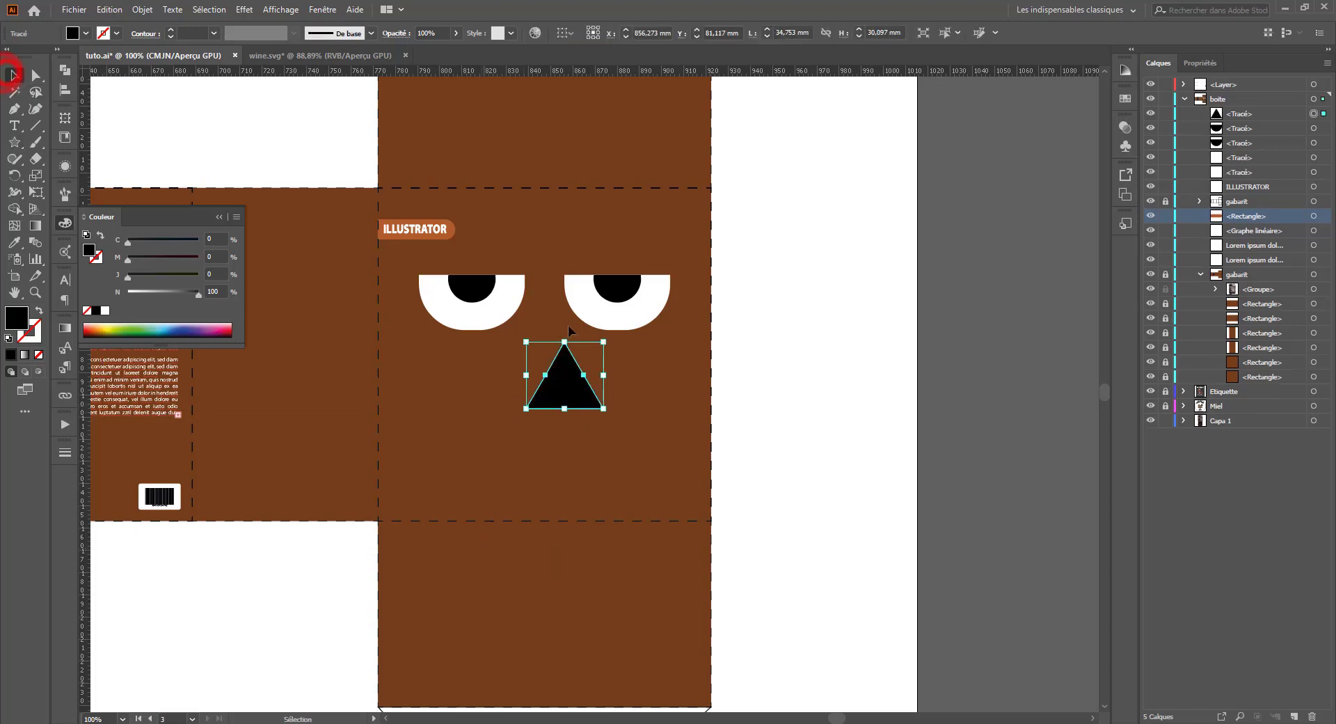
drag(612, 341, 554, 456)
Step: Round the black triangle's corners into a nose shape and centre it horizontally between the two eyes
click(30, 73)
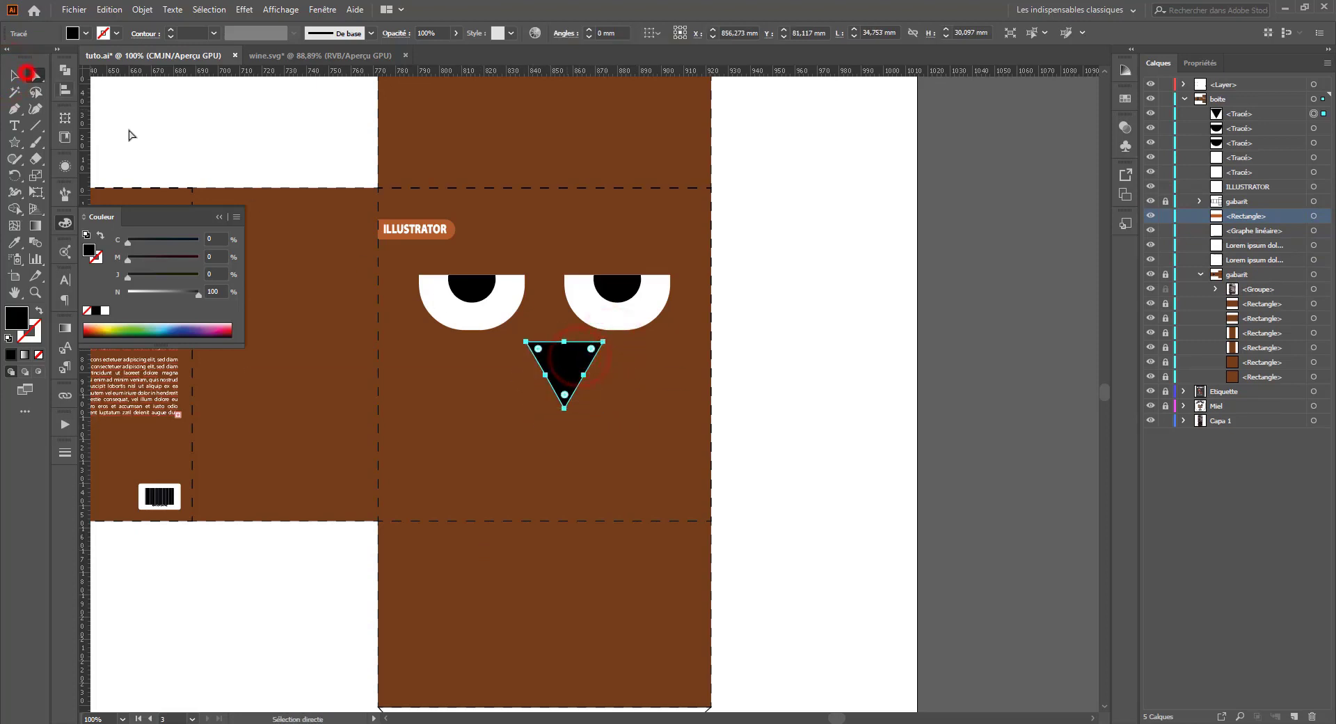
mouse_move(568, 401)
mouse_down()
mouse_move(569, 372)
mouse_move(571, 388)
mouse_up()
drag(571, 383, 530, 390)
click(229, 155)
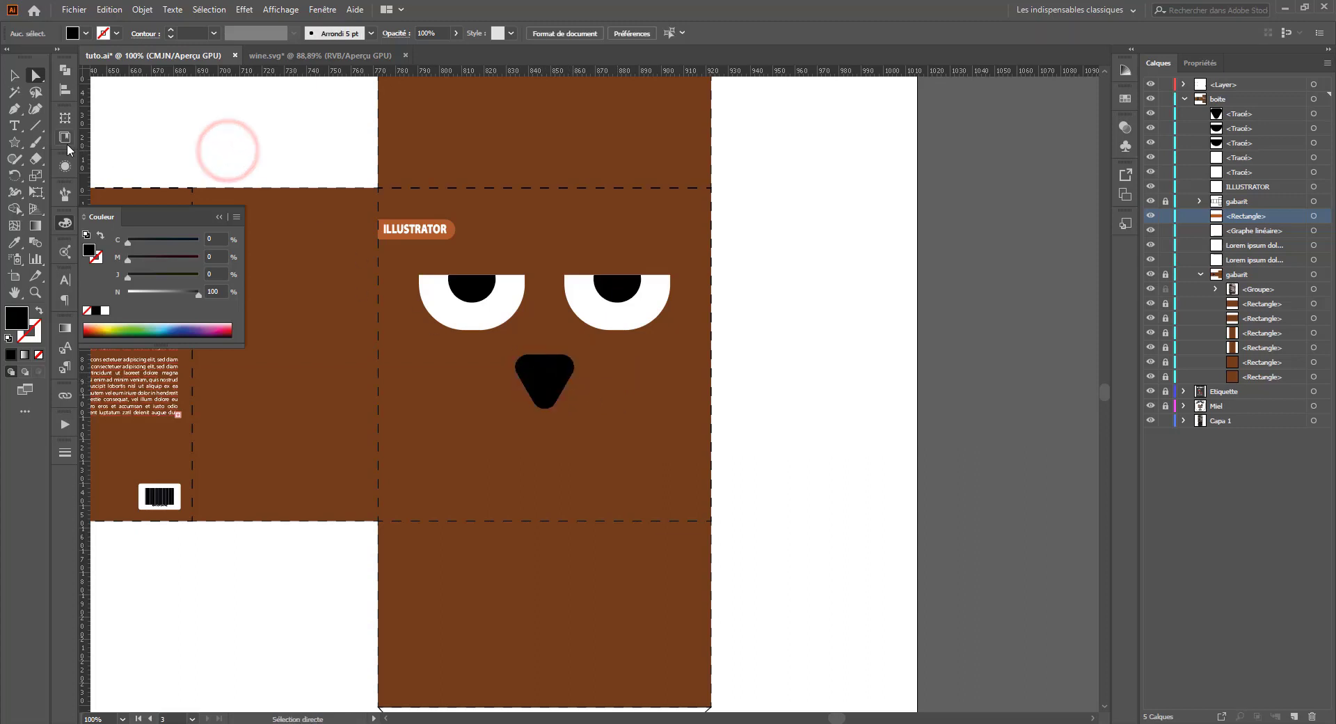
Step: Draw a curved mouth line from inside the nose down to one side, with a black stroke and no fill
click(13, 110)
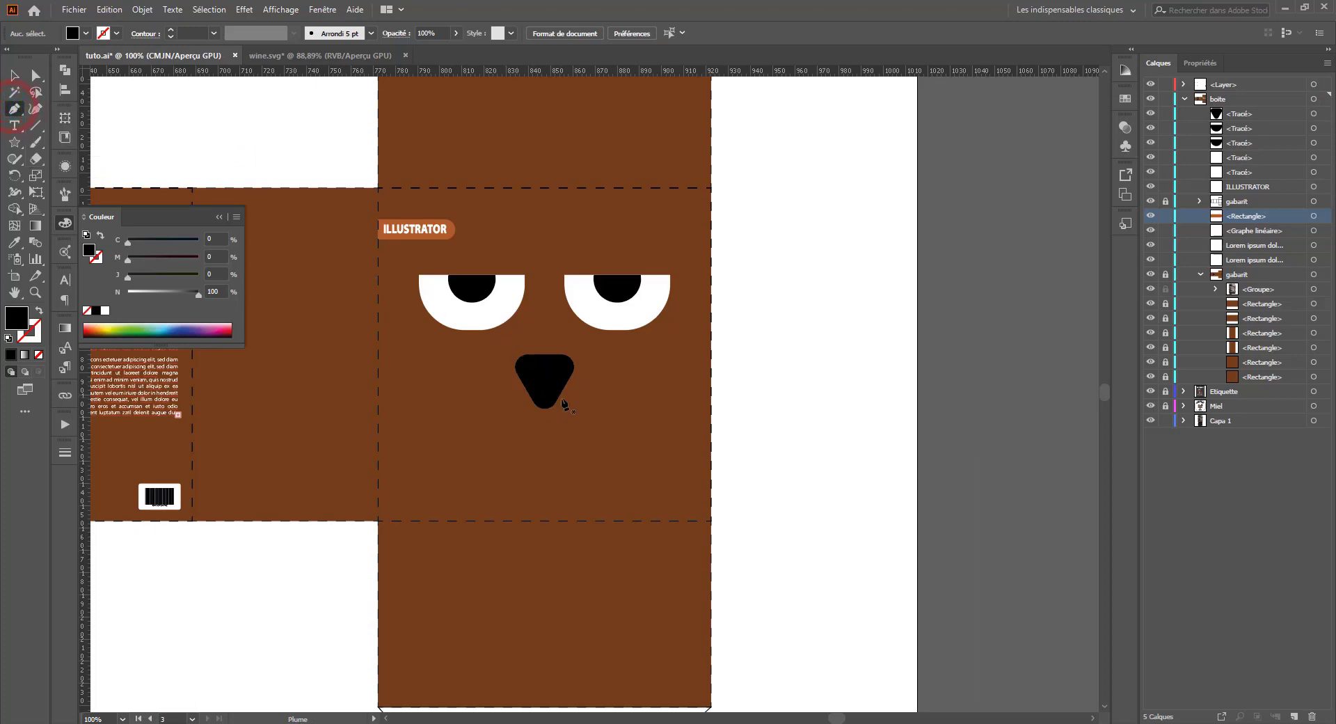
click(550, 382)
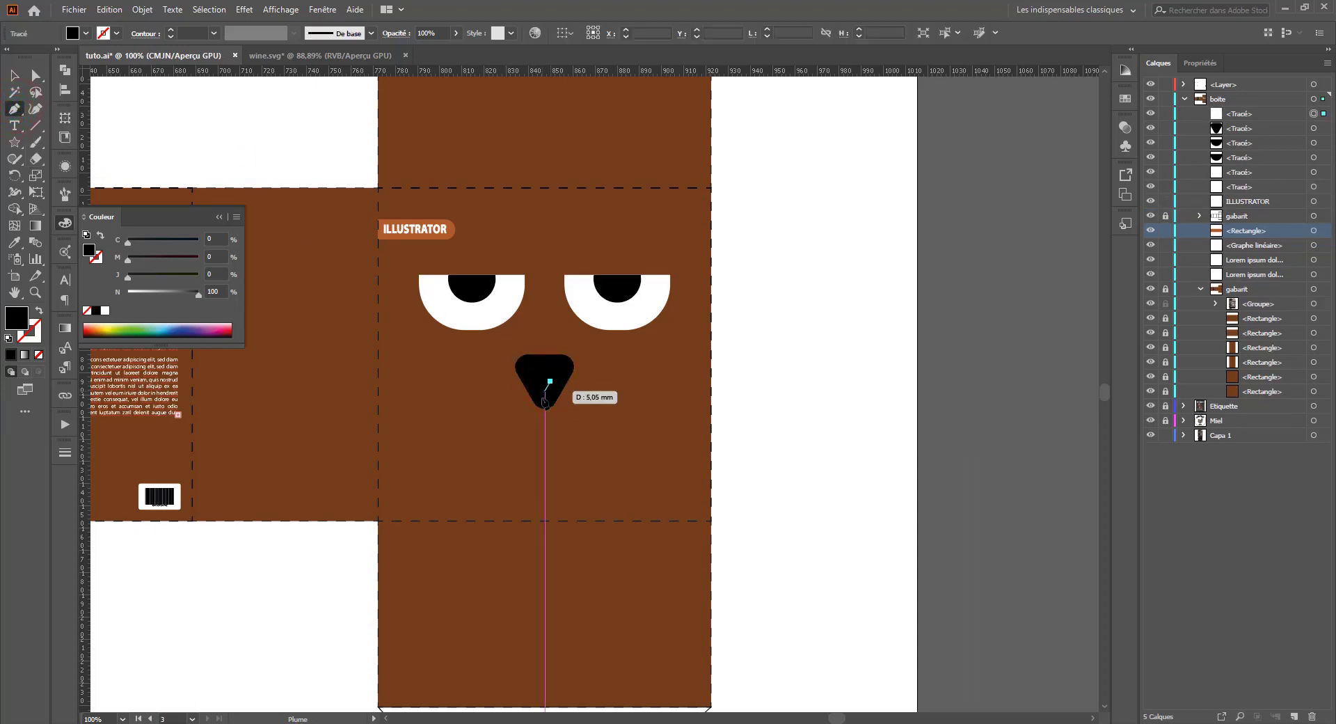
drag(574, 454, 619, 460)
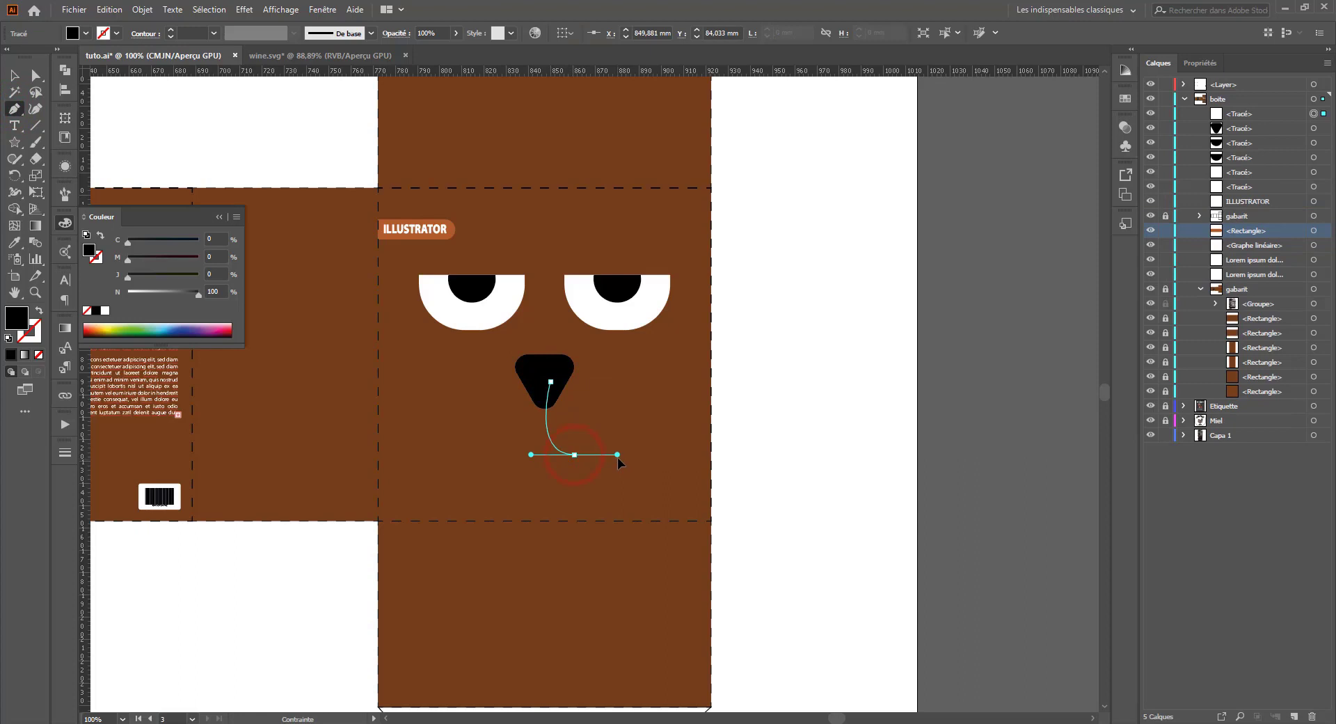
click(39, 310)
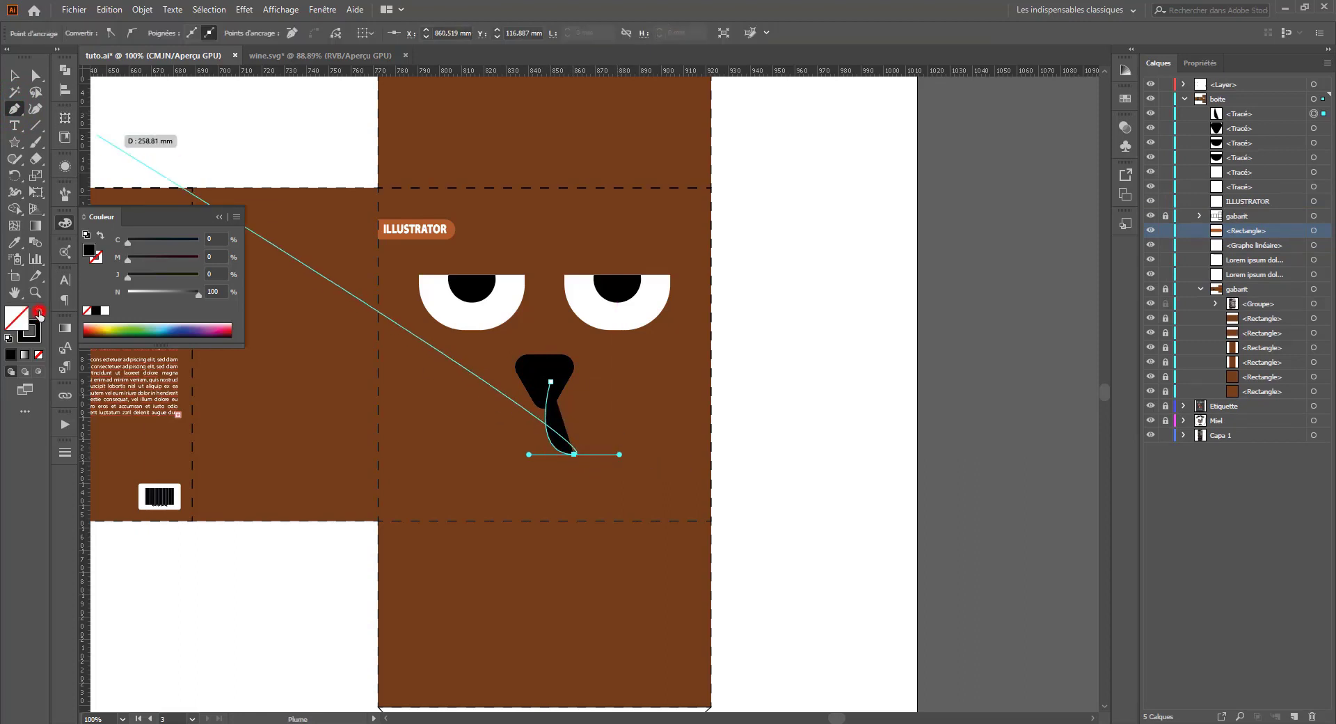
click(13, 75)
click(753, 410)
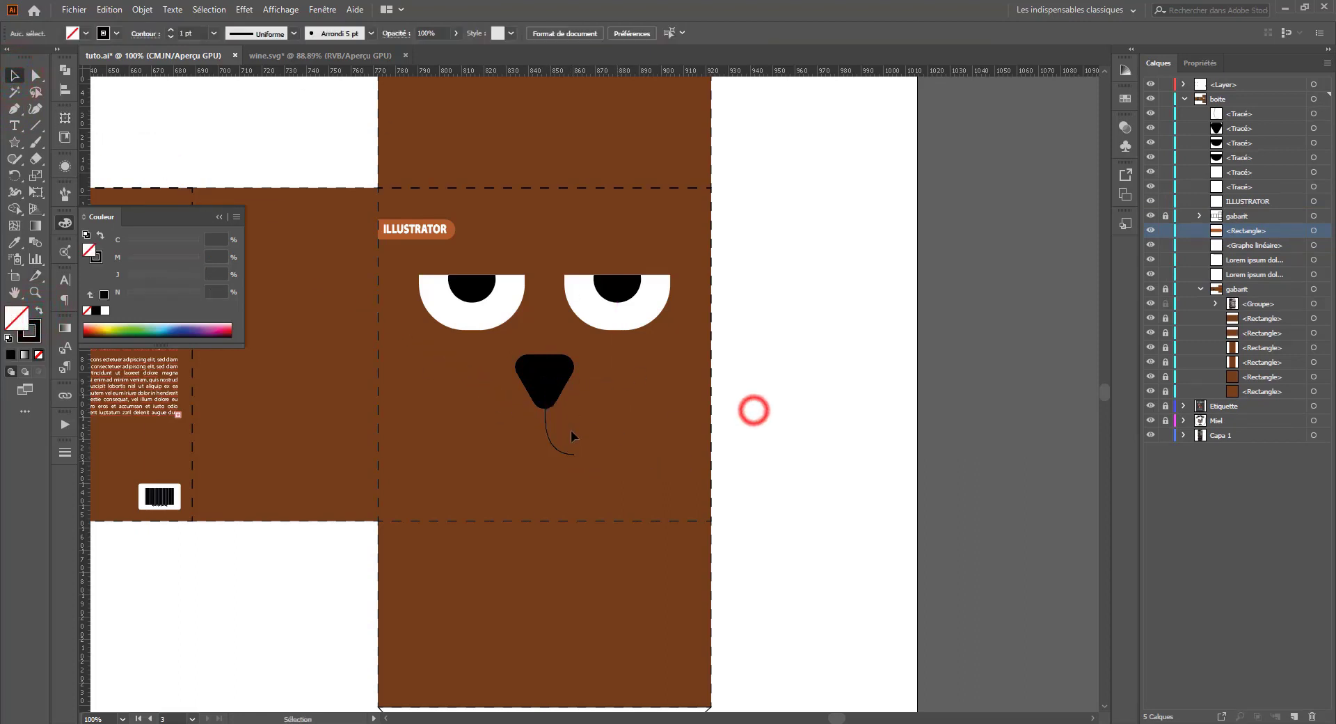
Step: Give the curved mouth line round caps and a 15 pt stroke weight
drag(559, 453, 565, 455)
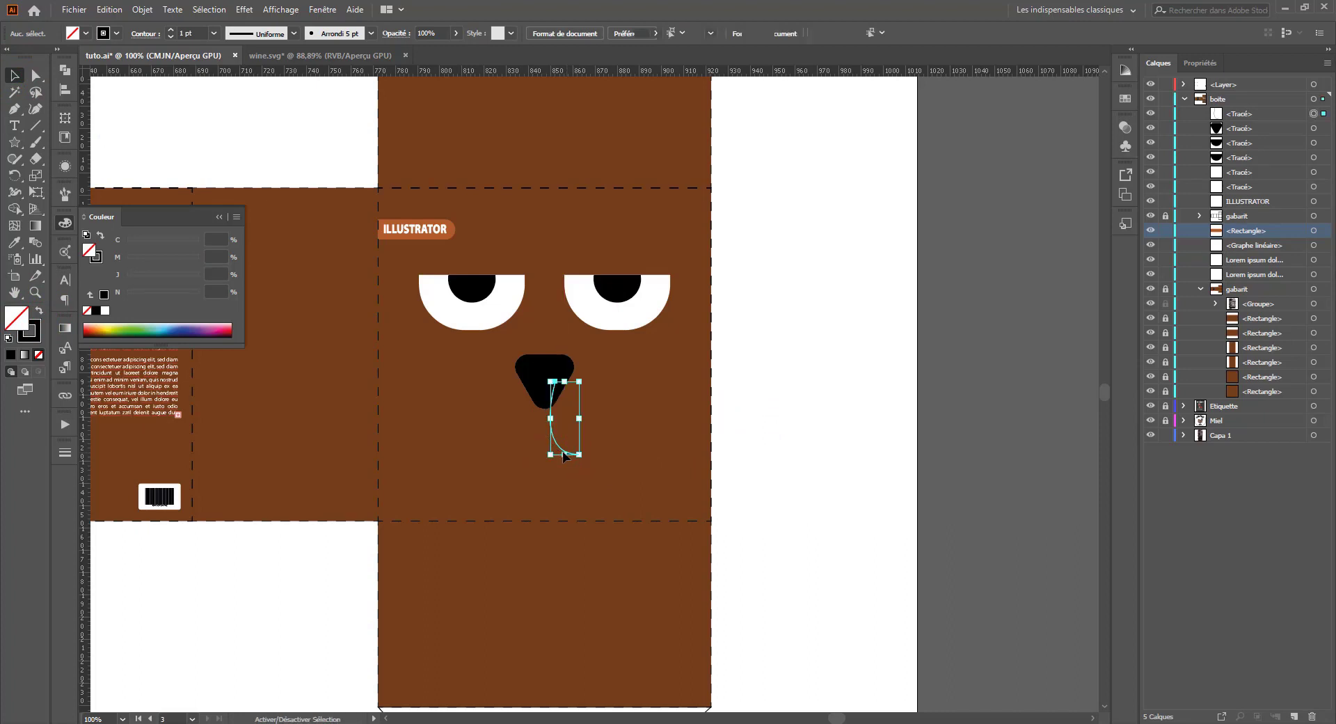
click(1198, 63)
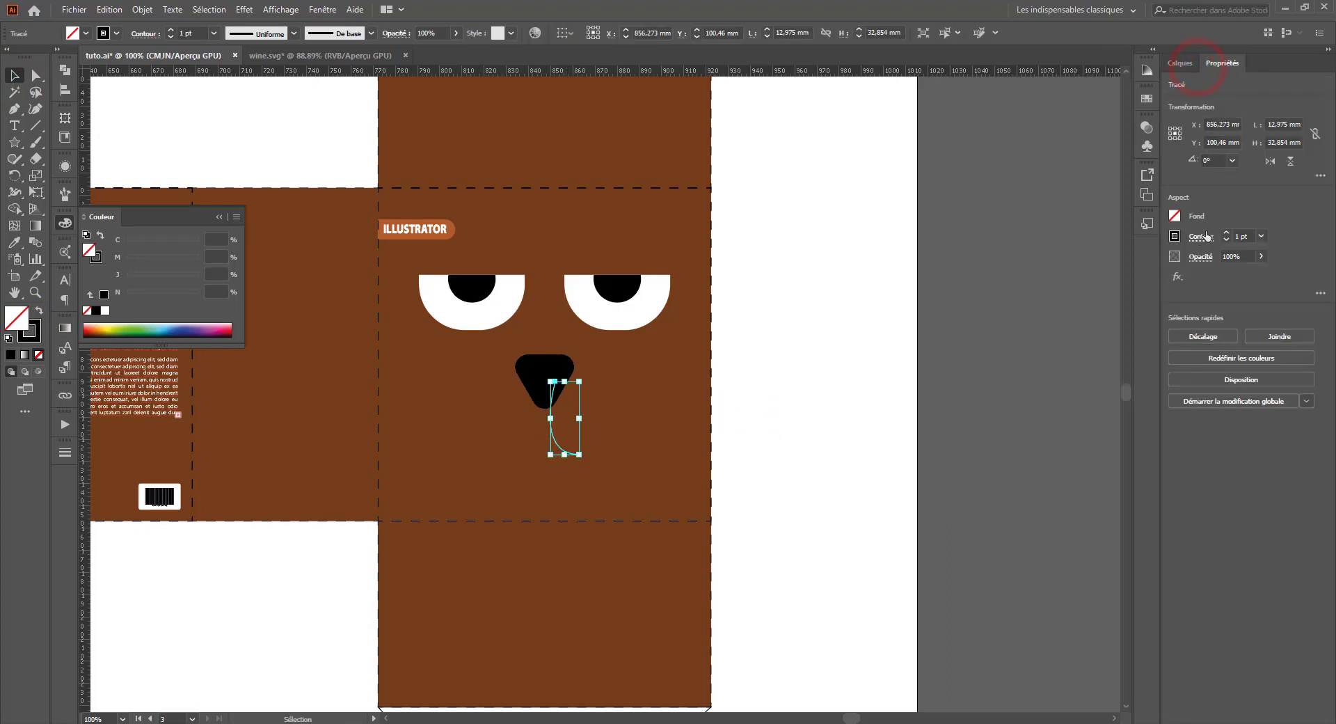
click(1206, 238)
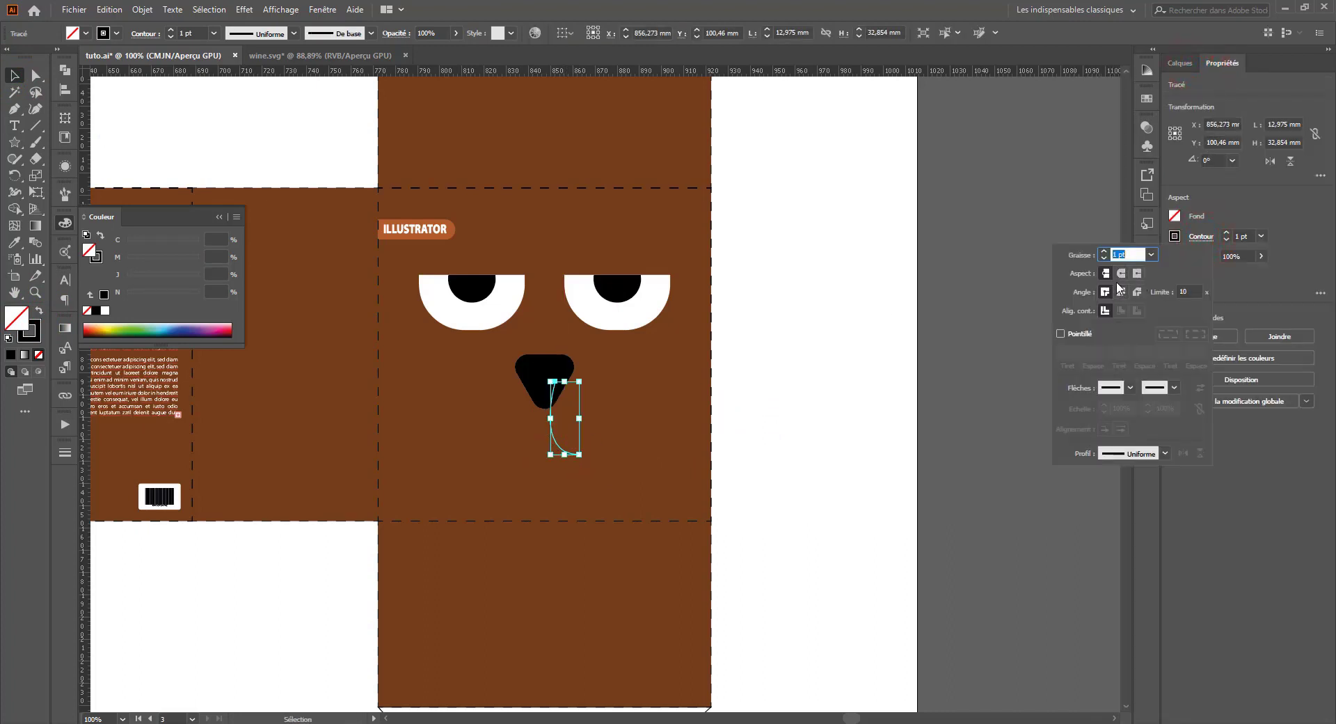
click(1120, 273)
click(1104, 251)
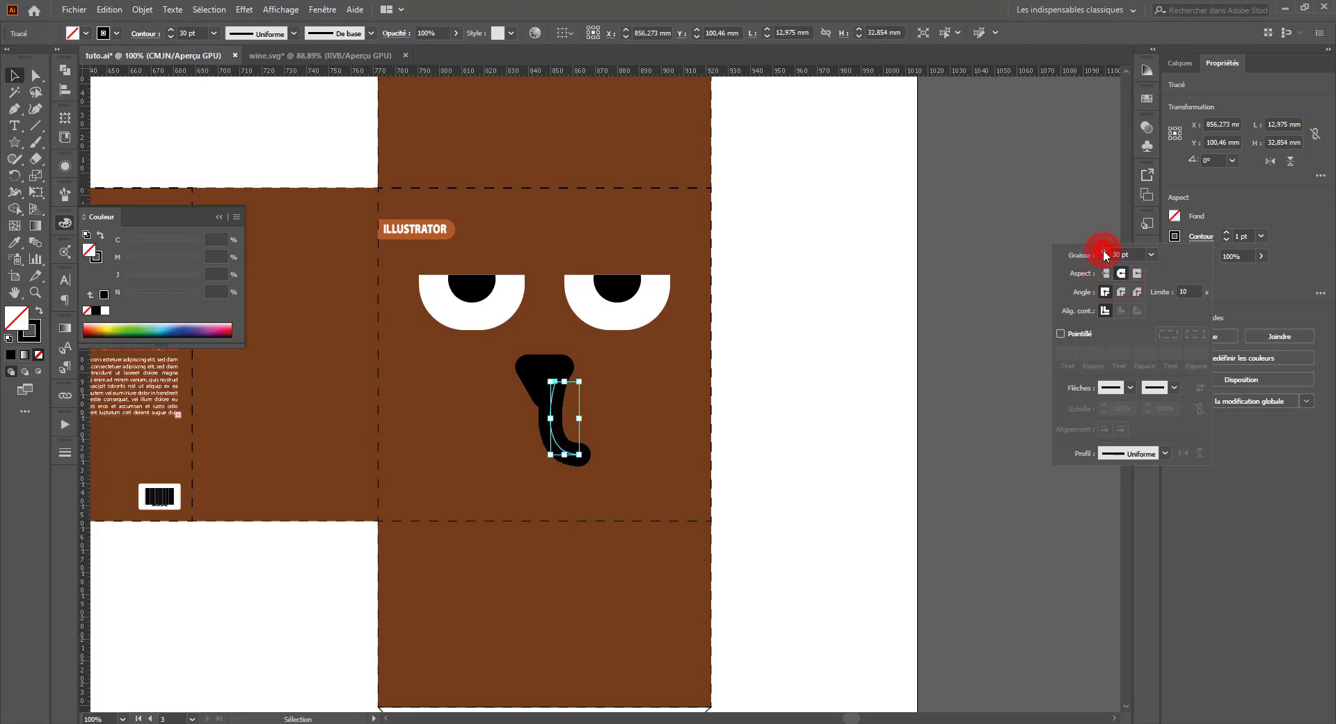
click(1103, 258)
click(905, 388)
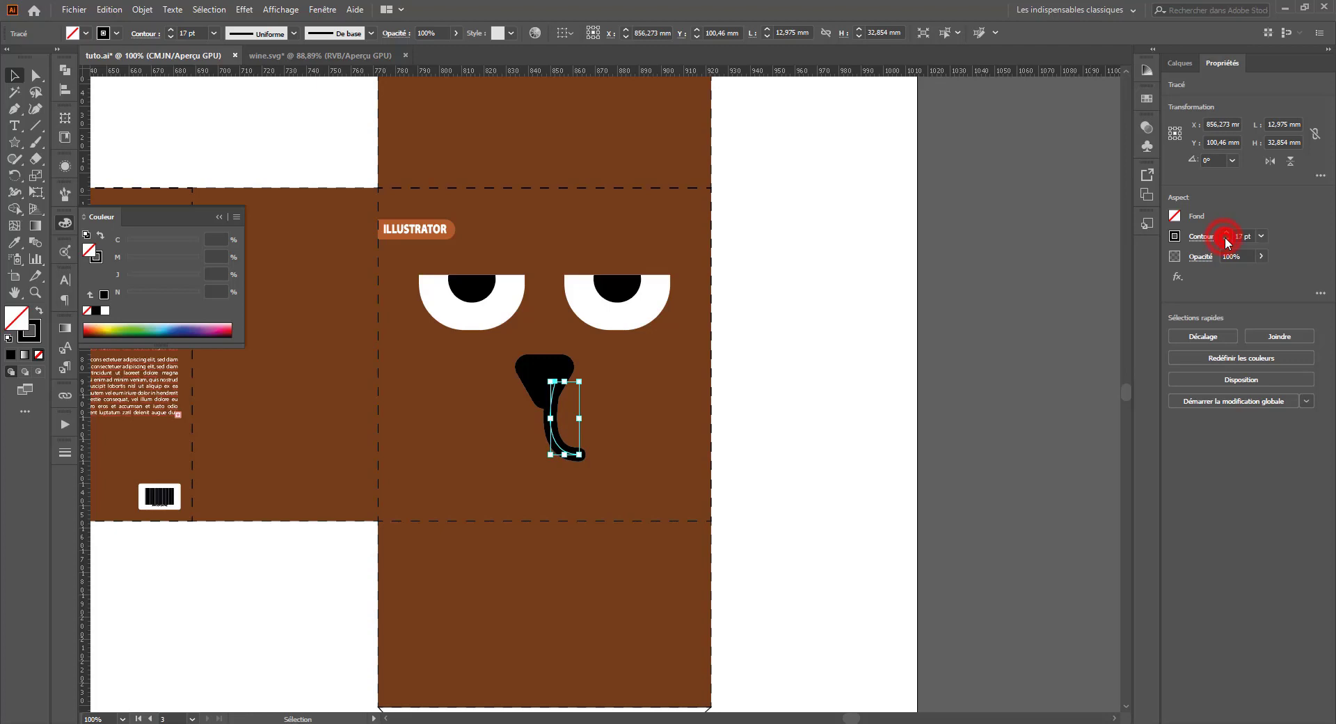
click(913, 361)
Step: Duplicate the mouth line, reflect the copy across the vertical axis, and place it beside the original under the nose
click(554, 438)
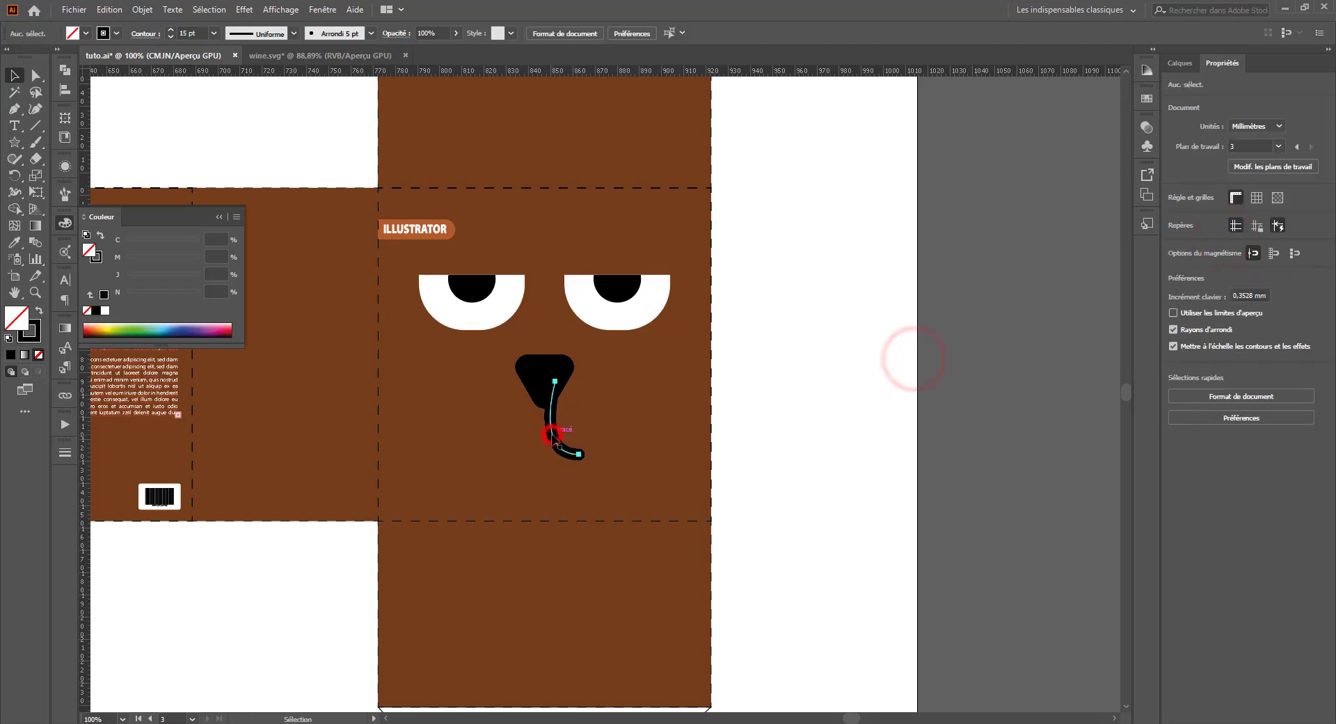
click(555, 439)
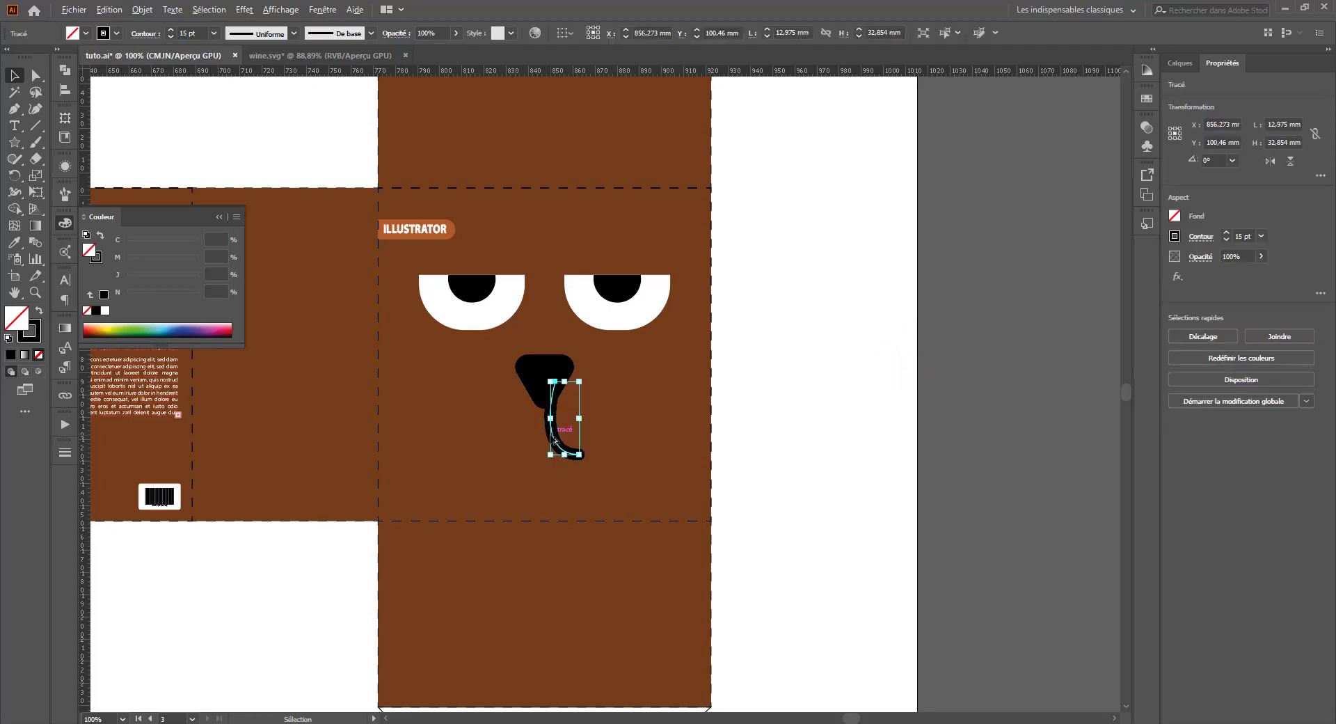
drag(554, 441, 535, 438)
right_click(535, 440)
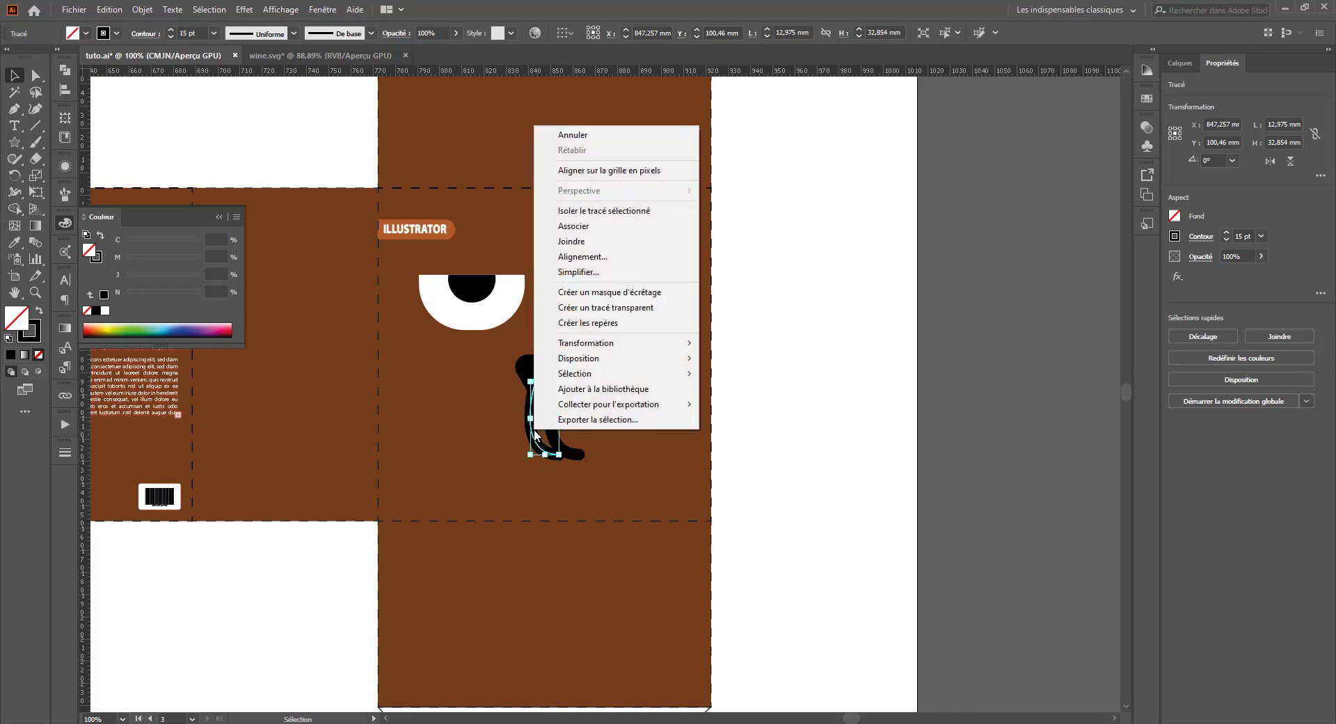
mouse_move(604, 344)
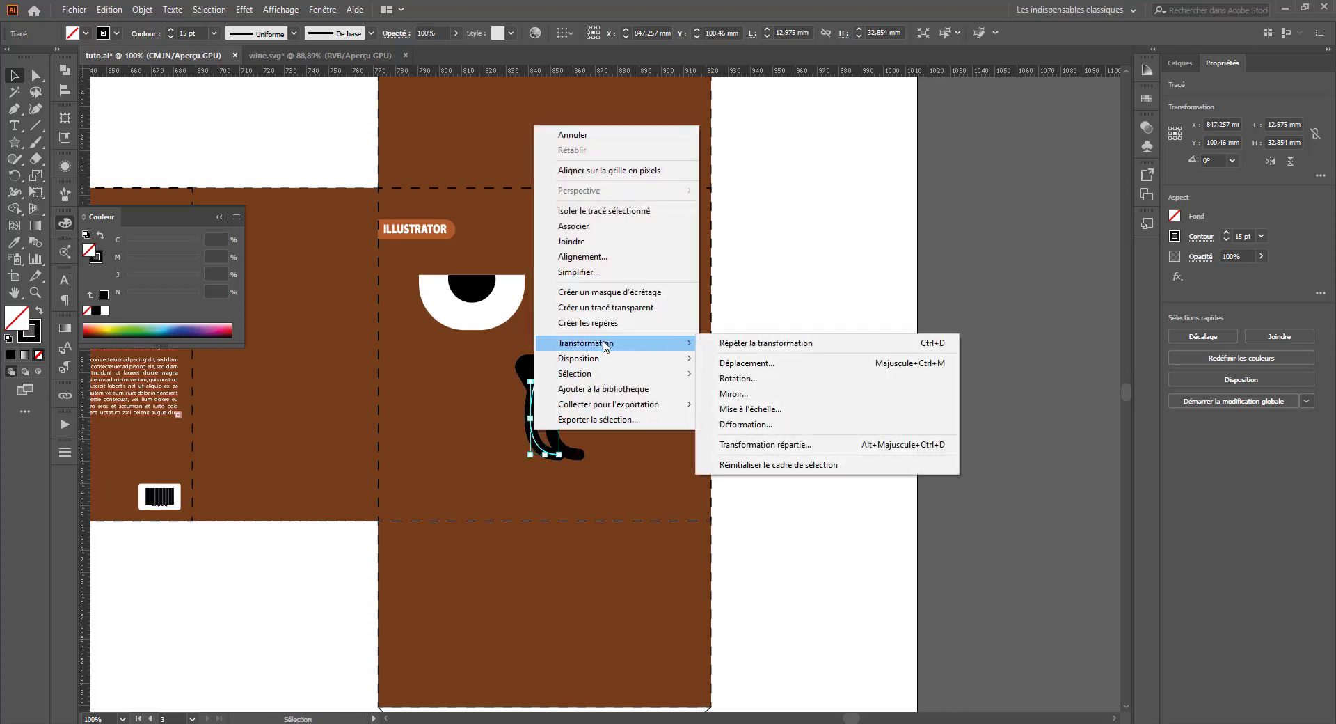
click(733, 393)
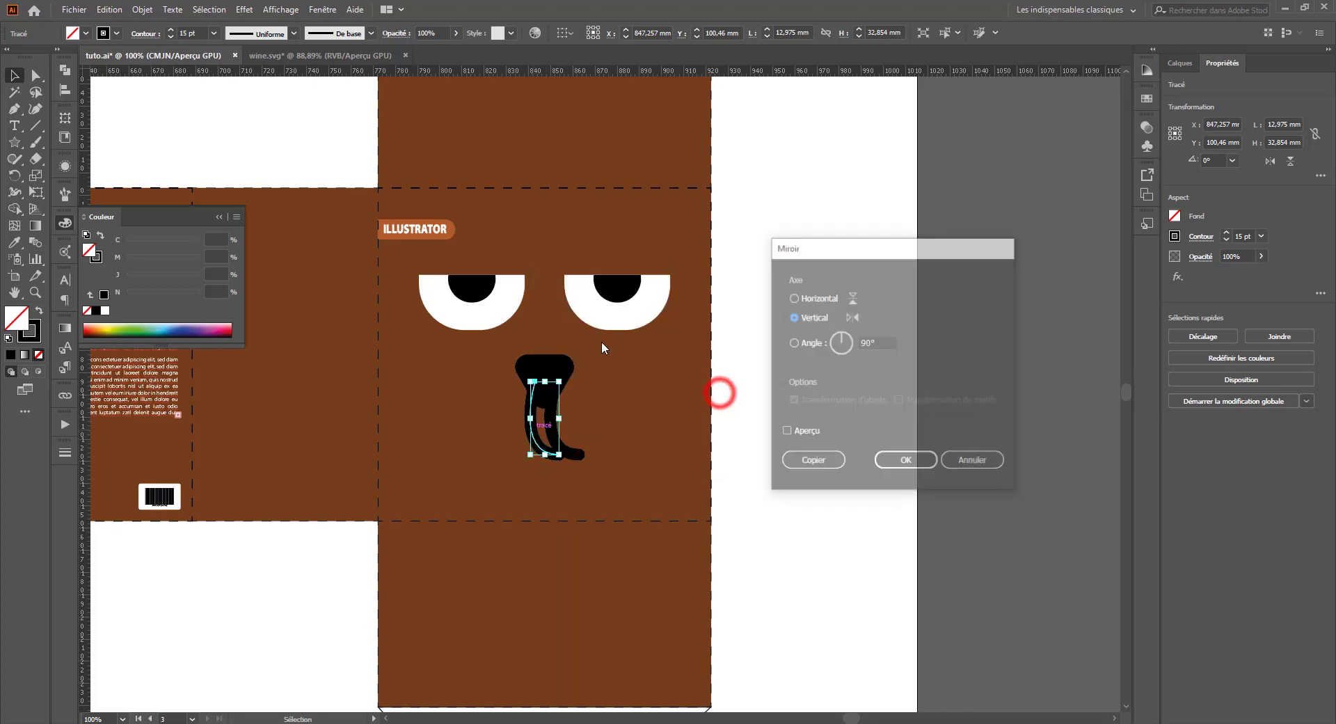
click(906, 461)
drag(565, 434, 501, 377)
click(691, 425)
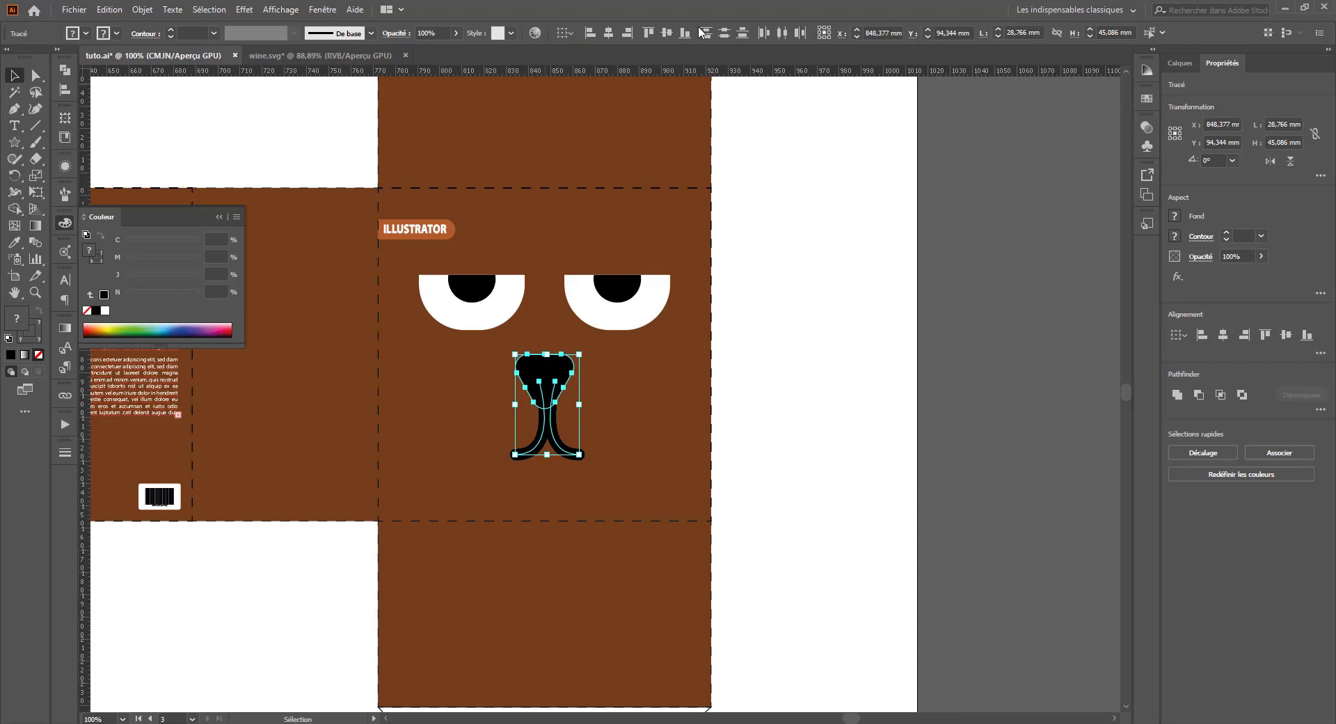
click(760, 342)
Step: Group the two mouth lines and centre the group and the nose on the same vertical axis
key(ctrl+plus)
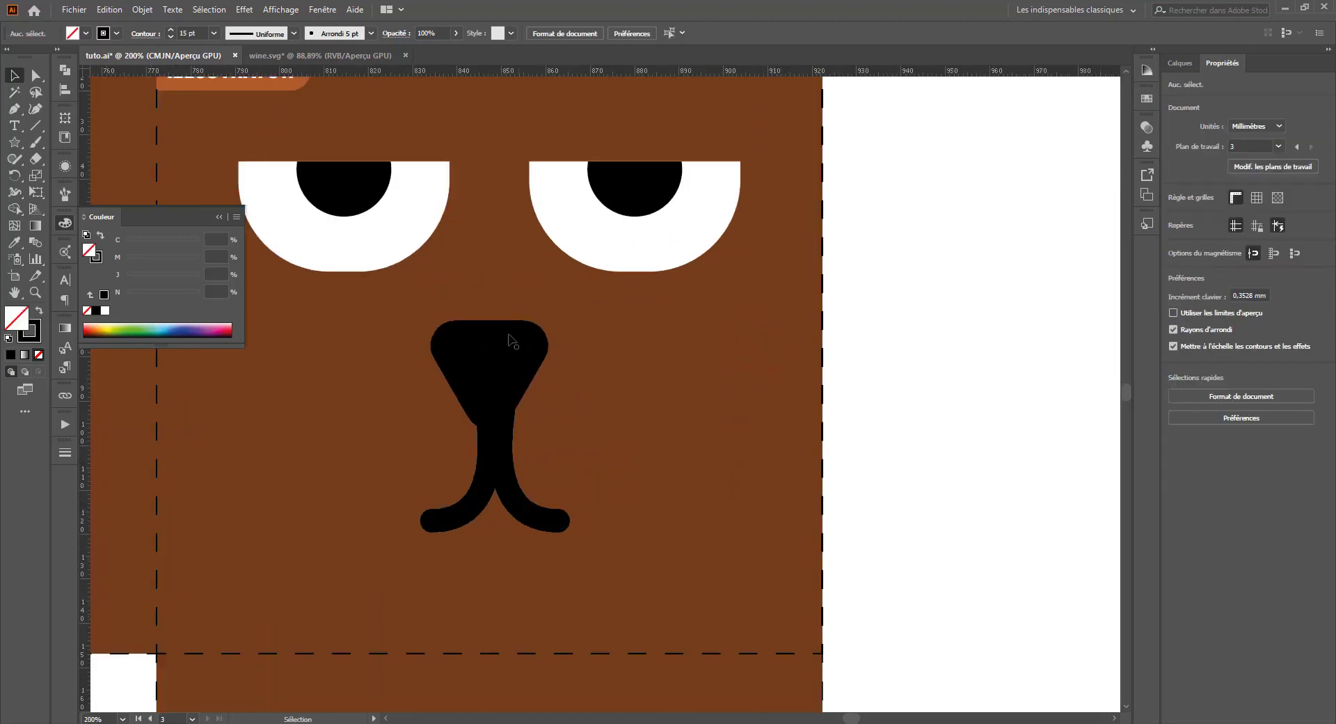
click(494, 363)
click(517, 454)
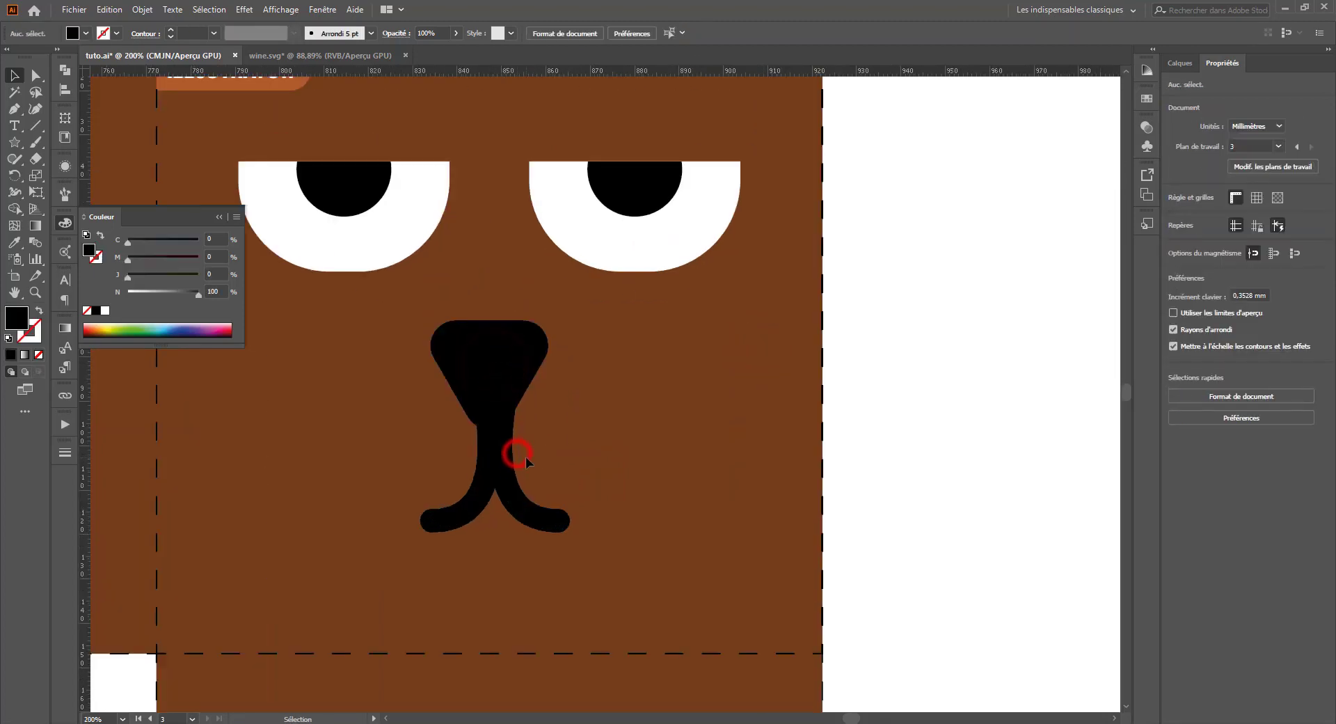
click(463, 504)
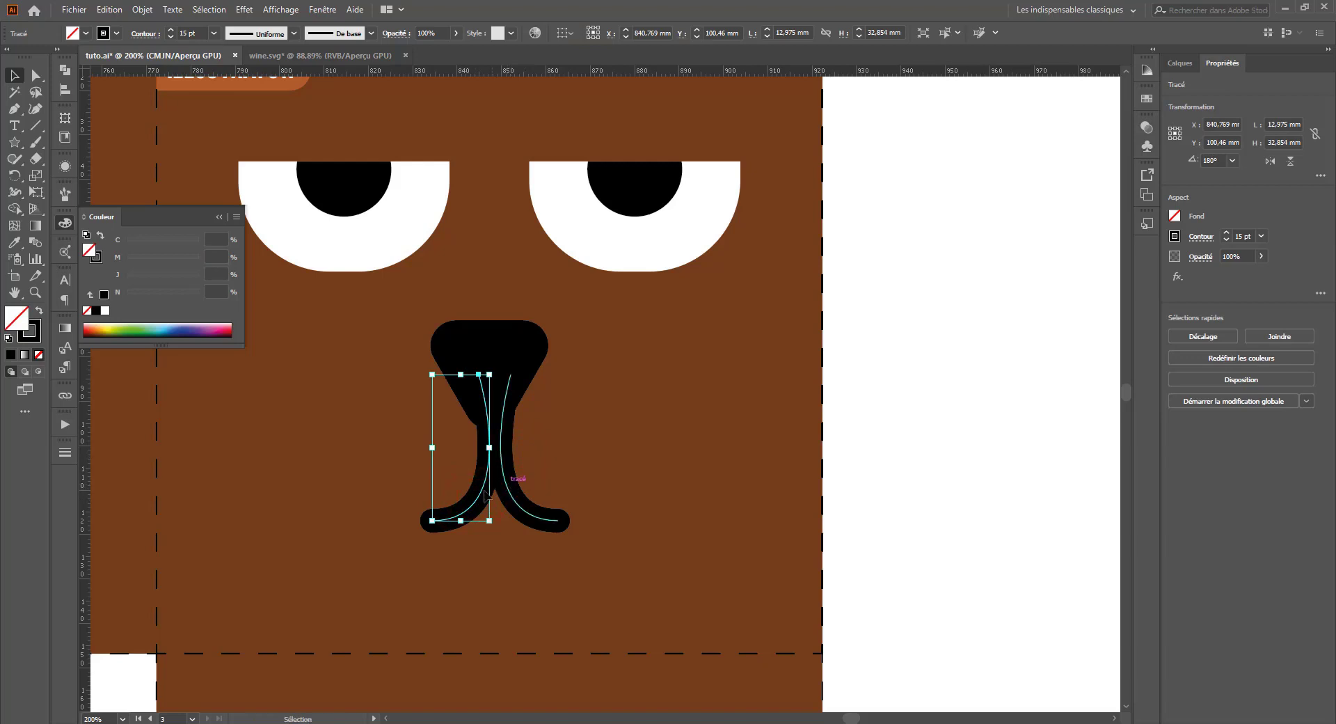
click(477, 499)
click(534, 376)
drag(524, 469, 456, 470)
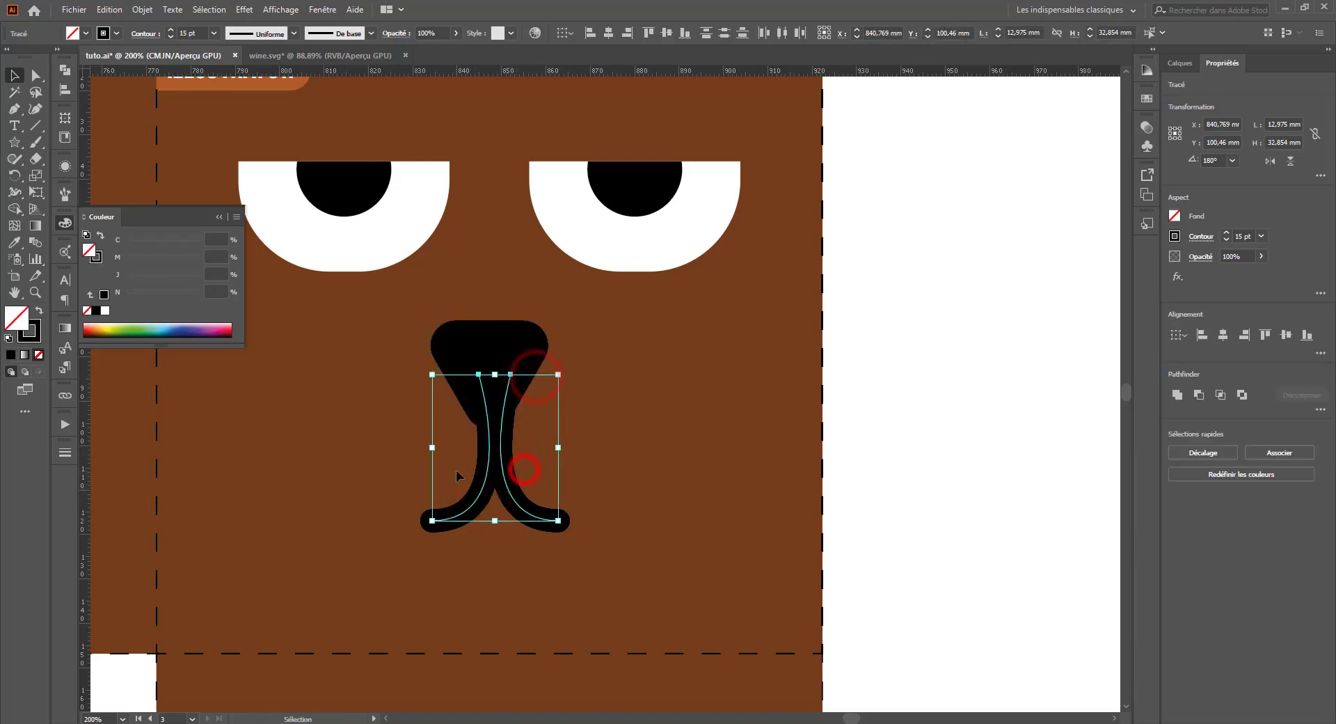
key(ctrl+g)
shift+click(504, 351)
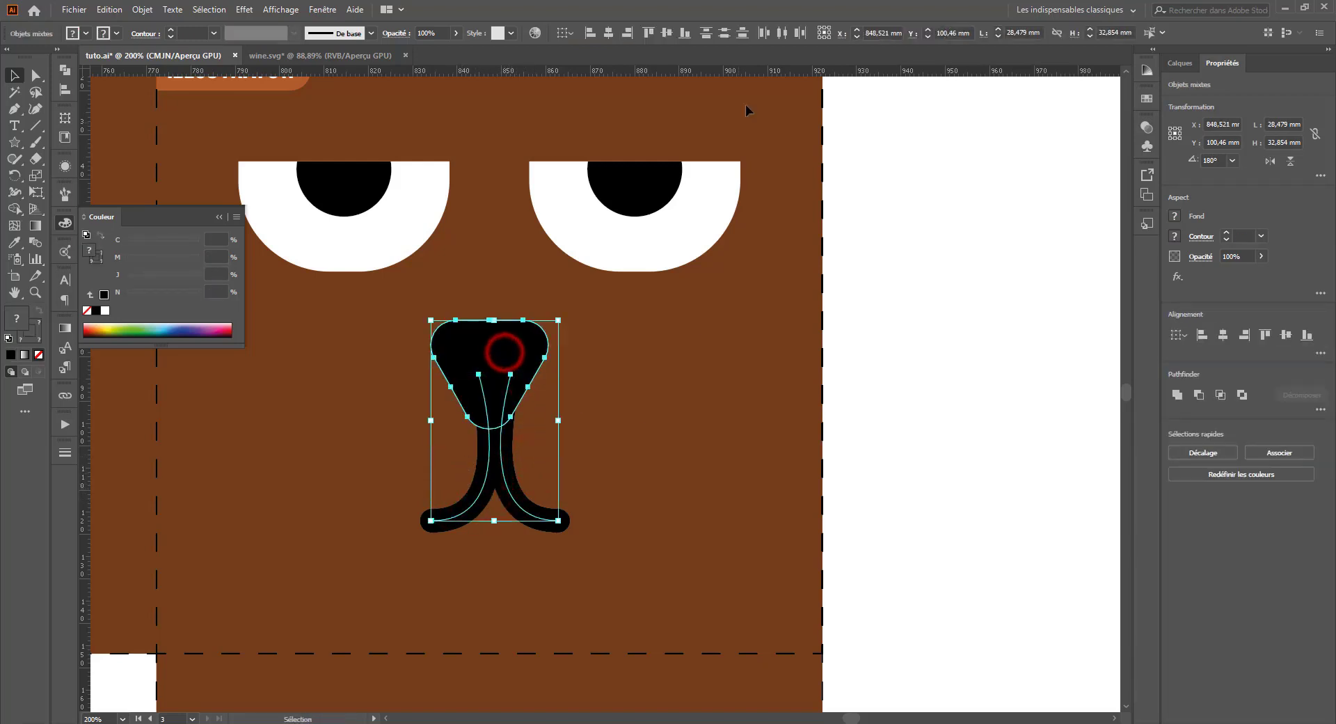
click(607, 33)
click(710, 390)
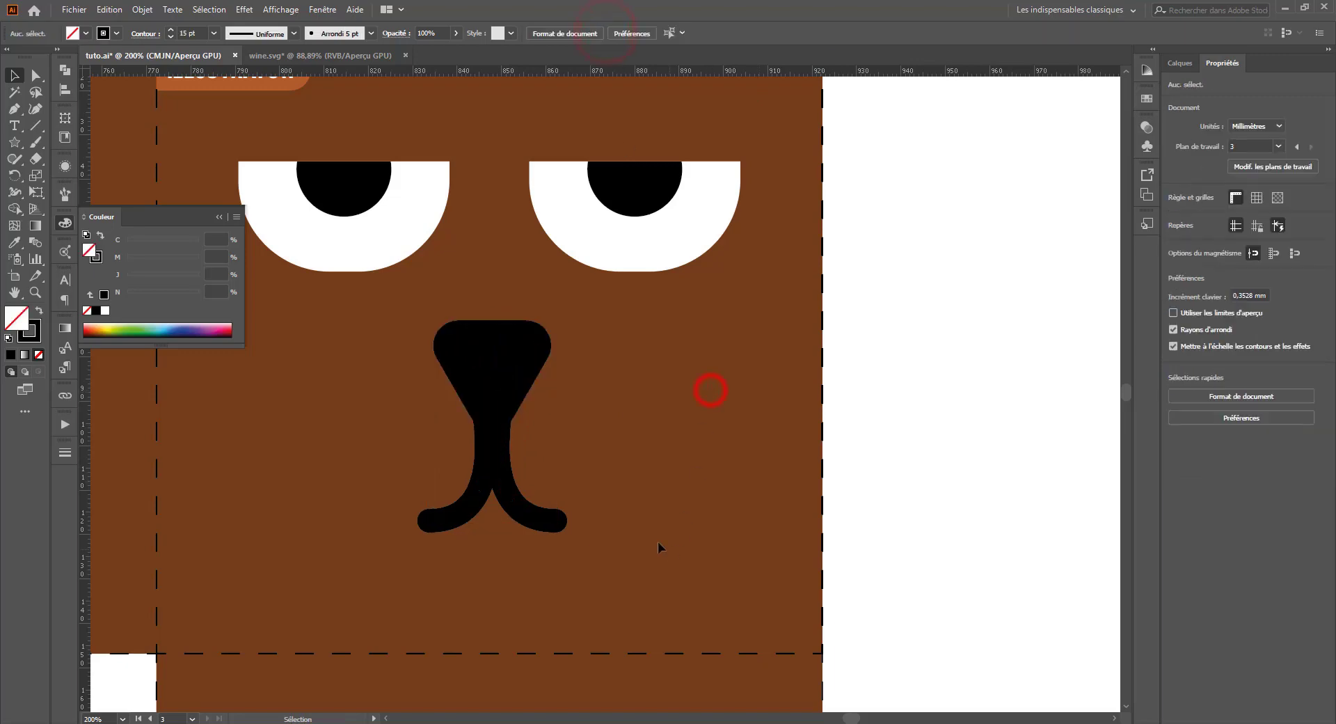
Step: Widen and flatten the mouth group to about 48 by 23 mm and set its stroke weight to 13 pt
scroll(598, 476, down, 2)
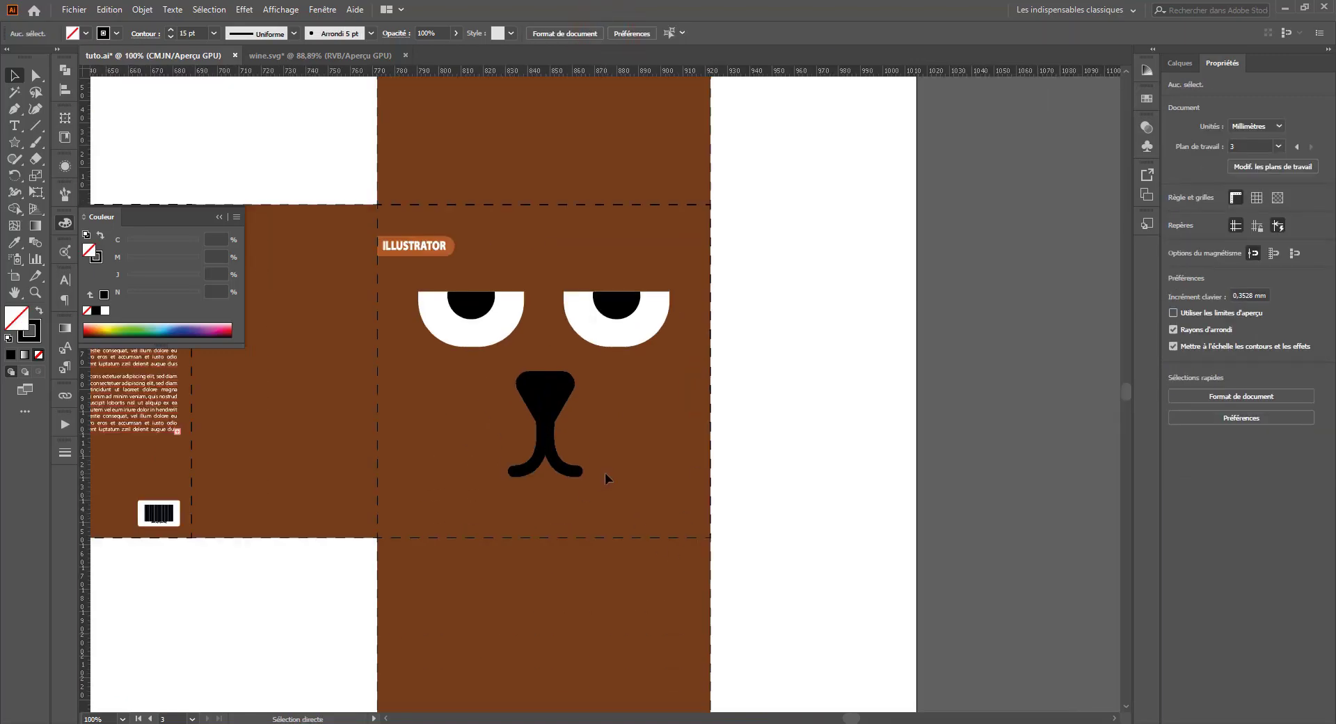
click(555, 440)
mouse_move(549, 477)
mouse_down()
mouse_move(548, 450)
mouse_move(598, 423)
mouse_up()
click(588, 512)
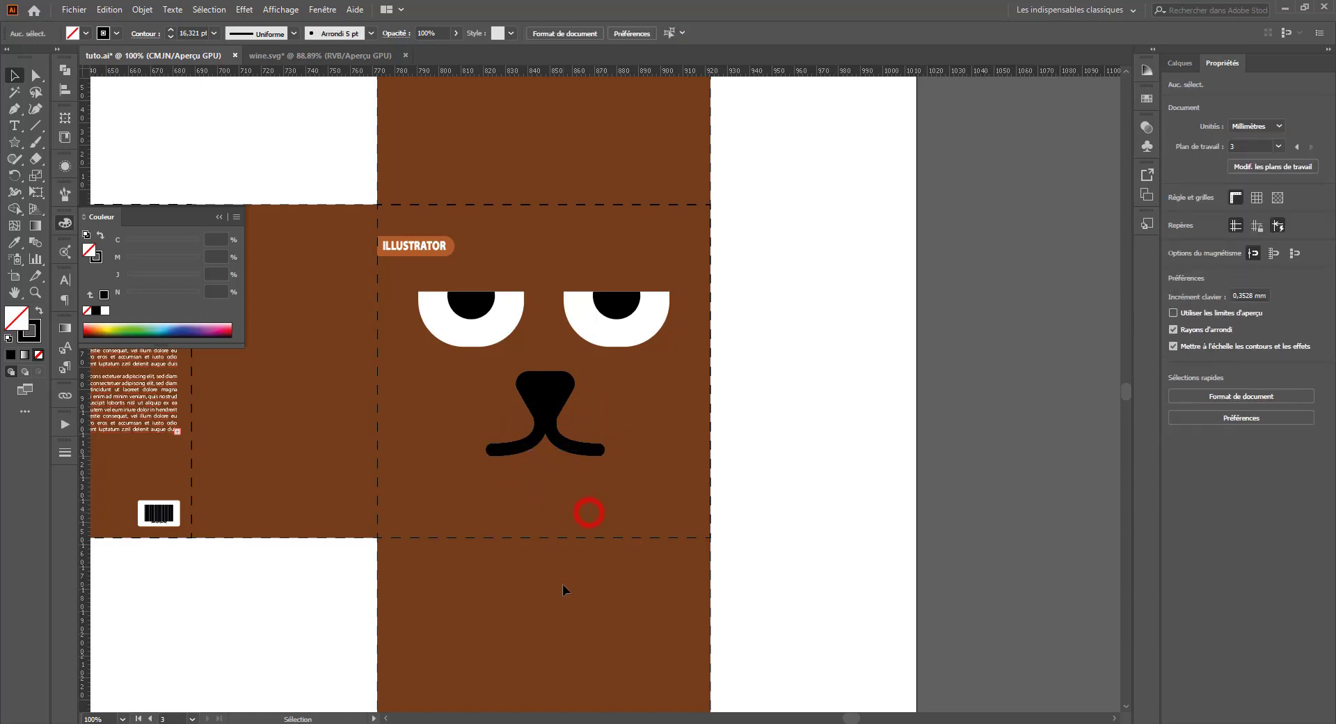
click(571, 445)
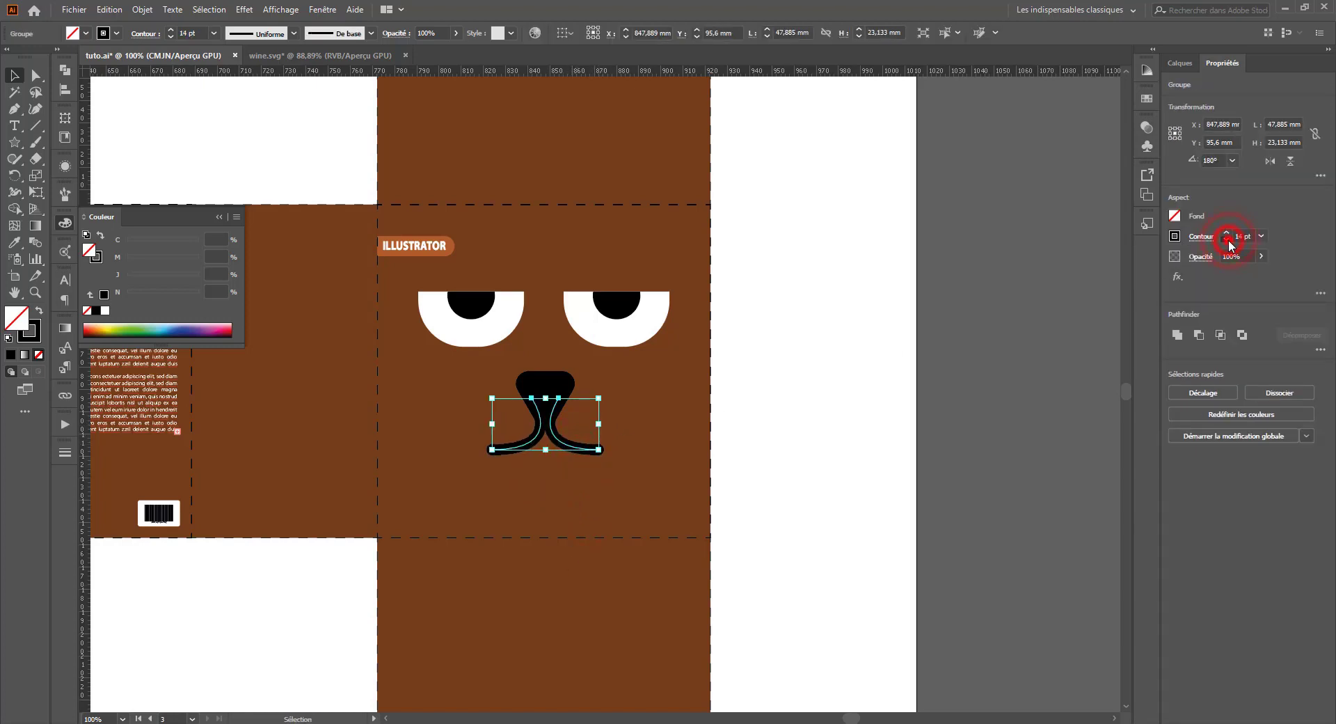
click(864, 387)
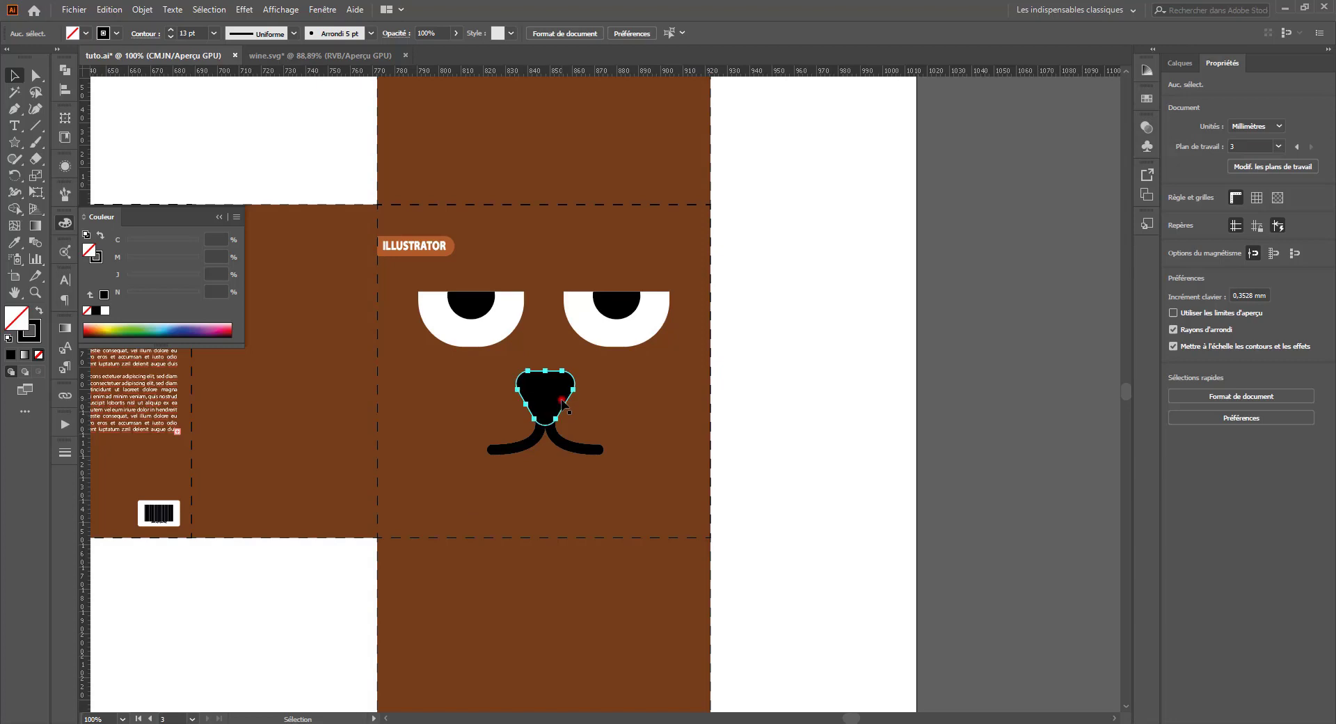
Step: Shorten the nose from its upper edge to about 19.5 mm high, and move nose and mouth together slightly up towards the eyes
click(562, 395)
drag(546, 373, 546, 386)
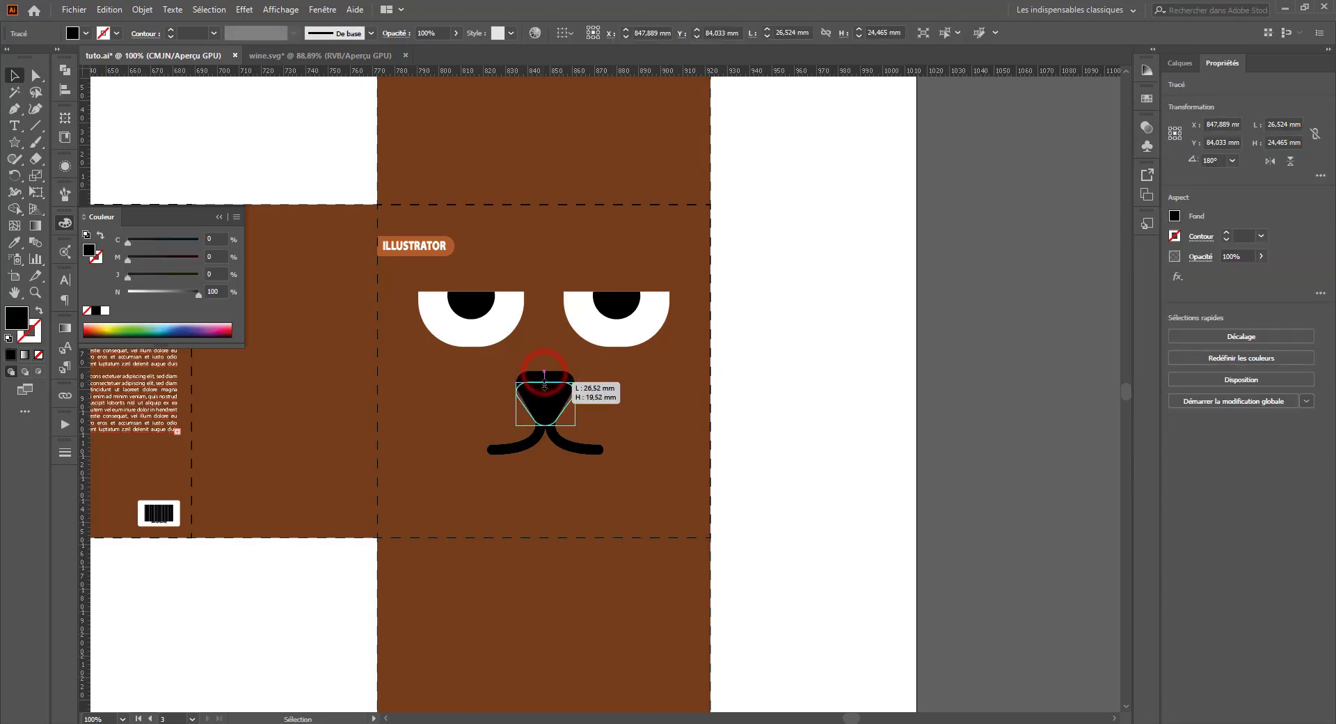
click(546, 355)
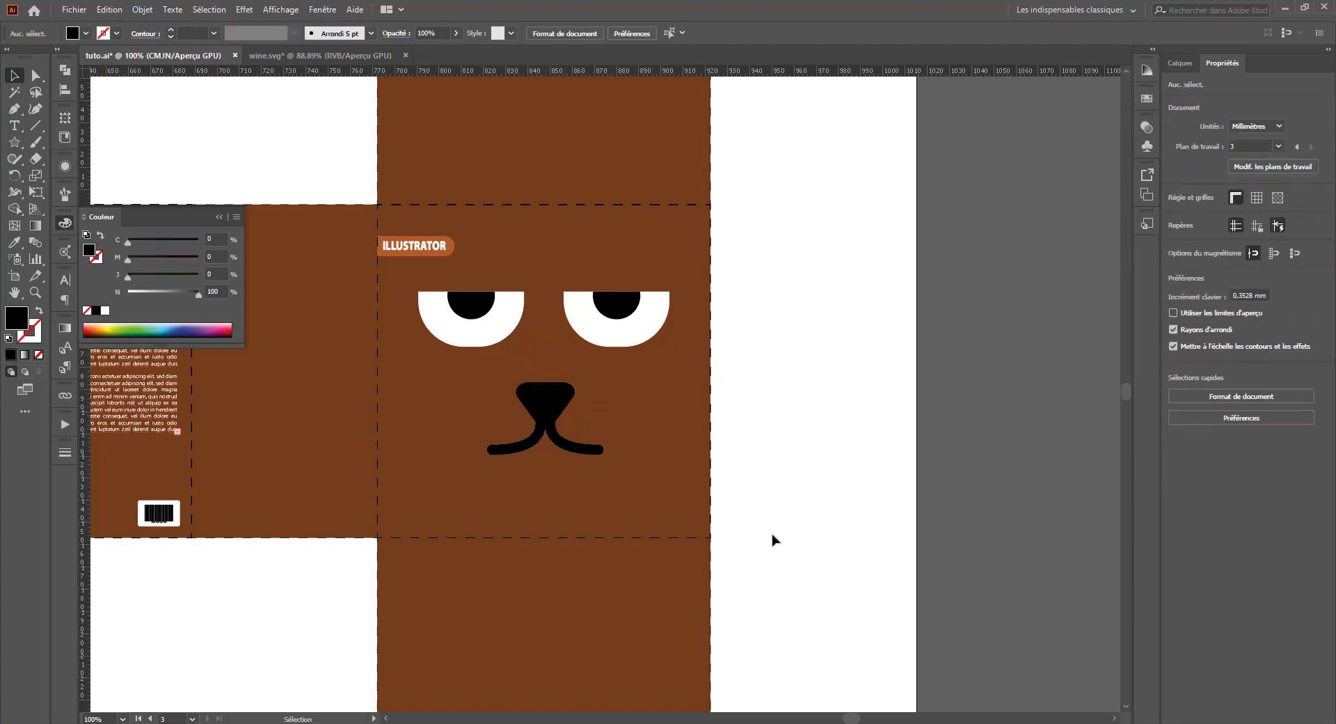
drag(497, 461, 495, 459)
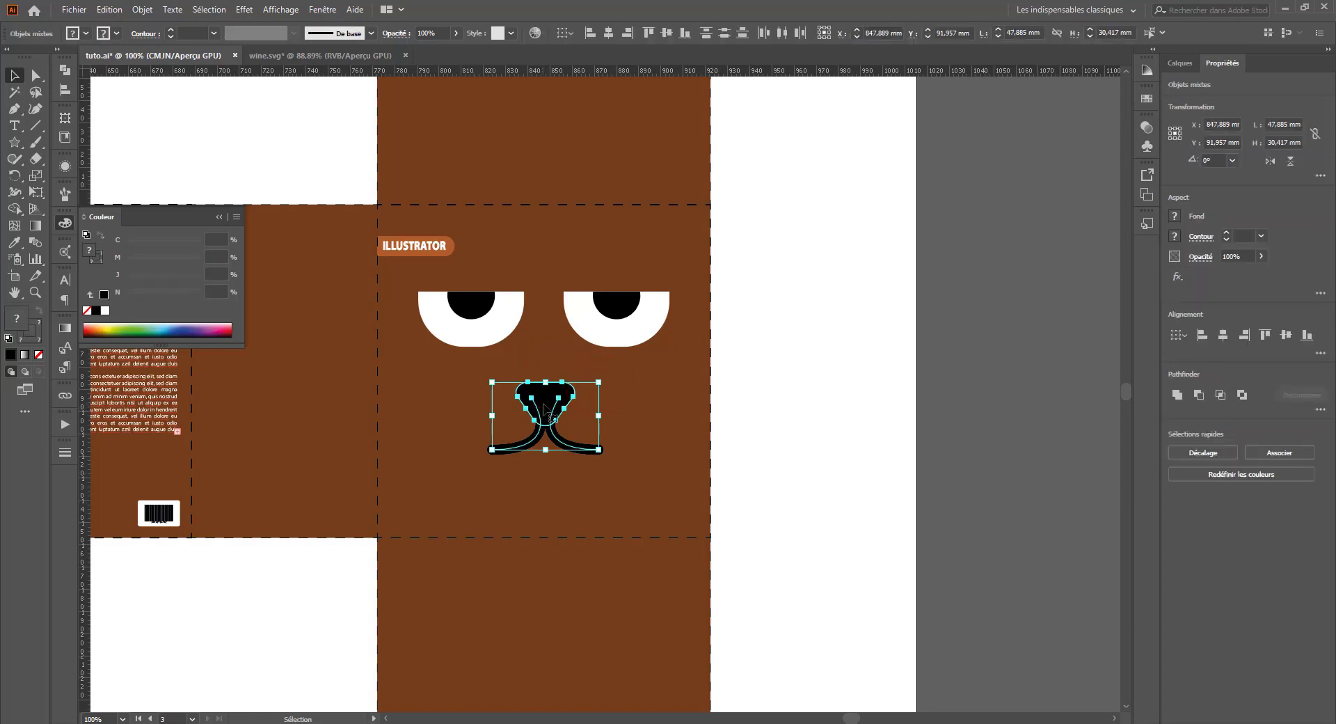
drag(550, 387, 544, 397)
click(624, 426)
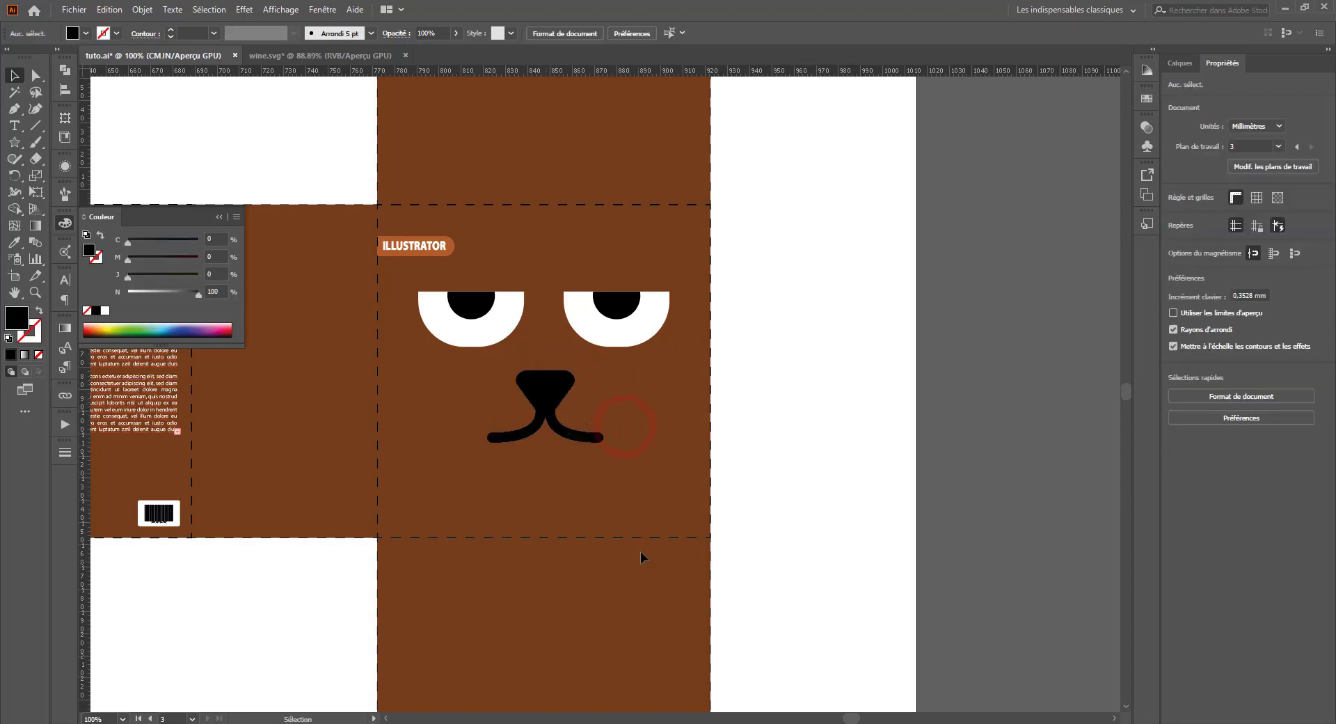
Step: Duplicate the orange rounded label straight down to below the mouth, along the front face's left fold line
click(450, 249)
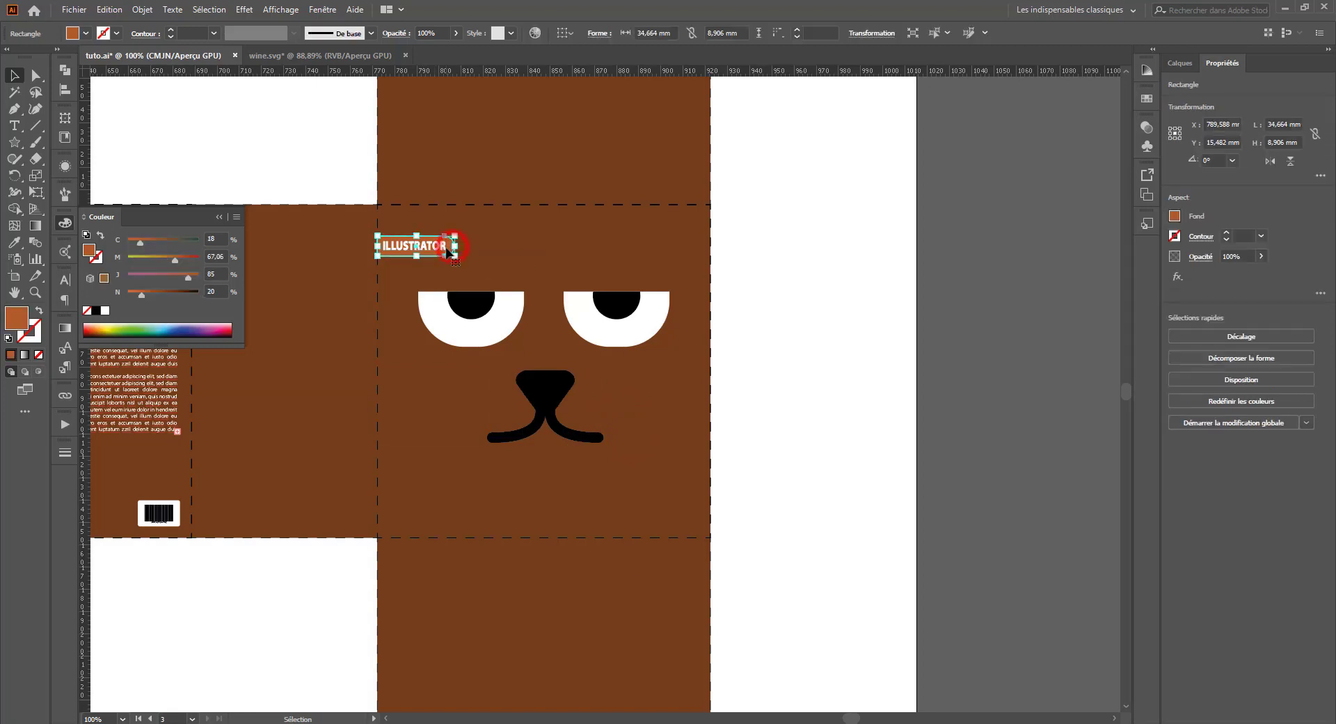
drag(451, 245, 451, 482)
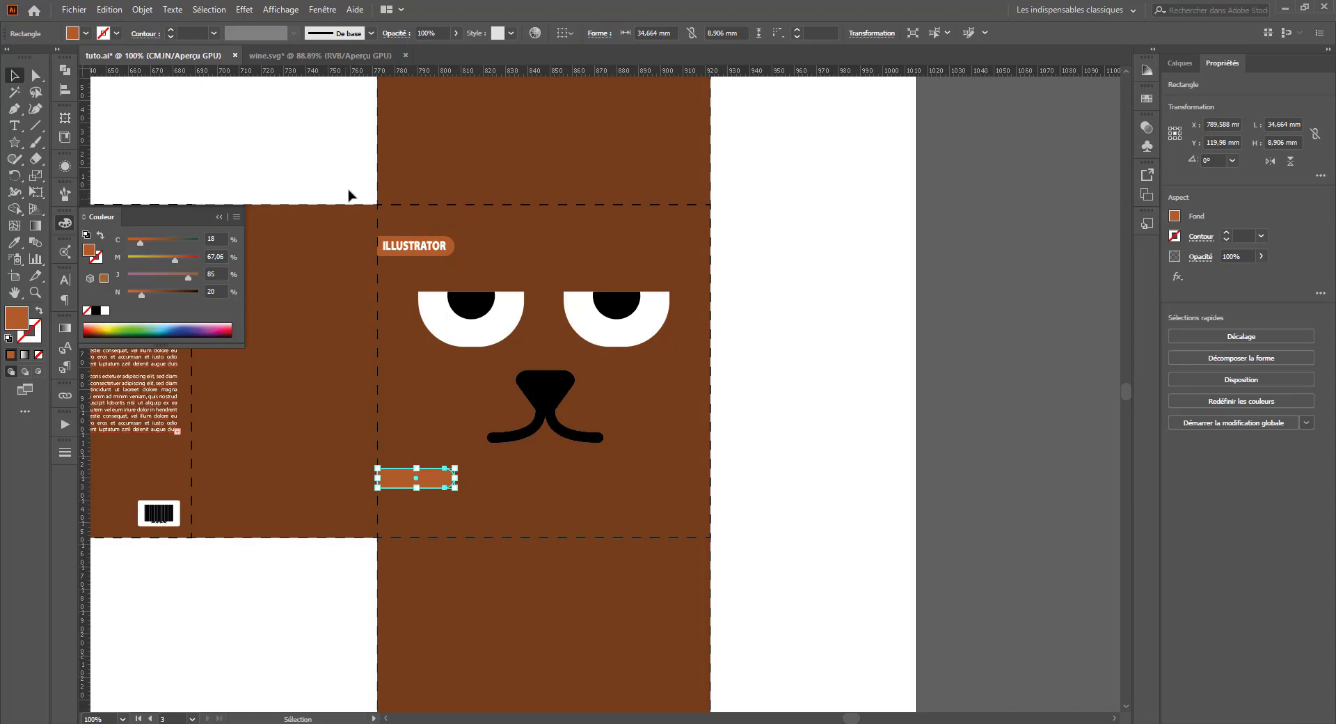
click(14, 125)
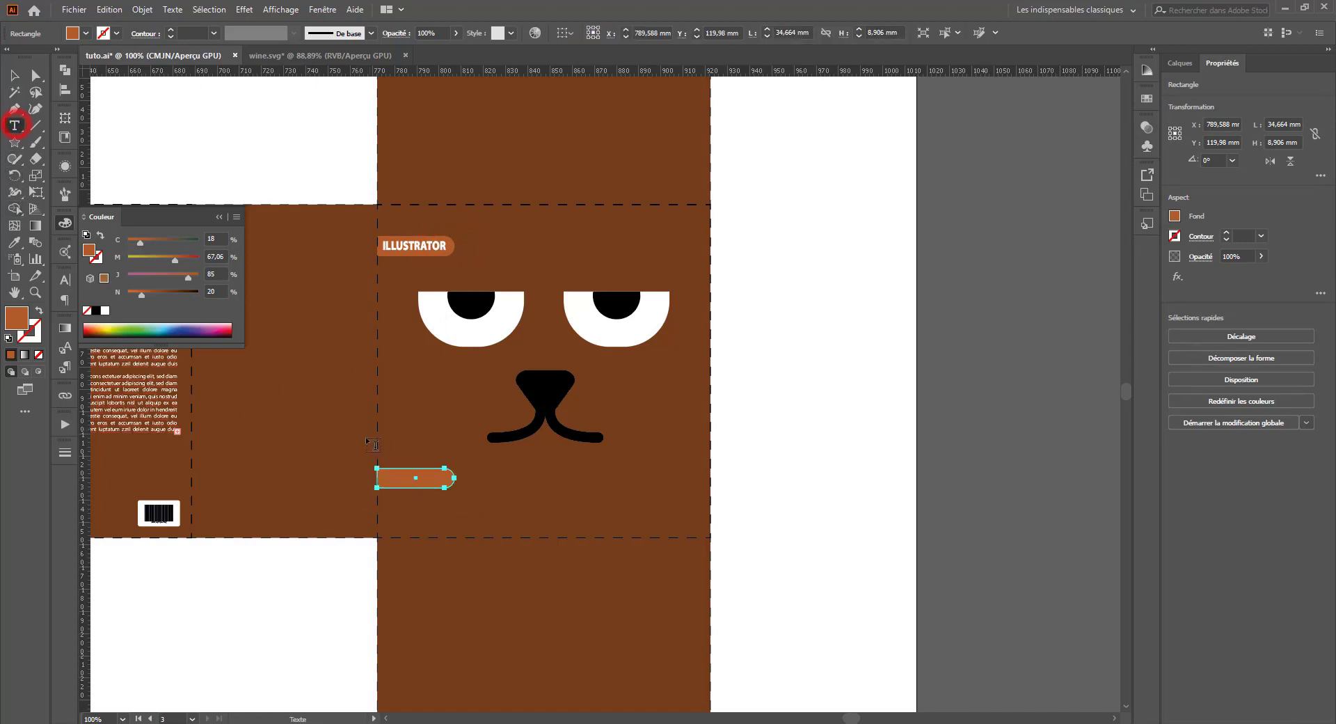
click(14, 76)
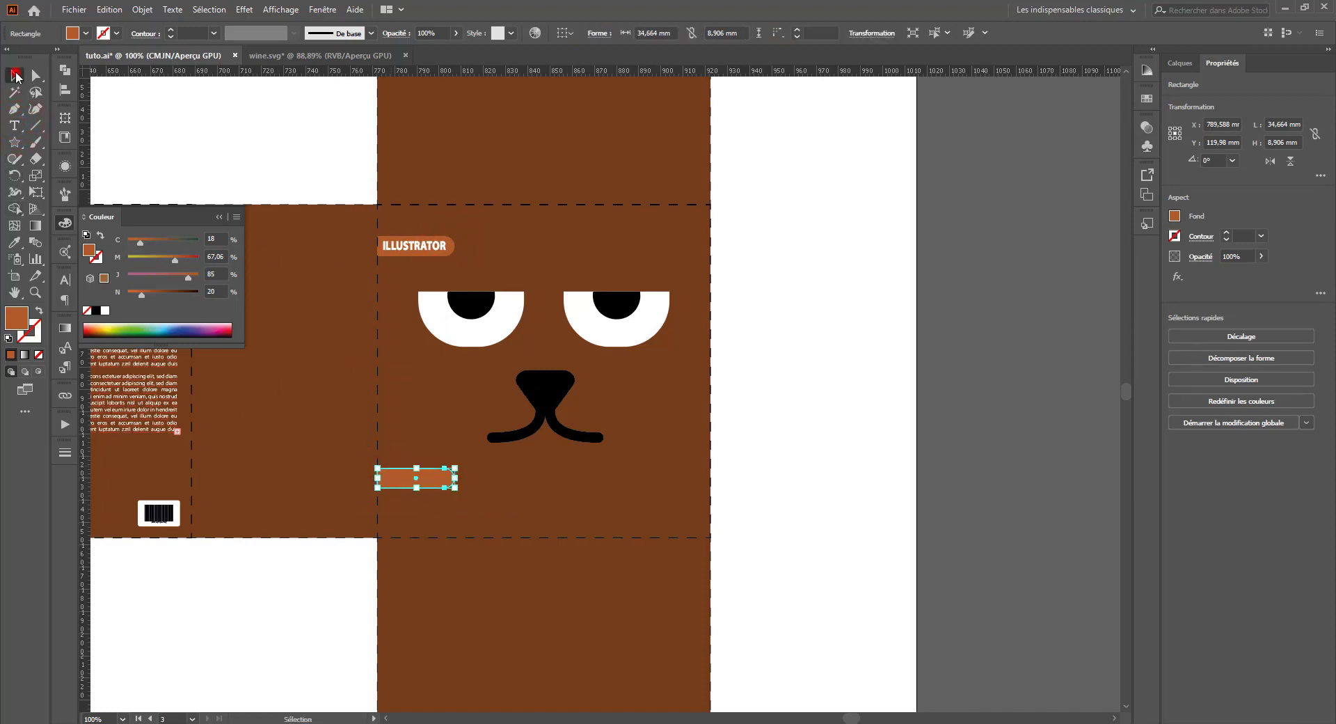
Step: Copy the ILLUSTRATOR text onto the lower label, change the copy to 1 KG and shift it slightly right
click(430, 248)
drag(433, 253, 432, 479)
double_click(433, 479)
double_click(430, 477)
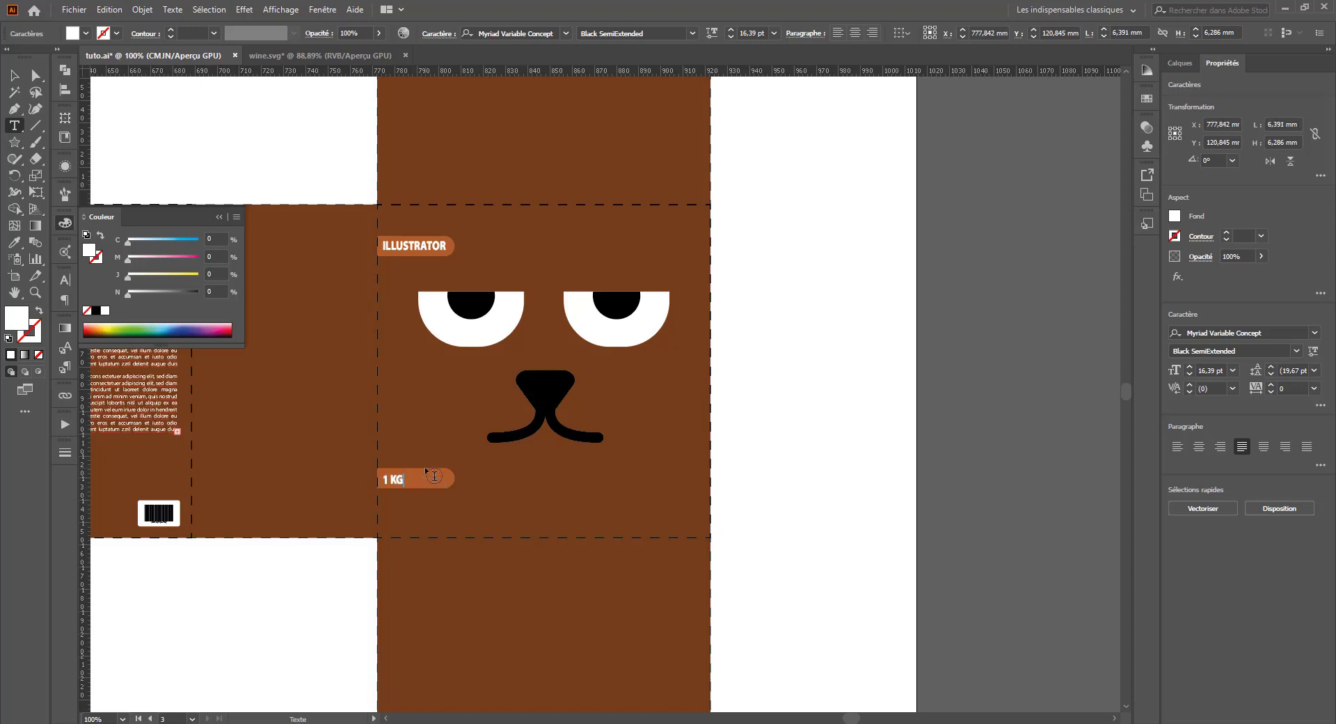
click(14, 76)
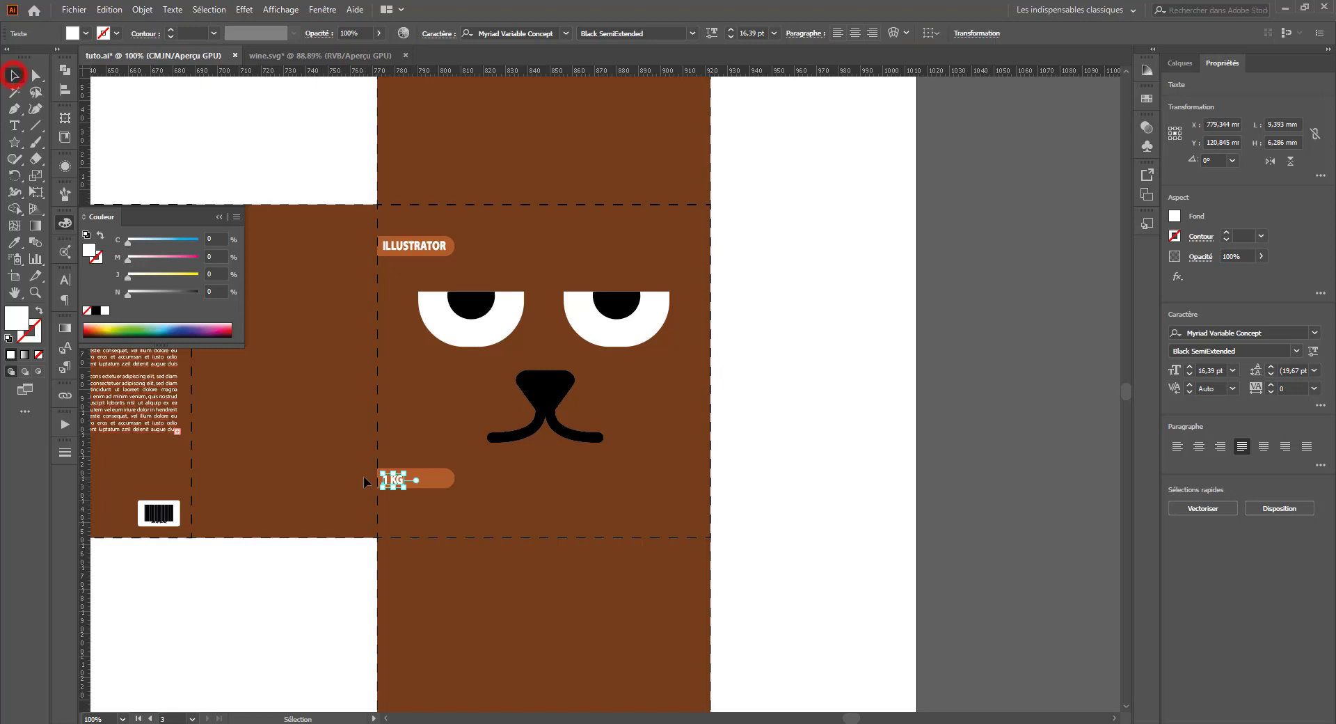
click(393, 480)
drag(394, 480, 446, 481)
Step: Darken the lower label to a deep brown by raising its black value to 68%
click(446, 480)
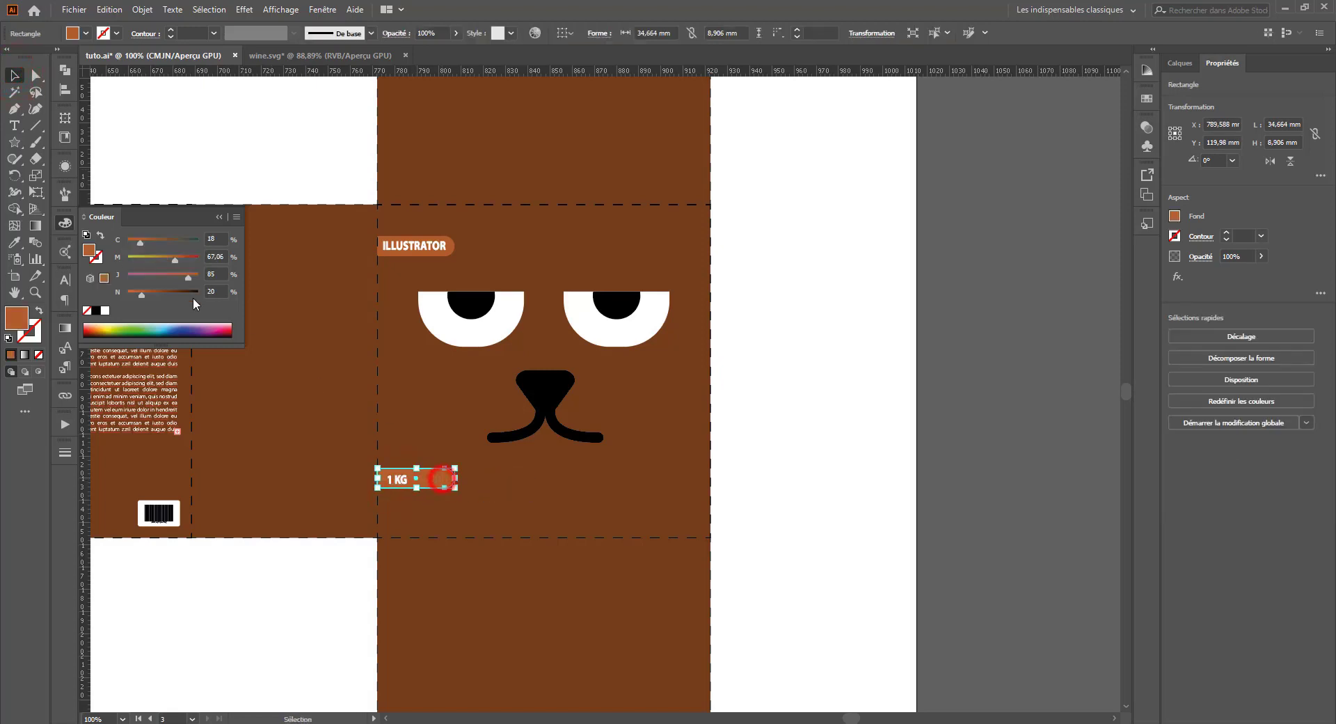
drag(138, 294, 175, 294)
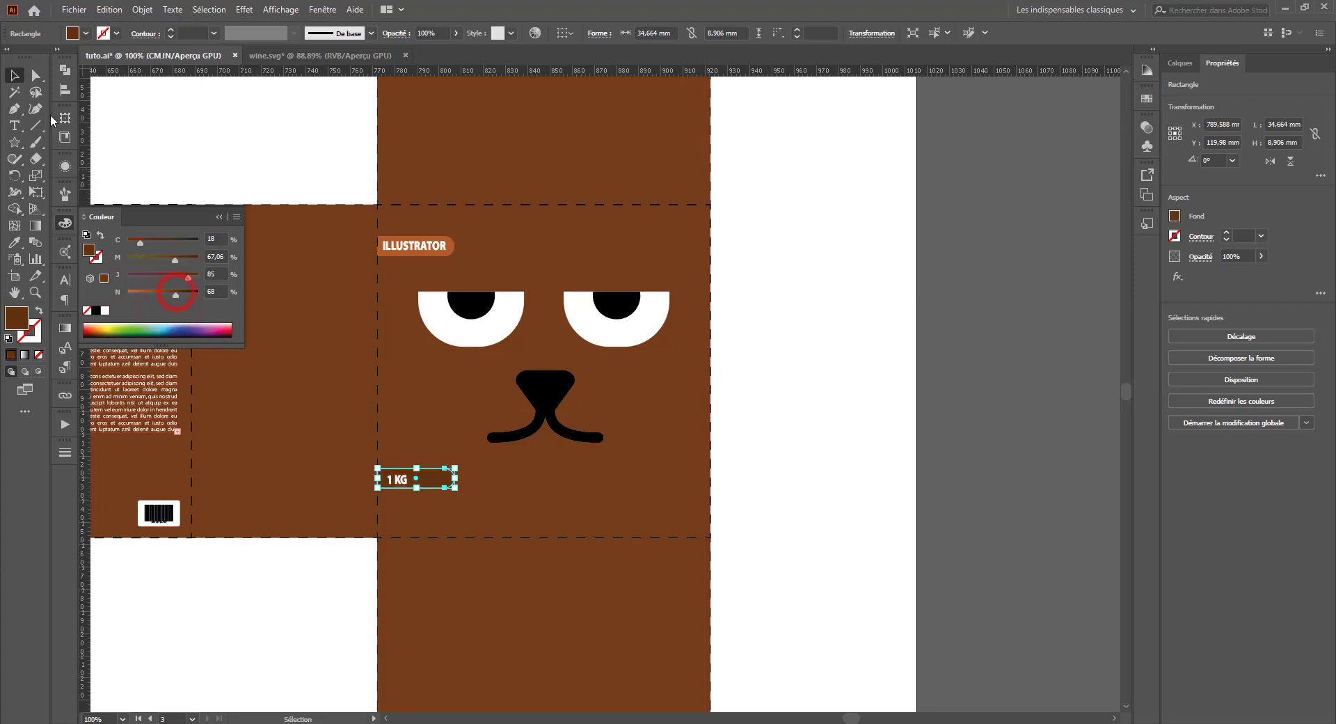
click(258, 137)
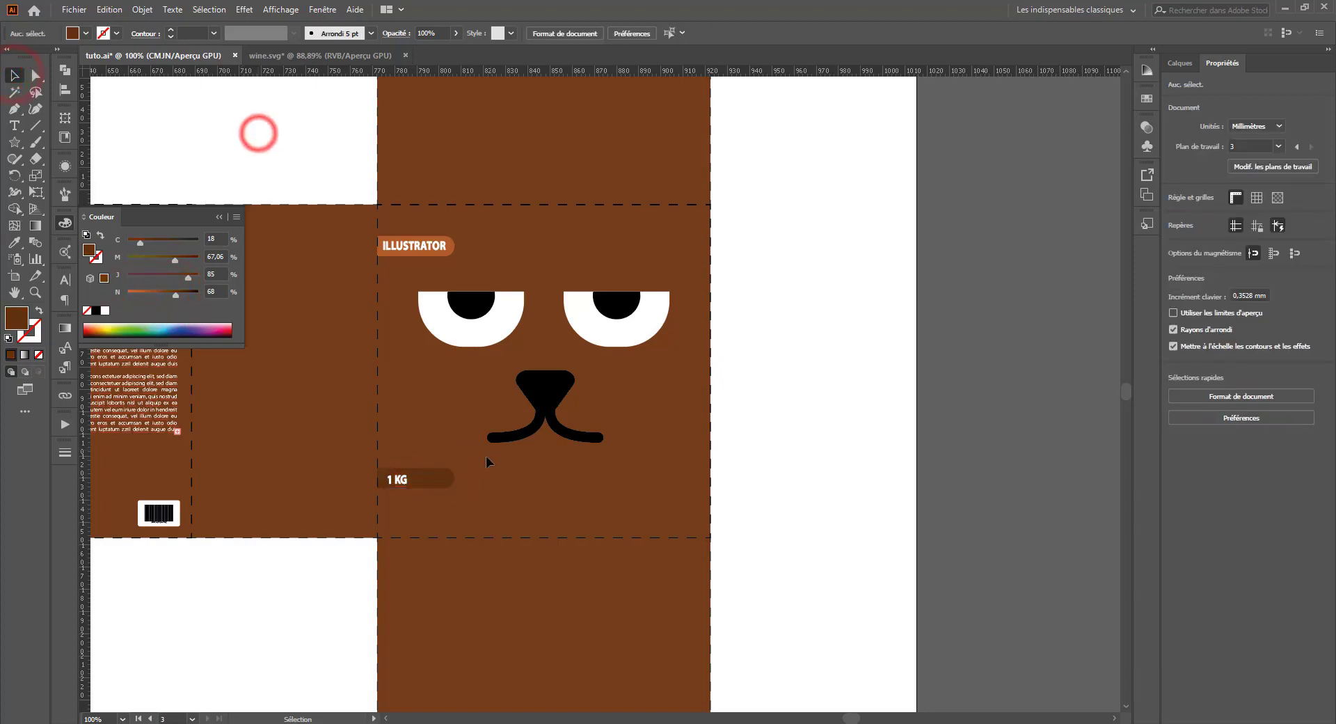
Step: Align the 1 KG text and its dark label to the same middle height, and try centring them horizontally
click(395, 479)
click(438, 479)
shift+click(439, 480)
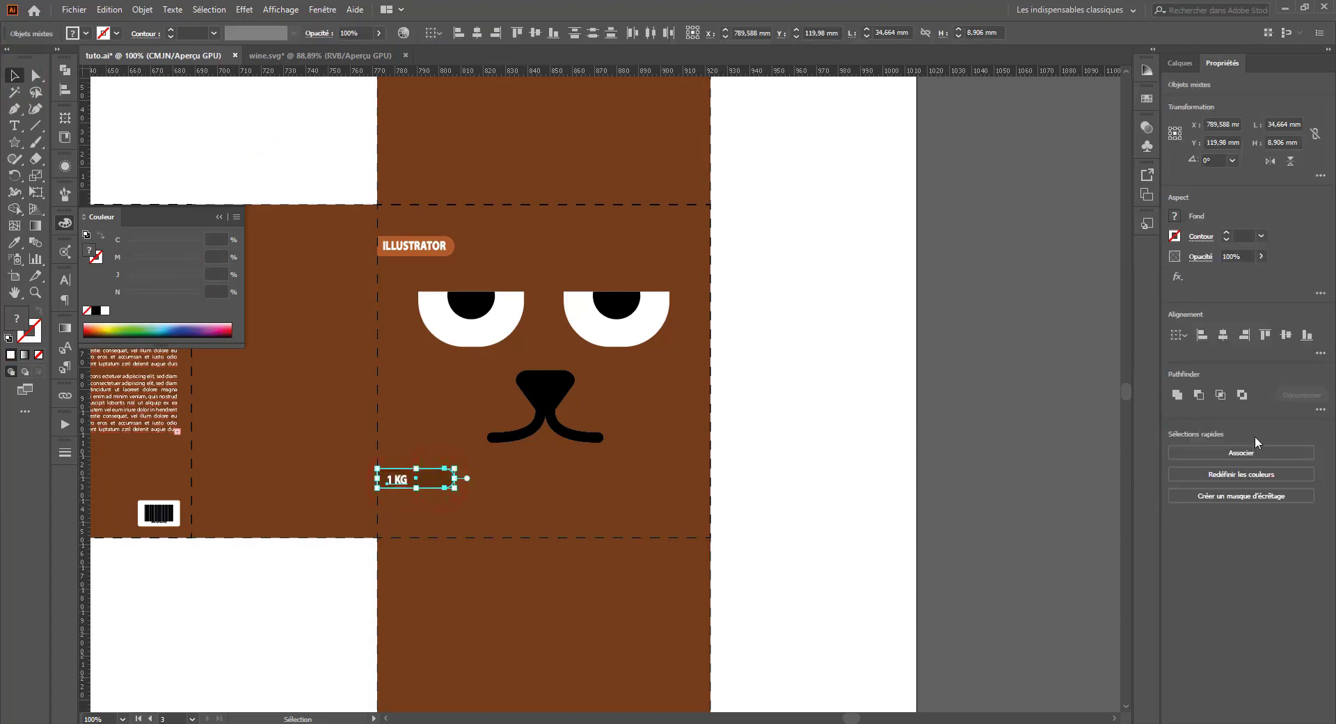
click(1286, 336)
click(1223, 334)
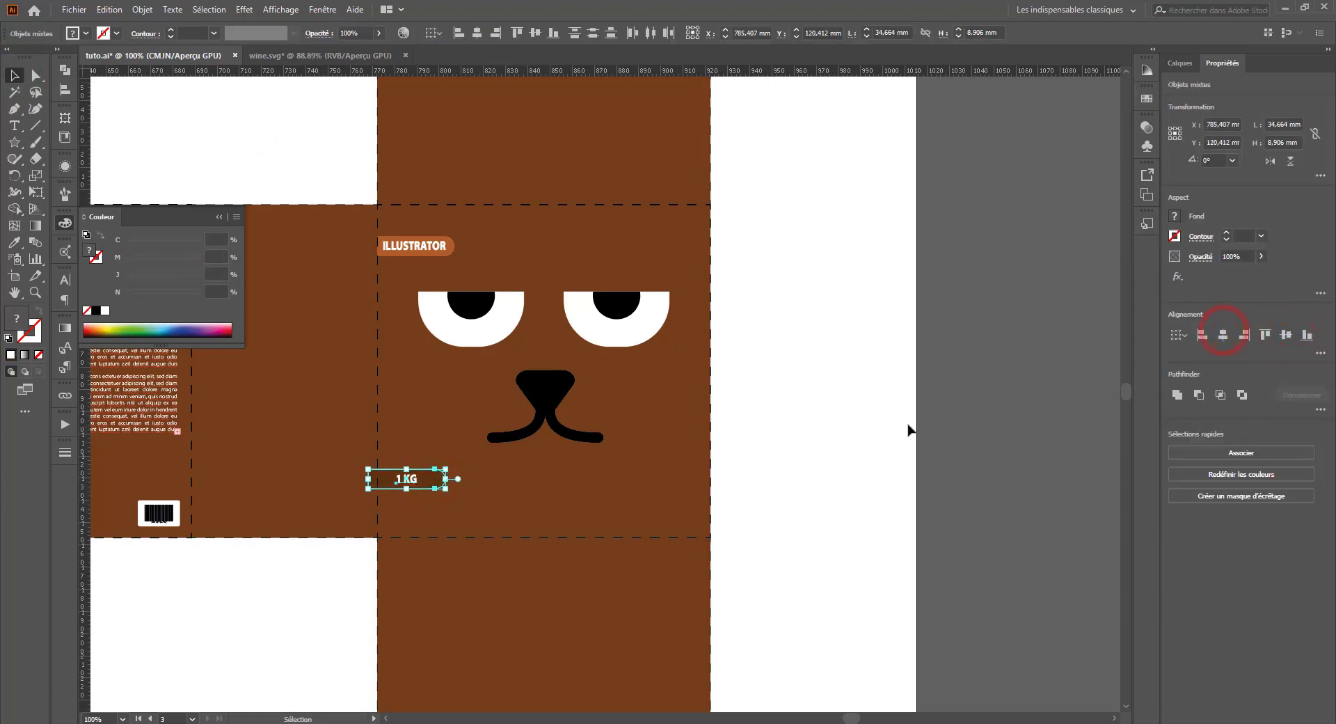
click(829, 432)
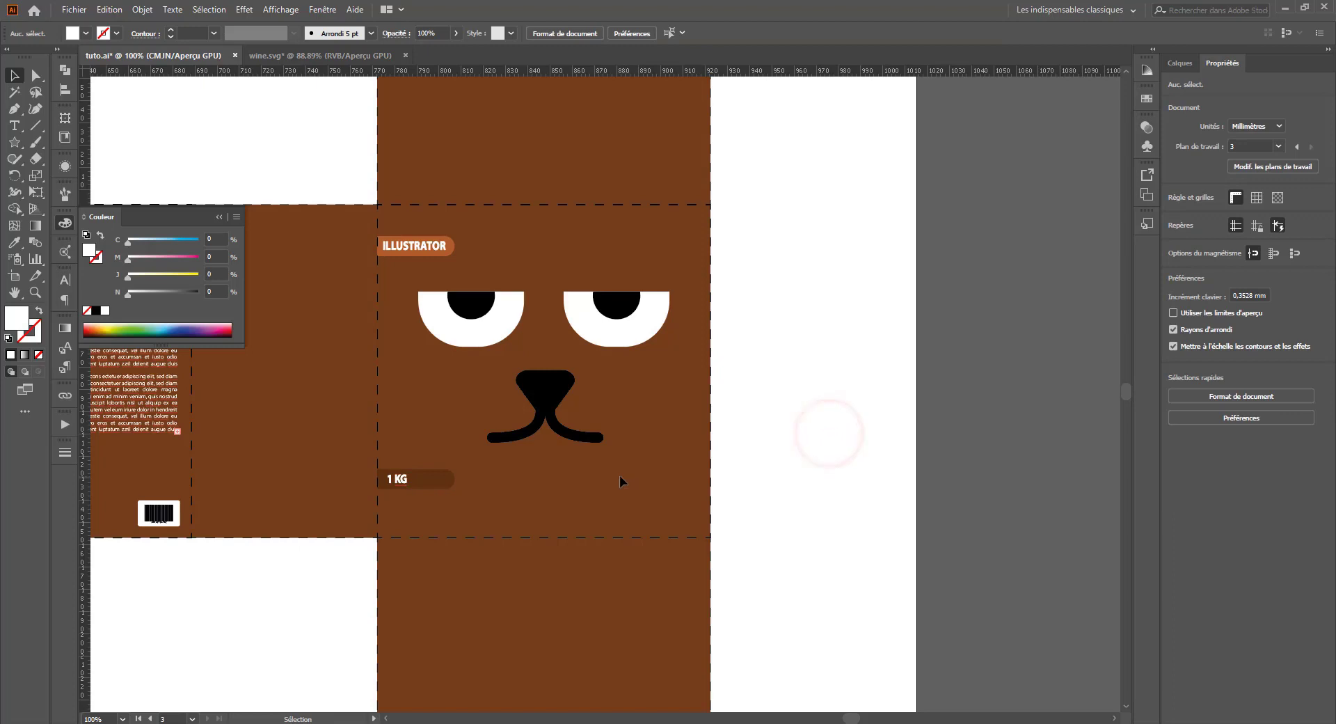
double_click(435, 249)
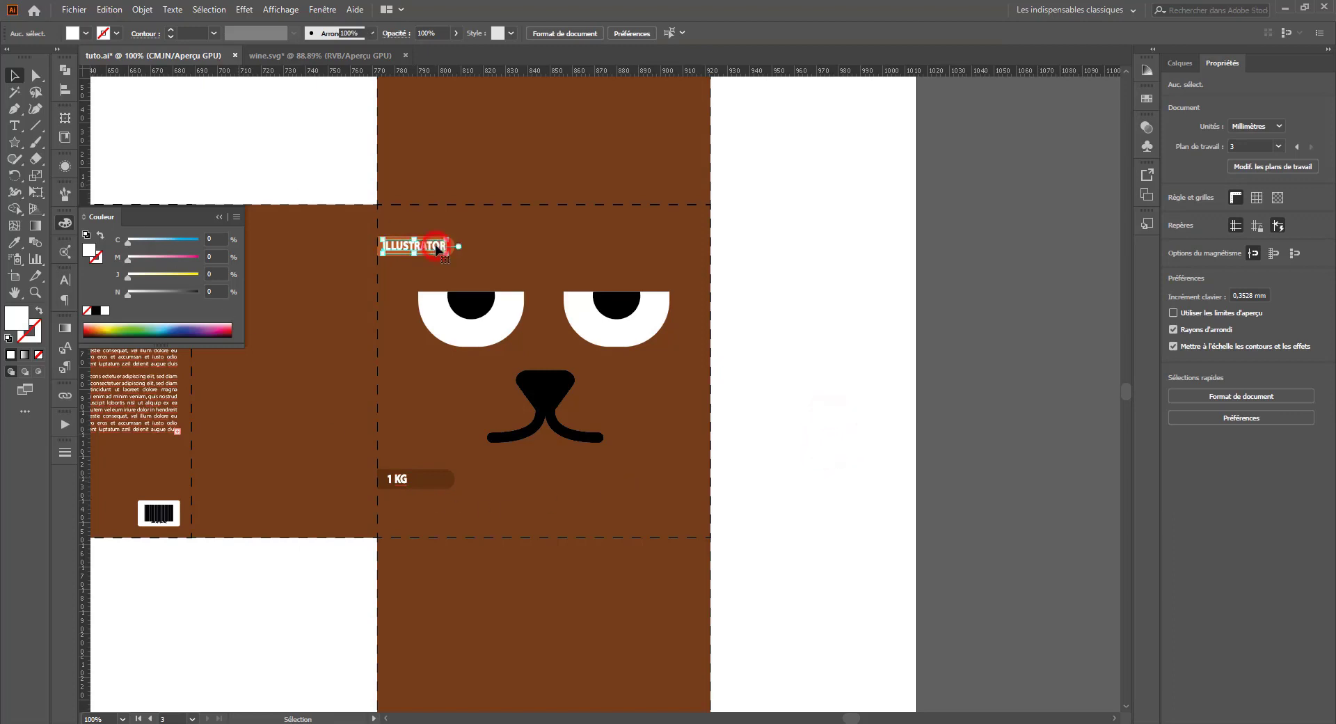
click(434, 238)
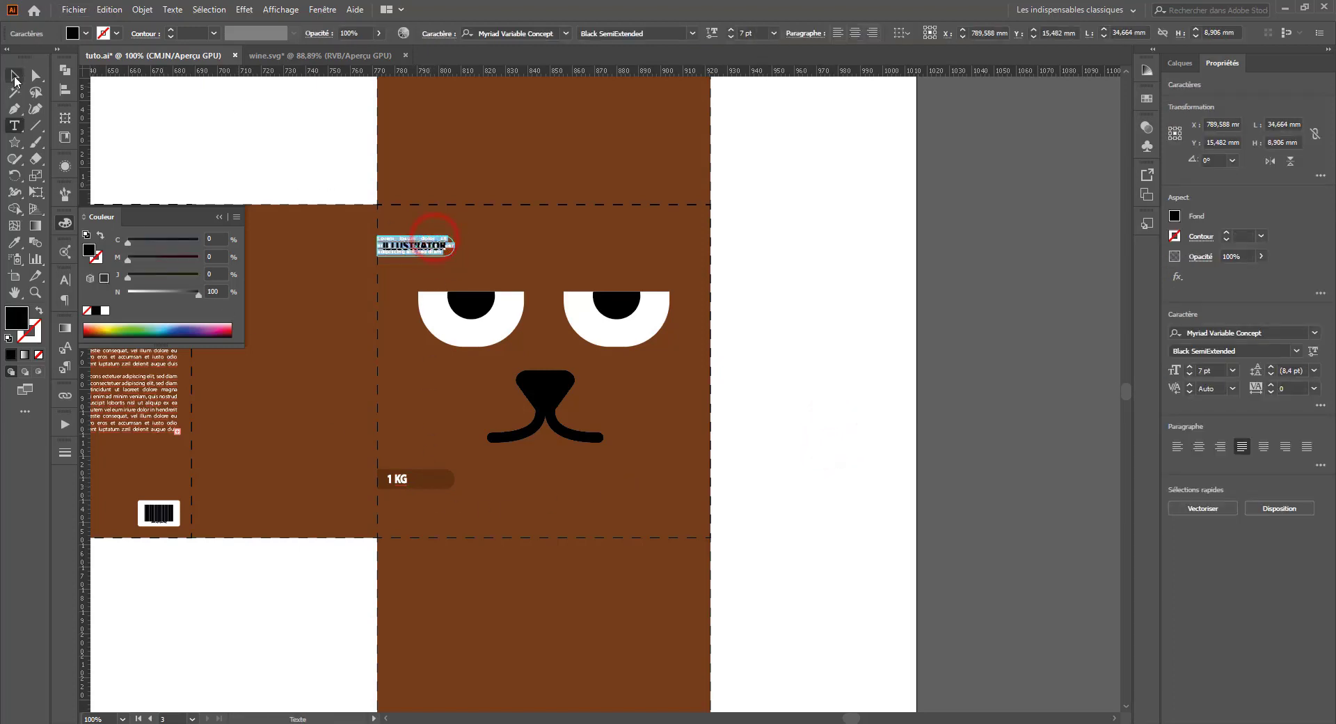
key(ctrl+z)
click(14, 74)
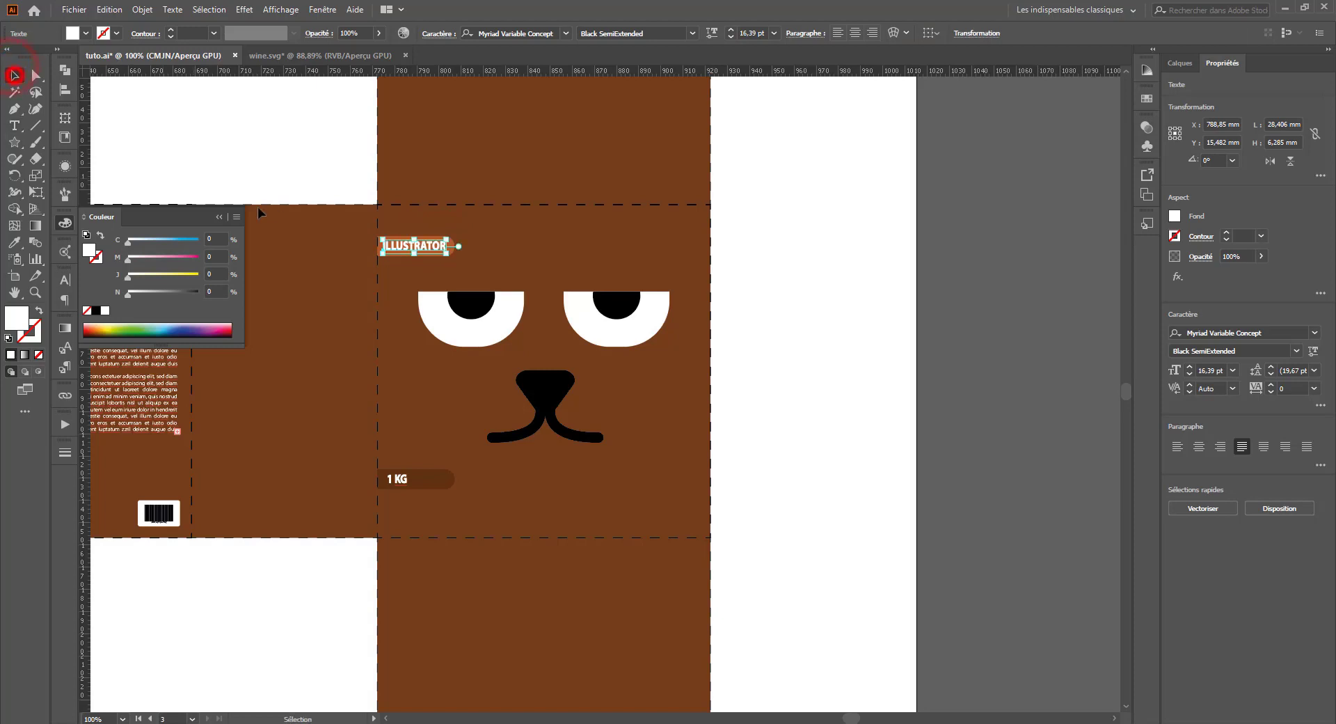
Step: Copy the ILLUSTRATOR text below the 1 KG label and enlarge the copy to about 58 mm wide
click(286, 199)
click(432, 246)
drag(432, 251, 480, 512)
Step: Left-align the large ILLUSTRATOR title, the 1 KG text and the small ILLUSTRATOR text, and nudge all three slightly right
shift+click(400, 478)
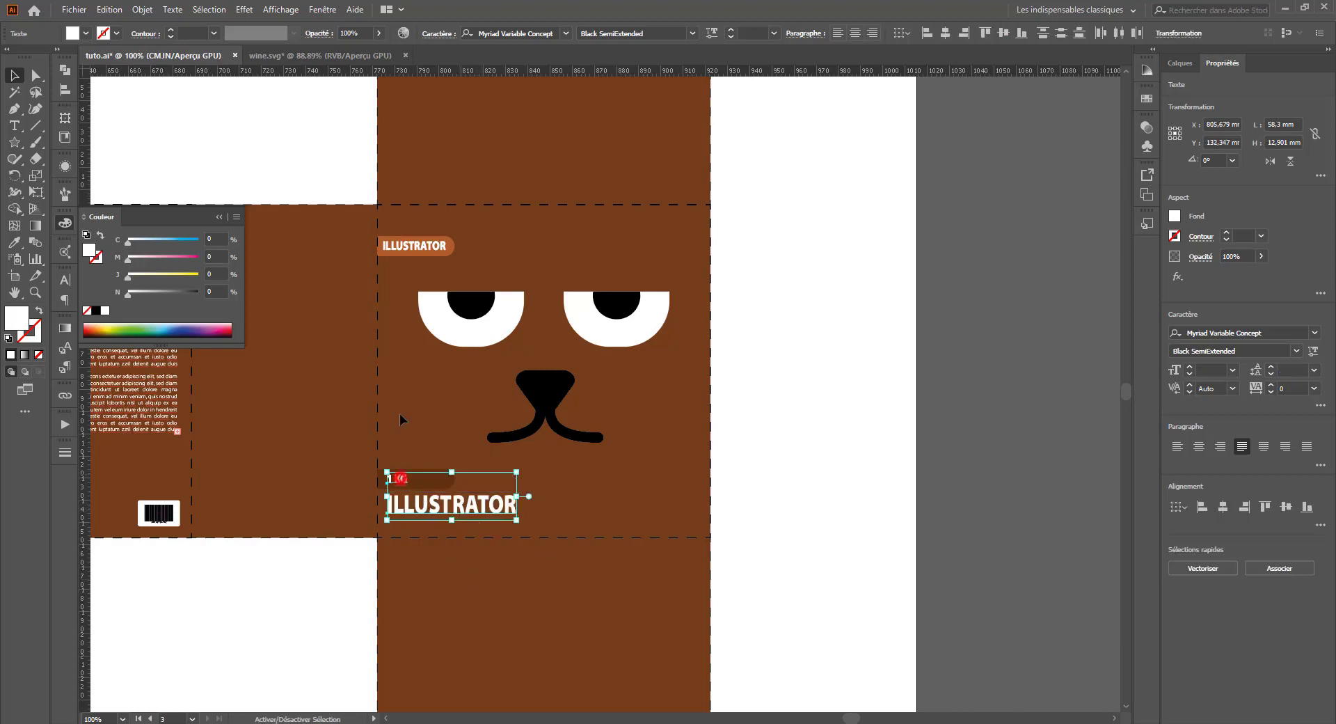
shift+click(402, 248)
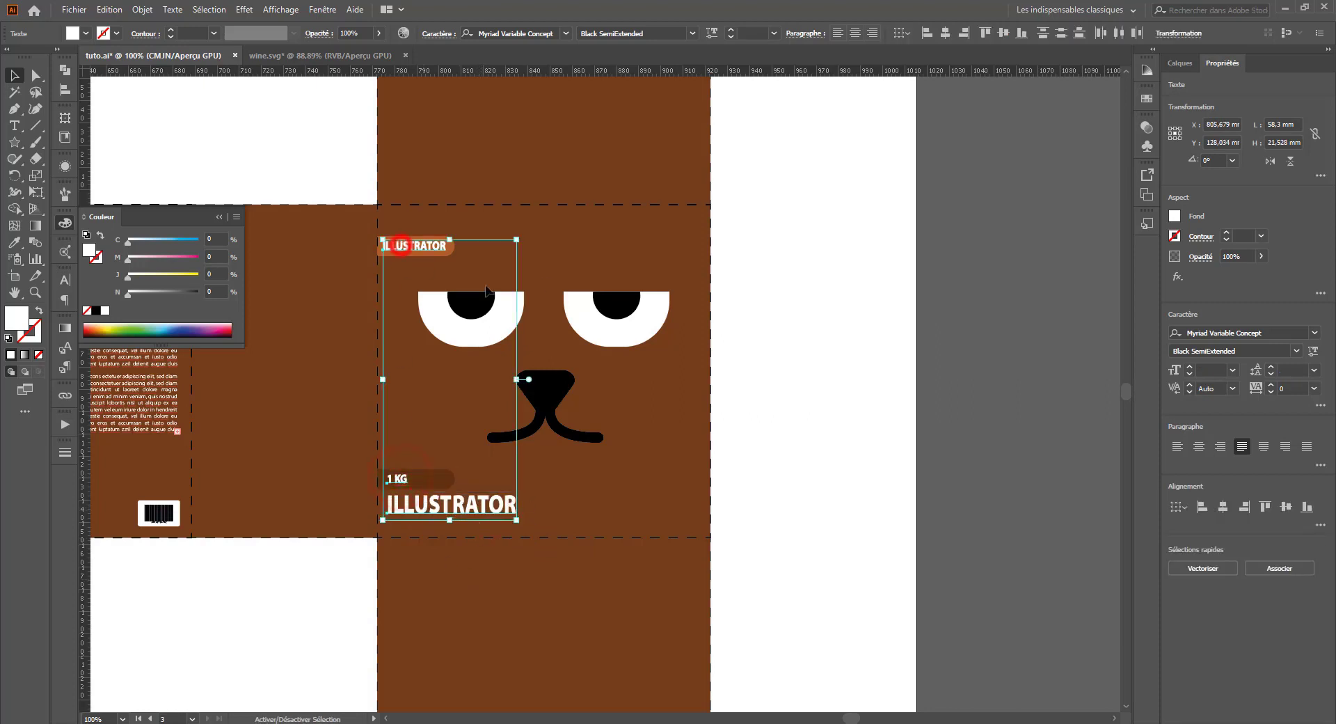
click(928, 33)
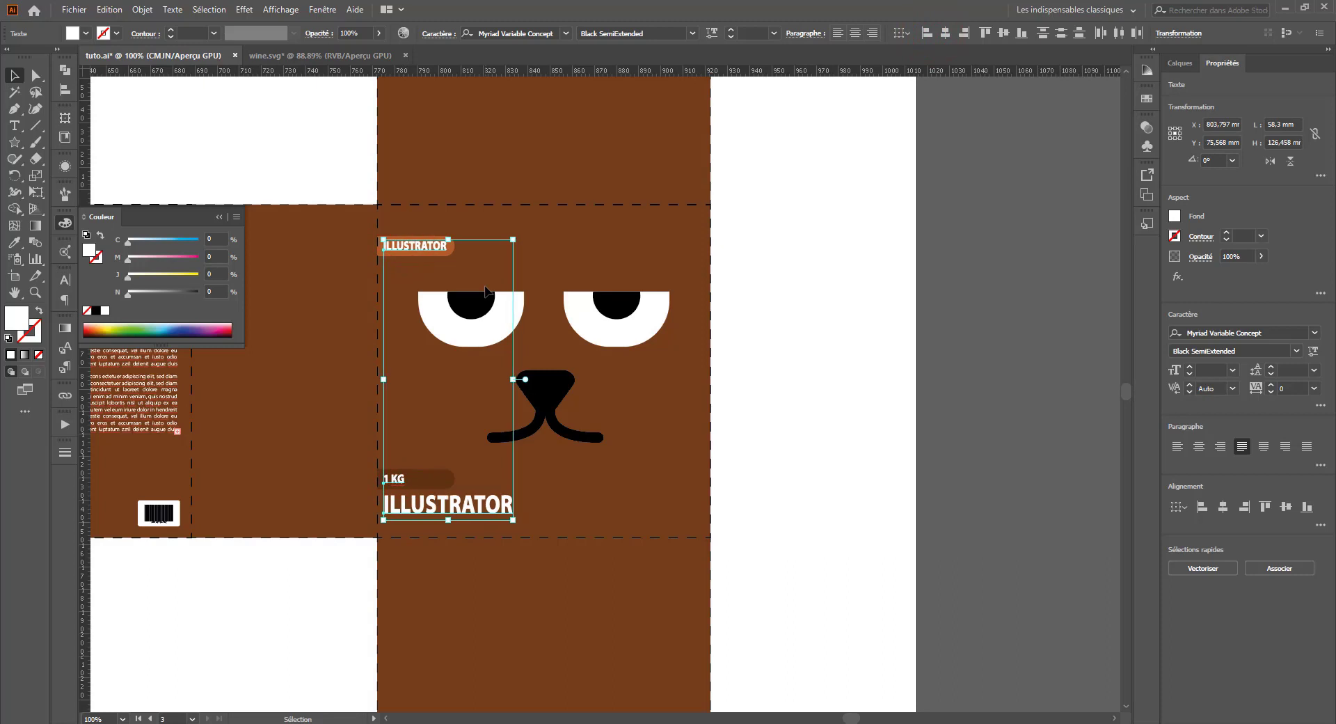
key(Right)
key(Right)
click(717, 360)
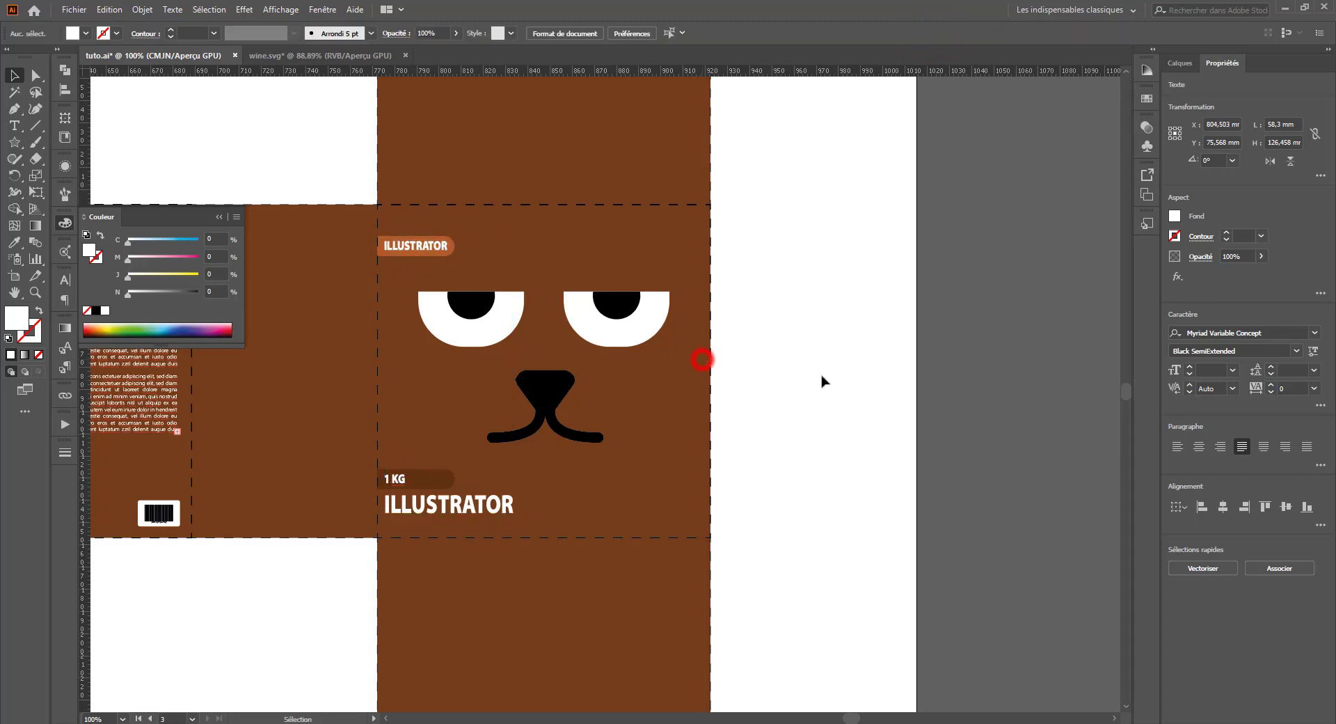
Step: Copy the upper lorem ipsum paragraph from the nutrition panel to the front face's lower area, beside the large ILLUSTRATOR title
click(420, 480)
click(111, 421)
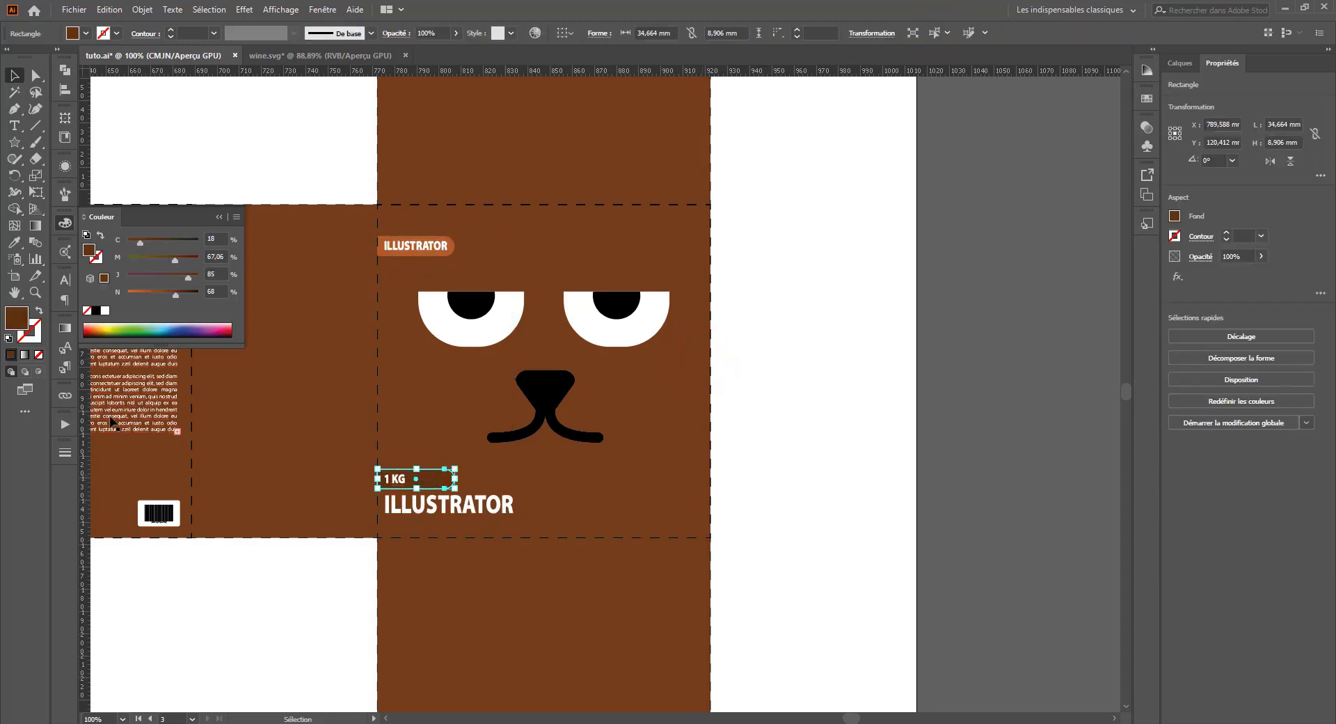
drag(261, 377, 521, 421)
click(388, 314)
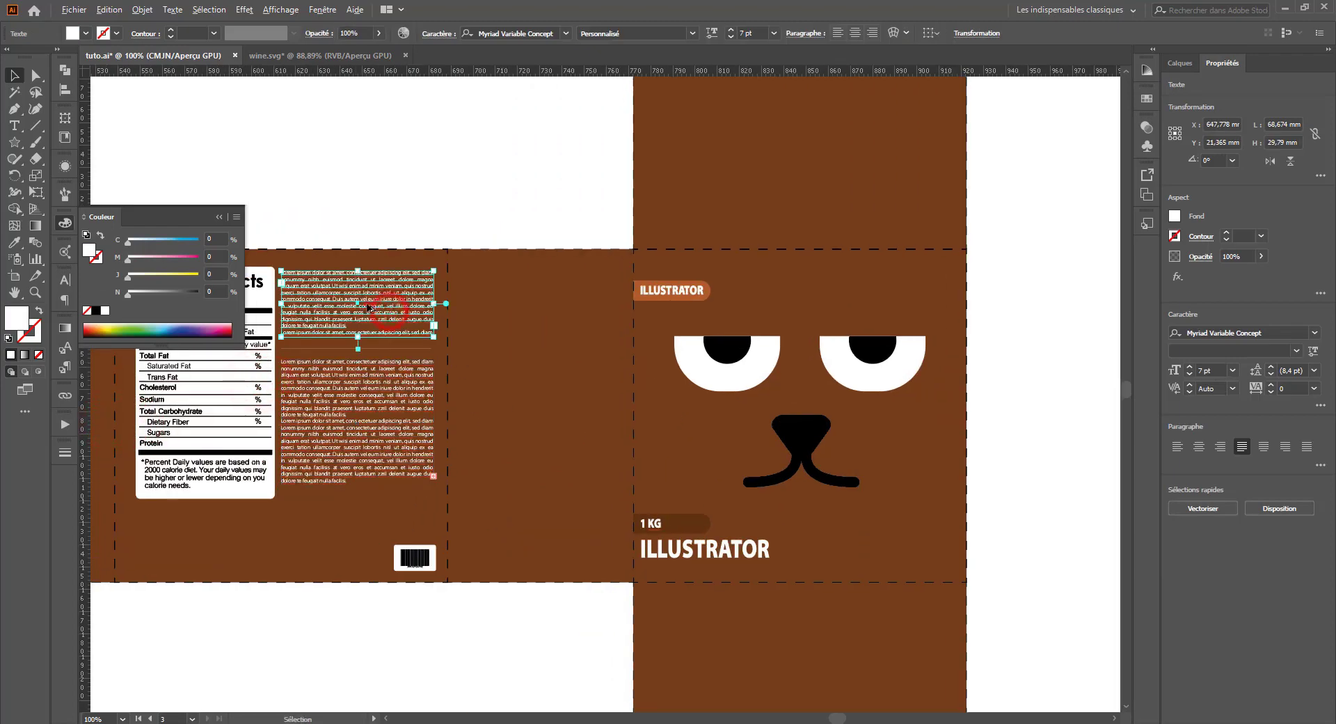
drag(367, 308, 869, 554)
drag(875, 548, 719, 464)
Step: Delete the copied paragraph's text after "Lorem ipsum dolor sit amet, consectetuer adipiscing elit, sed diam"
double_click(739, 486)
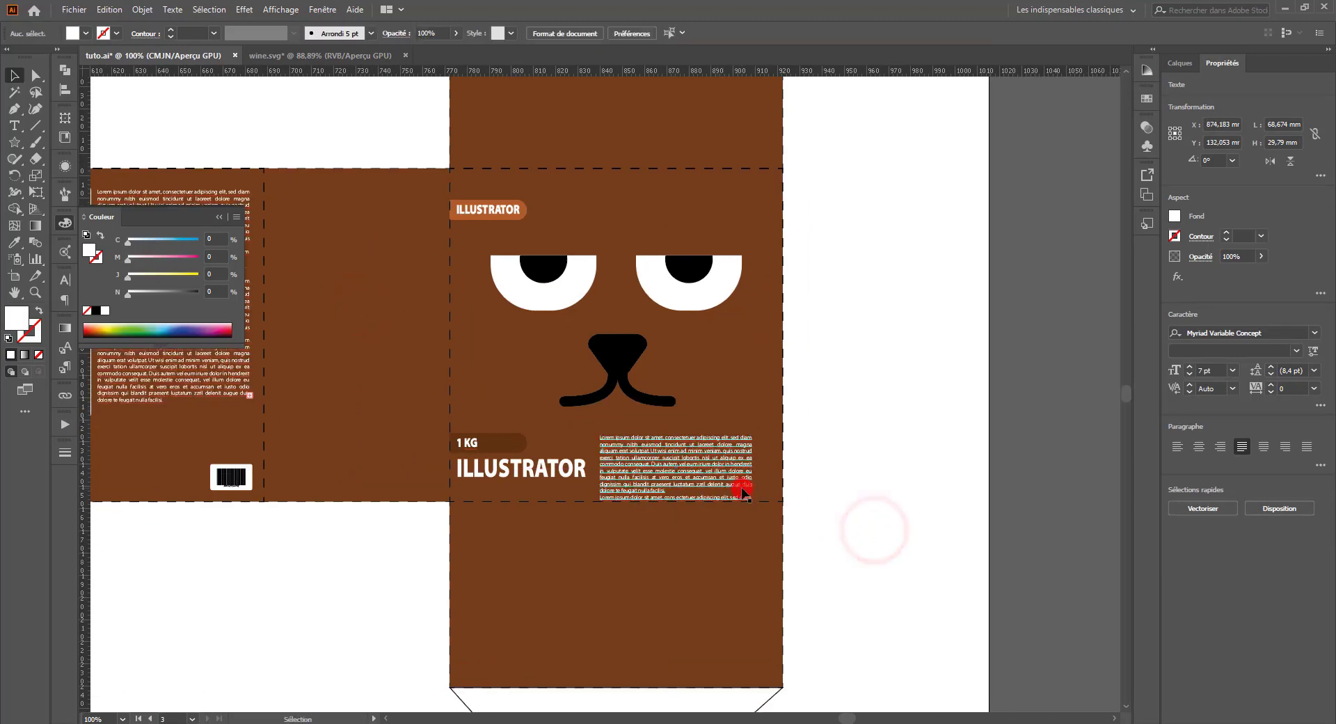
click(672, 464)
drag(629, 442, 805, 554)
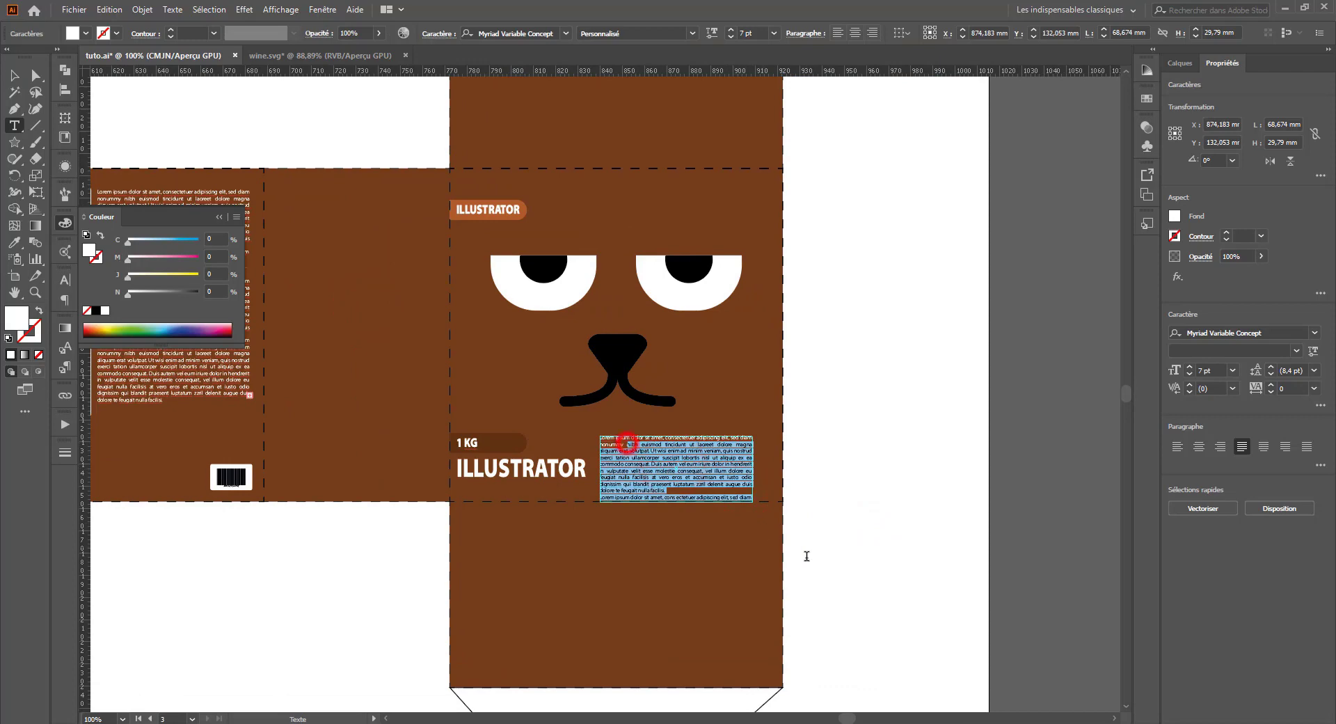
key(BackSpace)
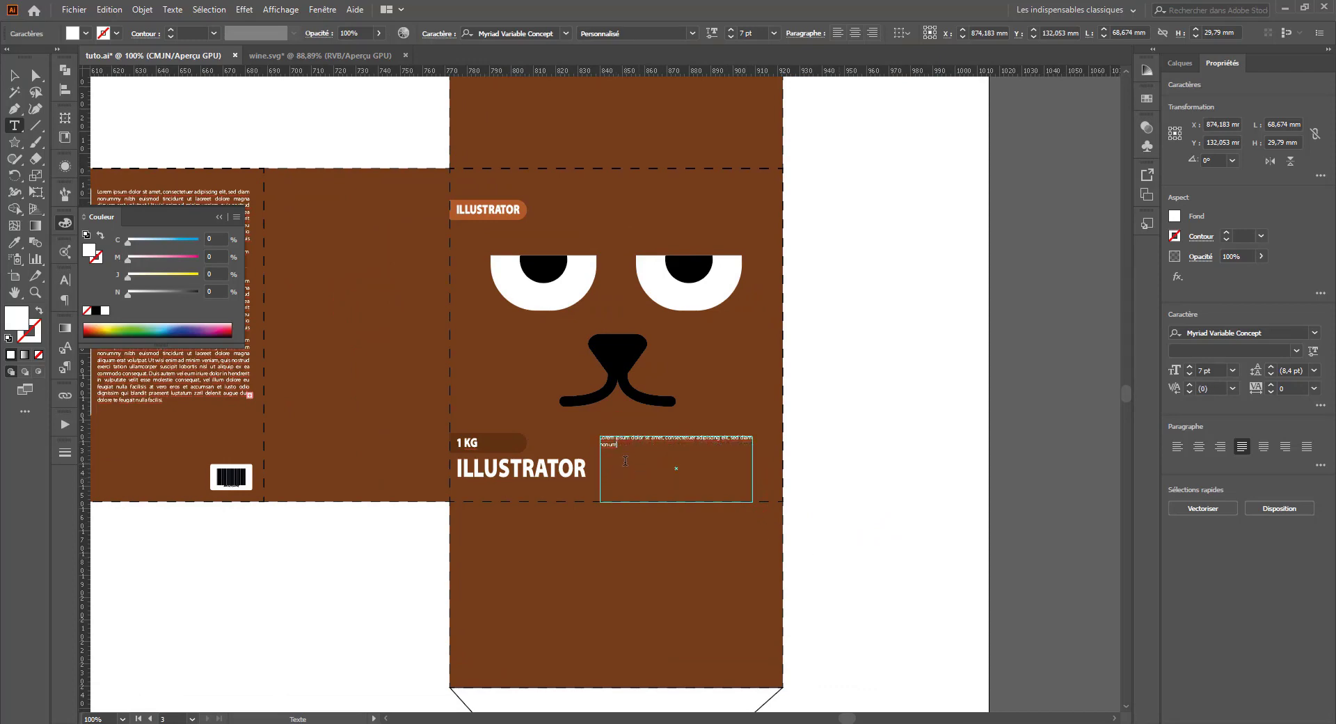
click(14, 75)
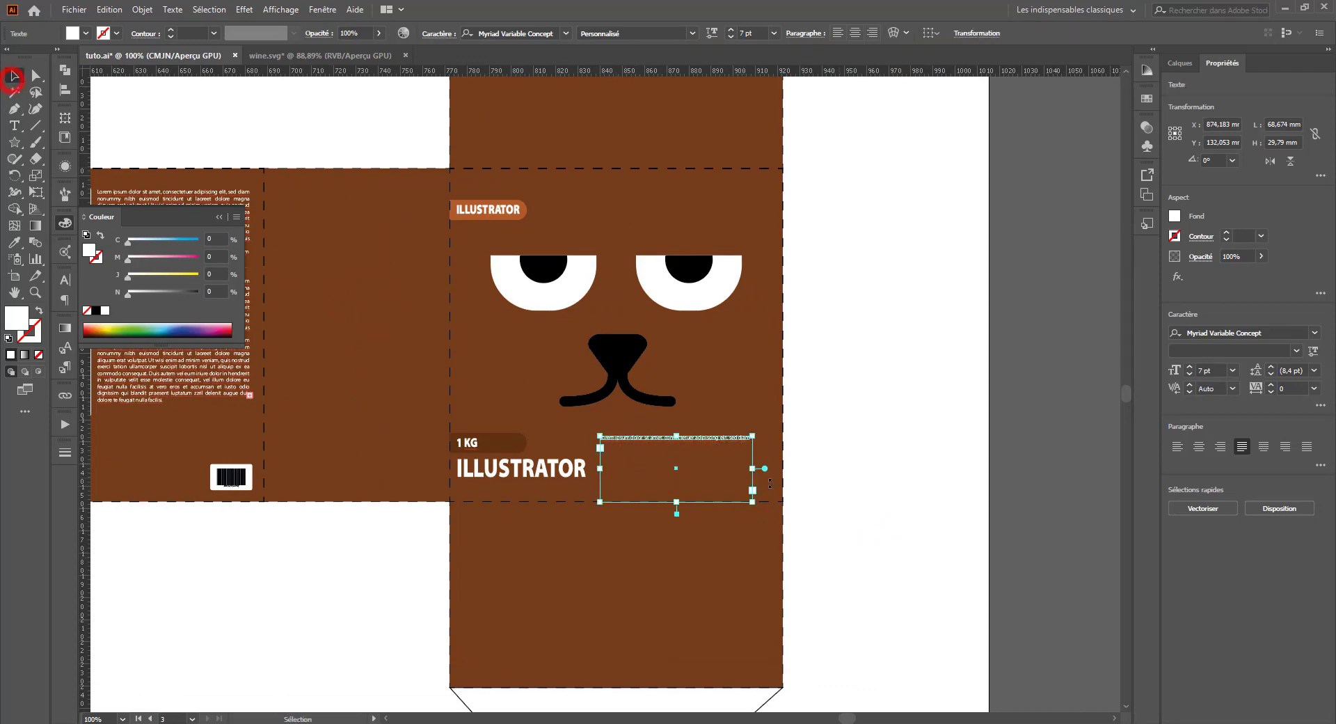
Step: Shorten the trimmed text's frame to a single line and move it close to the front face's right edge
click(805, 447)
drag(689, 439, 703, 448)
drag(689, 510, 732, 450)
click(841, 446)
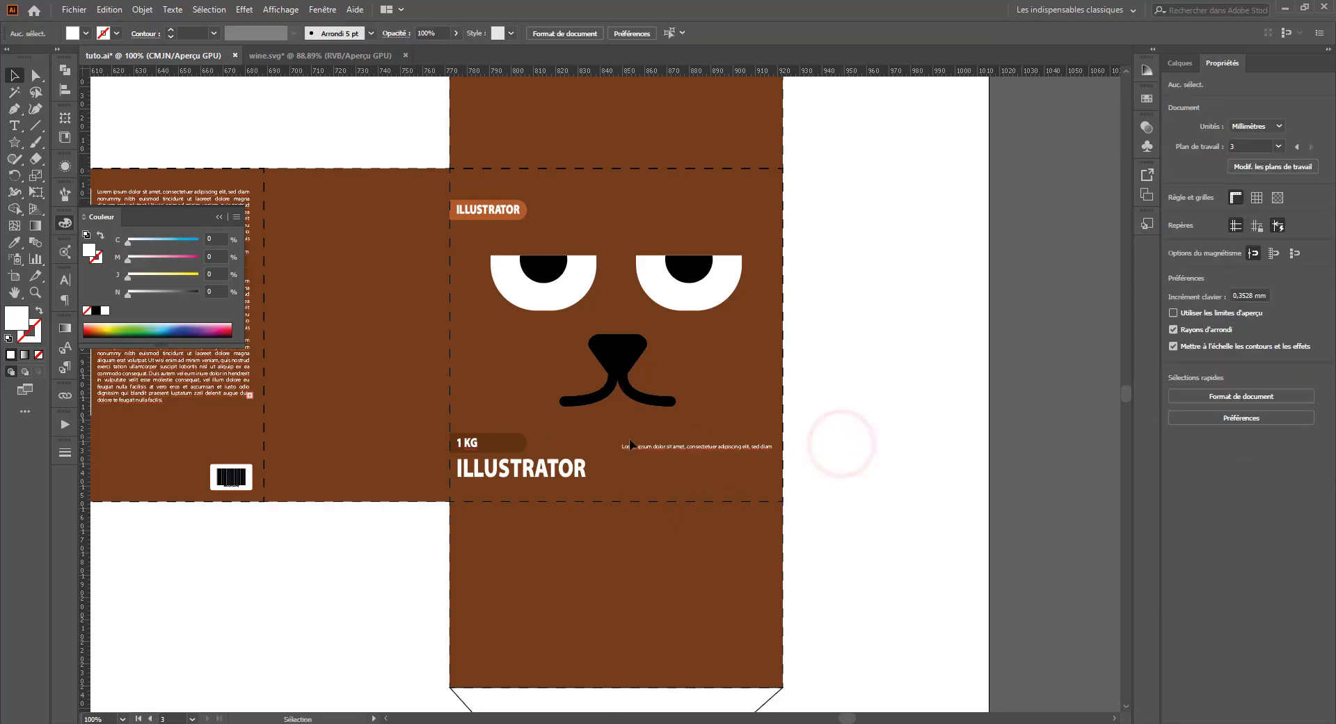
Step: Copy the single lorem ipsum line to just below the large ILLUSTRATOR title, starting at the title's left edge
drag(717, 447, 553, 487)
key(ctrl+plus)
key(ctrl+plus)
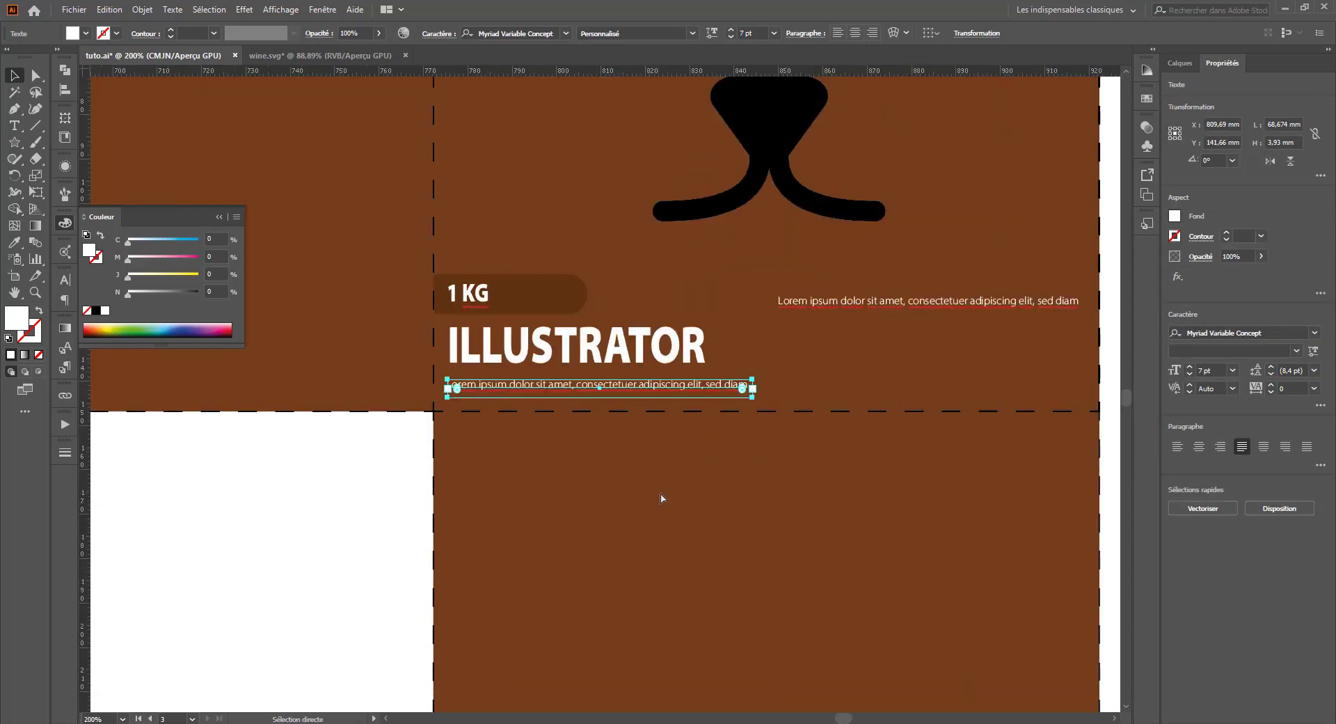
Step: Resize the copied line's text frame to the title's width, about 58 mm, and make it two lines high
drag(752, 387, 721, 388)
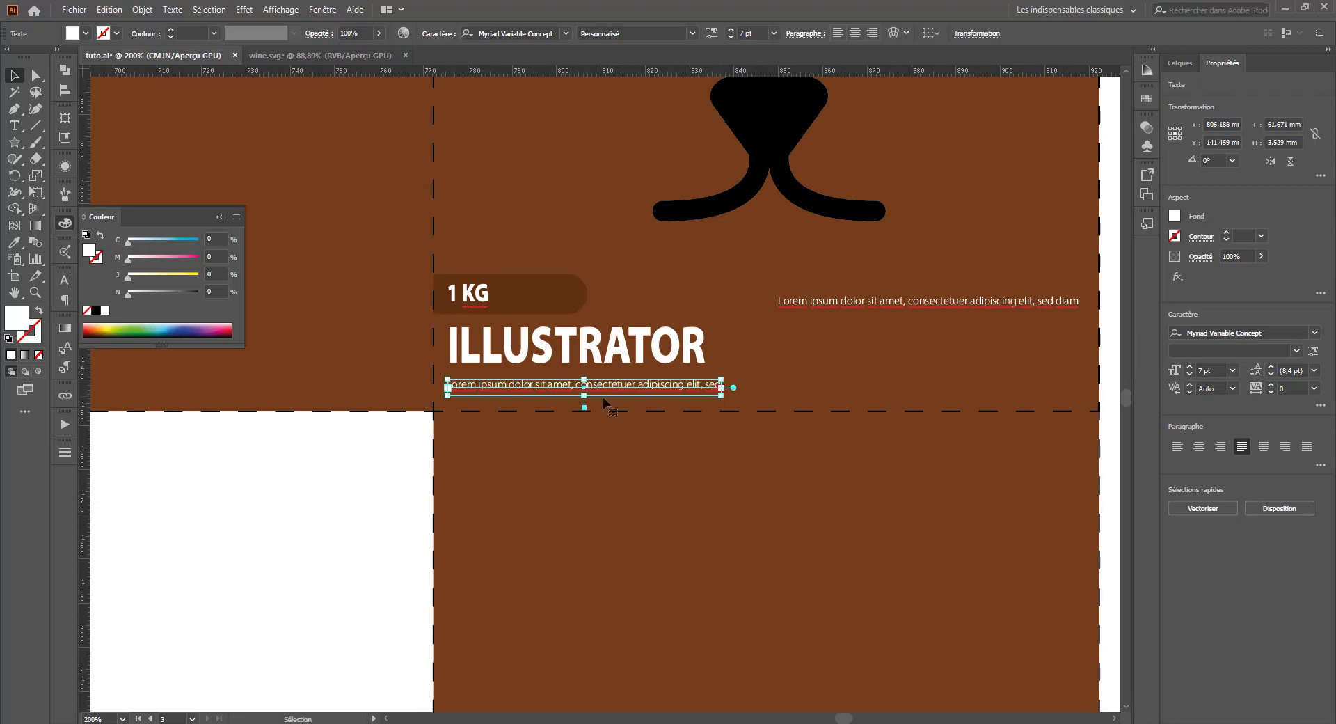
double_click(584, 394)
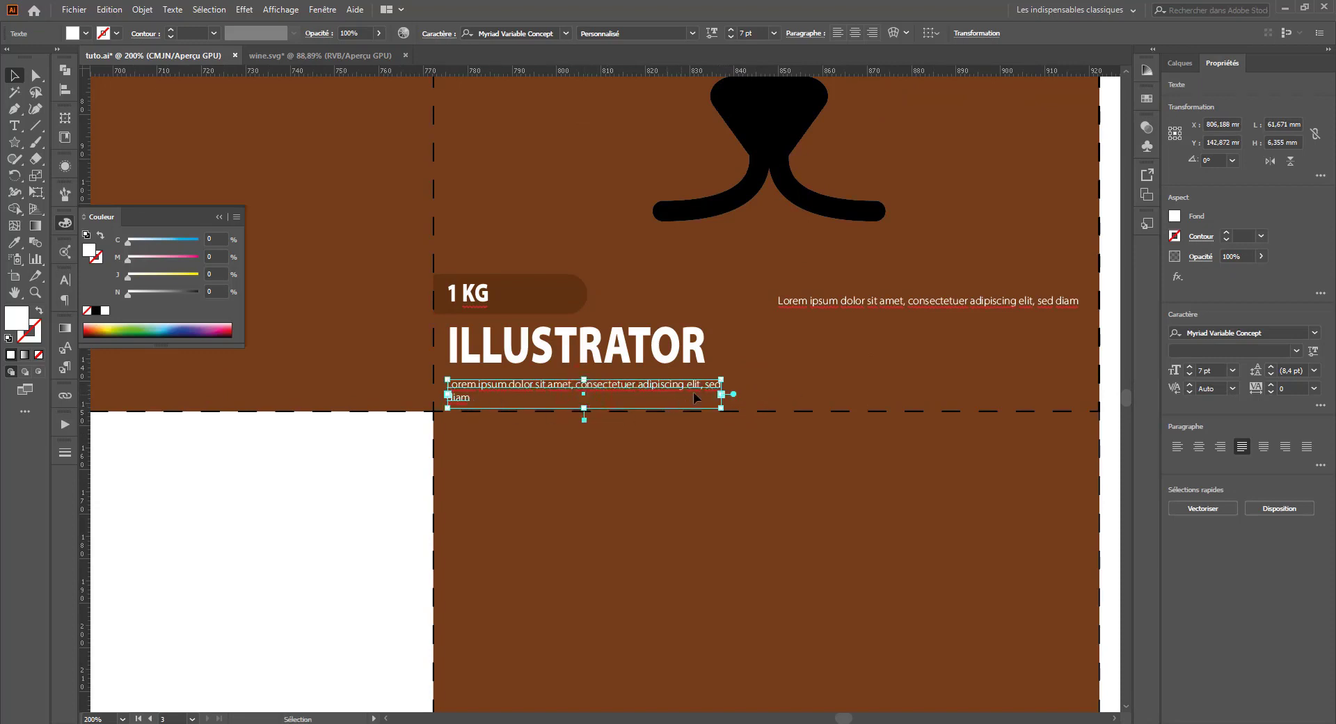
mouse_move(722, 394)
mouse_down()
mouse_move(752, 394)
mouse_move(737, 404)
mouse_up()
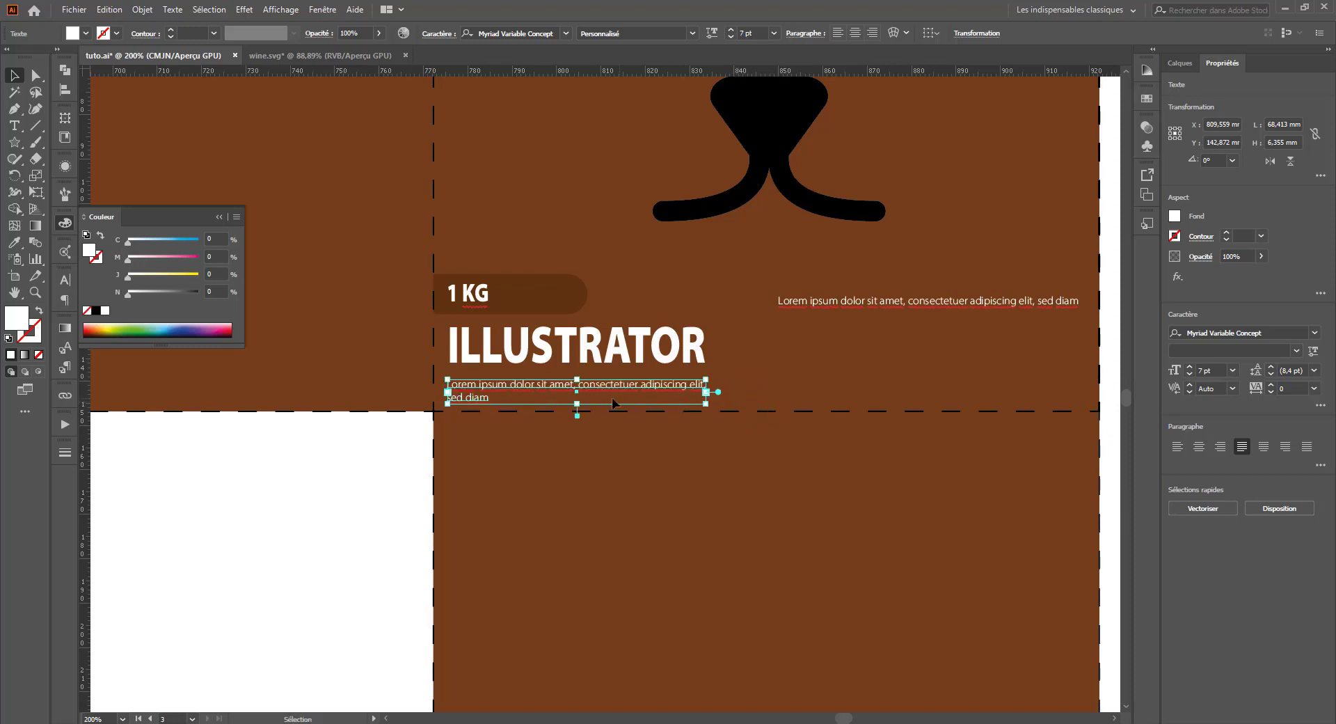
click(581, 397)
drag(599, 393, 598, 388)
Step: Draw a triangle about 64 by 56 mm outside the box and fill it with the black of the pupil
drag(793, 478, 693, 498)
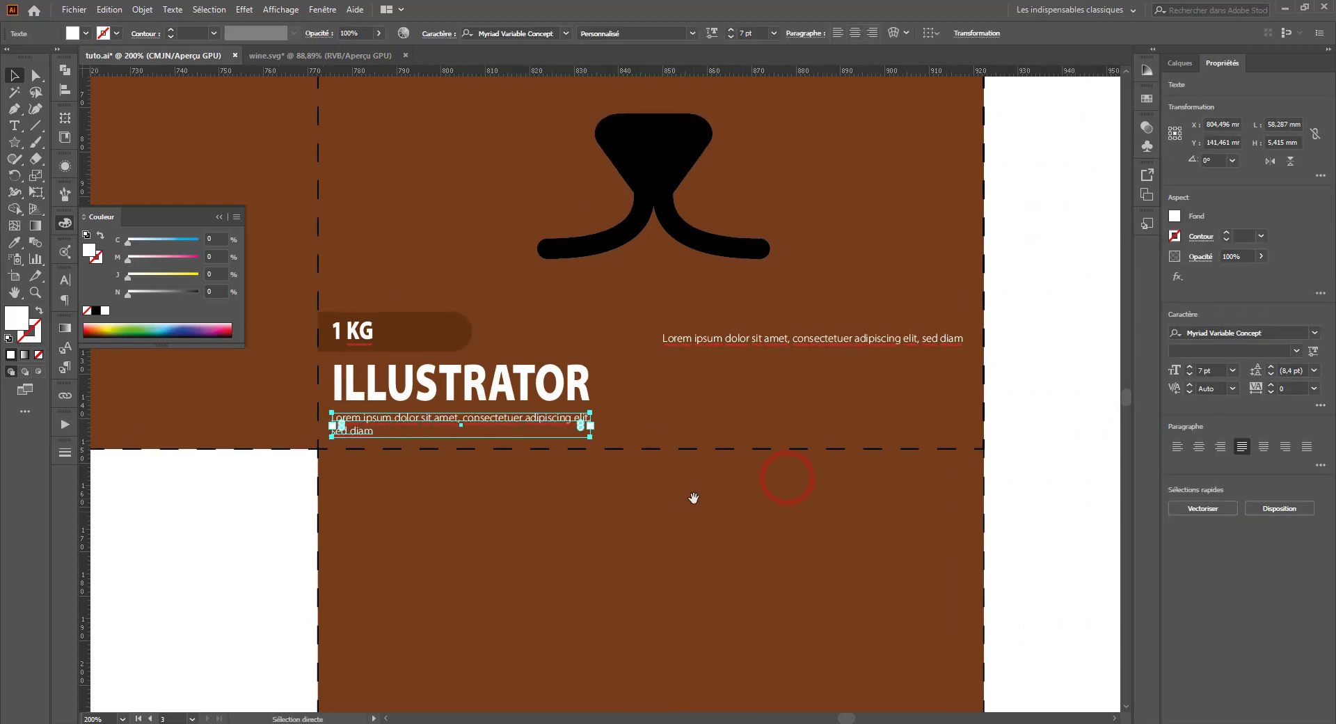
key(ctrl+minus)
key(ctrl+minus)
key(ctrl+minus)
drag(708, 415, 615, 486)
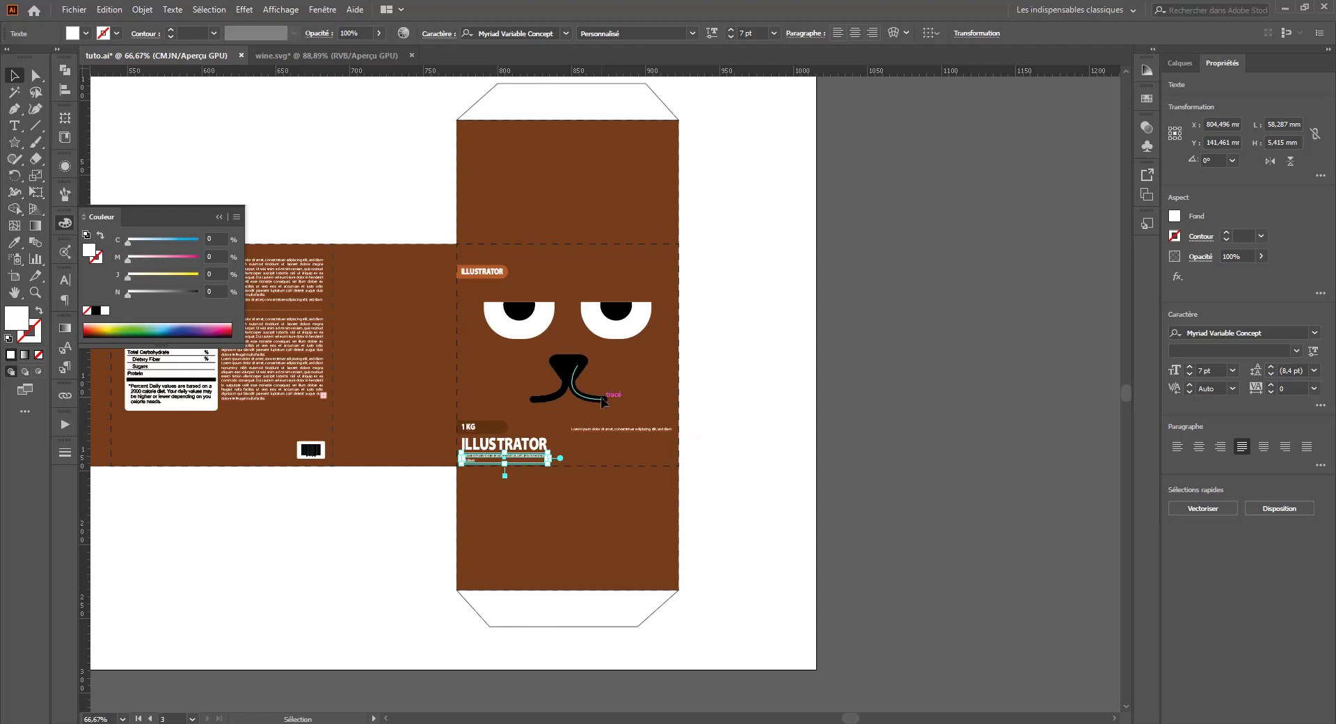
click(793, 368)
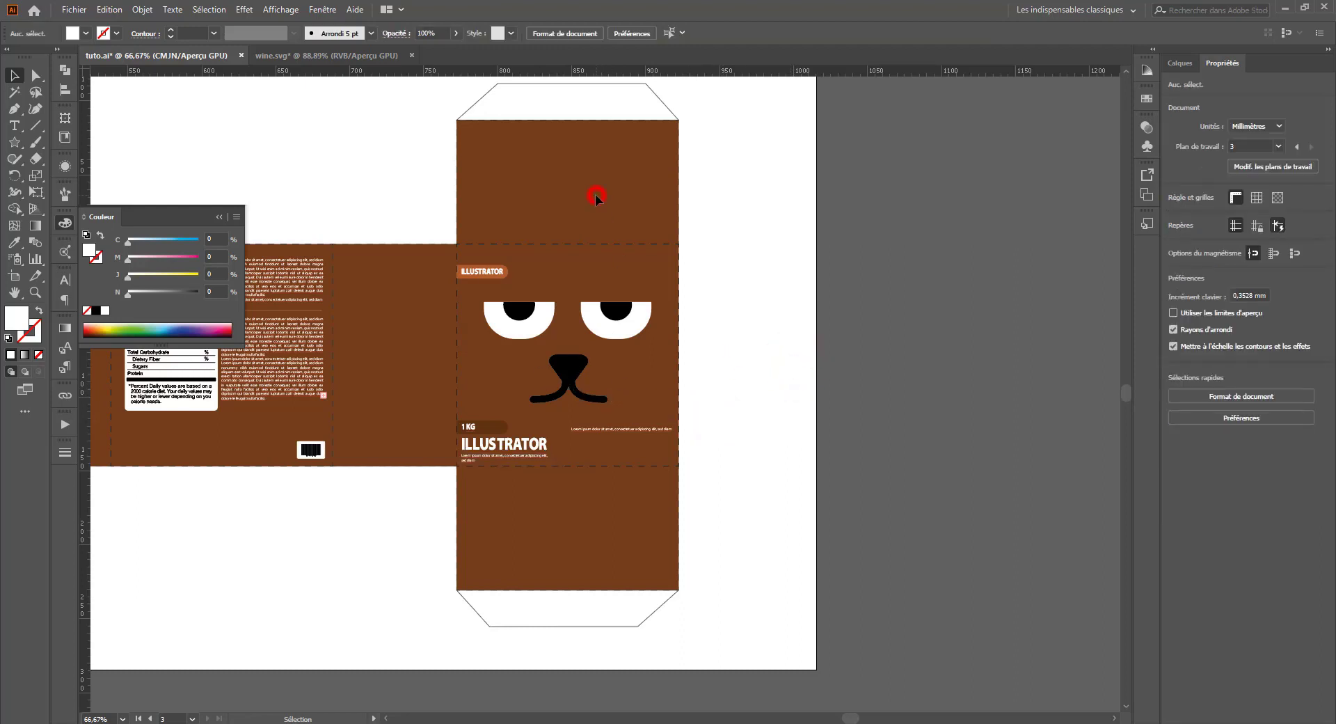
drag(14, 143, 72, 210)
drag(357, 183, 404, 209)
click(511, 309)
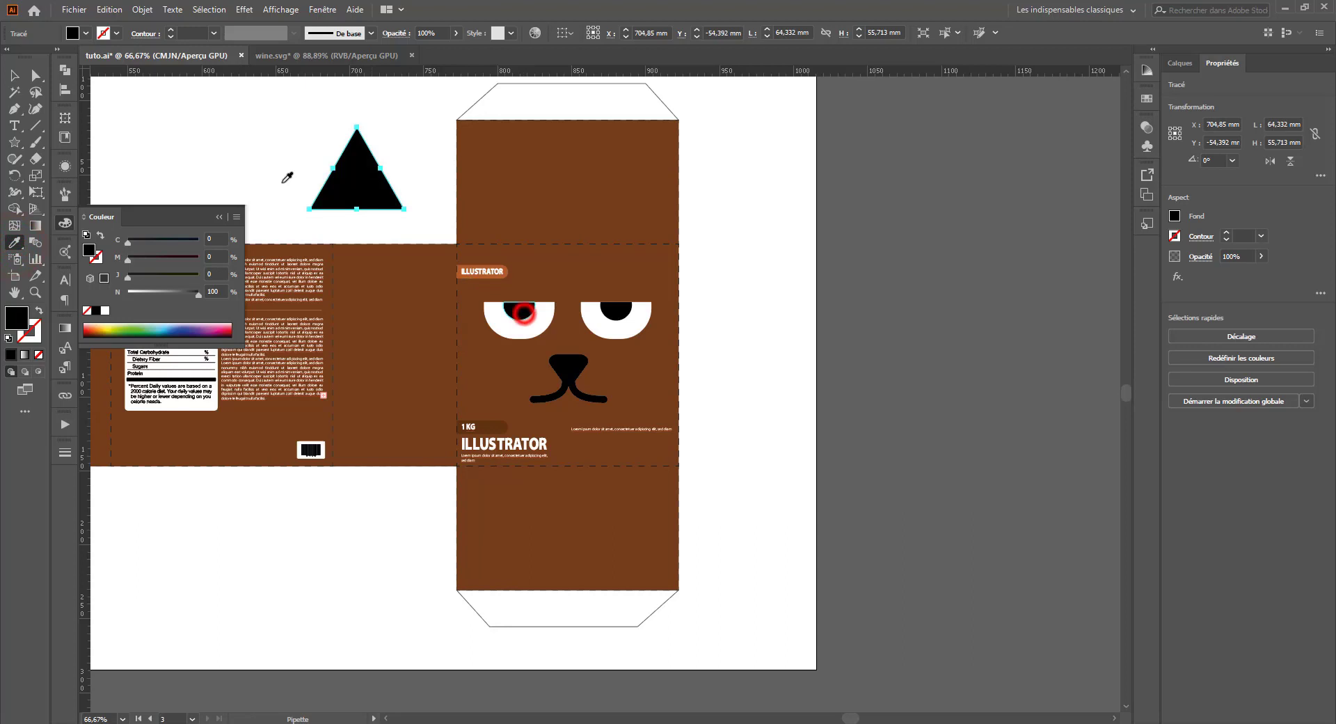
Step: Round all three corners of the black triangle, and adjust the rounding of its two lower corners separately
click(33, 74)
drag(357, 146, 361, 197)
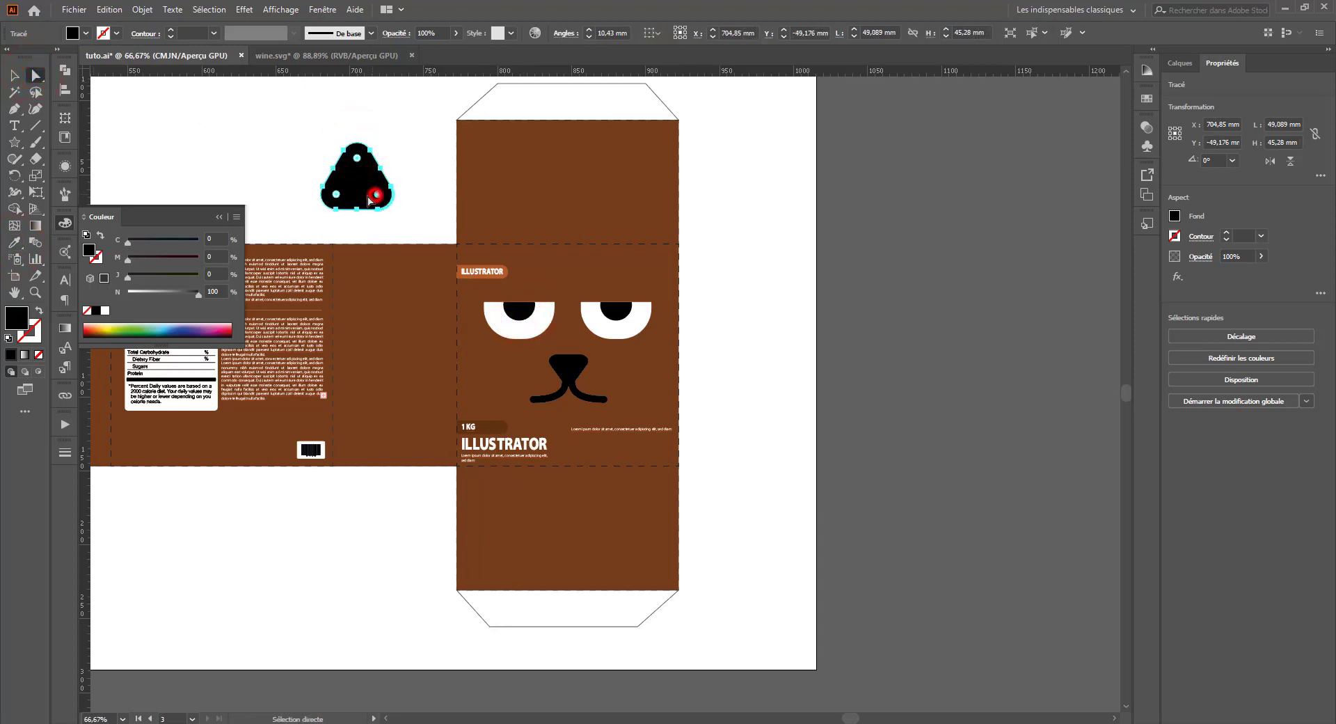
click(376, 195)
shift+click(336, 195)
drag(379, 195, 541, 225)
Step: Place two rounded triangles about 35 mm wide as ears along the top panel's lower fold, and save the document
click(12, 77)
drag(560, 176, 635, 232)
shift+click(632, 228)
shift+click(636, 230)
drag(502, 225, 501, 228)
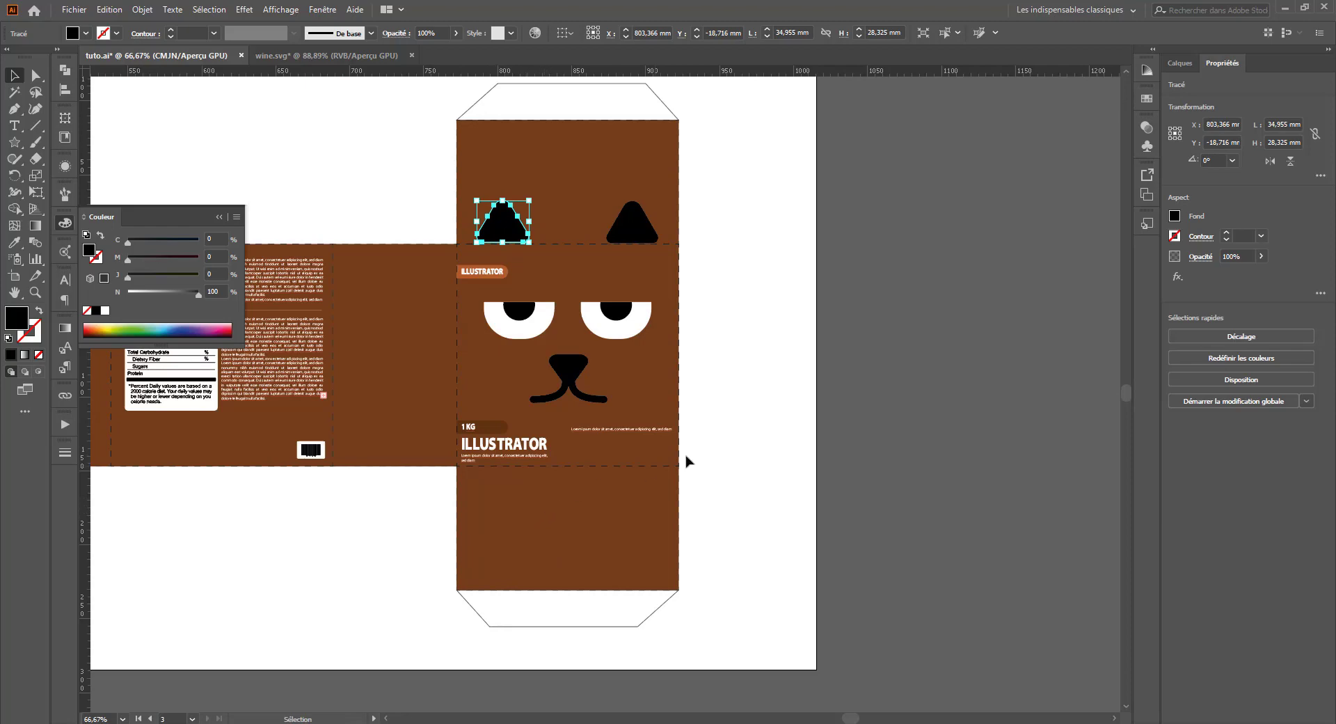
click(759, 427)
key(ctrl+s)
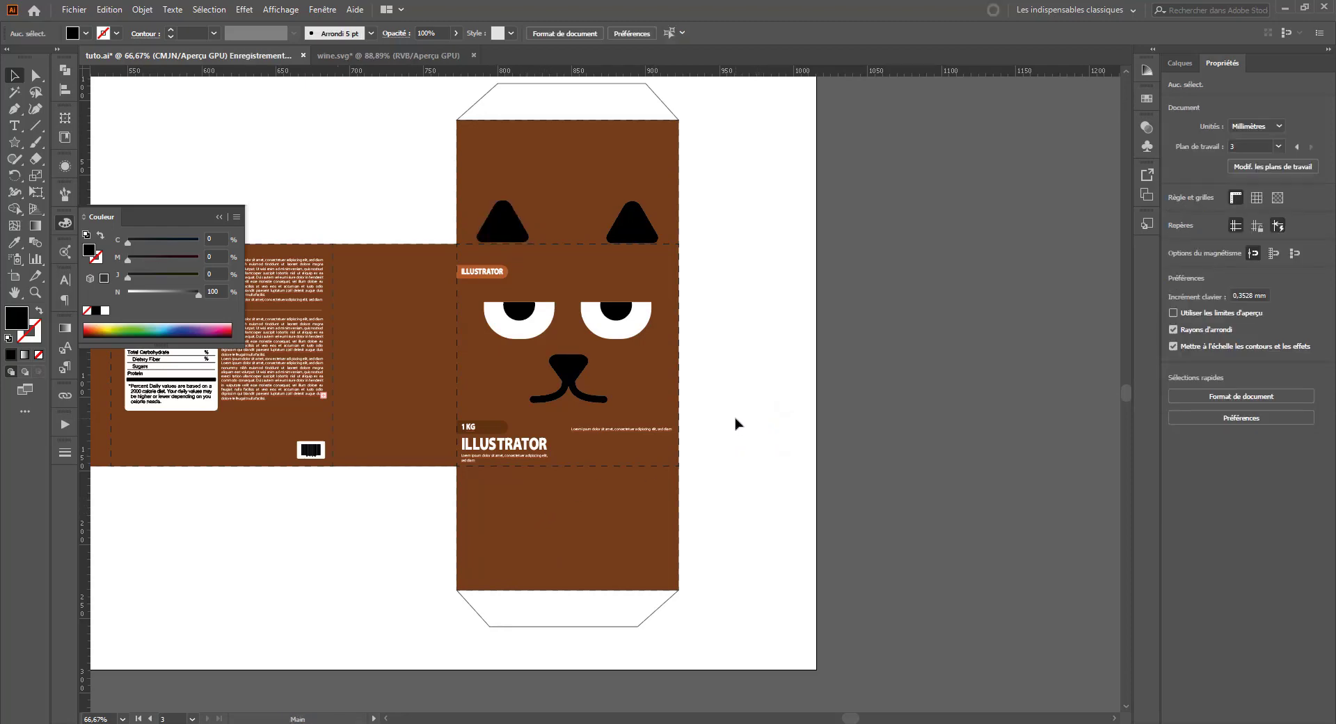
Step: Group the eyes, nose and mouth, and place a reduced copy low on the blank panel beside the front face
drag(737, 424, 859, 421)
click(693, 378)
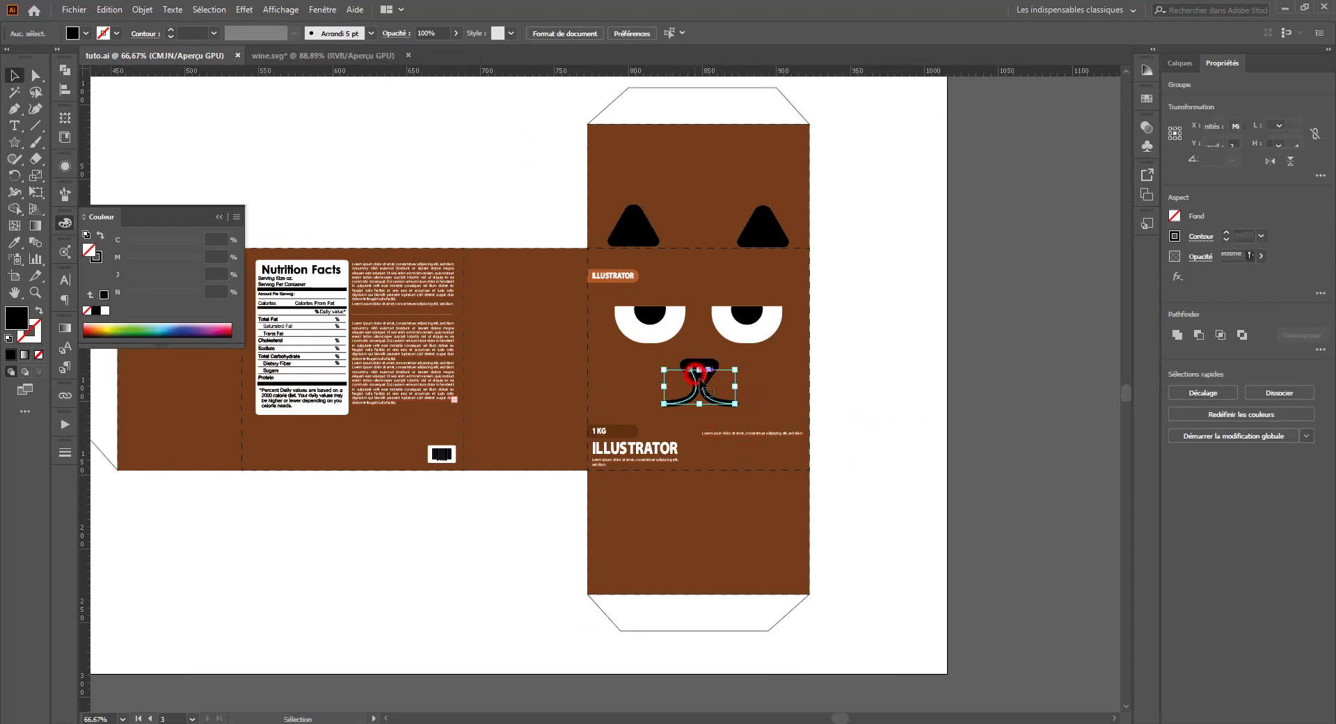
click(763, 388)
drag(775, 411, 617, 313)
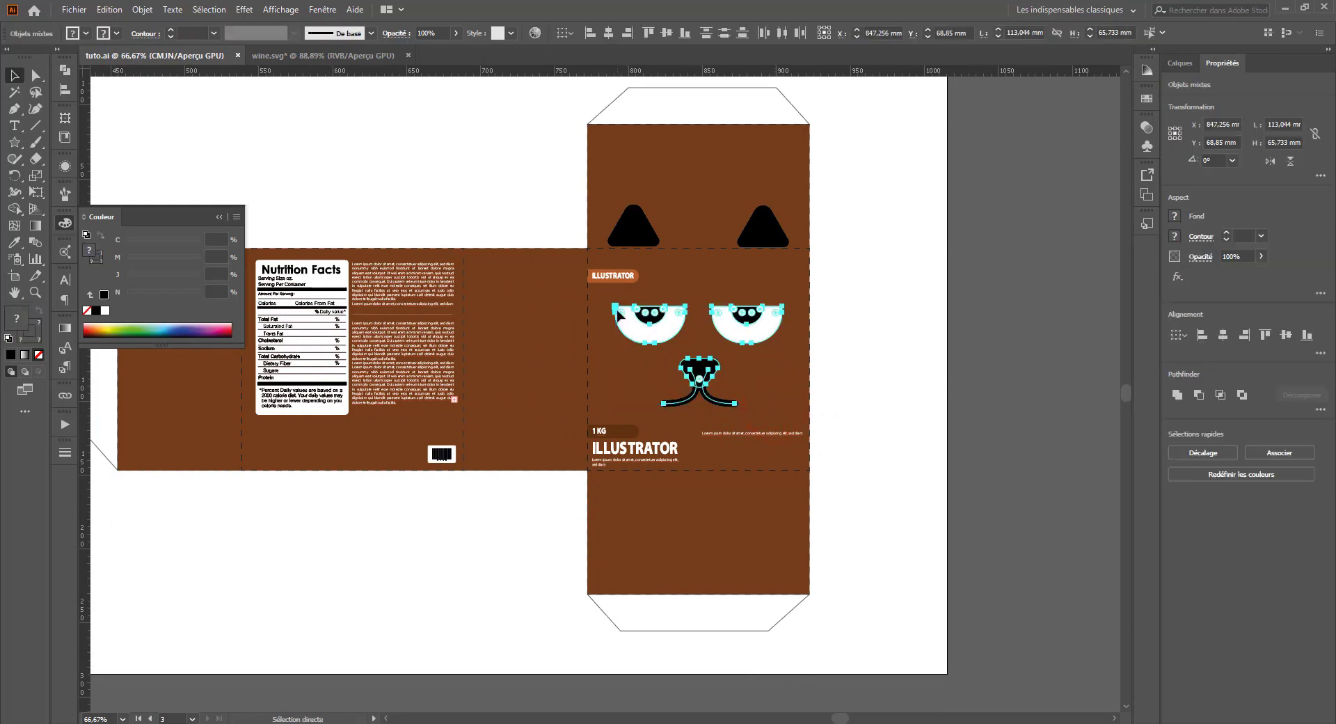
key(ctrl+g)
key(v)
drag(760, 332, 541, 416)
click(101, 143)
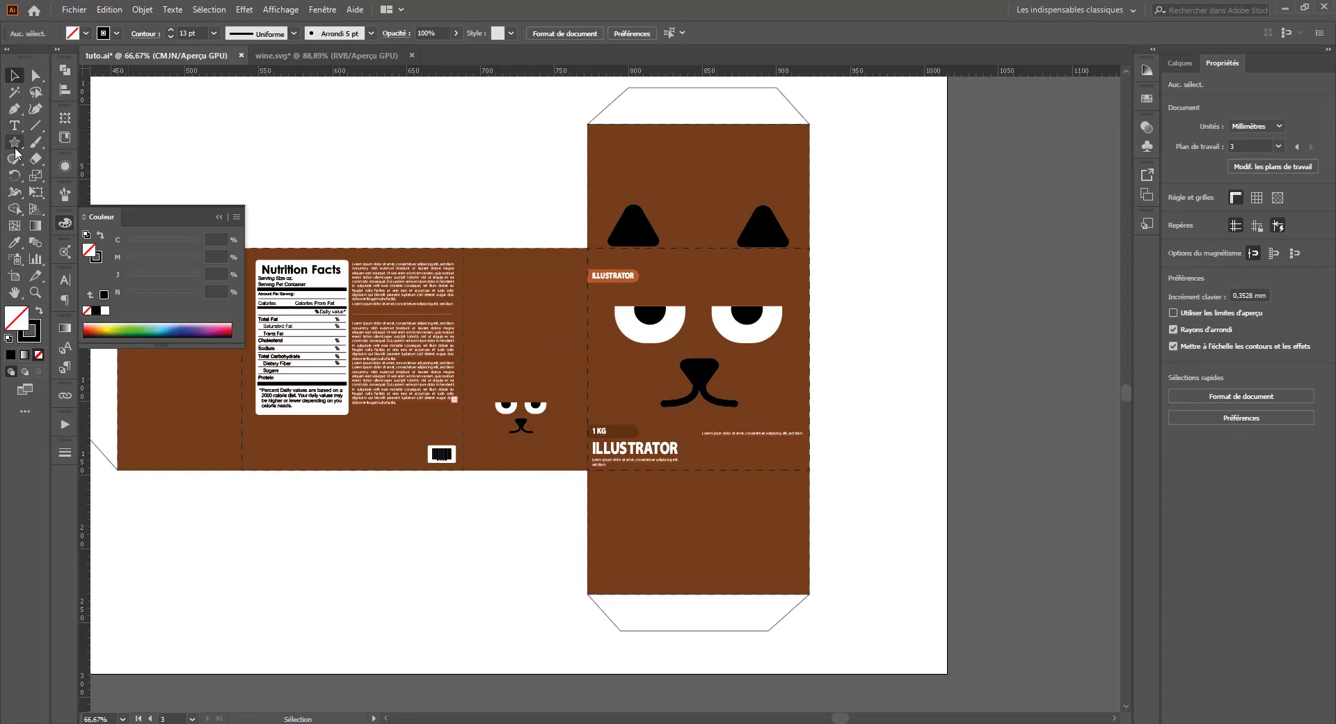
Step: Draw a rounded square about 60 mm wide above the small face, with no fill and a 0.5 pt white outline
drag(15, 151, 42, 160)
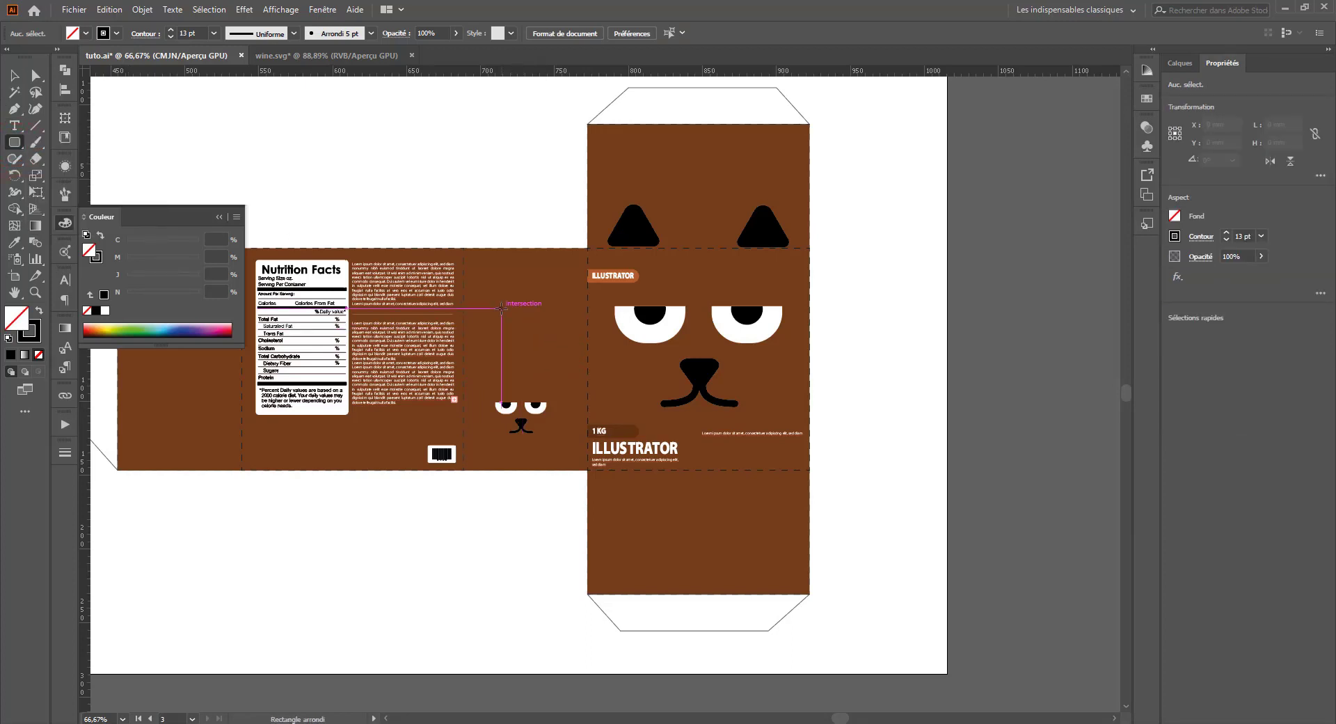
drag(484, 296, 572, 384)
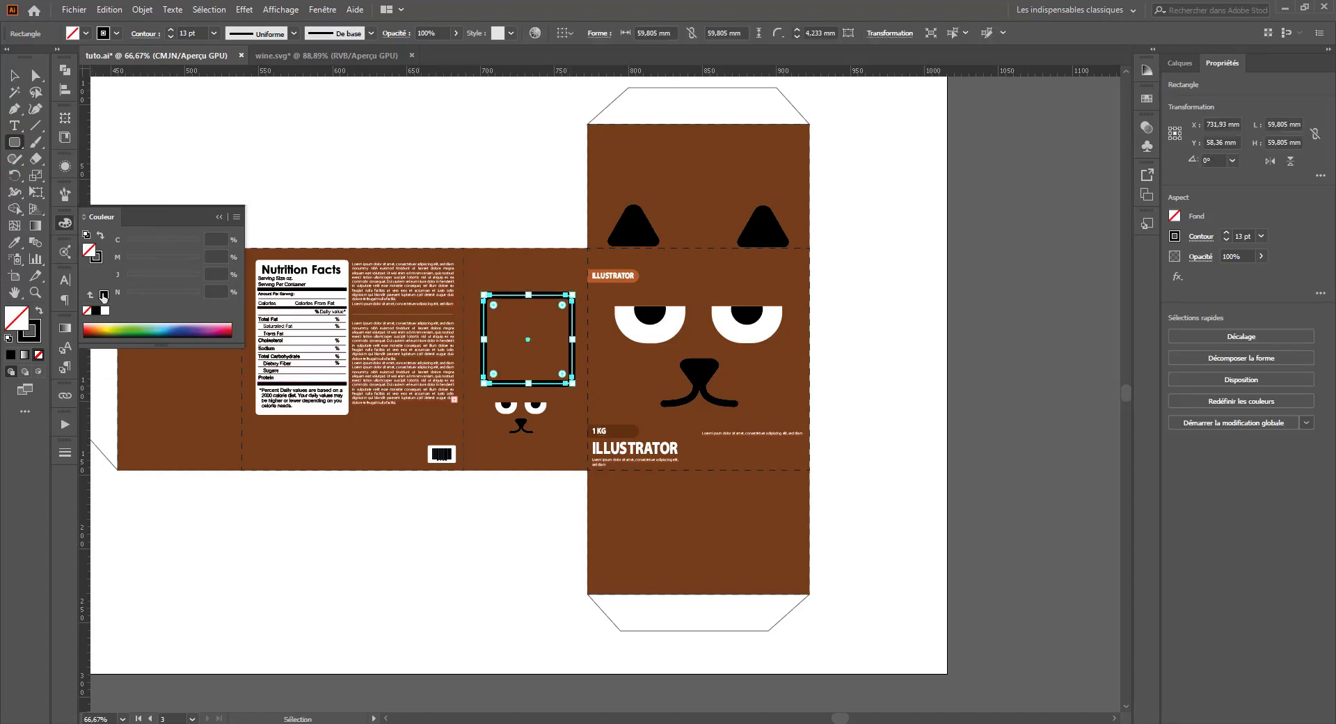
click(105, 311)
click(100, 234)
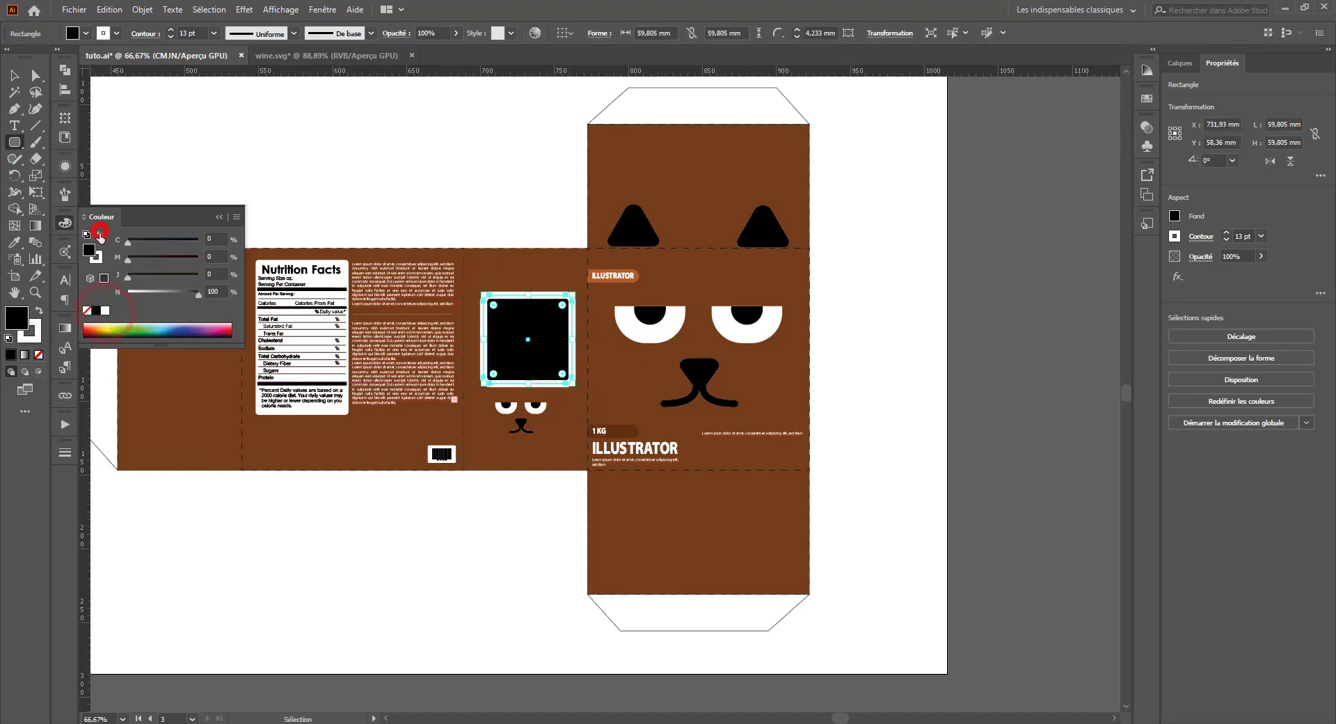
click(88, 311)
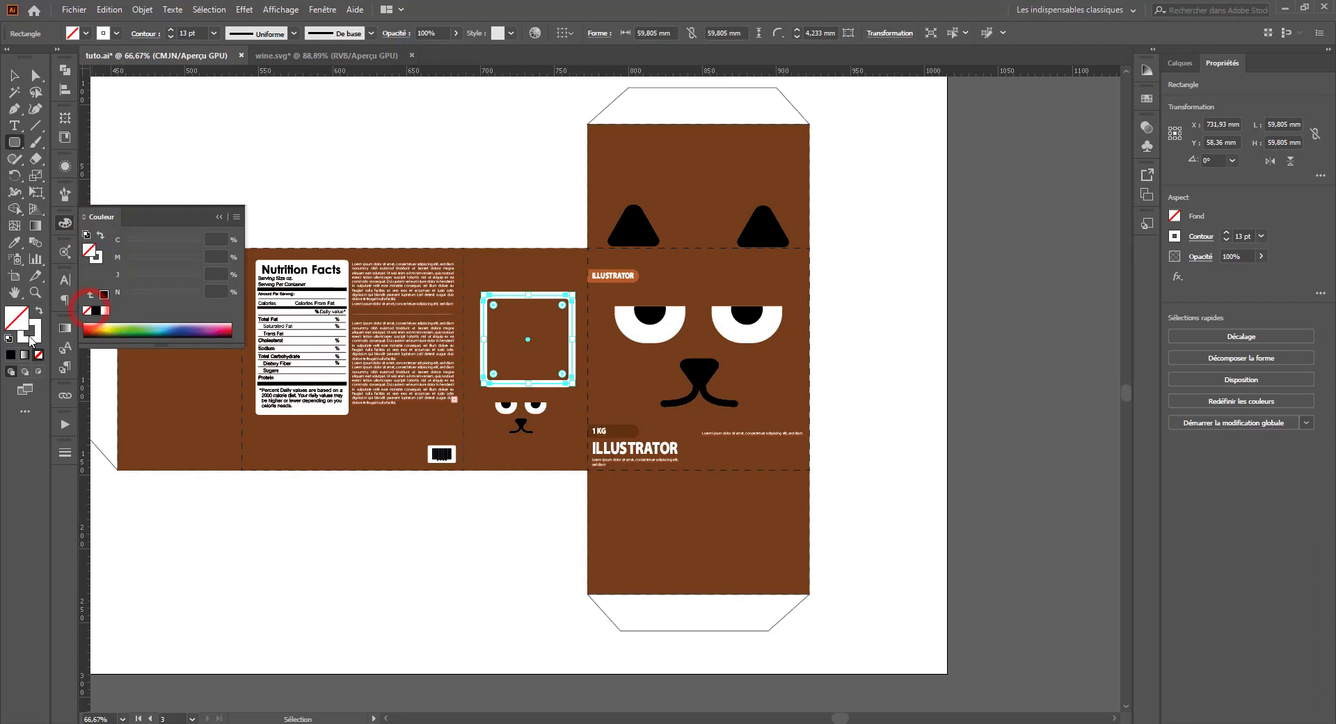
click(30, 331)
click(172, 37)
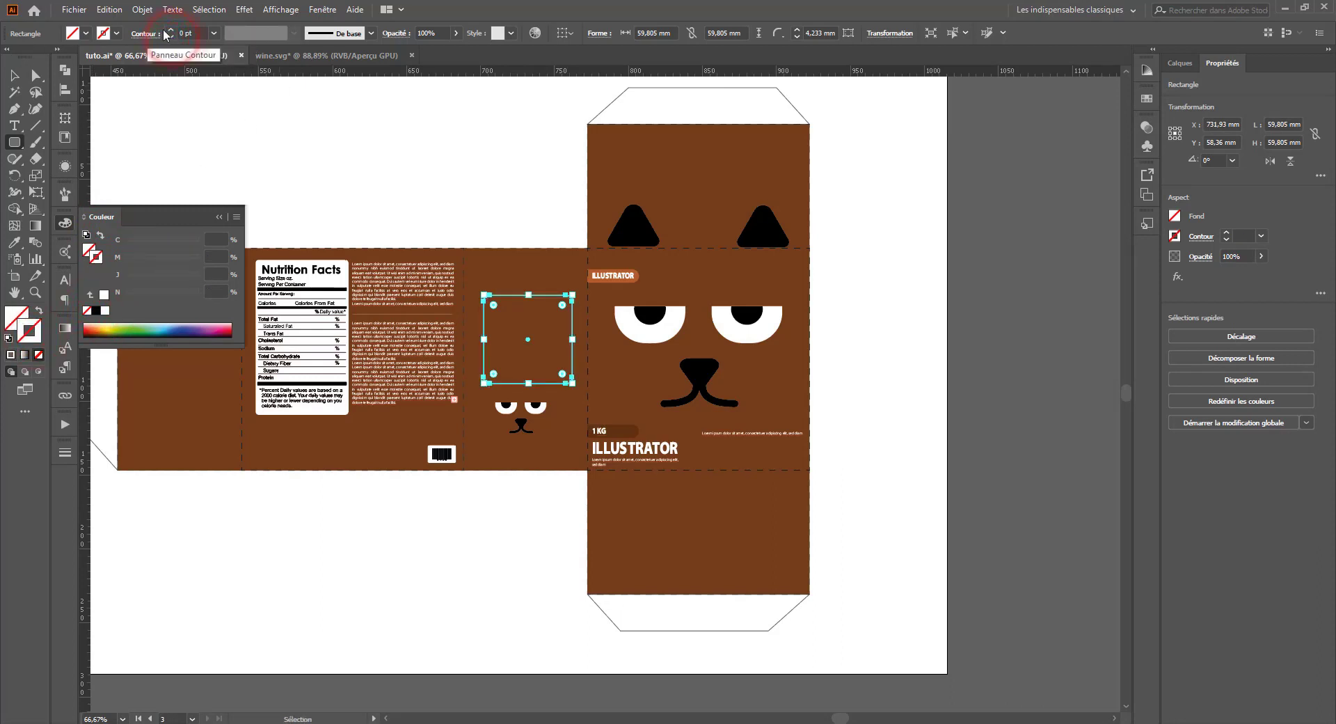
click(171, 30)
click(14, 75)
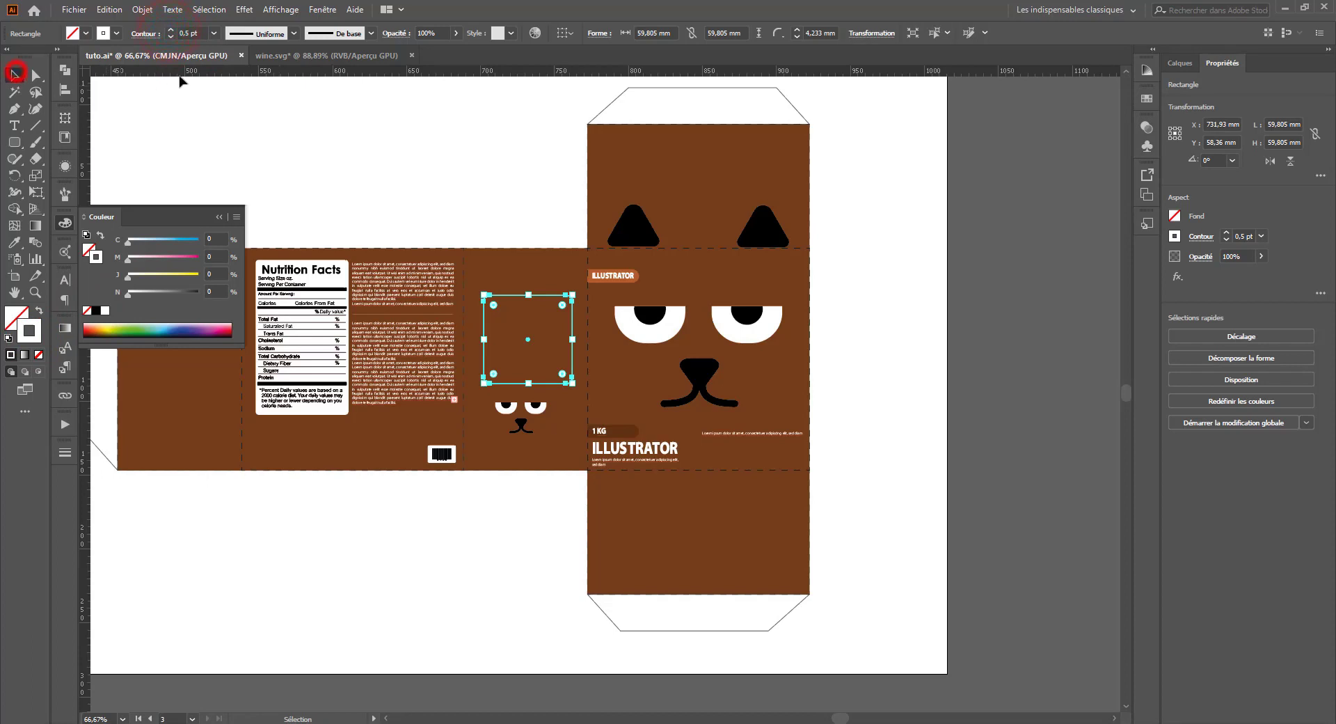
Step: Heighten the white rounded outline and position it centrally above the small face
click(489, 224)
drag(524, 293, 521, 268)
drag(522, 373, 521, 381)
Step: Copy the upper lorem ipsum paragraph into the rounded outline, narrow its frame to about 53 mm and make it taller
drag(402, 284, 518, 313)
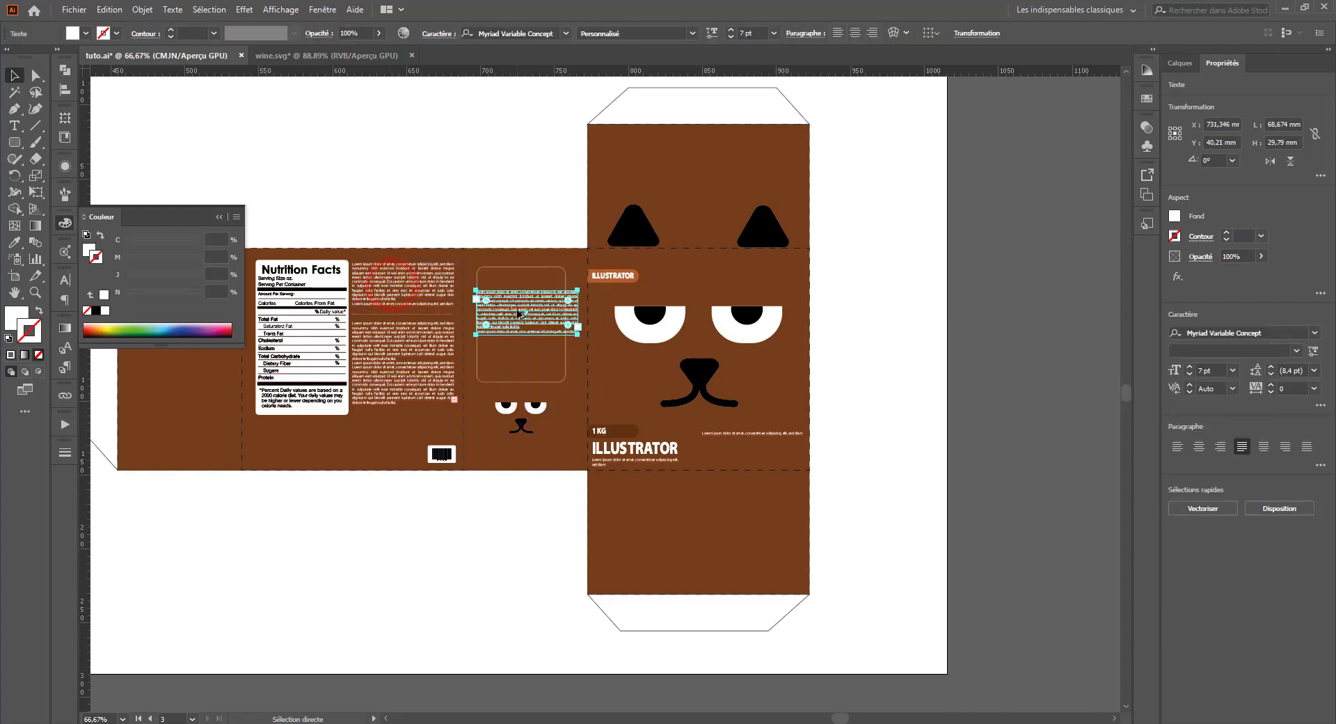
key(ctrl+plus)
key(ctrl+plus)
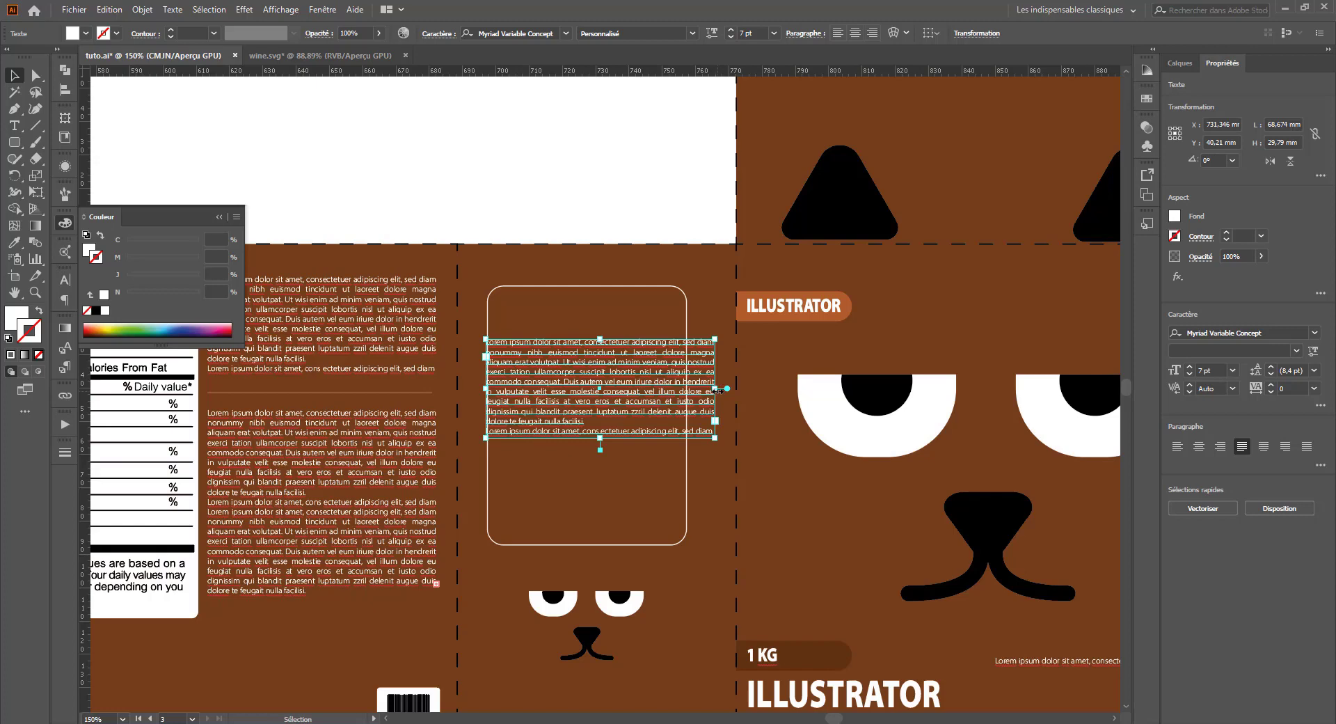
drag(718, 390, 664, 389)
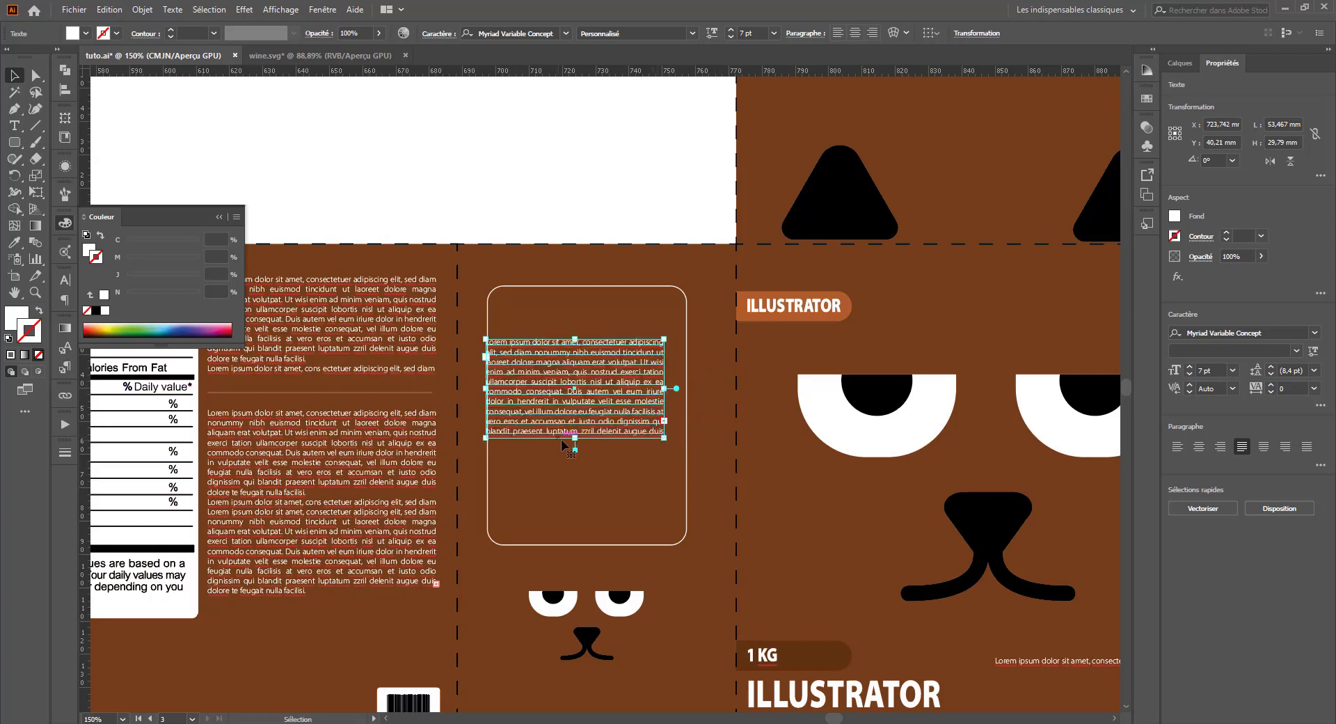
drag(575, 437, 549, 560)
Step: Duplicate the paragraph below the first one and cut the copy's text off after "vero eros et accumsan"
click(550, 495)
double_click(599, 479)
key(BackSpace)
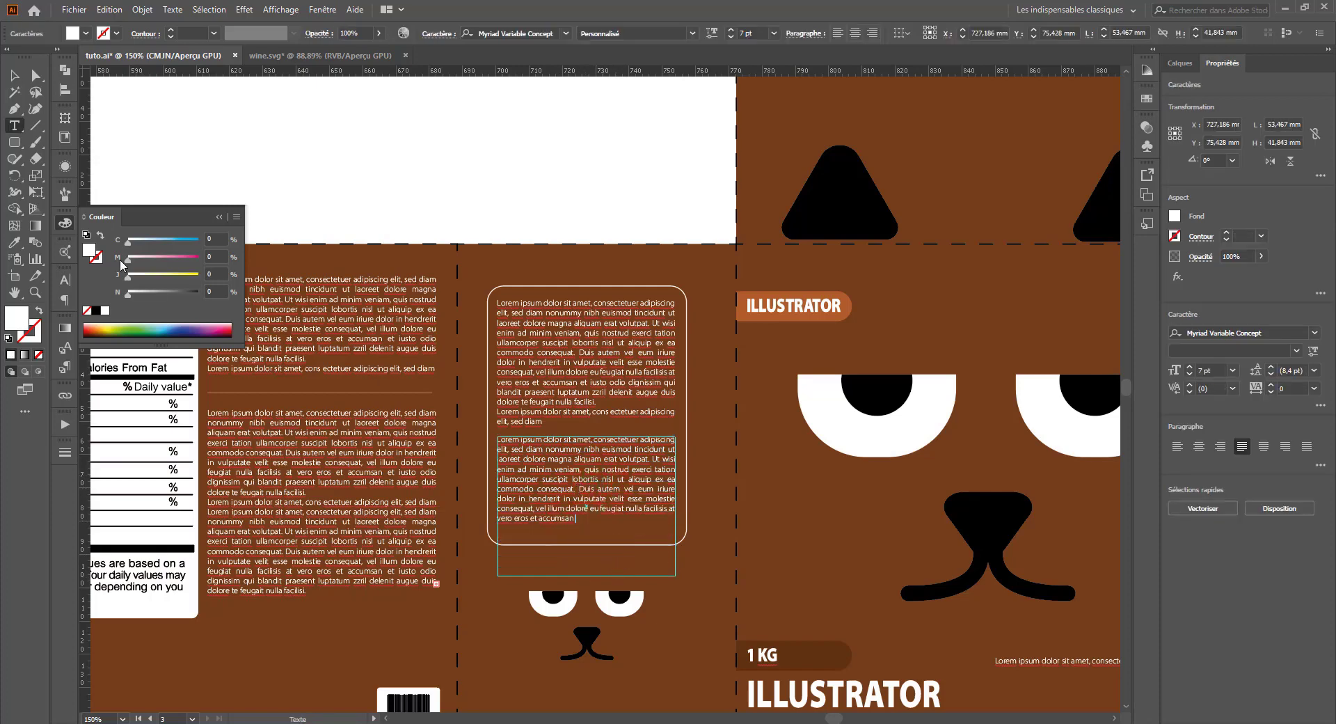
Step: Shorten the second paragraph's text frame so it fits inside the rounded outline
click(14, 74)
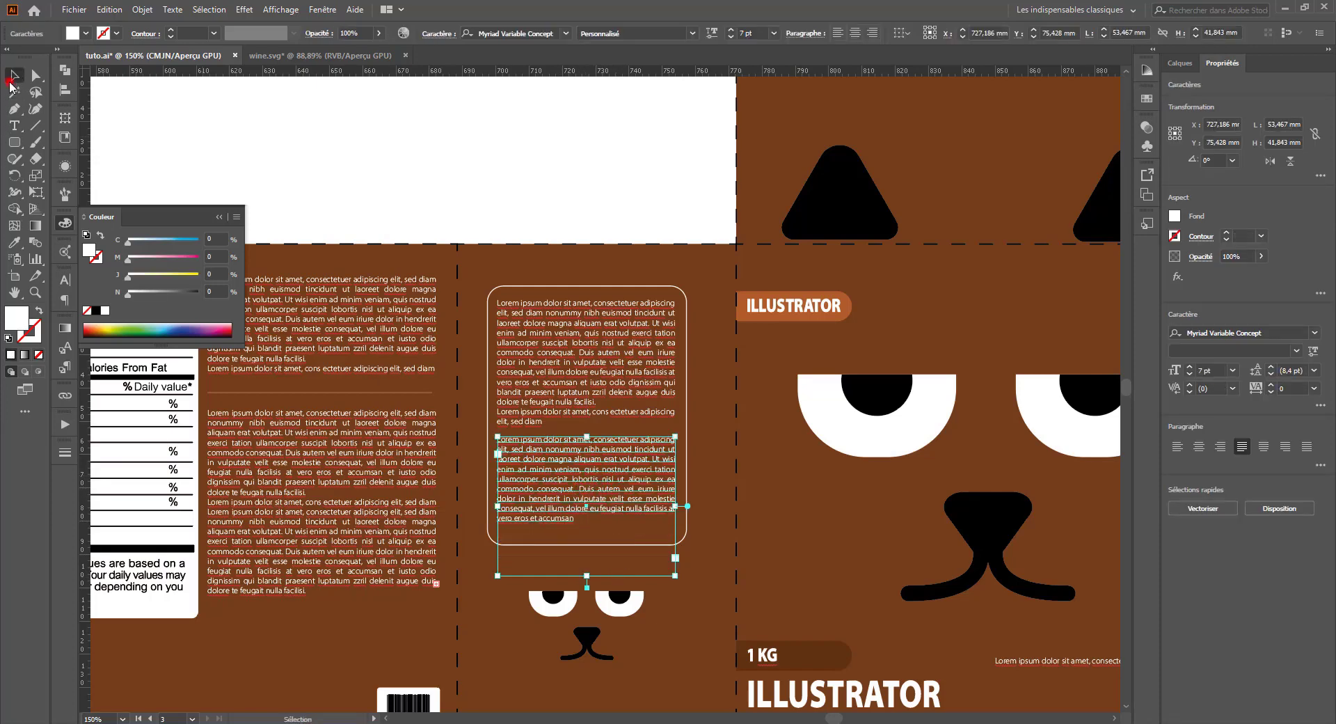
drag(585, 575, 584, 539)
click(582, 561)
scroll(579, 562, down, 2)
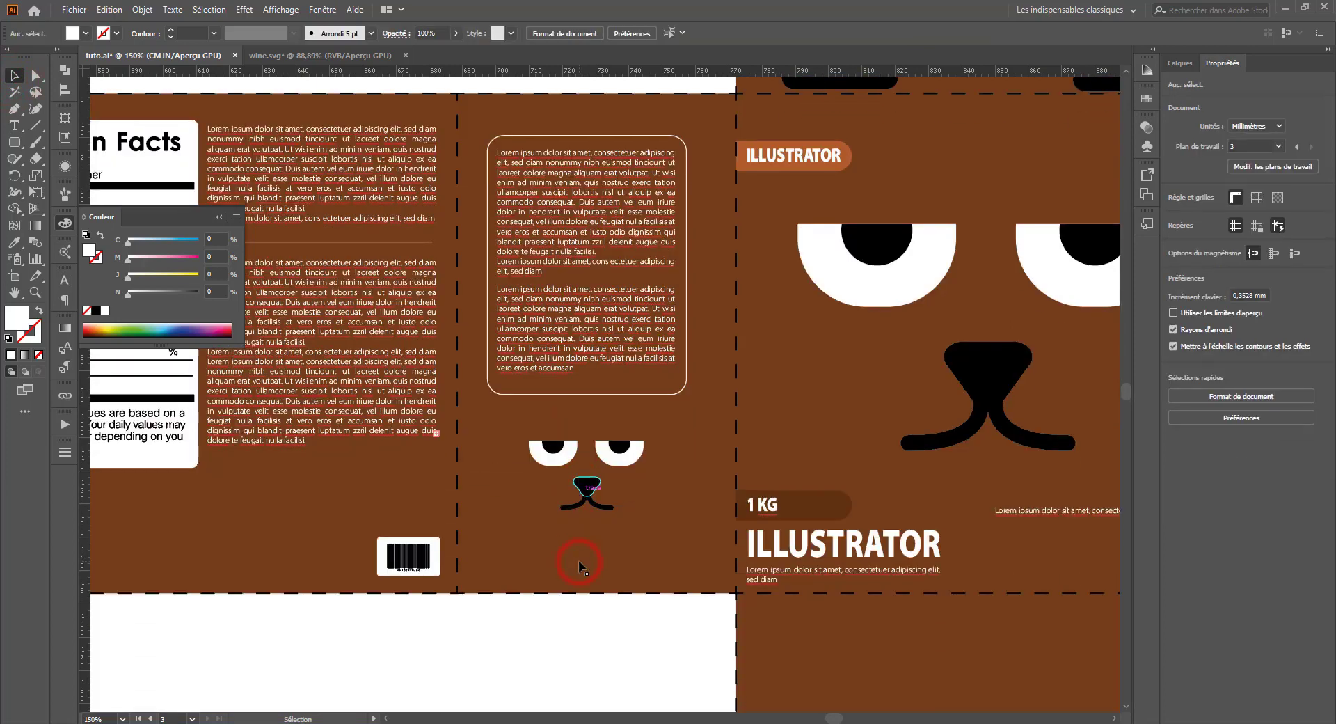
scroll(582, 567, down, 1)
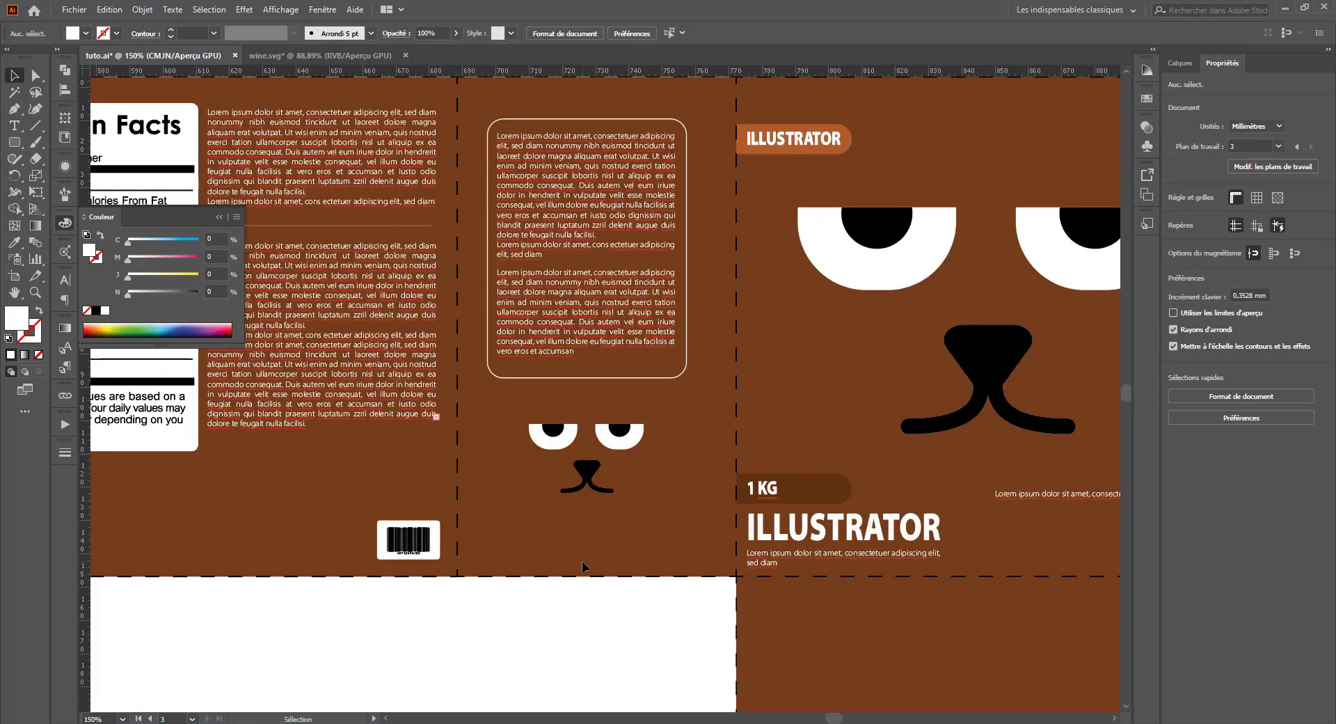
scroll(673, 320, up, 2)
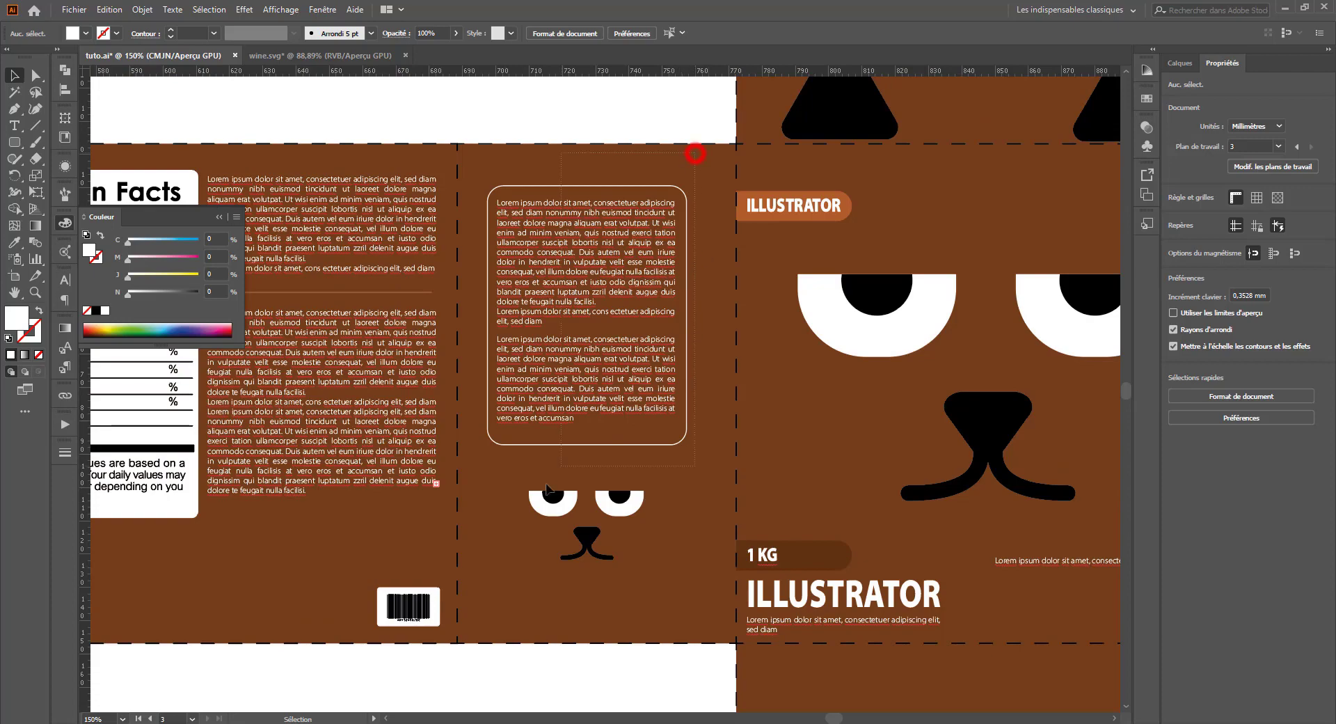
Step: Move the rounded outline, its two paragraphs and the small face together down the narrow side panel
drag(546, 483, 508, 559)
shift+click(638, 252)
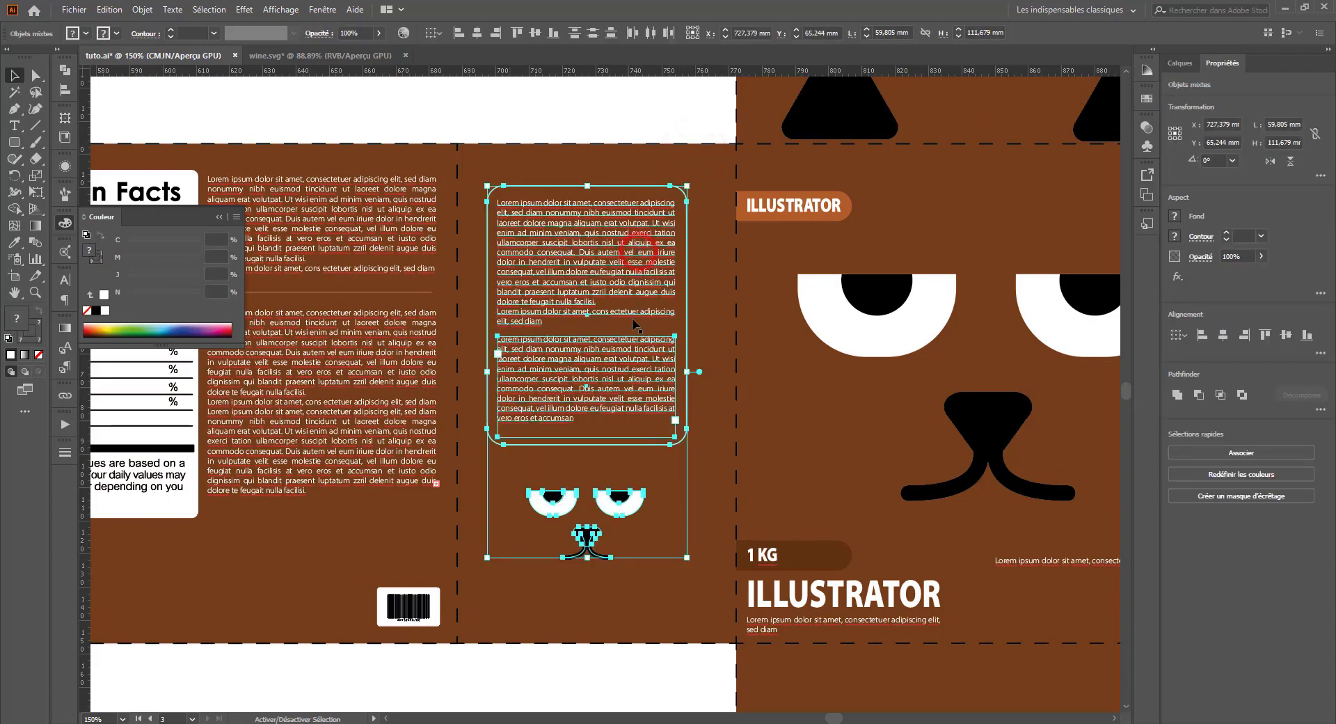
drag(519, 448, 522, 521)
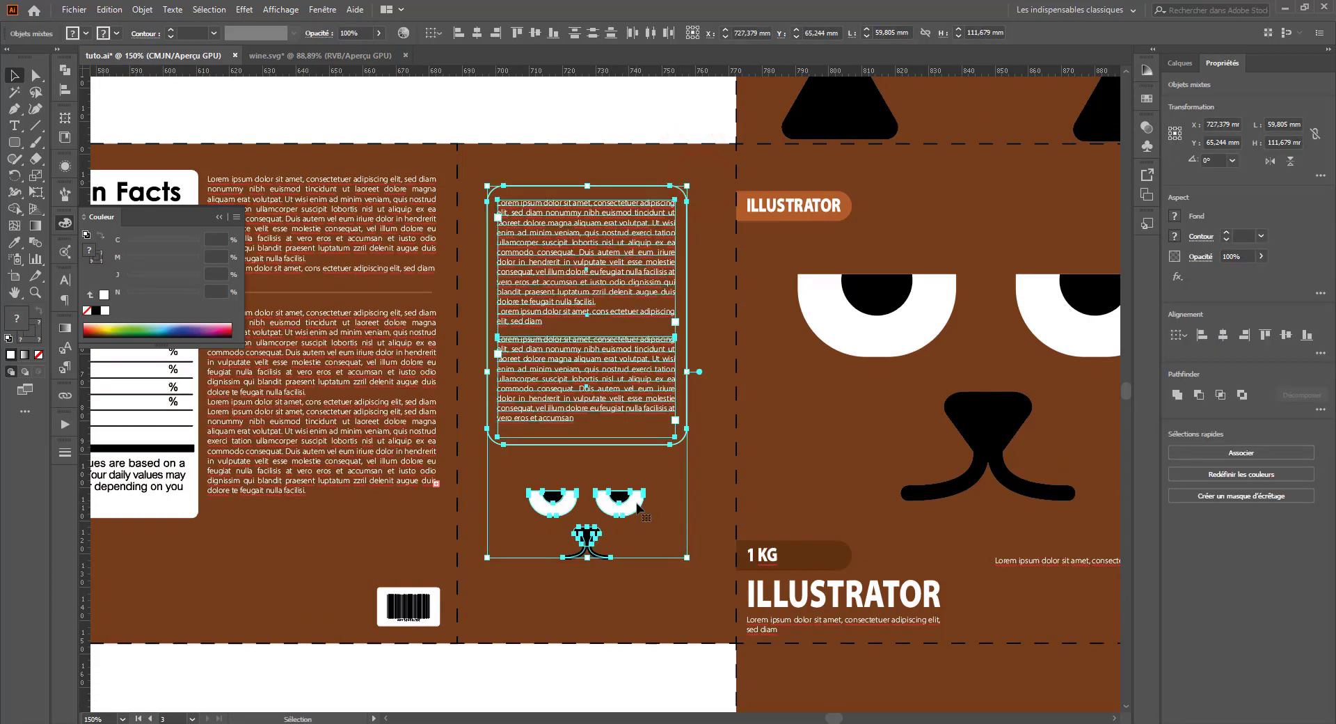
drag(637, 506, 638, 572)
Step: Move the orange label from the front face above the rounded outline, square its corners and enlarge it to about 56 × 17 mm
click(849, 205)
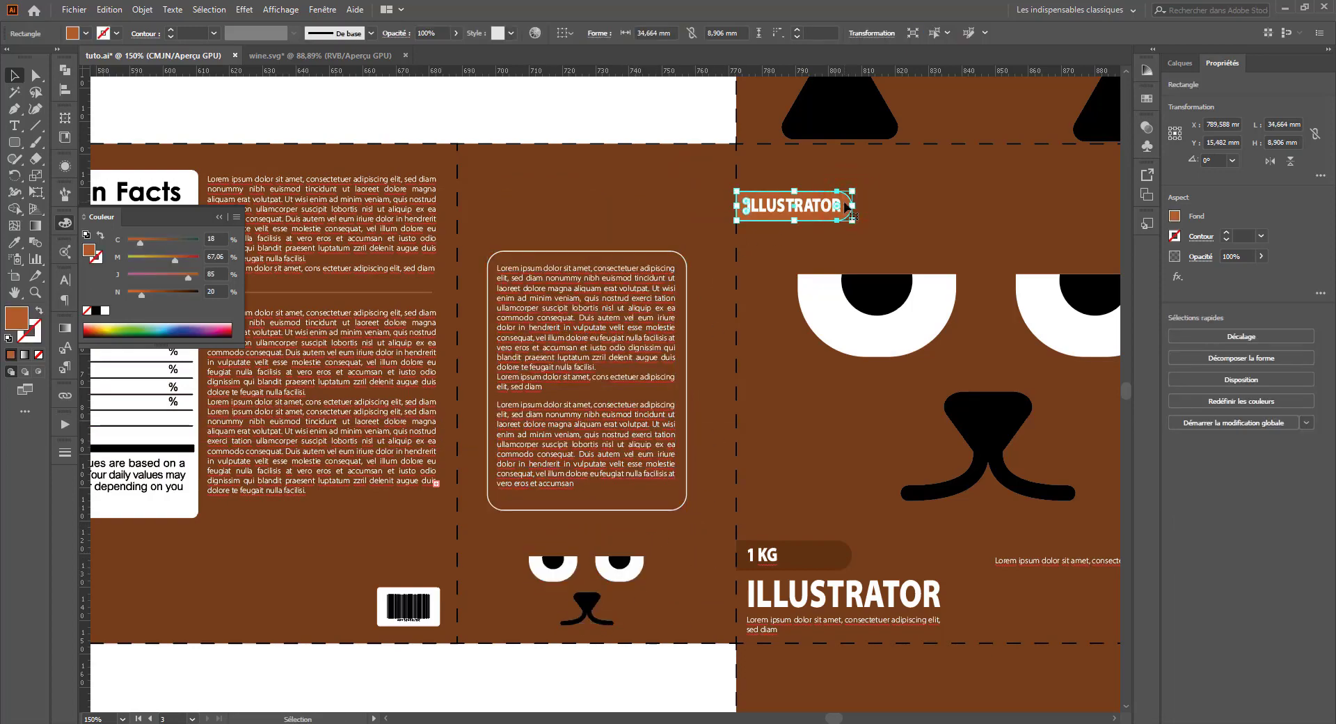
drag(849, 207, 608, 199)
key(super)
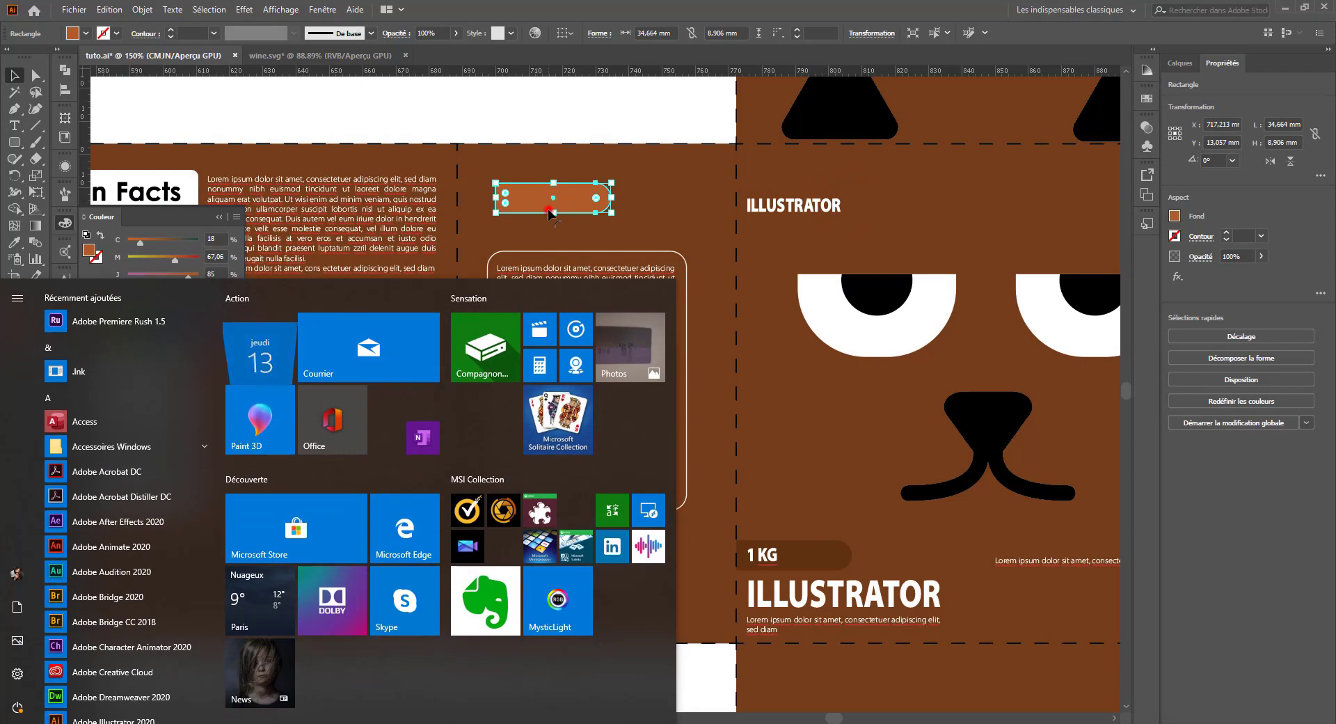
click(549, 213)
drag(597, 198, 658, 170)
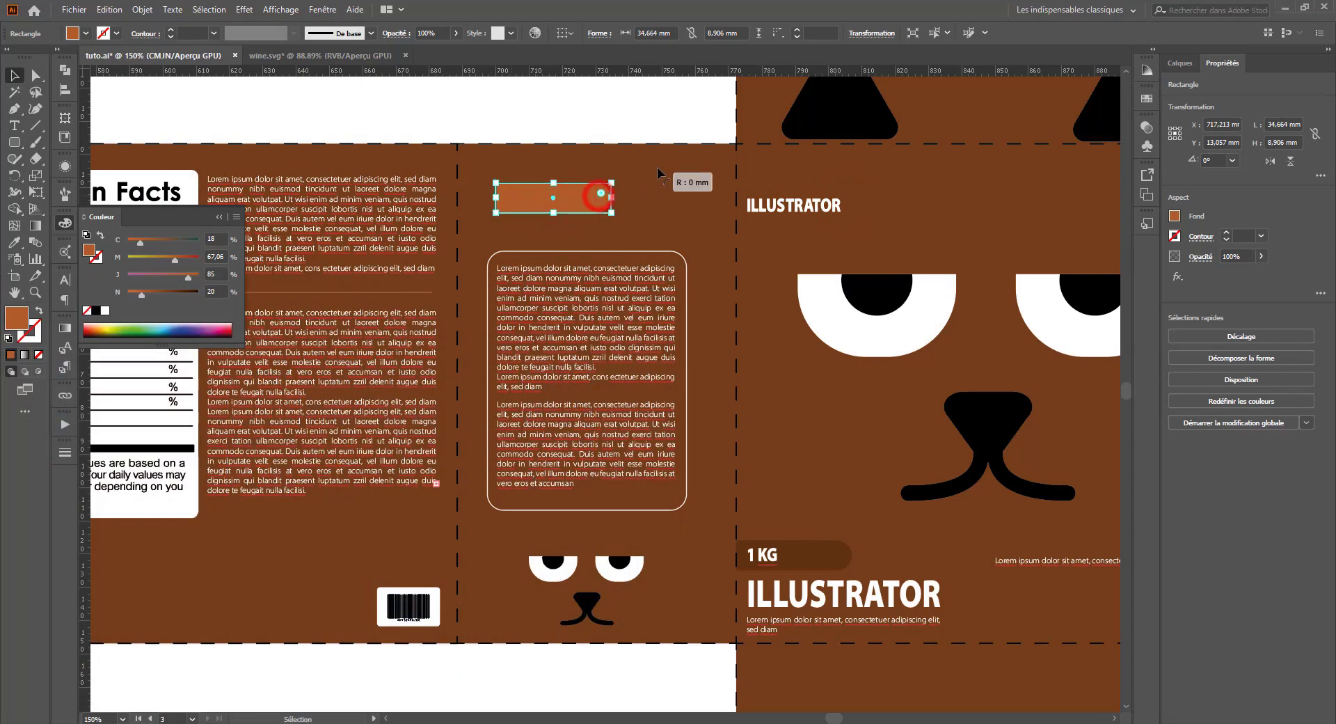
drag(616, 226, 680, 238)
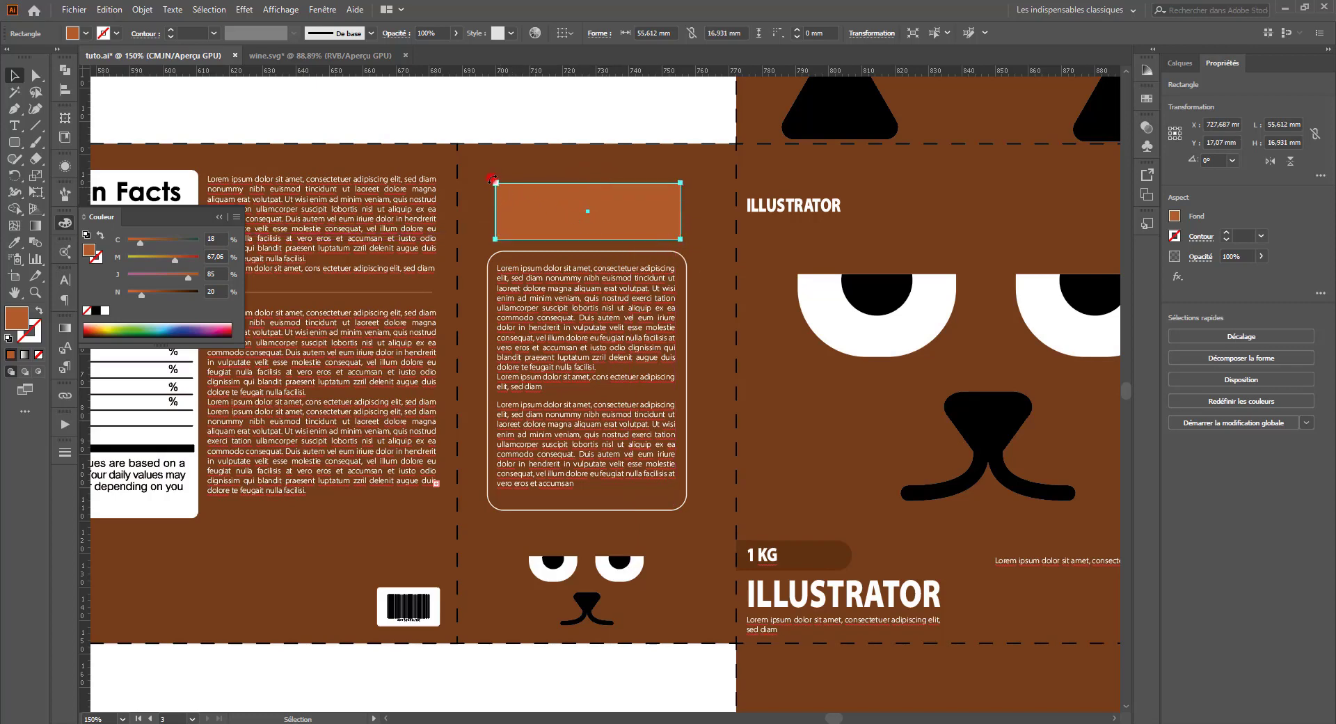
Step: Resize the orange rectangle to the outline's width, about 60 × 18 mm, and round its corners to about 3.6 mm
drag(496, 183, 487, 178)
key(ctrl+z)
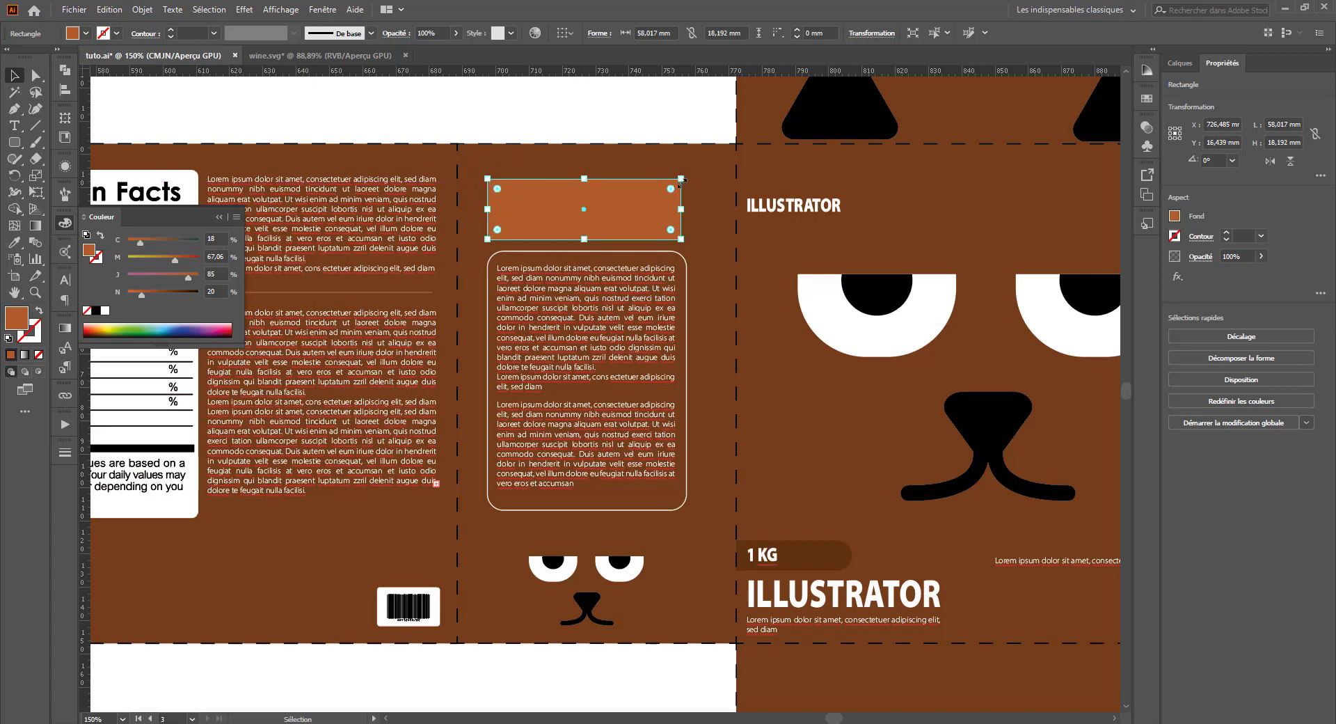
drag(681, 238, 675, 196)
click(617, 99)
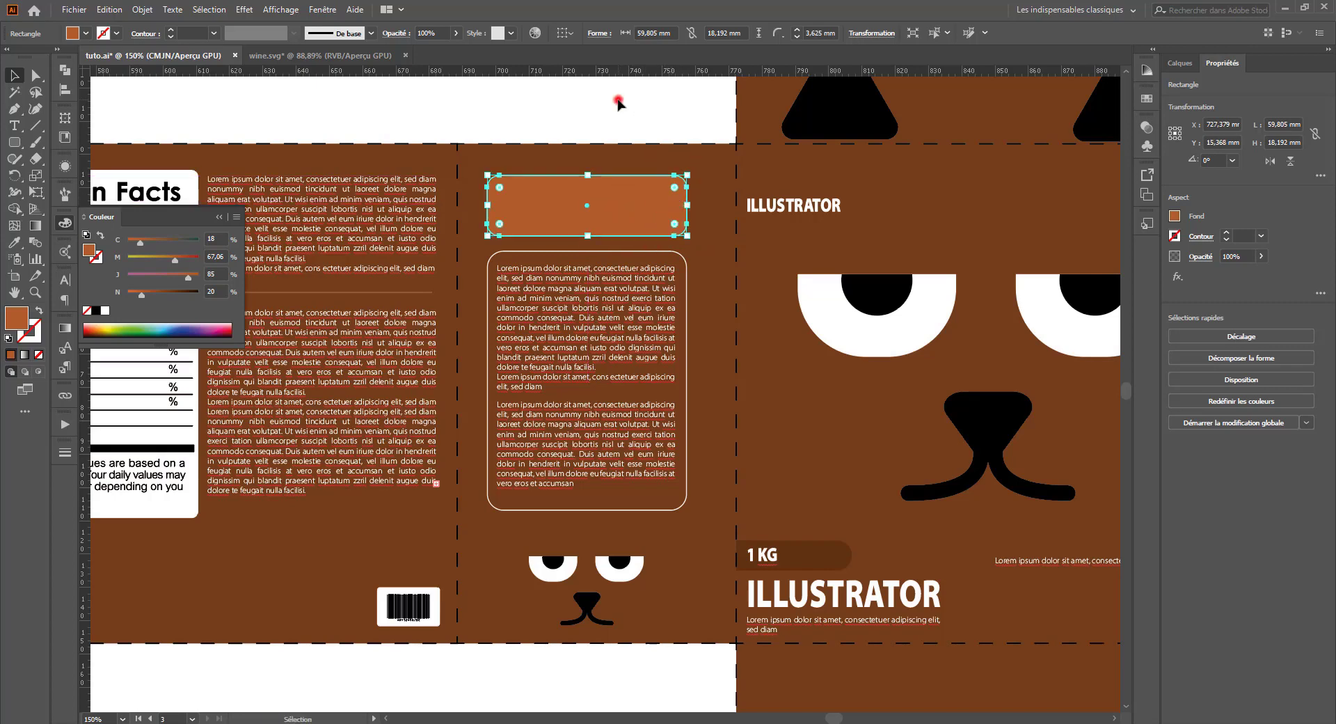
Step: Copy the beginning of the upper paragraph inside the outline, up to "ad minim veniam,"
click(552, 319)
double_click(595, 268)
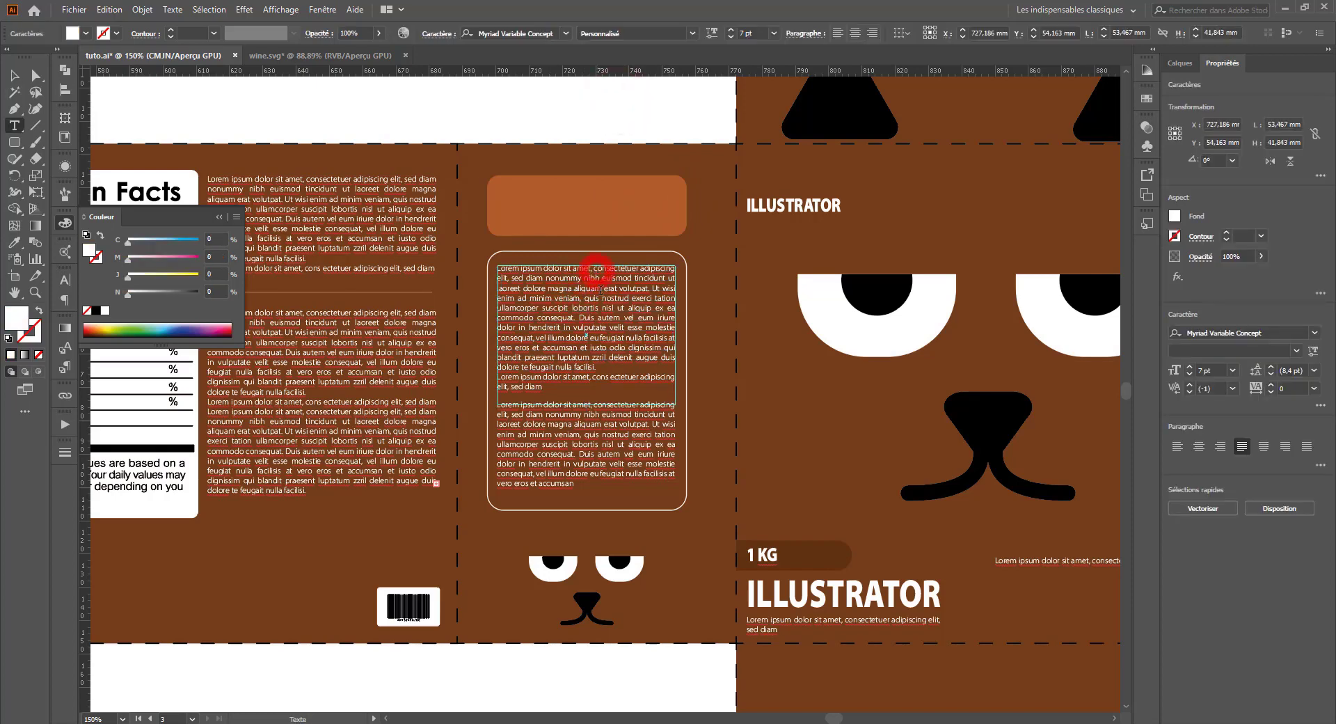
drag(584, 298, 498, 266)
key(ctrl+c)
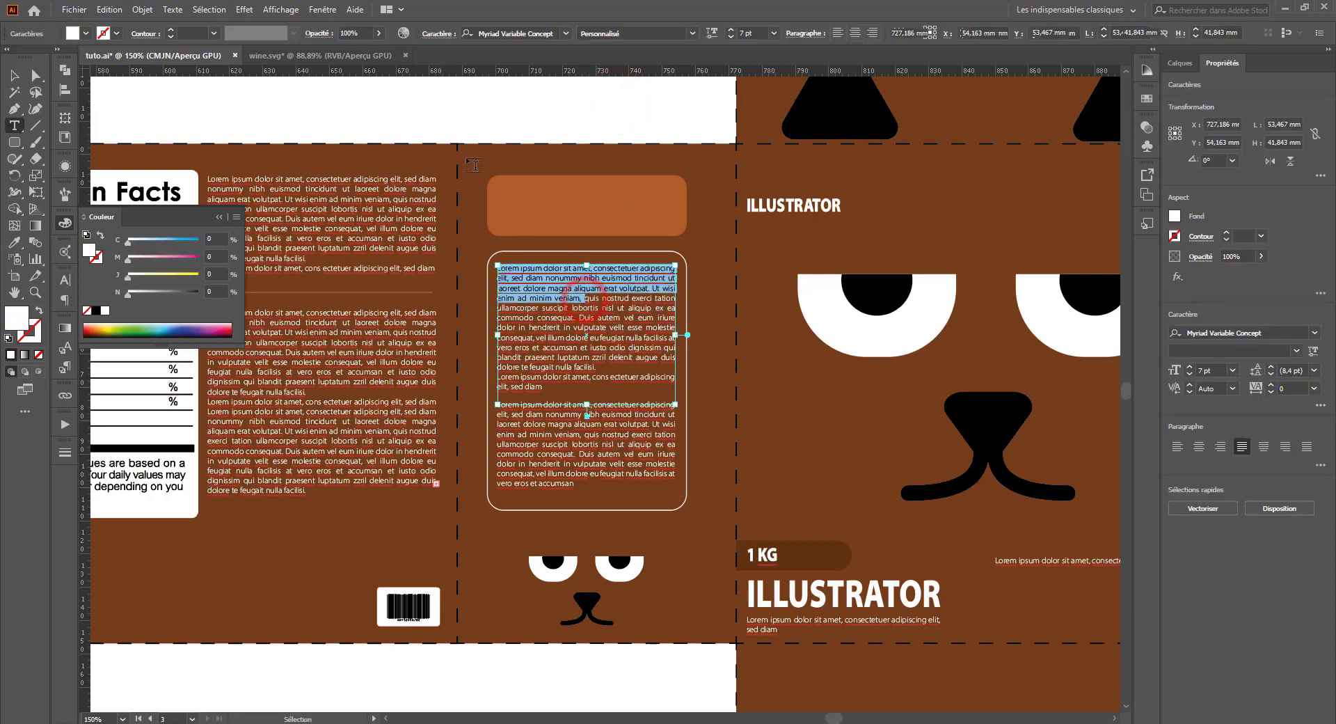
ctrl+click(522, 153)
key(ctrl+v)
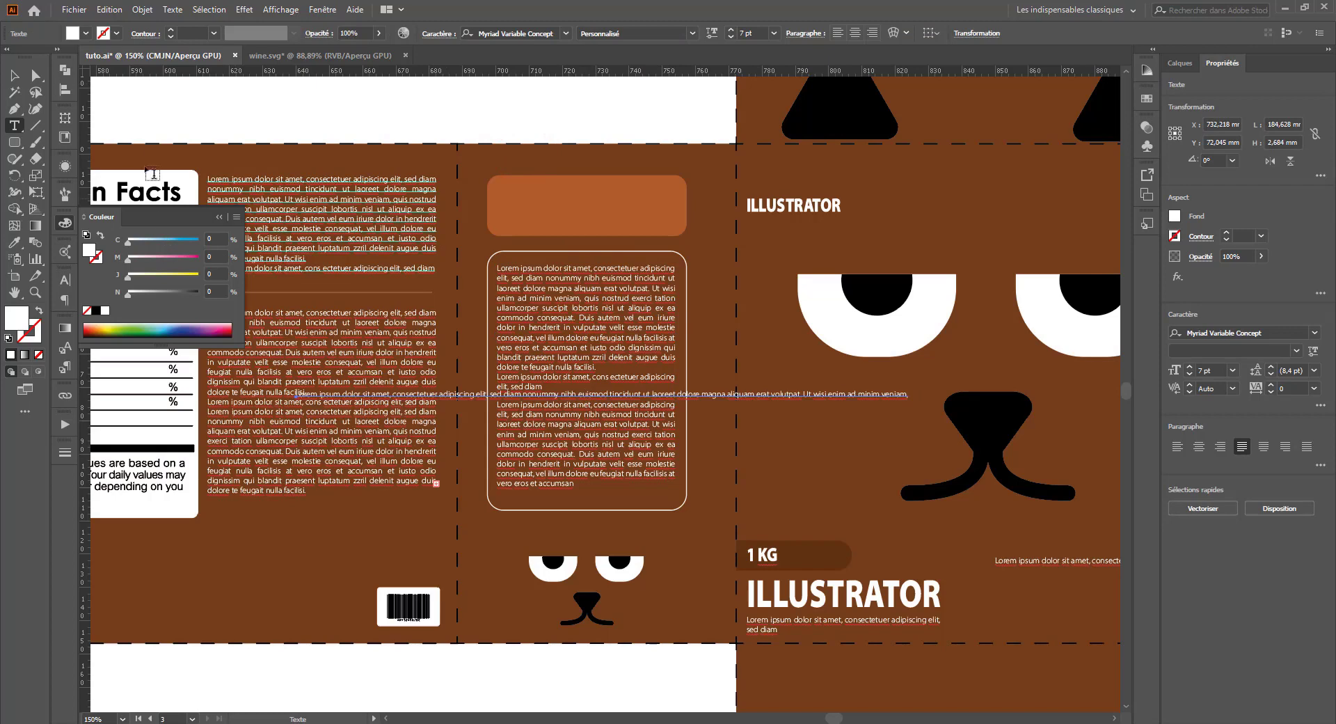
key(ctrl+z)
Step: Add a text frame of about 50 × 11 mm inside the orange rectangle and paste the copied lorem ipsum text
click(510, 195)
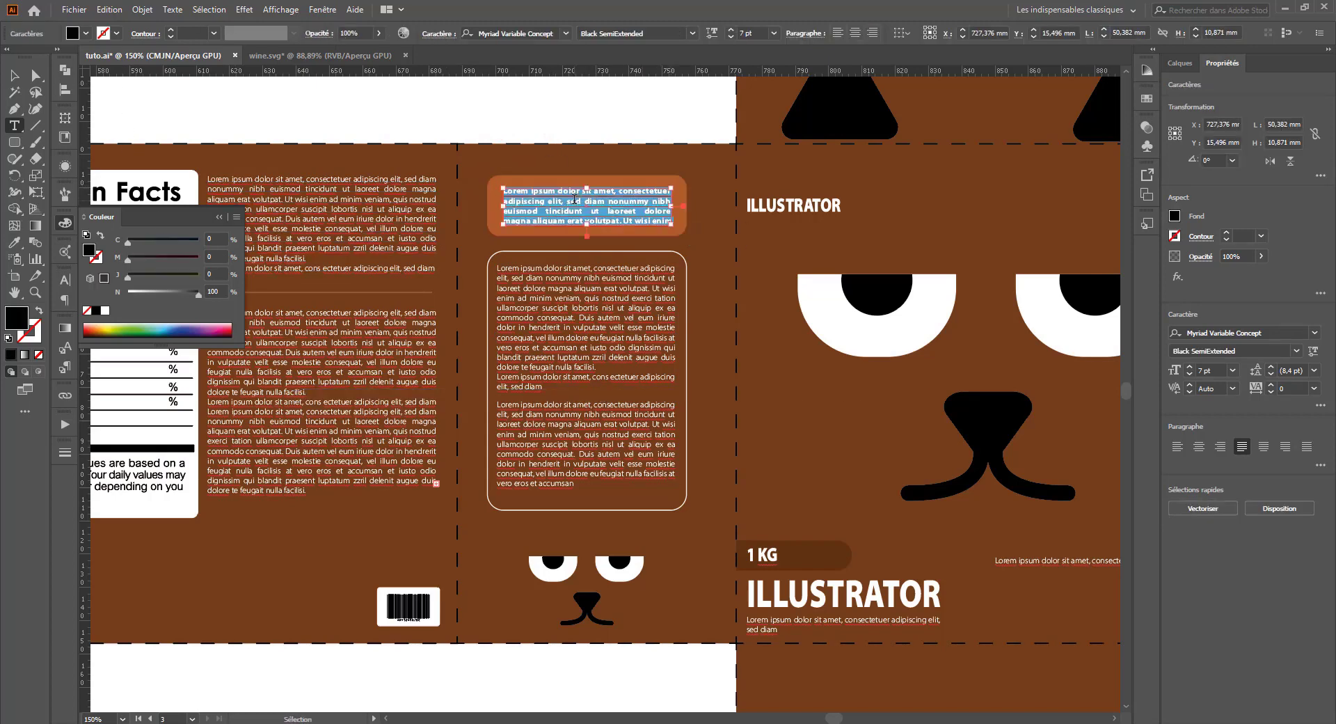
key(ctrl+v)
click(17, 75)
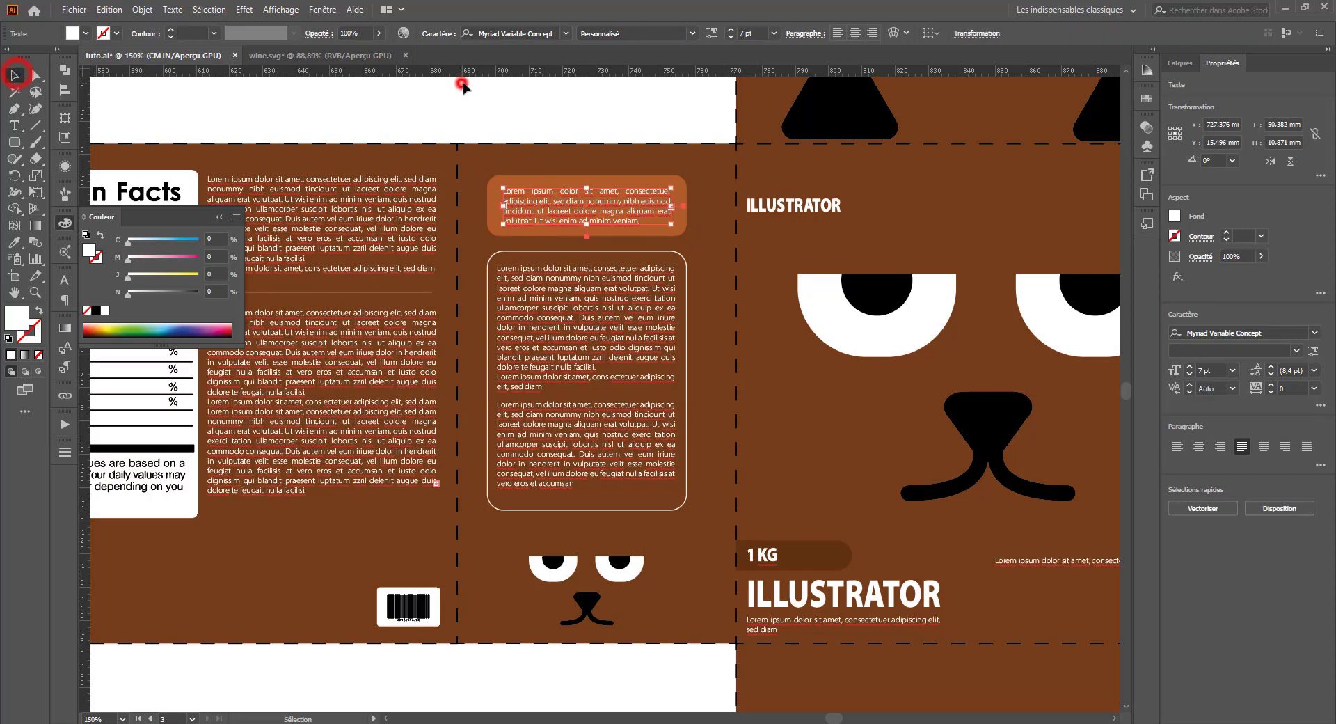
click(459, 78)
key(ctrl+0)
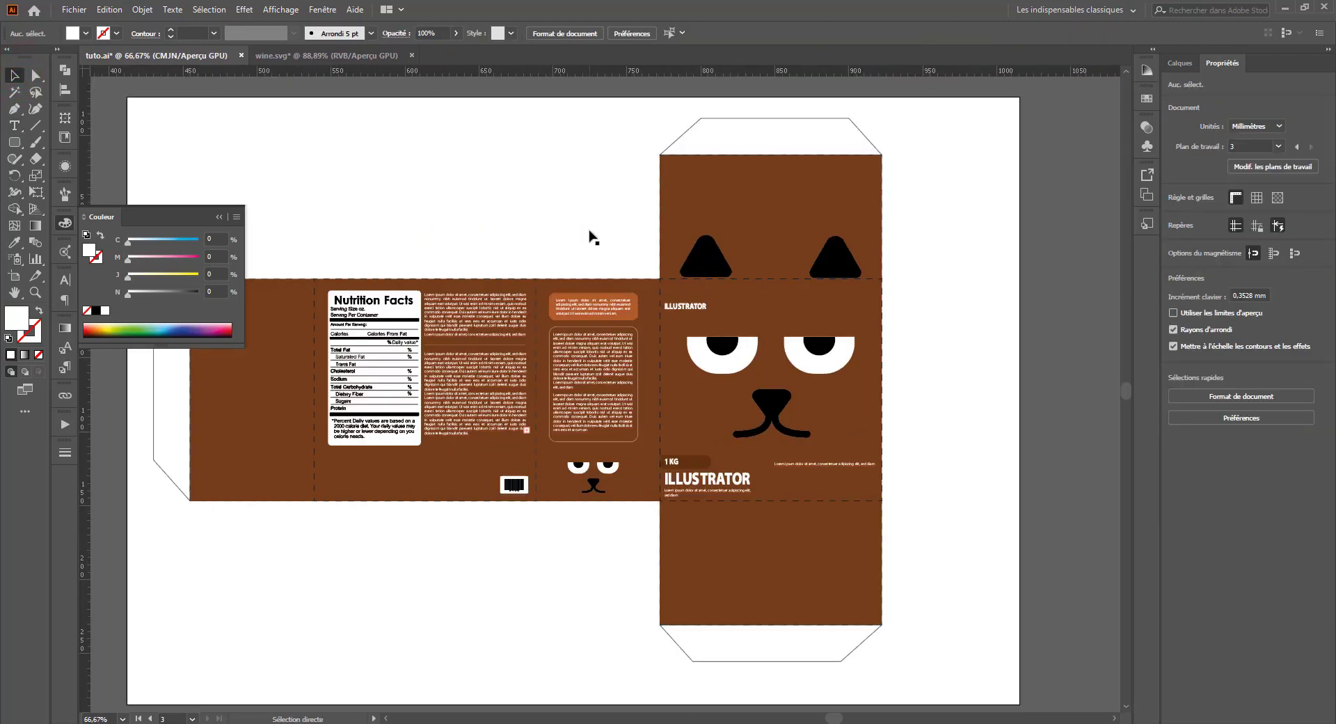
drag(507, 240, 617, 244)
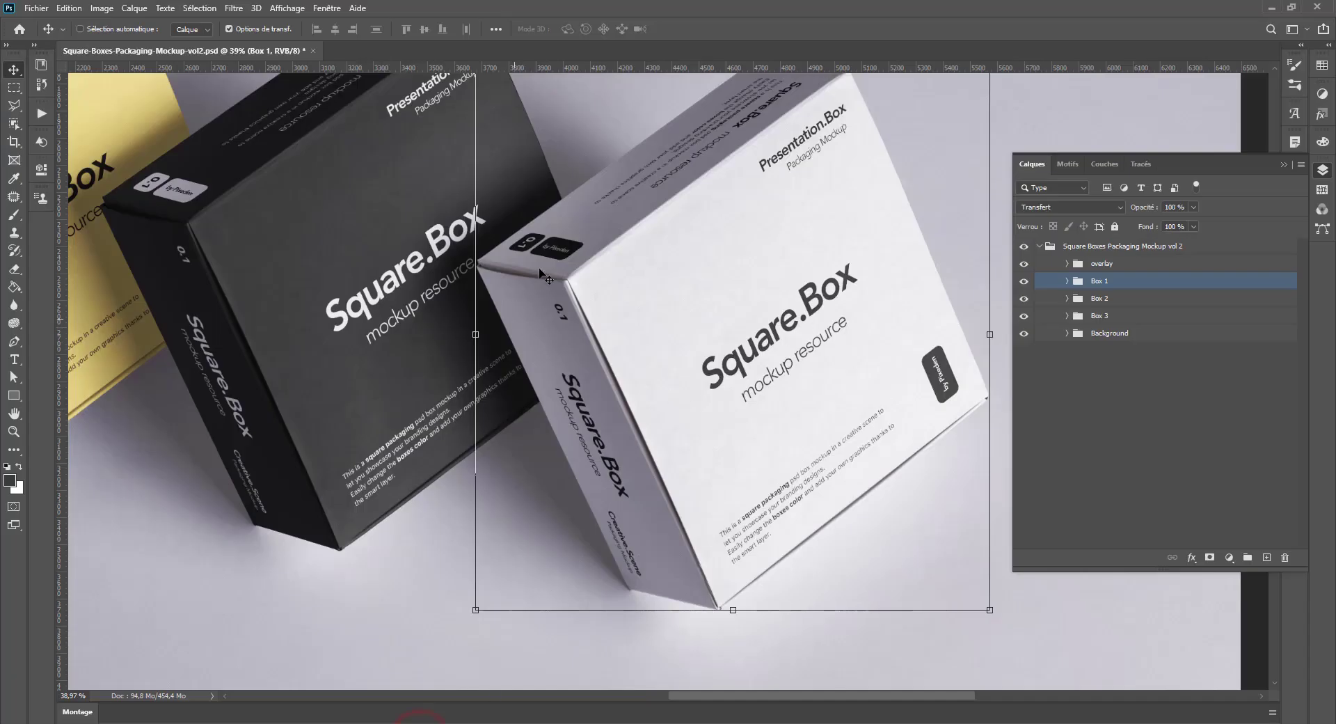
Step: Switch to the Photoshop box mockup and toggle the visibility of the Box 1 and Box 2 groups to identify them
key(ctrl+0)
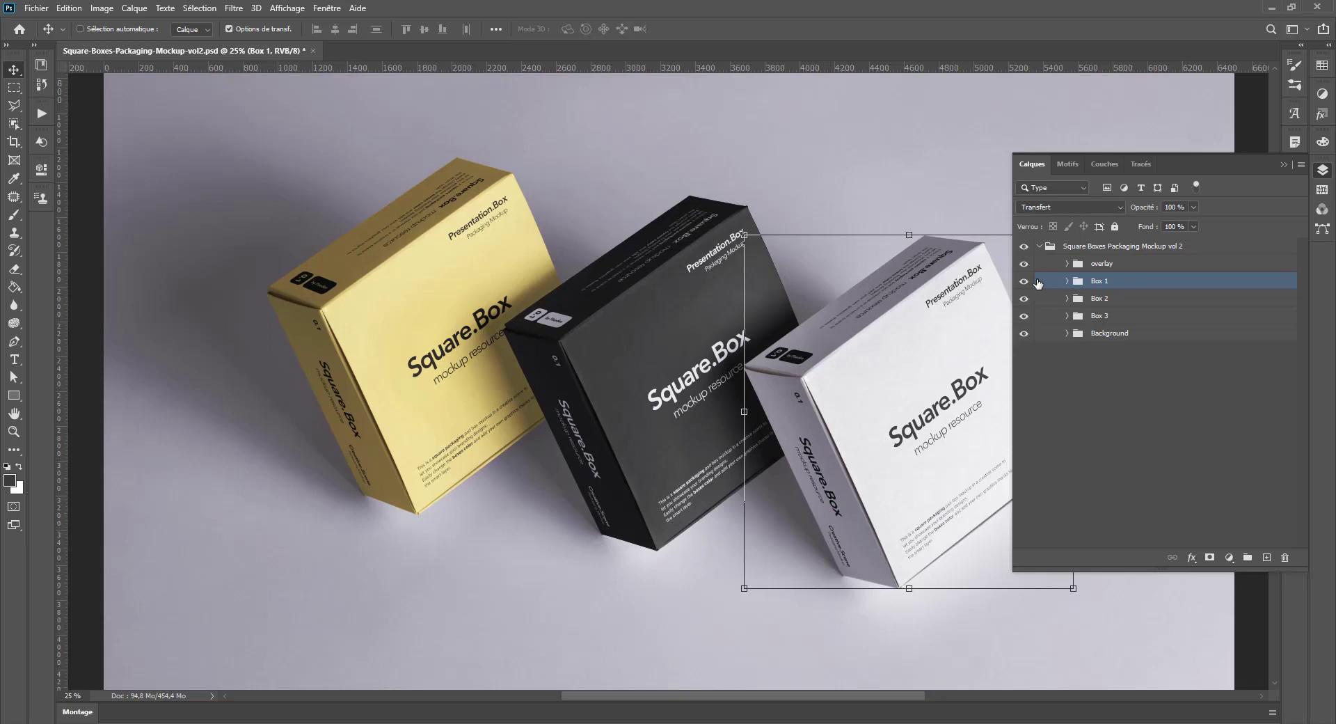
click(1023, 281)
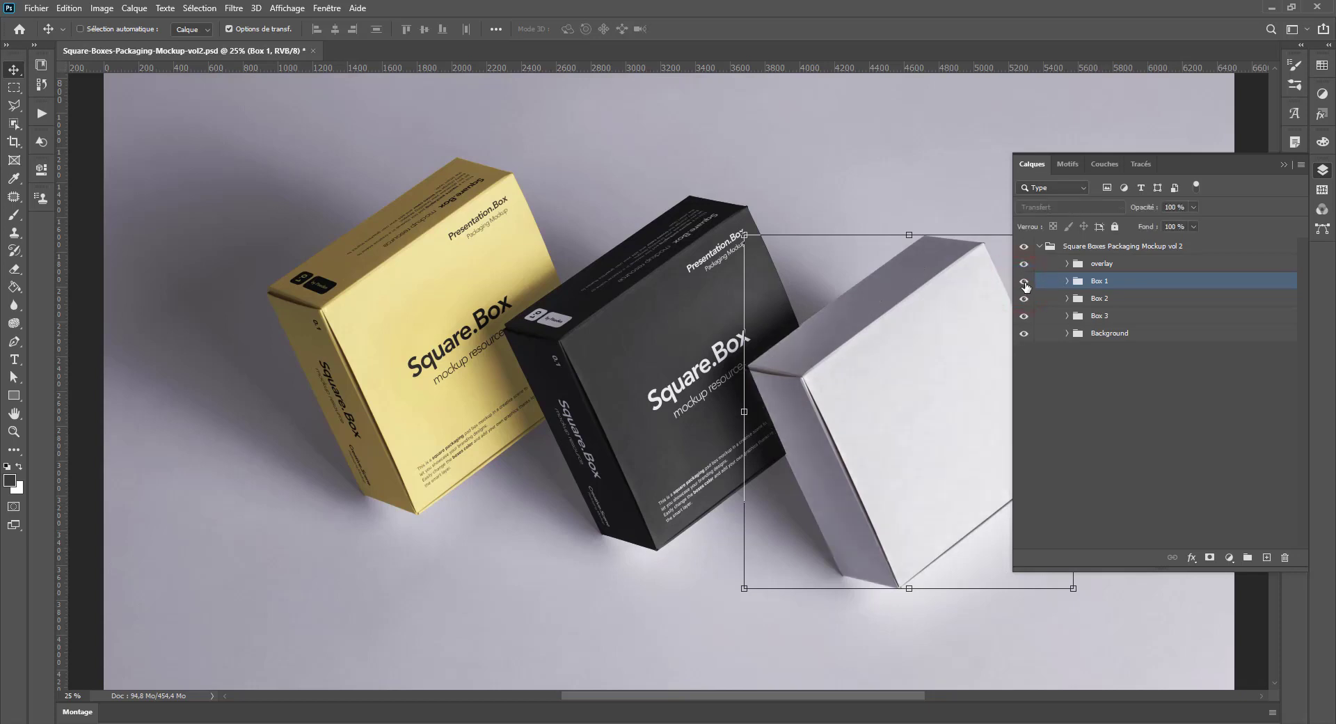
click(1024, 282)
click(1022, 298)
click(1023, 295)
click(1023, 282)
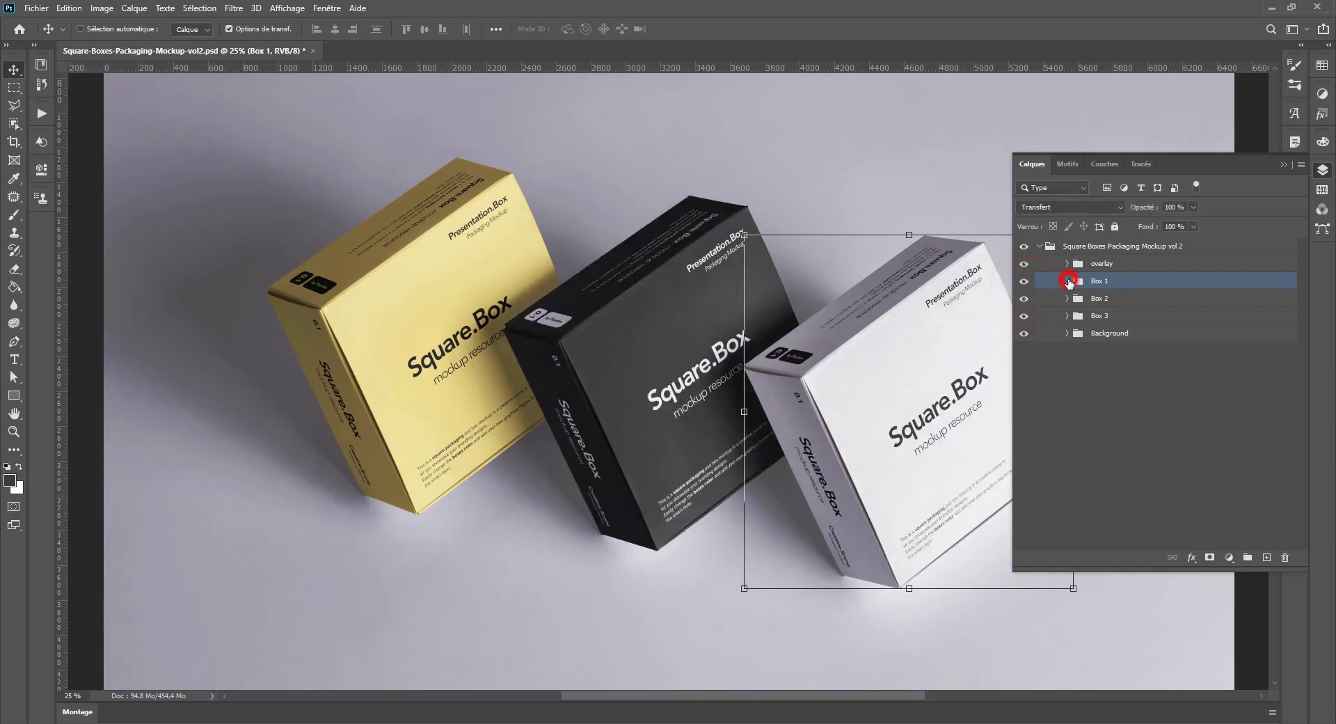
Step: Expand the Box 1 group and open its Front Face smart object, leaving the missing fonts unresolved
click(1068, 281)
click(1122, 315)
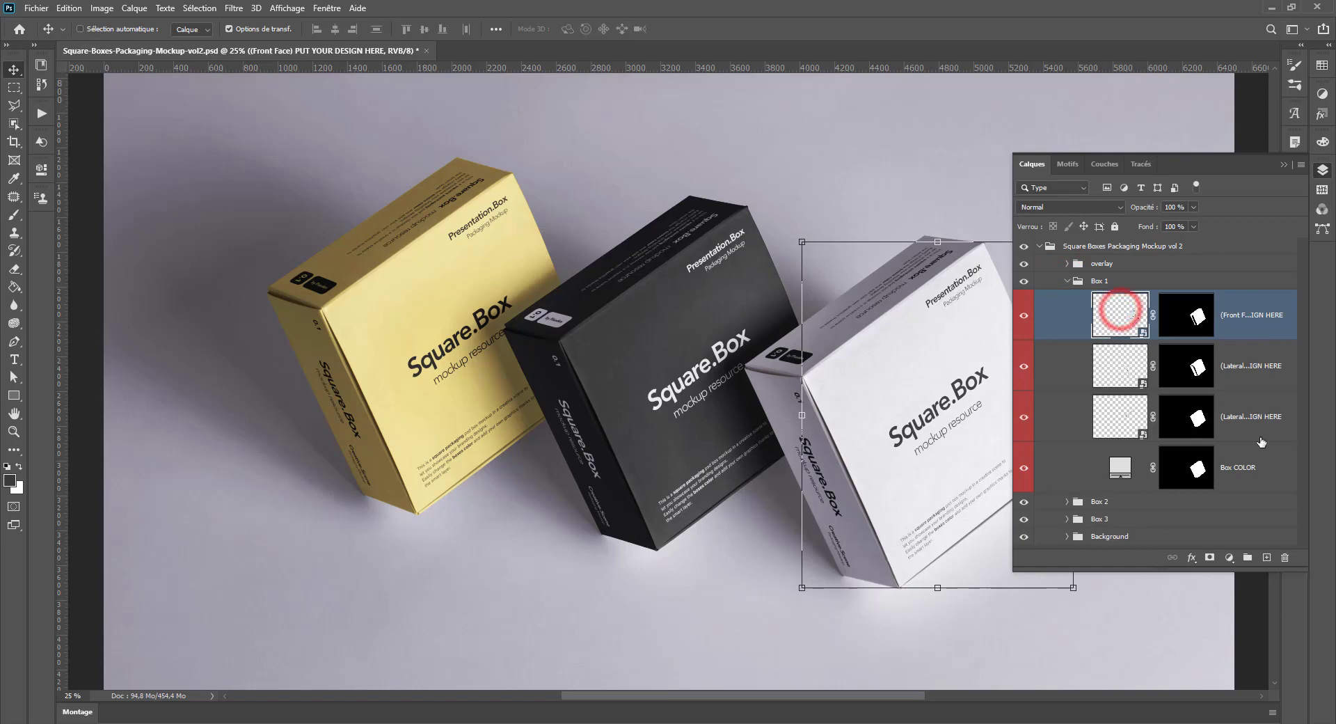
click(1254, 383)
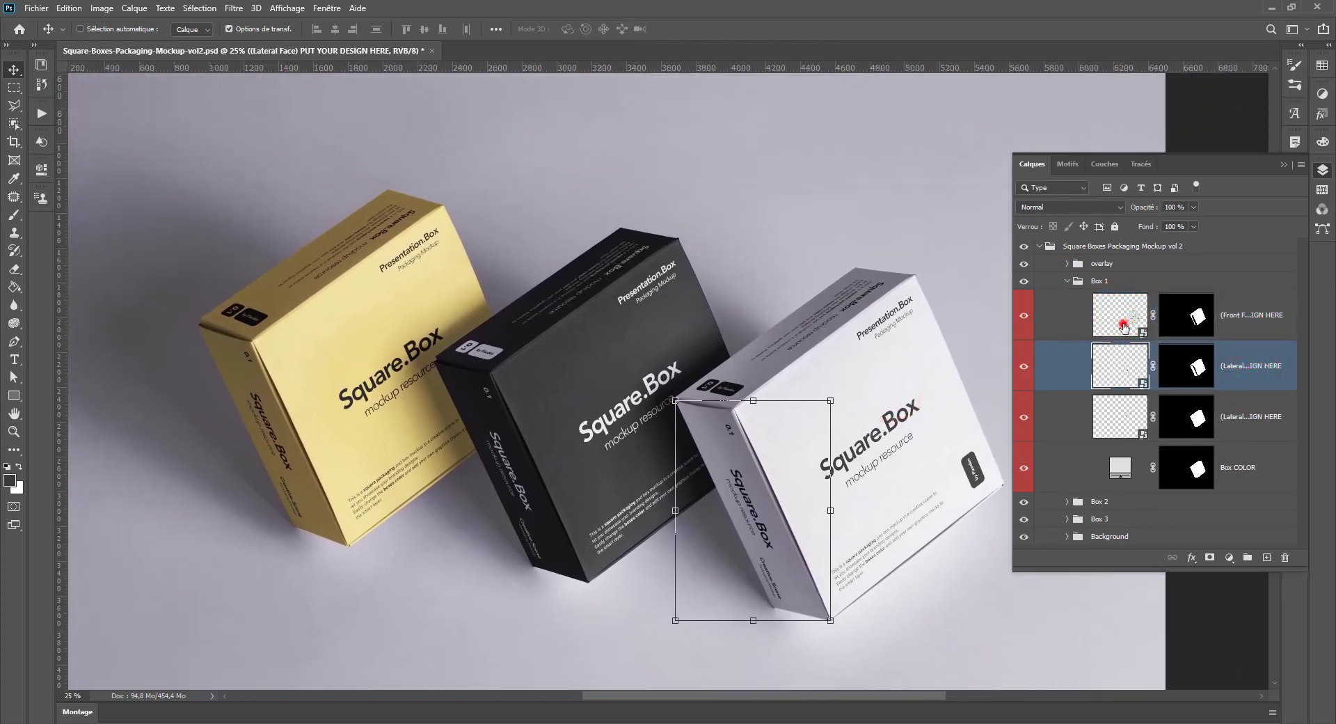
click(1122, 322)
double_click(1121, 323)
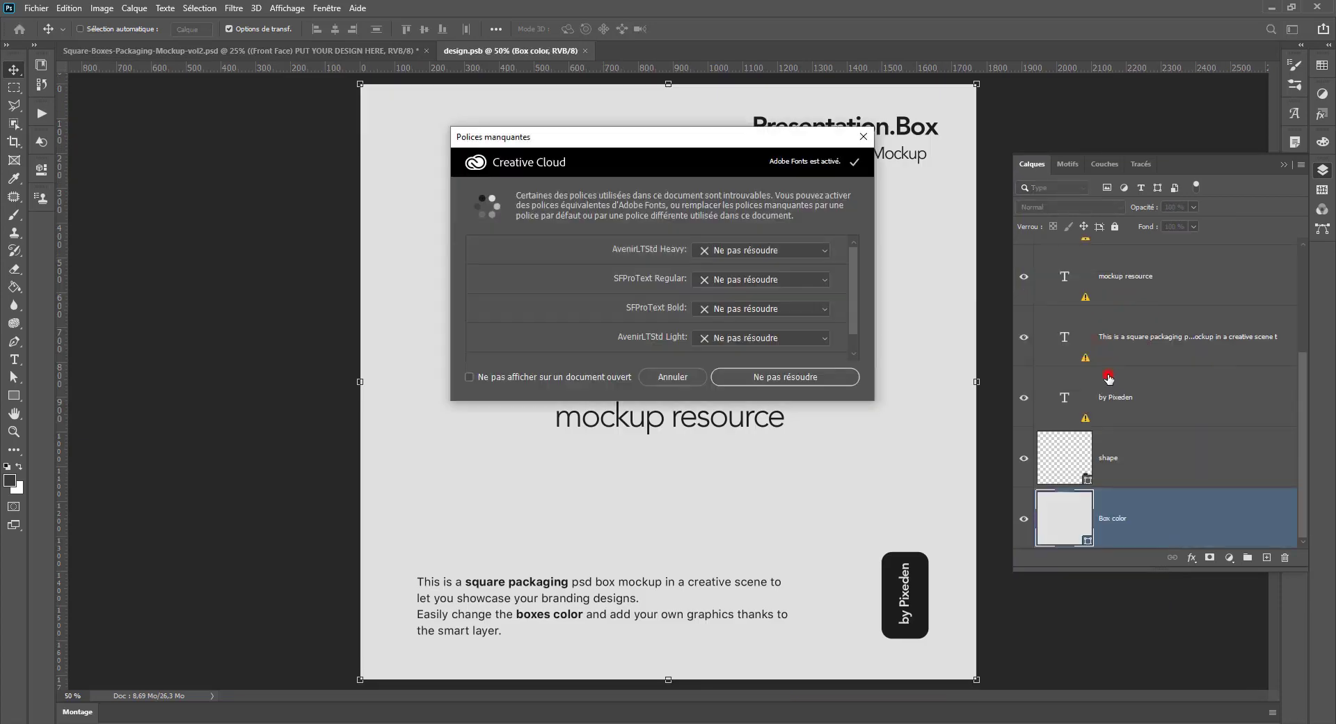
click(864, 138)
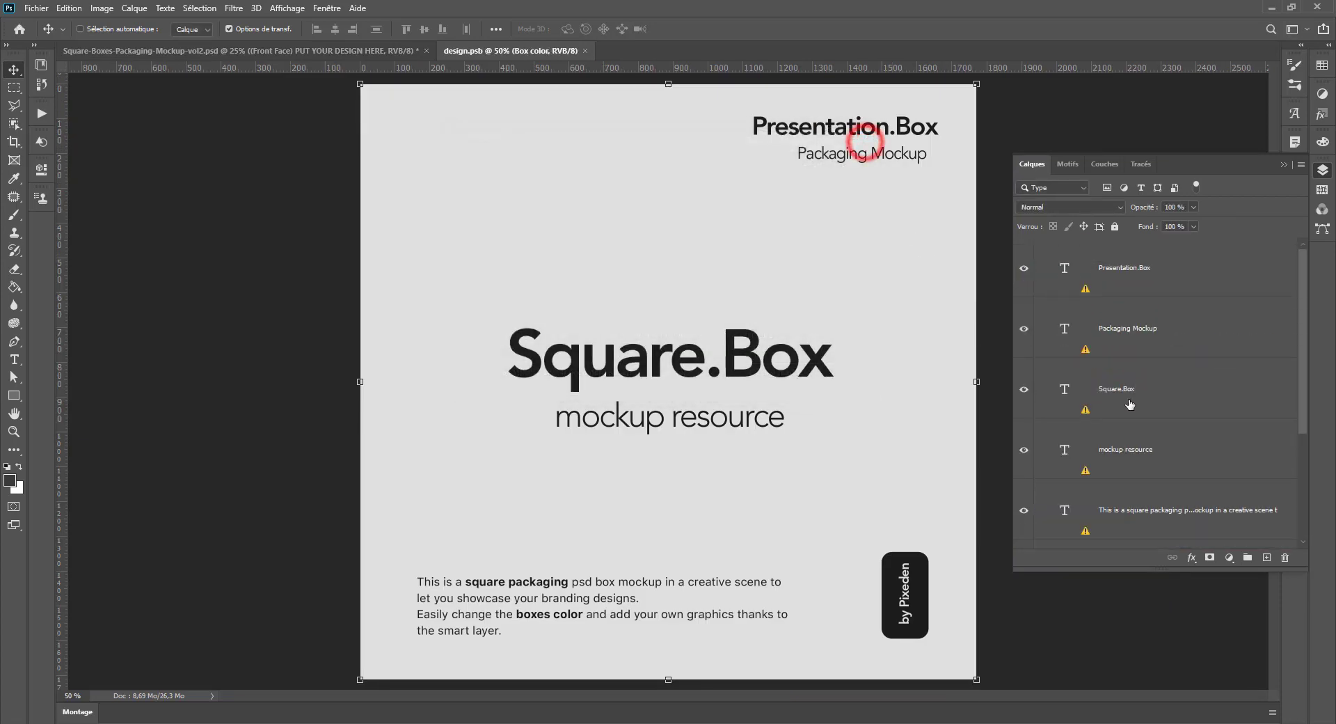
Step: Delete all text layers and the shape layer from the front face design, keeping only Box color
click(1128, 275)
scroll(1139, 512, down, 3)
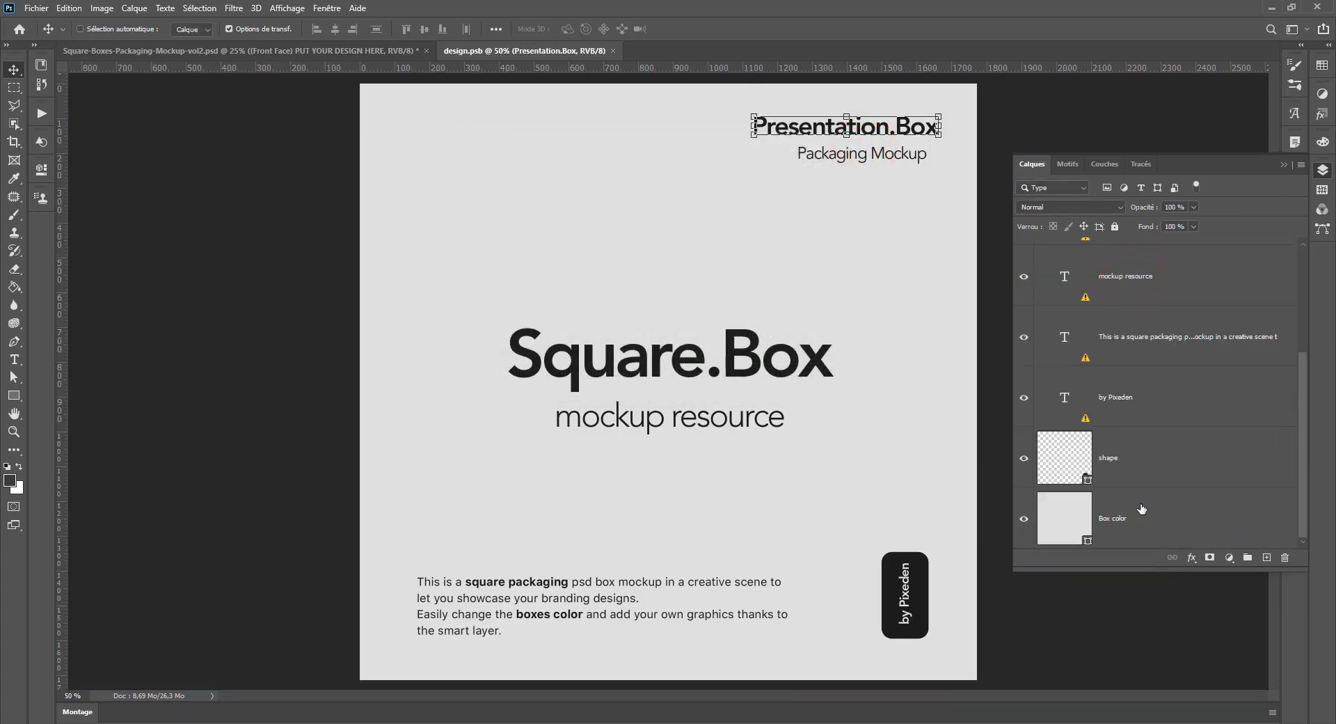
shift+click(1118, 458)
key(Delete)
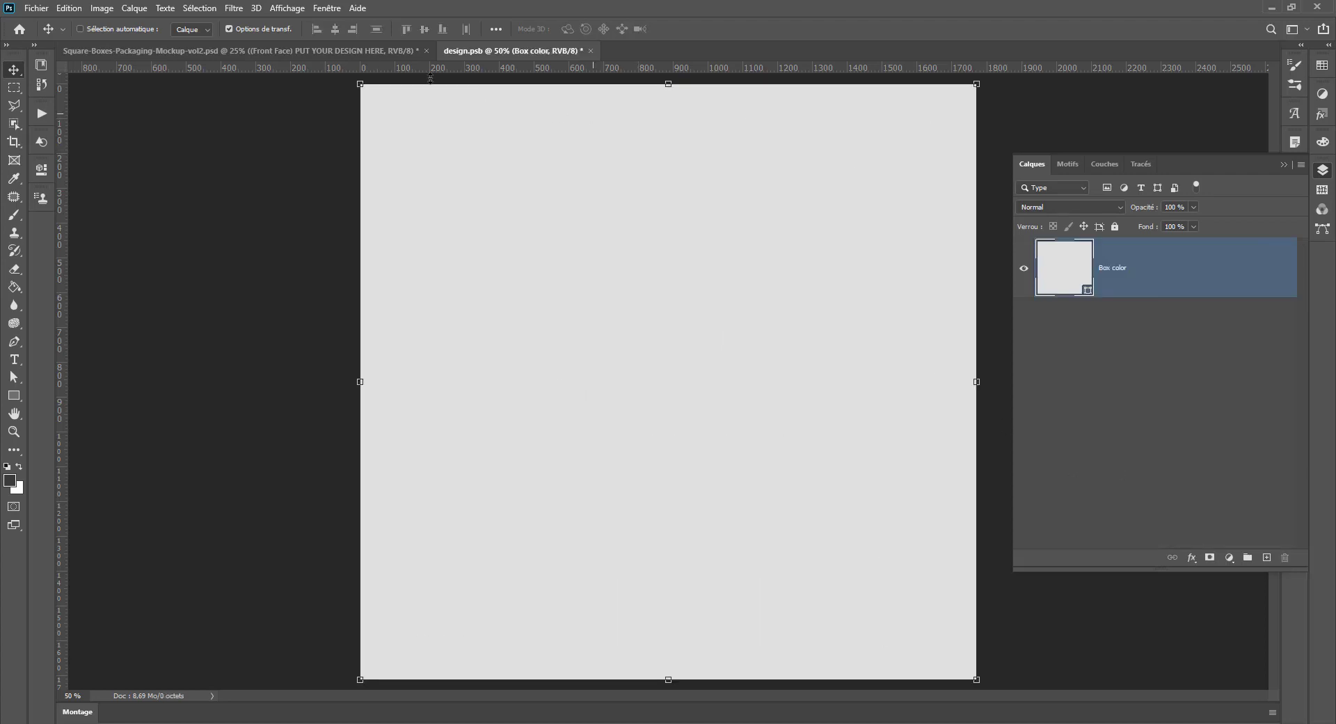
Step: Open the upper Lateral Face smart object of Box 1 and delete its text layers, keeping only Box color
click(352, 52)
double_click(1115, 369)
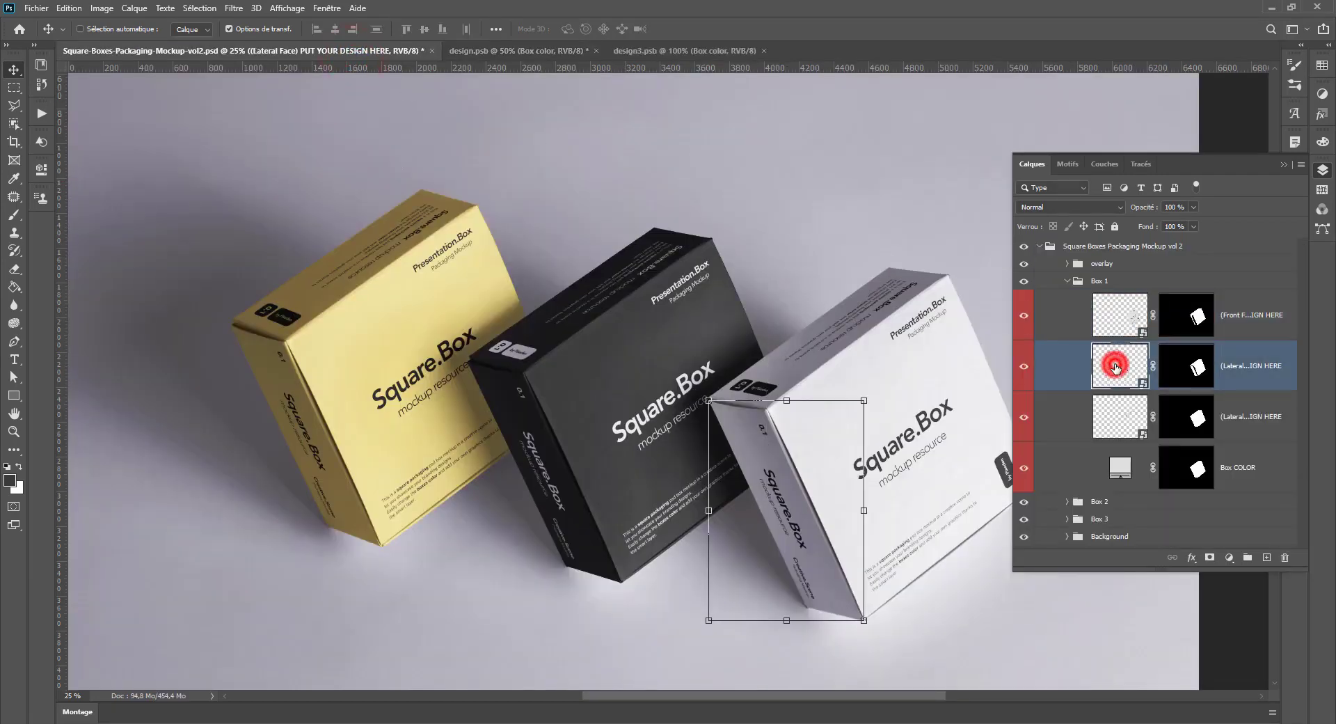
click(864, 137)
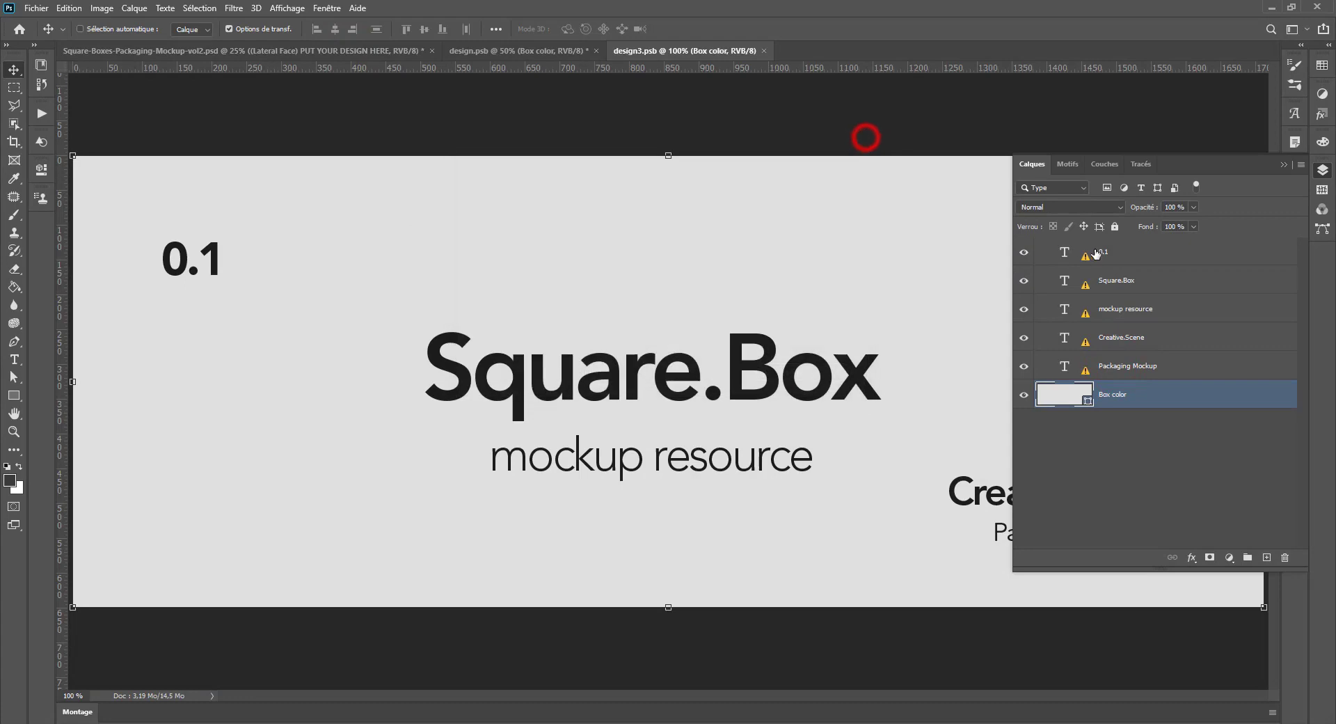
click(1120, 250)
shift+click(1127, 366)
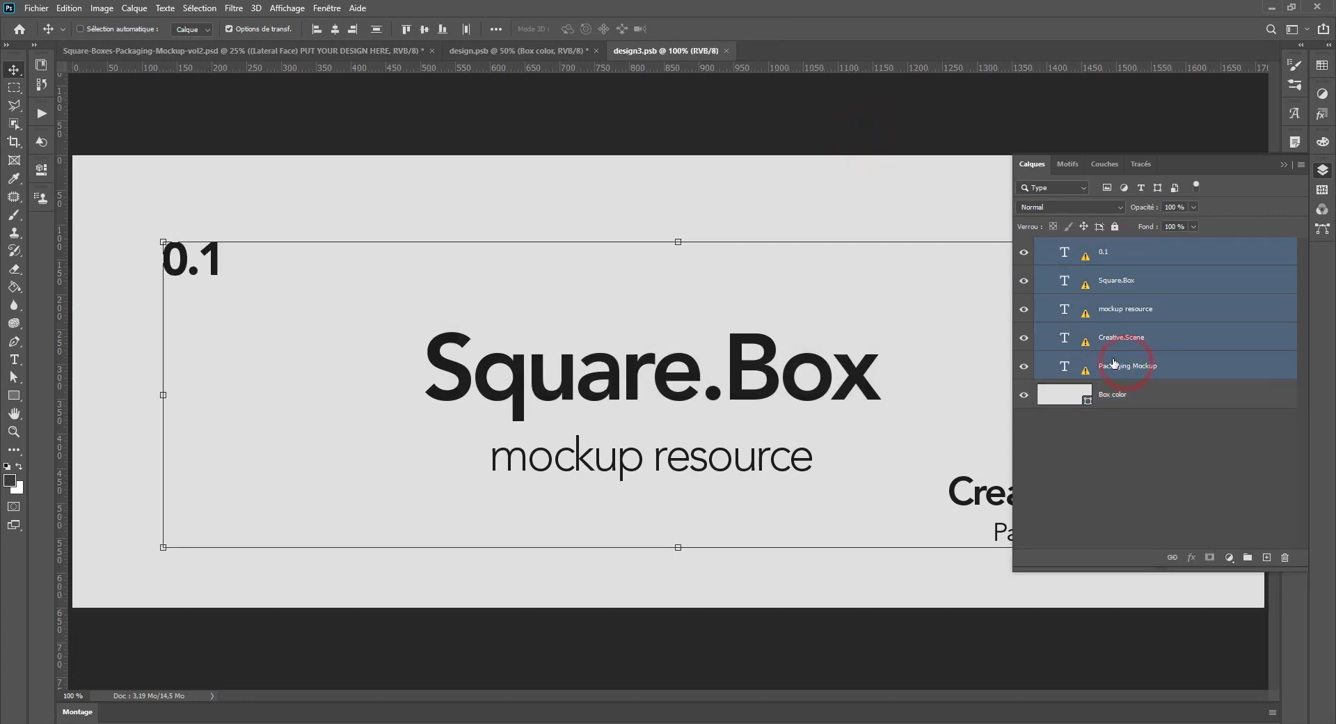
key(Delete)
Step: Open the lower Lateral Face smart object of Box 1 and delete all text and shape layers above Box color
click(343, 52)
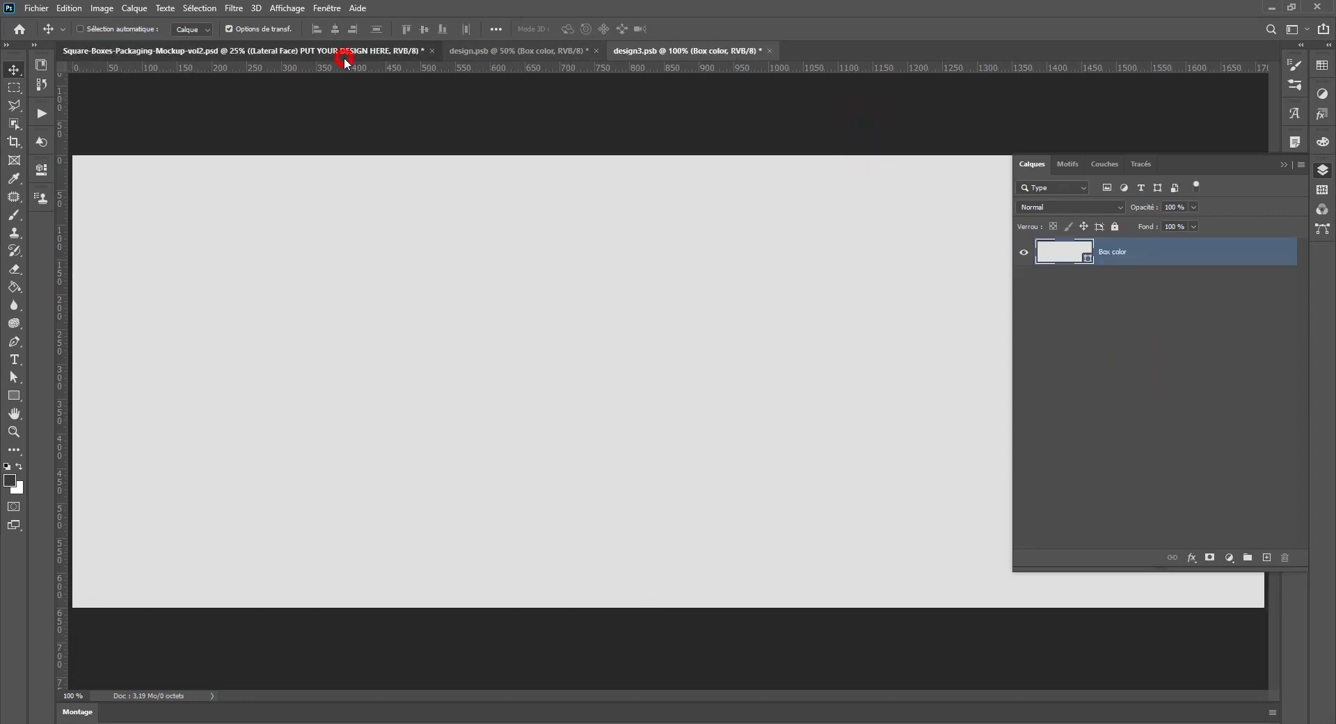
double_click(1114, 419)
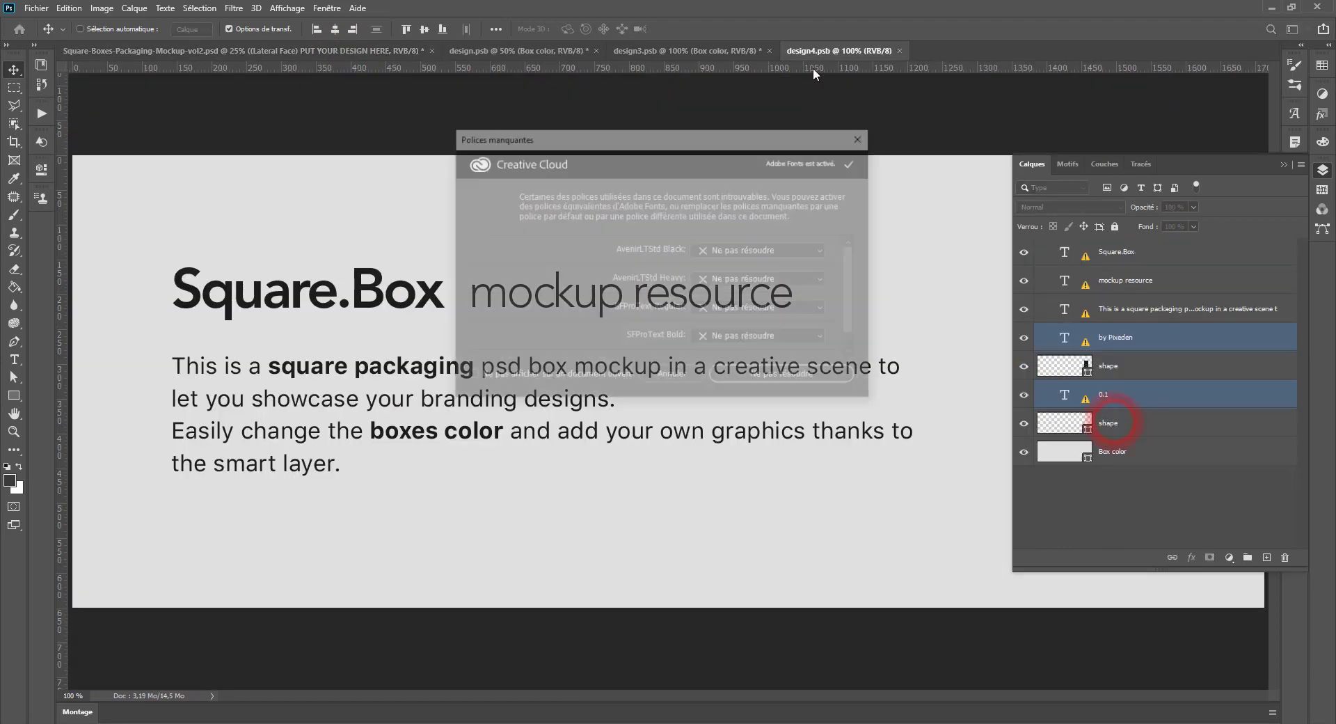
click(682, 376)
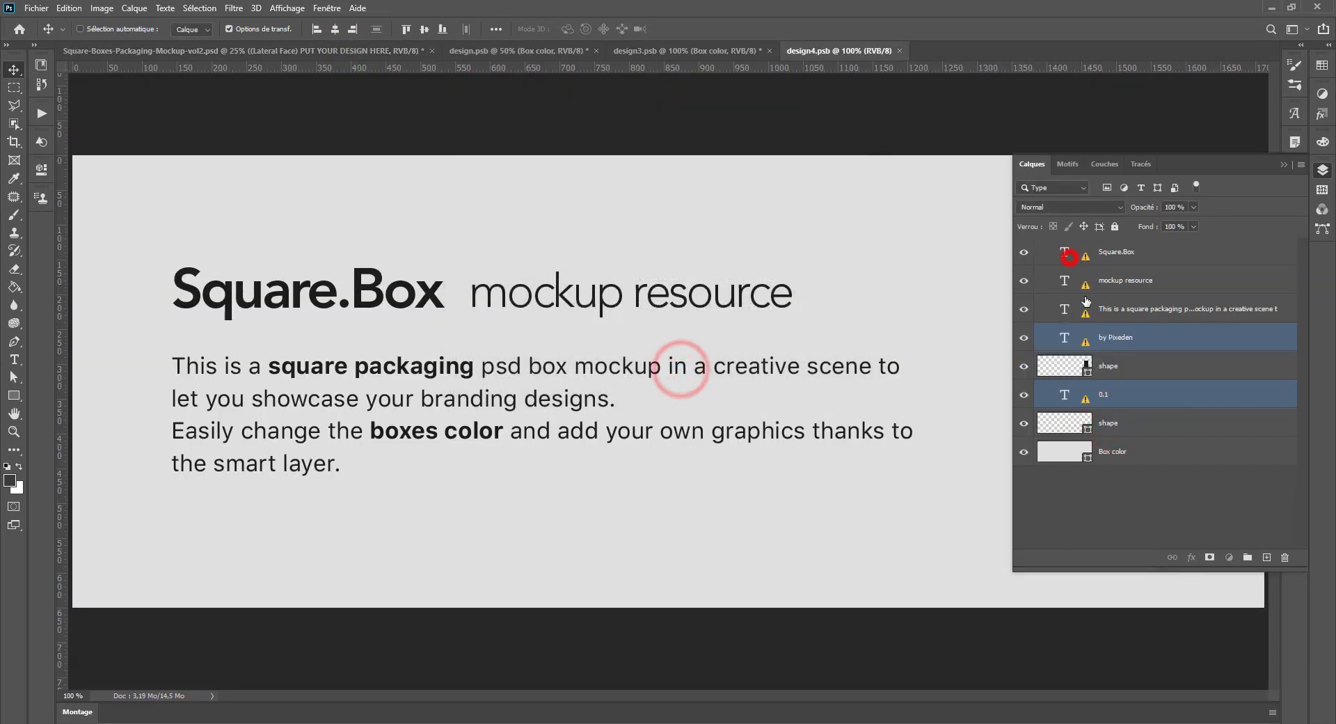
click(1113, 252)
shift+click(1091, 417)
key(Delete)
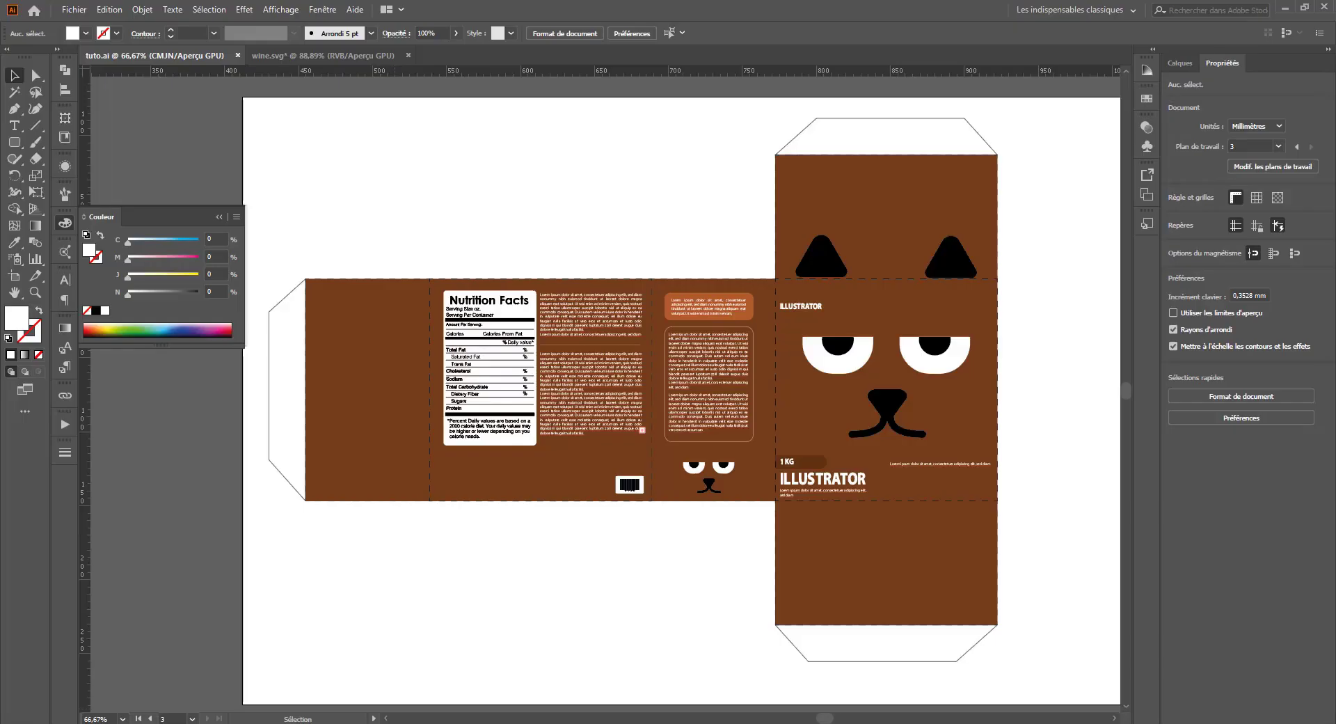
Step: Switch to Illustrator and unlock the brown panel rectangles inside the boite layer's expanded gabarit sublayer
click(828, 263)
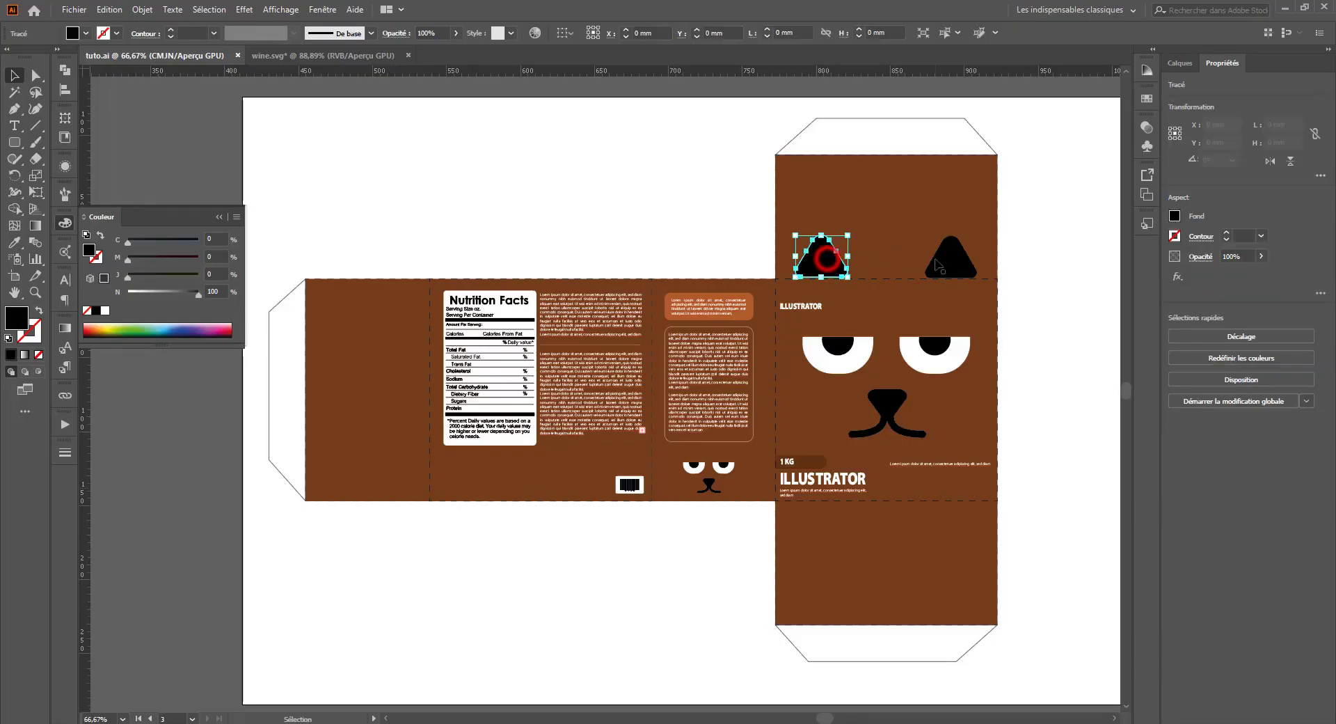
click(1179, 63)
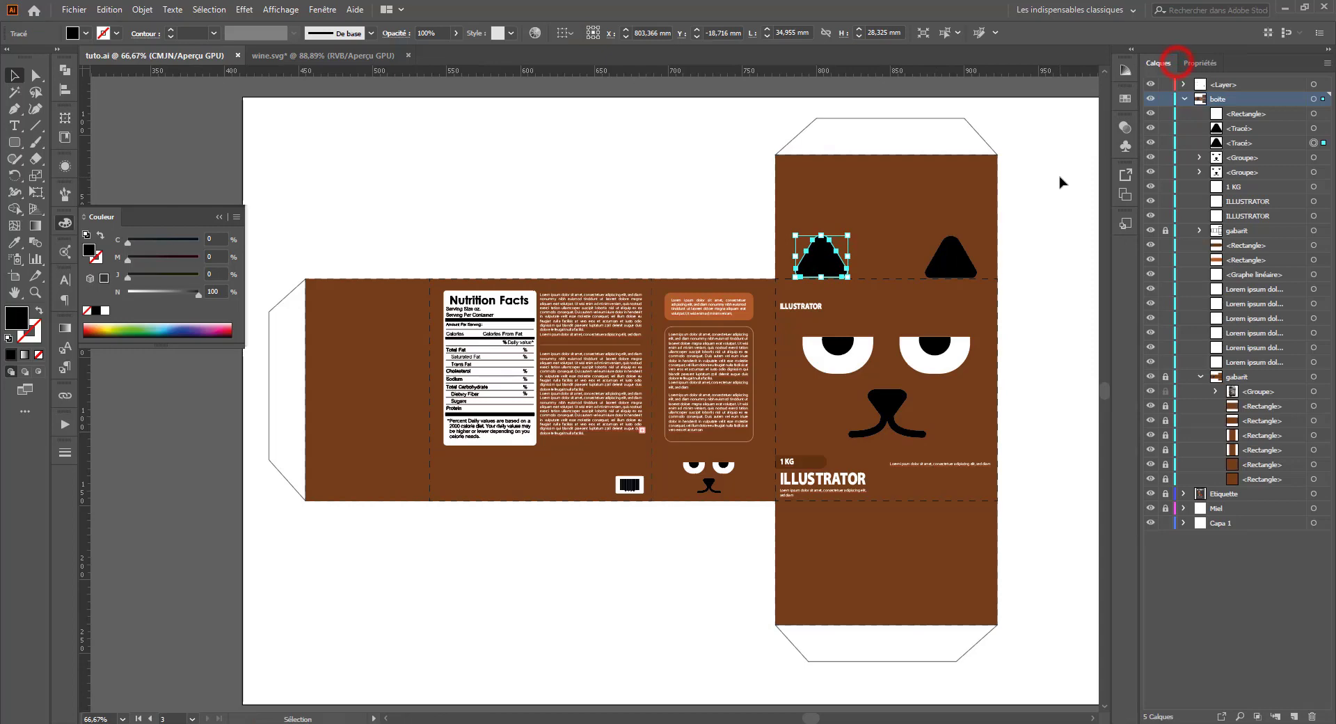
click(1166, 410)
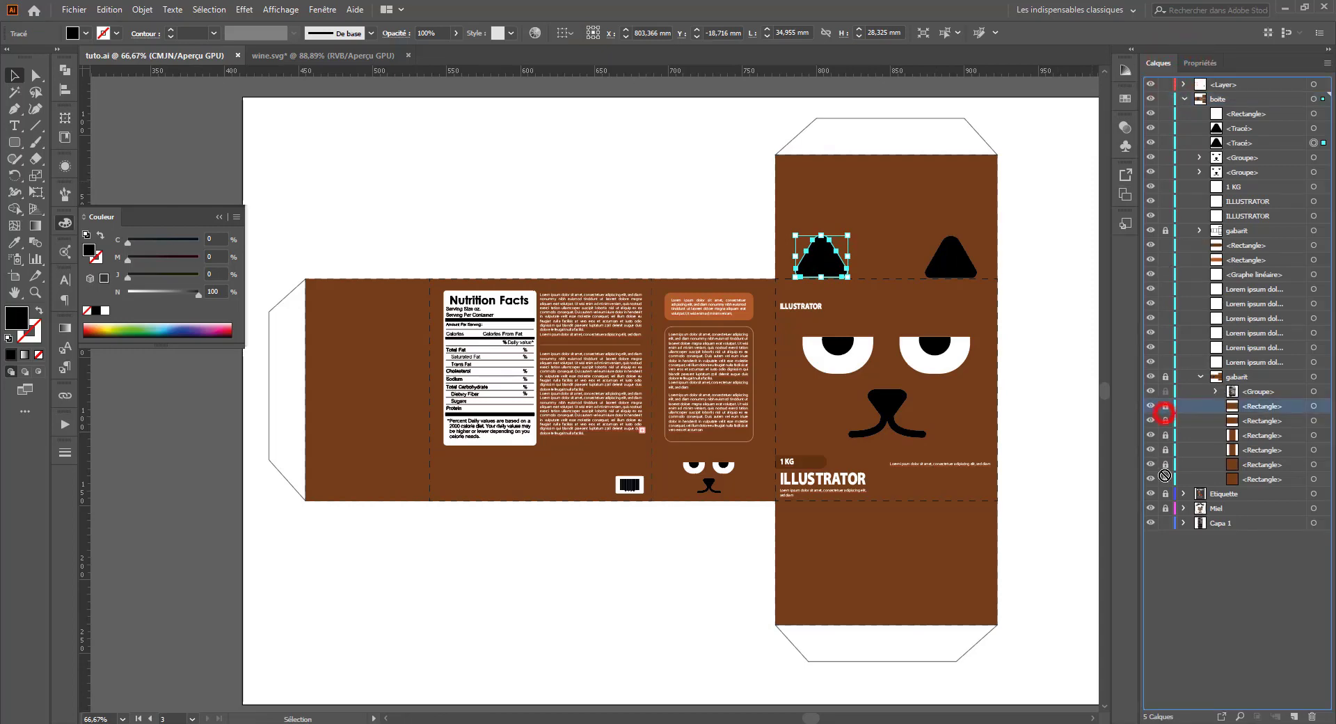
click(1048, 217)
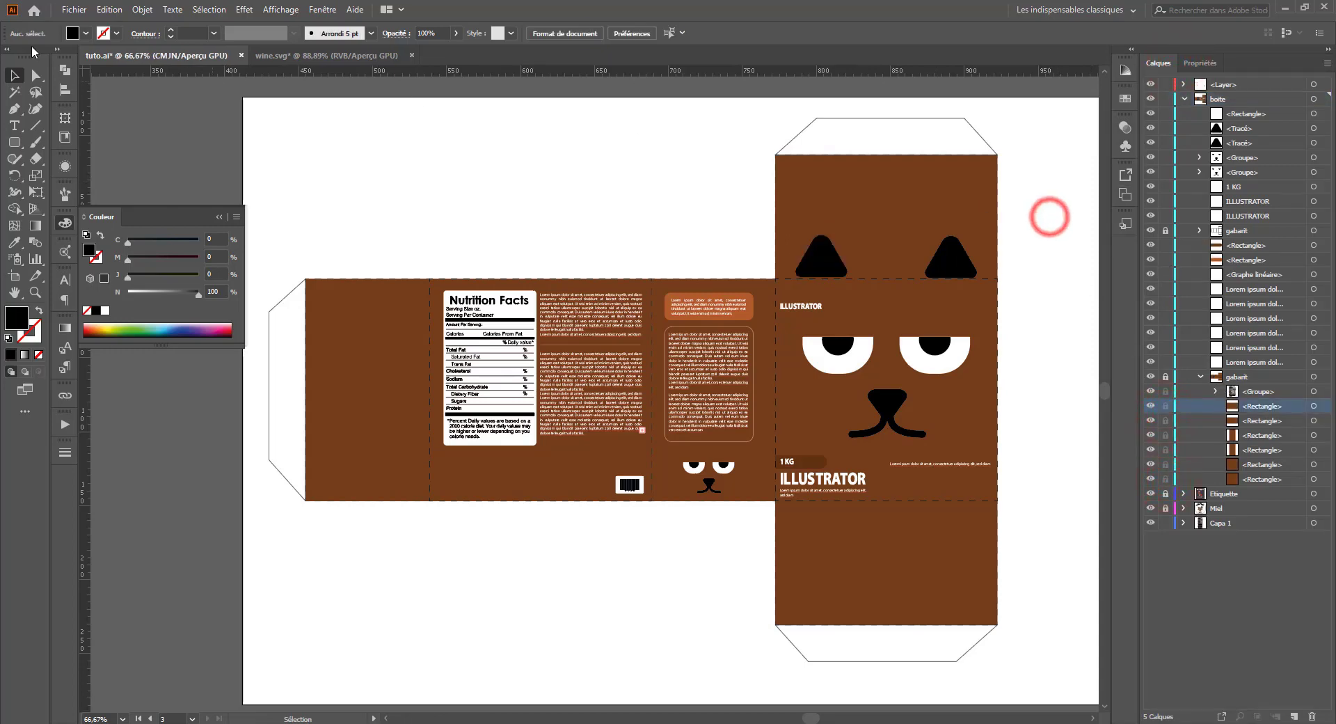
Step: Ungroup the gabarit group of brown panels so that each box face can be selected separately
click(14, 74)
click(819, 262)
shift+click(936, 256)
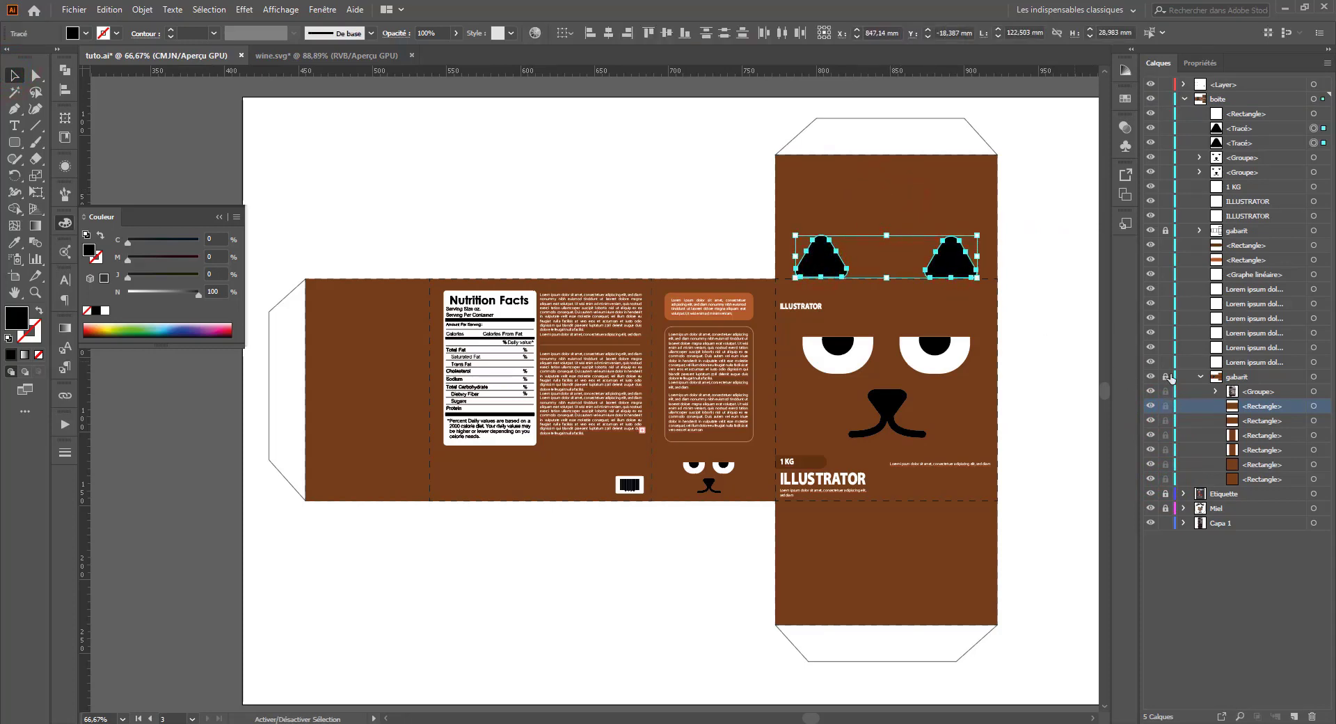
shift+click(863, 187)
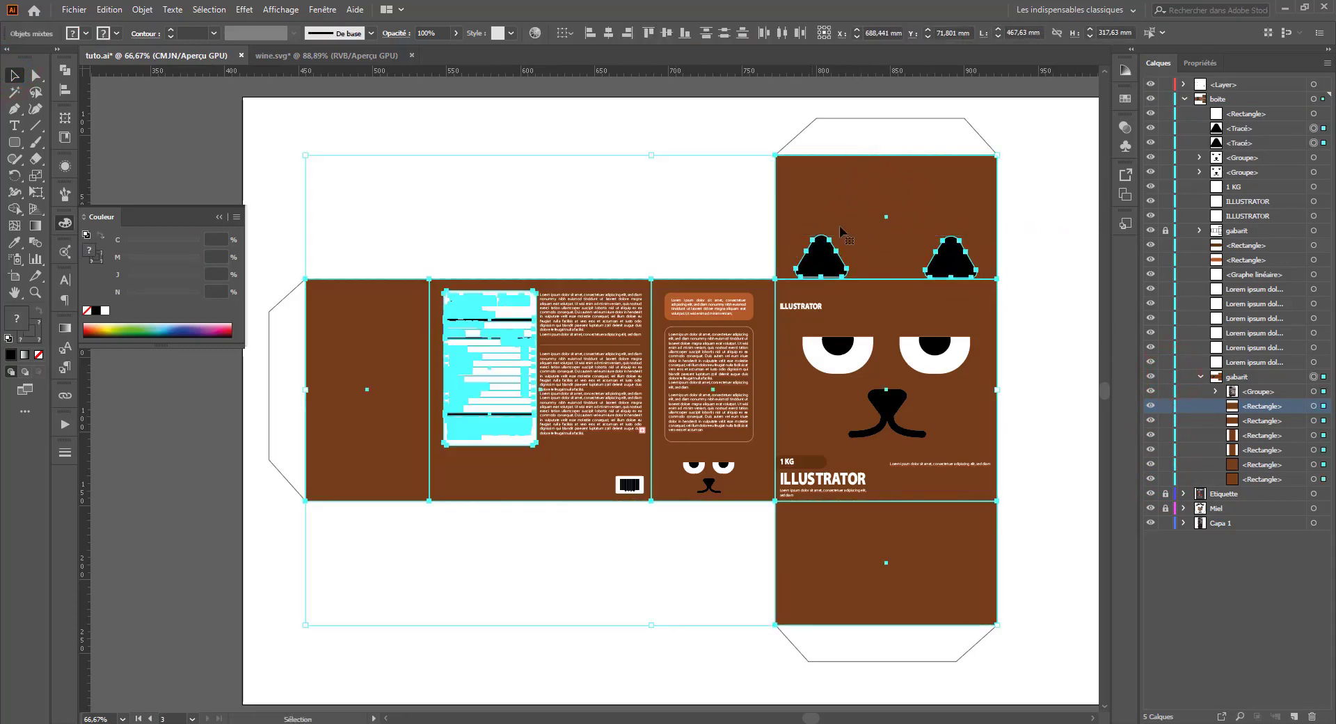
right_click(879, 227)
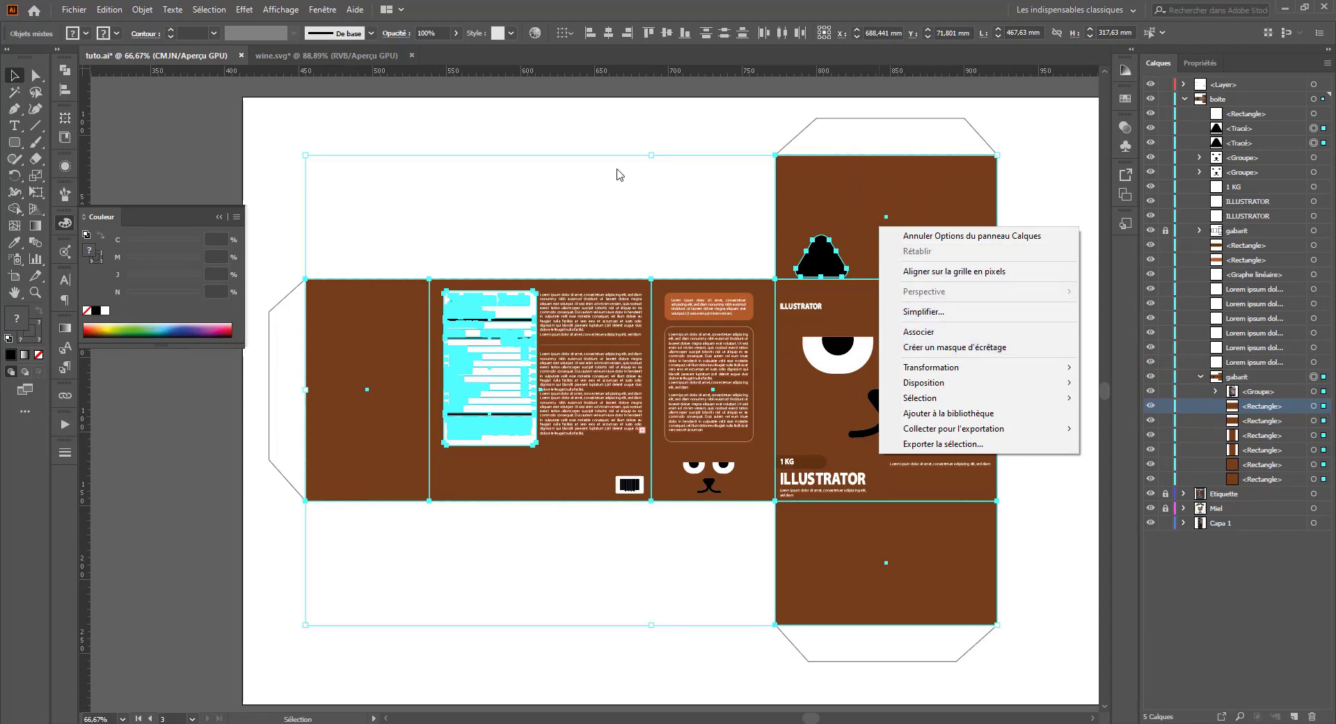
click(614, 164)
click(615, 164)
right_click(865, 193)
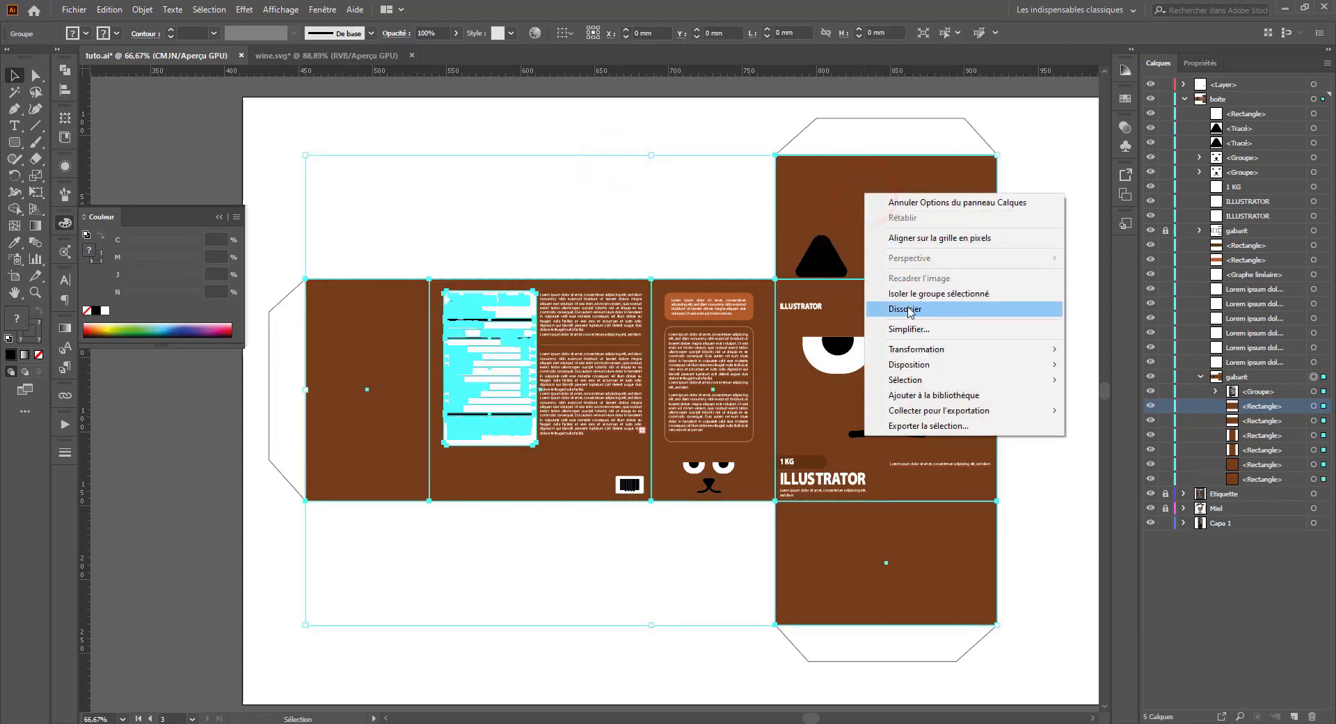
click(908, 308)
click(641, 197)
Step: Add the upper brown panel together with both black ears to the pack library as a graphic
click(915, 237)
shift+click(962, 262)
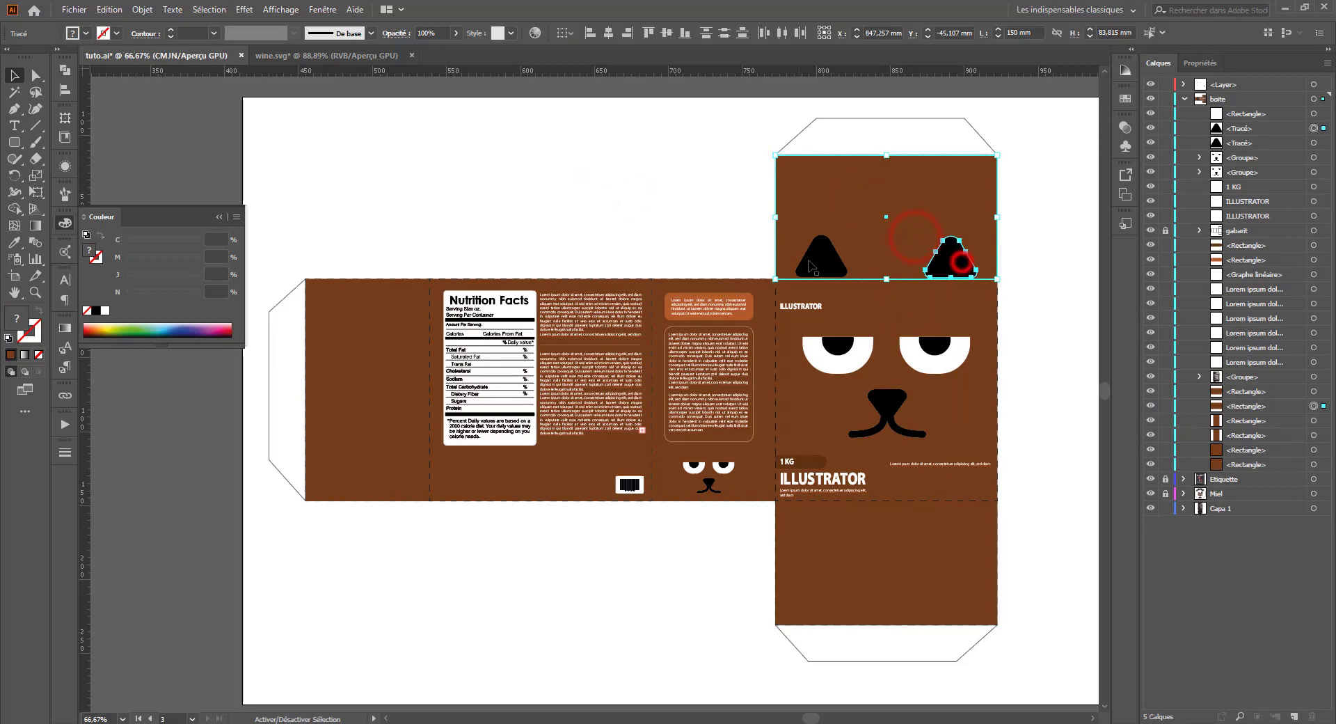
shift+click(810, 263)
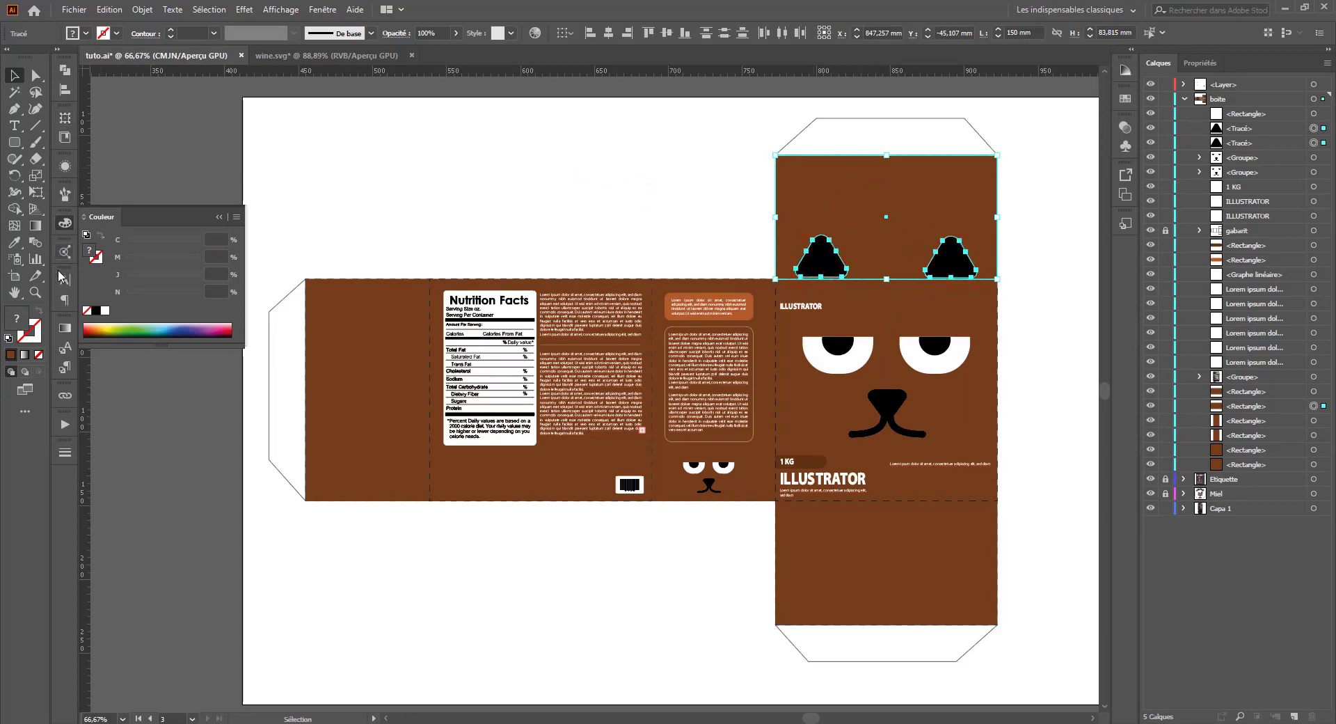
click(63, 138)
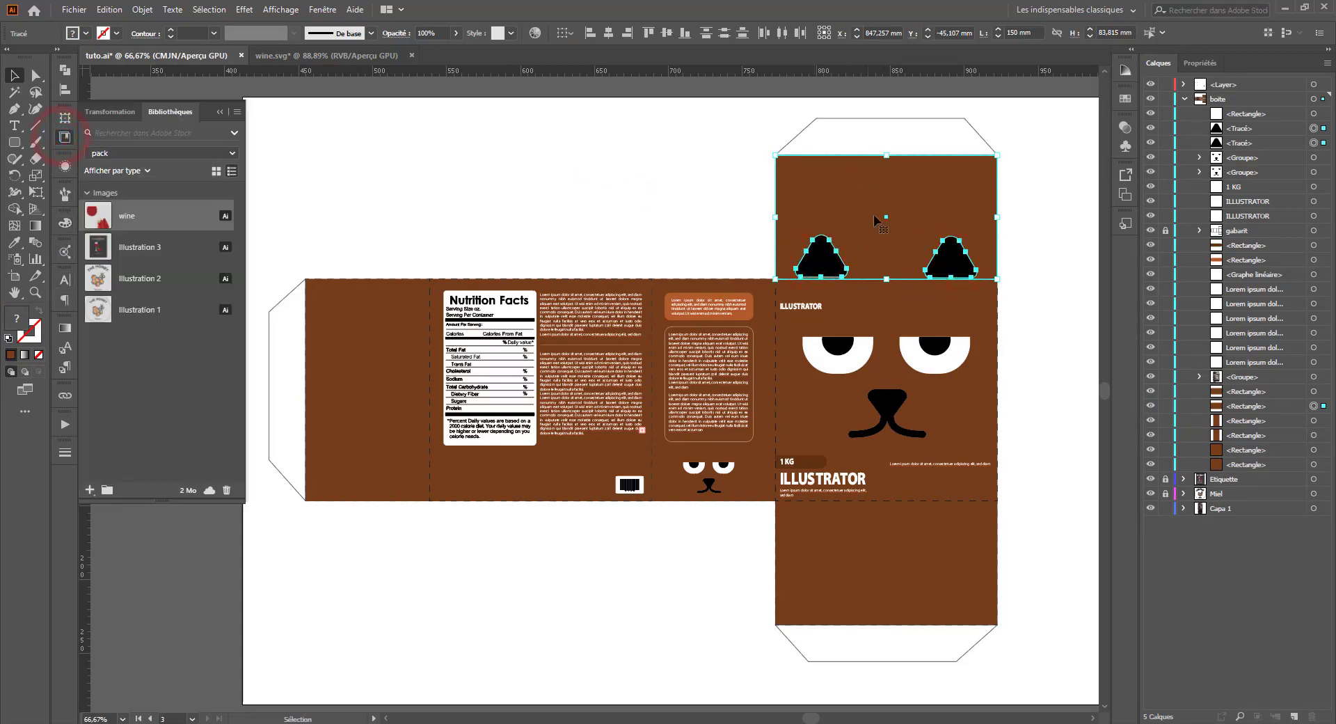
drag(875, 220, 174, 376)
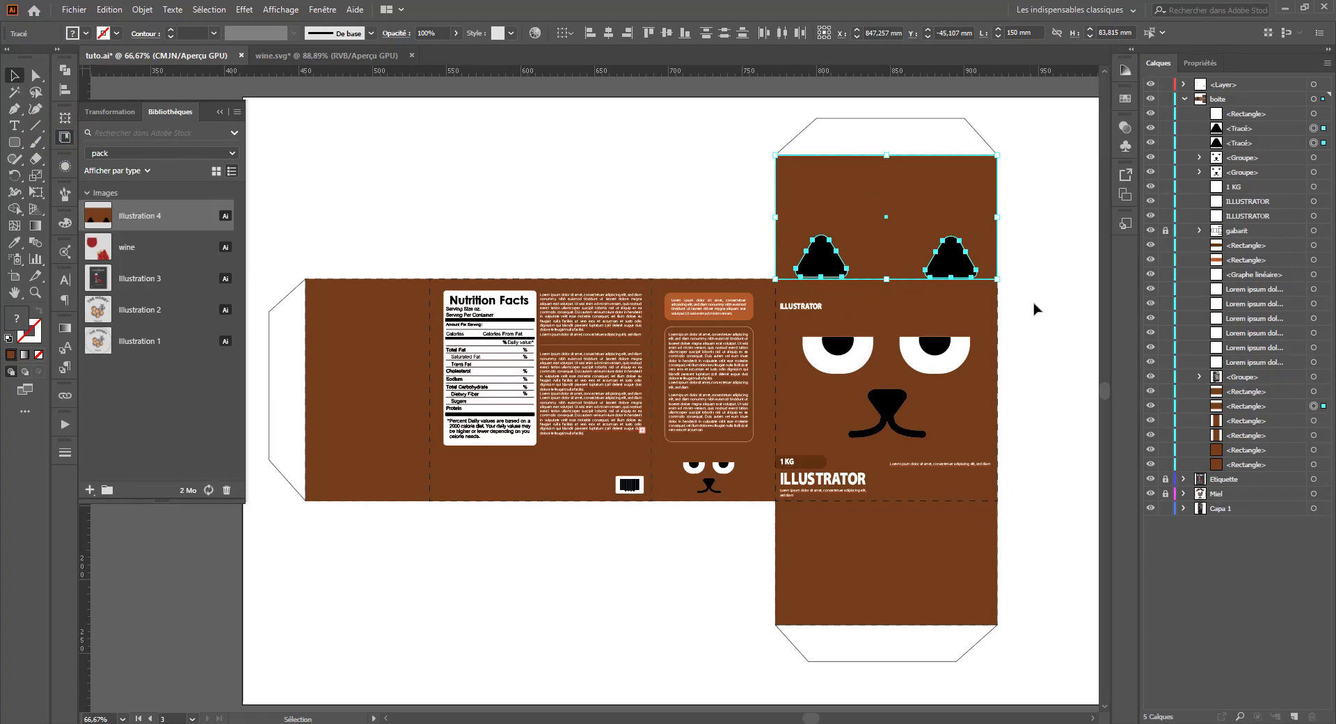
Step: Add the front face artwork and the adjoining text side panel artwork to the pack library as two separate graphics
drag(1028, 295, 789, 492)
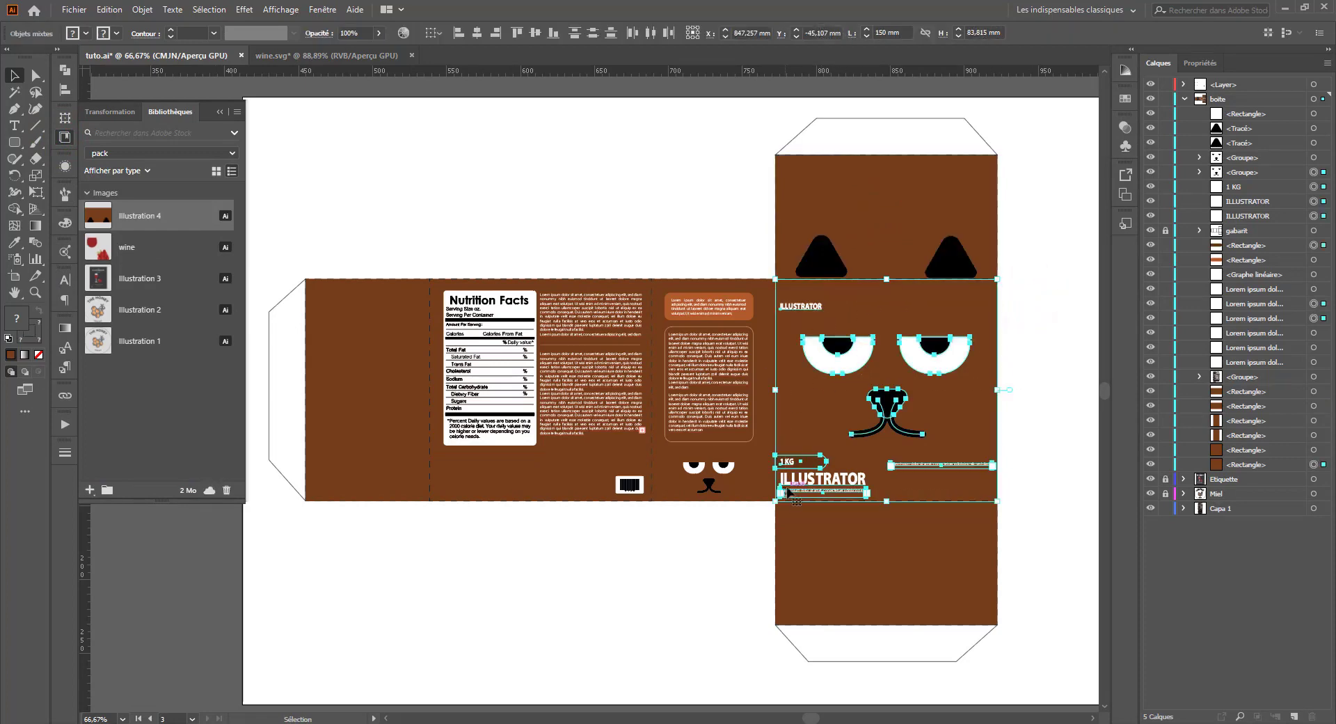
drag(923, 306, 153, 306)
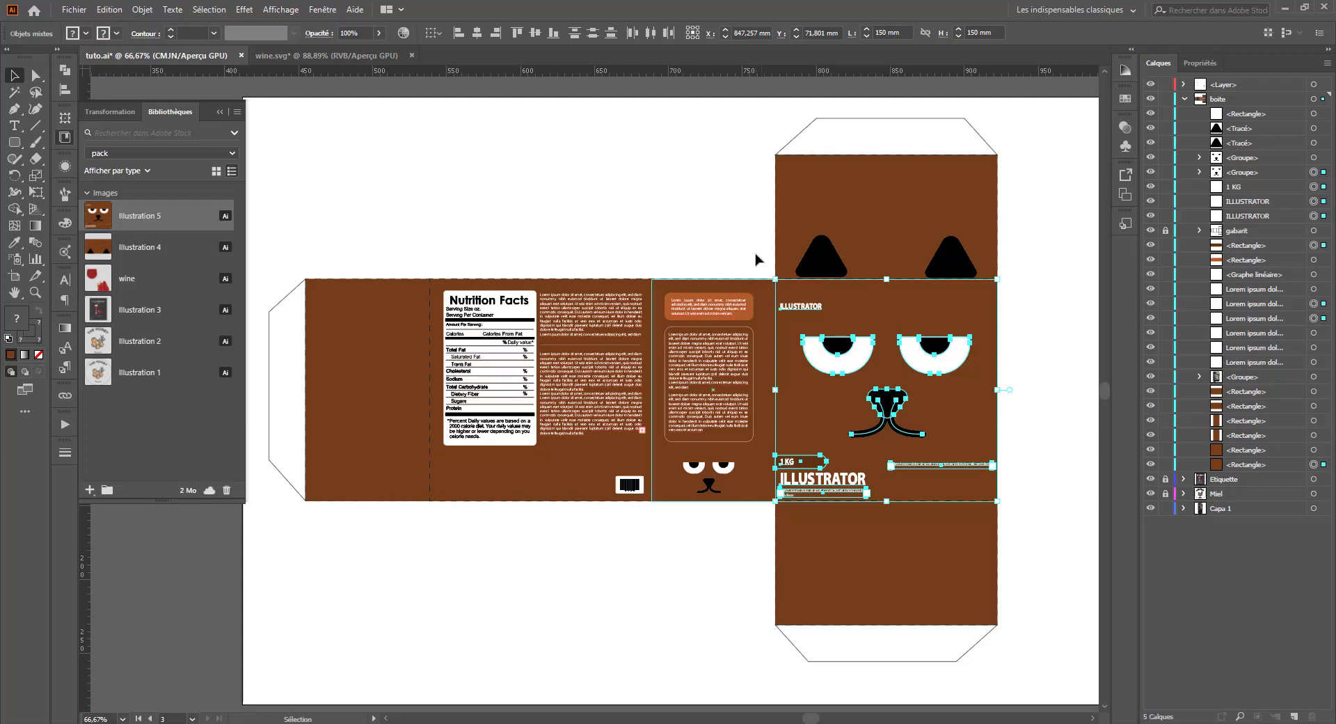
drag(755, 257, 669, 504)
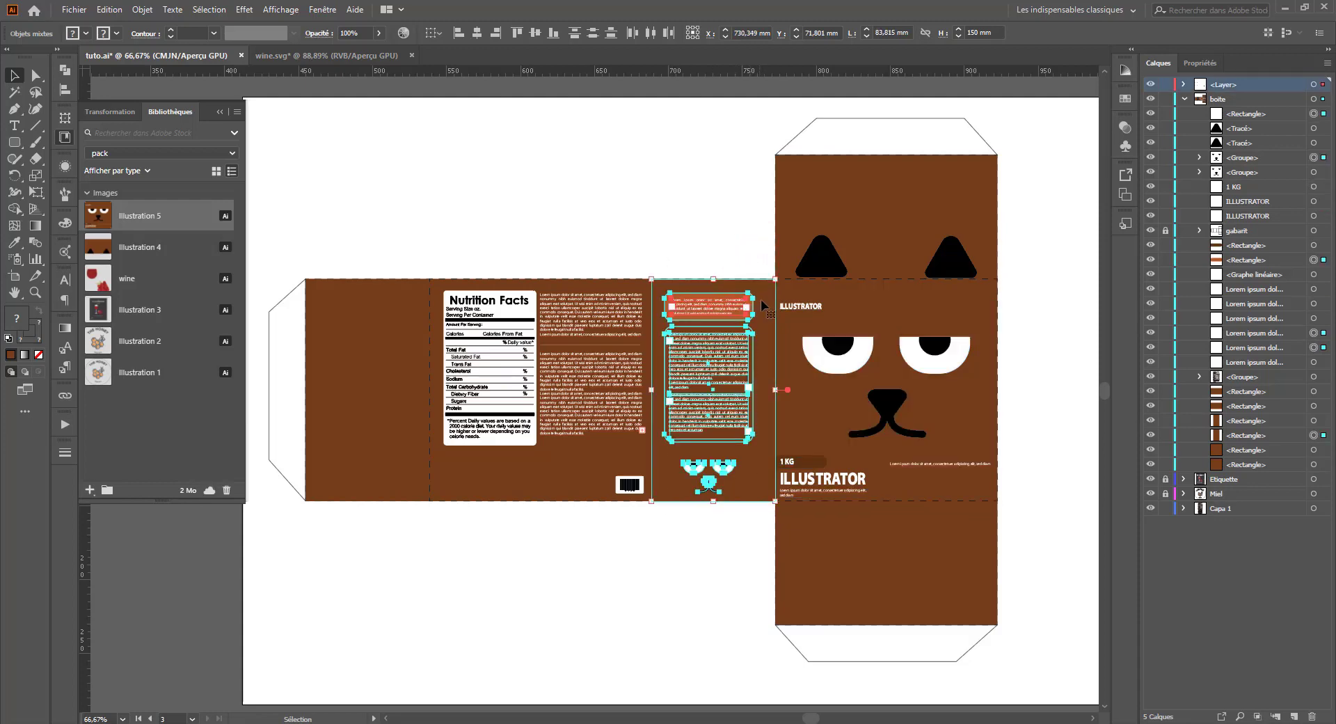
drag(764, 305, 139, 313)
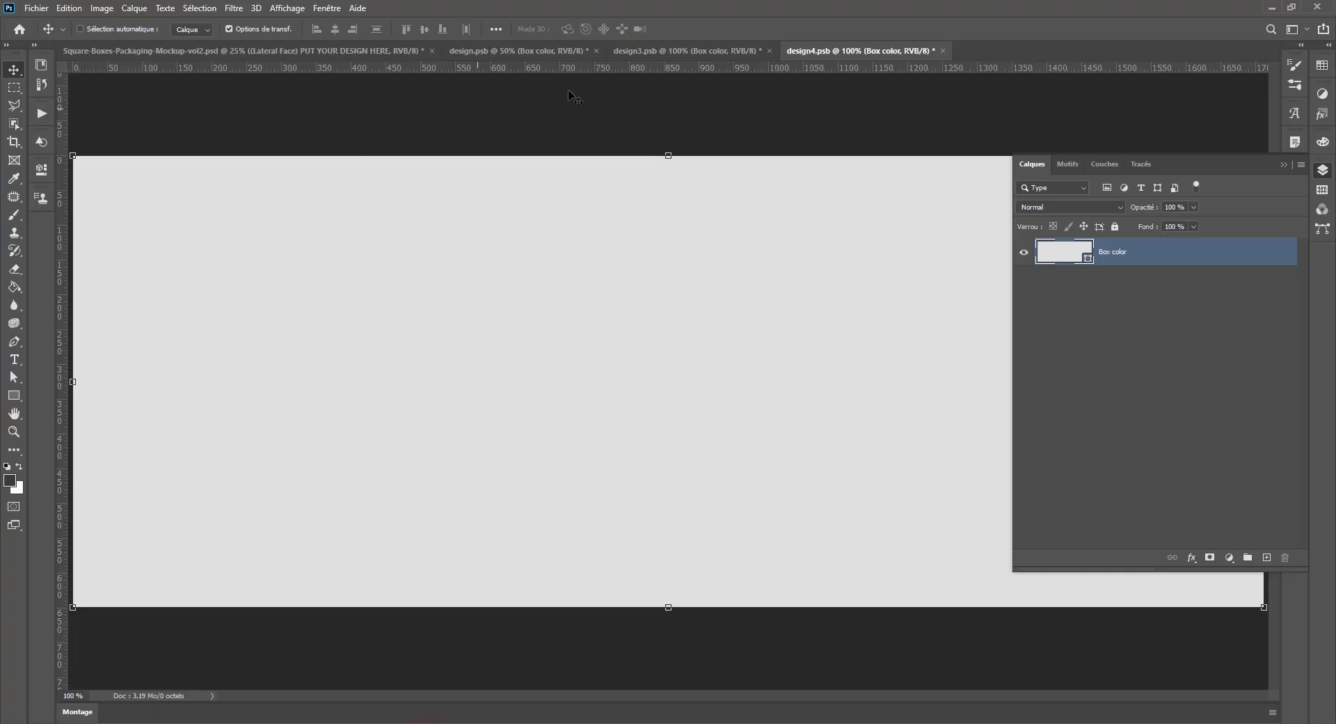
Step: Switch to Photoshop, place the Illustration 5 face artwork in design.psb scaled to 100.19% to cover the canvas, then save and close it
click(515, 51)
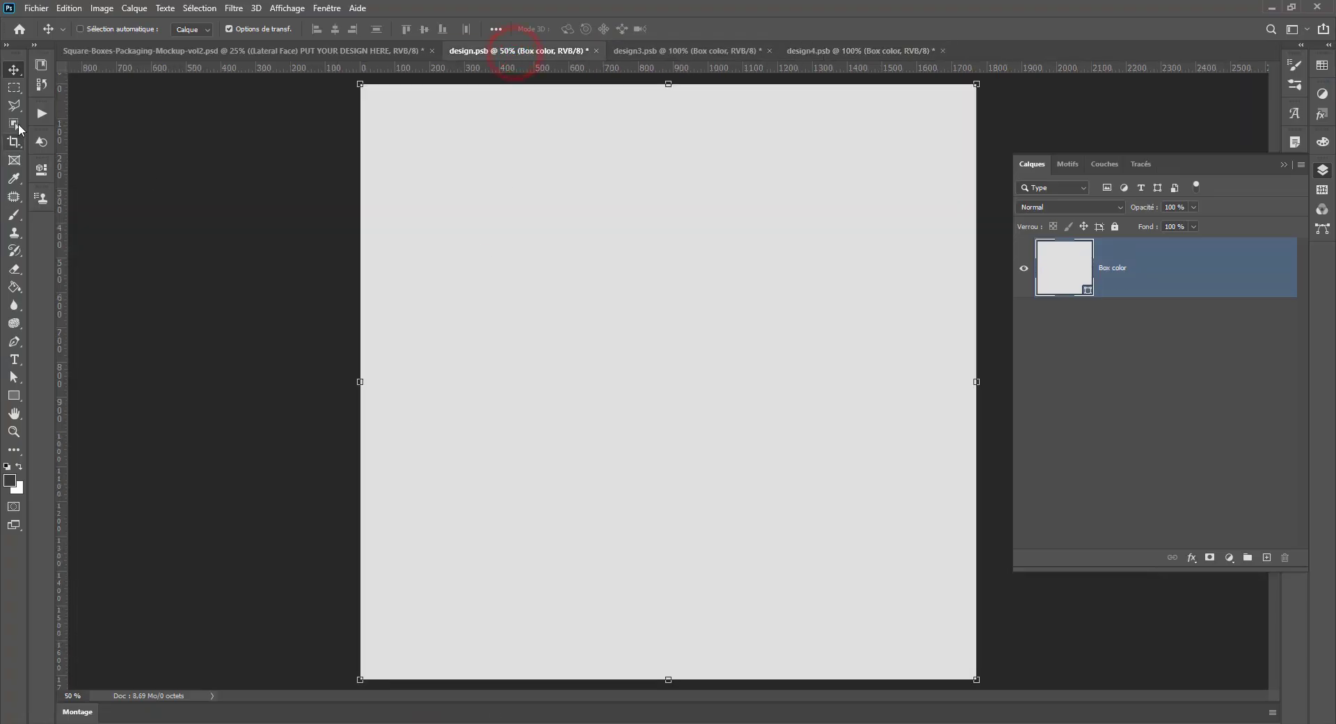
click(40, 67)
drag(198, 191, 555, 281)
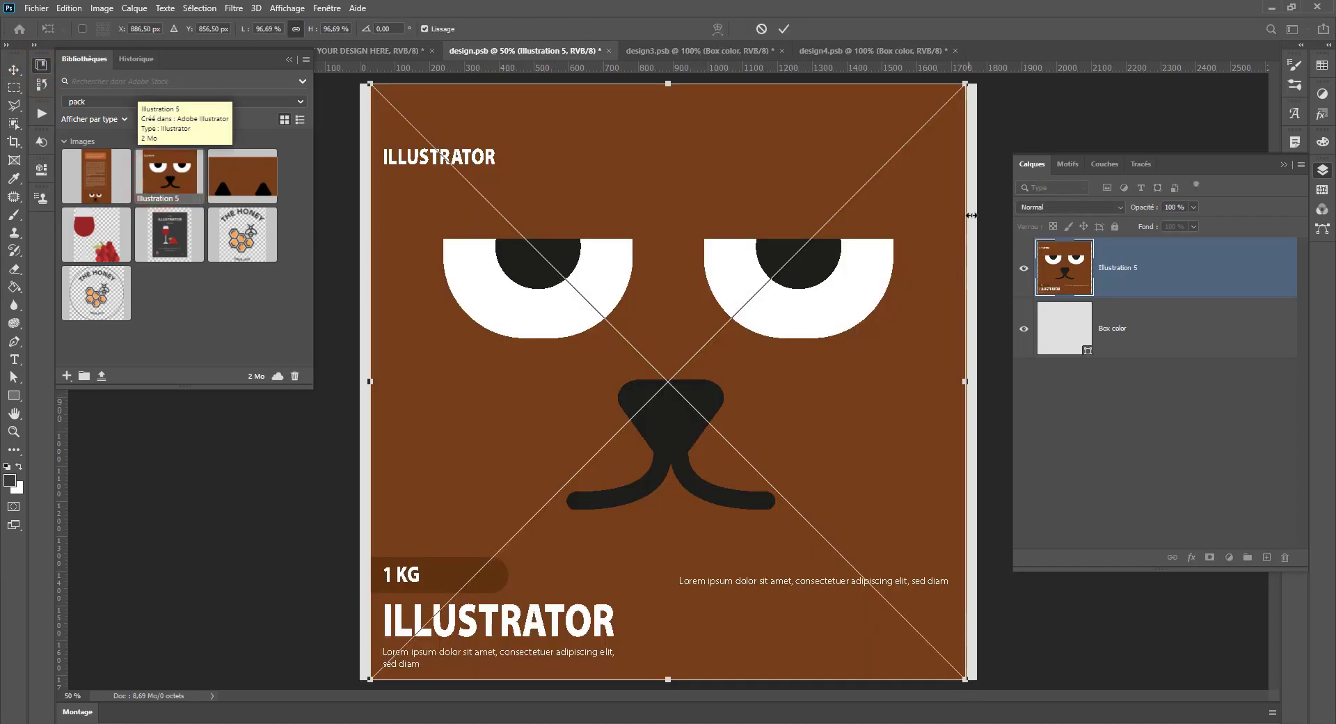
drag(964, 83, 976, 73)
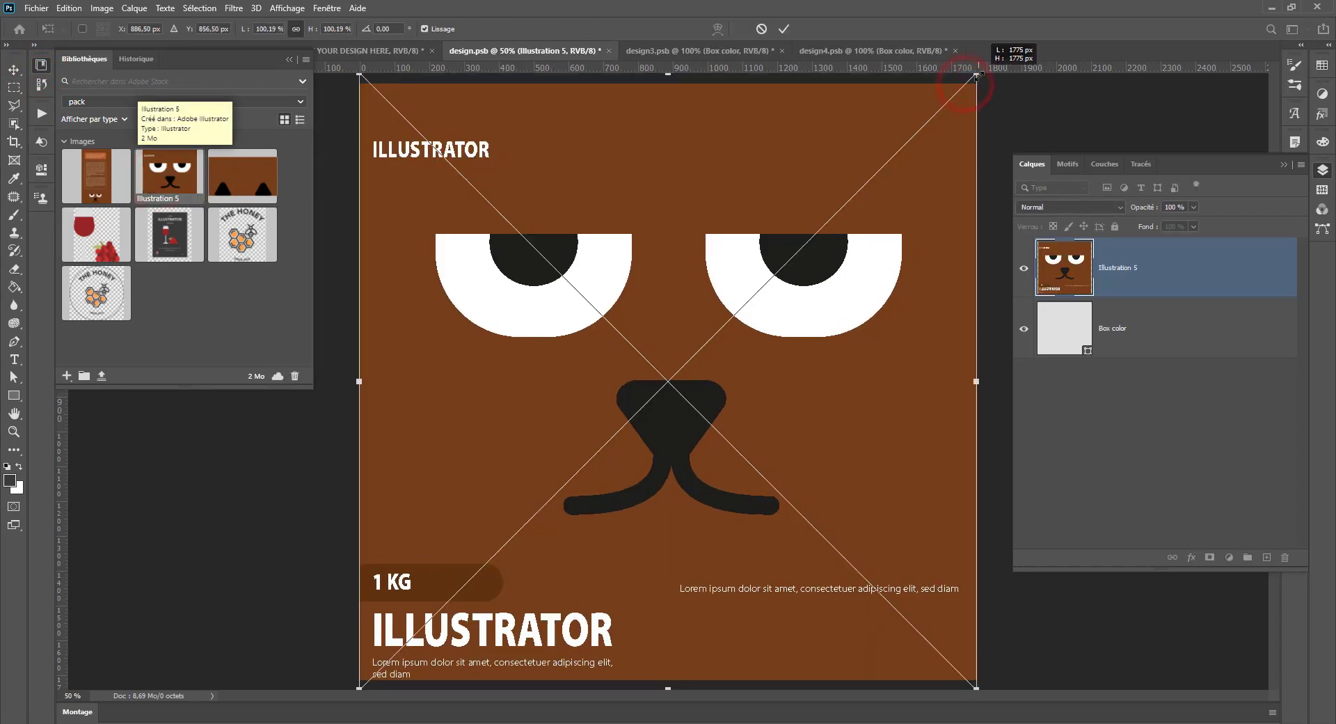
drag(917, 232, 918, 219)
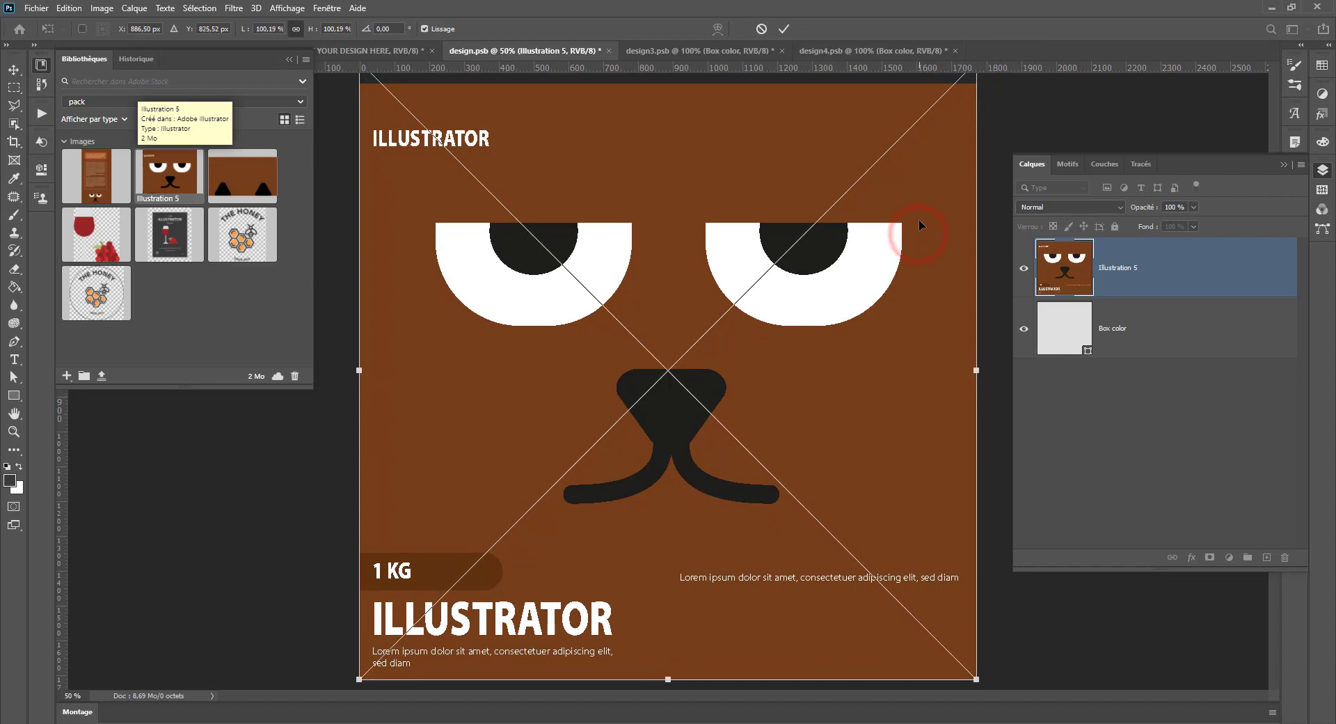
key(Return)
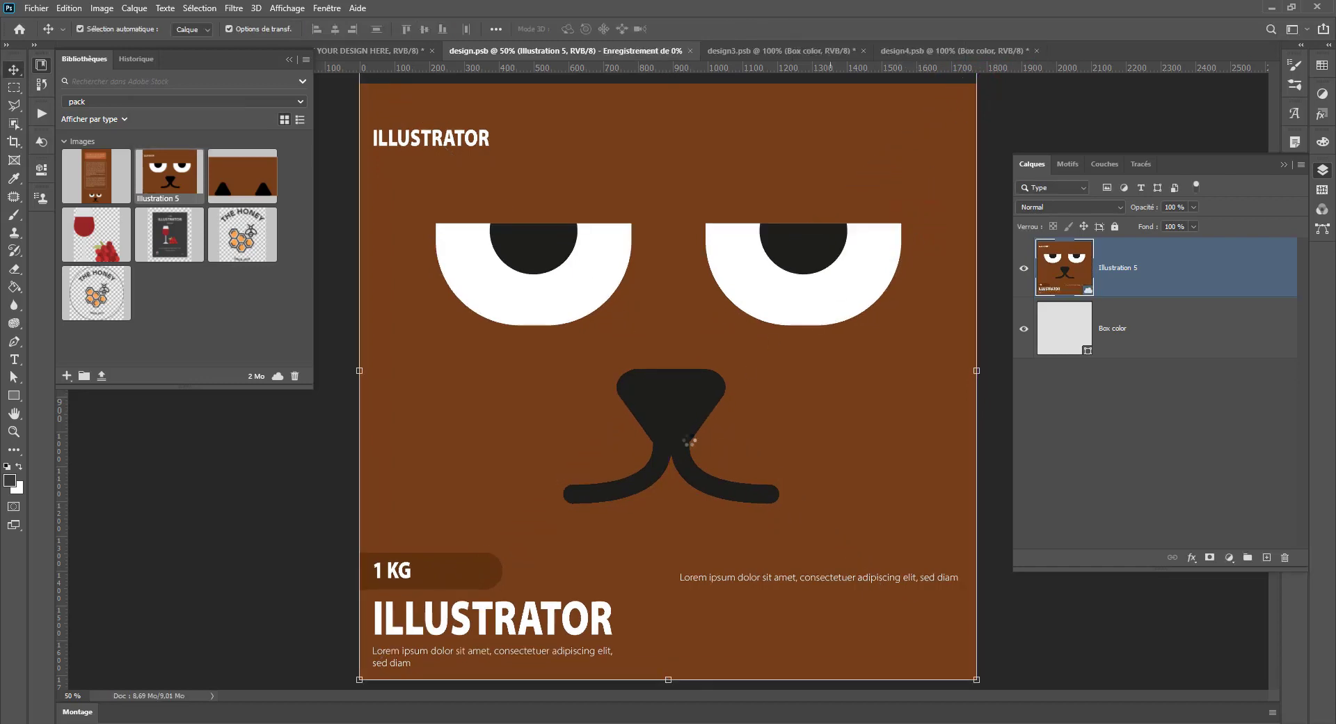
click(603, 50)
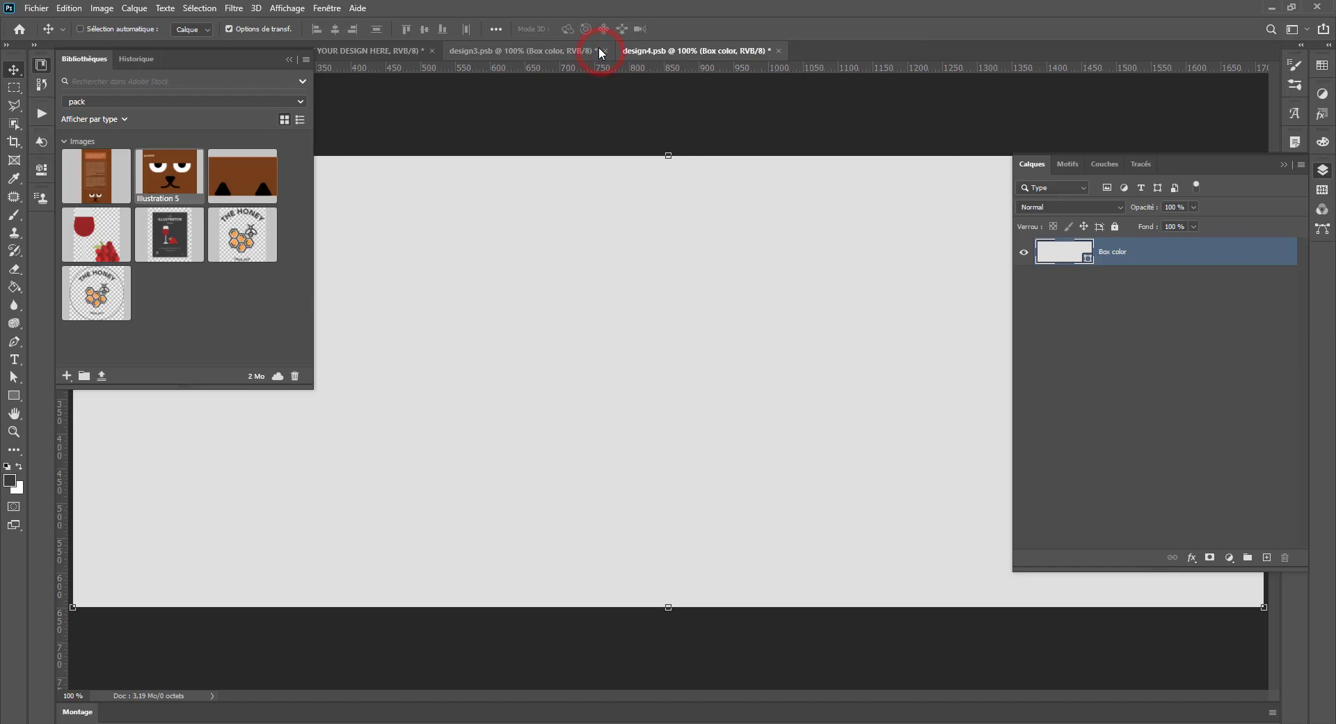
Step: Return to the mockup, compare Box 1's two Lateral Face layers, and open the upper one's smart object
click(569, 46)
key(ctrl+minus)
key(ctrl+minus)
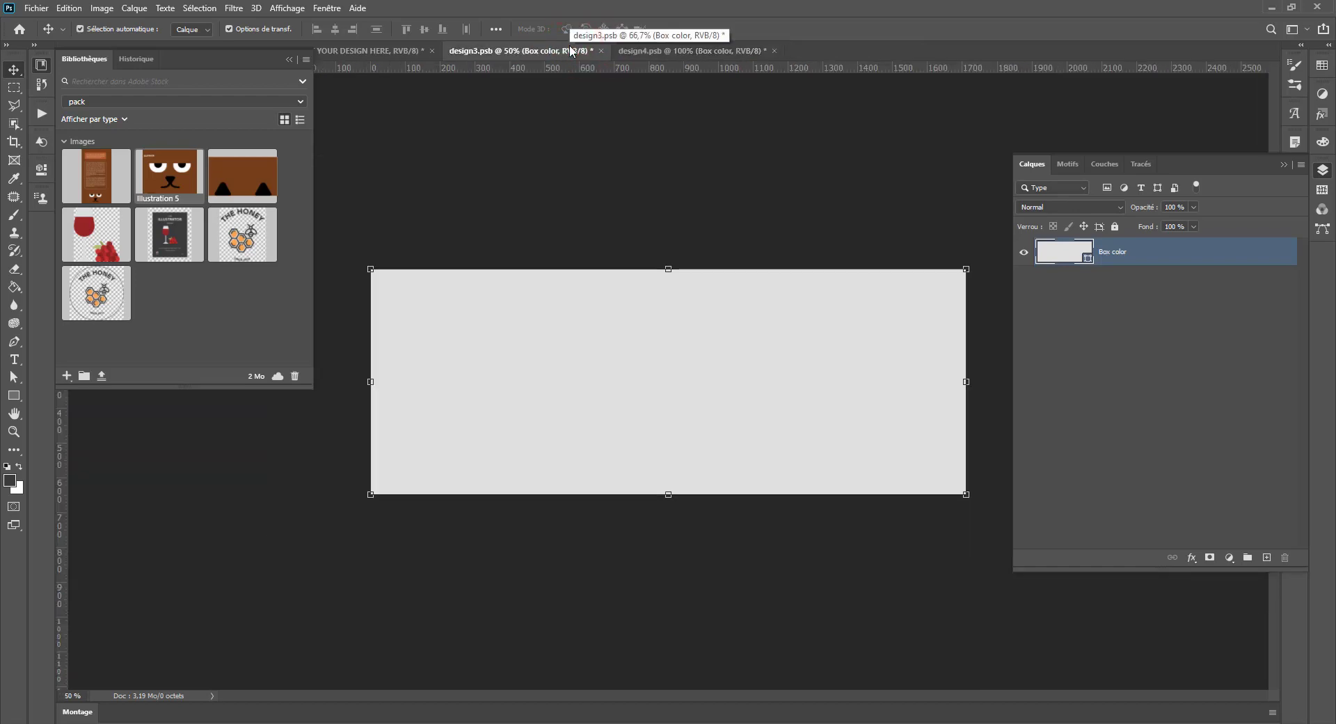
click(377, 53)
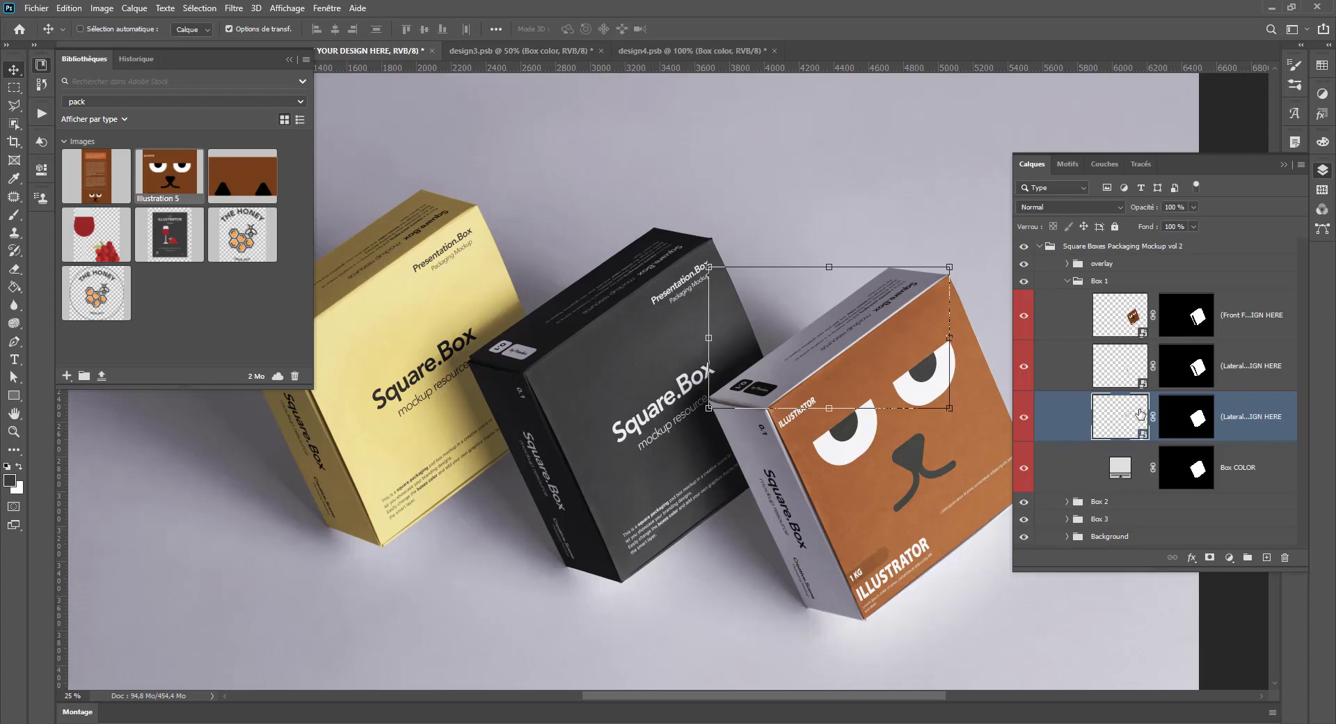
click(1267, 376)
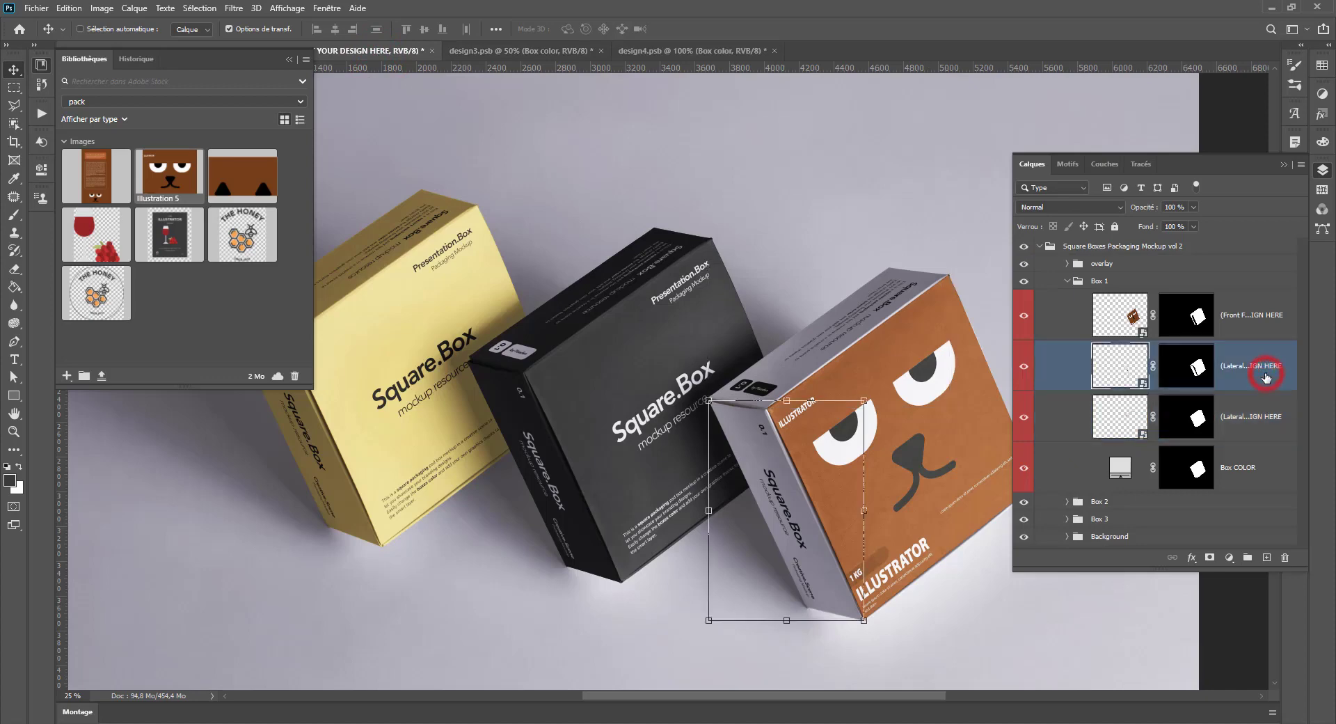
click(1239, 418)
click(1258, 367)
double_click(1261, 367)
double_click(1118, 367)
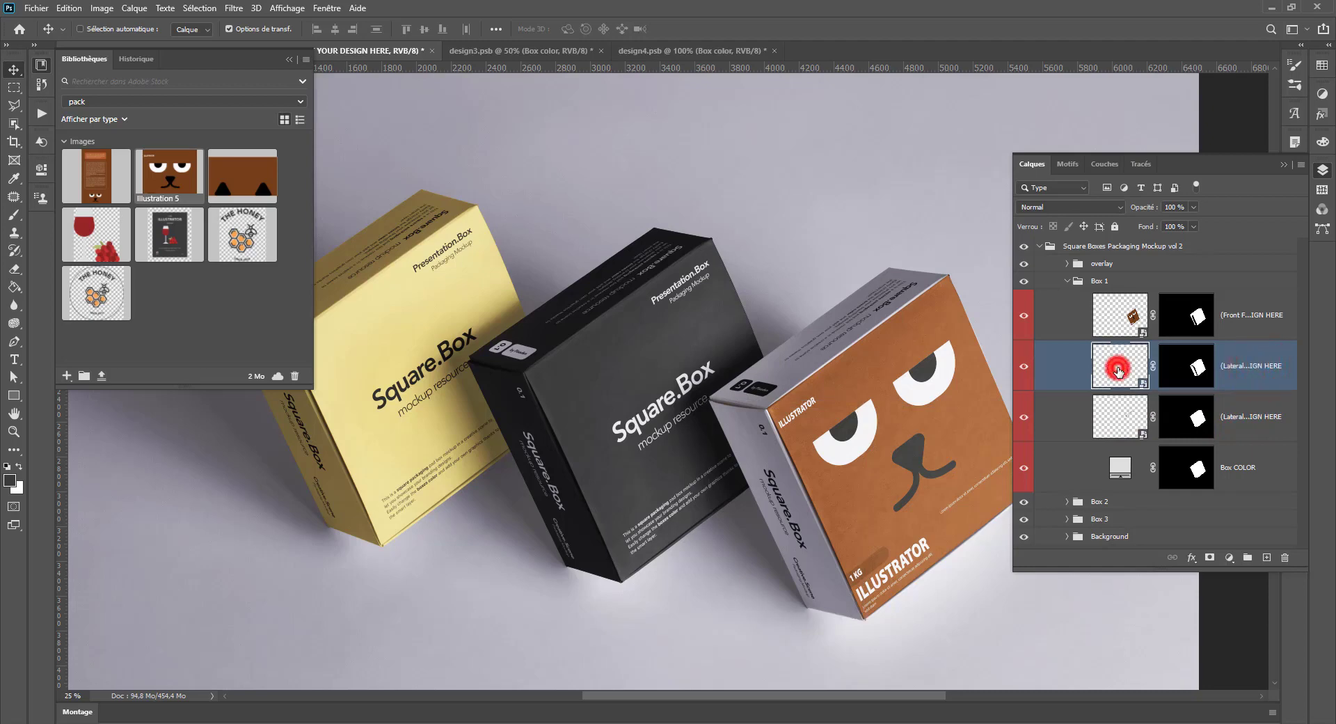
Step: Place Illustration 4 in design3.psb, scaled to 97.16% to span the canvas width and moved up, then save and close it
drag(242, 175, 575, 367)
drag(869, 268, 966, 214)
mouse_move(906, 303)
mouse_down()
mouse_move(896, 271)
mouse_move(899, 292)
mouse_up()
key(ctrl+s)
click(609, 274)
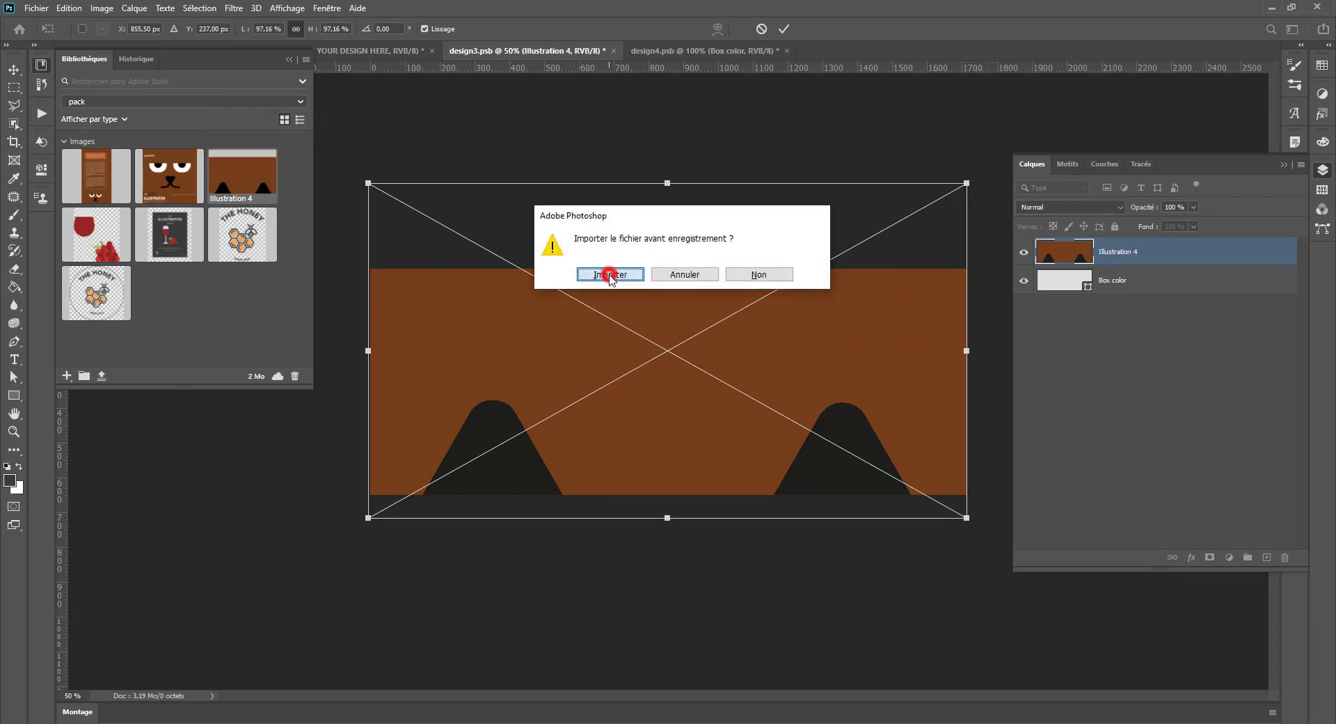
key(ctrl+w)
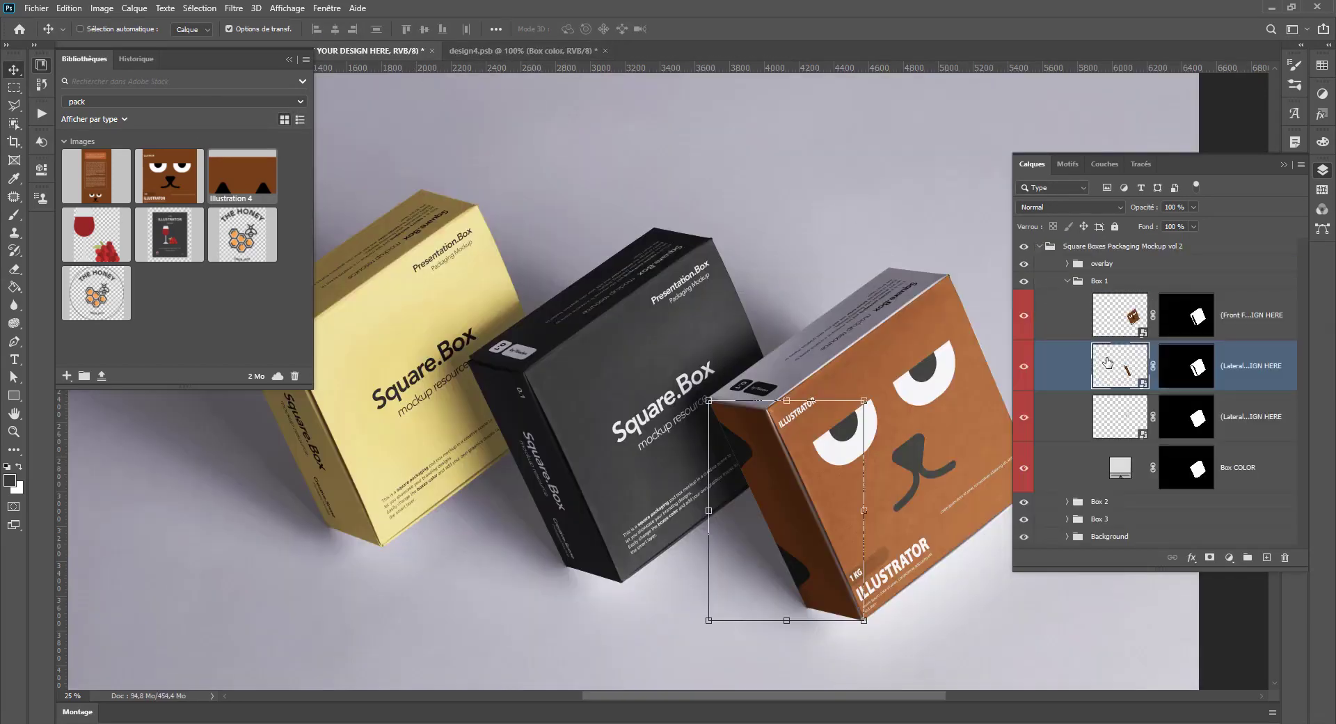
Step: Copy the ear artwork from design3.psb into Box 1's lower Lateral Face smart object, design4.psb, then save and close it
double_click(1108, 363)
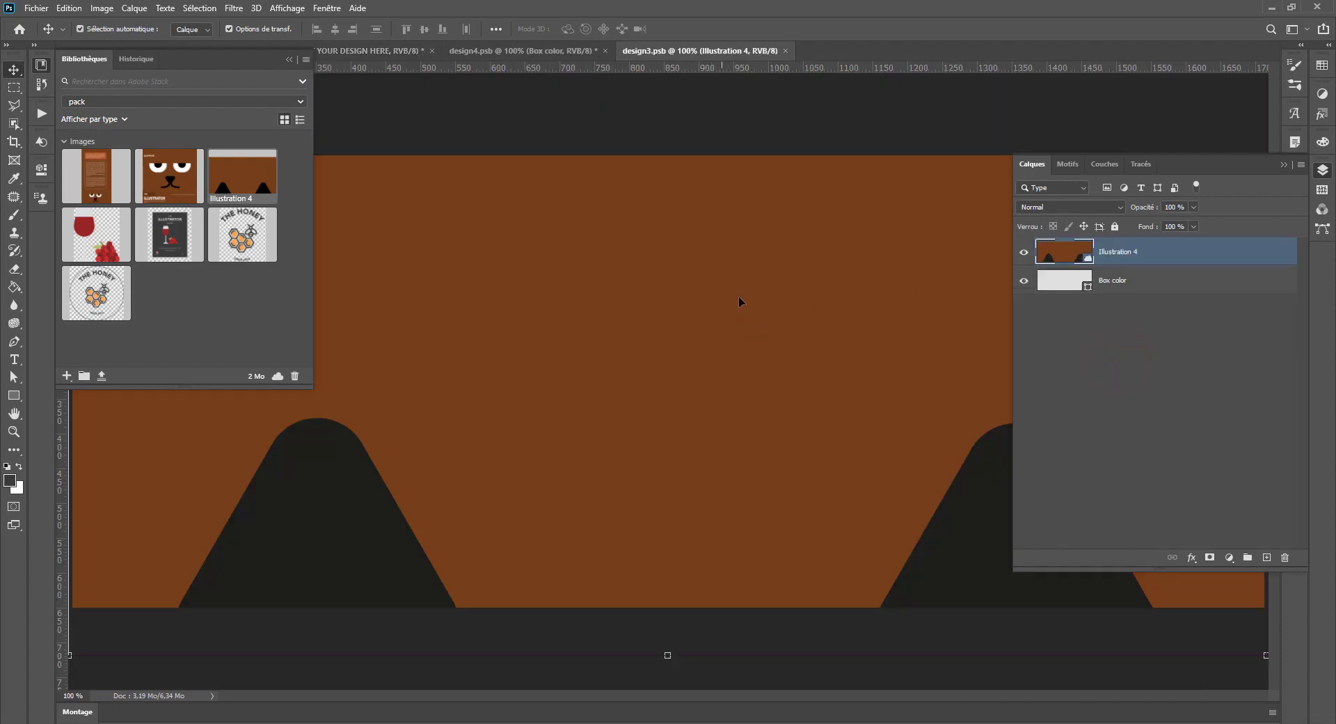
key(ctrl+a)
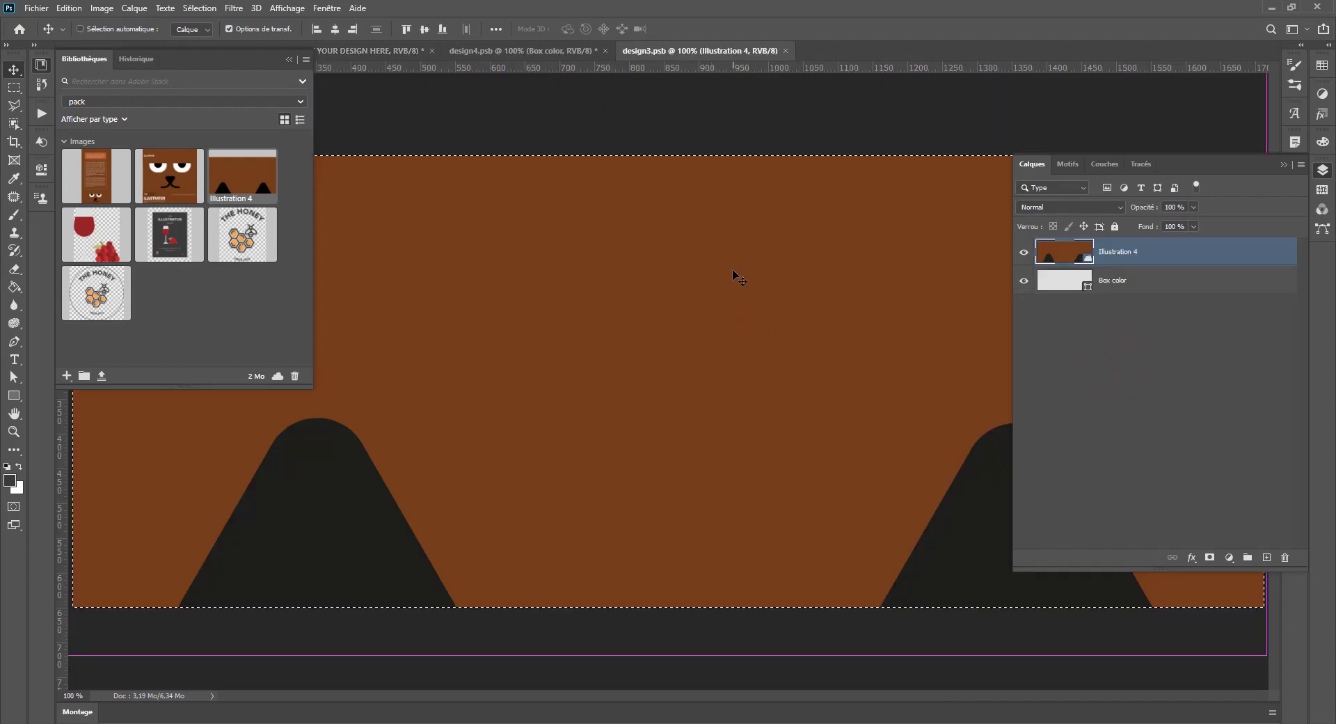
click(358, 50)
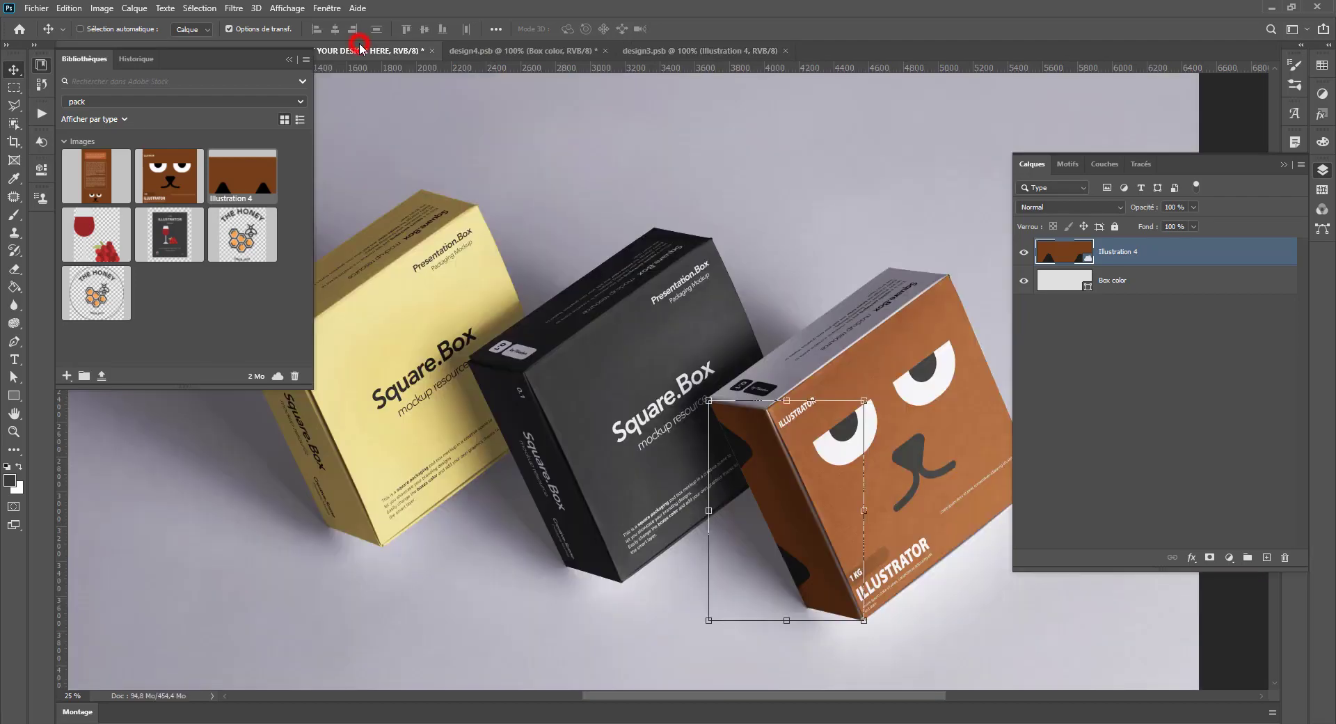
double_click(1115, 418)
key(ctrl+v)
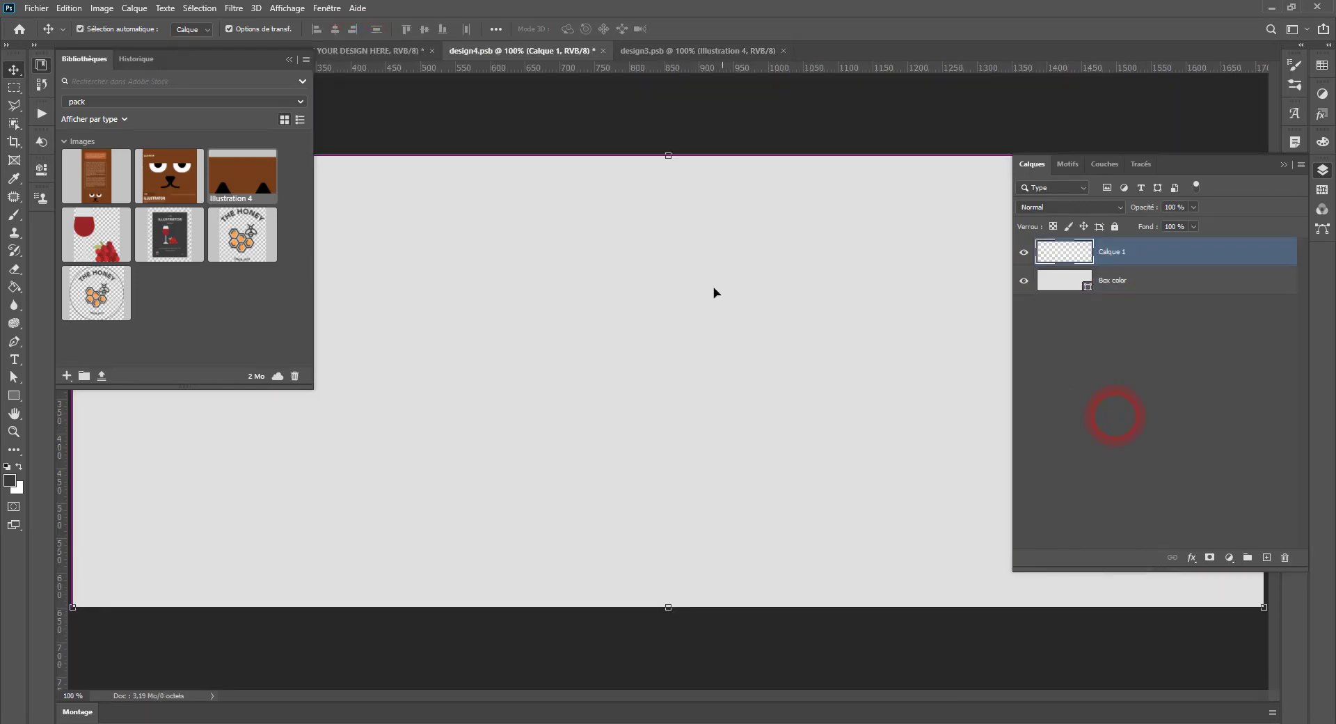
key(ctrl+s)
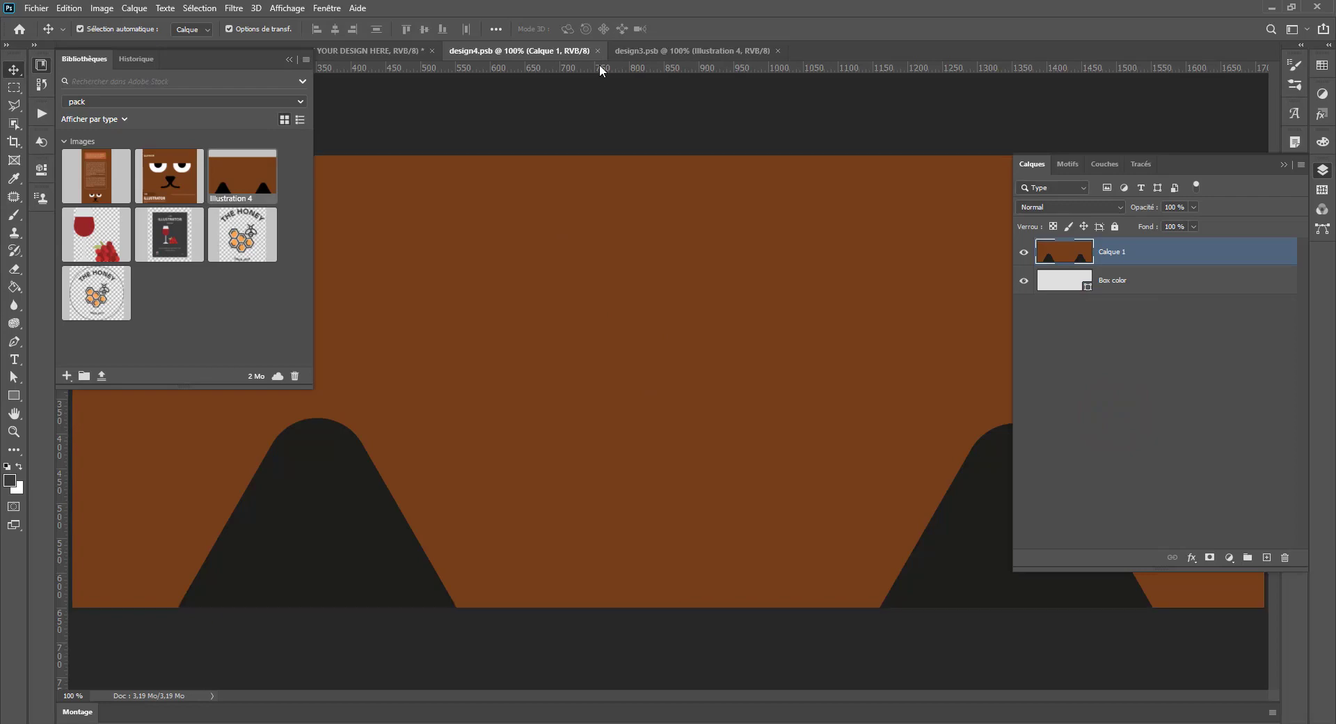
key(ctrl+w)
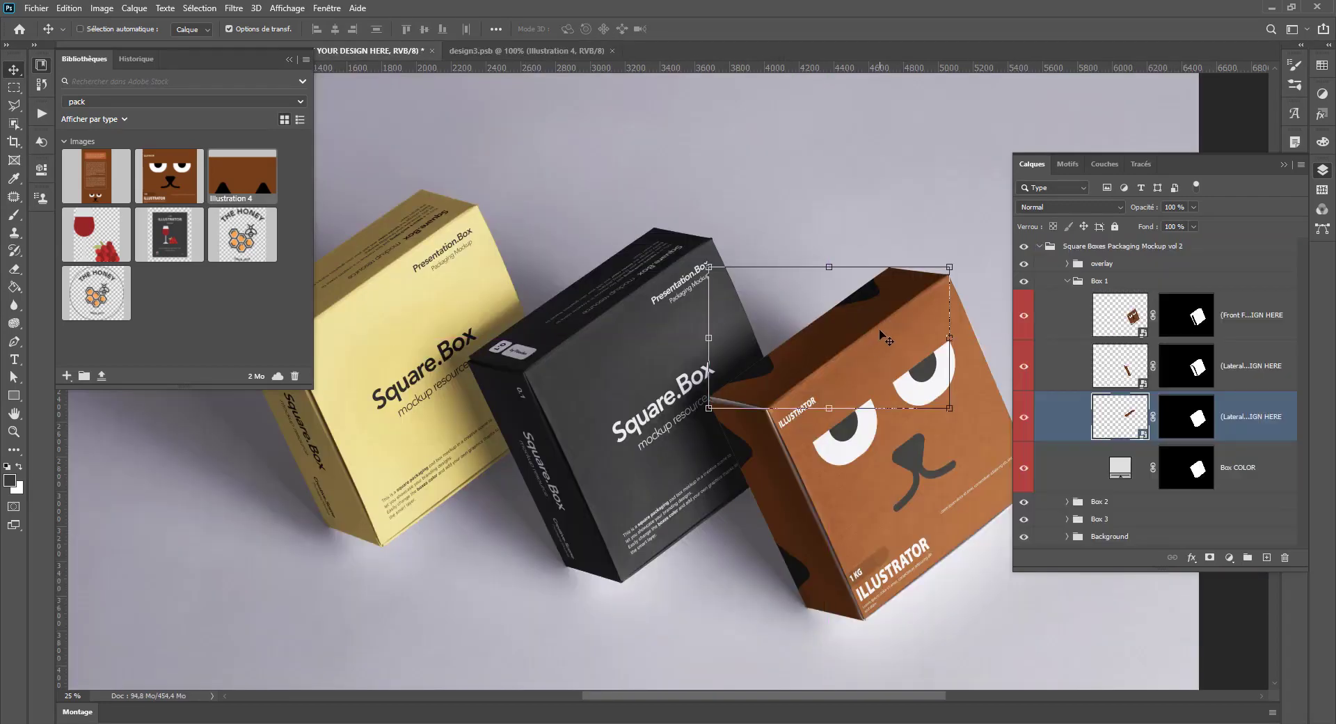
Step: Turn the ear artwork in the lower Lateral Face smart object of Box 1 upside down, then save and close it
double_click(1136, 420)
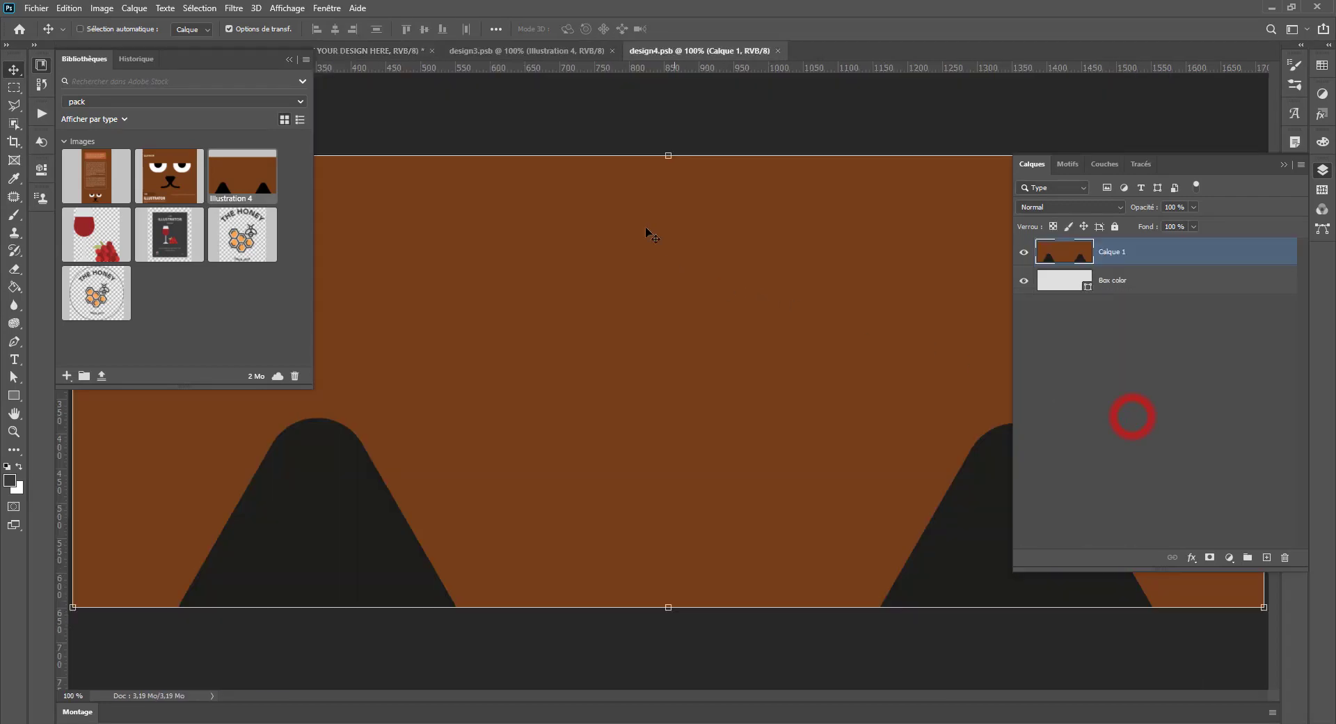
key(ctrl+0)
drag(424, 289, 806, 476)
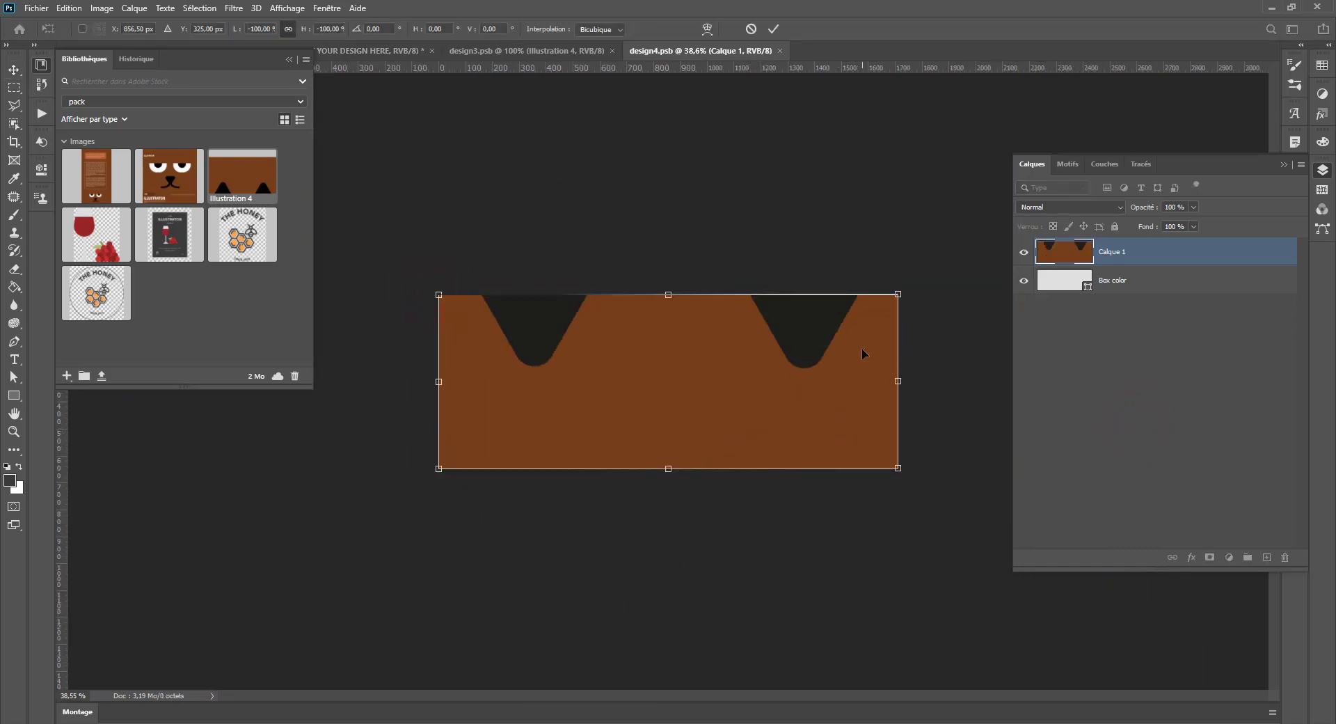
key(v)
click(588, 278)
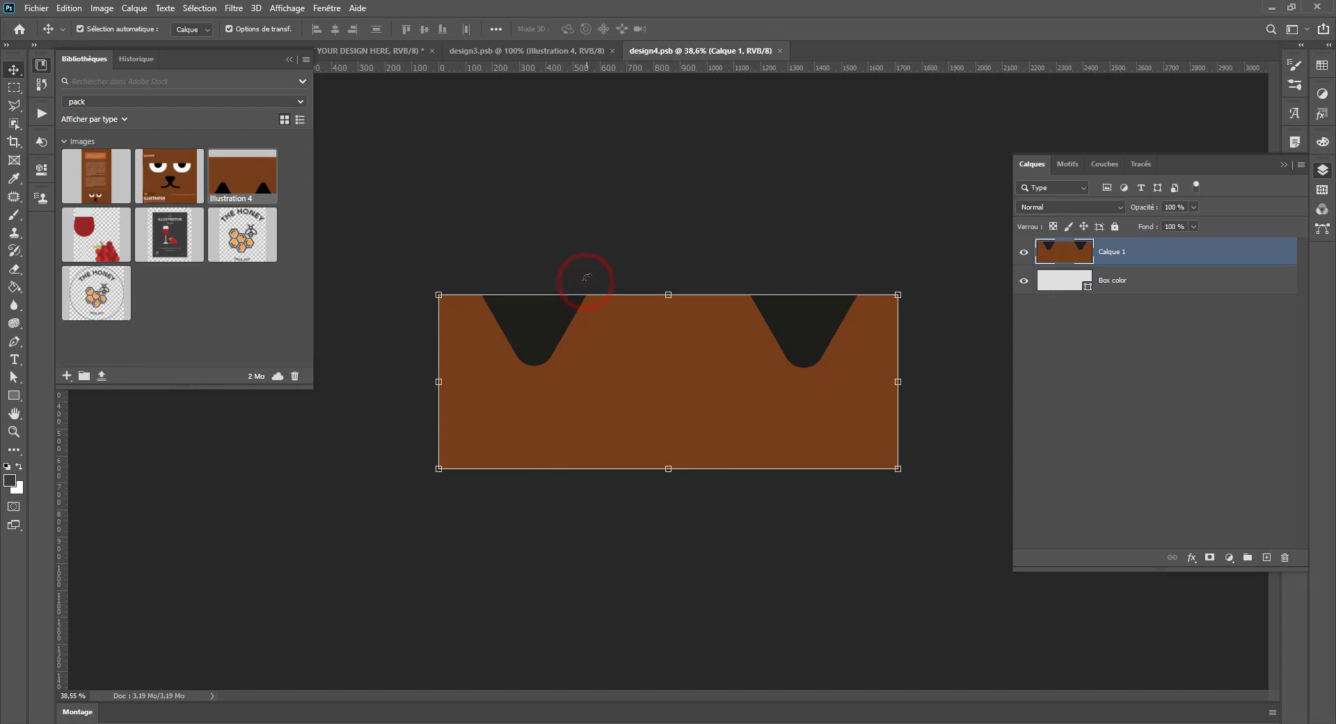
key(ctrl+s)
key(ctrl+w)
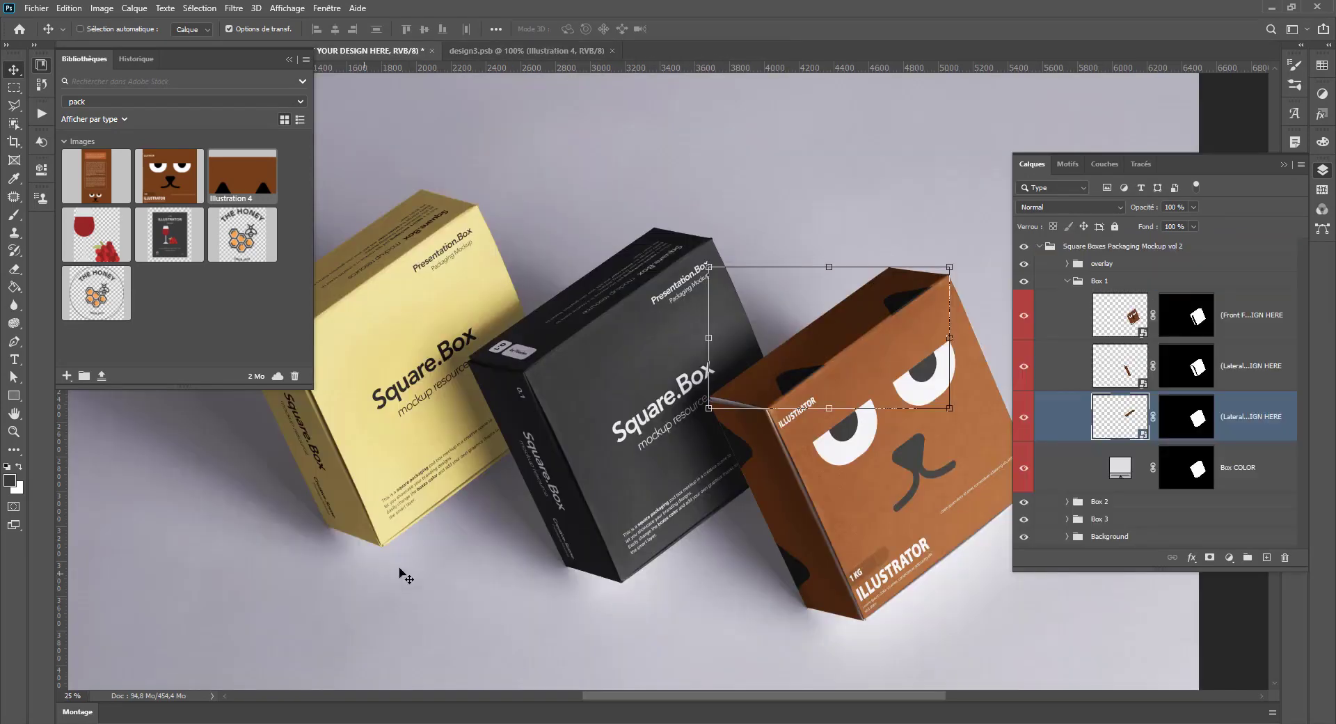
Step: Replace Illustration 4 with Illustration 6 from the pack library in design3.psb, Box 1's upper Lateral Face smart object
double_click(1127, 378)
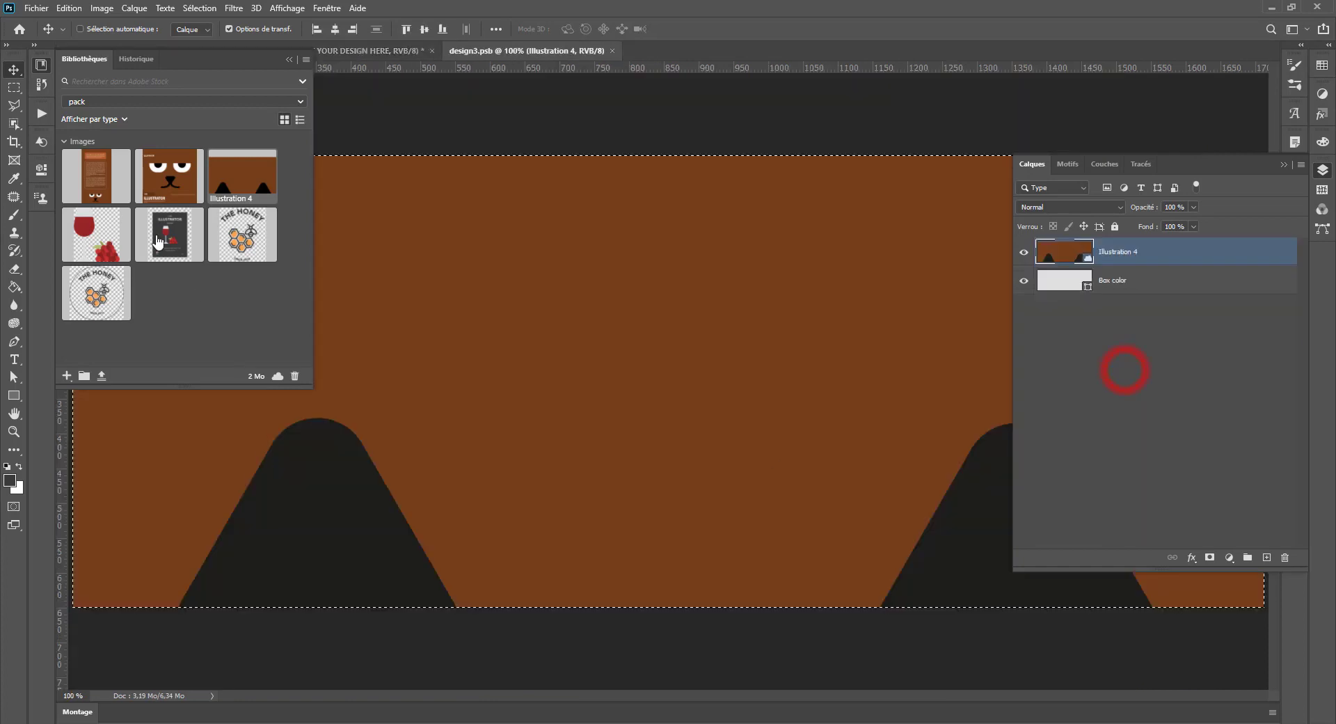
click(1284, 557)
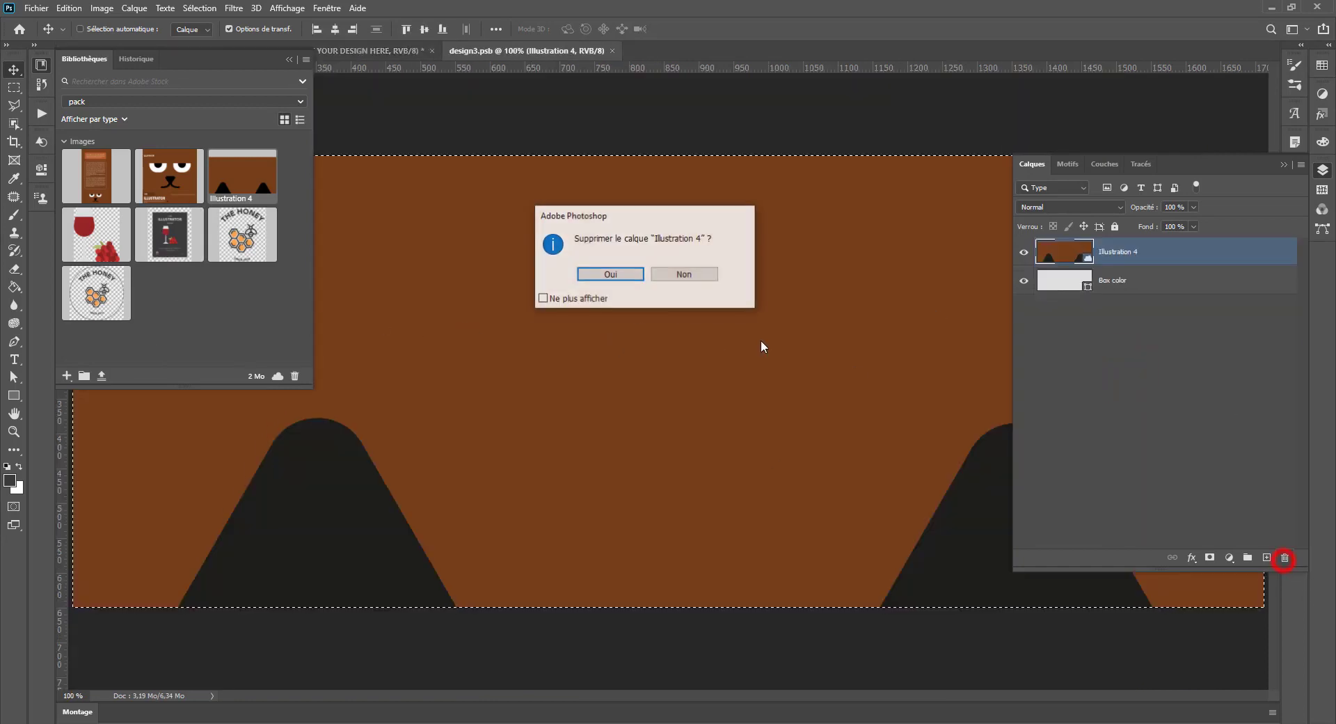
click(613, 273)
drag(83, 189, 602, 399)
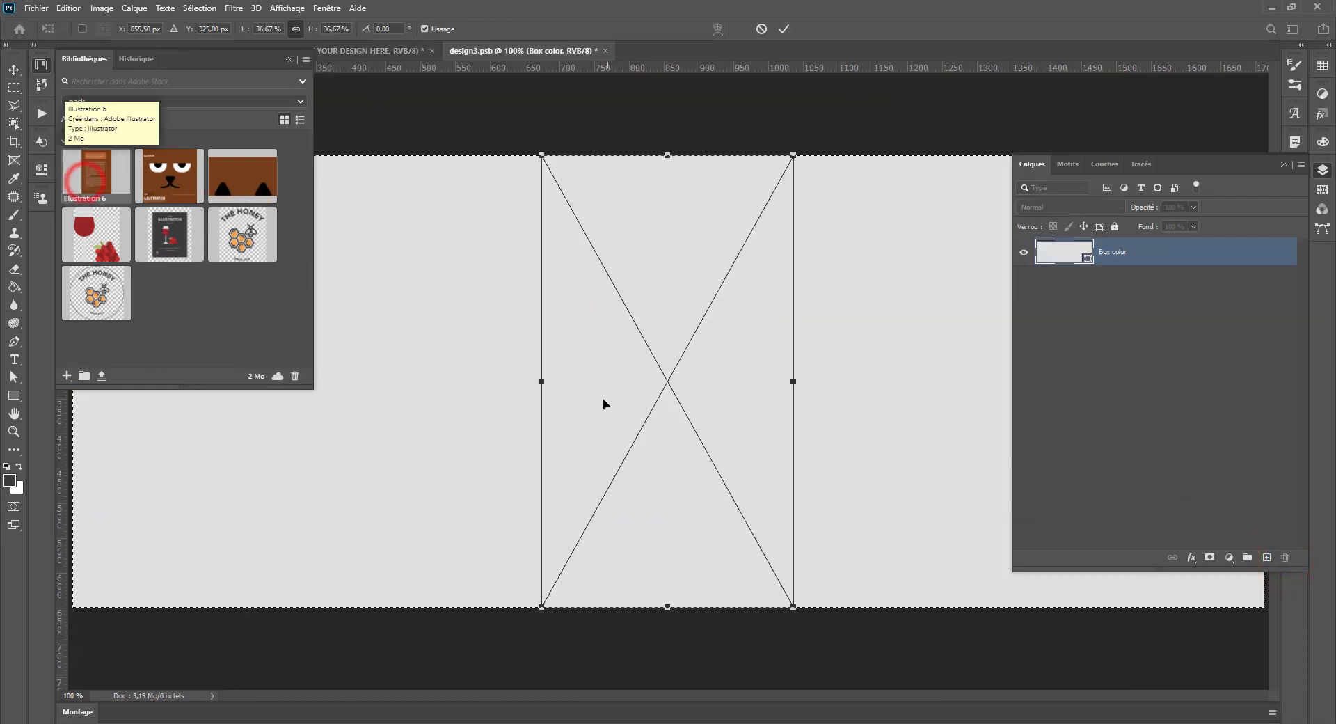
Step: Rotate Illustration 6 by 90°, scale it to 77.38% by 97.09% to cover the canvas, and save design3.psb
drag(593, 261, 780, 316)
drag(697, 360, 538, 324)
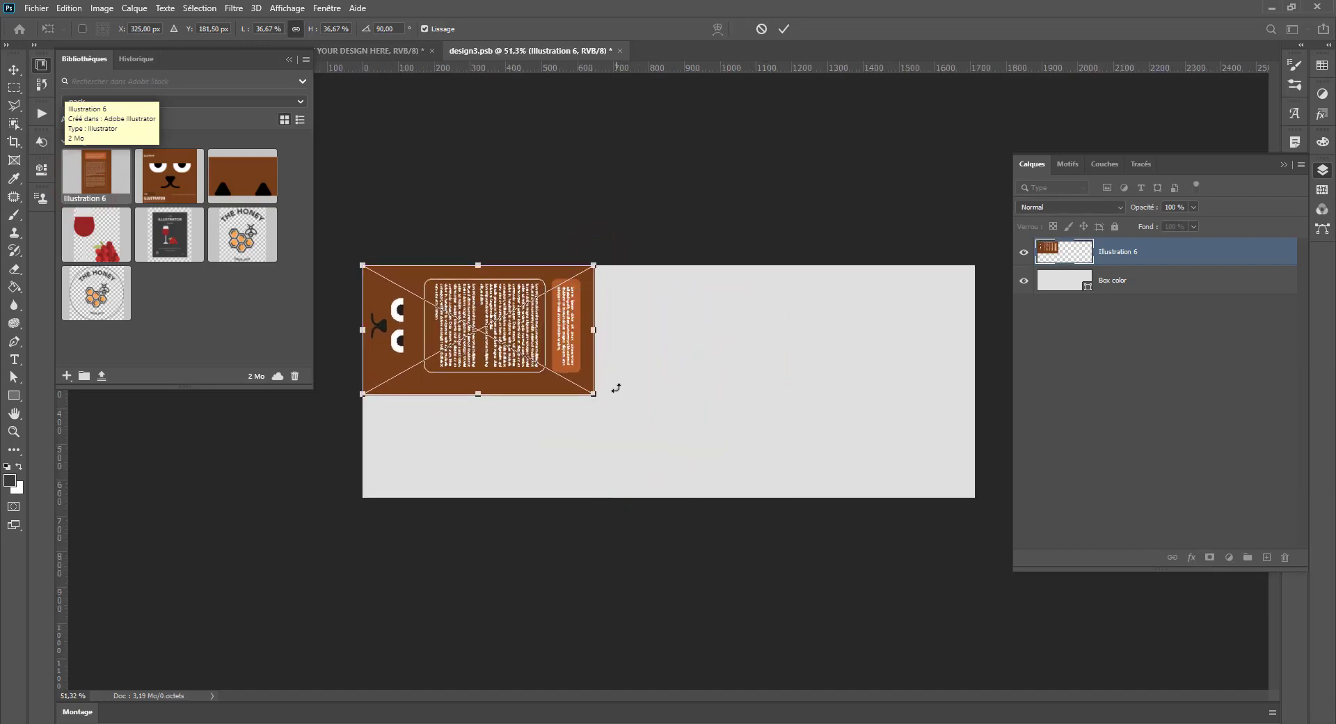
drag(595, 394, 1020, 521)
drag(871, 455, 880, 427)
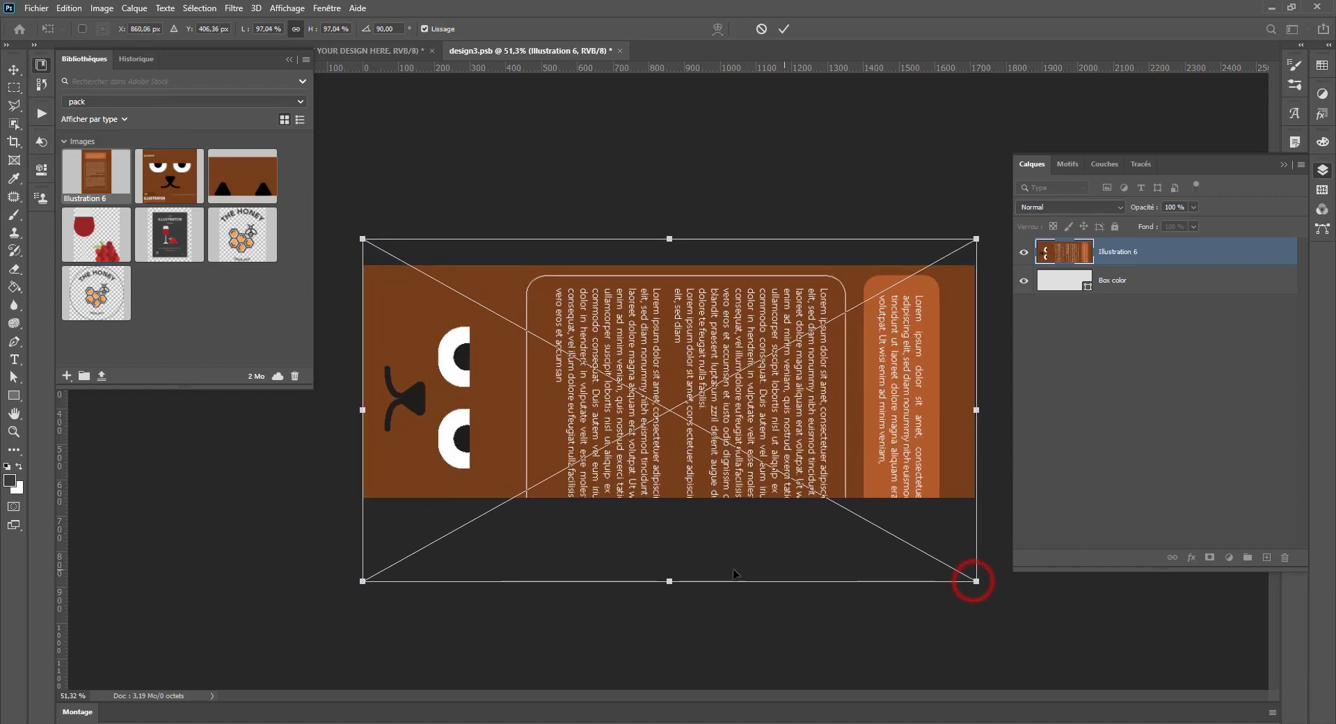
drag(667, 579, 670, 529)
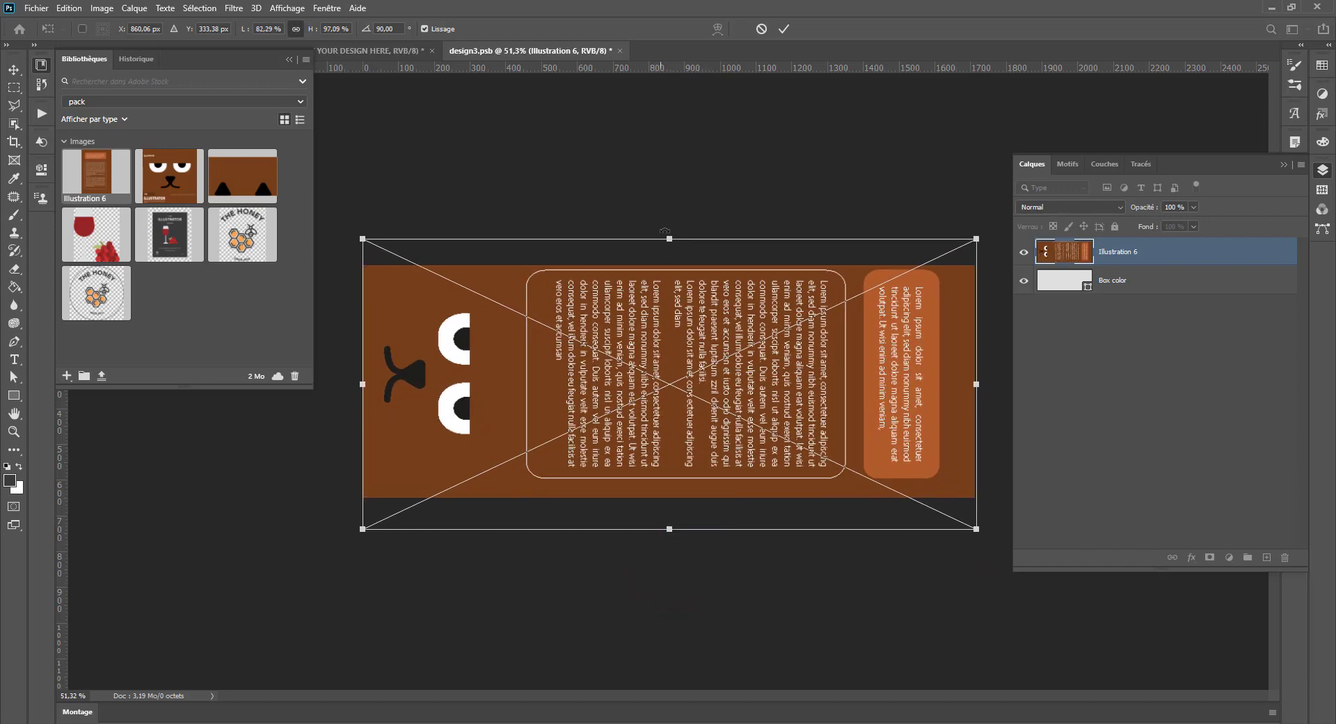
drag(666, 238, 667, 254)
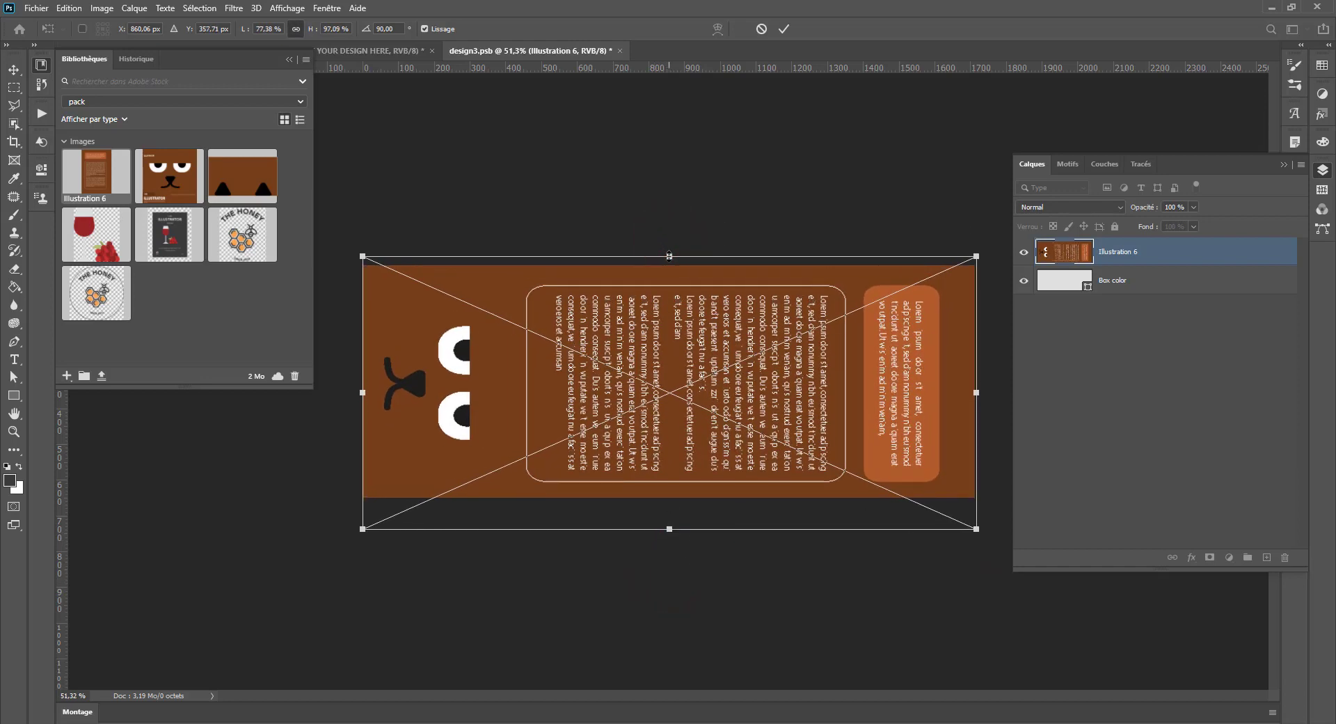
key(Return)
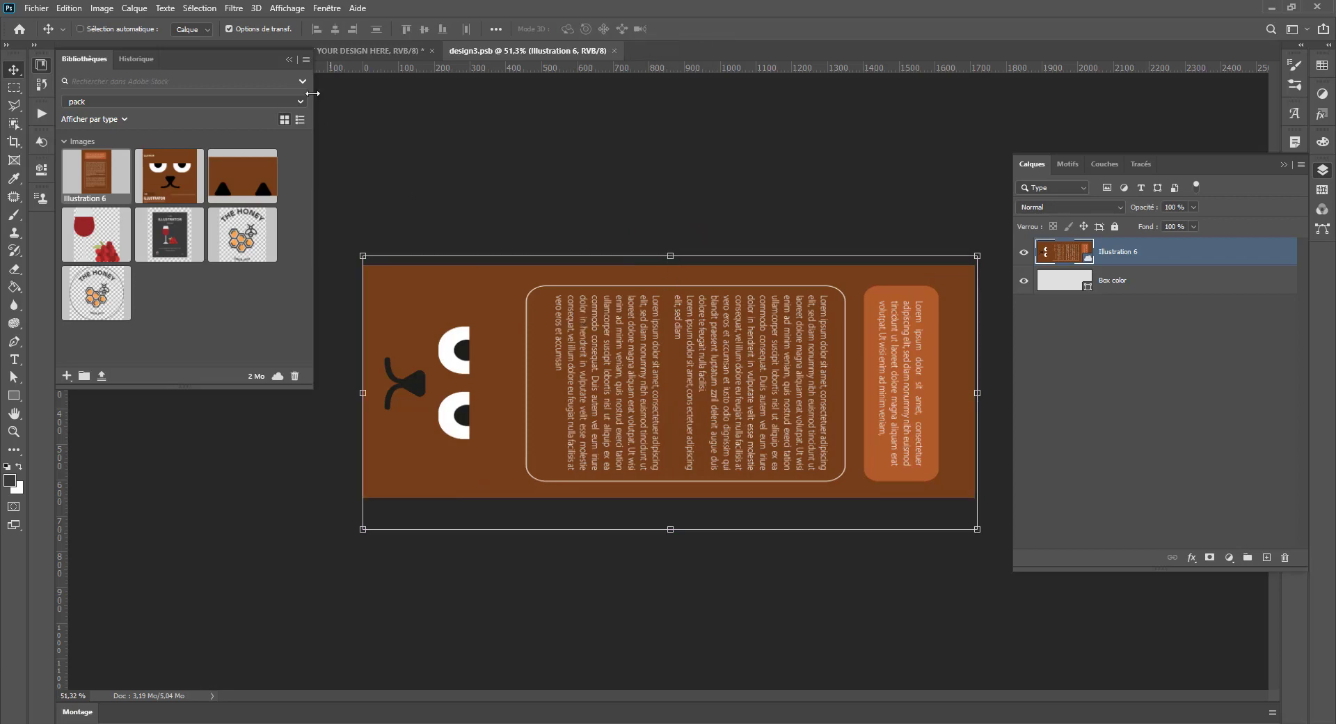
Step: Check the mockup, turn Illustration 6 around to -90° in design3.psb, then save and close it
click(355, 50)
click(523, 49)
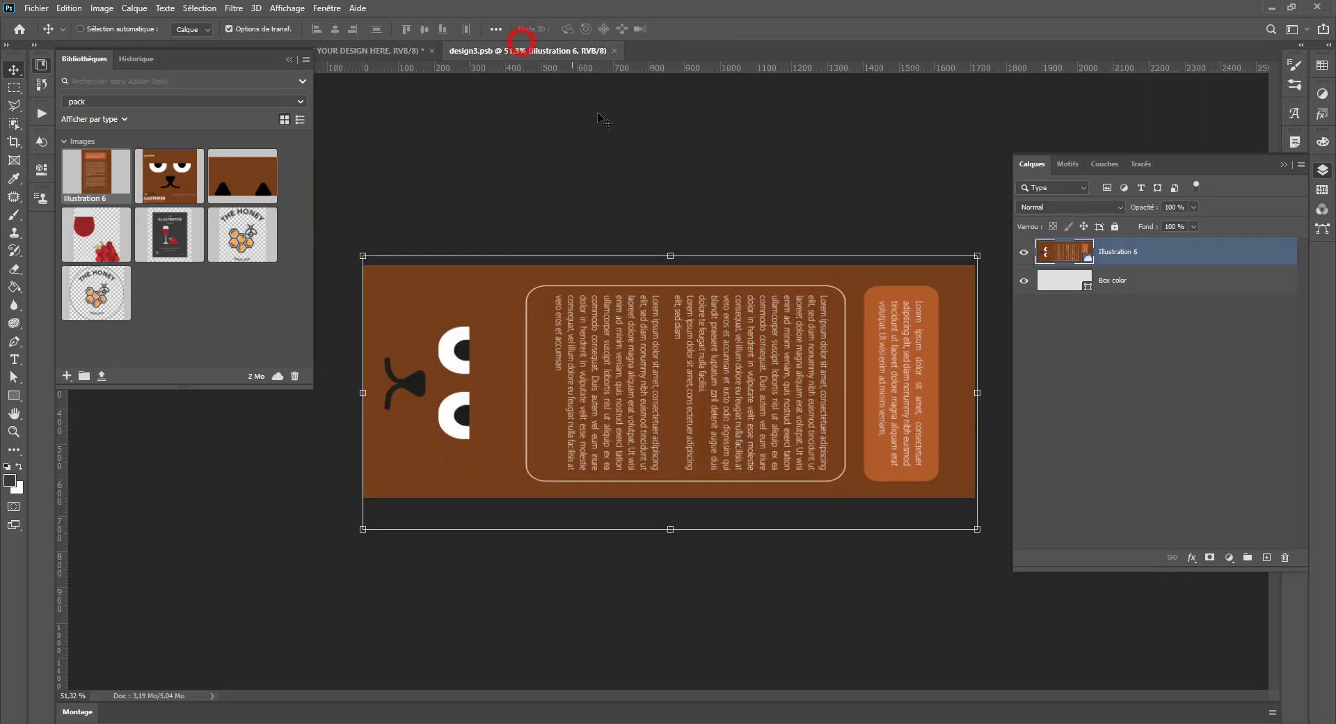
drag(359, 244, 795, 430)
key(v)
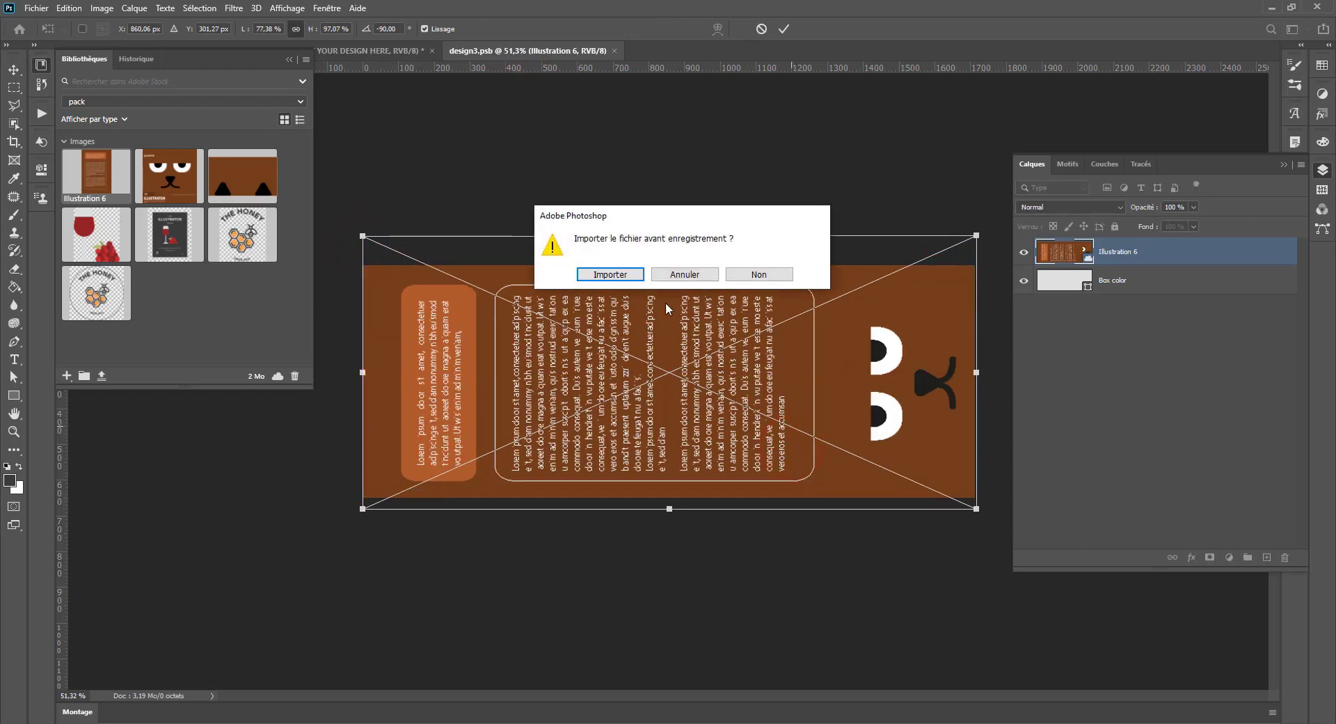
click(619, 278)
click(386, 50)
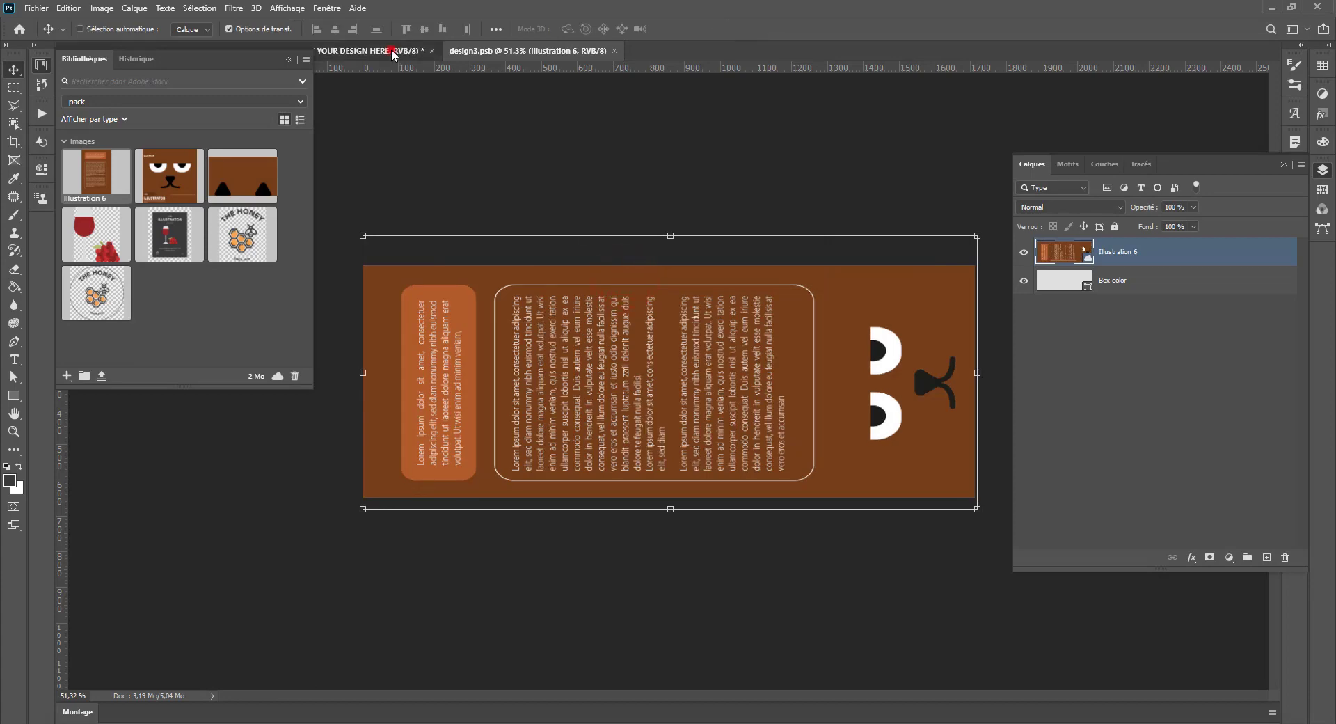
click(615, 51)
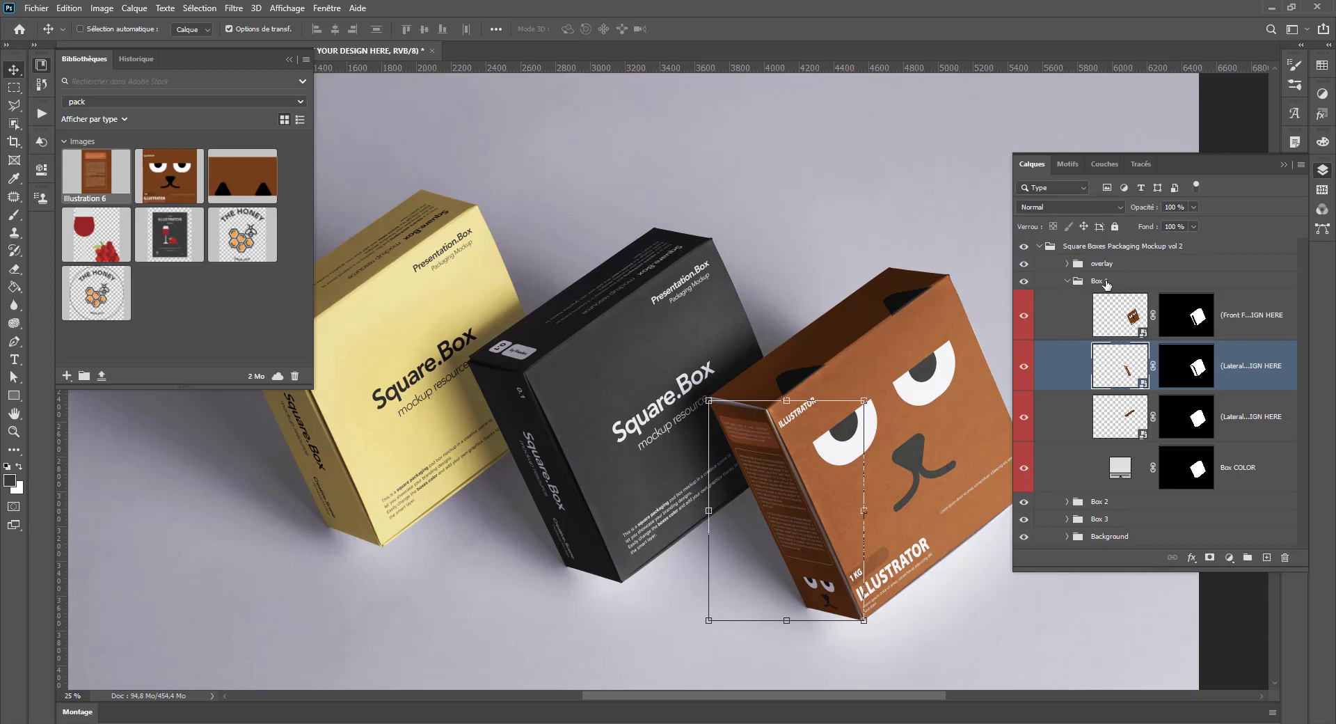
Step: Collapse the Box 1 group, expand Box 2, and select its Front Face layer
click(1068, 280)
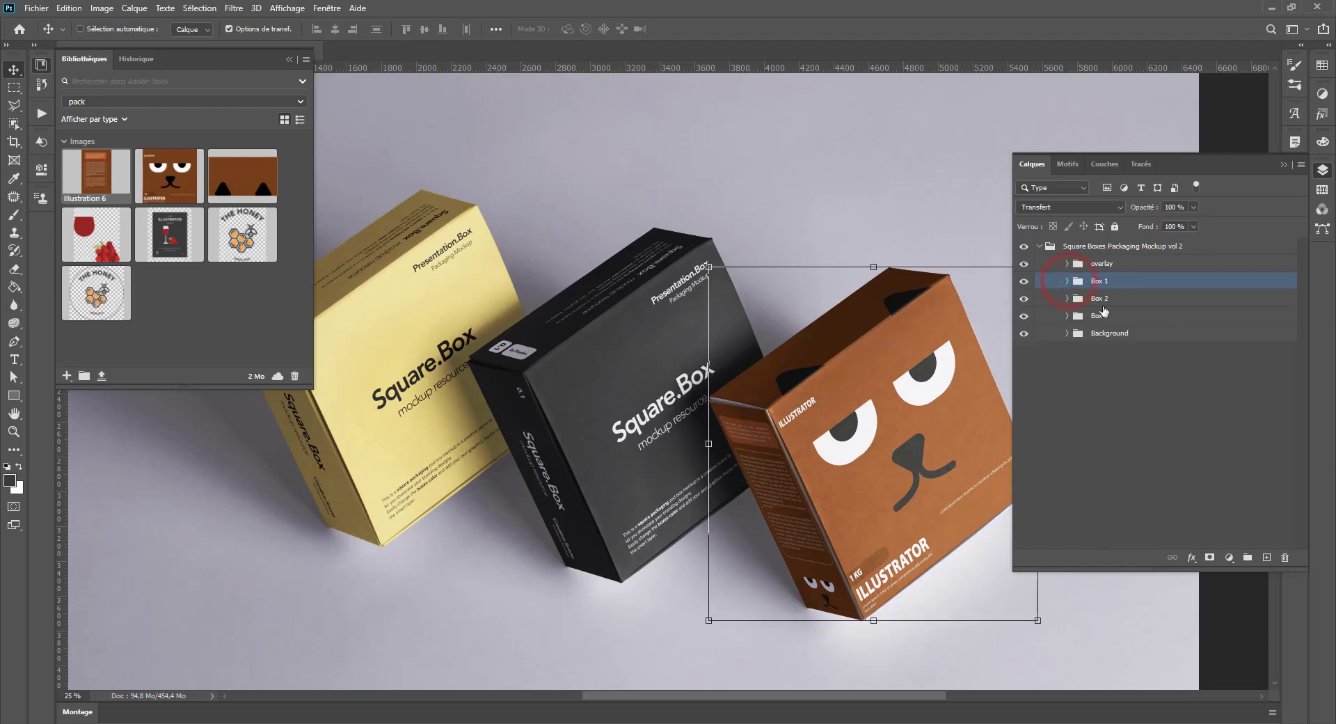
click(1066, 299)
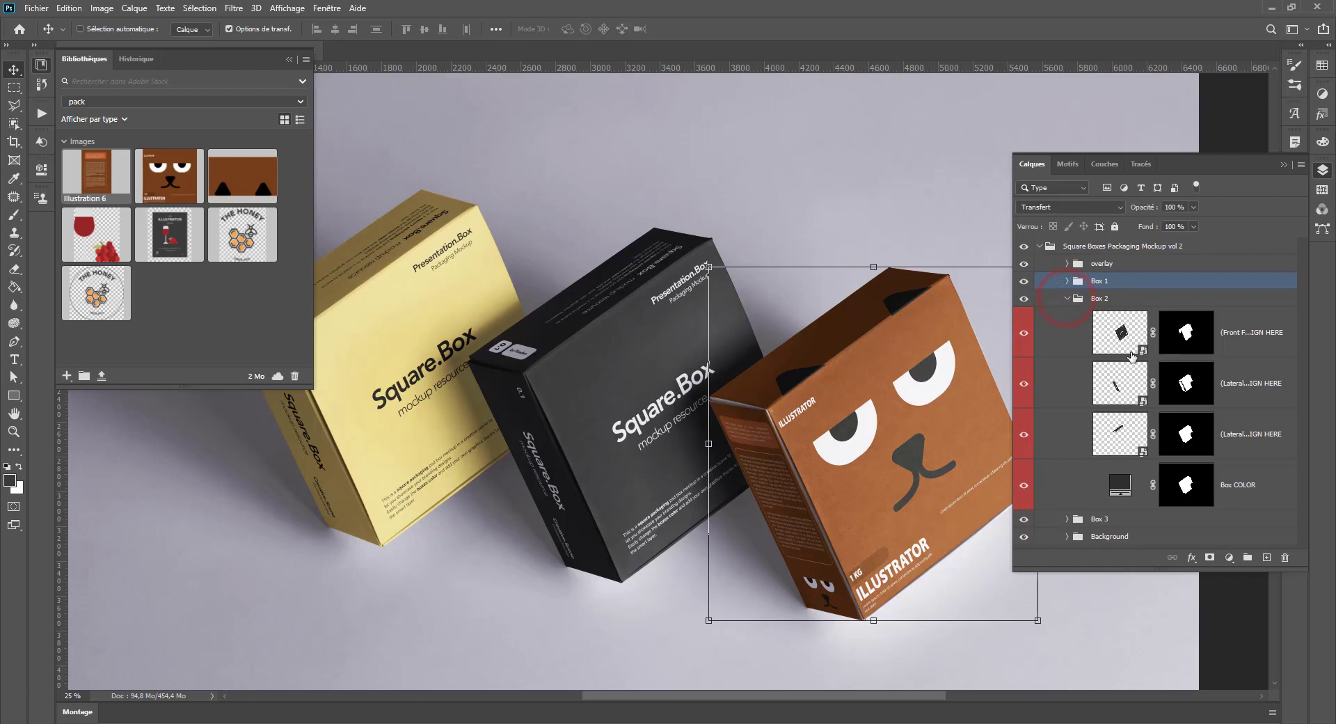
click(1116, 327)
Step: Expand Box 1 and open its Front Face and both Lateral Face smart objects as artwork sources
click(1066, 280)
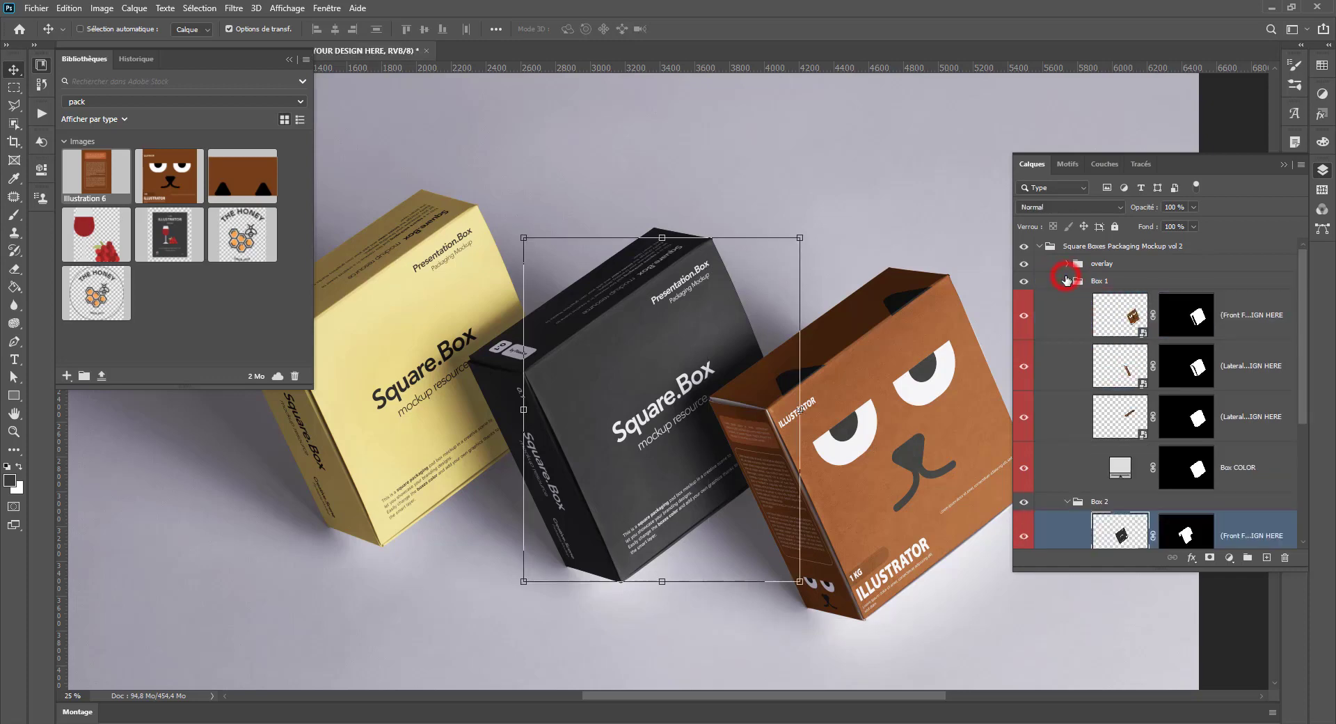
double_click(1107, 317)
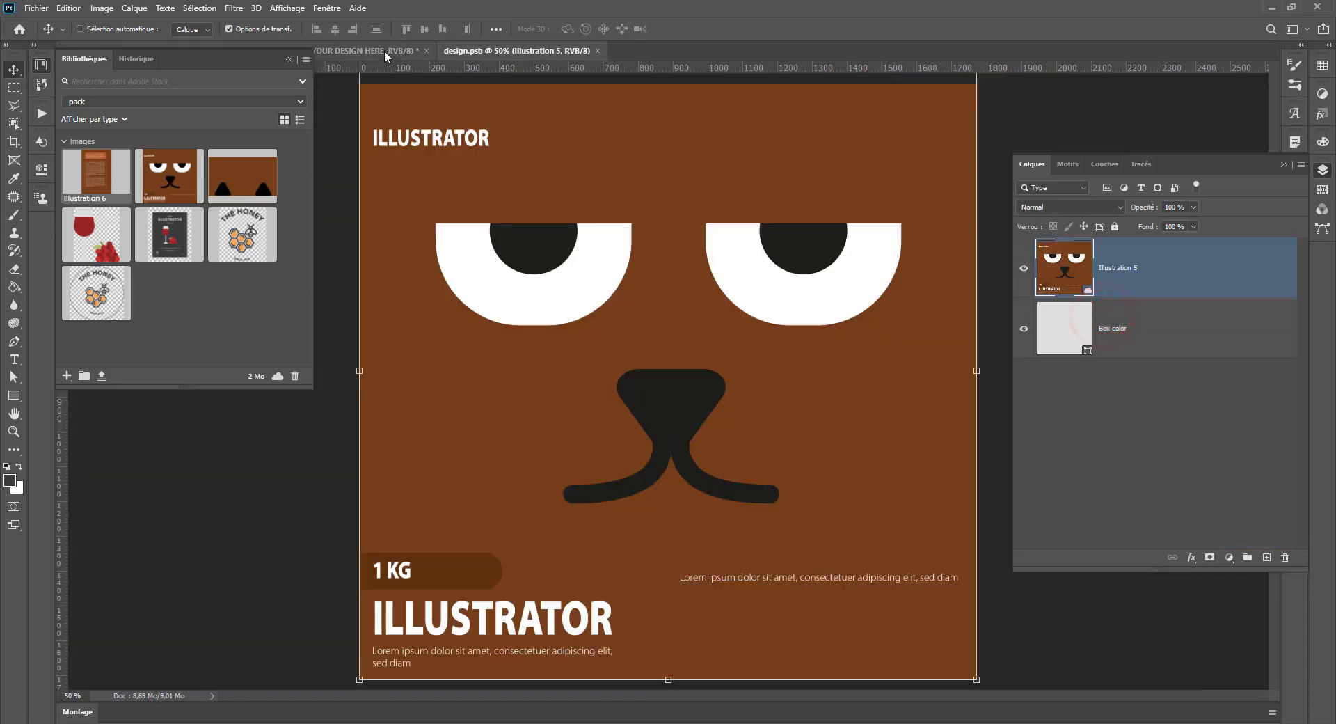
click(384, 50)
double_click(1124, 378)
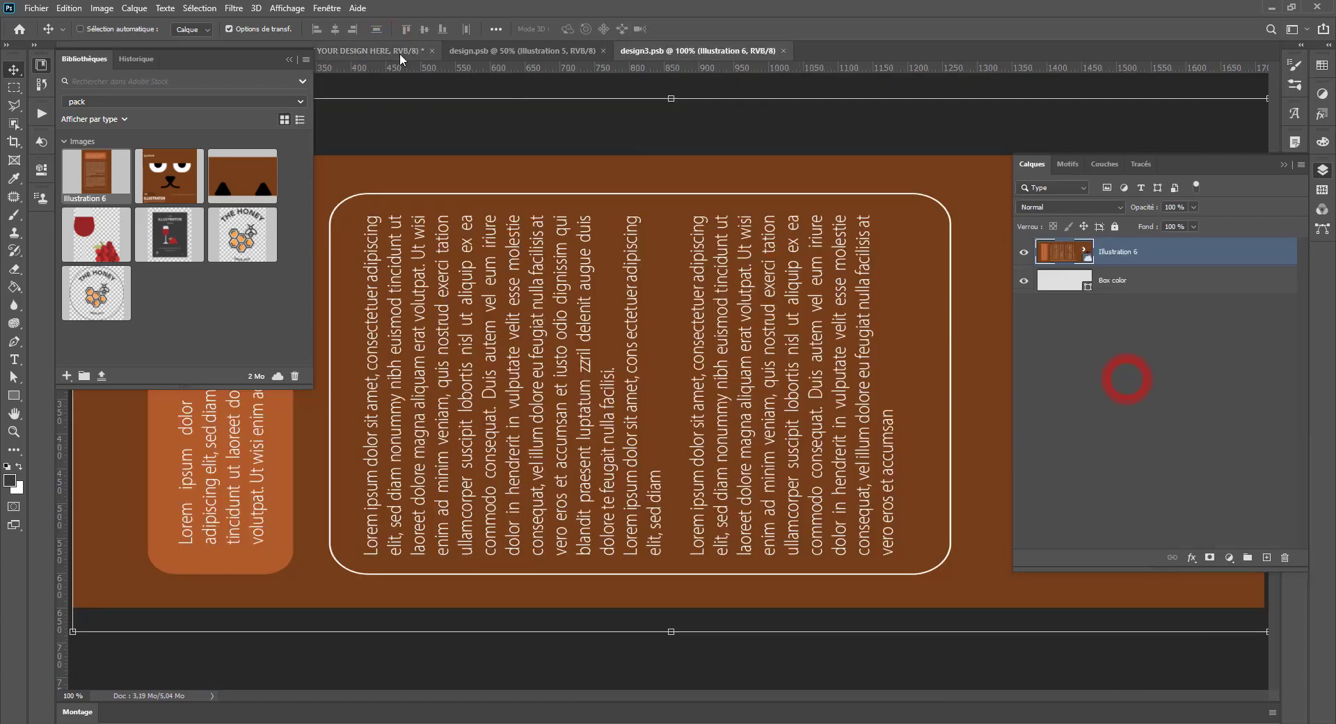
click(398, 50)
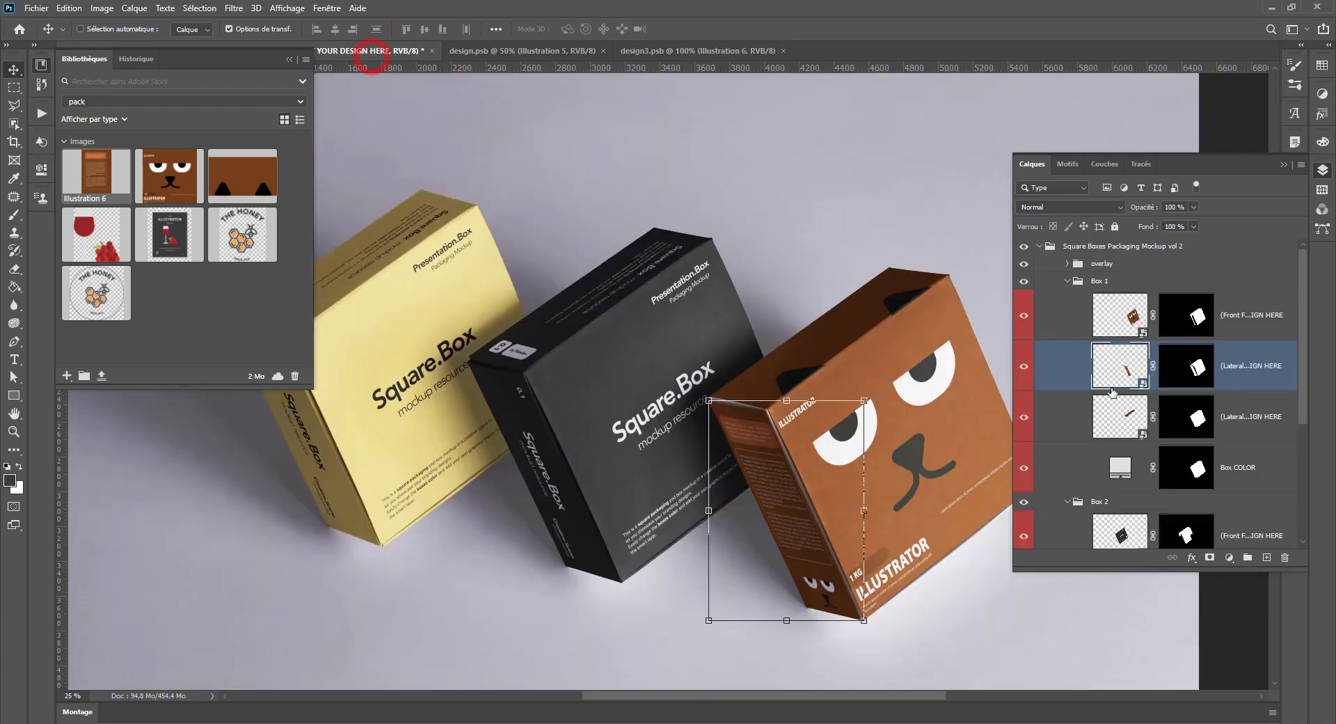
double_click(1135, 426)
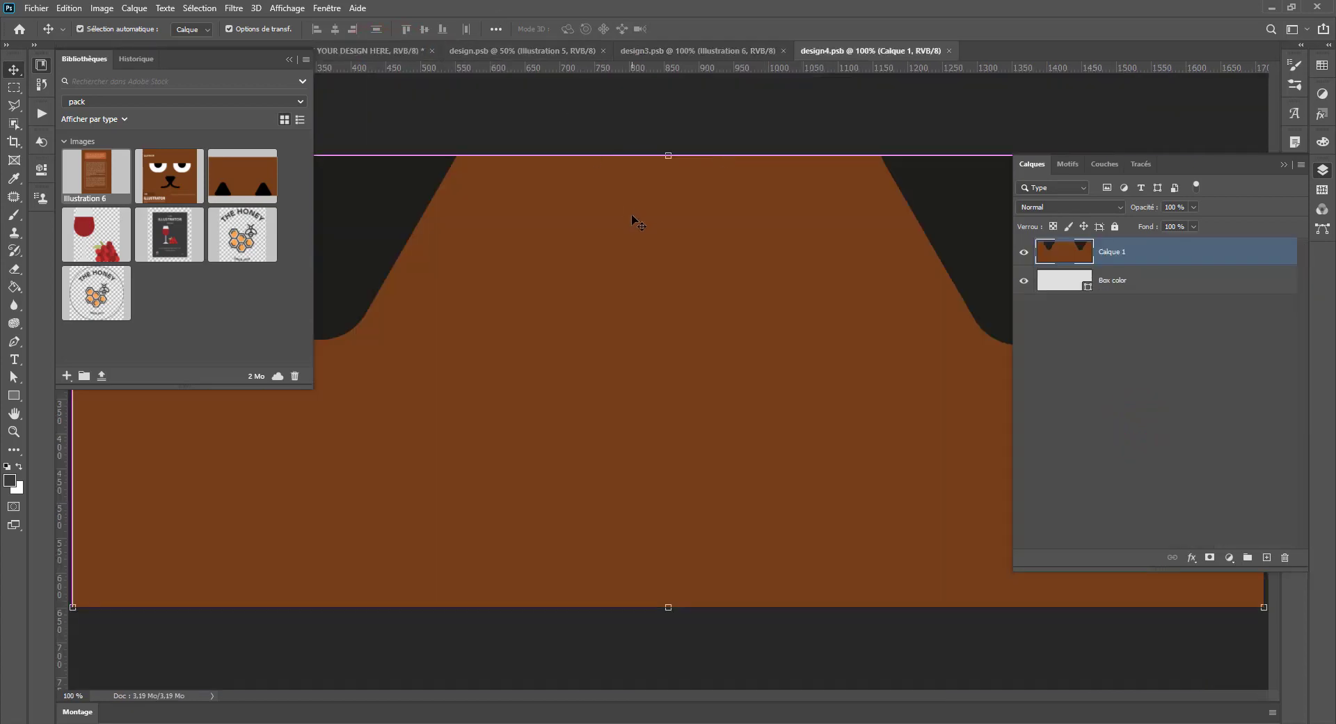
Step: Paste the ear artwork into Box 2's upper Lateral Face smart object, design6.psb, hide its text layers, and close without saving
click(387, 55)
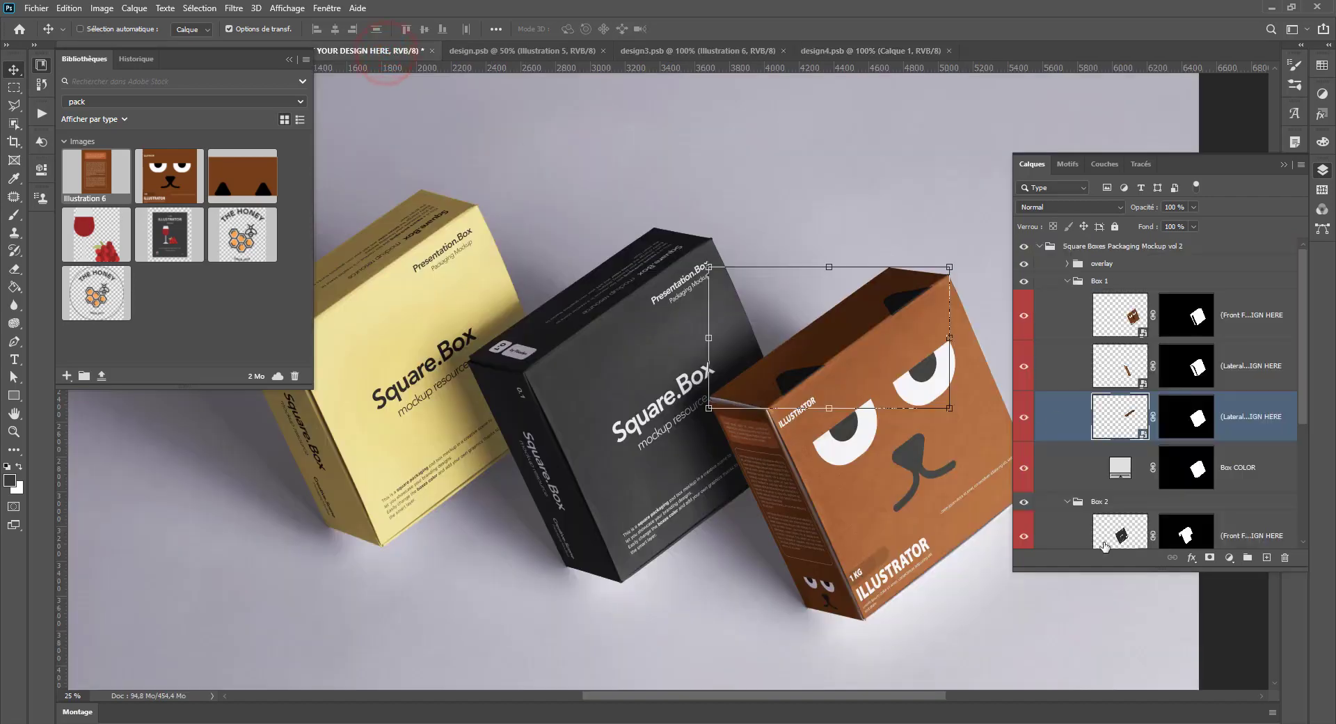
scroll(1105, 546, down, 3)
double_click(1124, 474)
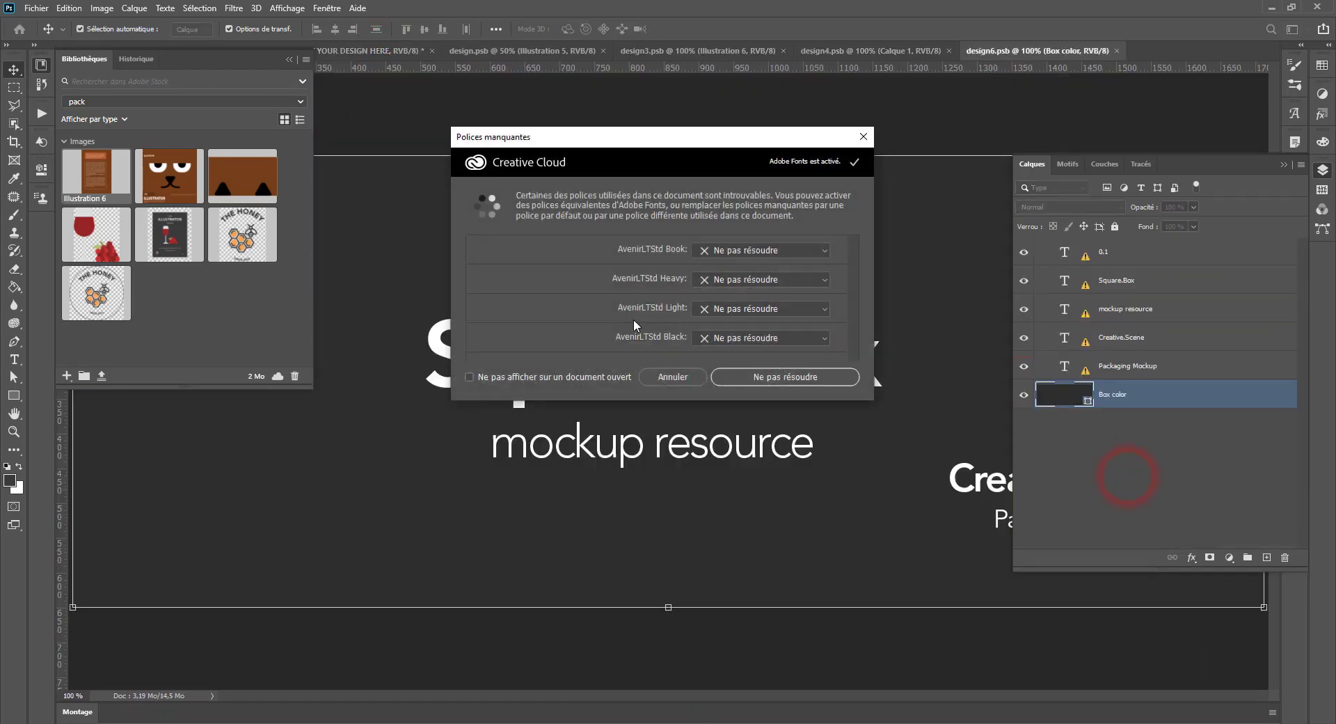
click(682, 382)
key(ctrl+0)
key(ctrl+v)
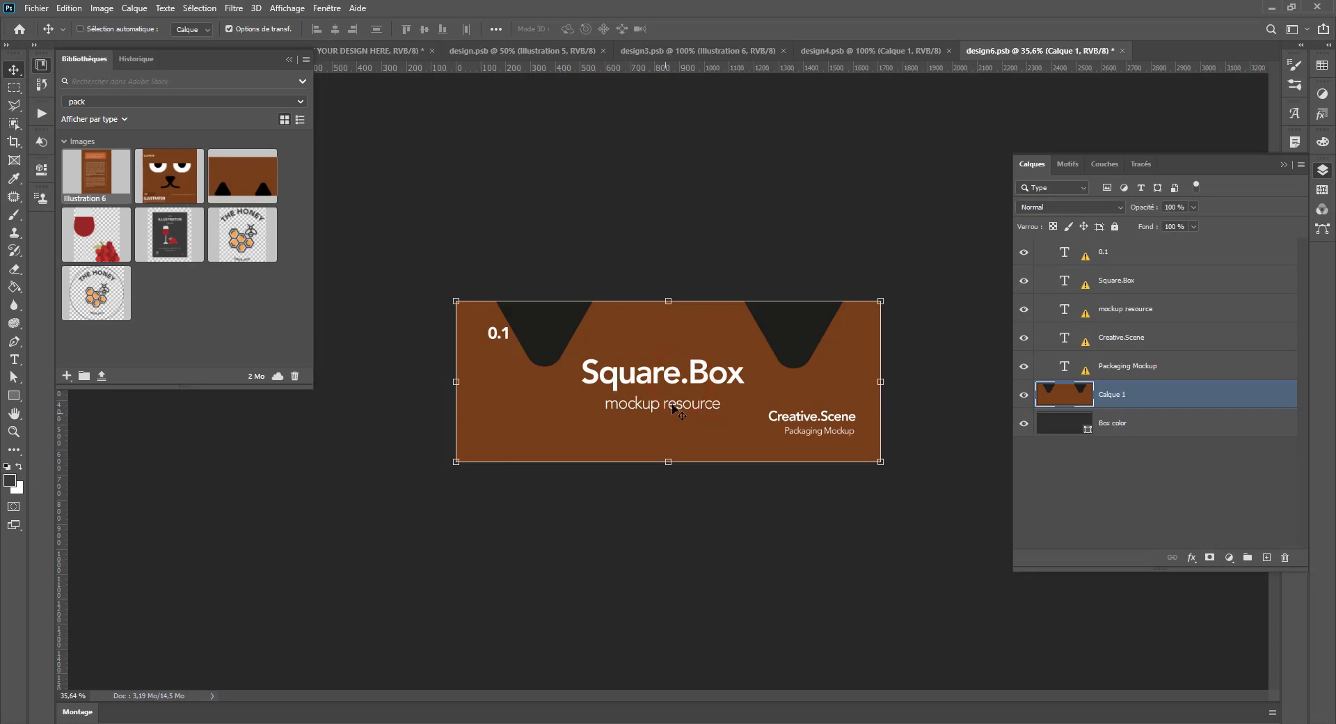
drag(1021, 365, 1011, 224)
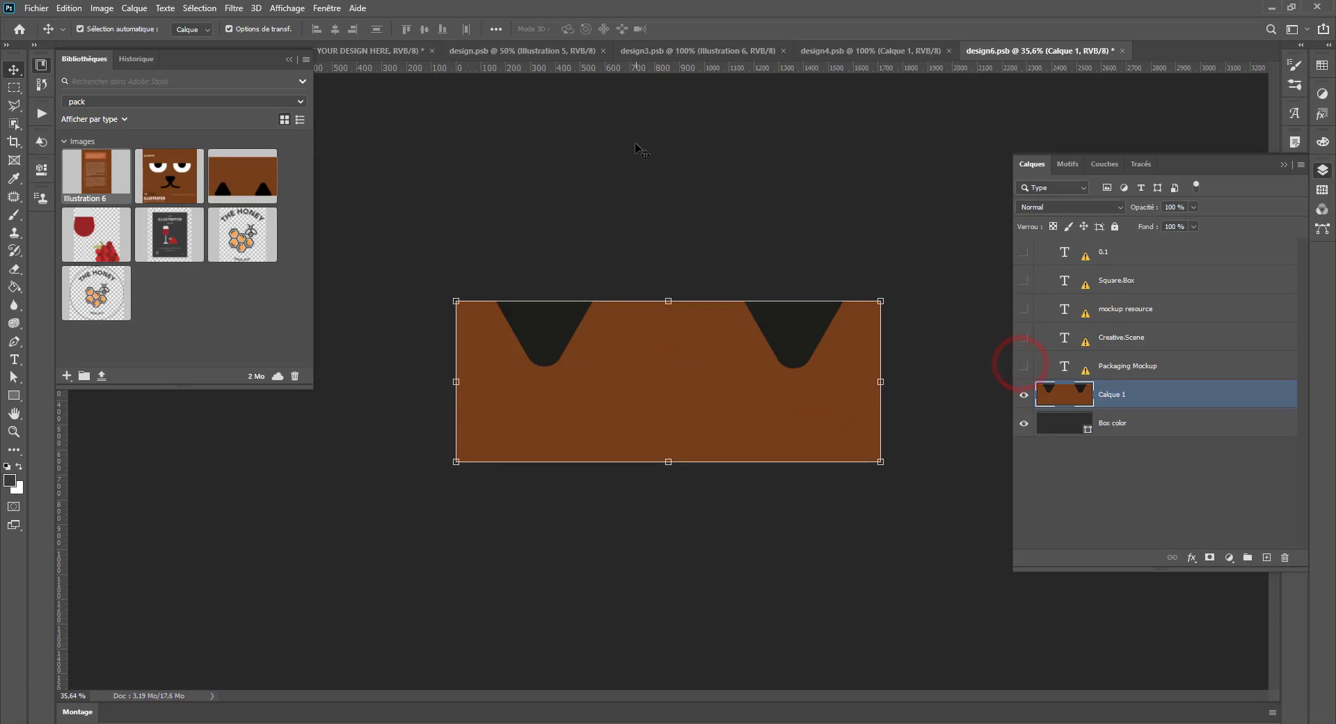
key(ctrl+q)
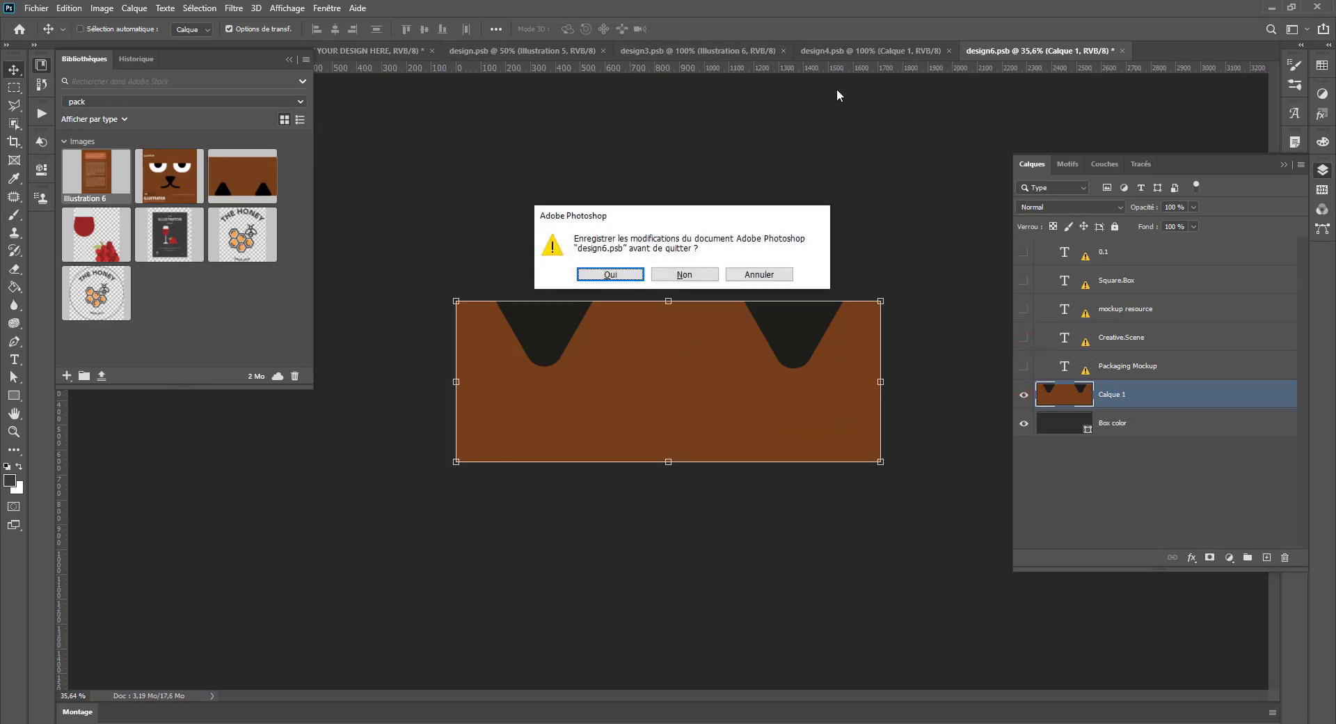
click(707, 277)
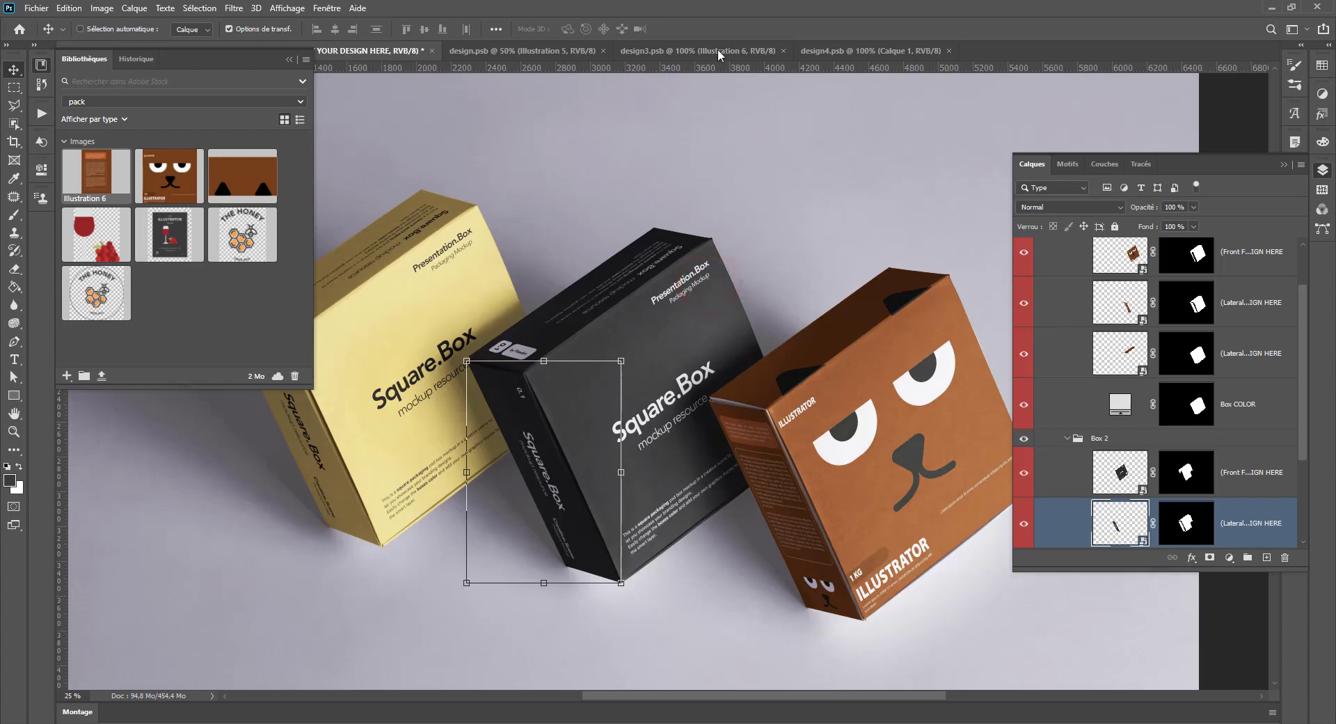
Step: Reopen design6.psb from Box 2's upper Lateral Face, delete its five text layers, paste the ear artwork, then save and close it
double_click(1123, 520)
click(672, 380)
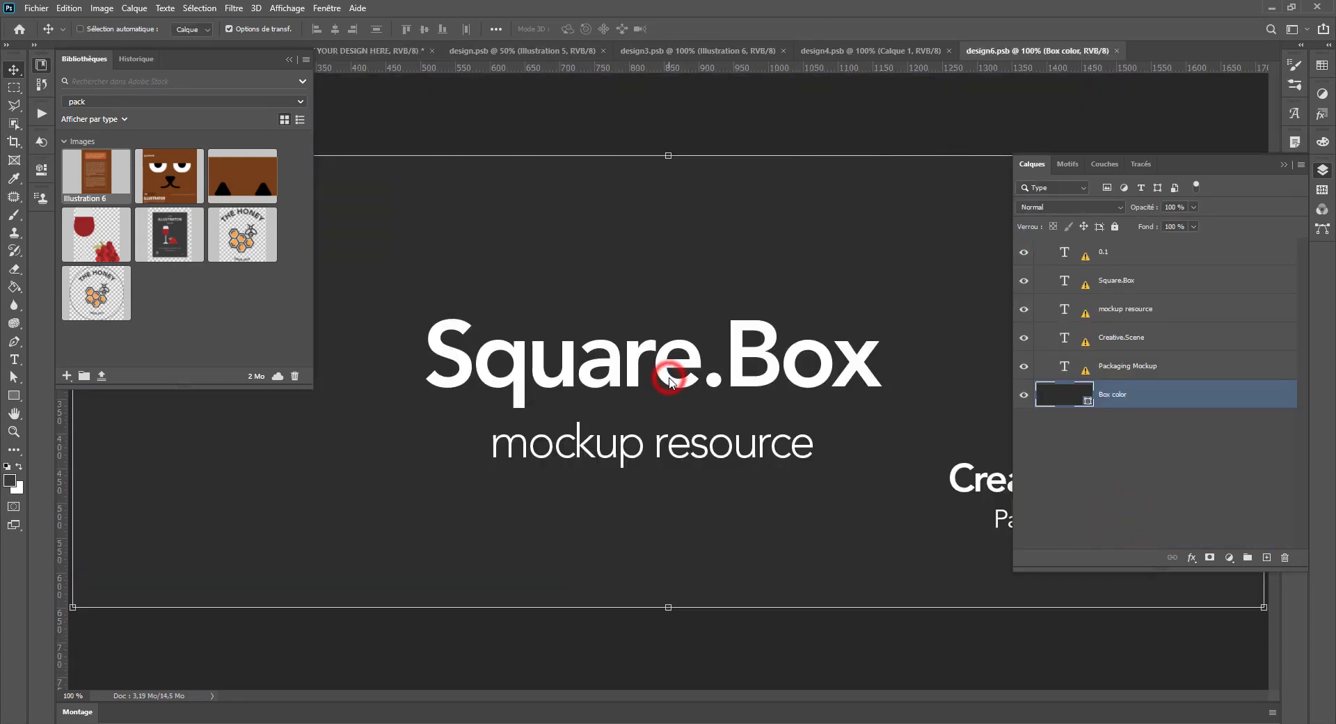
click(1145, 368)
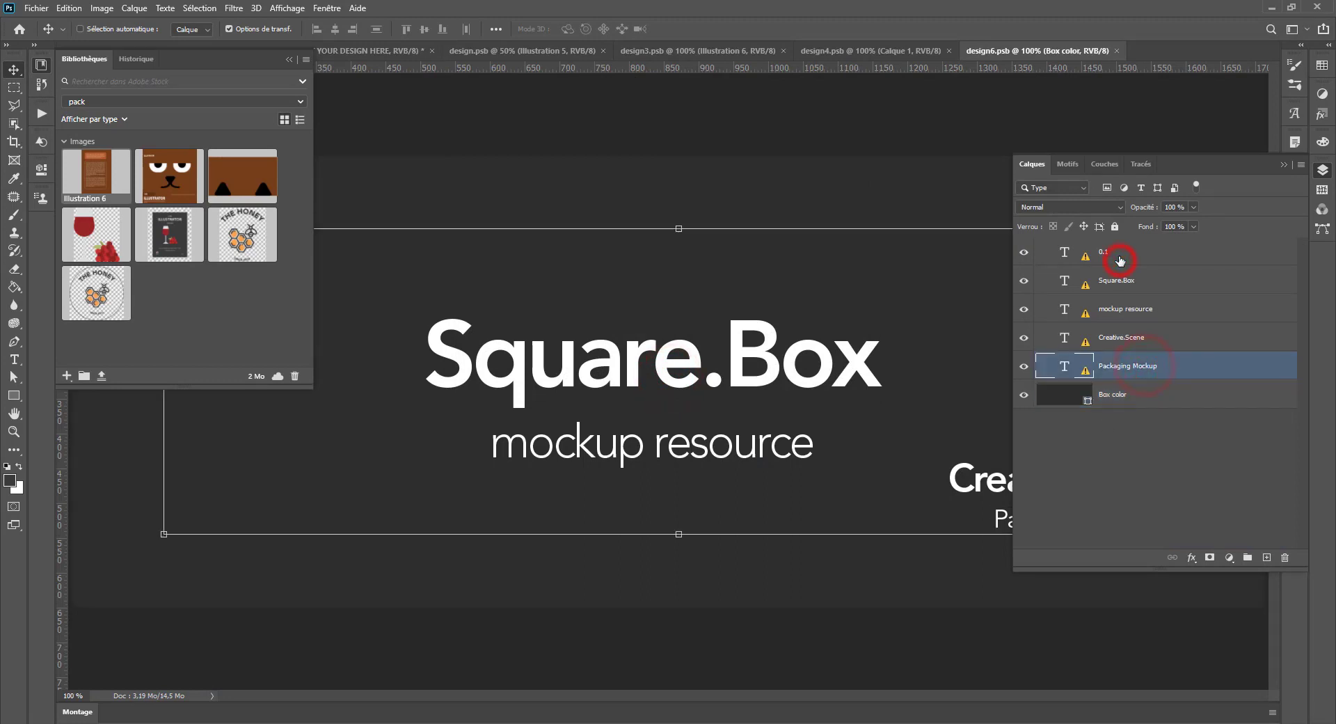
shift+click(1119, 257)
key(Delete)
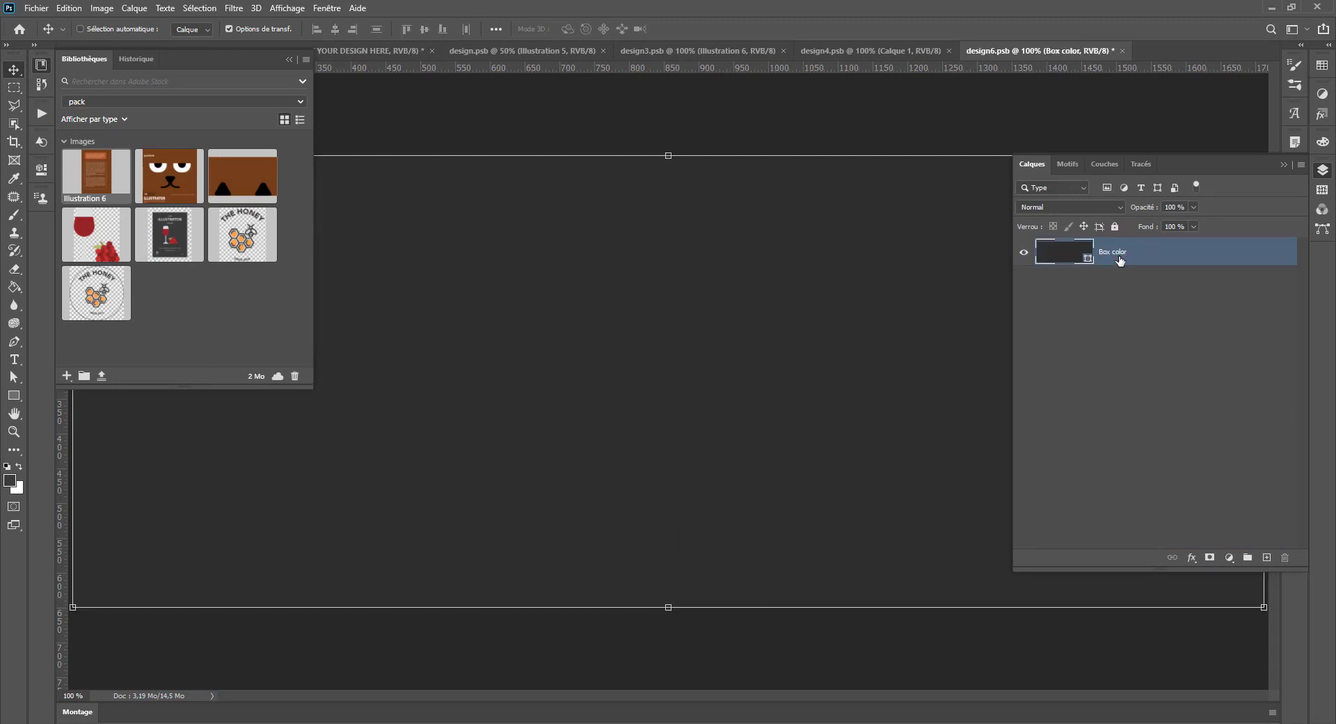
key(ctrl+v)
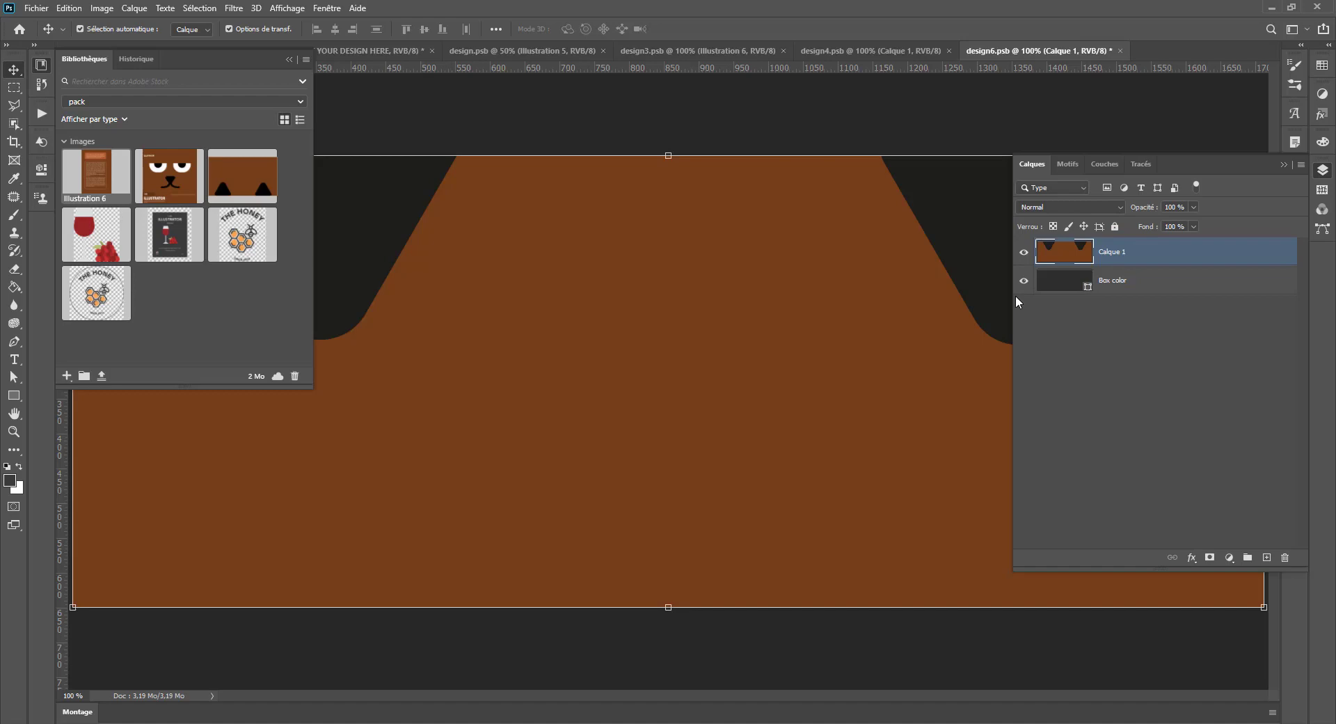
drag(957, 295, 945, 263)
key(ctrl+w)
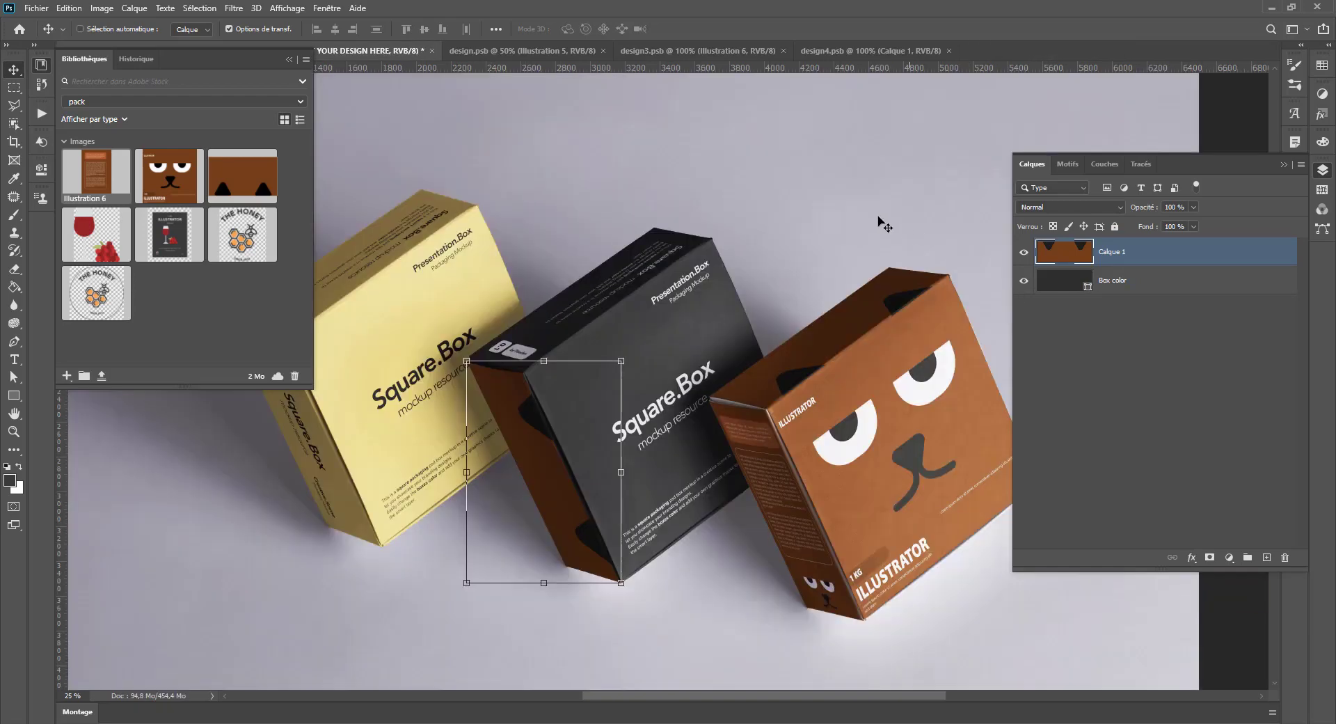
Step: Paste the ear artwork into Box 2's lower Lateral Face smart object, design5.psb, hide the text and shape layers, then save and close
scroll(1155, 478, down, 3)
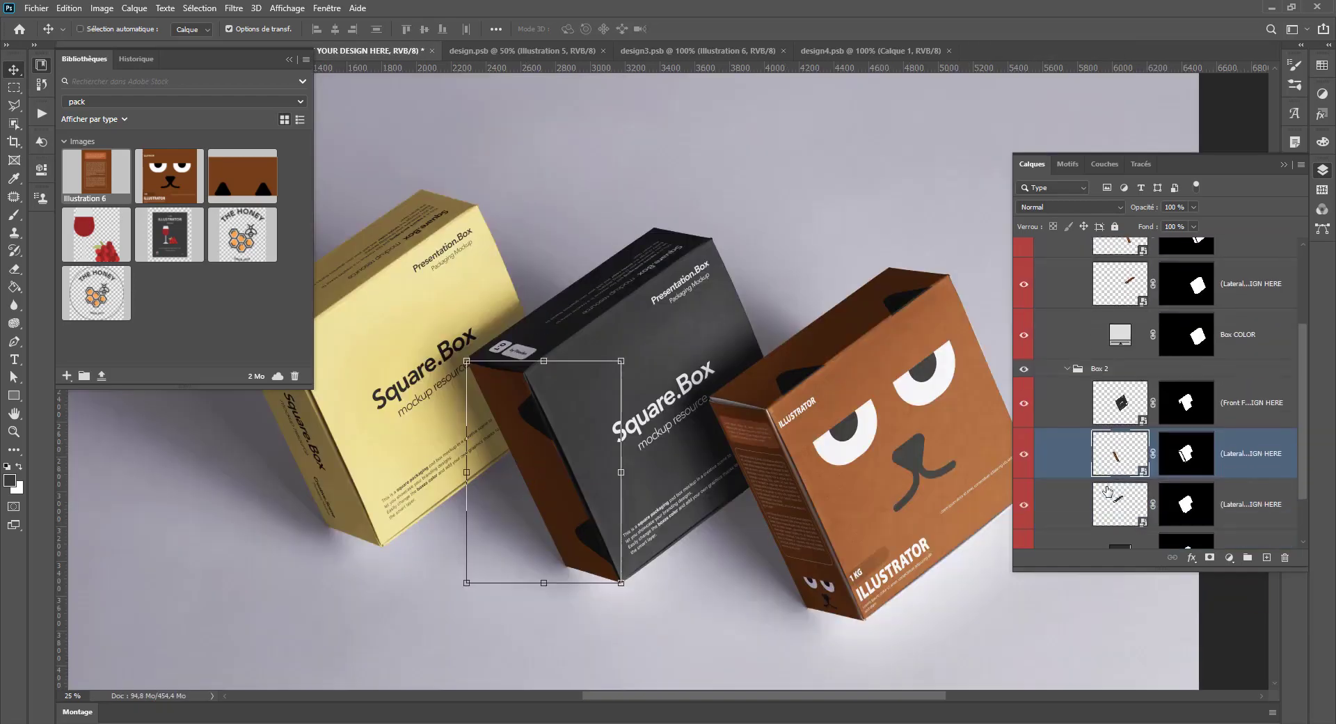
double_click(1119, 461)
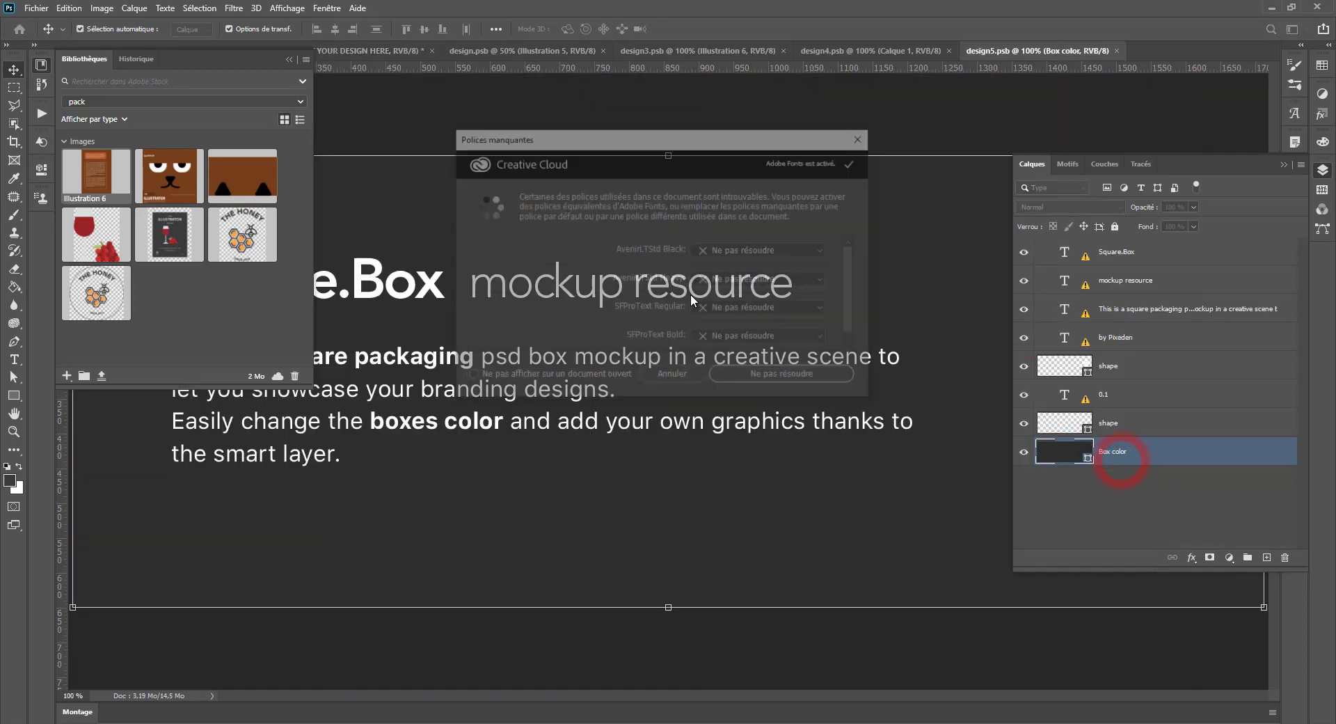
click(671, 376)
key(ctrl+v)
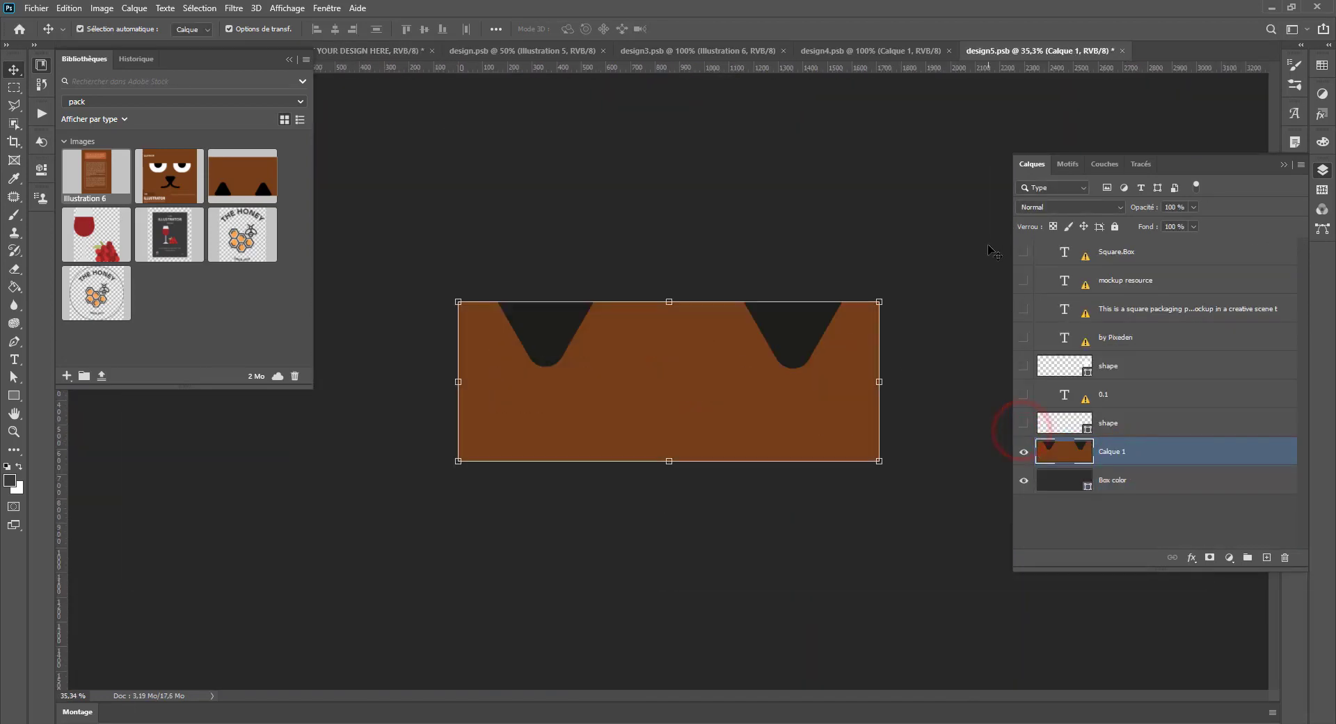
key(ctrl+s)
key(ctrl+w)
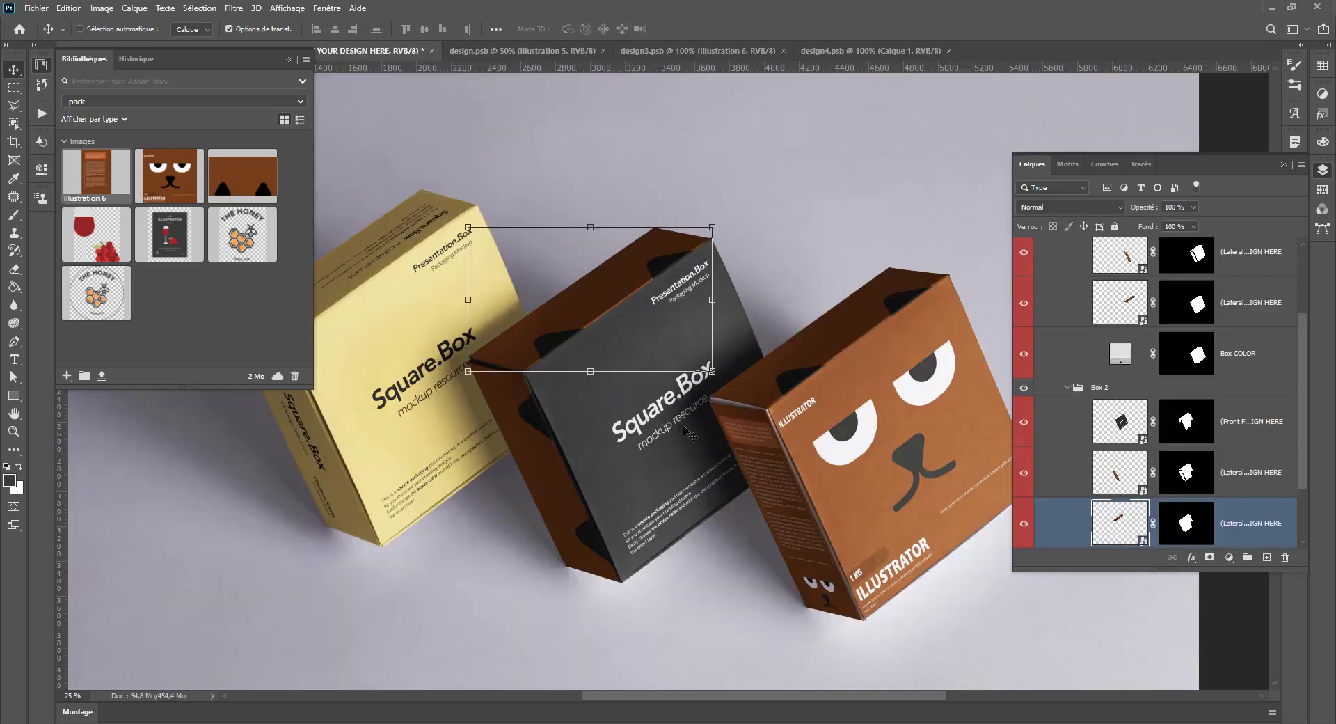
Step: Check the open design3.psb, design4.psb and design.psb artwork, close design4.psb, and return to the box mockup document
click(675, 49)
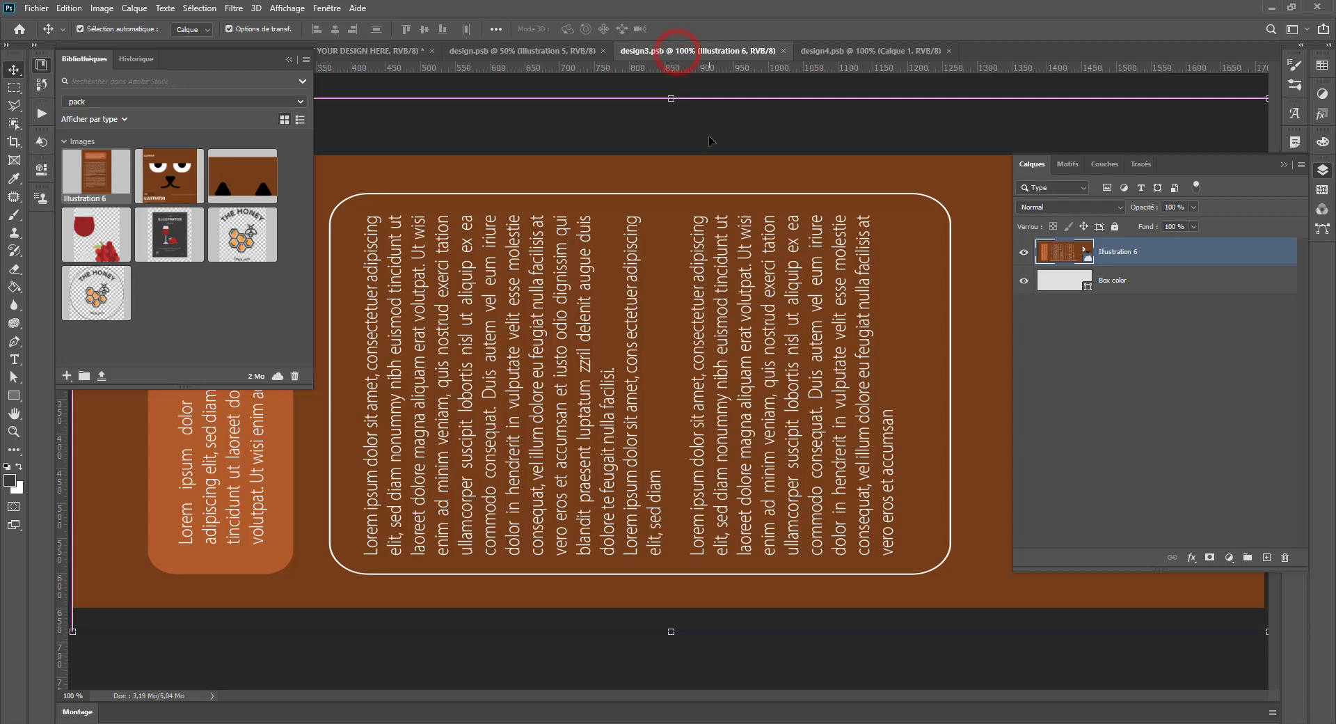
click(376, 51)
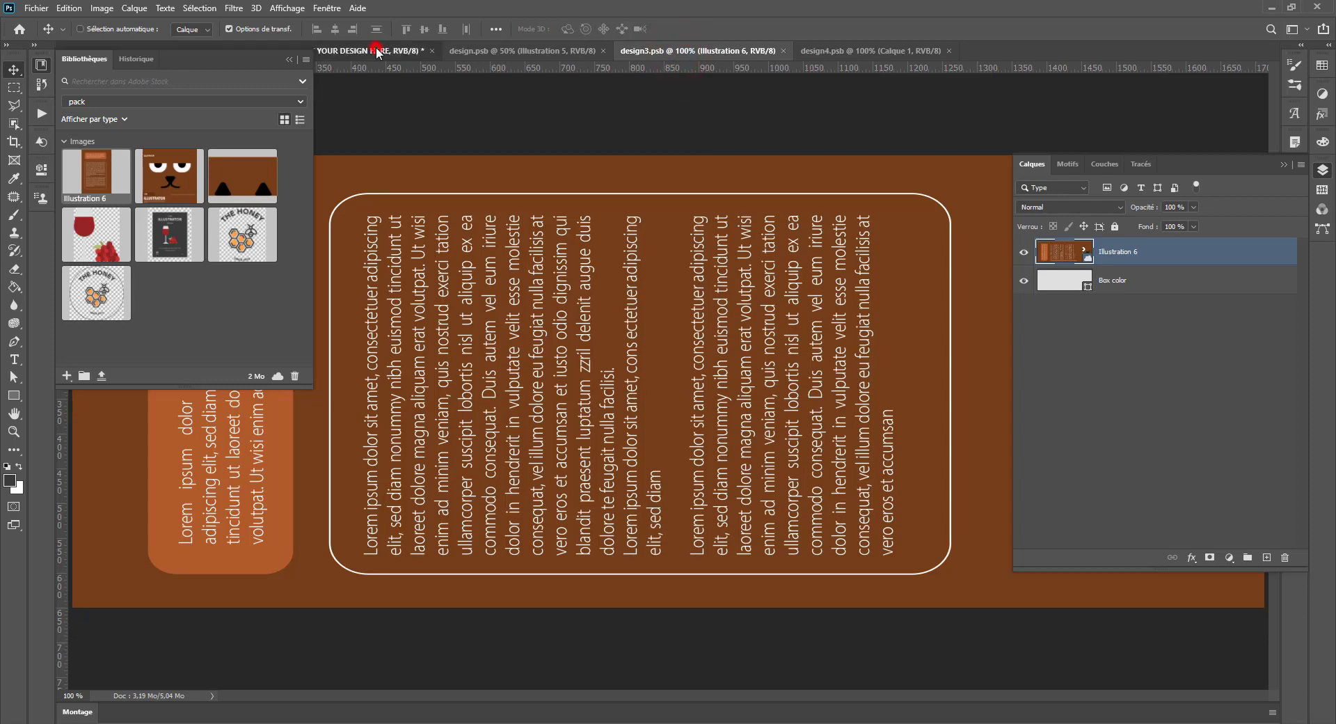
click(844, 51)
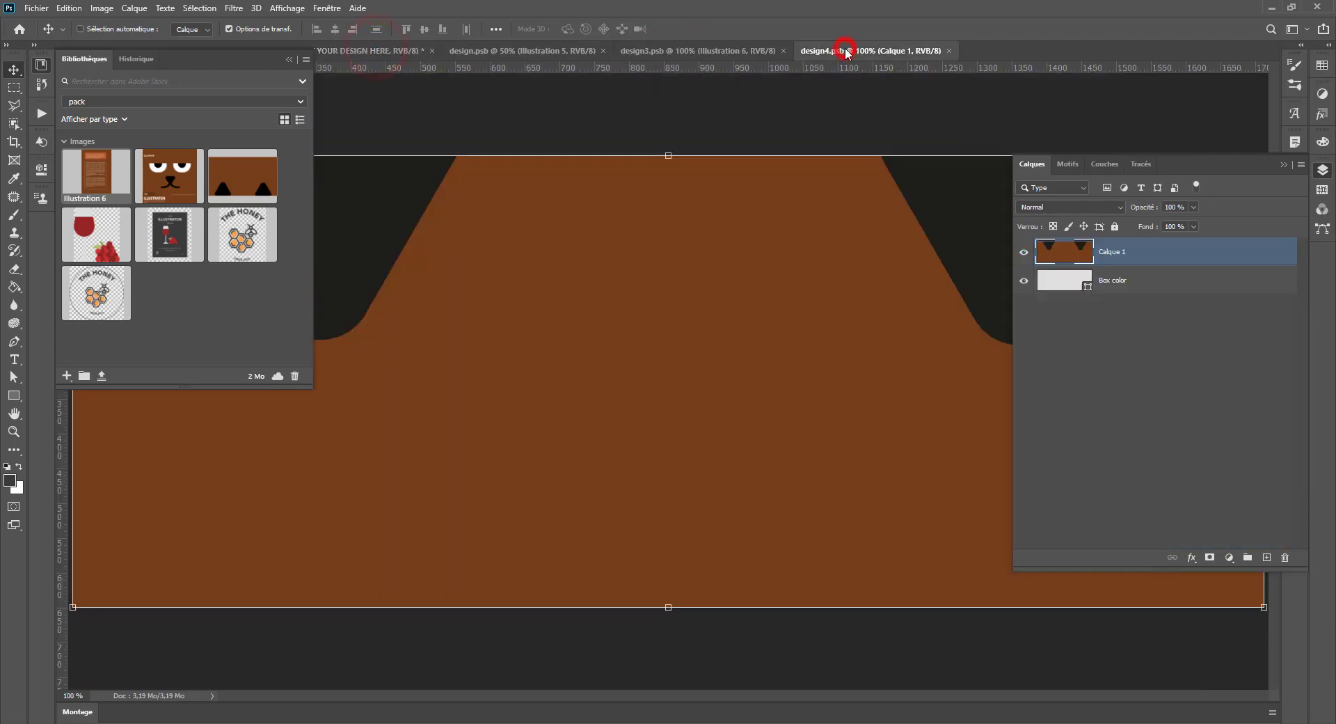
click(948, 51)
click(491, 51)
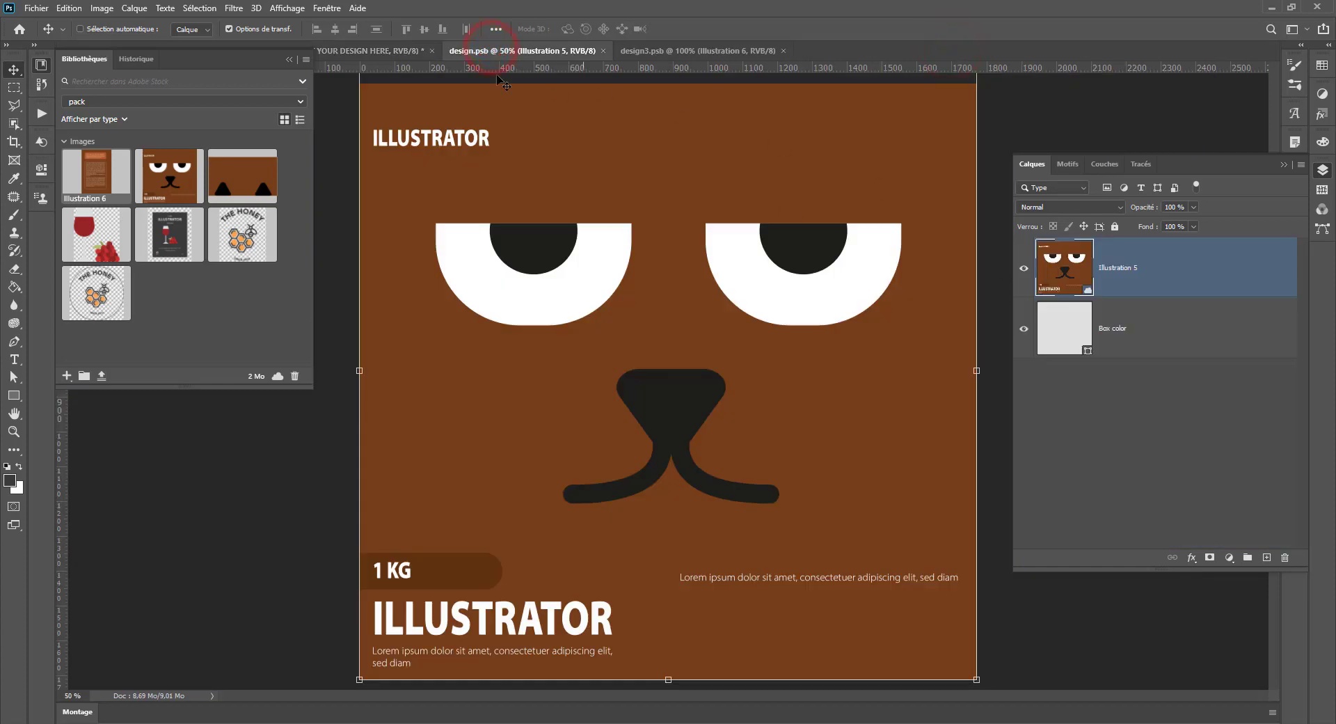
click(396, 50)
Step: Add the Illustration 6 text artwork to design6.psb, Box 2's upper Lateral Face, move it up to cover the canvas, then save and close
double_click(1120, 470)
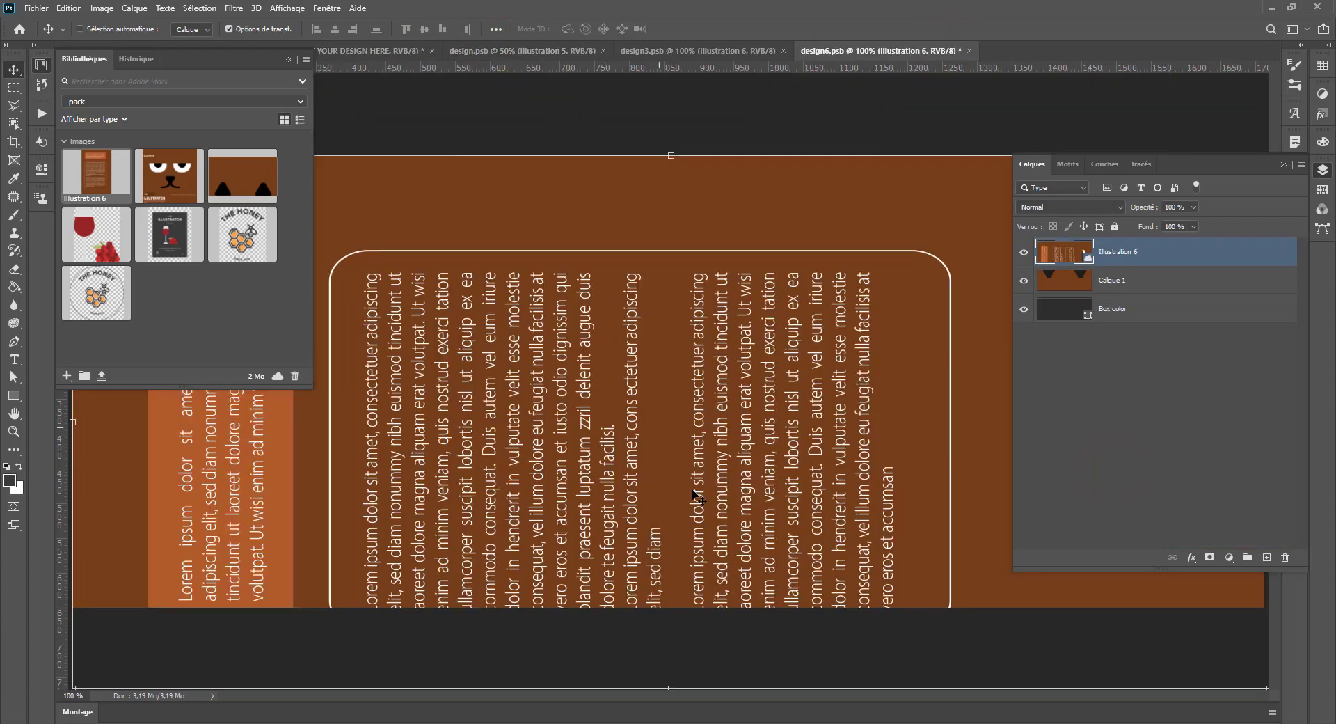
scroll(695, 390, down, 5)
drag(757, 420, 761, 396)
key(ctrl+s)
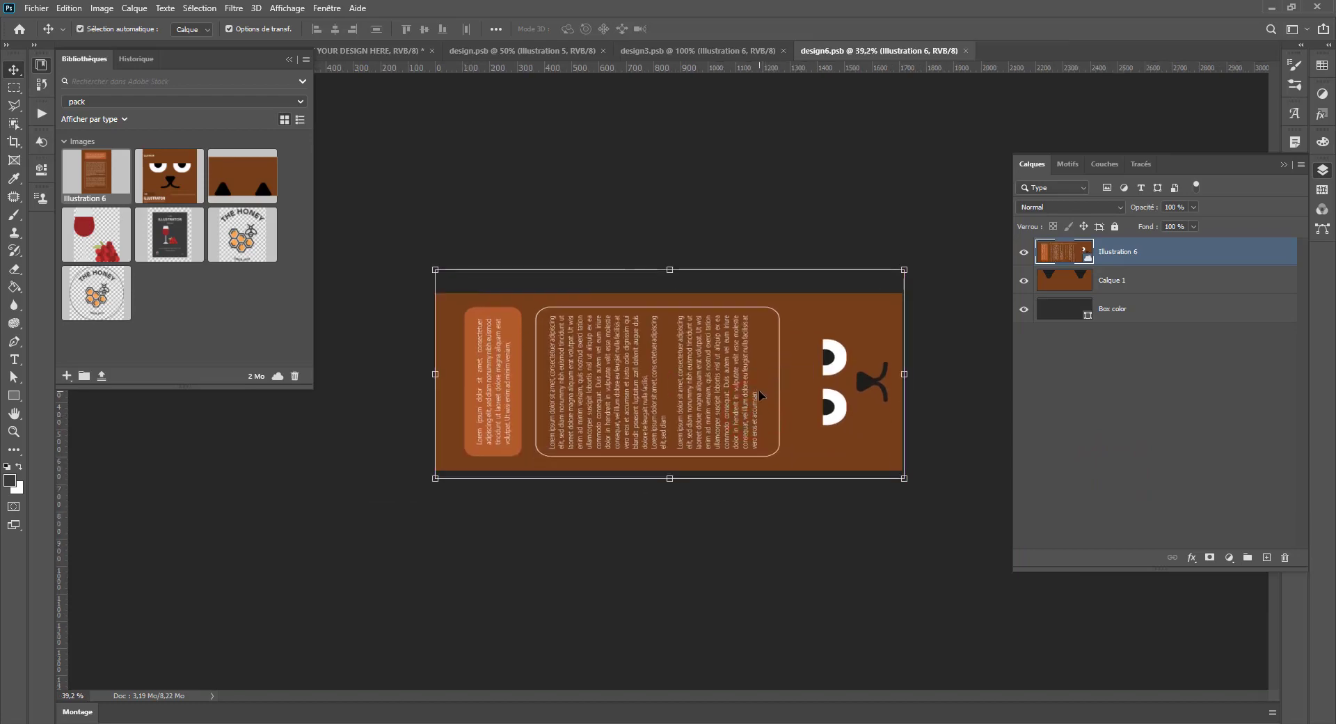
key(ctrl+w)
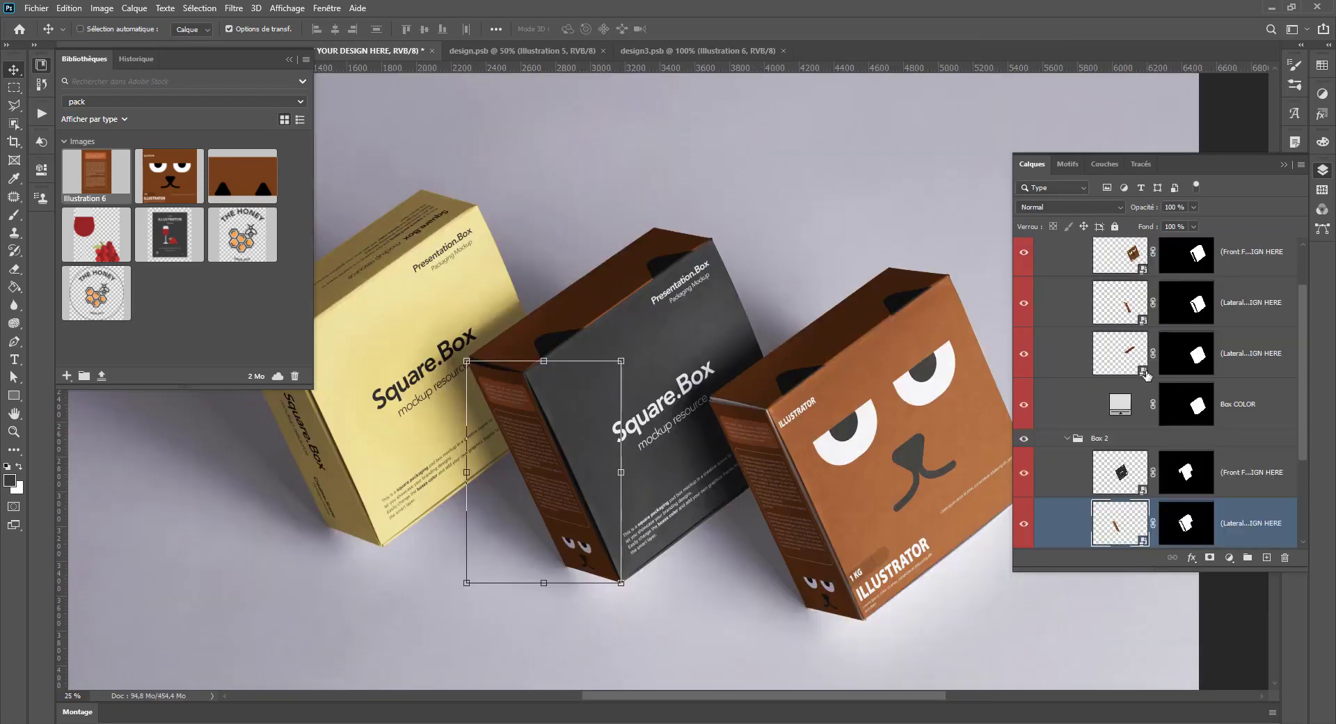
Step: Open Box 2's Front Face smart object, design7.psb, without resolving its missing fonts, and close design3.psb
double_click(1119, 473)
click(862, 136)
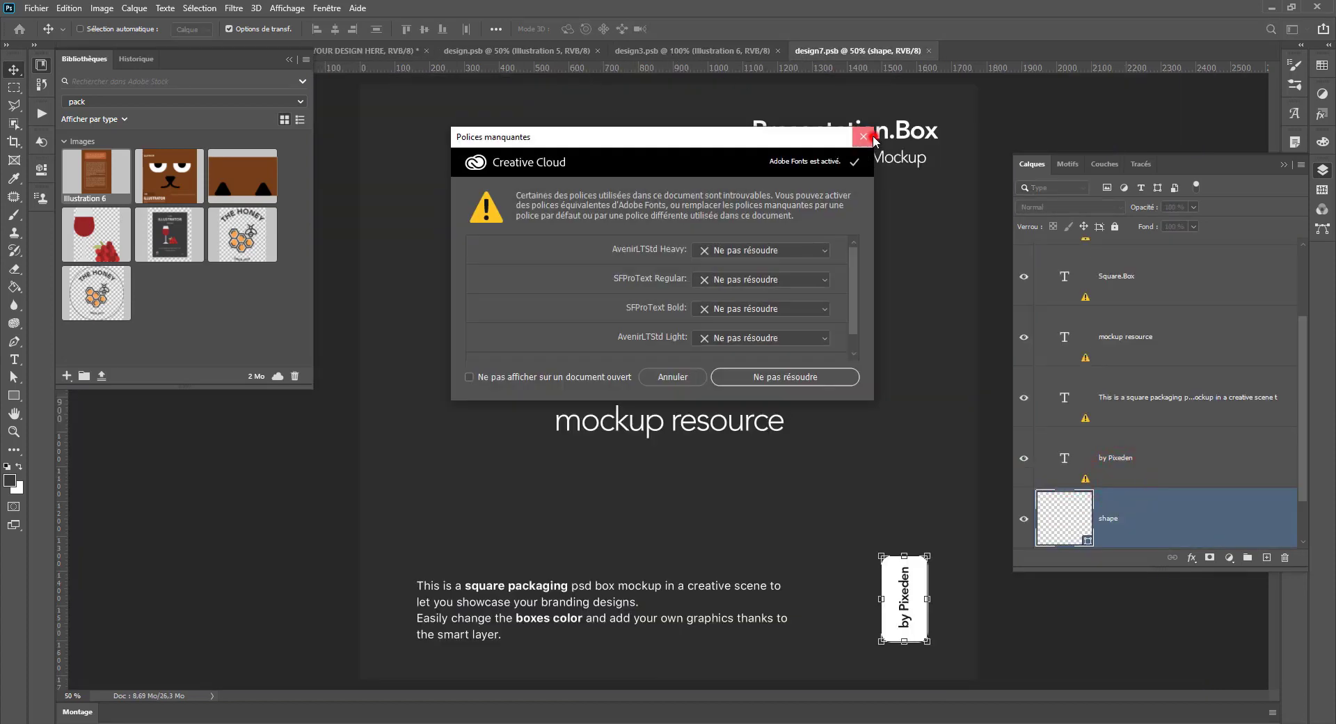
click(704, 48)
click(779, 50)
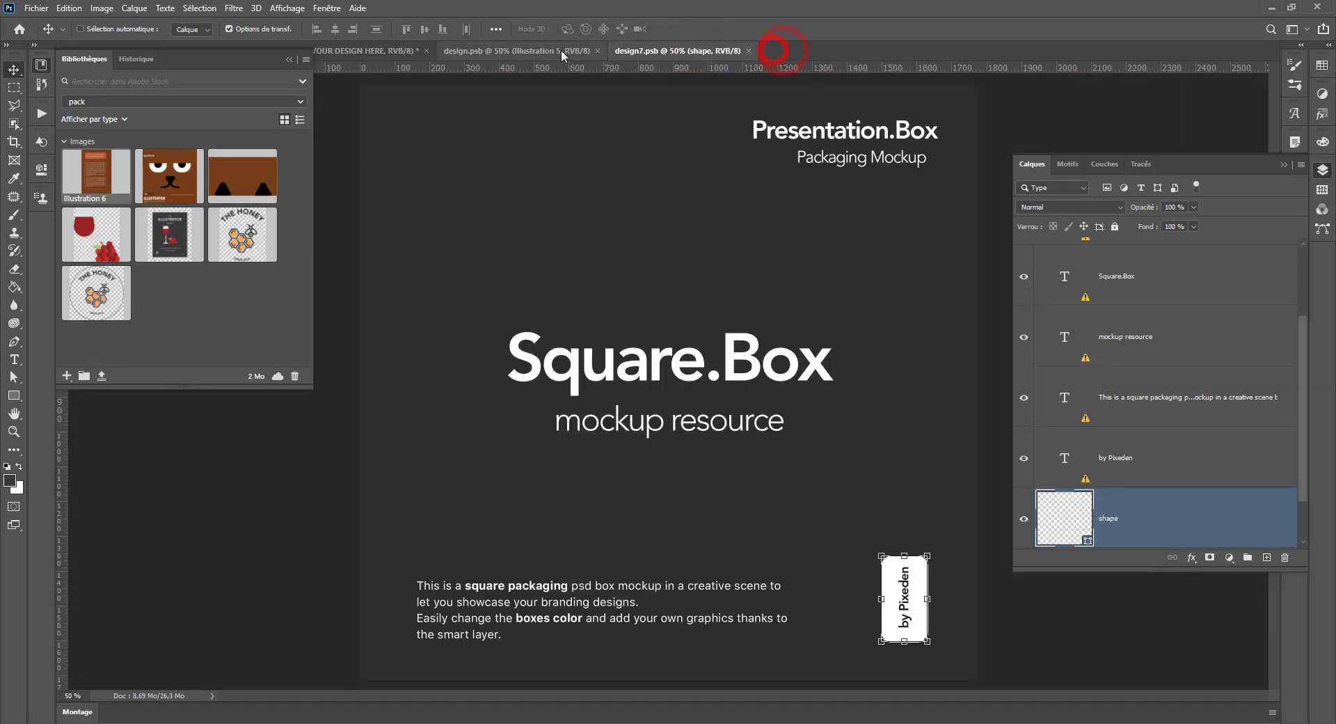
Step: Copy the entire animal-face artwork from design.psb and paste it into design7.psb
click(528, 52)
key(ctrl+a)
key(ctrl+c)
click(682, 50)
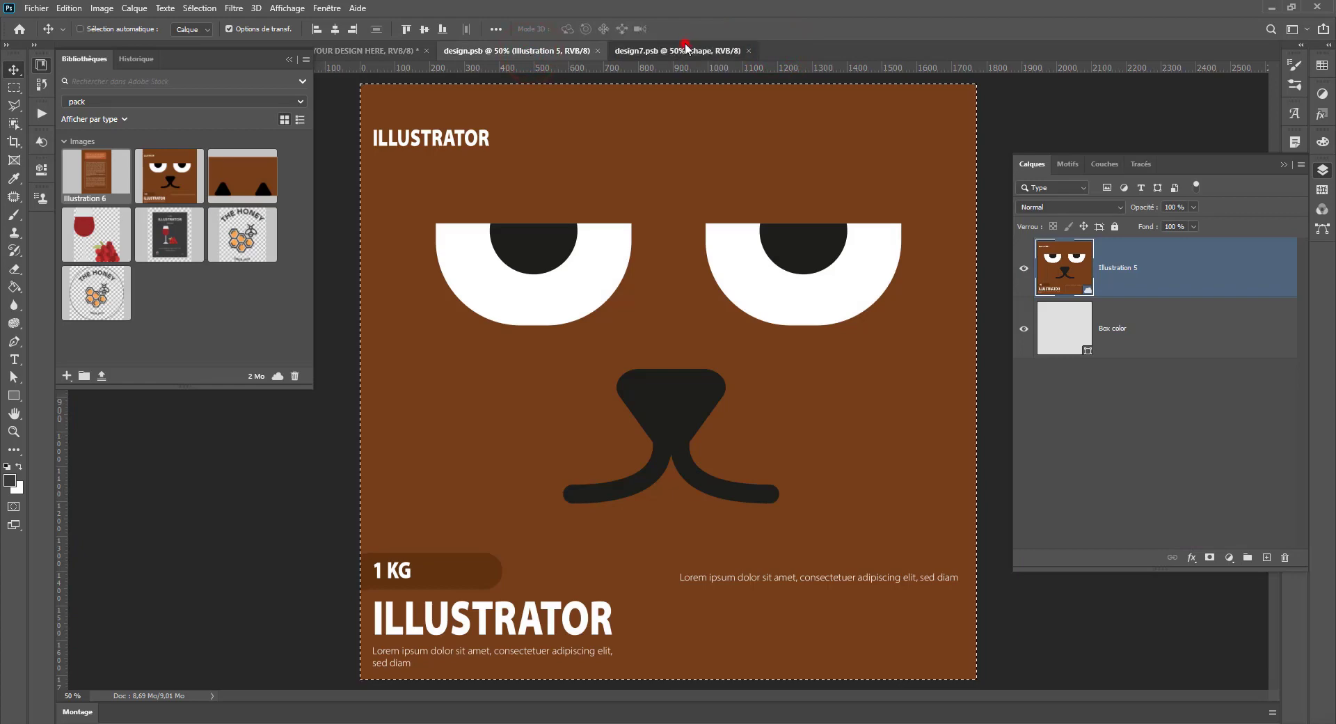
key(ctrl+v)
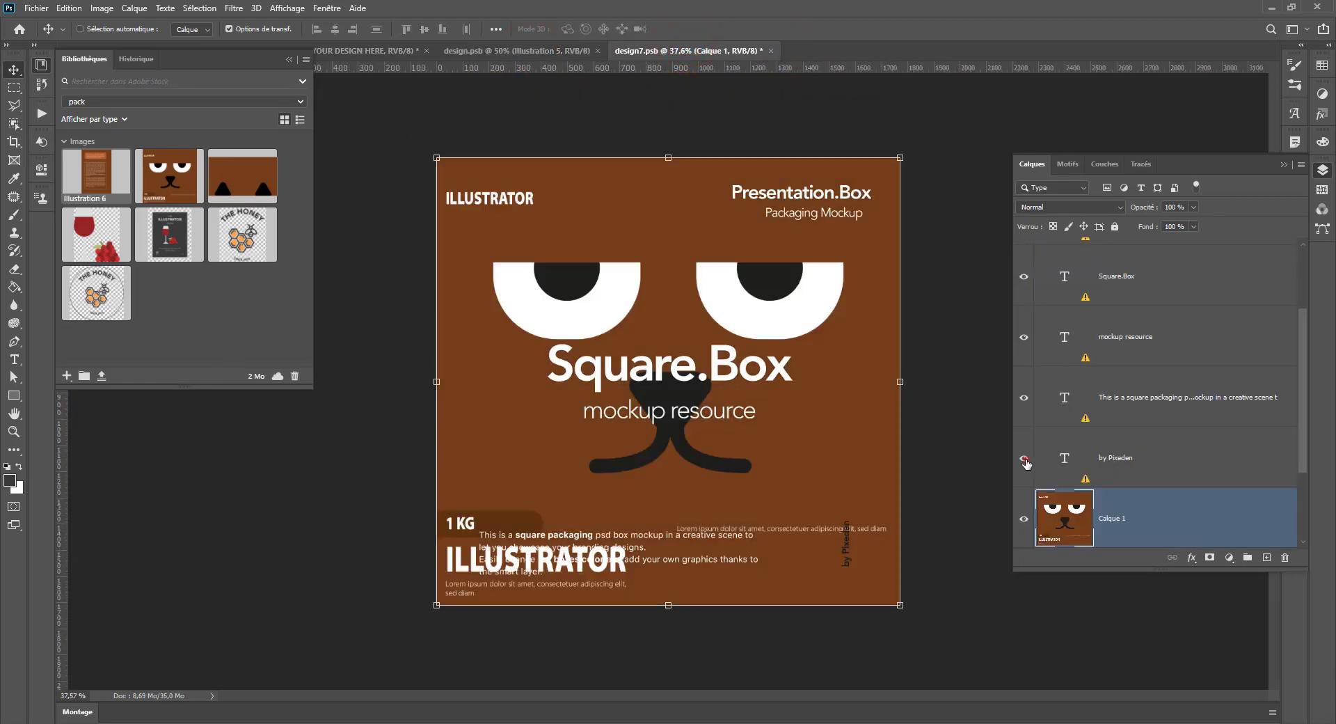
Step: Hide the six text layers in design7.psb, save and close it, and close design.psb as well
drag(1023, 457, 1023, 278)
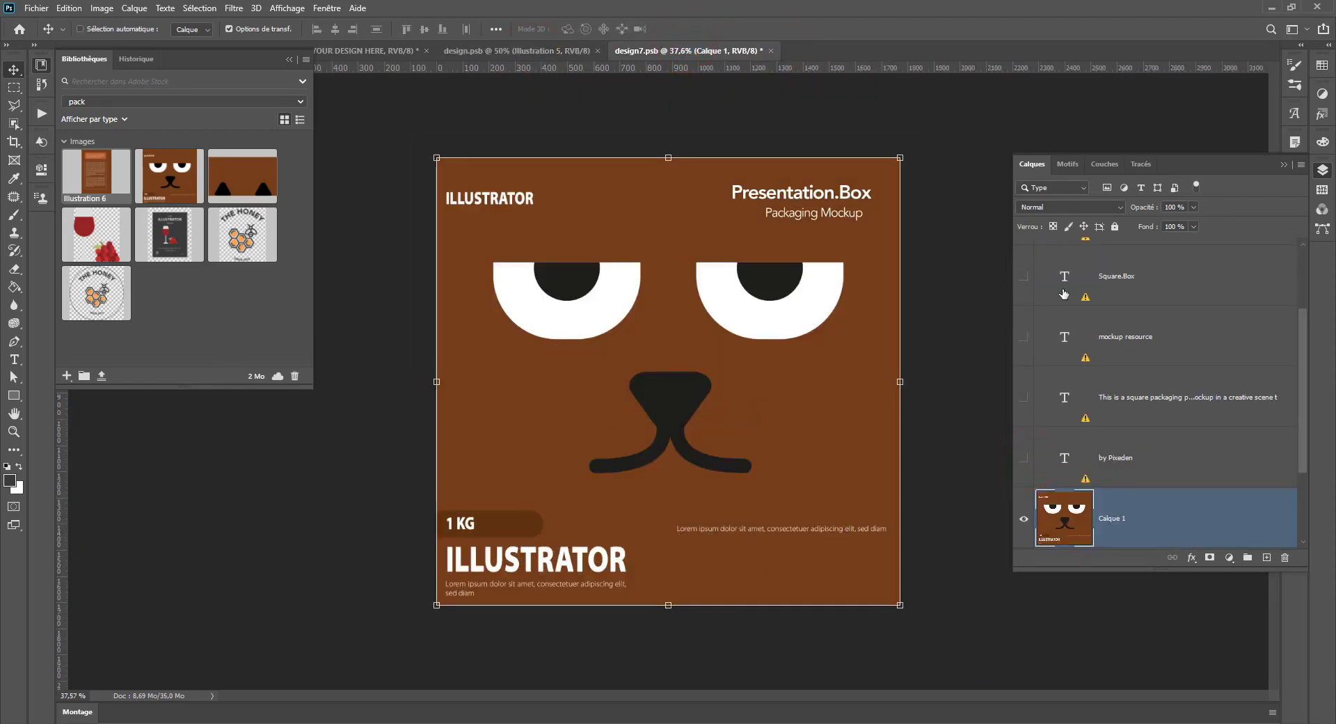
scroll(1044, 303, up, 2)
click(1021, 275)
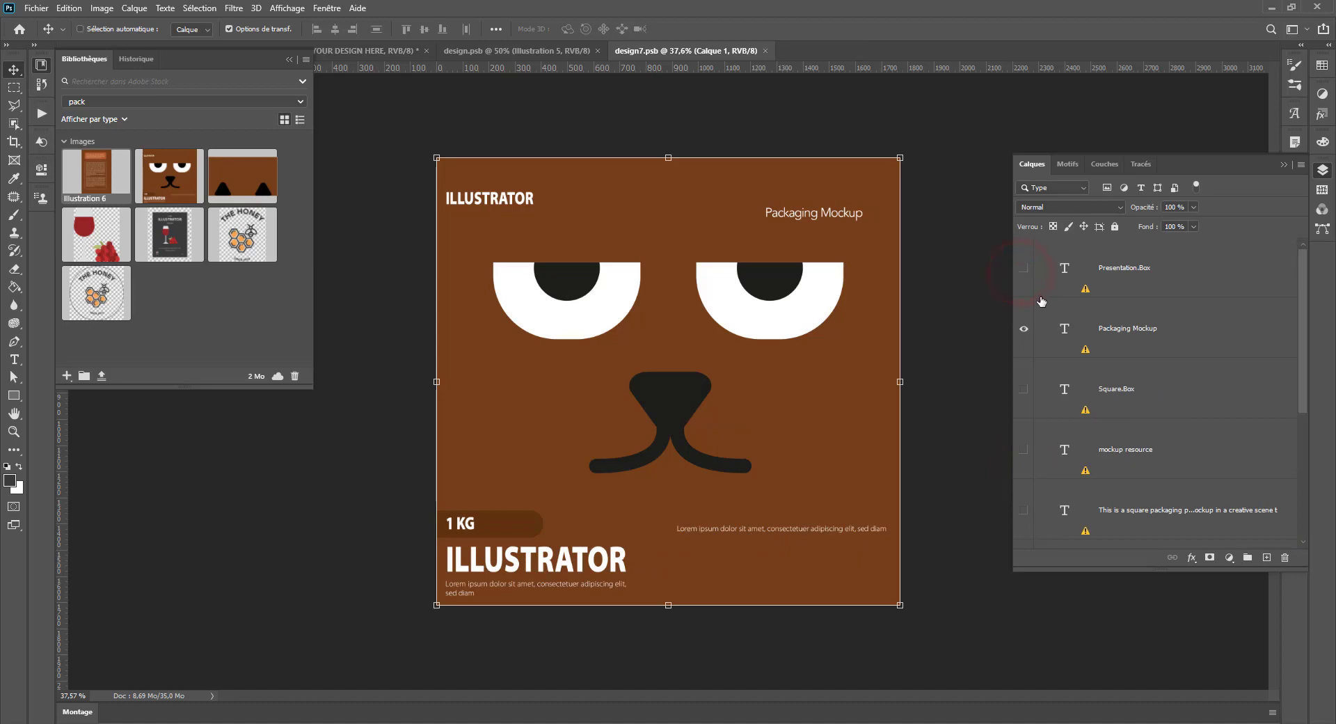
click(1019, 330)
click(765, 51)
key(ctrl+w)
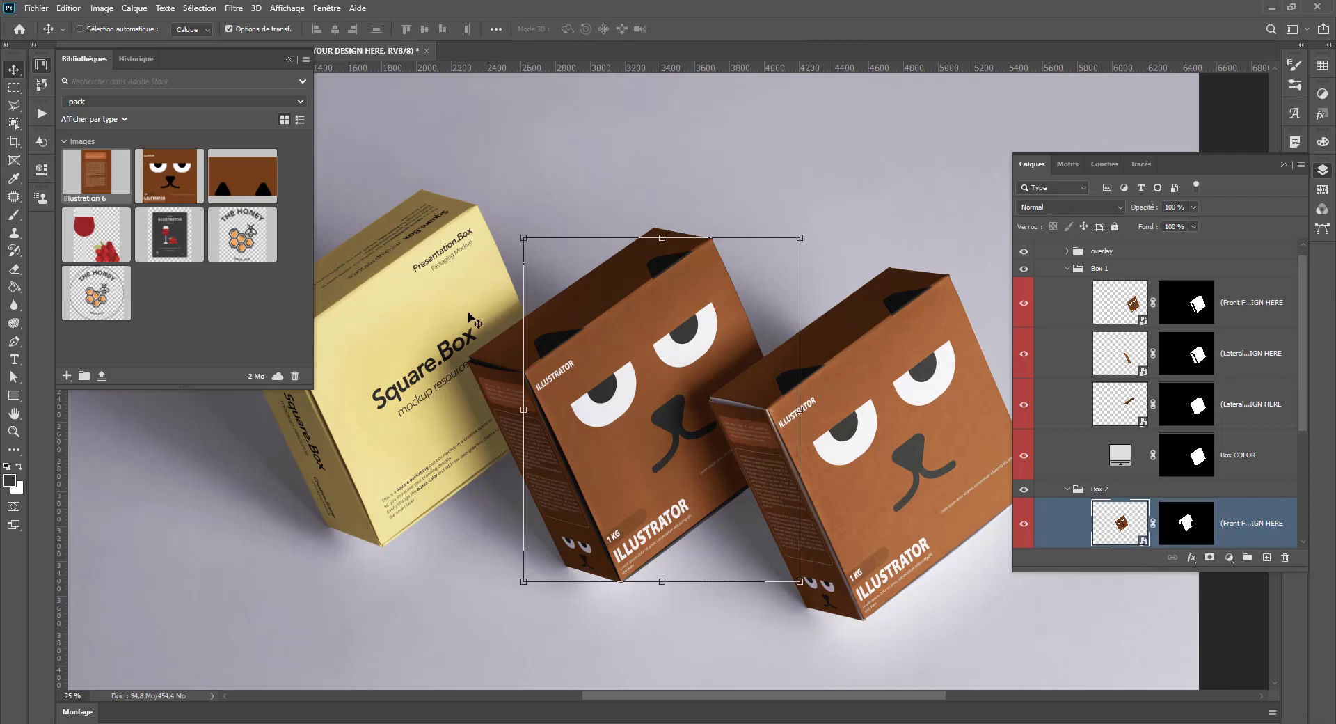
key(ctrl+0)
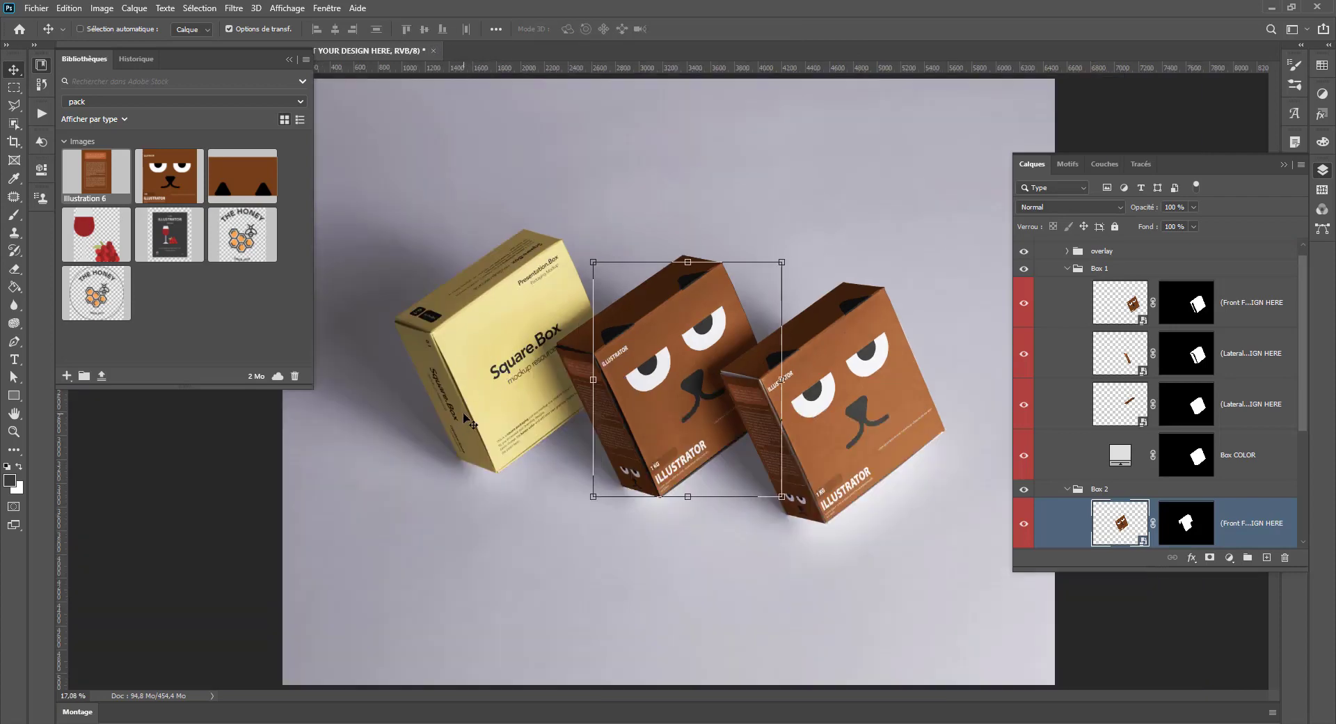
scroll(696, 482, up, 5)
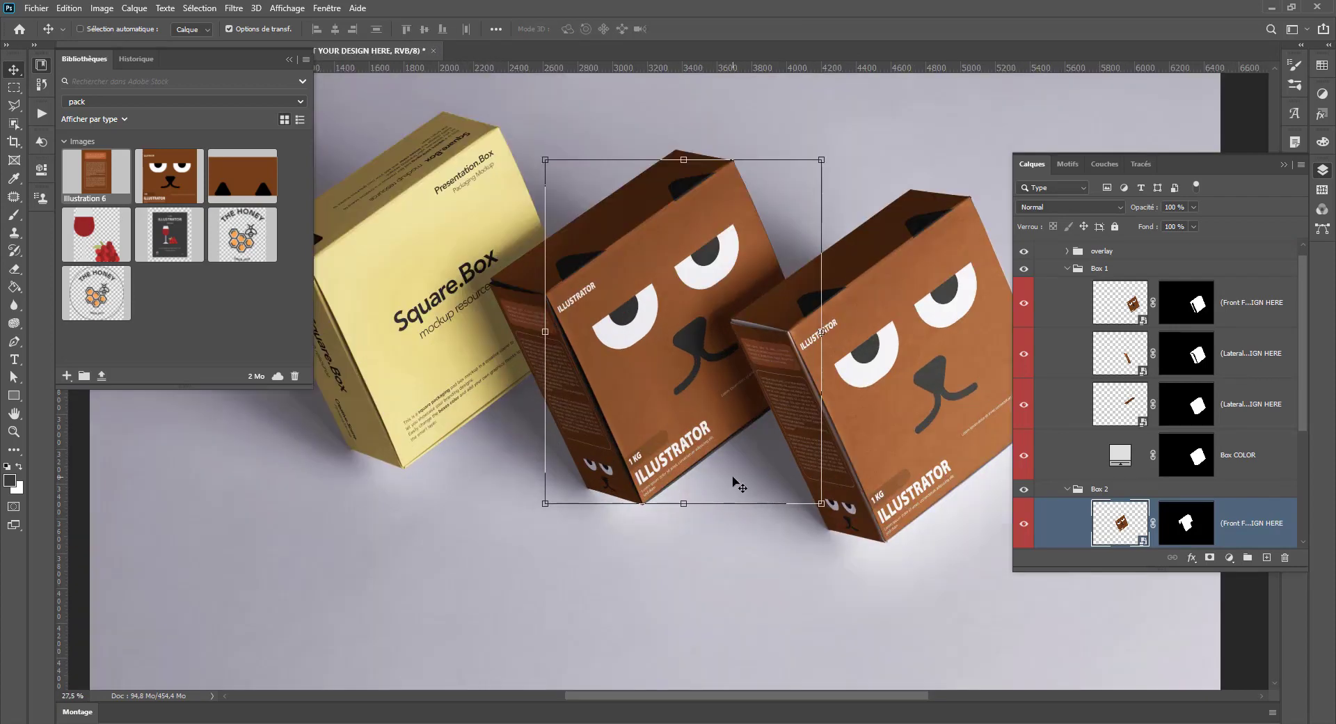
scroll(710, 485, down, 5)
scroll(897, 519, up, 2)
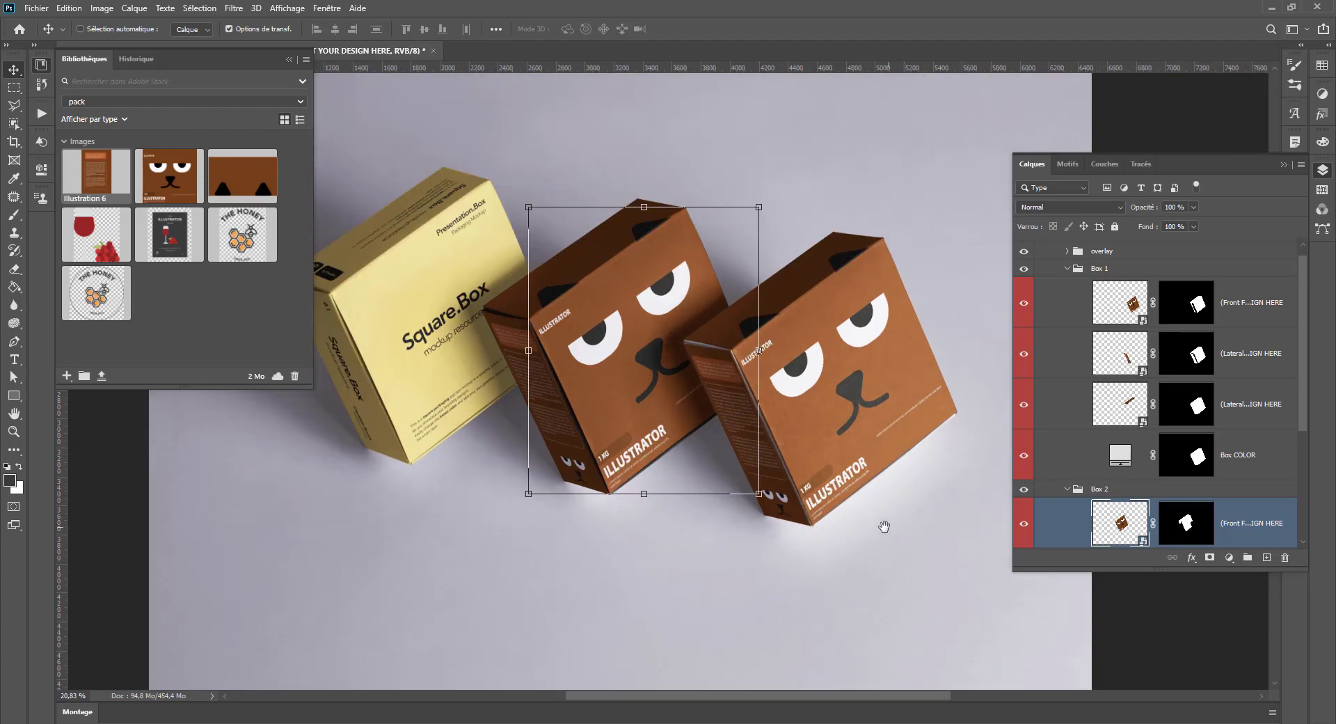
drag(885, 527, 767, 545)
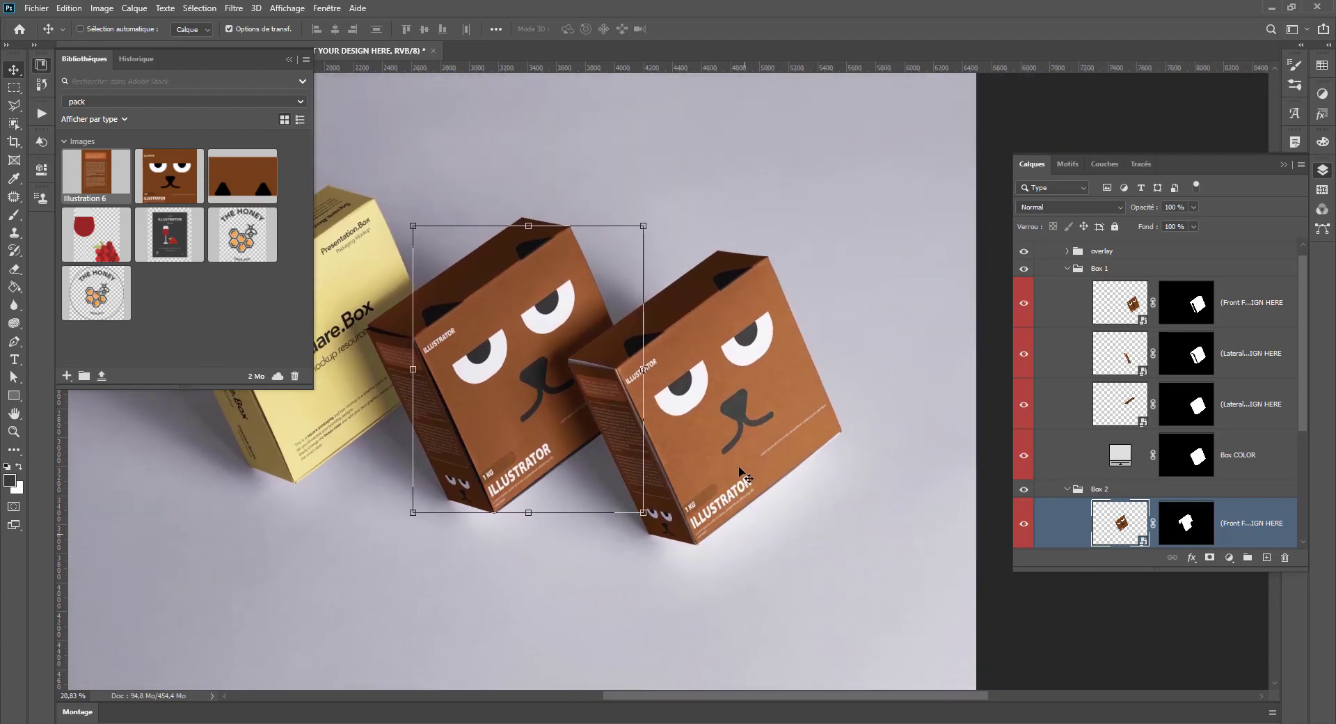